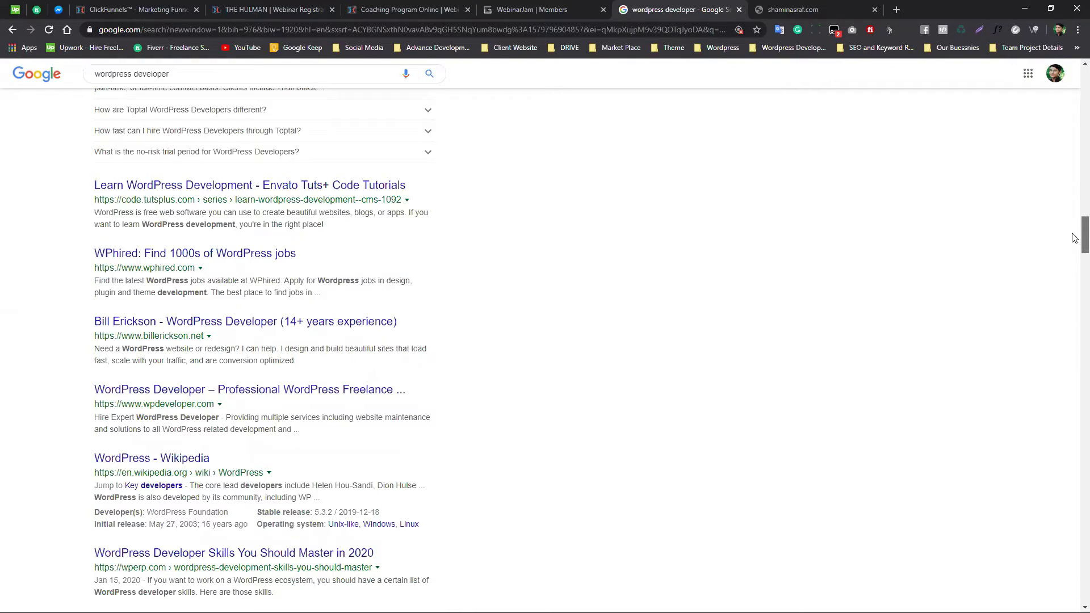
Close the tab of the unreachable site and the "wordpress developer" search results tab
{"action": "left_click_drag", "start_coordinate": [1075, 238], "coordinate": [1008, 114]}
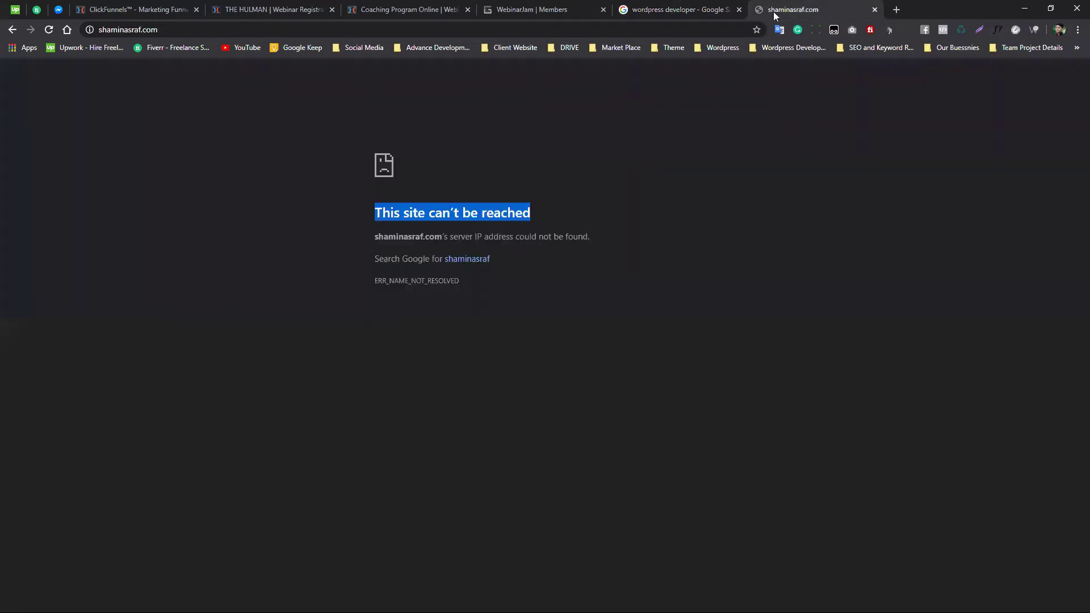
{"action": "left_click", "coordinate": [776, 10]}
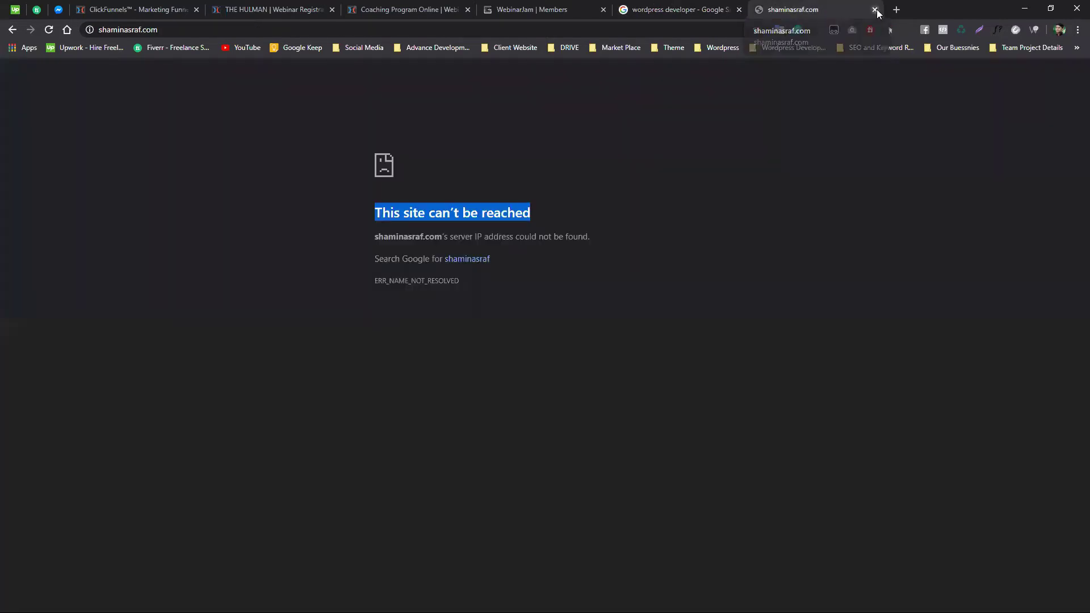
{"action": "left_click", "coordinate": [875, 10]}
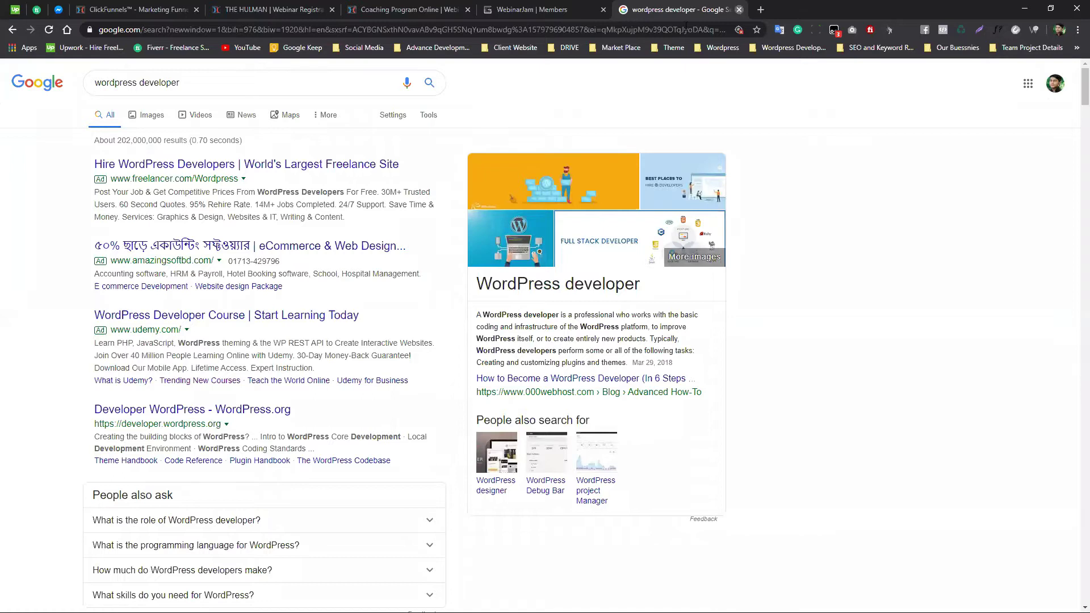
{"action": "left_click", "coordinate": [738, 10]}
Open limonrana.com/second/wp-admin in a new browser tab
{"action": "key", "text": "ctrl+t"}
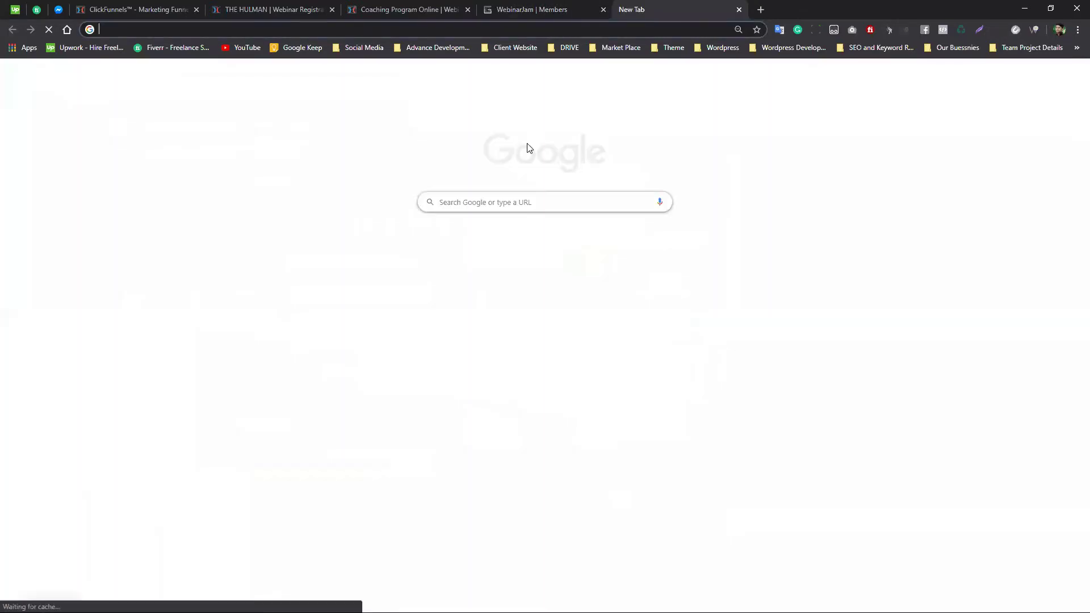
{"action": "type", "text": "limonrana.com:2083"}
{"action": "key", "text": "BackSpace"}
{"action": "key", "text": "BackSpace"}
{"action": "key", "text": "BackSpace"}
{"action": "key", "text": "BackSpace"}
{"action": "key", "text": "BackSpace"}
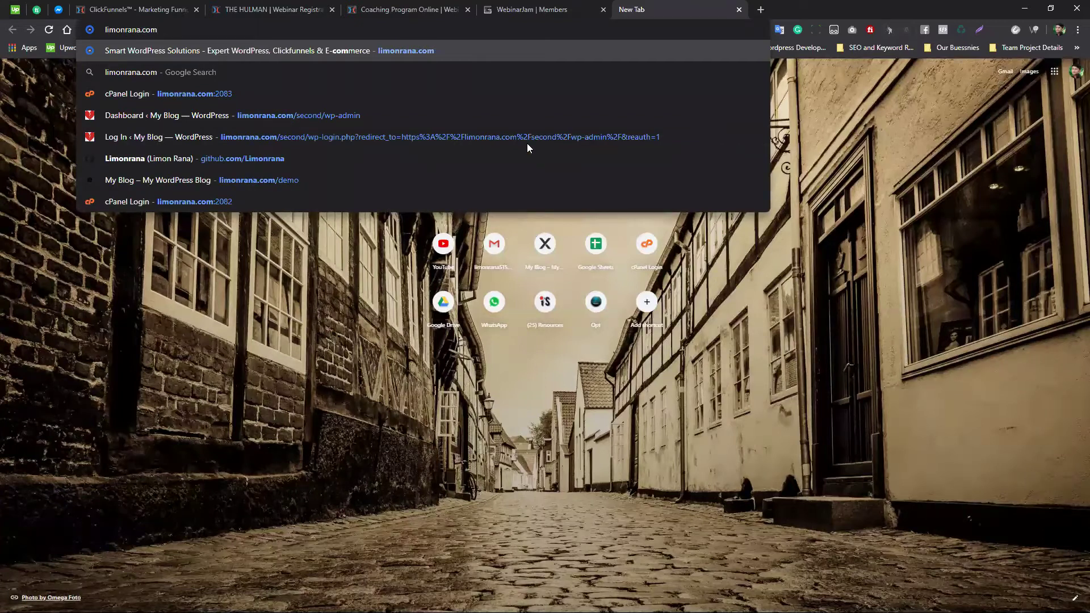
{"action": "type", "text": "/second/wp-admin"}
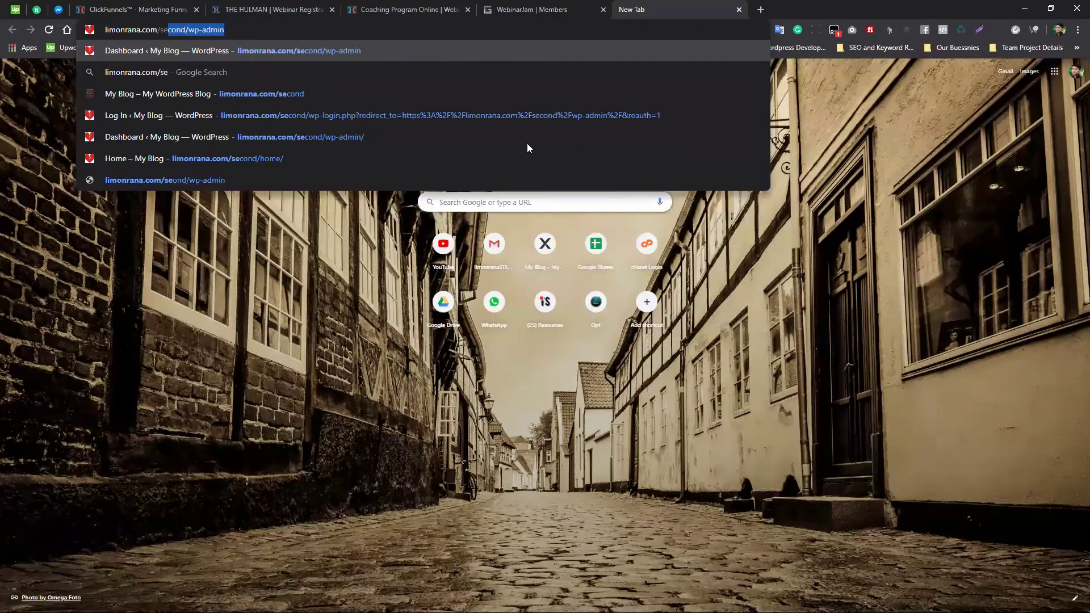
{"action": "key", "text": "Return"}
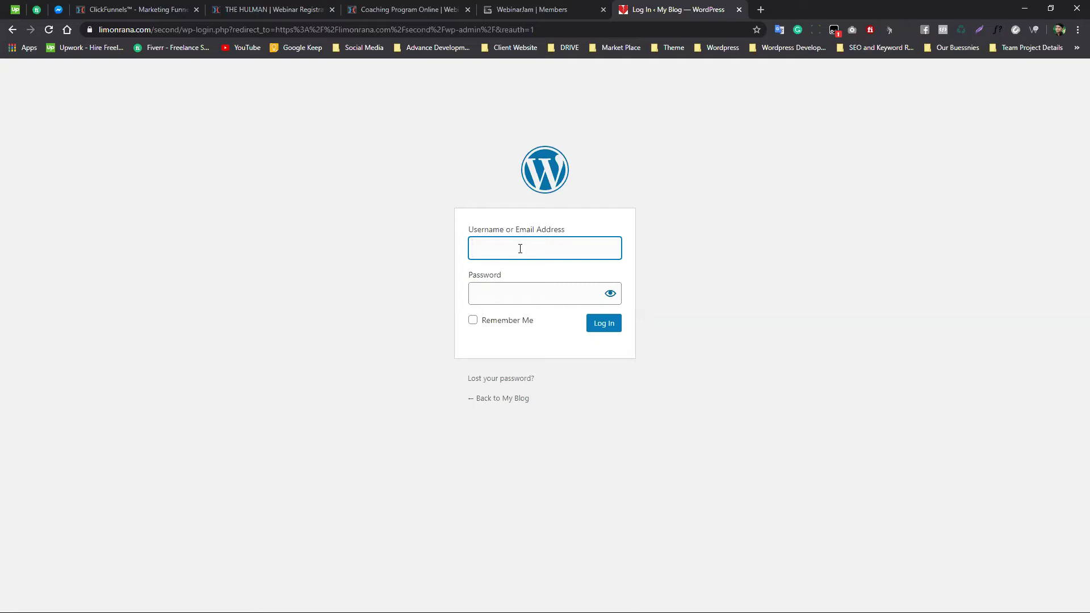
Try to log in to WordPress with the username admin and the account password
{"action": "left_click", "coordinate": [520, 248]}
{"action": "left_click", "coordinate": [512, 269]}
{"action": "left_click", "coordinate": [532, 299]}
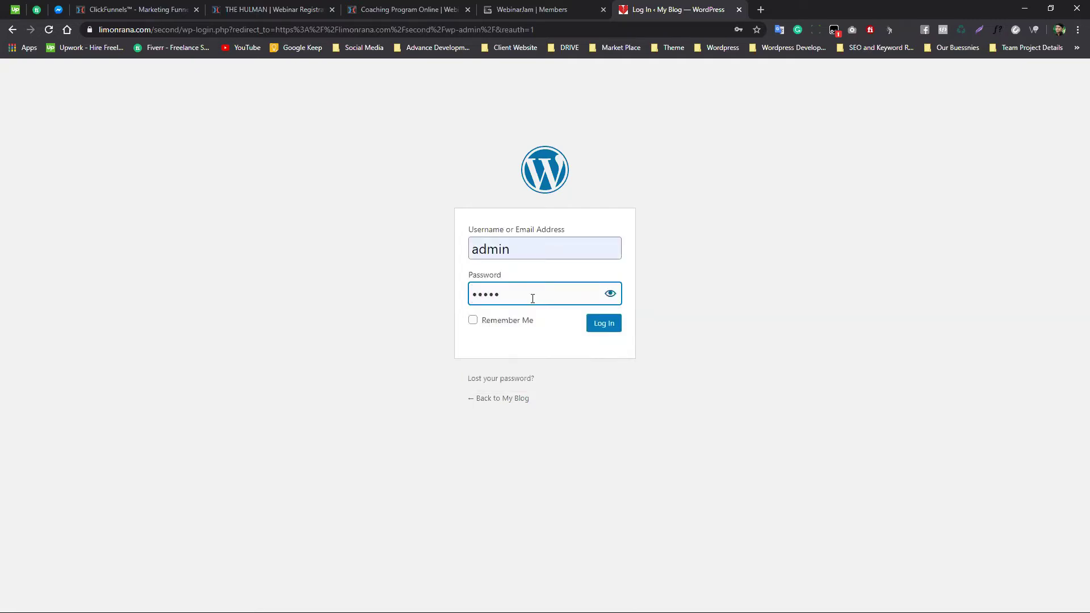
{"action": "left_click", "coordinate": [612, 329]}
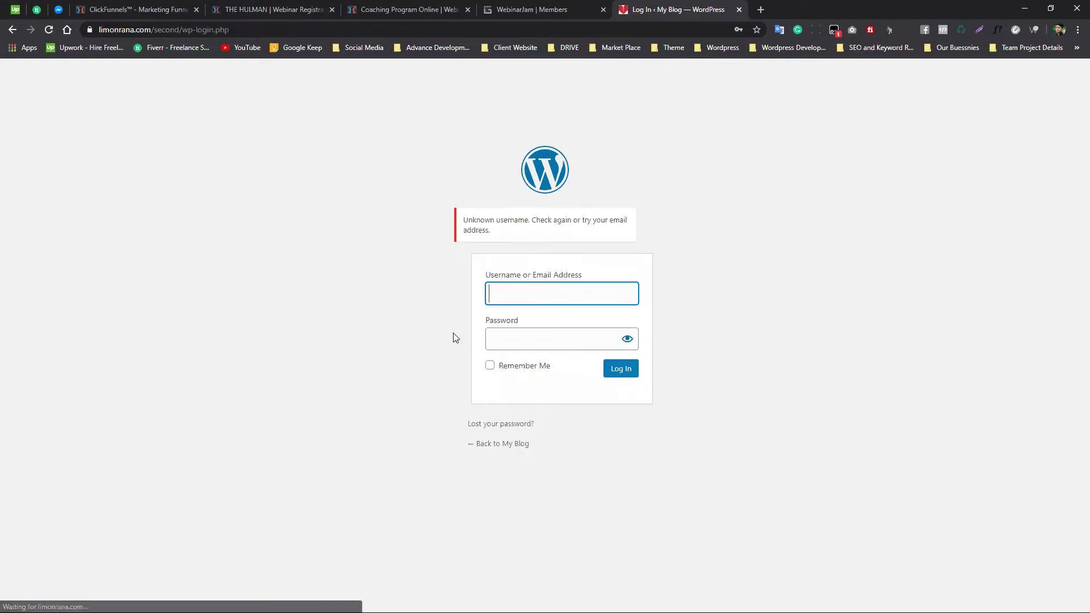
Log in to WordPress with the saved account e-mail beginning with "info" and the account password
{"action": "left_click", "coordinate": [522, 299]}
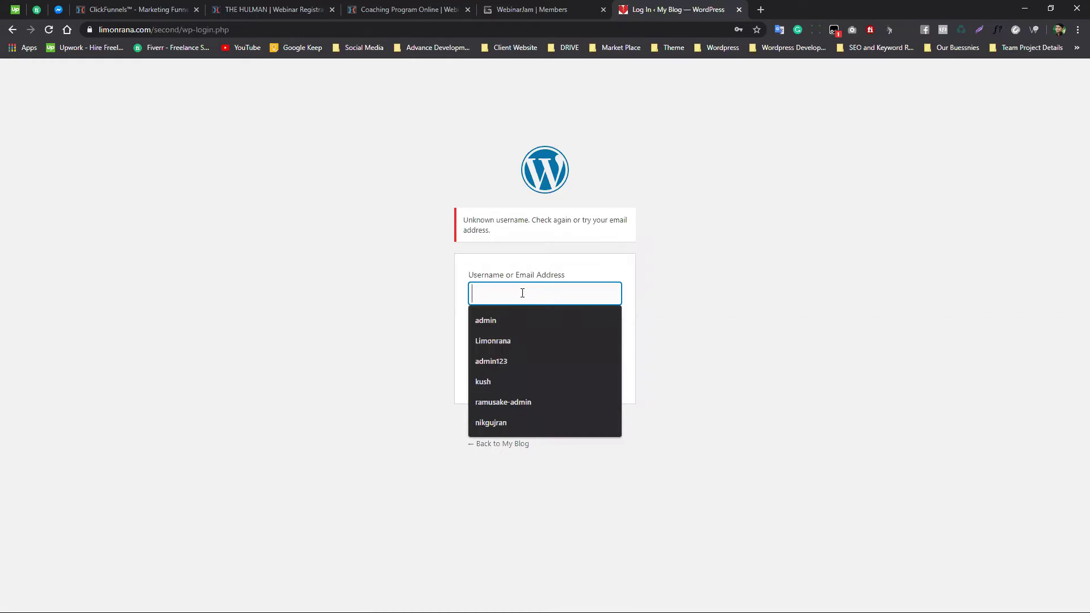
{"action": "type", "text": "info"}
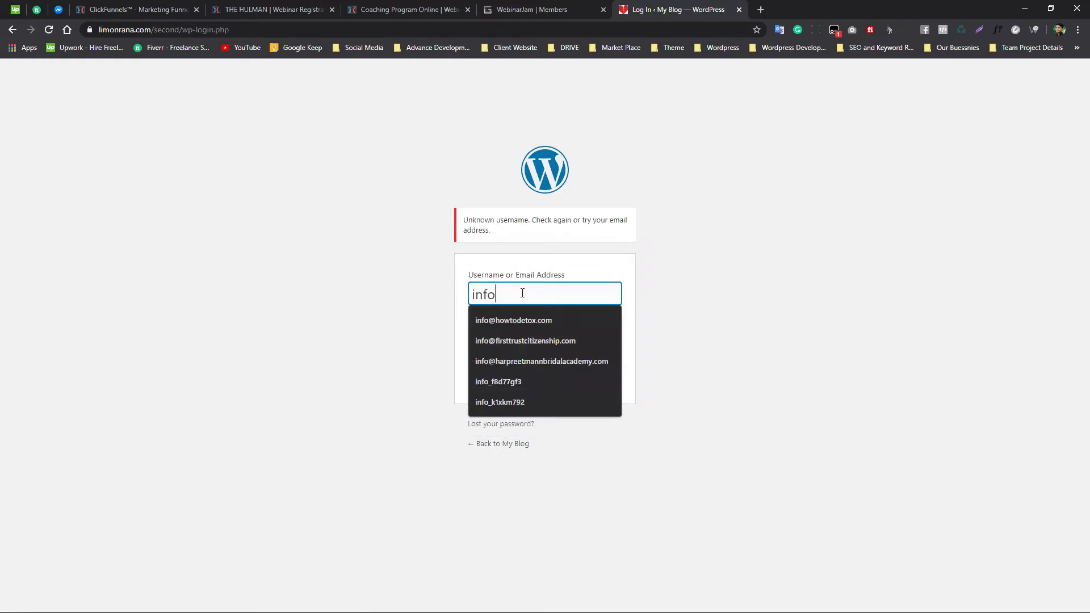
{"action": "left_click", "coordinate": [535, 321]}
{"action": "left_click", "coordinate": [533, 329]}
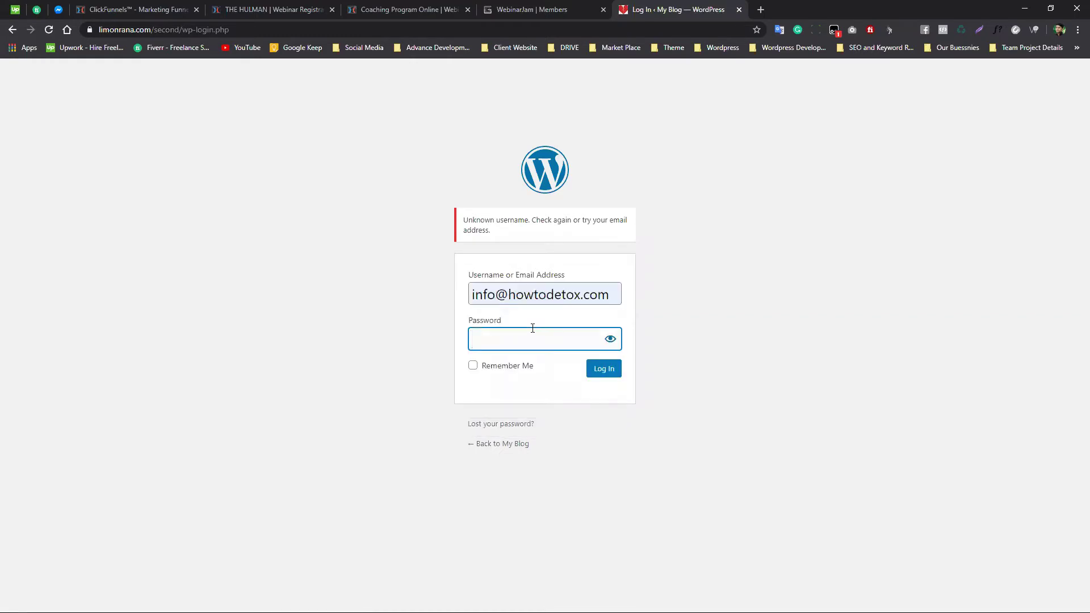
{"action": "type", "text": "••••••••"}
{"action": "key", "text": "Return"}
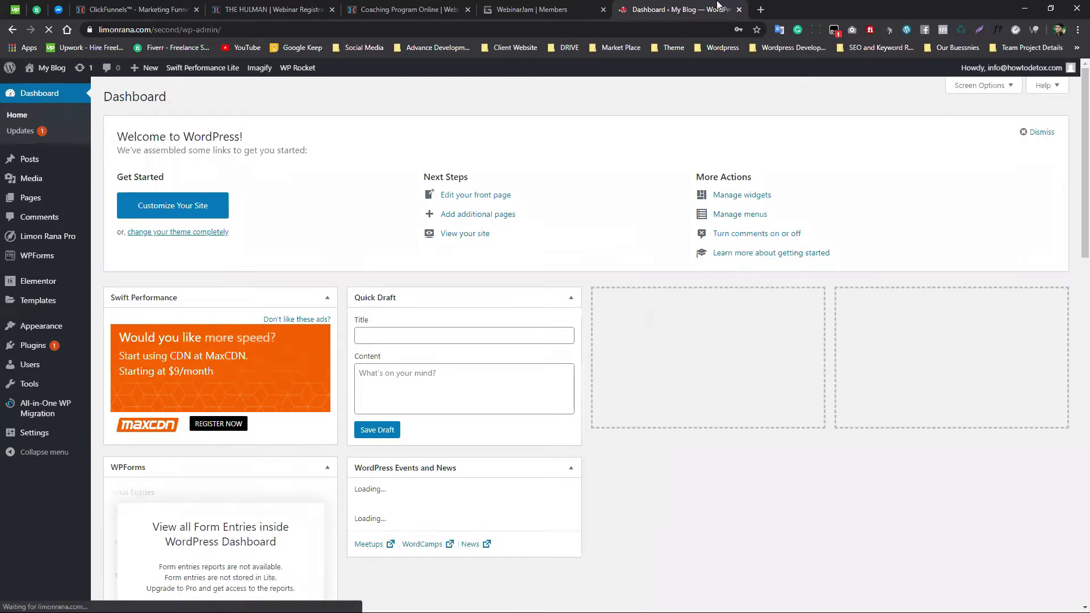
{"action": "left_click", "coordinate": [1025, 8]}
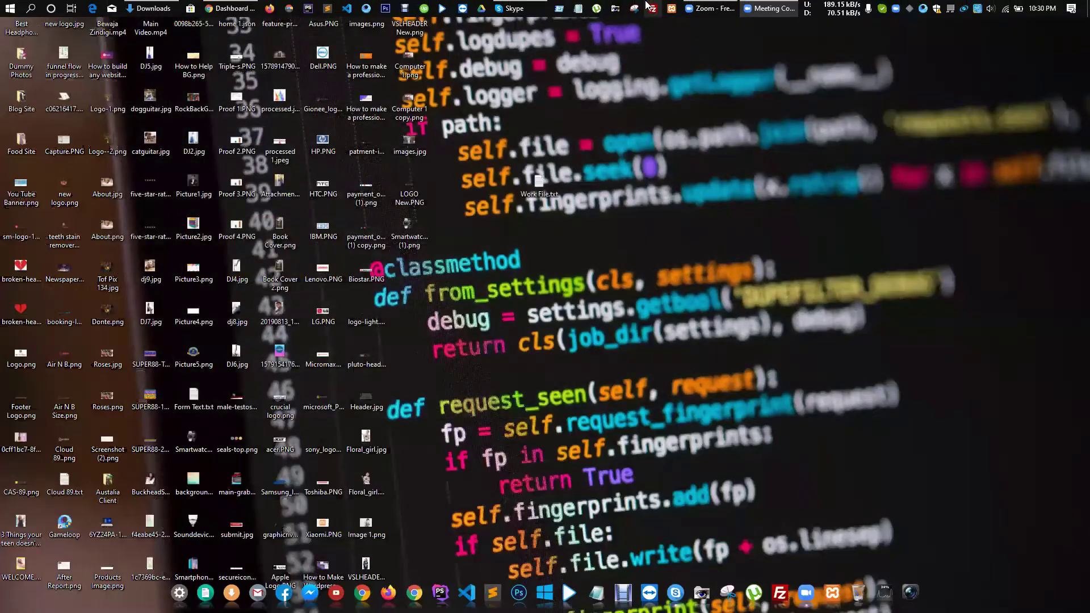
{"action": "left_click", "coordinate": [218, 9]}
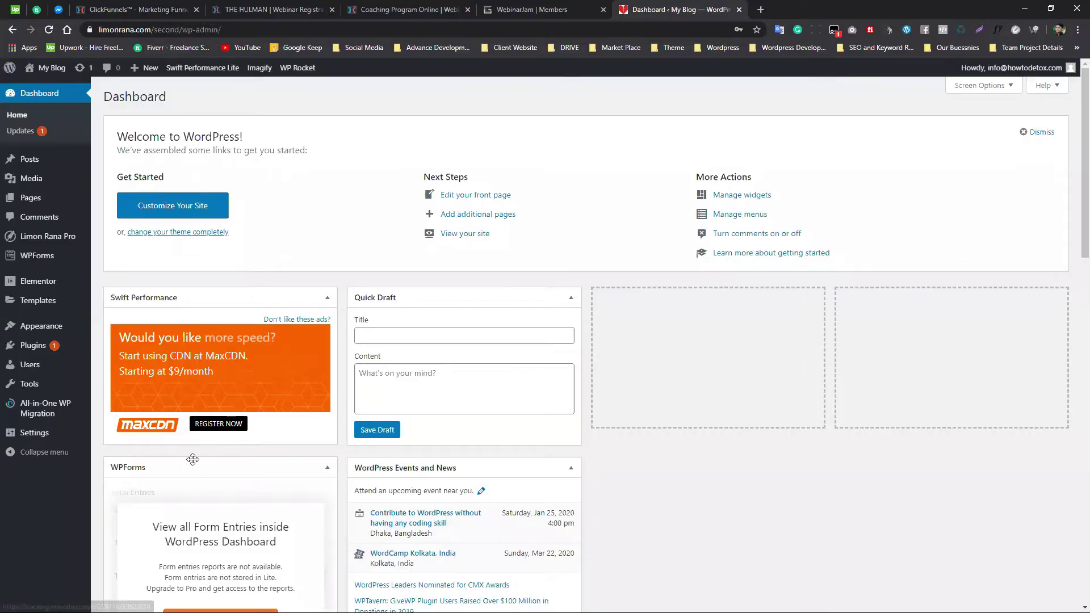
Open the live site in a new tab, look through its homepage and dismiss the e-mail sign-up popup
{"action": "middle_click", "coordinate": [46, 86]}
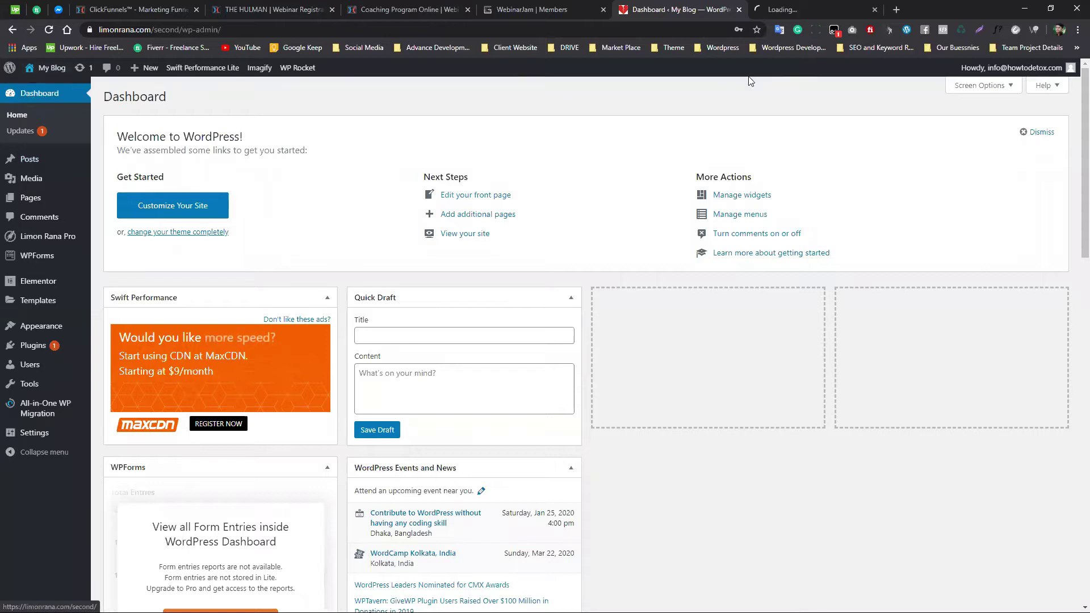
{"action": "left_click", "coordinate": [779, 11]}
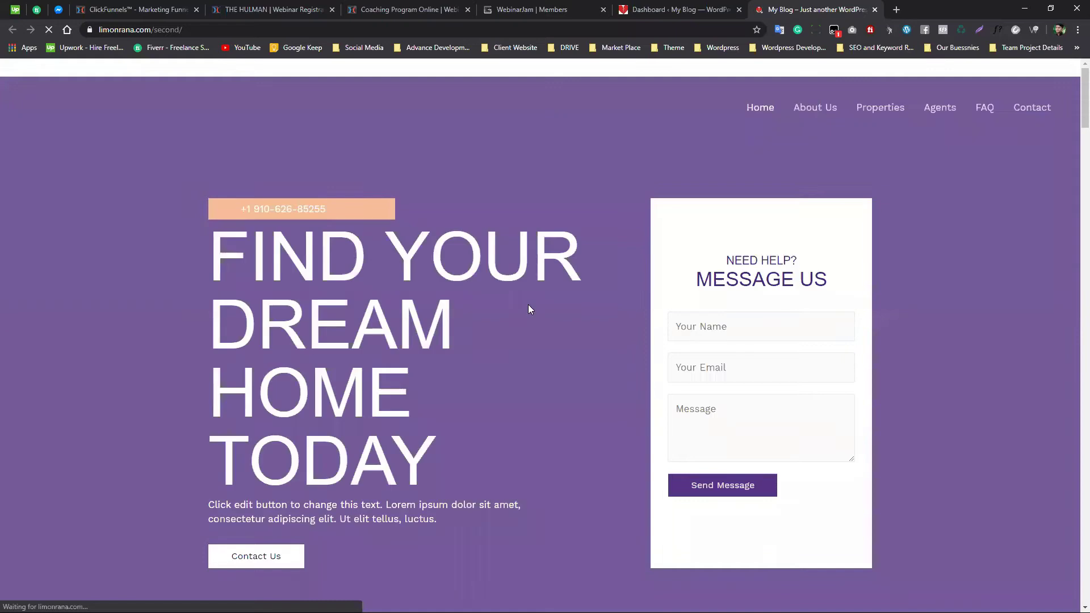
{"action": "scroll", "coordinate": [553, 304], "scroll_direction": "down", "scroll_amount": 6}
{"action": "scroll", "coordinate": [553, 304], "scroll_direction": "down", "scroll_amount": 20}
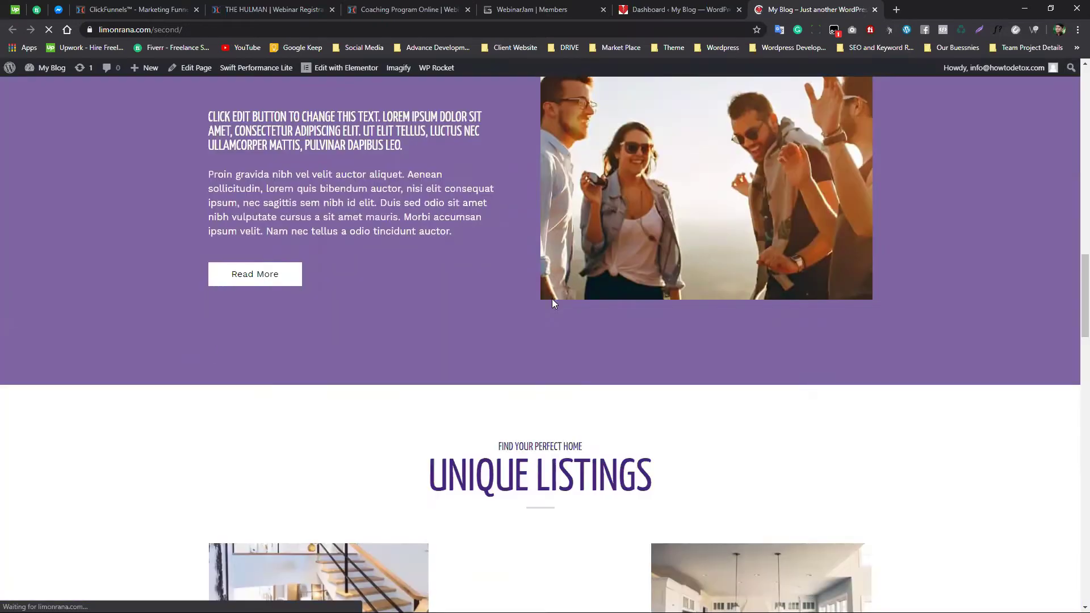
{"action": "scroll", "coordinate": [554, 300], "scroll_direction": "up", "scroll_amount": 20}
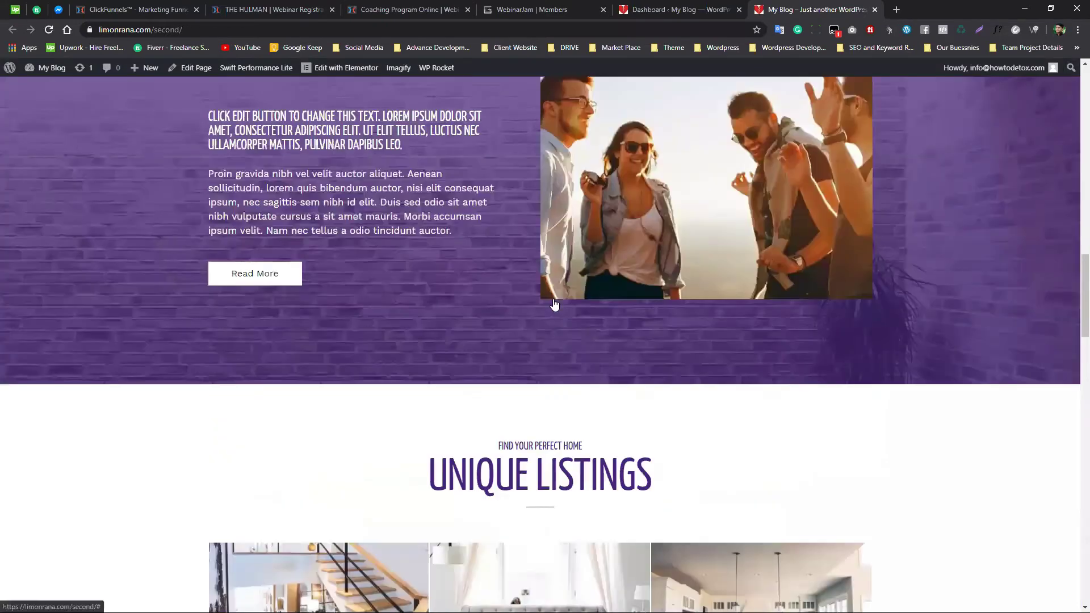
{"action": "scroll", "coordinate": [555, 302], "scroll_direction": "up", "scroll_amount": 5}
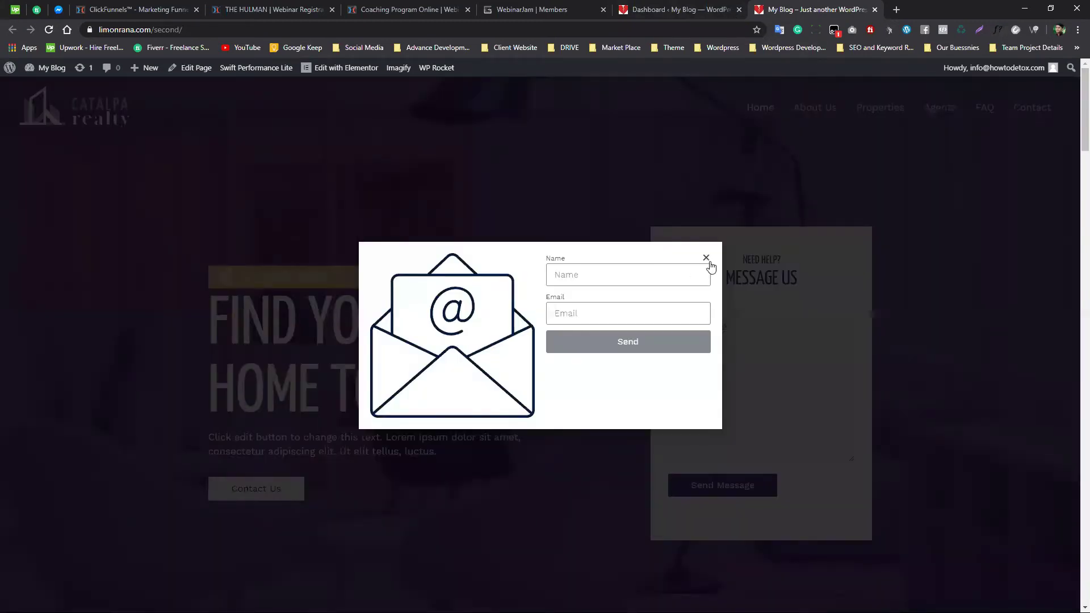
{"action": "left_click", "coordinate": [706, 259]}
Return to the WordPress dashboard and open the list of installed plugins
{"action": "left_click", "coordinate": [699, 10]}
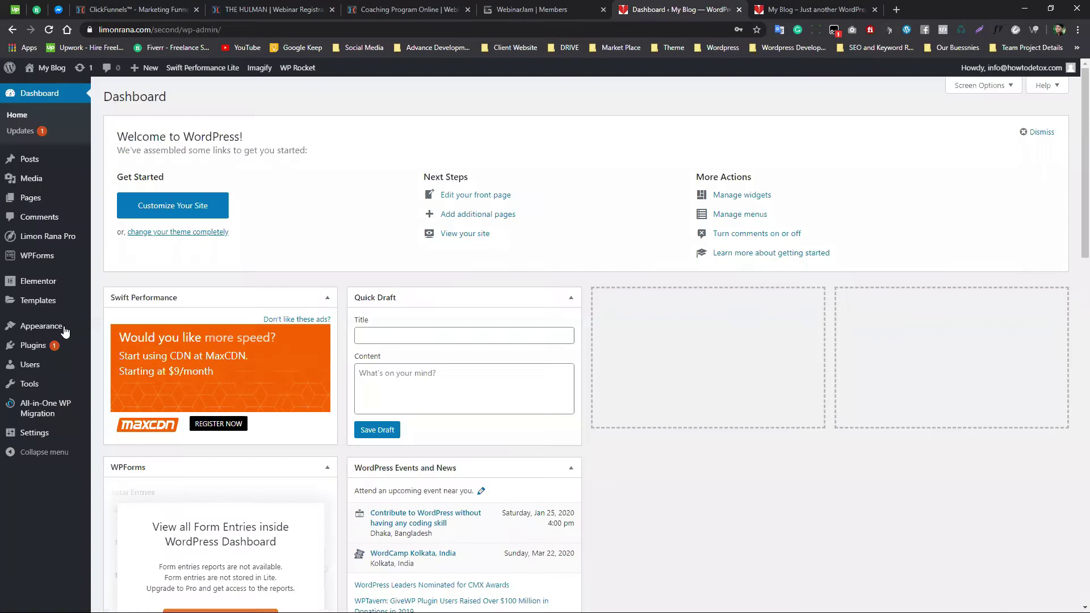
{"action": "mouse_move", "coordinate": [79, 346]}
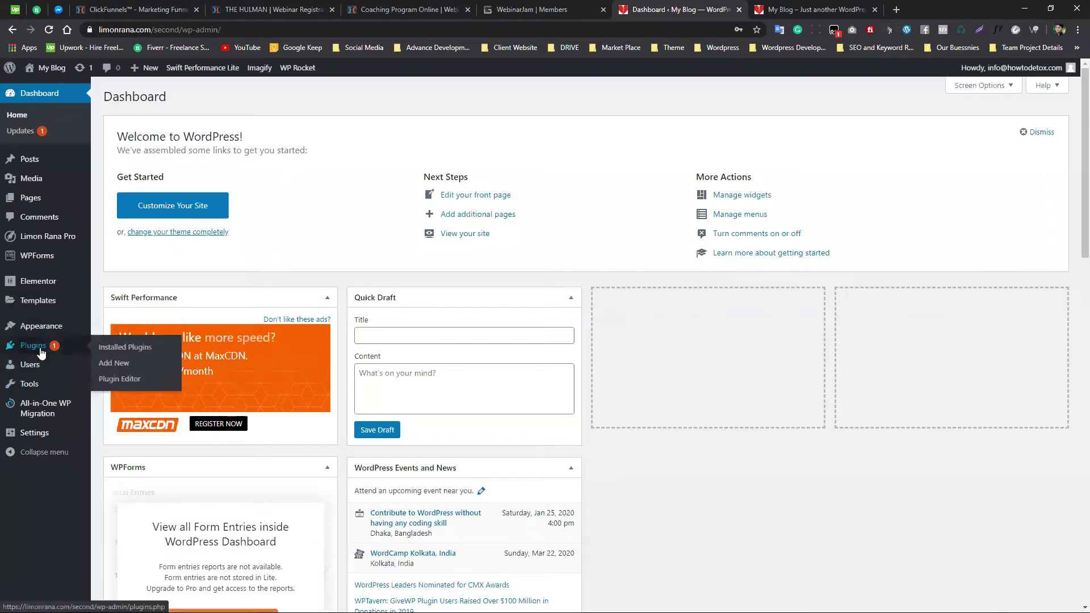
{"action": "left_click", "coordinate": [132, 353]}
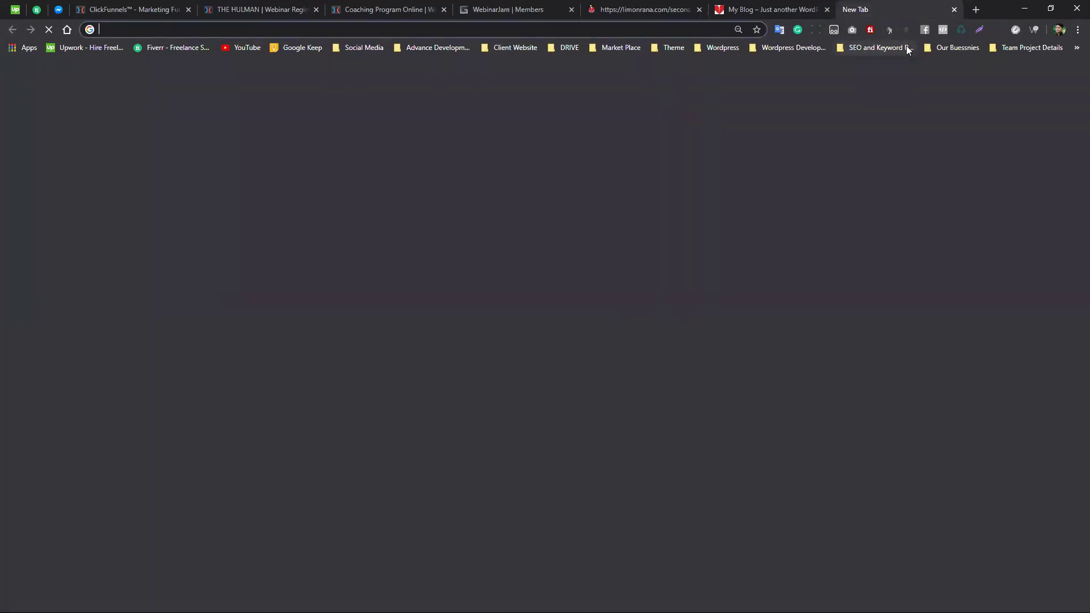
Search Google for "yoast seo" in a new tab
{"action": "left_click", "coordinate": [897, 10]}
{"action": "type", "text": "y"}
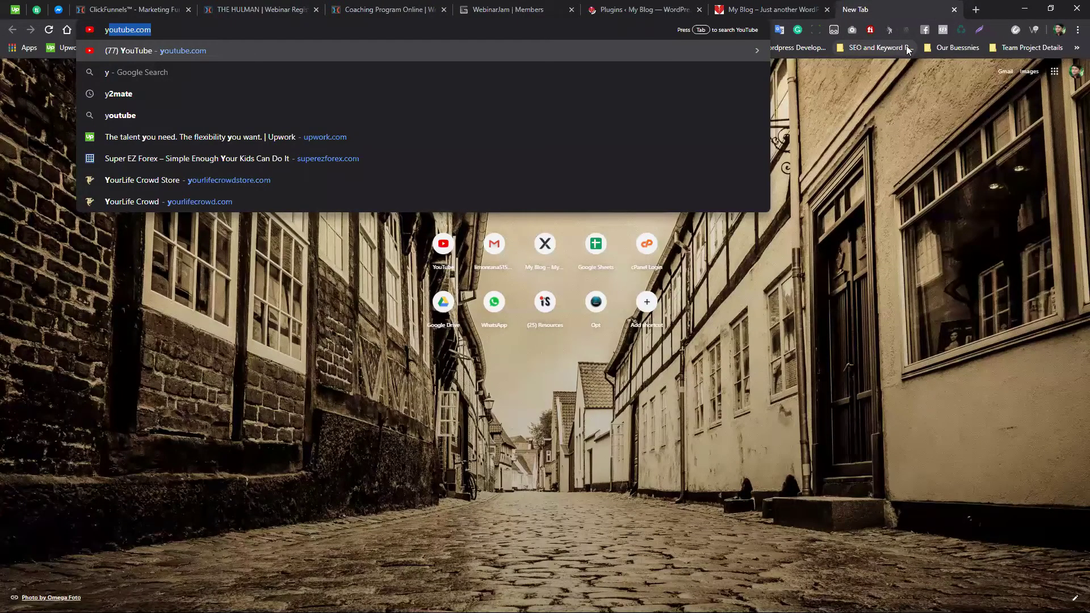
{"action": "type", "text": "a"}
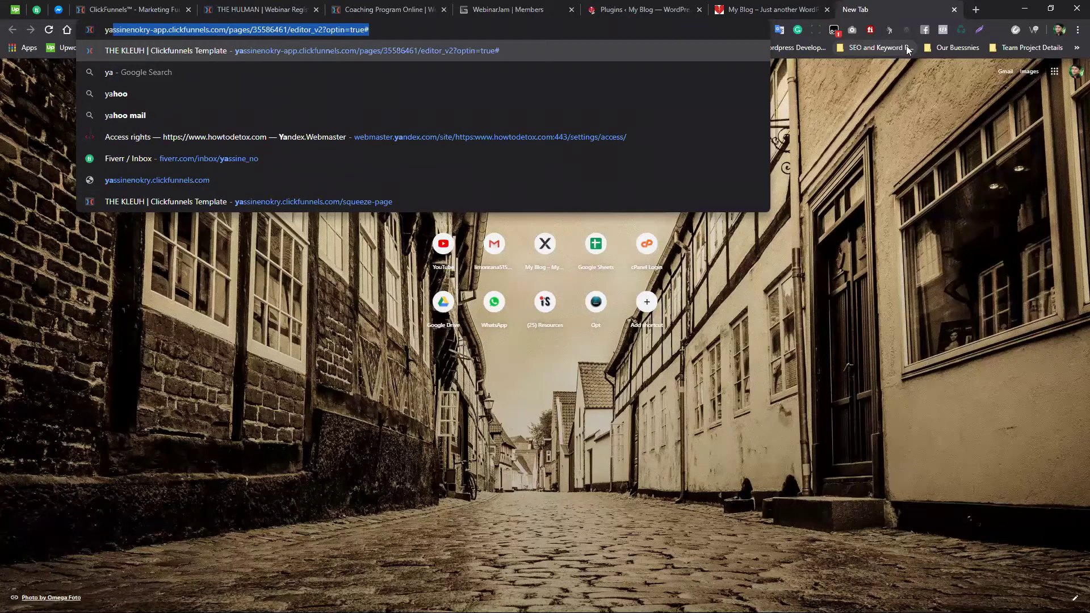
{"action": "type", "text": "oust"}
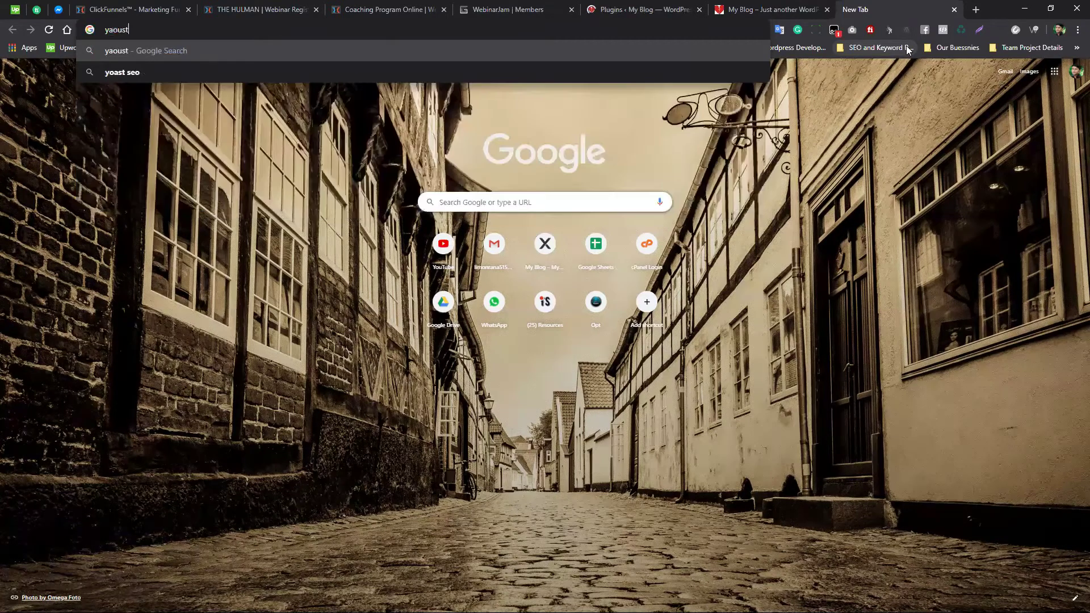
{"action": "key", "text": "Down"}
{"action": "key", "text": "Return"}
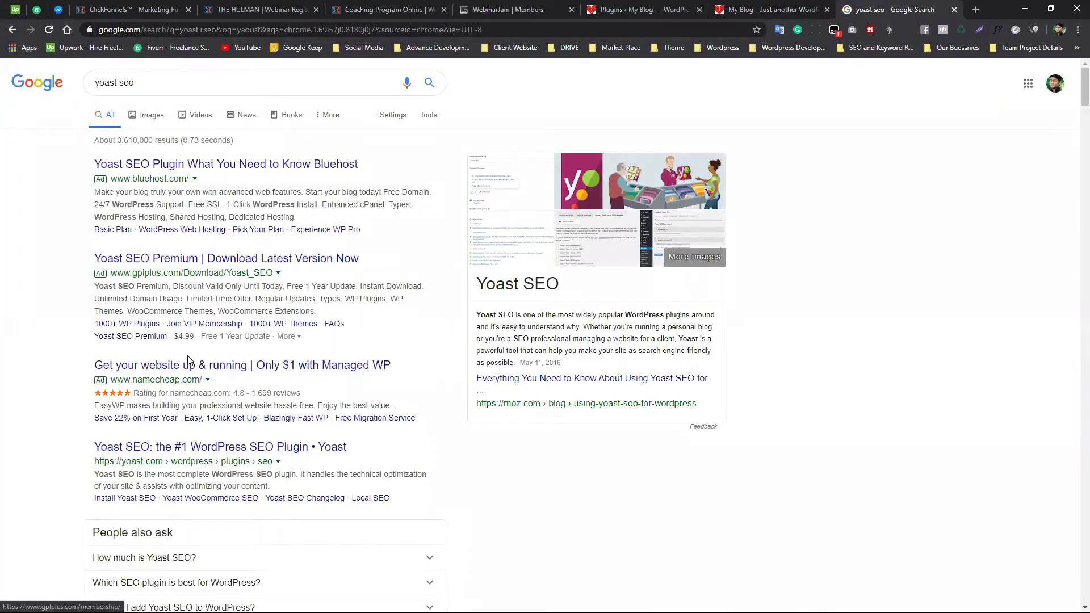
Open the yoast.com result for the Yoast SEO WordPress plugin in a separate tab and return to the search results
{"action": "scroll", "coordinate": [205, 345], "scroll_direction": "down", "scroll_amount": 2}
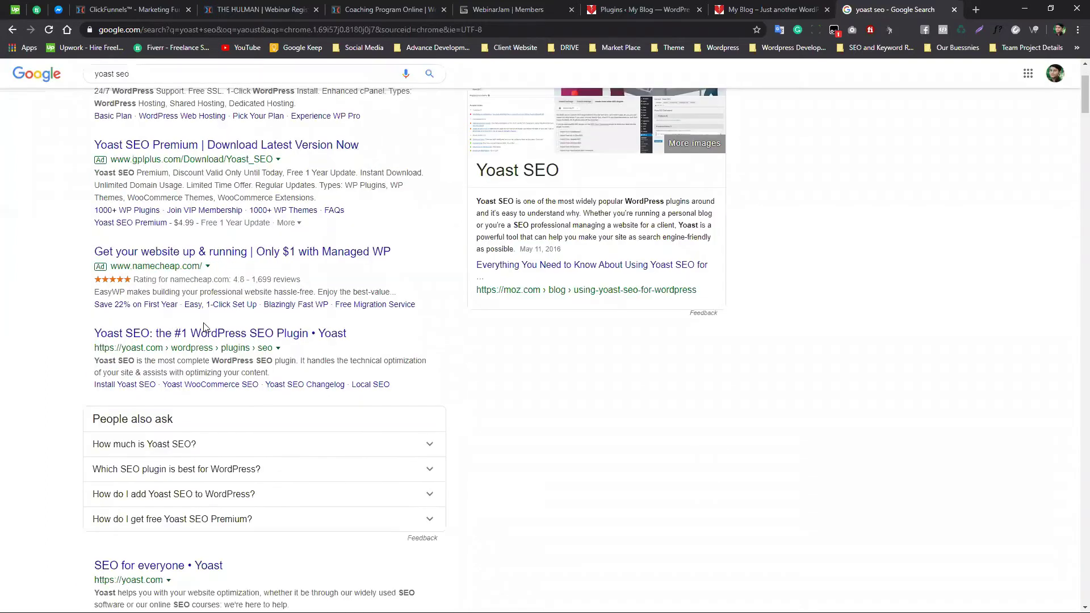
{"action": "middle_click", "coordinate": [205, 345]}
{"action": "key", "text": "ctrl+Tab"}
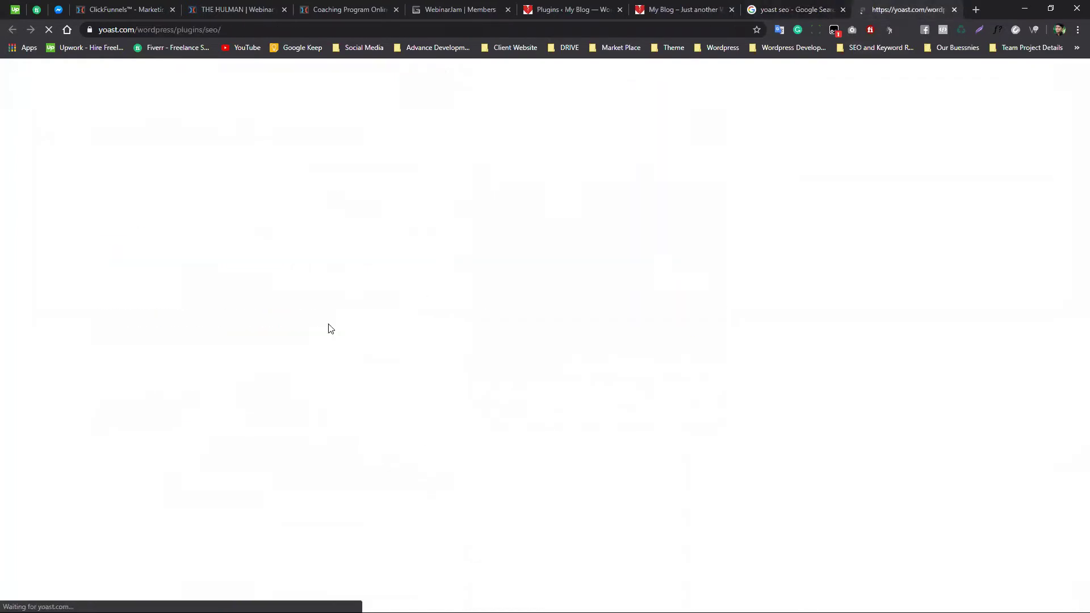
{"action": "key", "text": "ctrl+shift+Tab"}
Replace the Google query with "all in one seo" and run the search
{"action": "scroll", "coordinate": [164, 142], "scroll_direction": "up", "scroll_amount": 3}
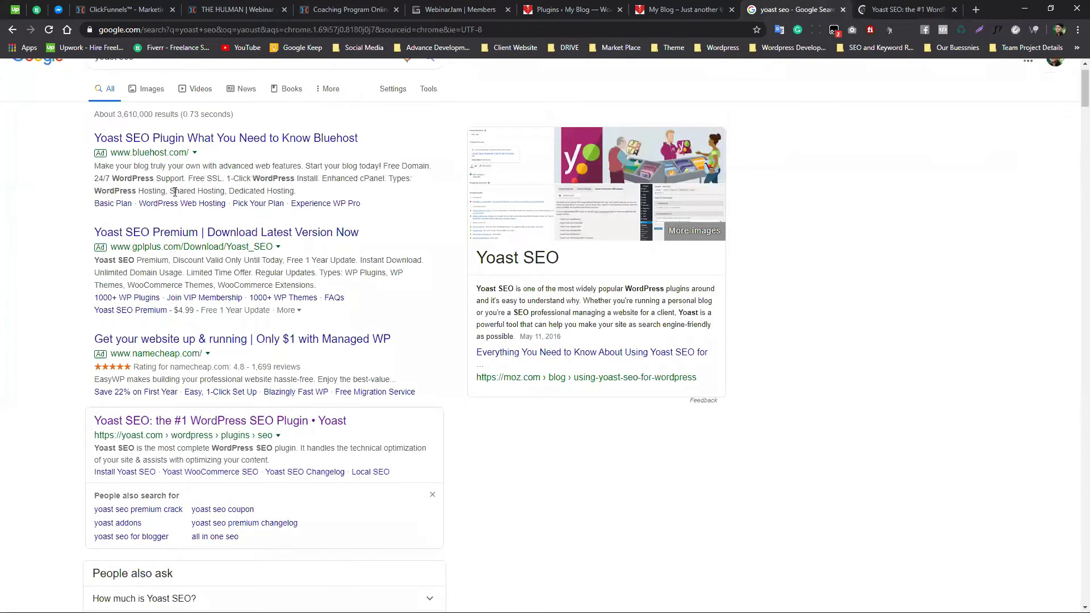
{"action": "left_click_drag", "start_coordinate": [155, 88], "coordinate": [96, 85]}
{"action": "type", "text": "all in"}
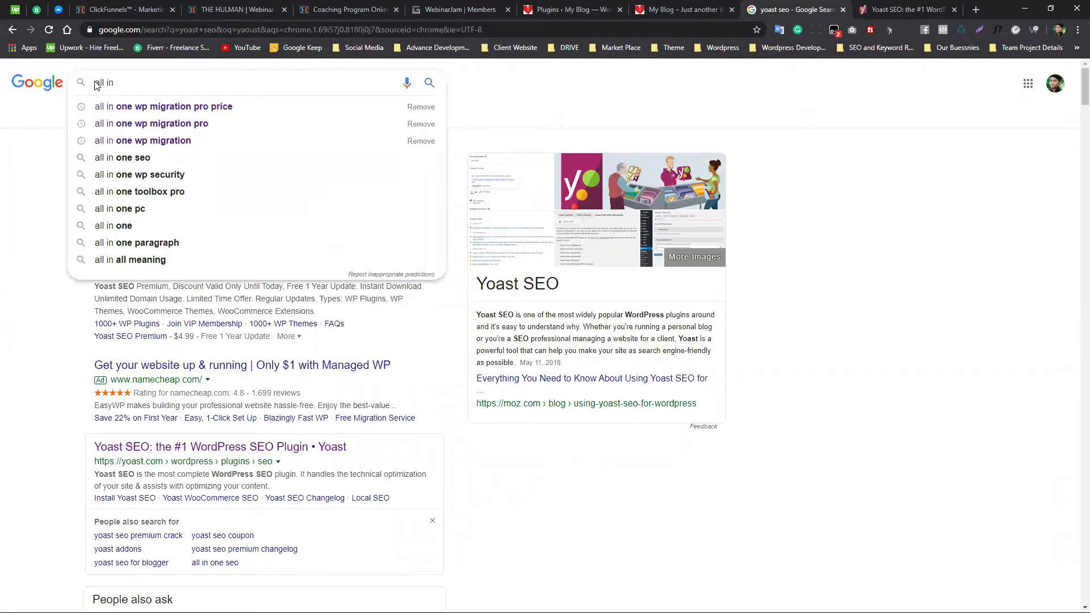
{"action": "key", "text": "Down"}
{"action": "key", "text": "Down"}
{"action": "key", "text": "Down"}
{"action": "key", "text": "Down"}
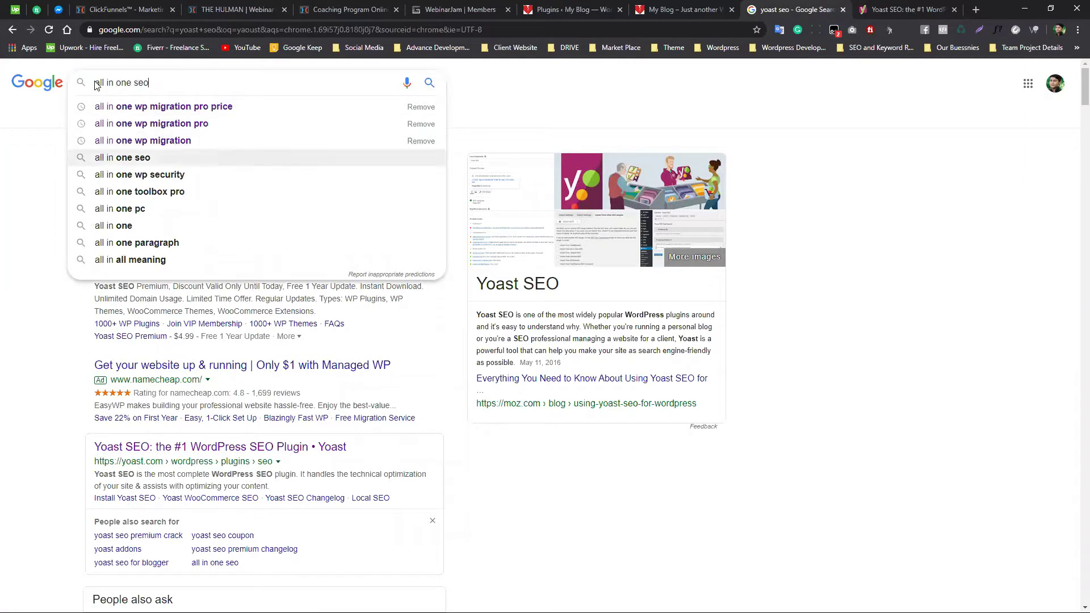
{"action": "key", "text": "Return"}
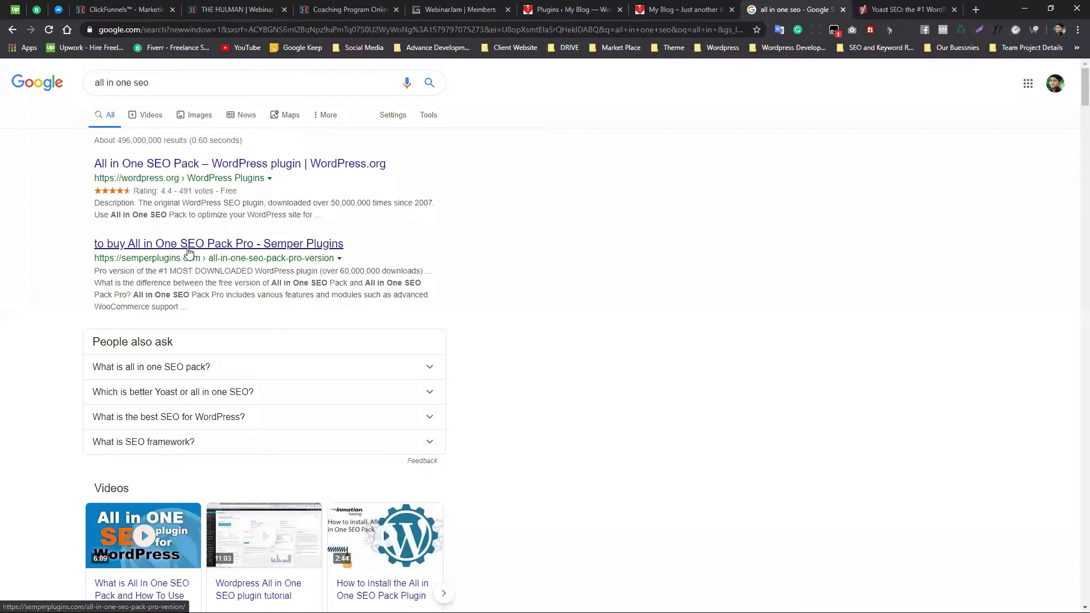
Open the Semper Plugins result for All in One SEO Pack Pro in a separate tab and switch to the Yoast SEO page
{"action": "middle_click", "coordinate": [254, 250]}
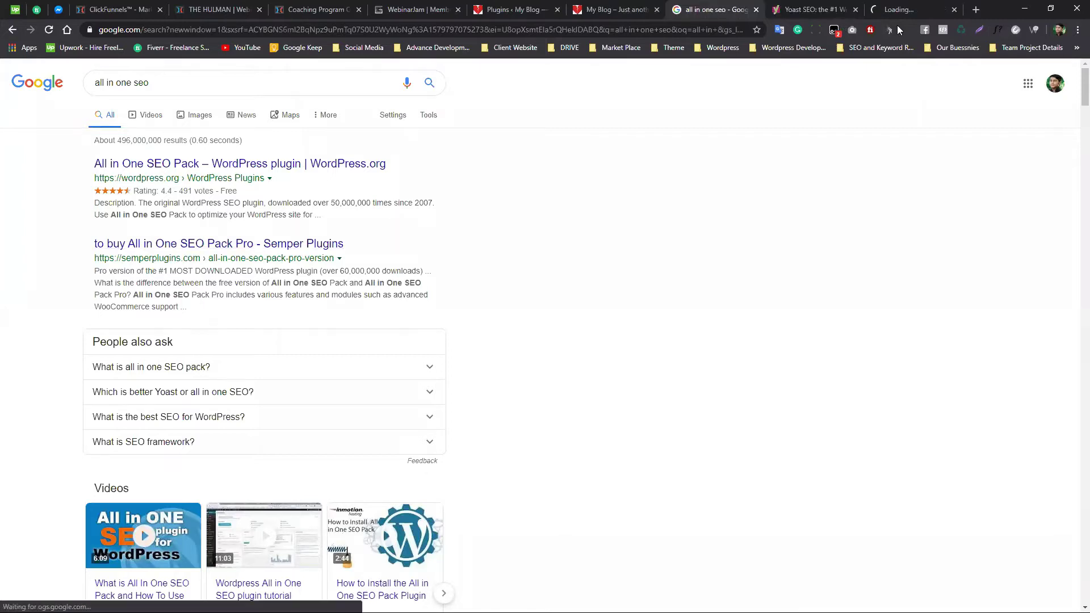
{"action": "left_click", "coordinate": [806, 15]}
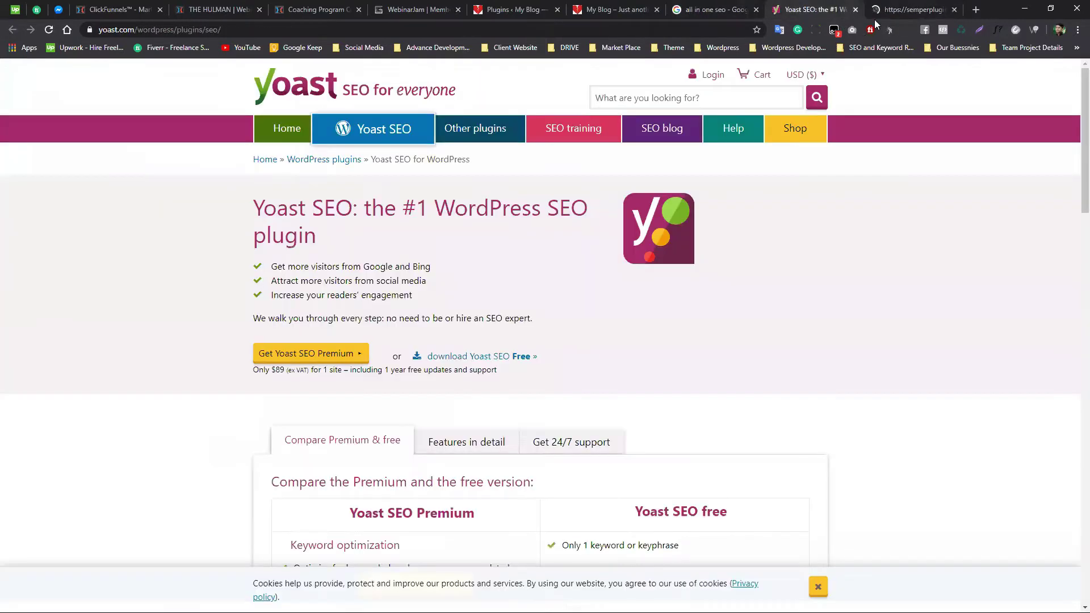
Show the All in One SEO Pack Pro page and review its Individual, Business and Agency license plans
{"action": "left_click", "coordinate": [895, 10]}
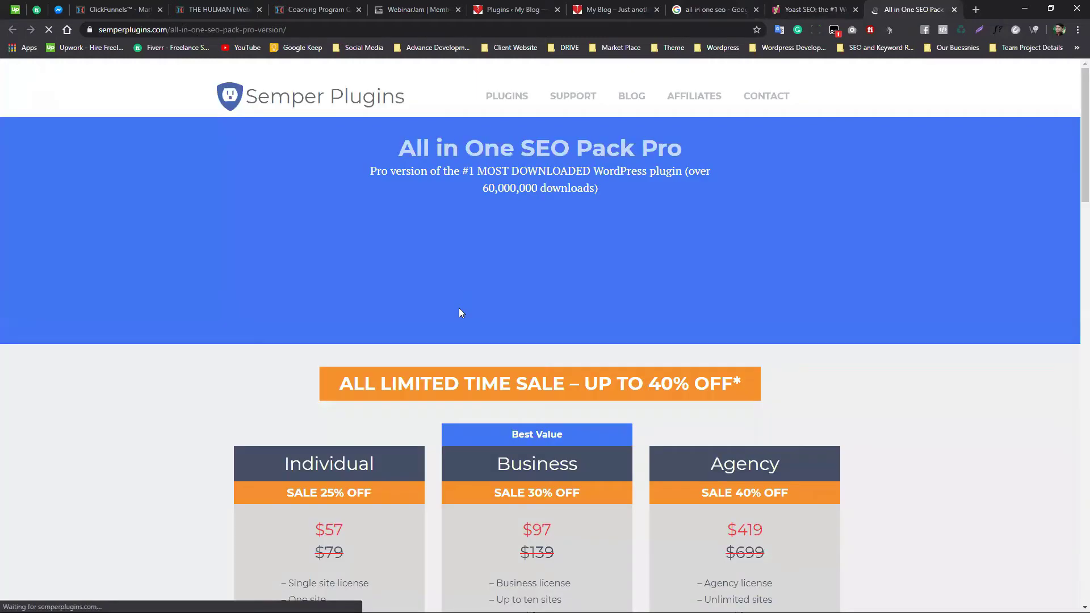
{"action": "scroll", "coordinate": [255, 321], "scroll_direction": "down", "scroll_amount": 4}
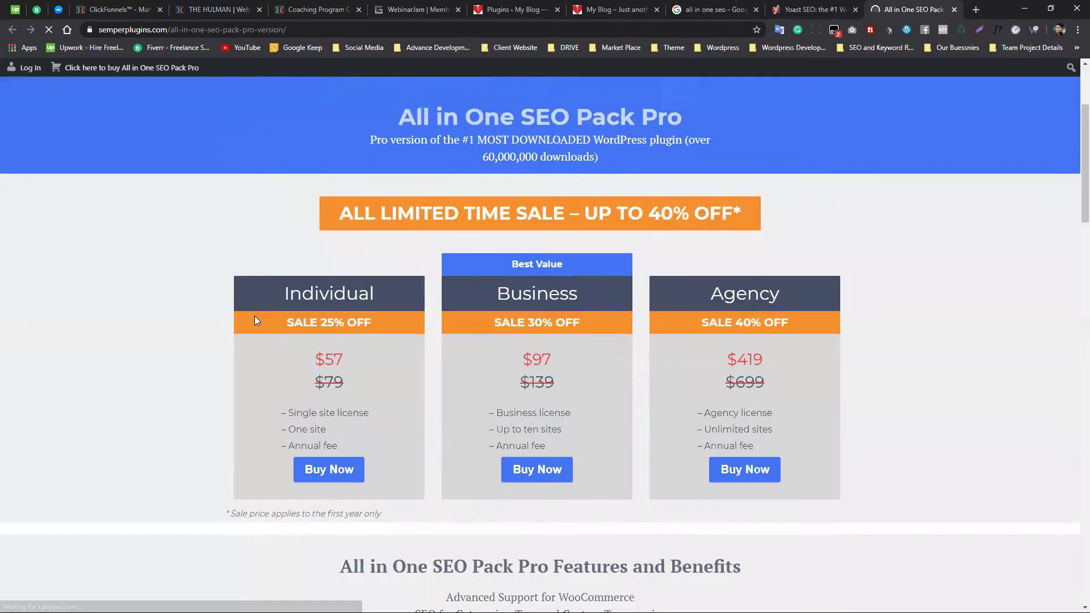
{"action": "scroll", "coordinate": [254, 317], "scroll_direction": "up", "scroll_amount": 1}
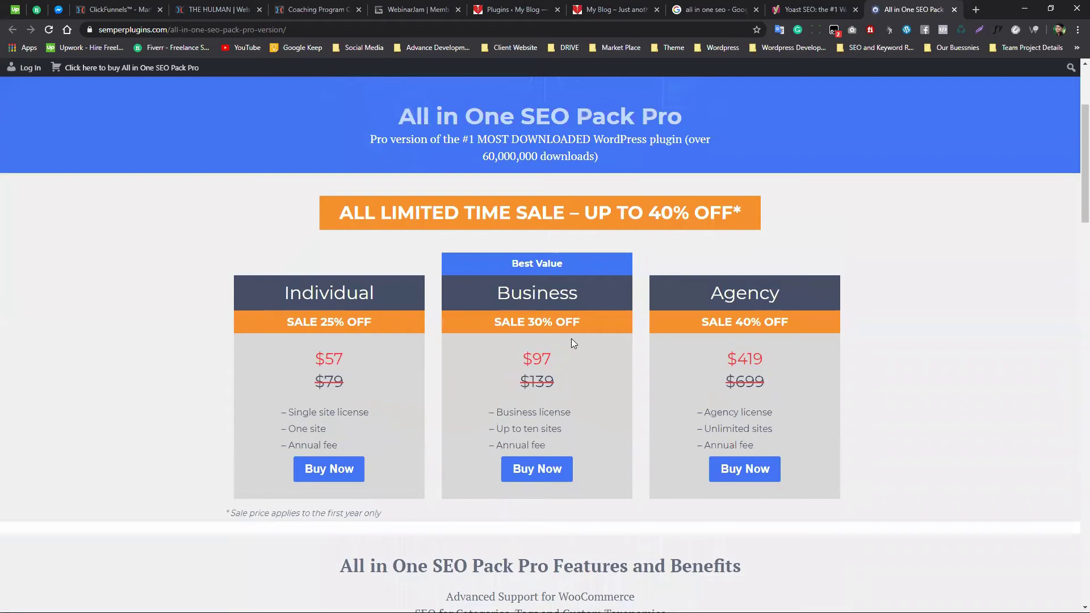
{"action": "scroll", "coordinate": [354, 369], "scroll_direction": "up", "scroll_amount": 3}
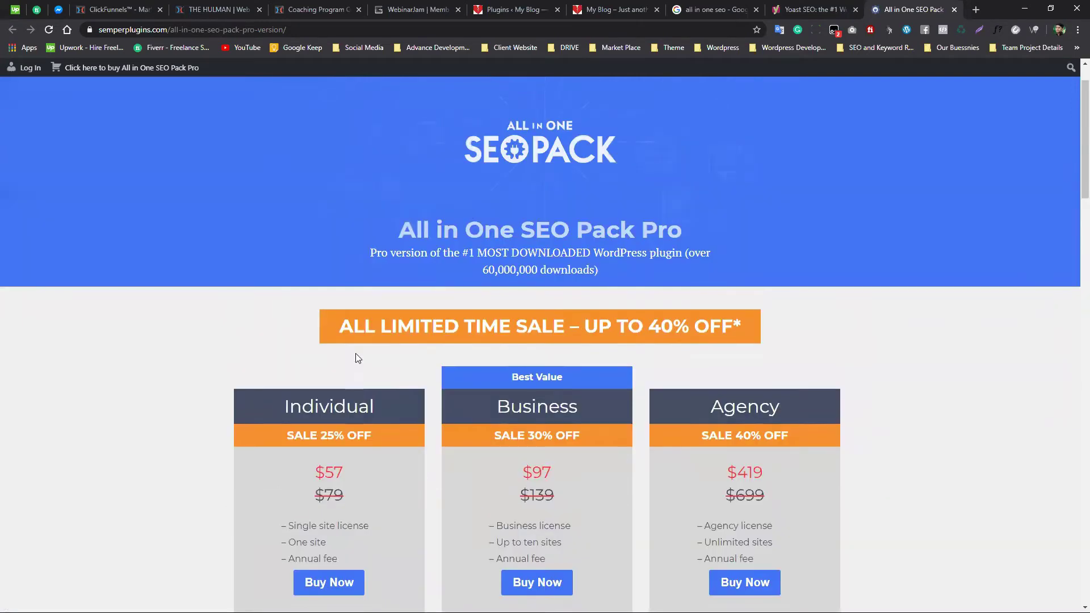
Return to the Yoast SEO plugin page, skim through it and open the Yoast shop
{"action": "key", "text": "ctrl+shift+Tab"}
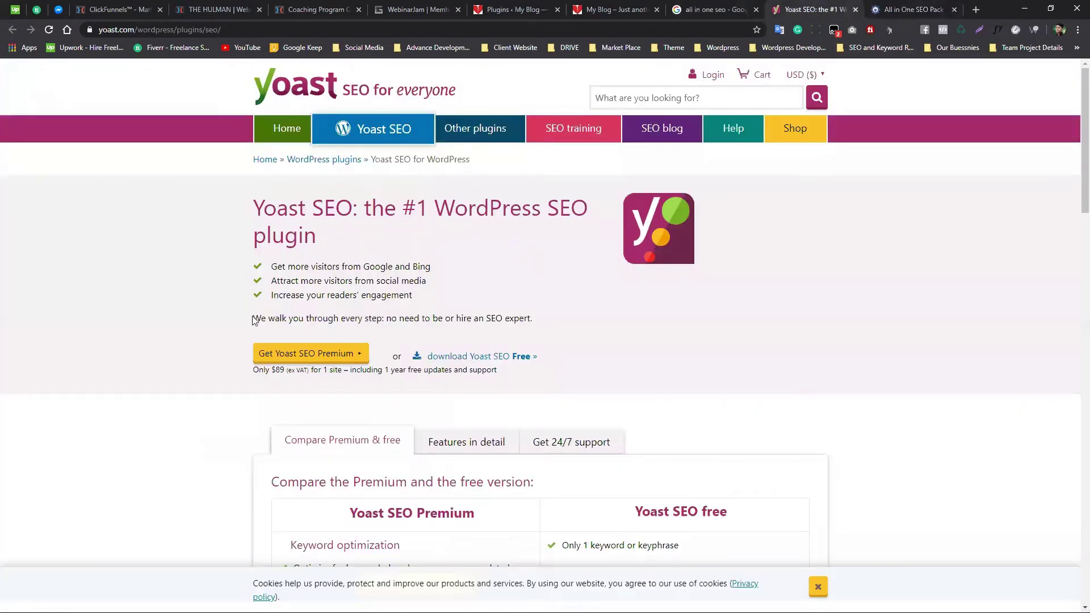
{"action": "scroll", "coordinate": [450, 327], "scroll_direction": "down", "scroll_amount": 8}
{"action": "scroll", "coordinate": [450, 327], "scroll_direction": "up", "scroll_amount": 8}
{"action": "left_click", "coordinate": [779, 129]}
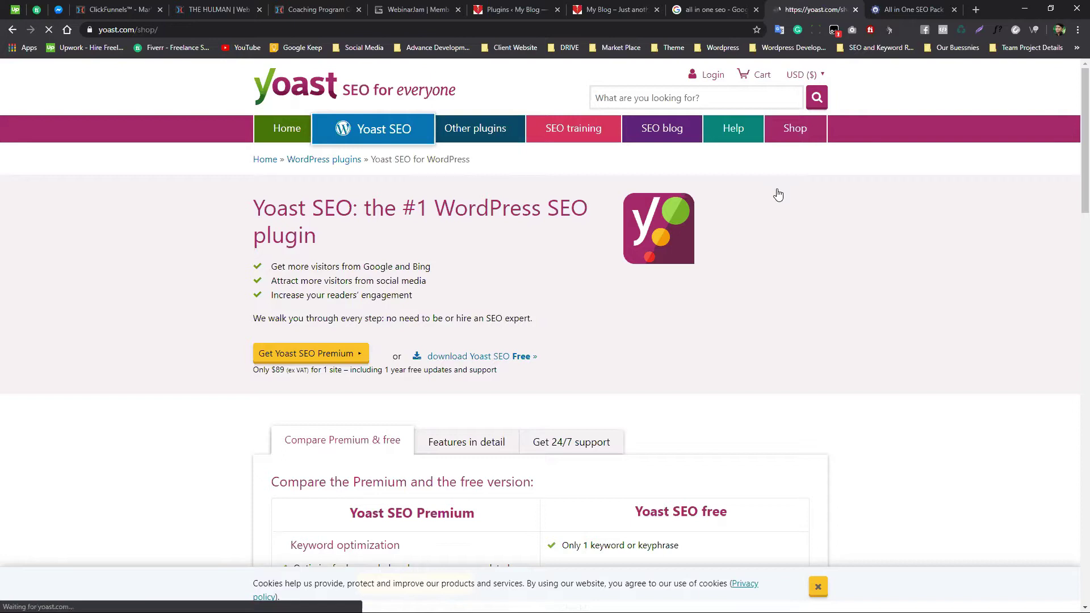
Browse the shop's subscriptions and bundles, and add Yoast SEO Premium to the cart in a separate tab
{"action": "scroll", "coordinate": [448, 305], "scroll_direction": "down", "scroll_amount": 4}
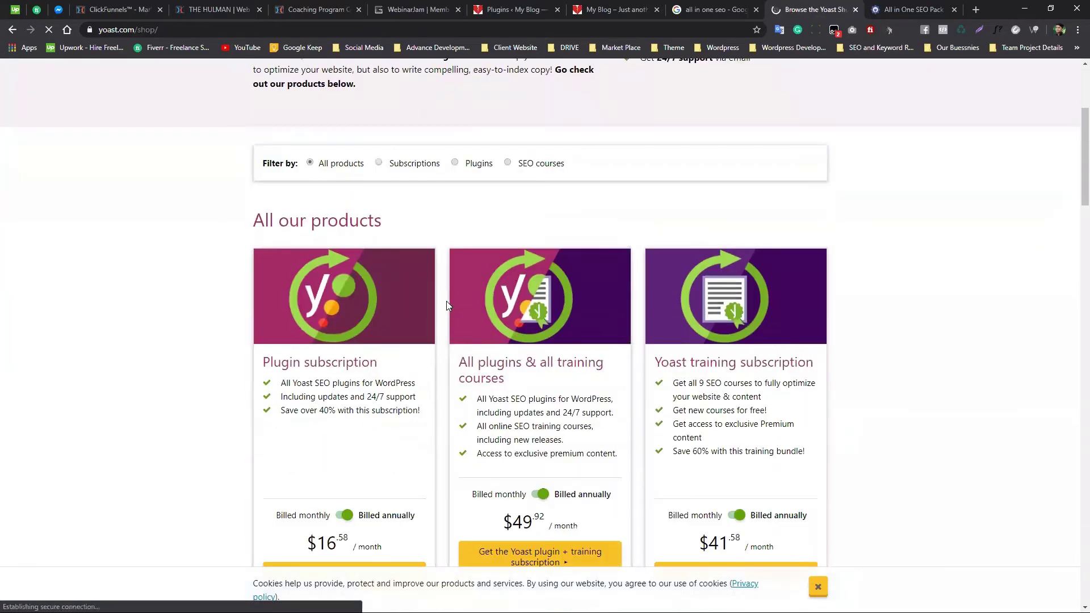
{"action": "scroll", "coordinate": [446, 304], "scroll_direction": "down", "scroll_amount": 3}
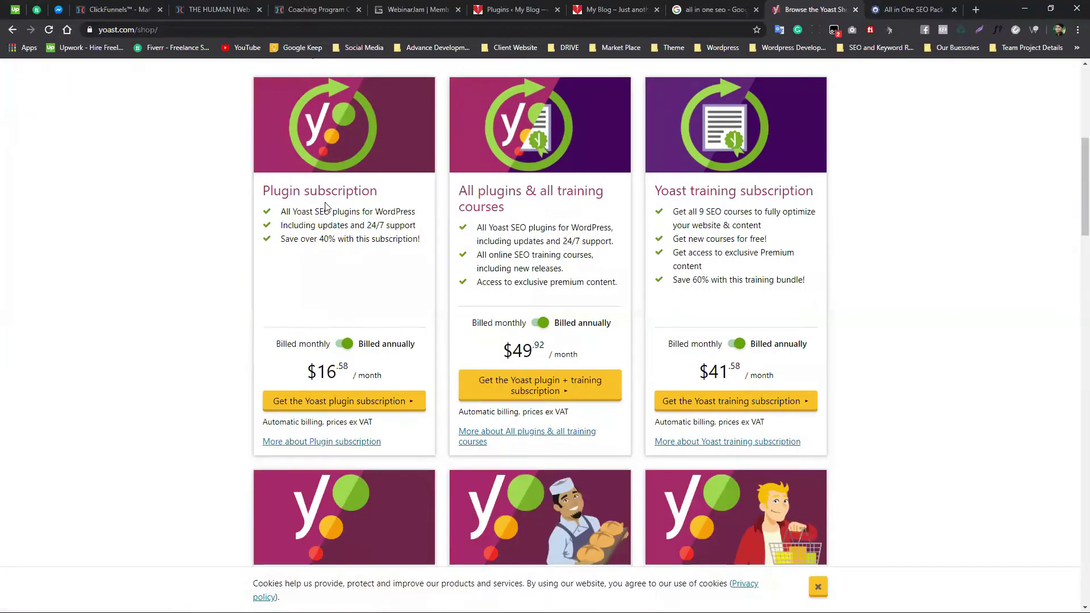
{"action": "scroll", "coordinate": [751, 395], "scroll_direction": "down", "scroll_amount": 3}
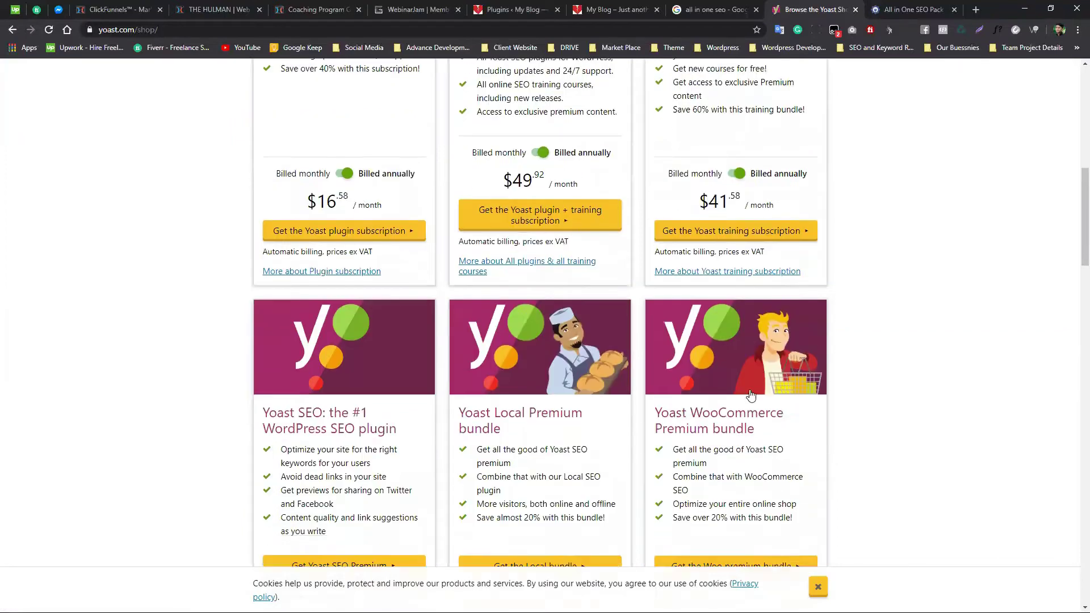
{"action": "scroll", "coordinate": [751, 395], "scroll_direction": "down", "scroll_amount": 2}
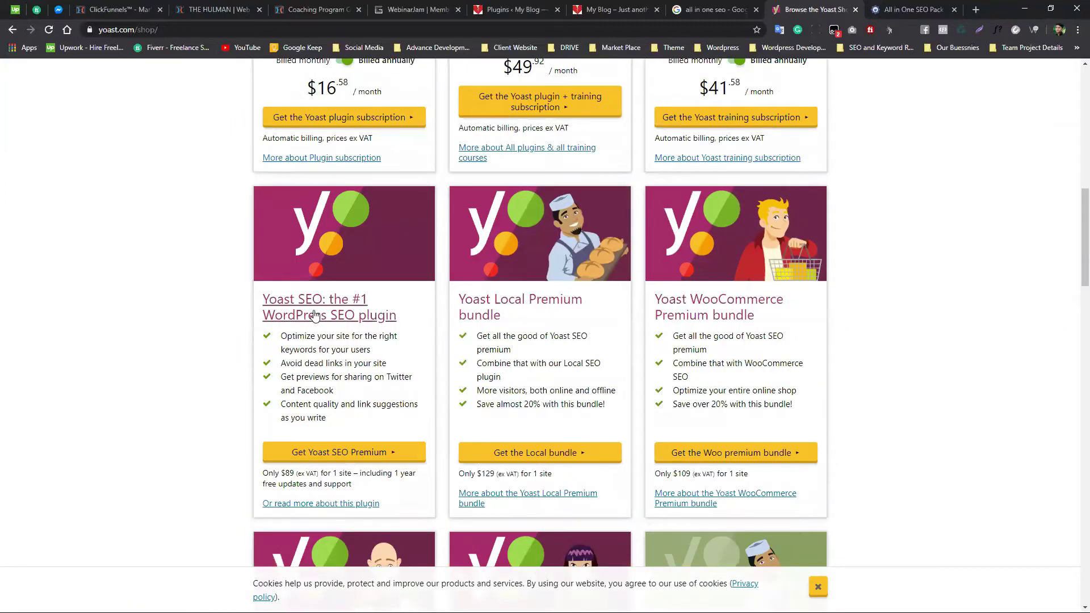
{"action": "scroll", "coordinate": [307, 315], "scroll_direction": "down", "scroll_amount": 1}
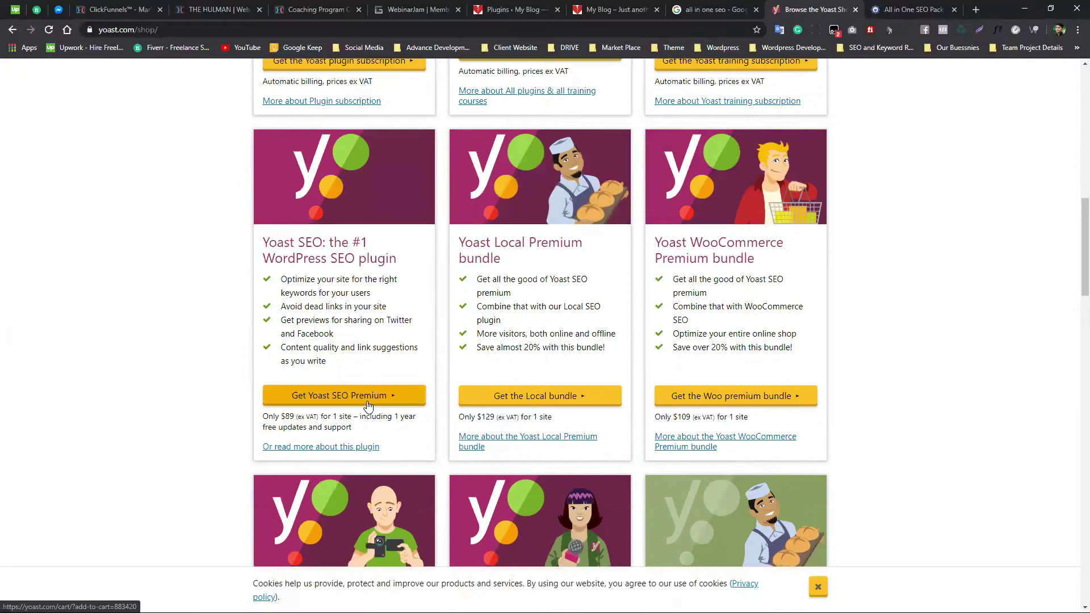
{"action": "scroll", "coordinate": [368, 404], "scroll_direction": "down", "scroll_amount": 5}
{"action": "scroll", "coordinate": [365, 357], "scroll_direction": "up", "scroll_amount": 1}
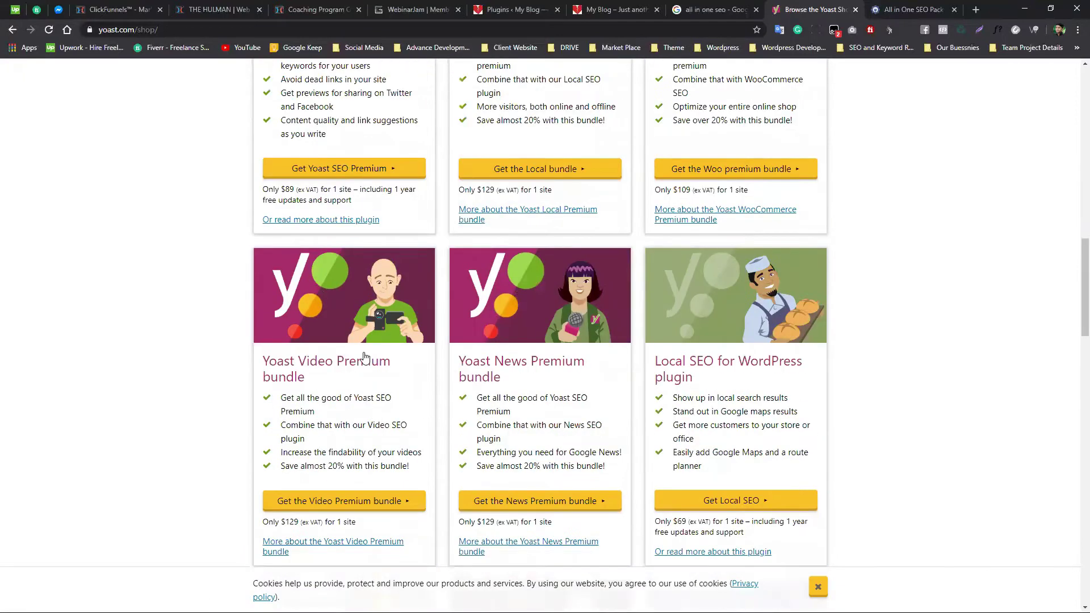
{"action": "middle_click", "coordinate": [382, 169]}
Look over the Video and News plugin offers, check the Yoast shopping cart and return to the shop
{"action": "scroll", "coordinate": [273, 322], "scroll_direction": "down", "scroll_amount": 5}
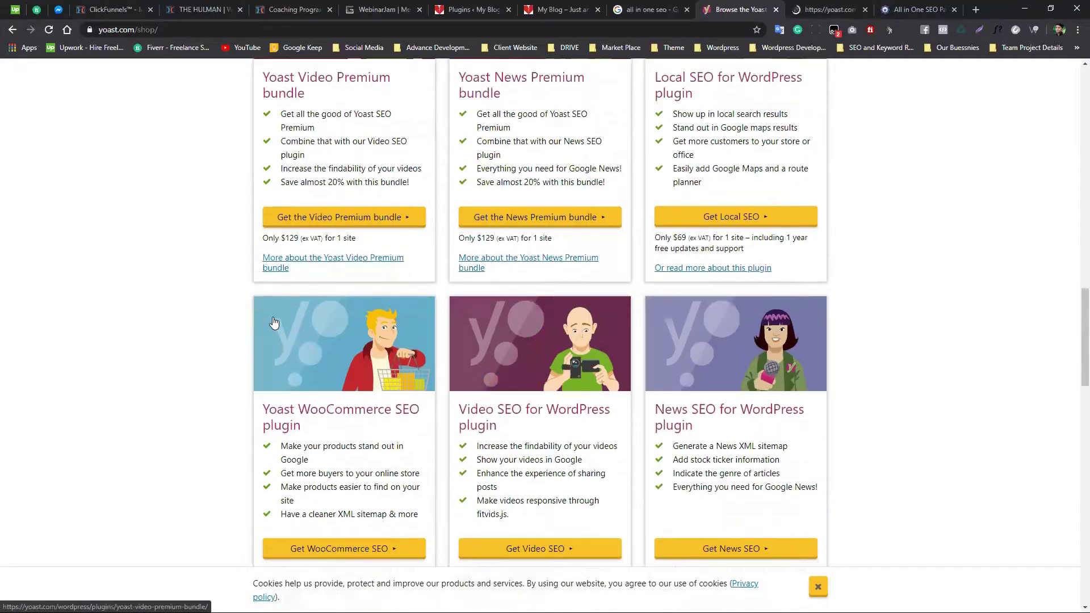
{"action": "scroll", "coordinate": [274, 322], "scroll_direction": "up", "scroll_amount": 1}
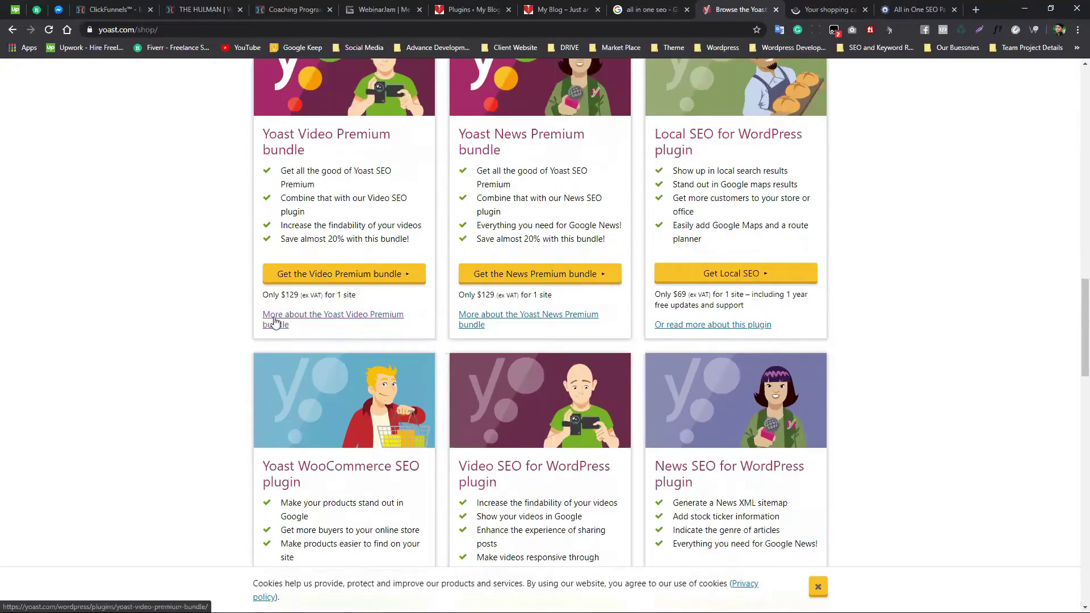
{"action": "left_click", "coordinate": [827, 10]}
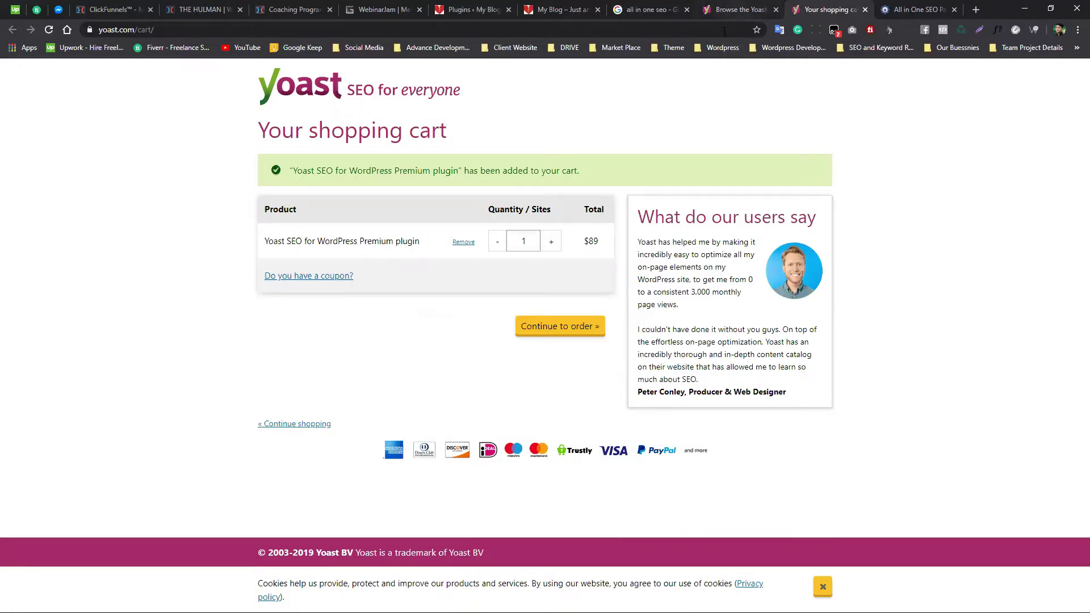
{"action": "left_click", "coordinate": [737, 10]}
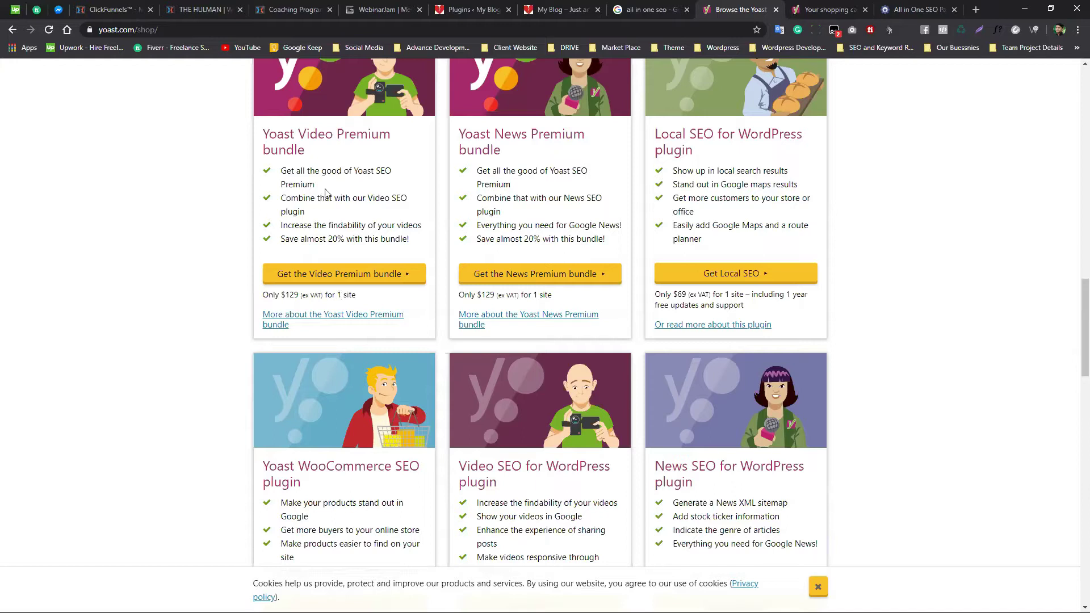
Open the Video Premium bundle and Yoast SEO plugin detail pages in separate tabs, closing the bundle page to show the plugin page
{"action": "left_click", "coordinate": [318, 319], "text": "ctrl"}
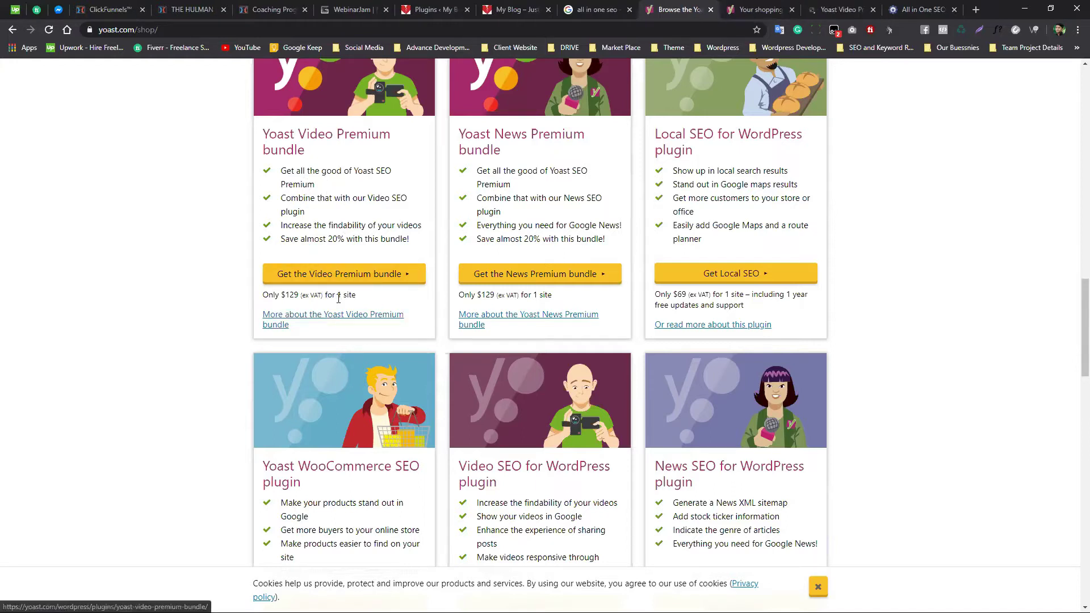
{"action": "scroll", "coordinate": [340, 341], "scroll_direction": "up", "scroll_amount": 5}
{"action": "scroll", "coordinate": [340, 328], "scroll_direction": "up", "scroll_amount": 1}
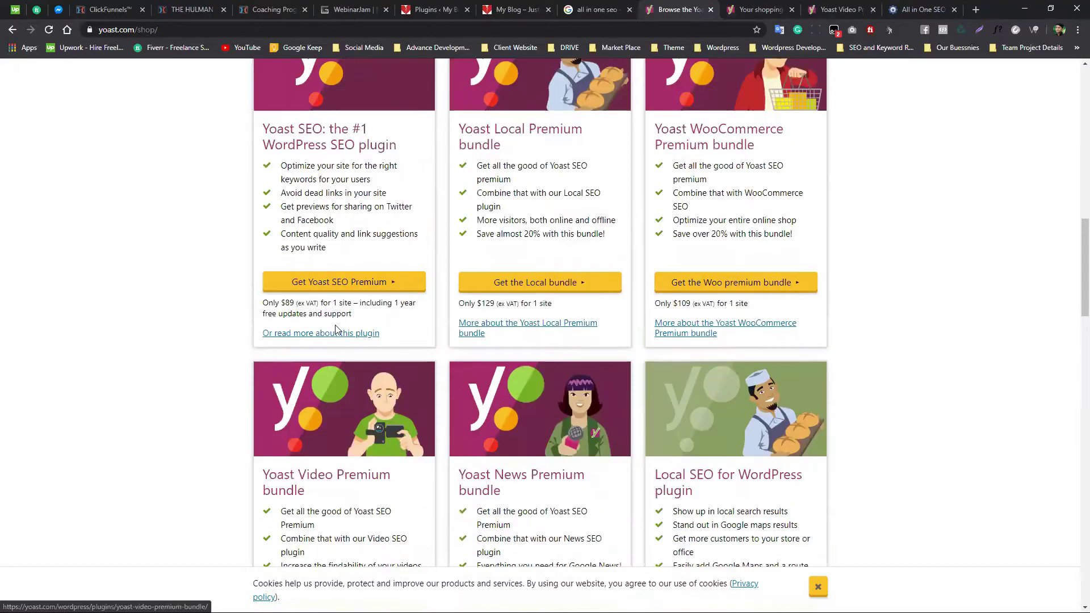
{"action": "left_click", "coordinate": [339, 340], "text": "ctrl"}
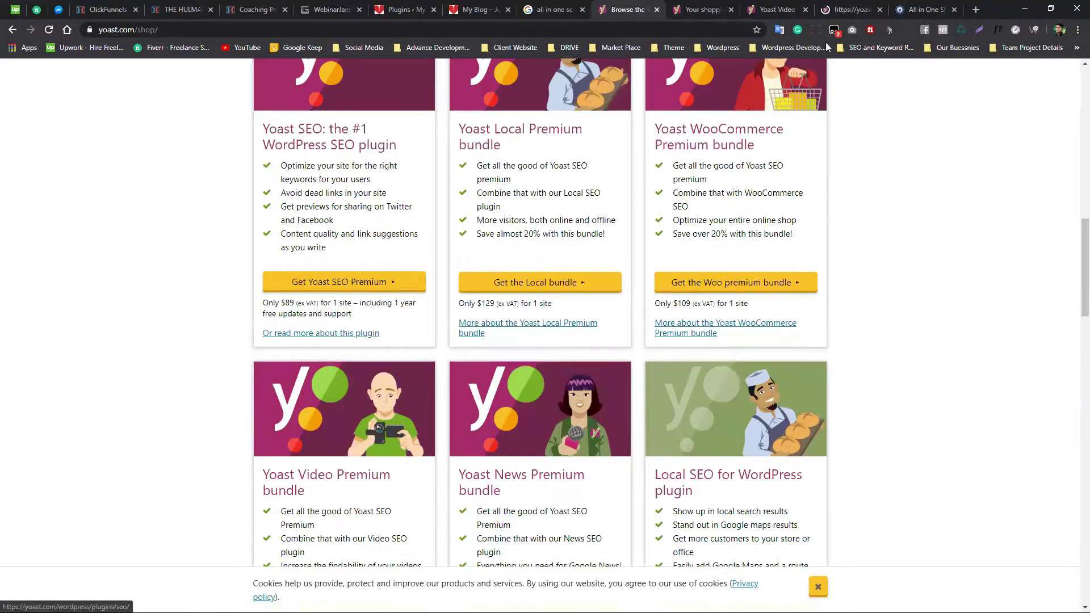
{"action": "left_click", "coordinate": [835, 10]}
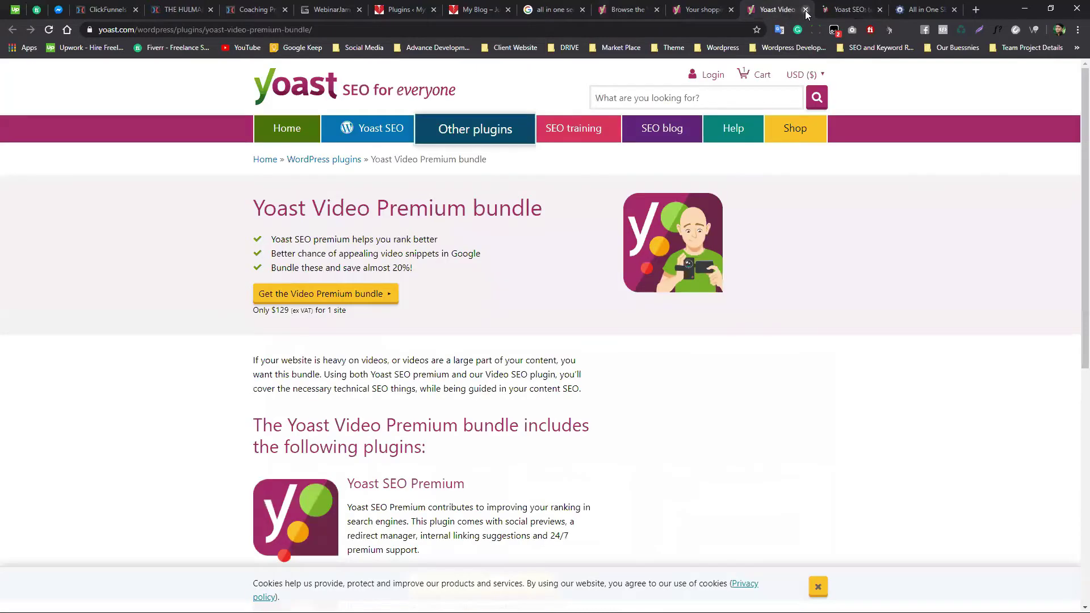
{"action": "left_click", "coordinate": [805, 10]}
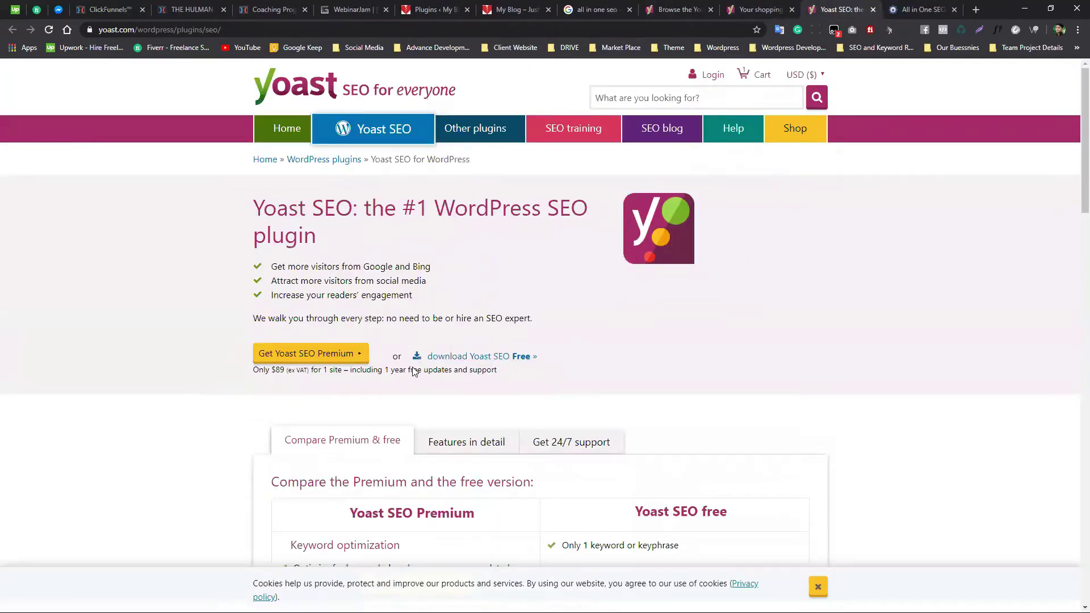
Read through the feature comparison of Yoast SEO Premium and the free version
{"action": "scroll", "coordinate": [414, 372], "scroll_direction": "down", "scroll_amount": 5}
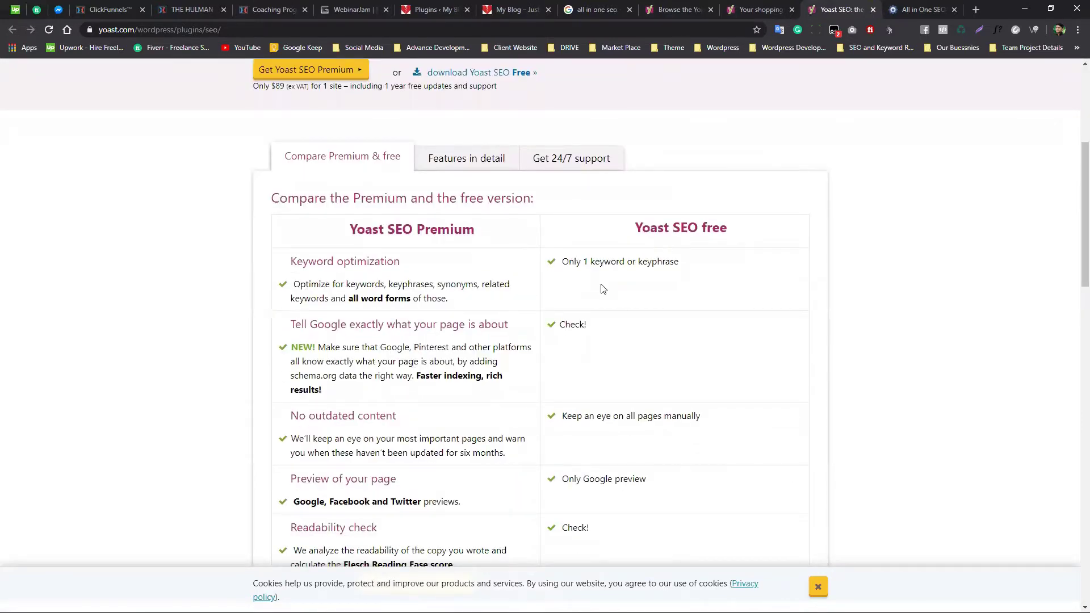
{"action": "scroll", "coordinate": [398, 306], "scroll_direction": "down", "scroll_amount": 1}
{"action": "scroll", "coordinate": [398, 307], "scroll_direction": "down", "scroll_amount": 15}
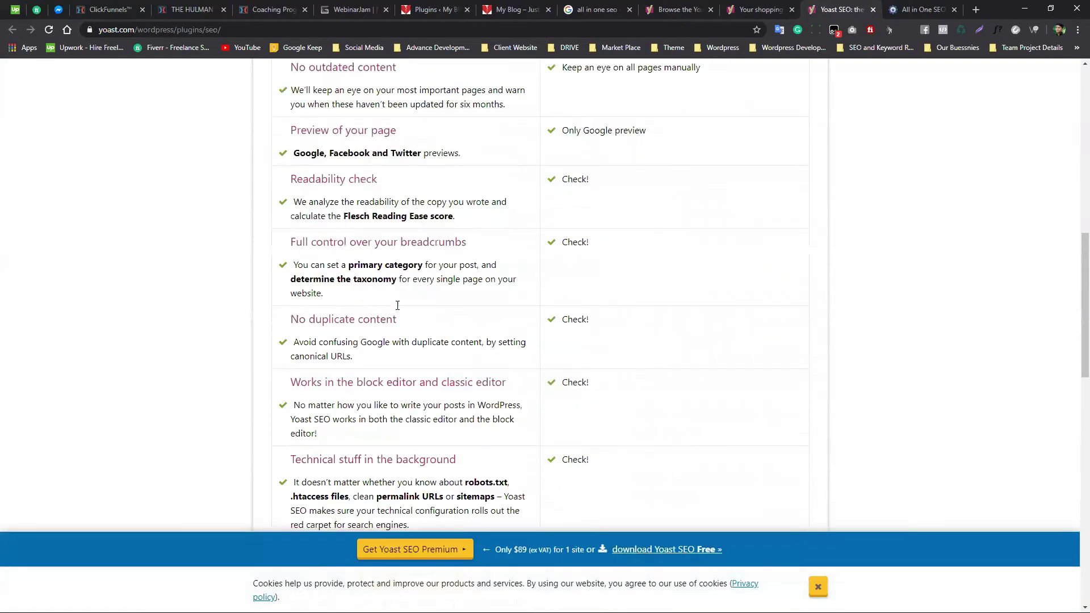
{"action": "scroll", "coordinate": [398, 307], "scroll_direction": "down", "scroll_amount": 4}
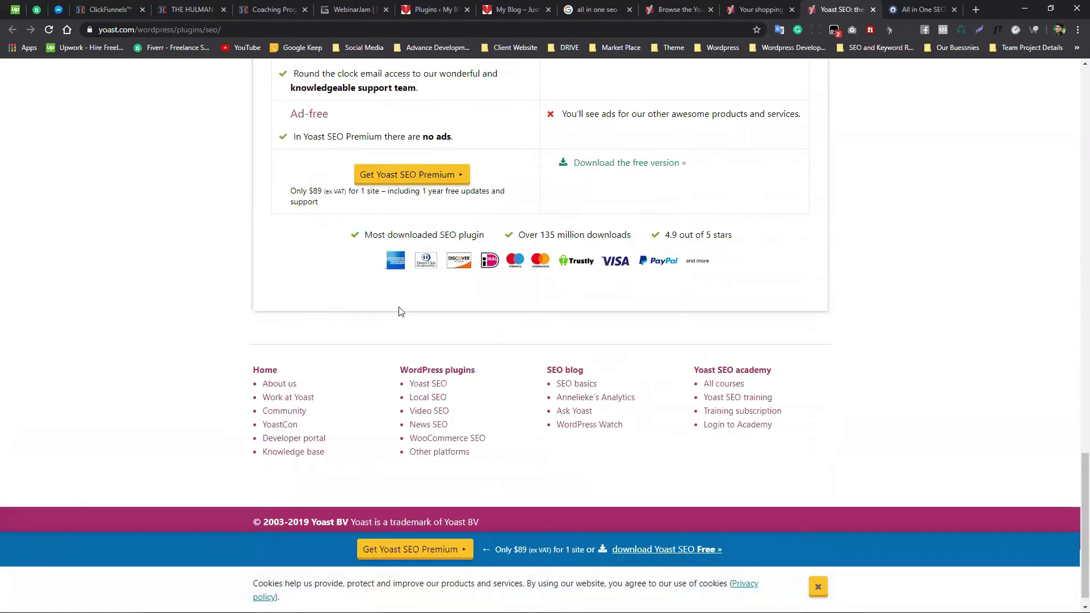
{"action": "scroll", "coordinate": [459, 334], "scroll_direction": "up", "scroll_amount": 1}
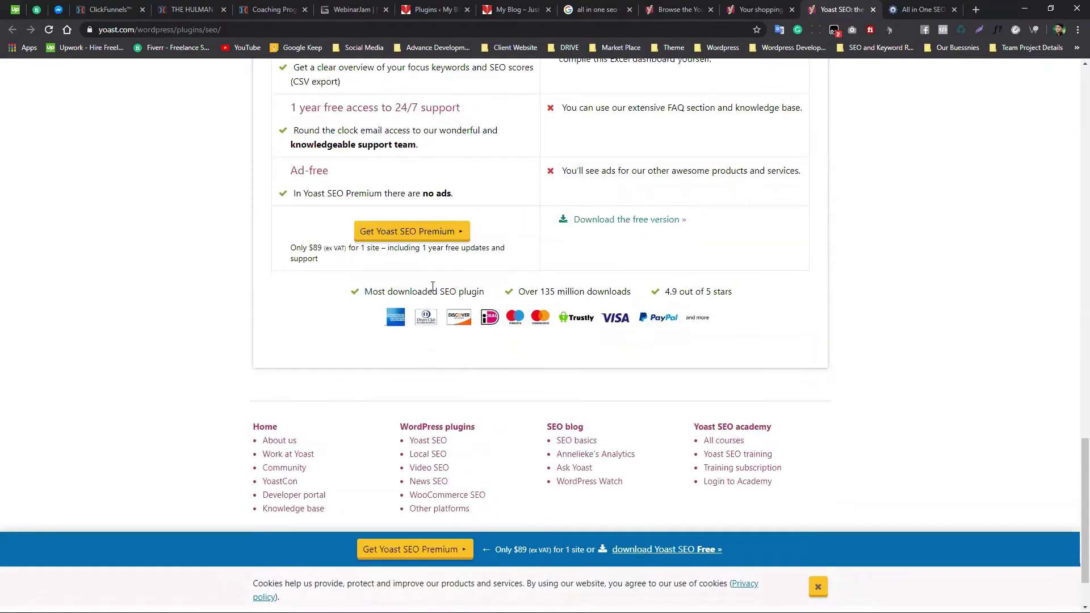
Highlight the Yoast SEO Premium price note below the comparison table, including the part about free updates, and clear the selection
{"action": "left_click_drag", "start_coordinate": [292, 250], "coordinate": [376, 265]}
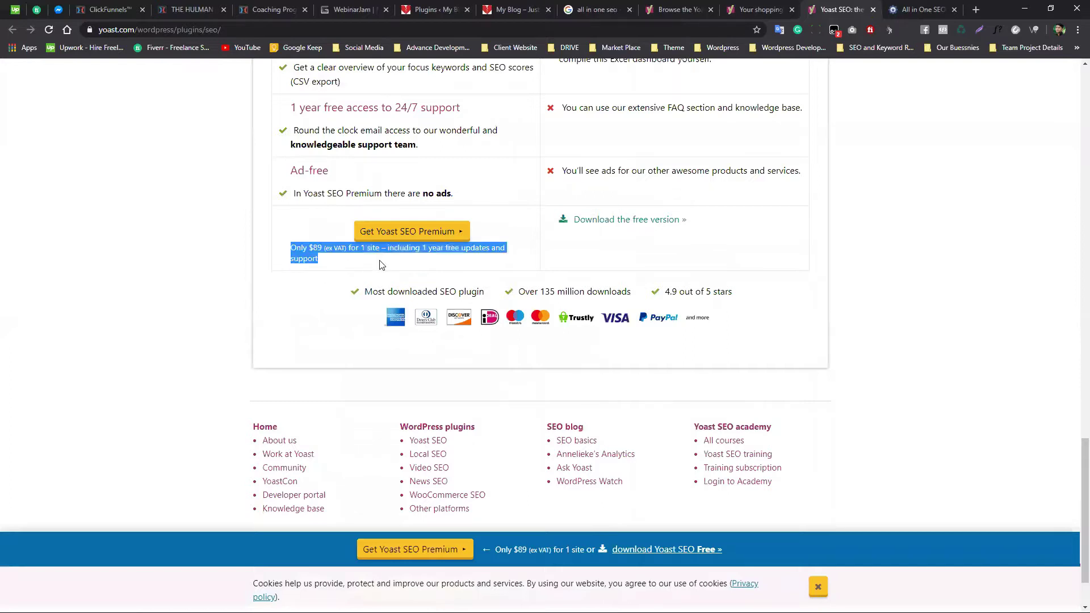
{"action": "left_click", "coordinate": [434, 249]}
{"action": "left_click_drag", "start_coordinate": [439, 248], "coordinate": [500, 252]}
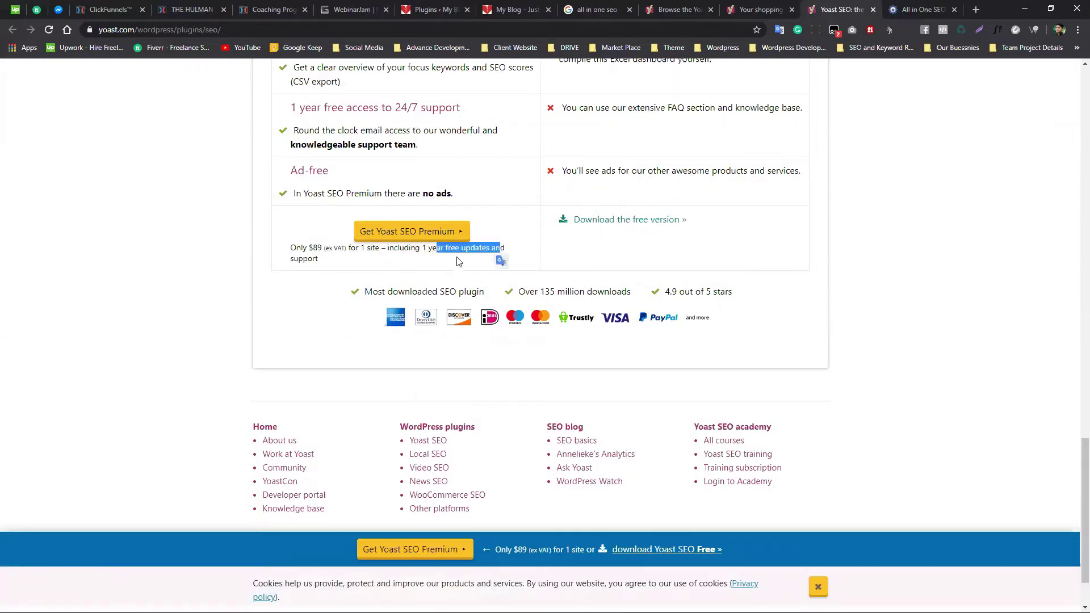
{"action": "left_click", "coordinate": [349, 264]}
Highlight the three Yoast SEO benefits on visitors from search, social media and reader engagement, clearing the selection after each pass
{"action": "scroll", "coordinate": [419, 264], "scroll_direction": "up", "scroll_amount": 2}
{"action": "scroll", "coordinate": [417, 265], "scroll_direction": "up", "scroll_amount": 13}
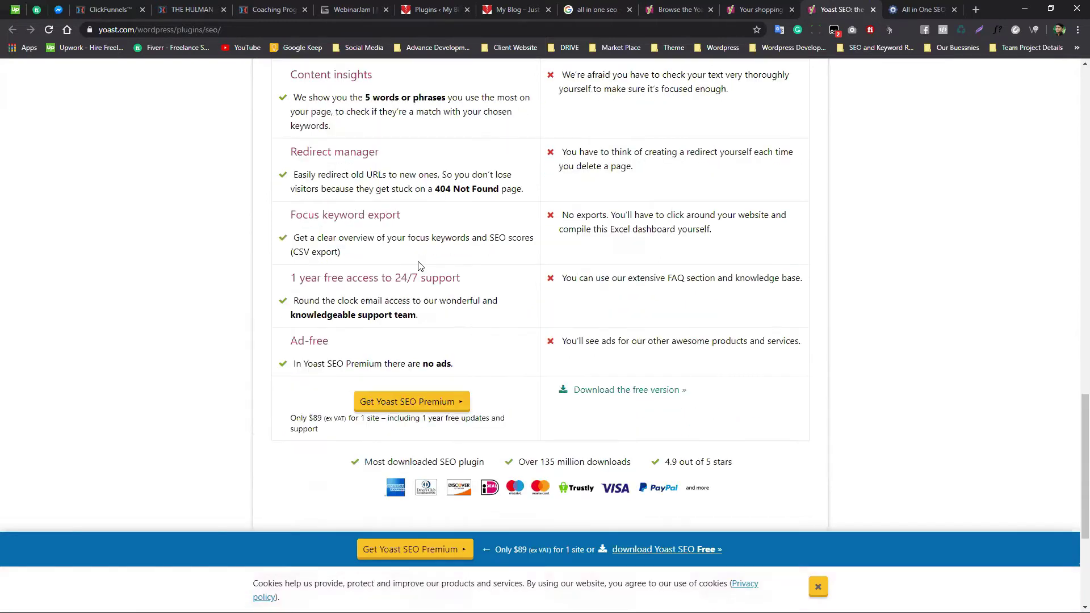
{"action": "scroll", "coordinate": [417, 265], "scroll_direction": "up", "scroll_amount": 10}
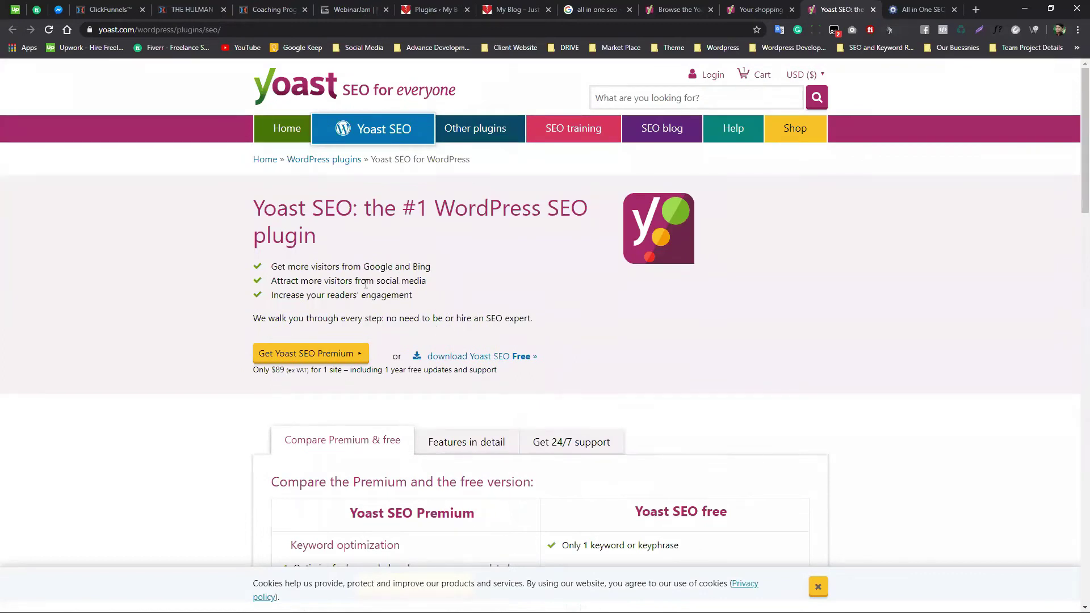
{"action": "left_click_drag", "start_coordinate": [284, 269], "coordinate": [420, 299]}
{"action": "left_click", "coordinate": [291, 271]}
{"action": "left_click_drag", "start_coordinate": [273, 268], "coordinate": [423, 296]}
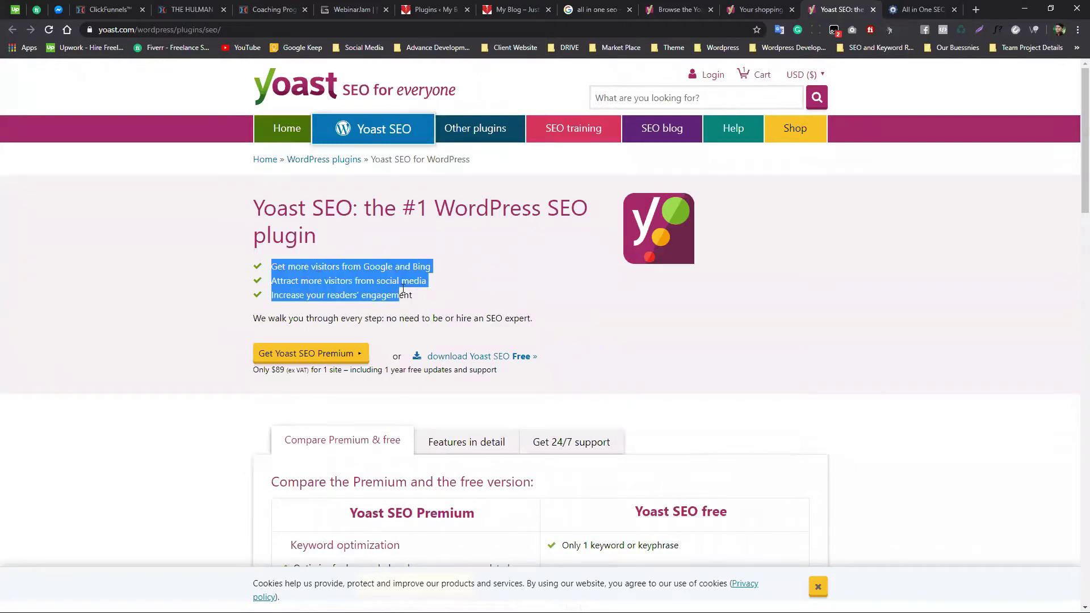
{"action": "left_click", "coordinate": [365, 277]}
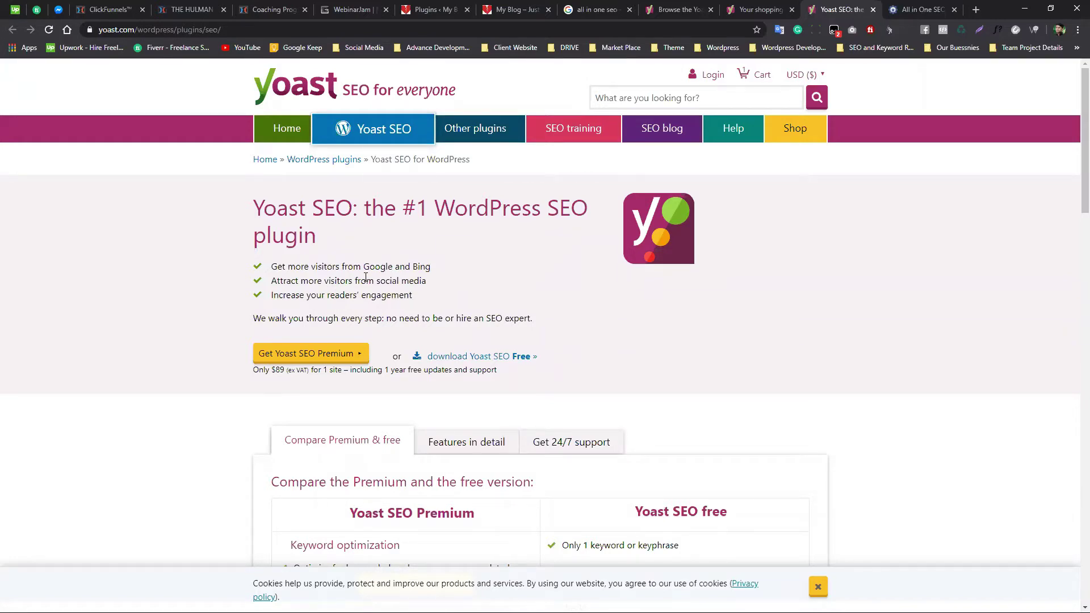
{"action": "left_click_drag", "start_coordinate": [272, 265], "coordinate": [413, 296]}
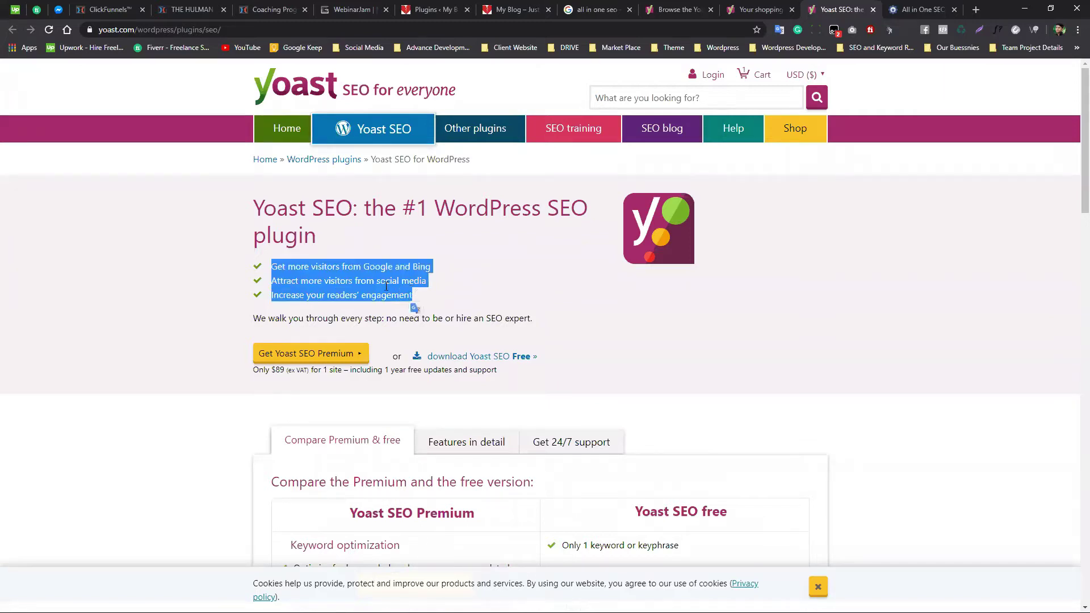
{"action": "left_click", "coordinate": [317, 275]}
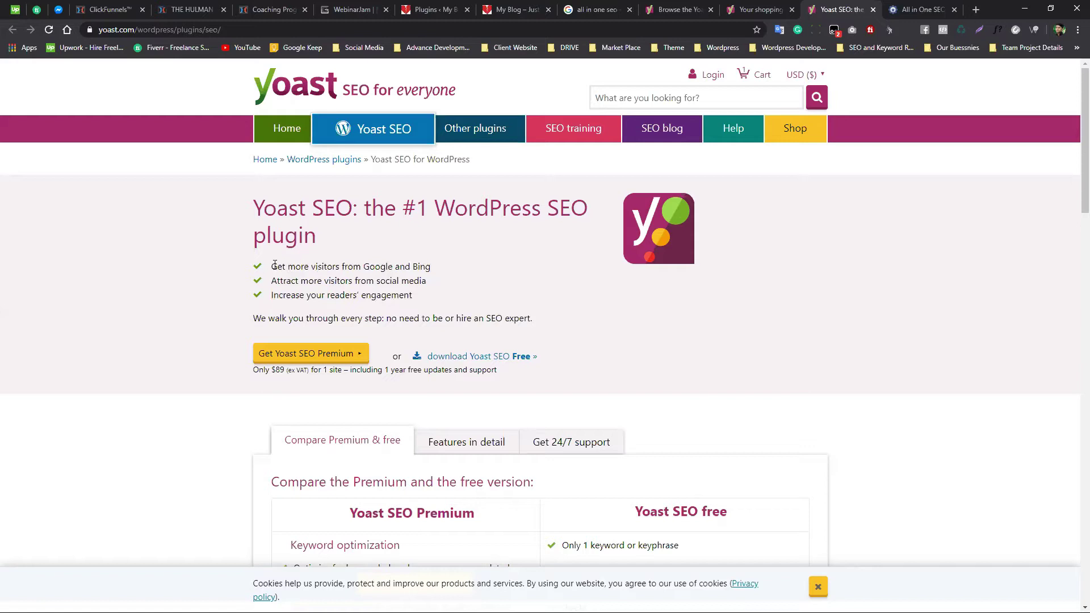
{"action": "left_click_drag", "start_coordinate": [272, 265], "coordinate": [421, 300]}
{"action": "left_click", "coordinate": [349, 275]}
{"action": "left_click_drag", "start_coordinate": [273, 262], "coordinate": [426, 297]}
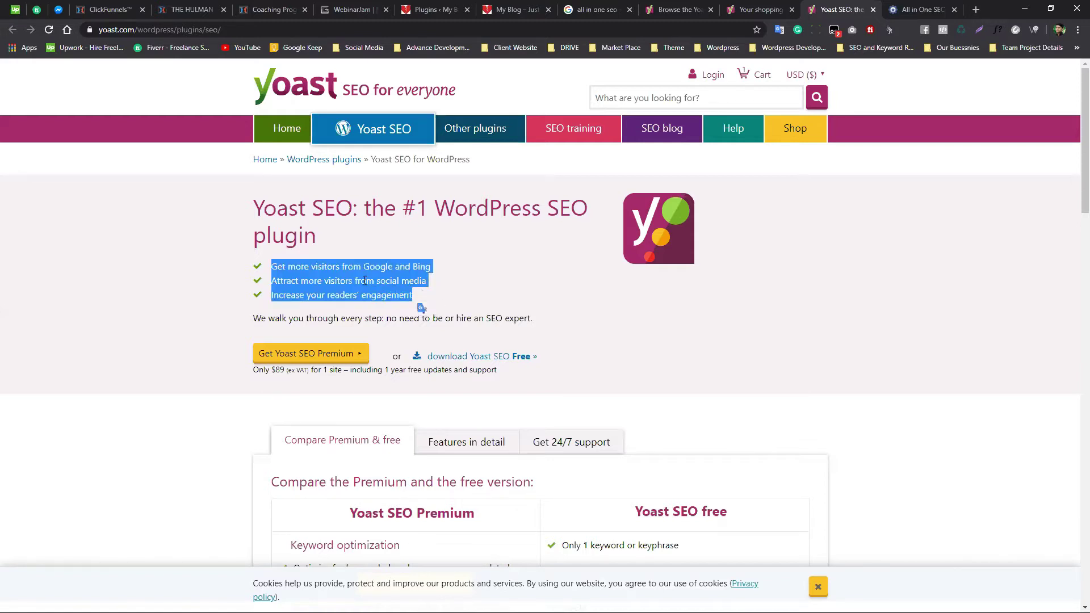
{"action": "left_click", "coordinate": [294, 311]}
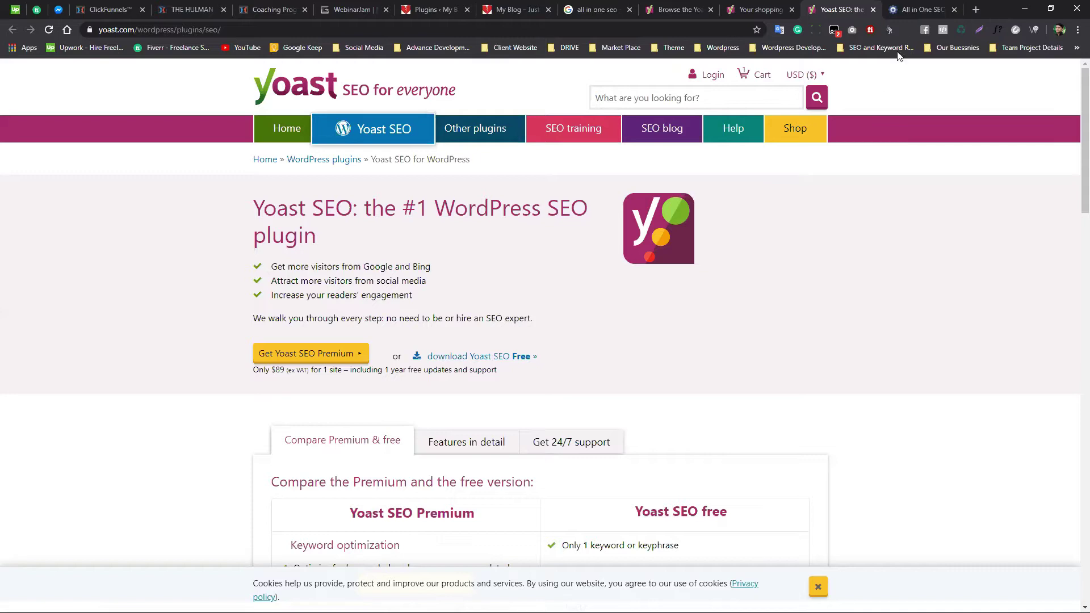
Show the All in One SEO Pack Pro plans and highlight the site limits, the Individual price and the Business annual fee, clearing each selection
{"action": "left_click", "coordinate": [910, 10]}
{"action": "scroll", "coordinate": [533, 360], "scroll_direction": "down", "scroll_amount": 3}
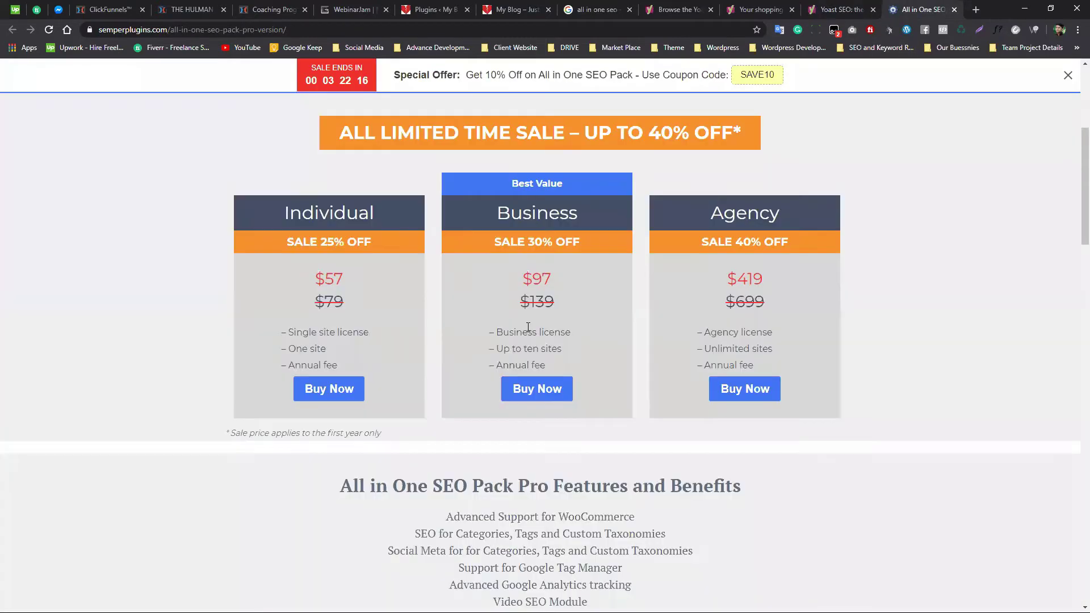
{"action": "left_click_drag", "start_coordinate": [494, 347], "coordinate": [576, 340]}
{"action": "left_click", "coordinate": [577, 340]}
{"action": "left_click_drag", "start_coordinate": [315, 278], "coordinate": [344, 279]}
{"action": "left_click", "coordinate": [473, 303]}
{"action": "left_click_drag", "start_coordinate": [706, 350], "coordinate": [770, 350]}
{"action": "left_click", "coordinate": [694, 278]}
{"action": "left_click_drag", "start_coordinate": [495, 368], "coordinate": [555, 370]}
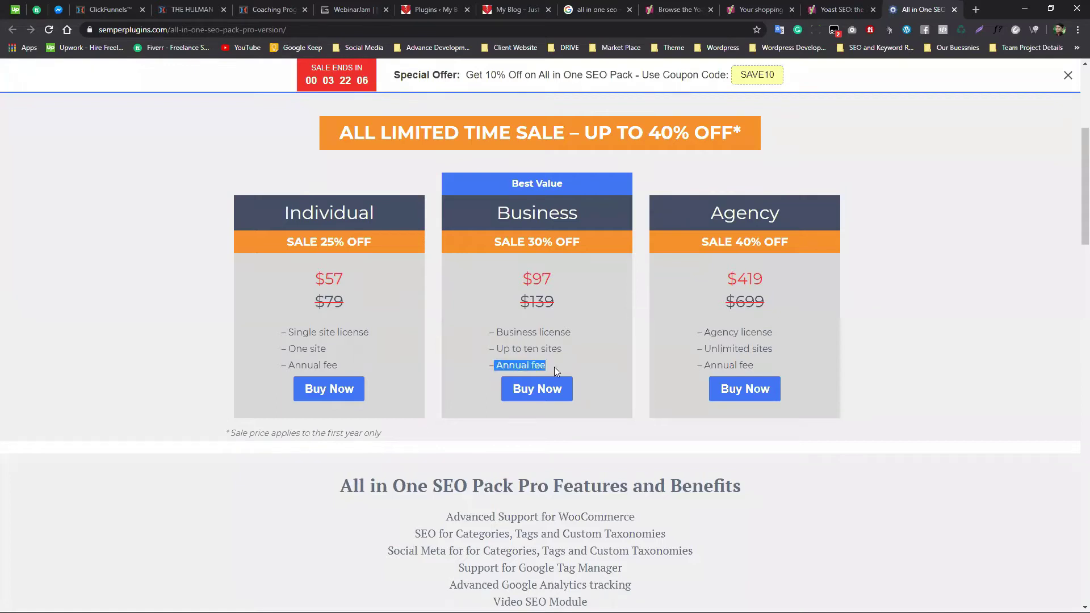
{"action": "left_click", "coordinate": [696, 243]}
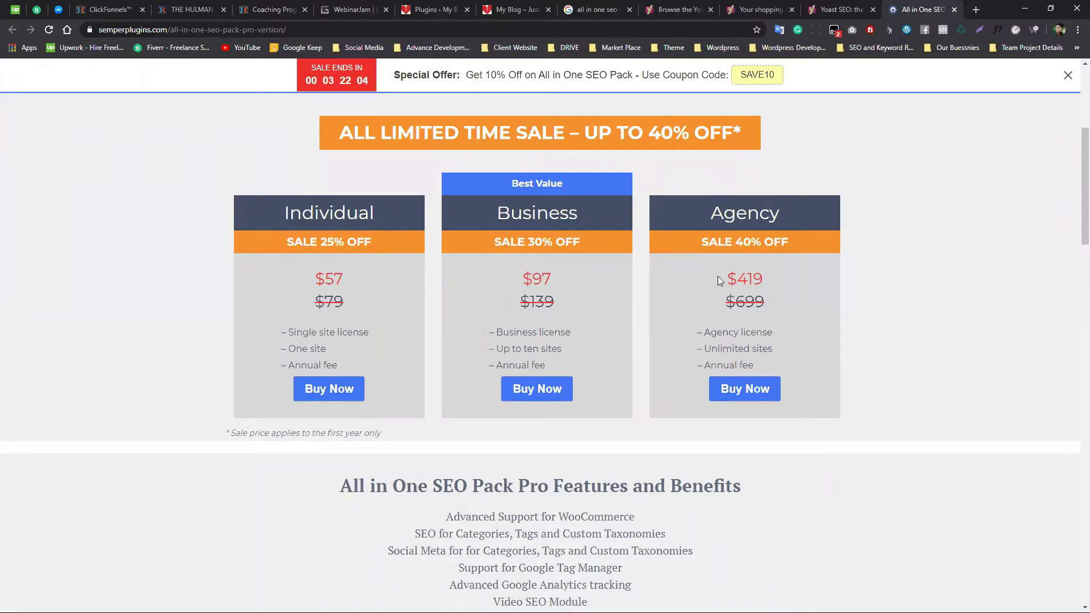
Highlight the Agency plan's price and its unlimited sites entry, clear the selection and return to the page heading
{"action": "left_click_drag", "start_coordinate": [718, 276], "coordinate": [769, 277]}
{"action": "left_click", "coordinate": [810, 278]}
{"action": "left_click_drag", "start_coordinate": [704, 347], "coordinate": [779, 347]}
{"action": "left_click", "coordinate": [672, 376]}
{"action": "scroll", "coordinate": [672, 376], "scroll_direction": "up", "scroll_amount": 5}
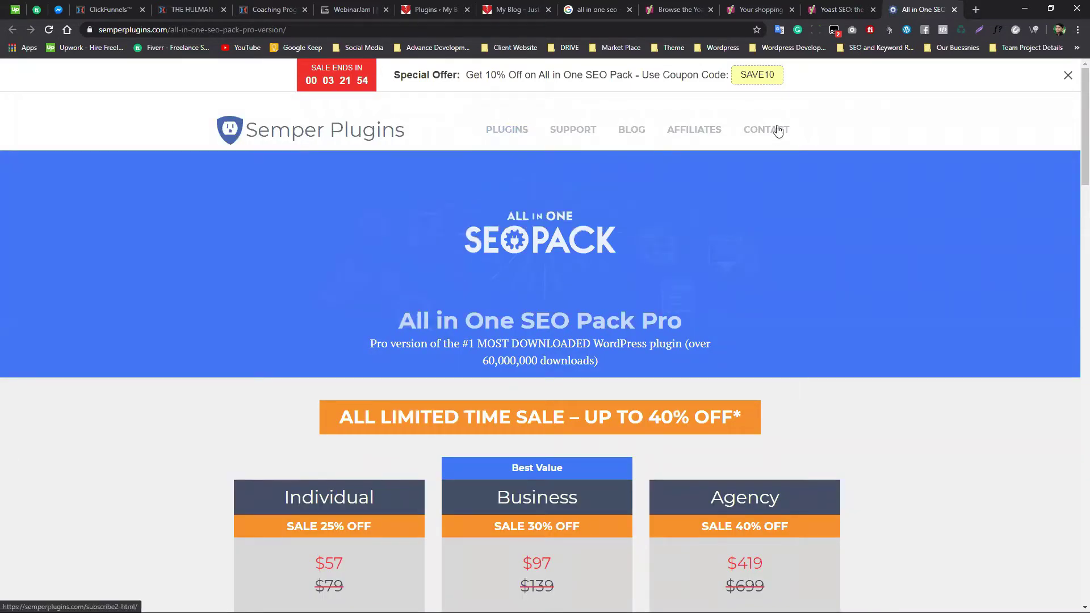
Close the All in One SEO Pack Pro, Yoast SEO plugin, Yoast shopping cart and Yoast shop pages
{"action": "left_click", "coordinate": [956, 10]}
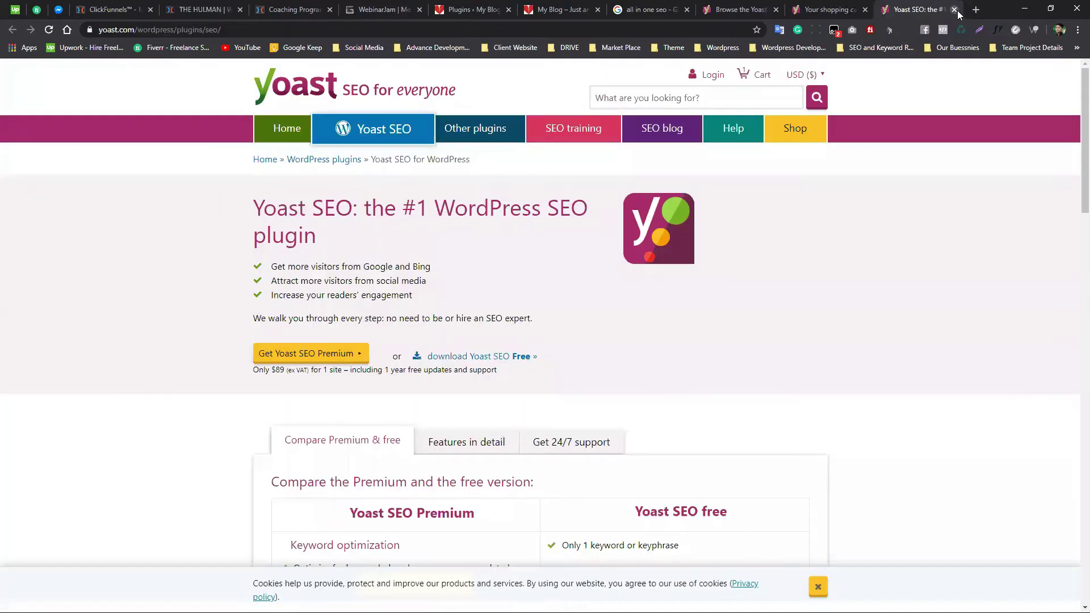
{"action": "left_click", "coordinate": [957, 10]}
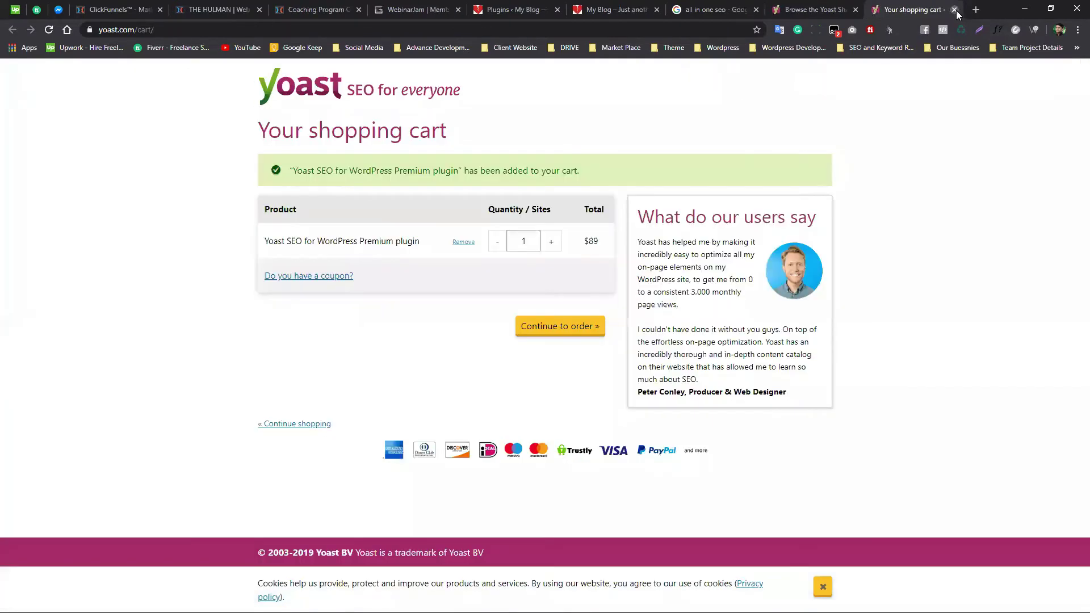
{"action": "left_click", "coordinate": [956, 10]}
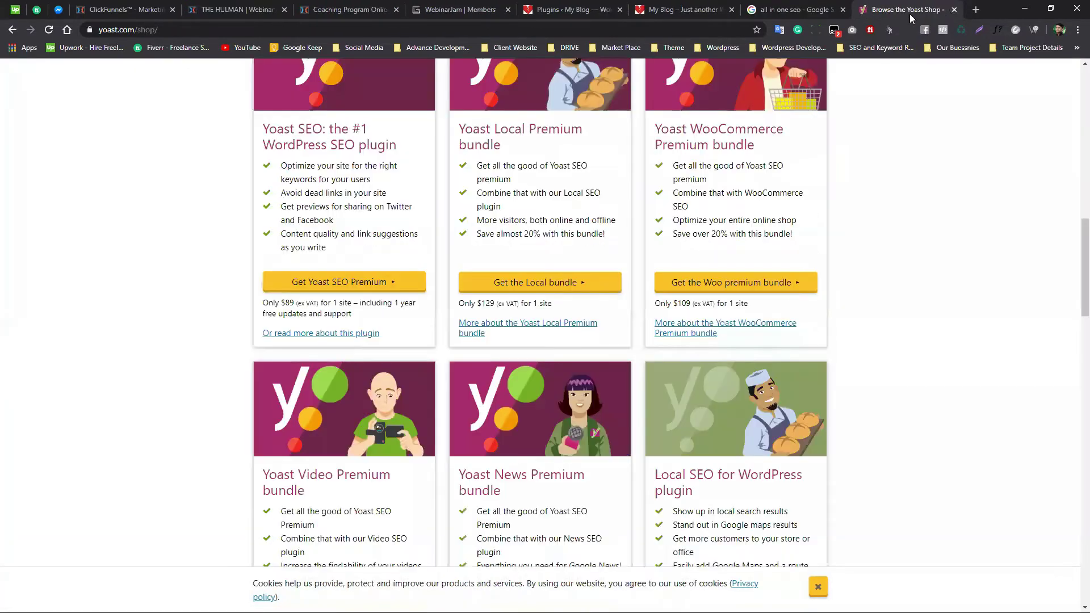
{"action": "left_click", "coordinate": [956, 10]}
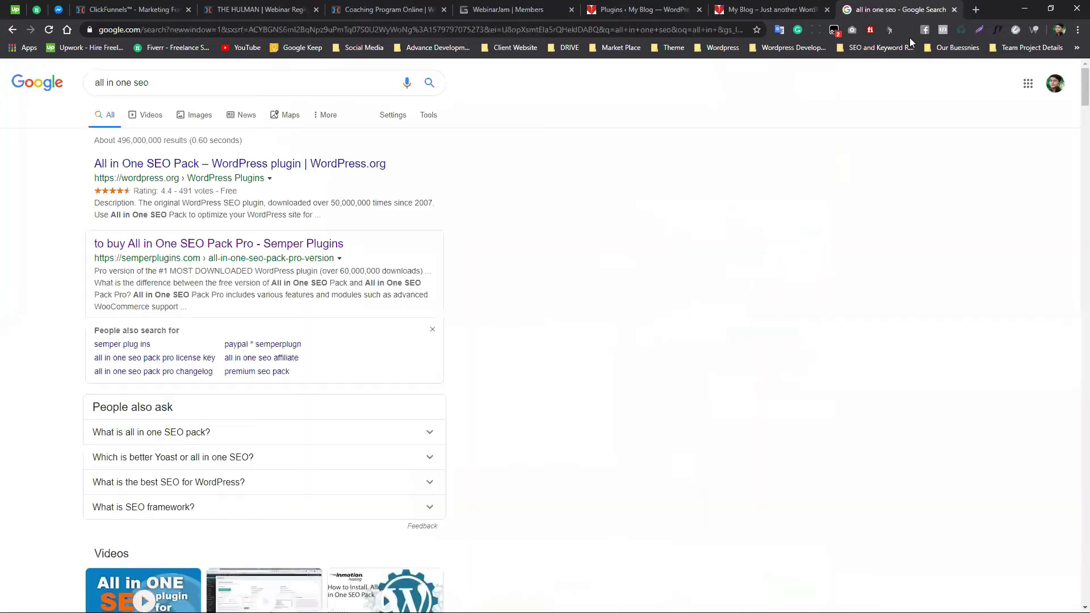
Reopen the closed Yoast shop page and open the Yoast SEO plugin's detail page in a new tab
{"action": "left_click", "coordinate": [777, 14]}
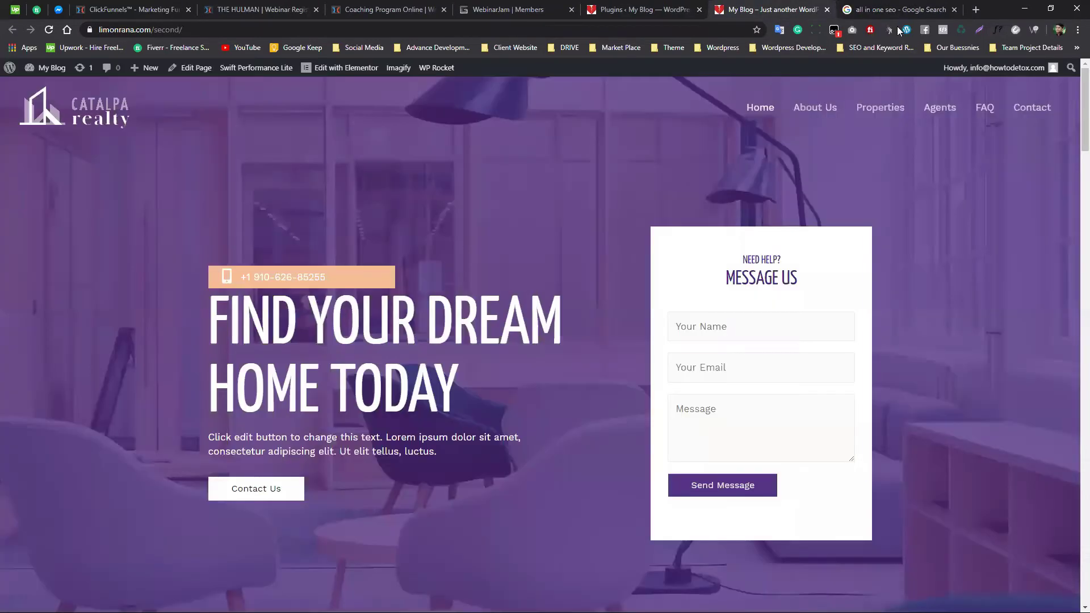
{"action": "left_click", "coordinate": [896, 10]}
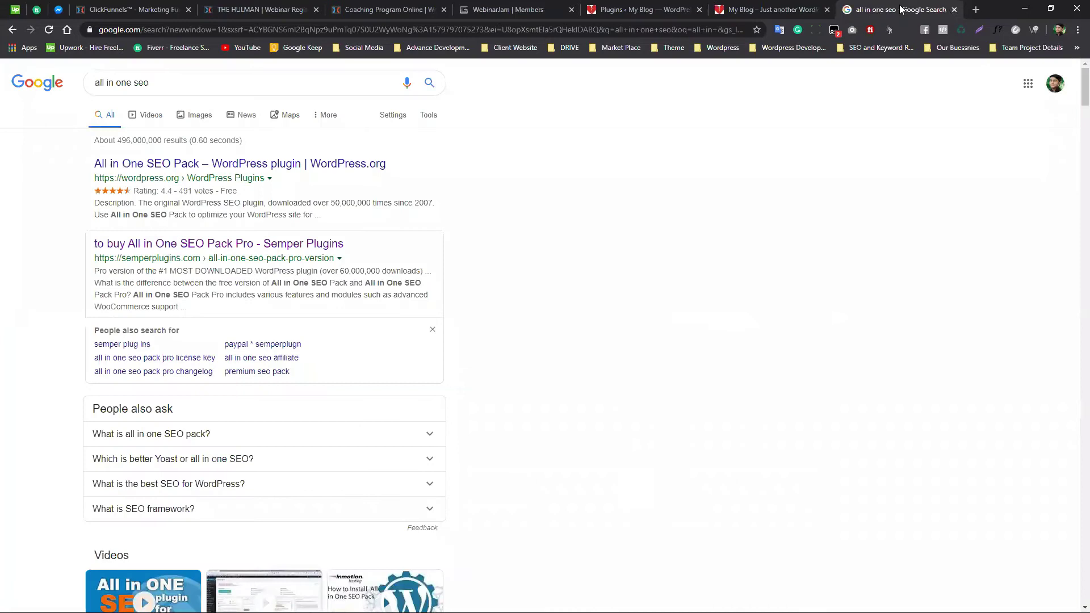
{"action": "key", "text": "ctrl+shift+t"}
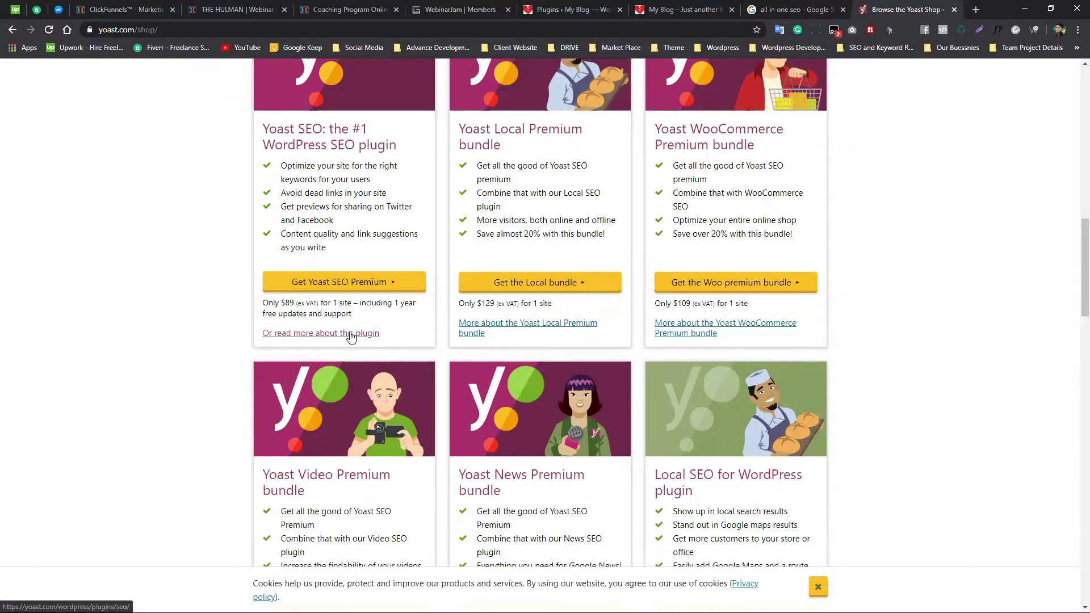
{"action": "middle_click", "coordinate": [350, 336]}
Copy the name Yoast SEO from the shop page and search Google for "yoast seo latest version"
{"action": "left_click_drag", "start_coordinate": [261, 129], "coordinate": [322, 128]}
{"action": "key", "text": "ctrl+c"}
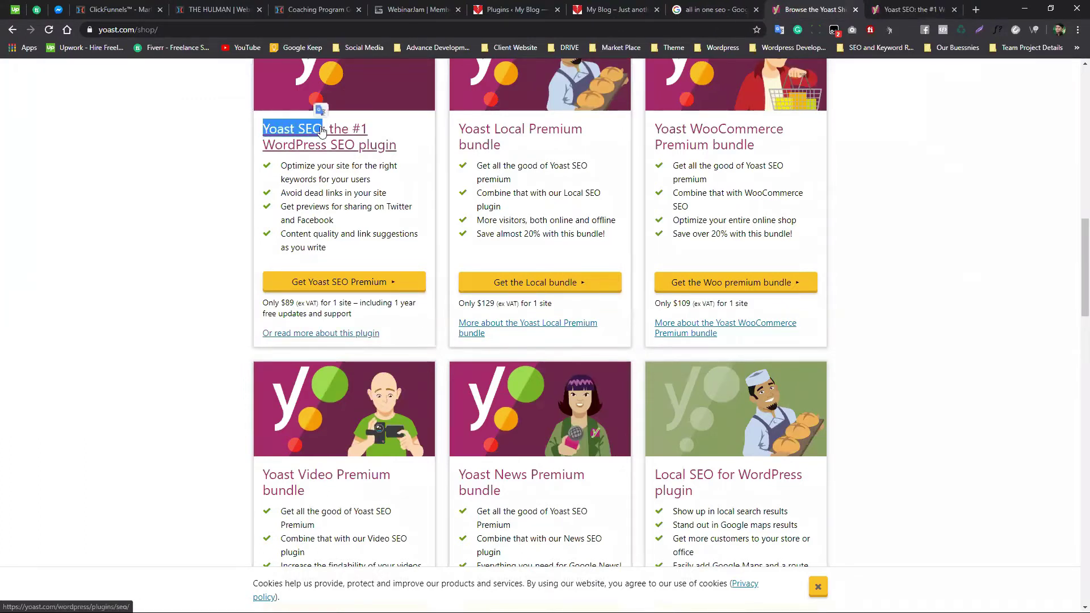
{"action": "left_click", "coordinate": [720, 5]}
{"action": "left_click", "coordinate": [70, 82]}
{"action": "key", "text": "ctrl+v"}
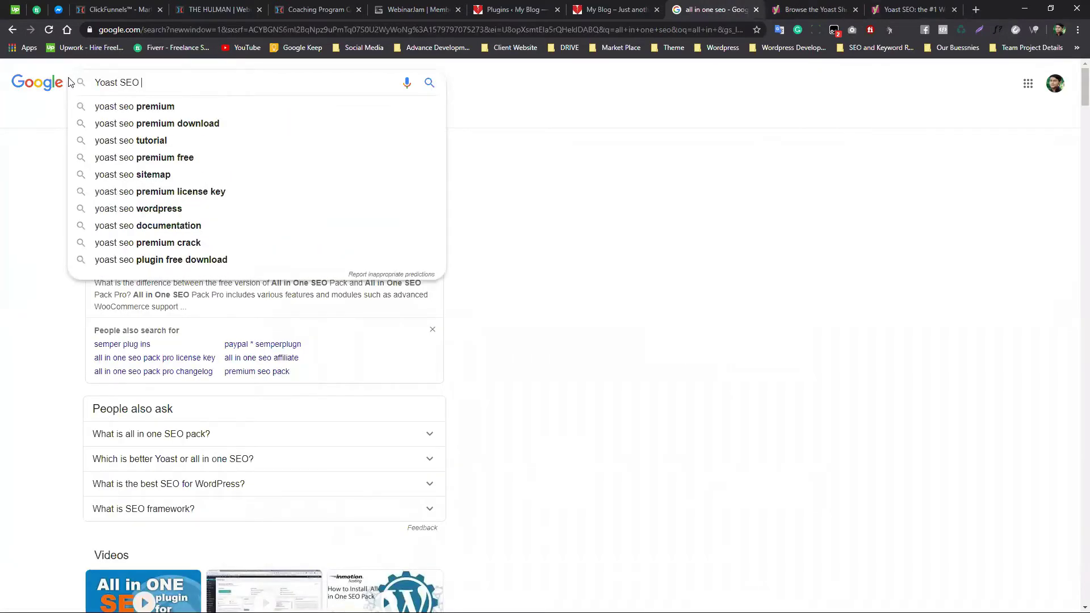
{"action": "type", "text": "last"}
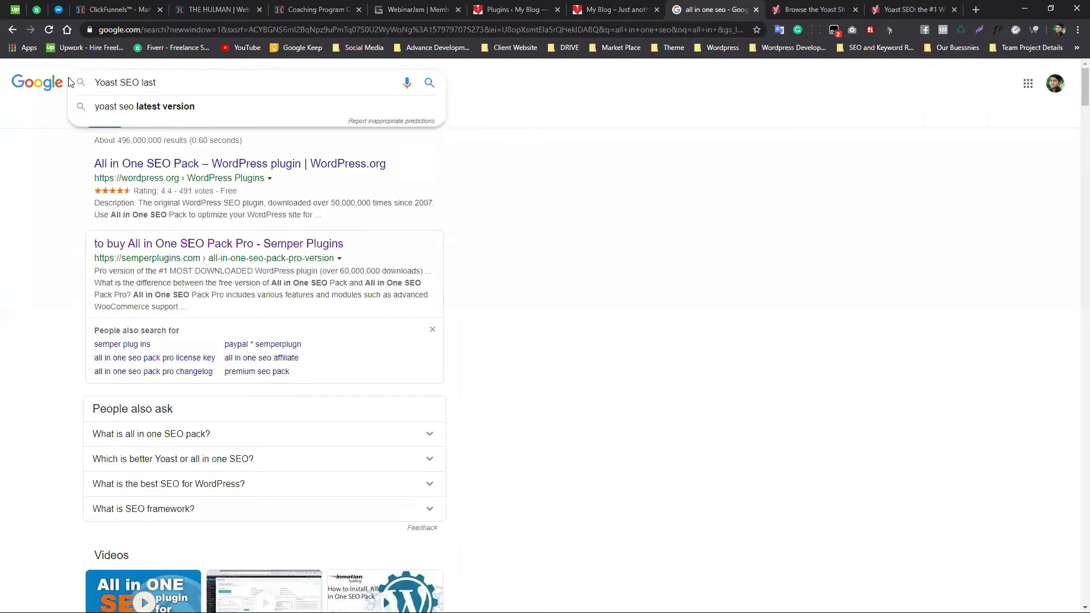
{"action": "key", "text": "Down"}
{"action": "key", "text": "Return"}
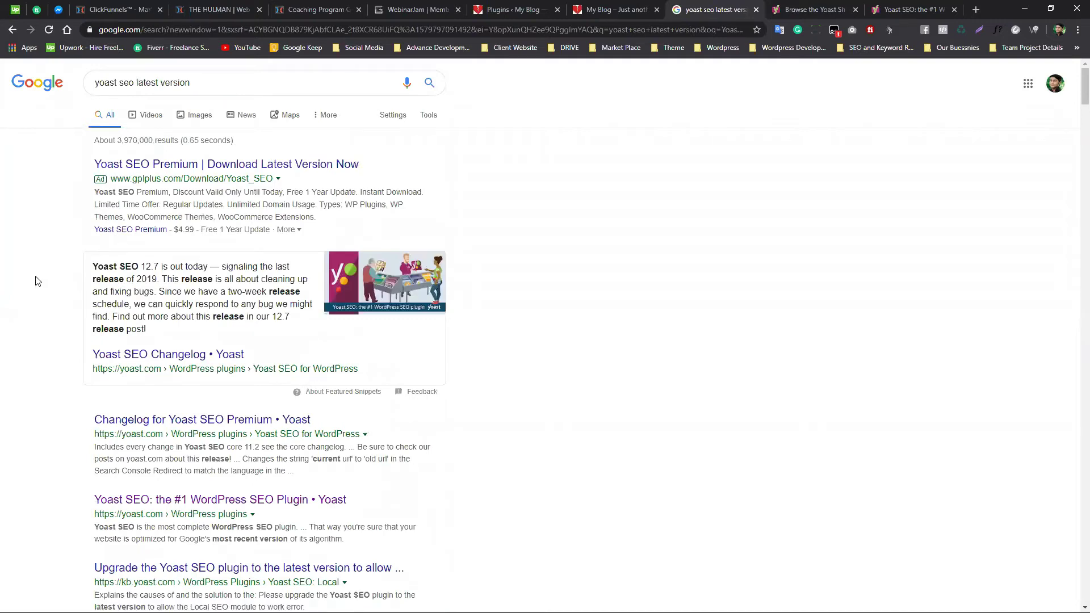
Highlight the Yoast SEO release number in the featured snippet and look over the search results
{"action": "left_click_drag", "start_coordinate": [141, 266], "coordinate": [162, 269]}
{"action": "left_click", "coordinate": [17, 281]}
{"action": "scroll", "coordinate": [16, 316], "scroll_direction": "down", "scroll_amount": 4}
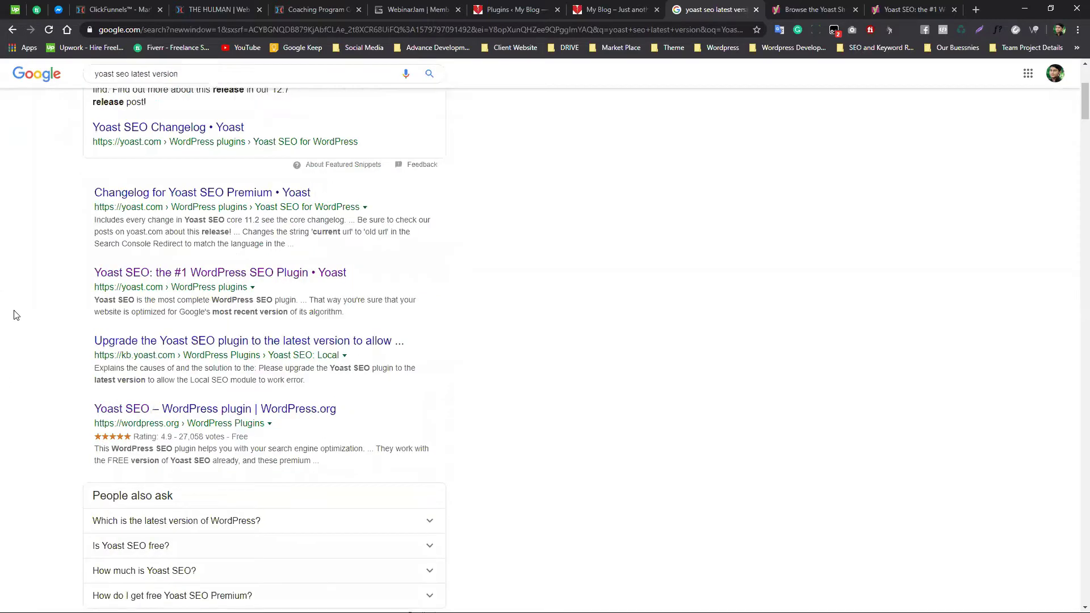
{"action": "scroll", "coordinate": [16, 316], "scroll_direction": "up", "scroll_amount": 4}
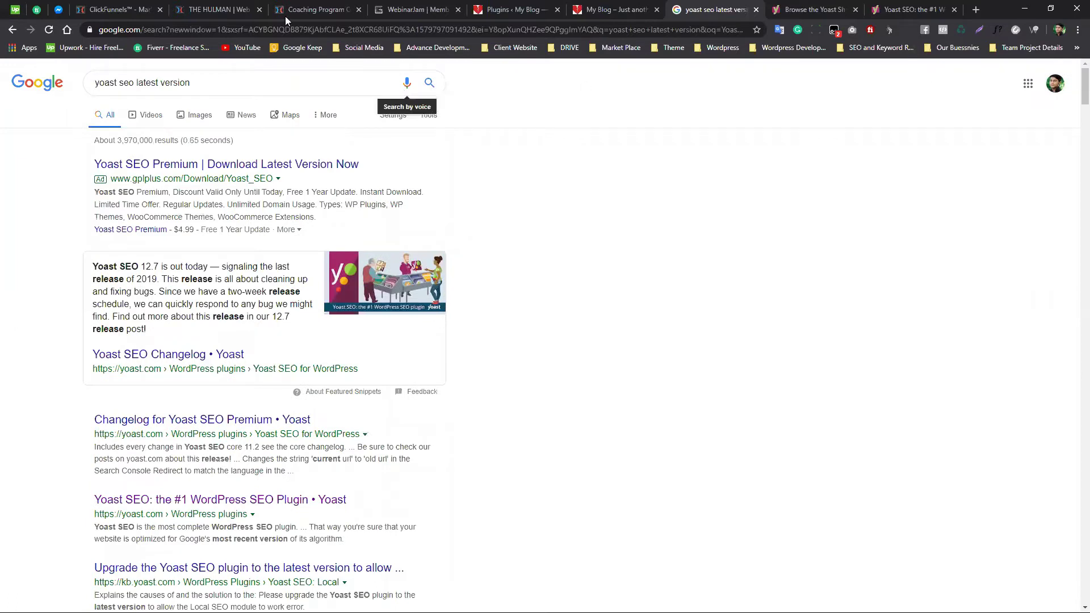
Open the plugin upload form in the WordPress site's admin area
{"action": "left_click", "coordinate": [510, 18]}
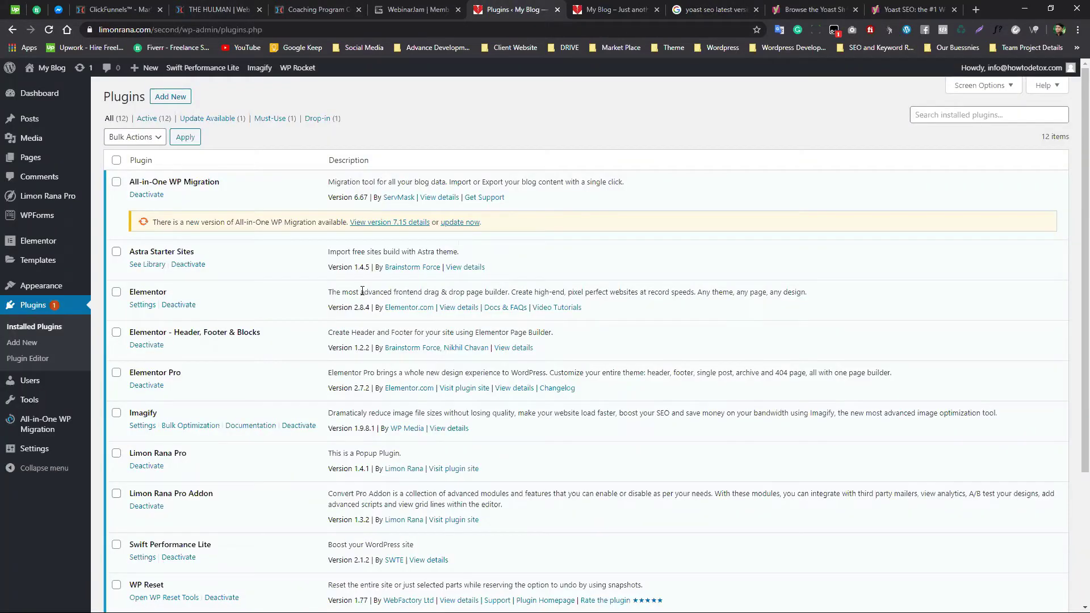
{"action": "left_click", "coordinate": [171, 97]}
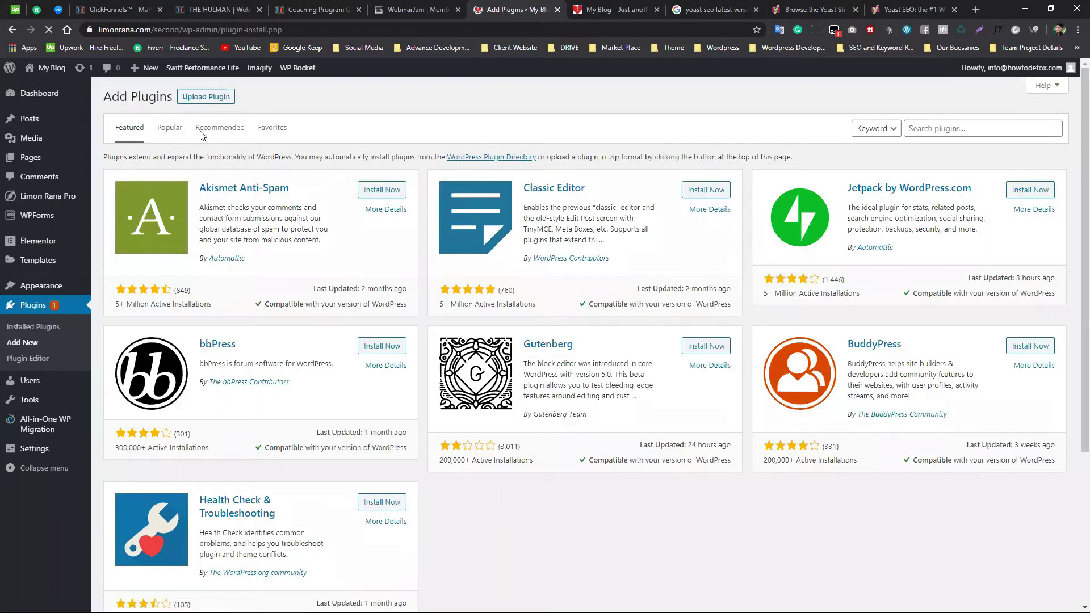
{"action": "left_click", "coordinate": [210, 101]}
Choose wordpress-seo-premium 6.3.zip from the Wordpress > Premium Plugin > All Plugin > ThemeForest Plugin folder on drive D as the upload file
{"action": "left_click", "coordinate": [487, 202]}
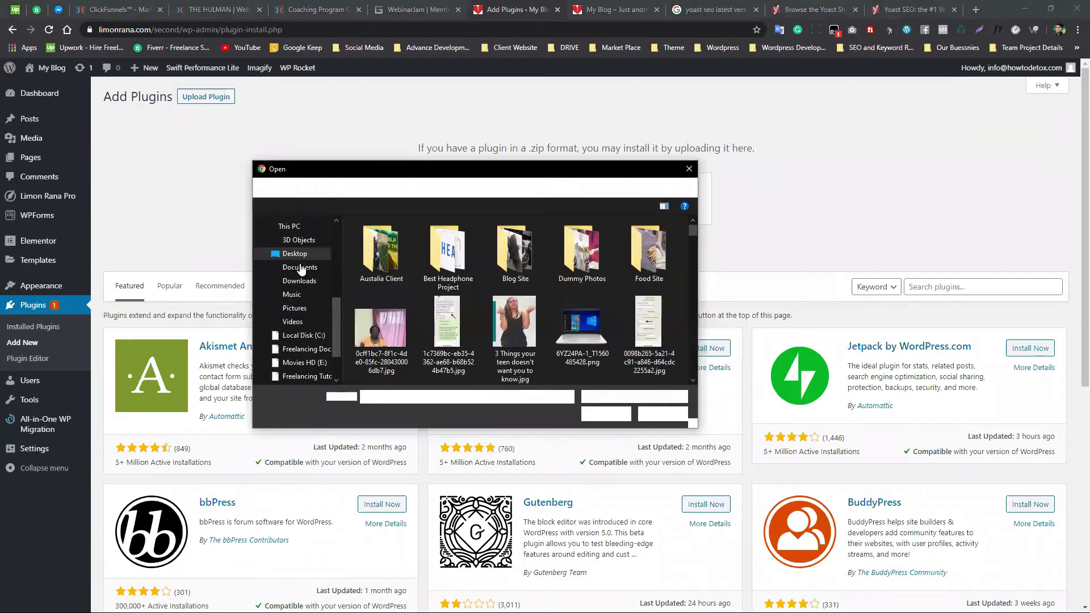
{"action": "left_click", "coordinate": [302, 304]}
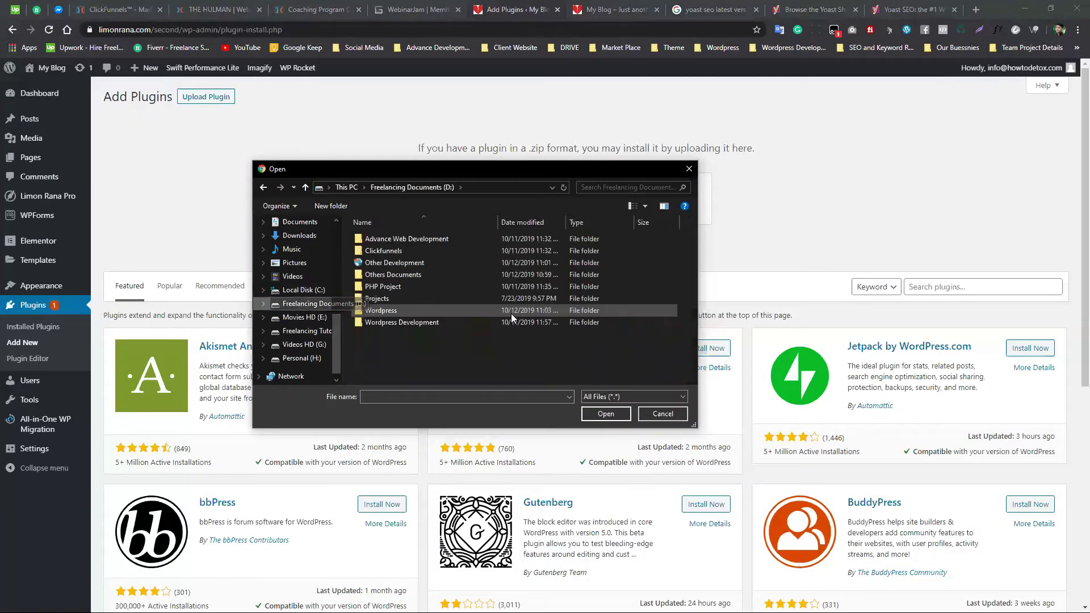
{"action": "double_click", "coordinate": [414, 311]}
{"action": "left_click", "coordinate": [411, 275]}
{"action": "double_click", "coordinate": [411, 275]}
{"action": "double_click", "coordinate": [402, 239]}
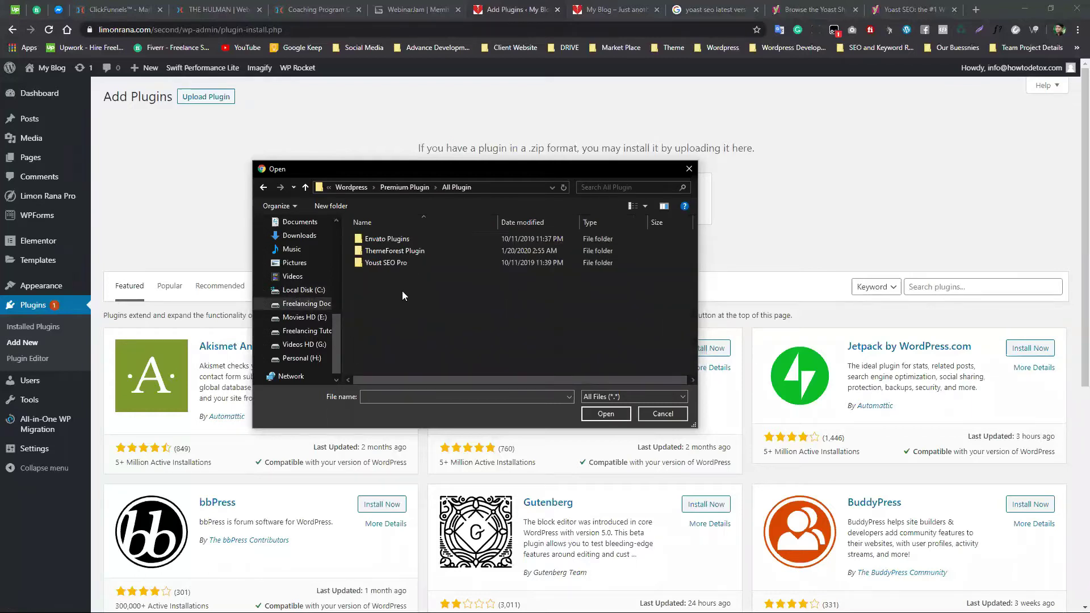
{"action": "double_click", "coordinate": [420, 251]}
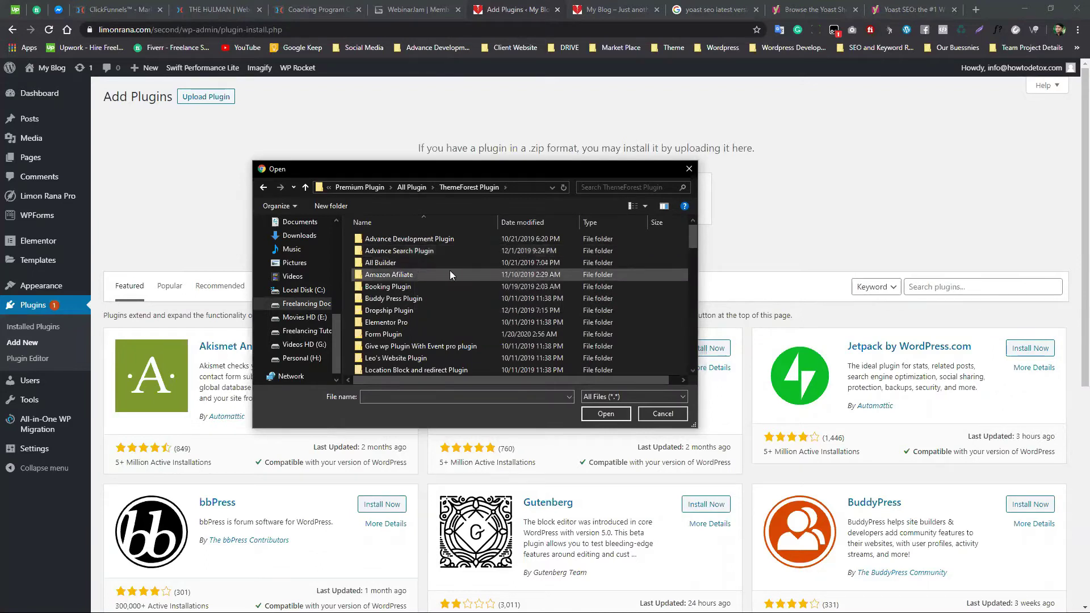
{"action": "left_click_drag", "start_coordinate": [693, 243], "coordinate": [677, 359]}
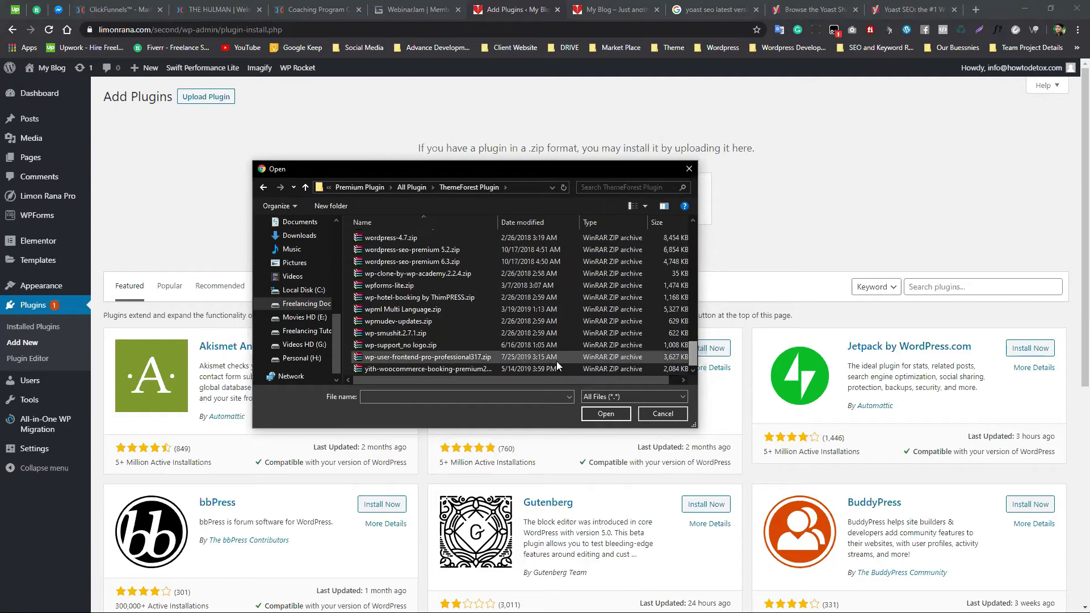
{"action": "left_click", "coordinate": [415, 262]}
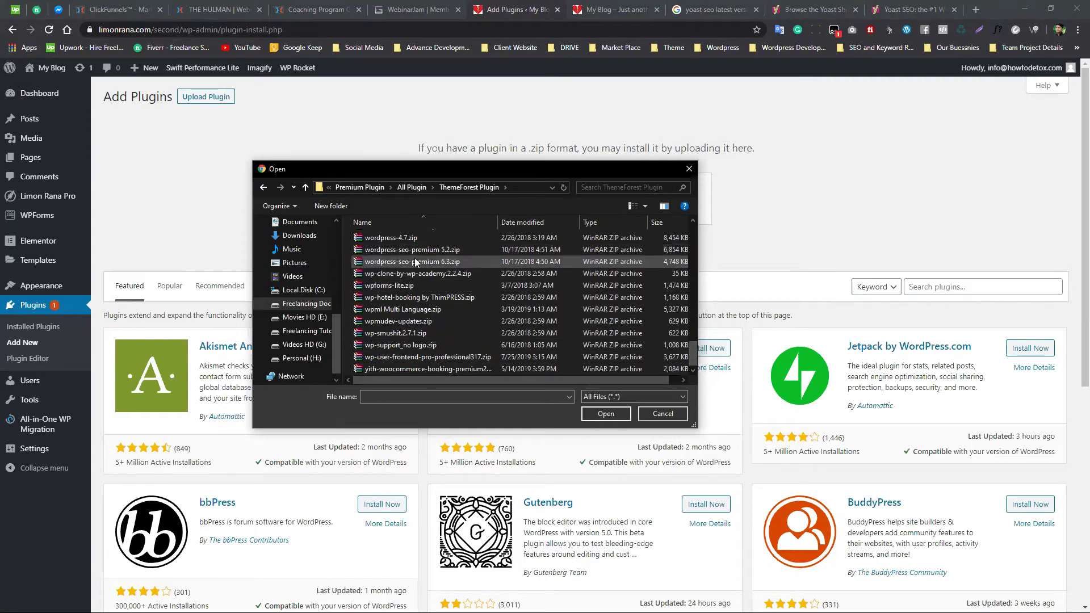
{"action": "left_click", "coordinate": [608, 414]}
Install the plugin from the chosen zip file and activate it
{"action": "left_click", "coordinate": [652, 199]}
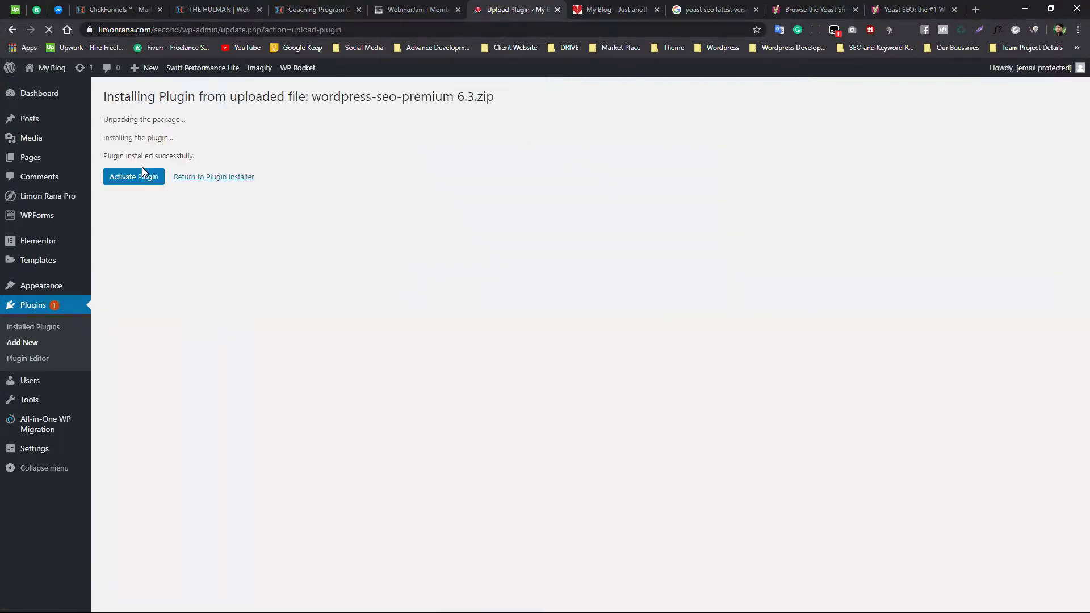
{"action": "left_click", "coordinate": [119, 176]}
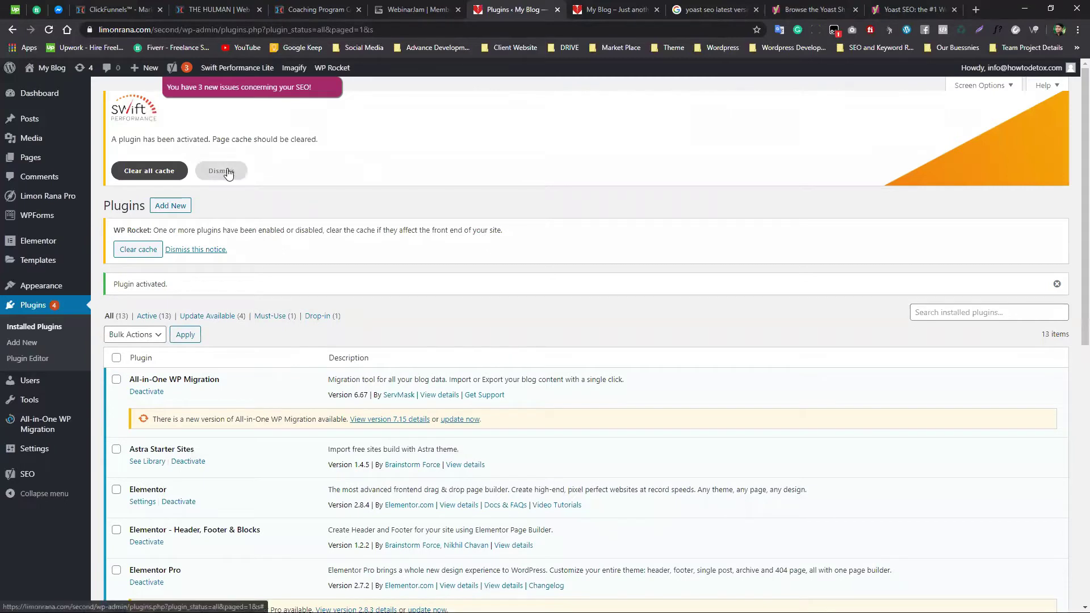
Dismiss the Swift Performance and WP Rocket cache notices above the installed plugins list
{"action": "left_click", "coordinate": [223, 170]}
{"action": "scroll", "coordinate": [270, 178], "scroll_direction": "down", "scroll_amount": 2}
{"action": "scroll", "coordinate": [210, 238], "scroll_direction": "down", "scroll_amount": 3}
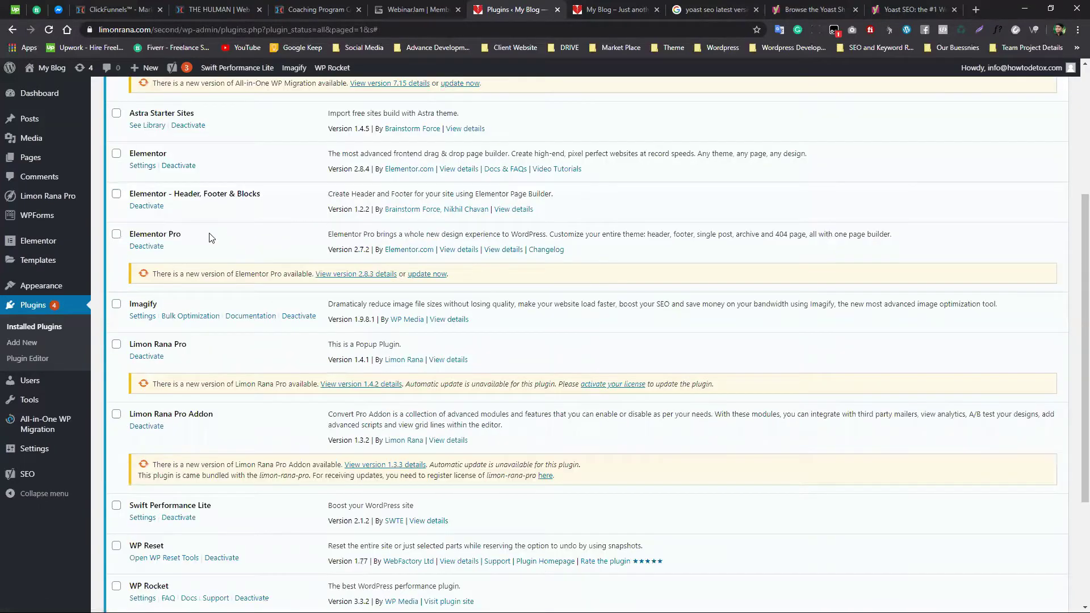
{"action": "scroll", "coordinate": [209, 236], "scroll_direction": "up", "scroll_amount": 5}
{"action": "left_click", "coordinate": [218, 140]}
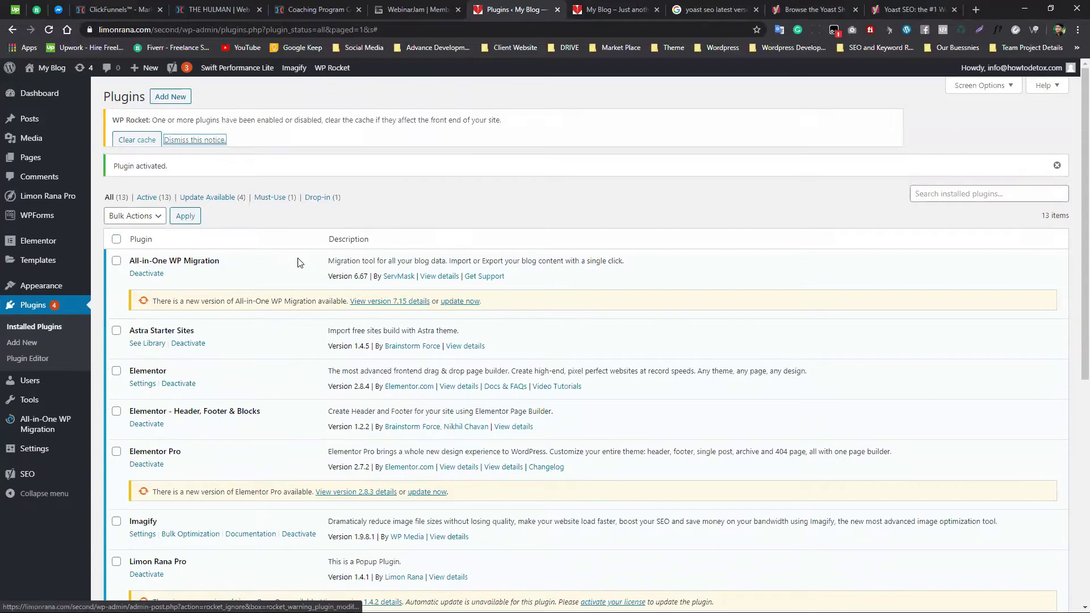
Find Yoast SEO Premium in the installed plugins list, highlight its name and clear the selection
{"action": "scroll", "coordinate": [284, 280], "scroll_direction": "down", "scroll_amount": 6}
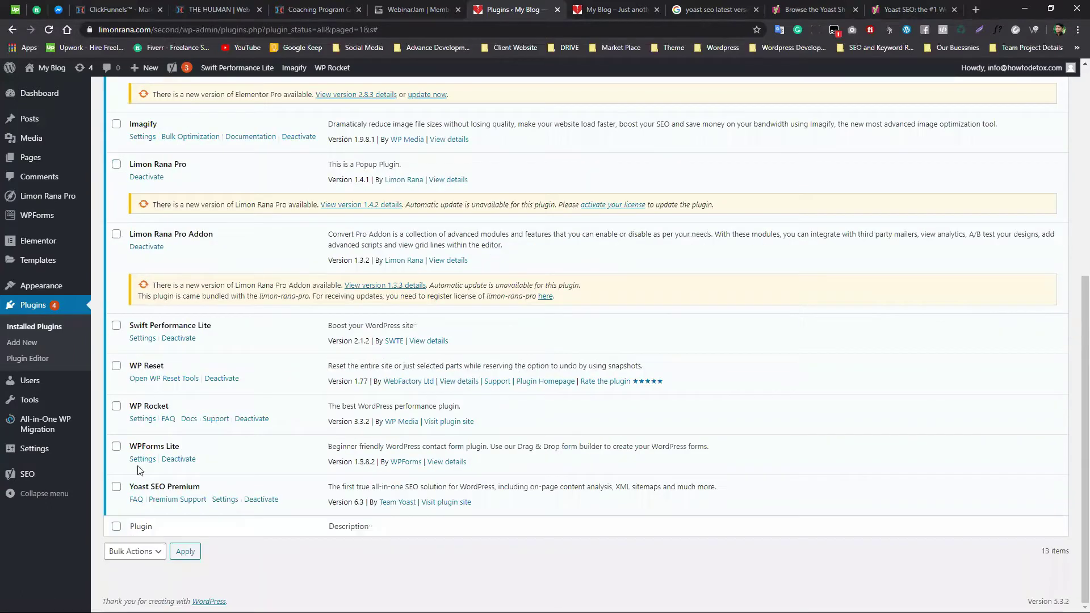
{"action": "left_click_drag", "start_coordinate": [179, 487], "coordinate": [221, 490]}
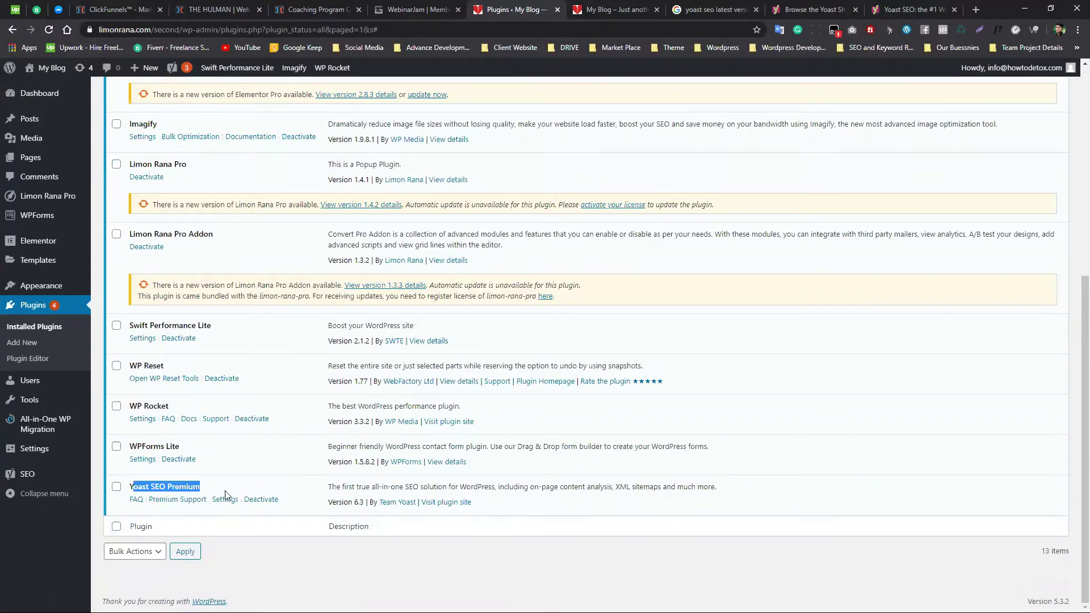
{"action": "left_click", "coordinate": [289, 568]}
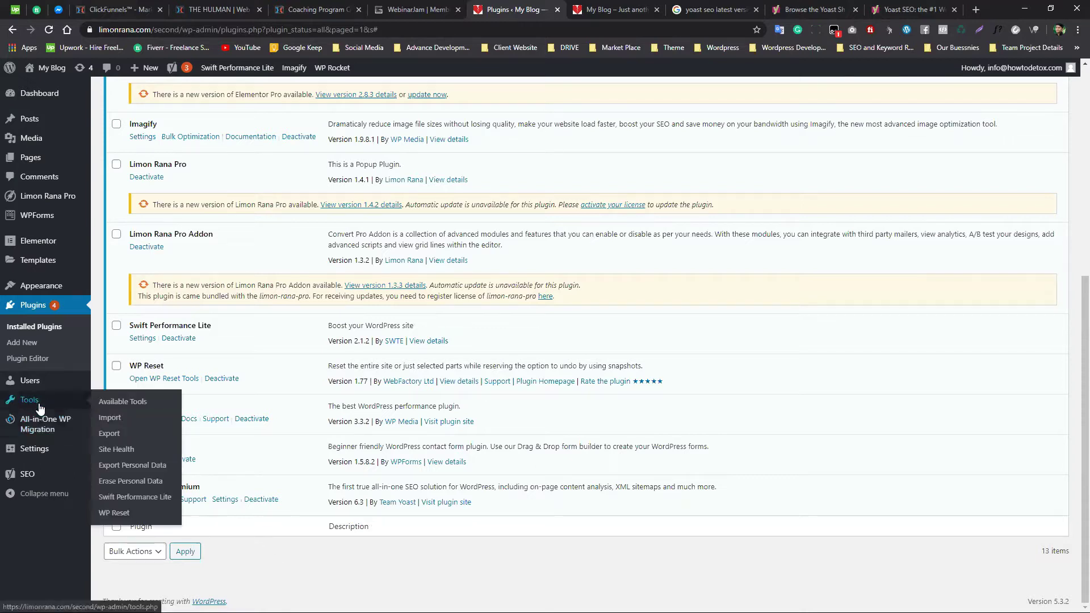
Open the Yoast SEO dashboard in the WordPress admin area
{"action": "mouse_move", "coordinate": [25, 474]}
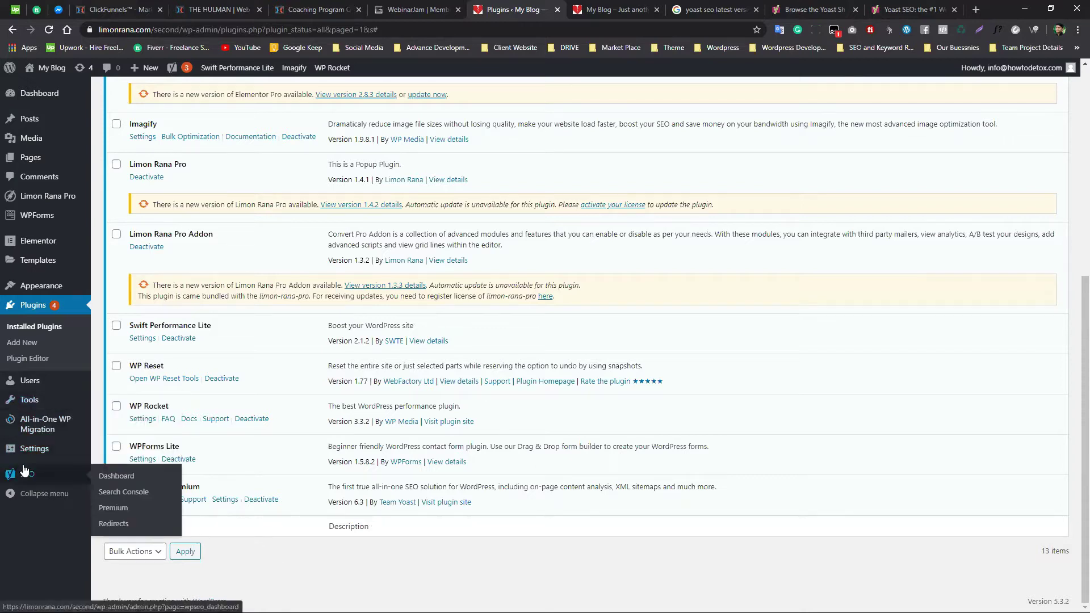
{"action": "left_click", "coordinate": [120, 478]}
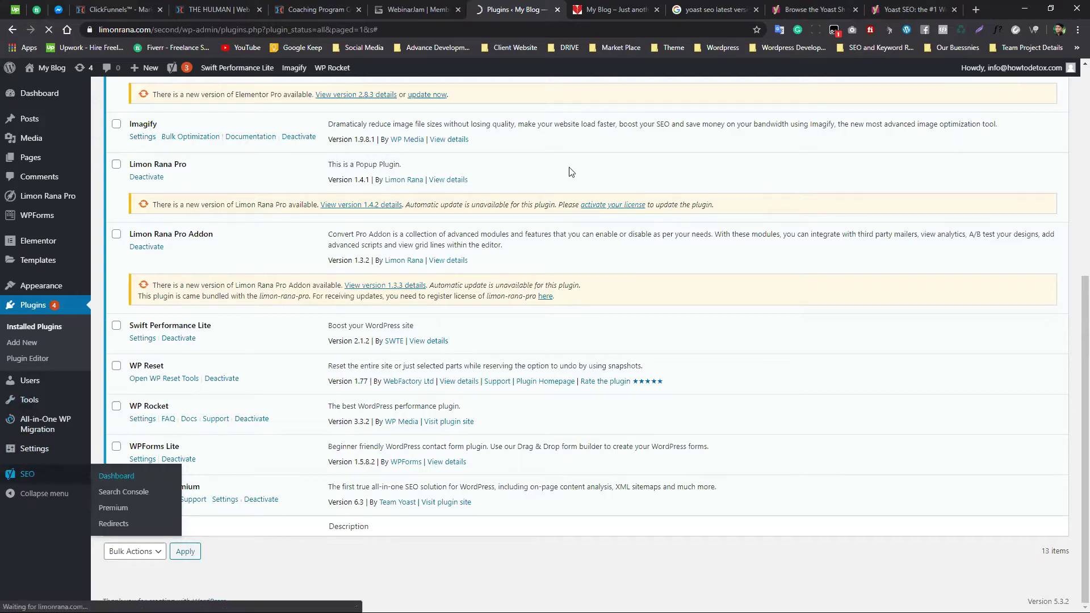
Close the Google search and the two Yoast website tabs, and return to the Yoast SEO dashboard
{"action": "left_click", "coordinate": [720, 11]}
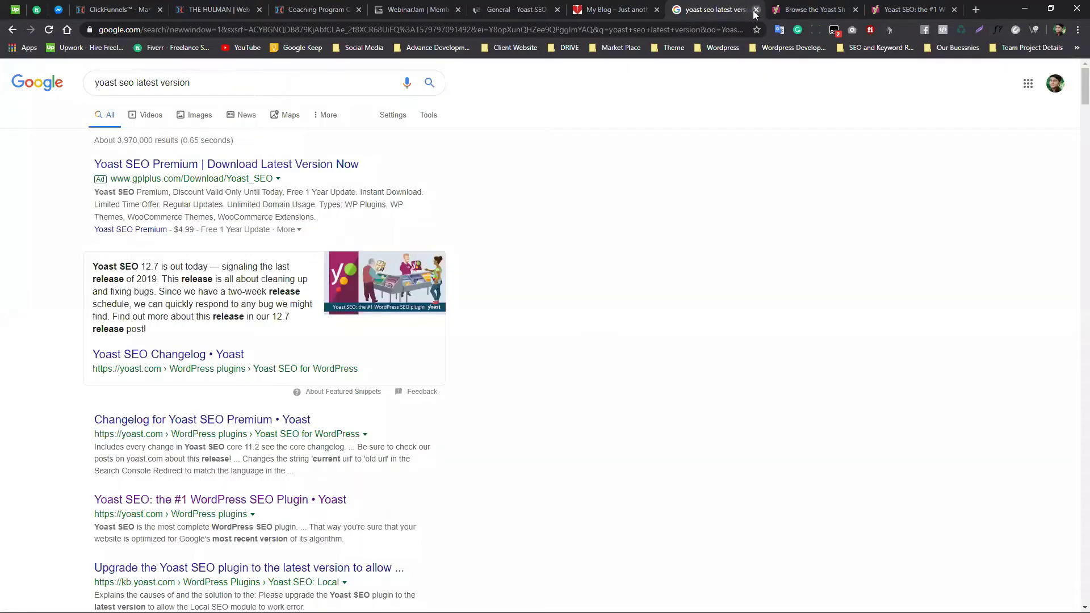
{"action": "left_click", "coordinate": [756, 10]}
{"action": "left_click", "coordinate": [755, 9]}
{"action": "left_click", "coordinate": [756, 10]}
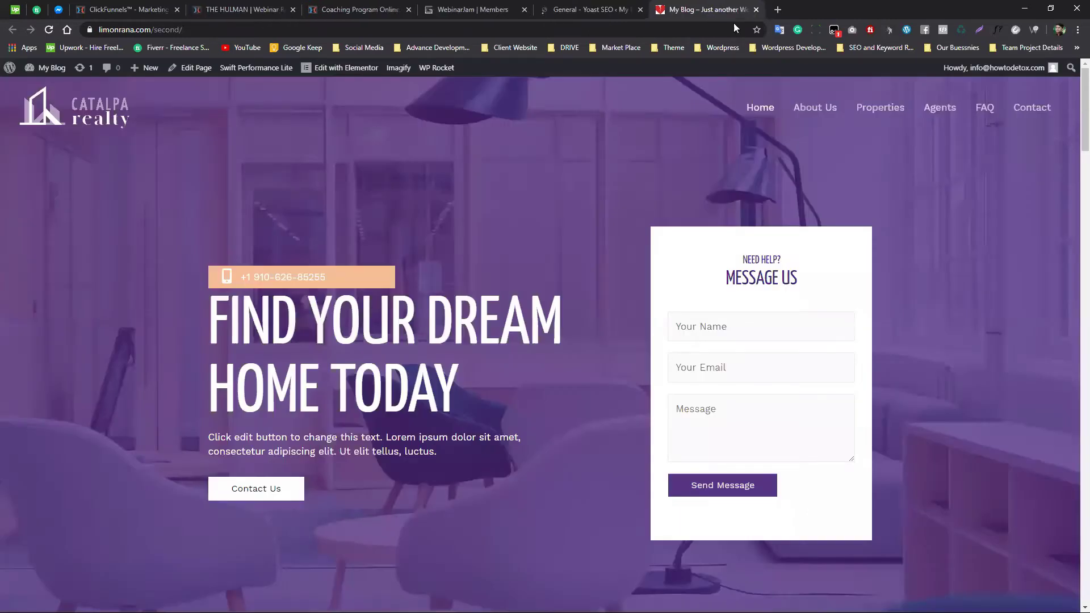
{"action": "left_click", "coordinate": [587, 10]}
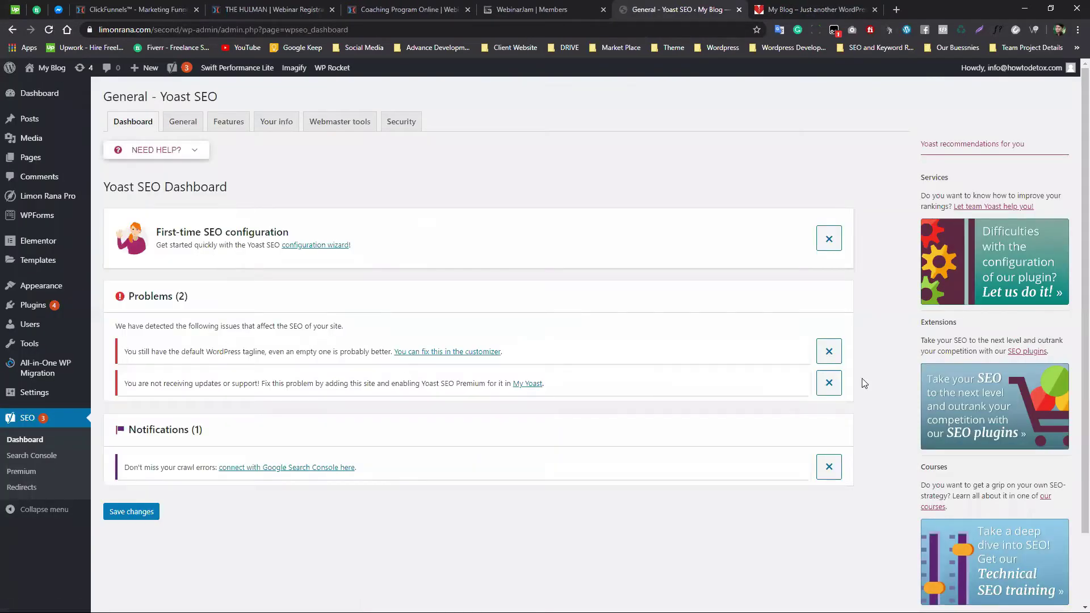
Dismiss the two listed problems, the first-time SEO configuration notice and the Search Console notification on the Yoast dashboard
{"action": "left_click", "coordinate": [828, 384]}
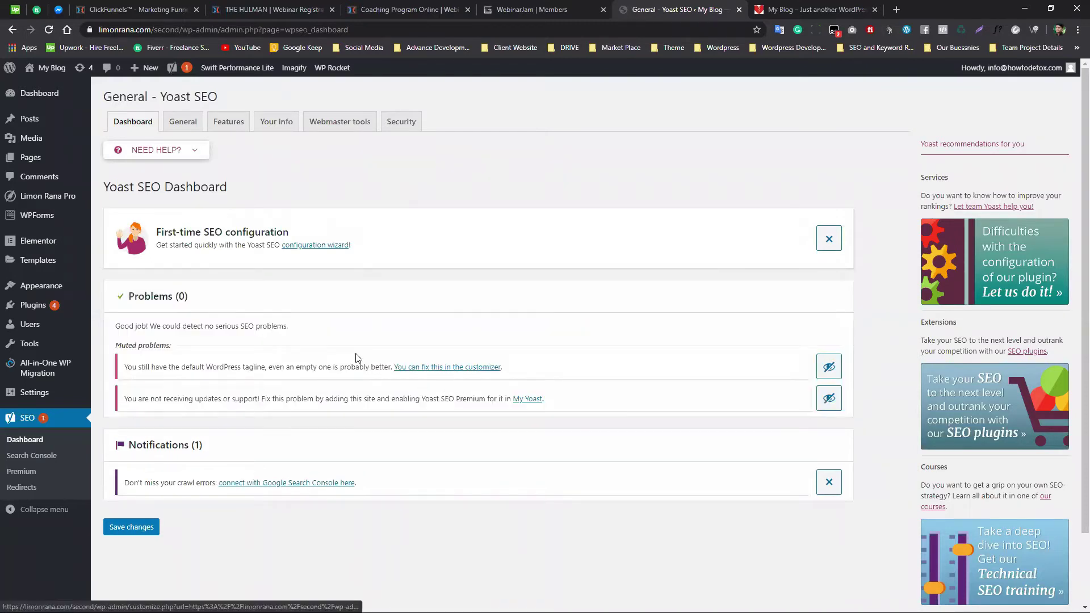
{"action": "left_click", "coordinate": [830, 238]}
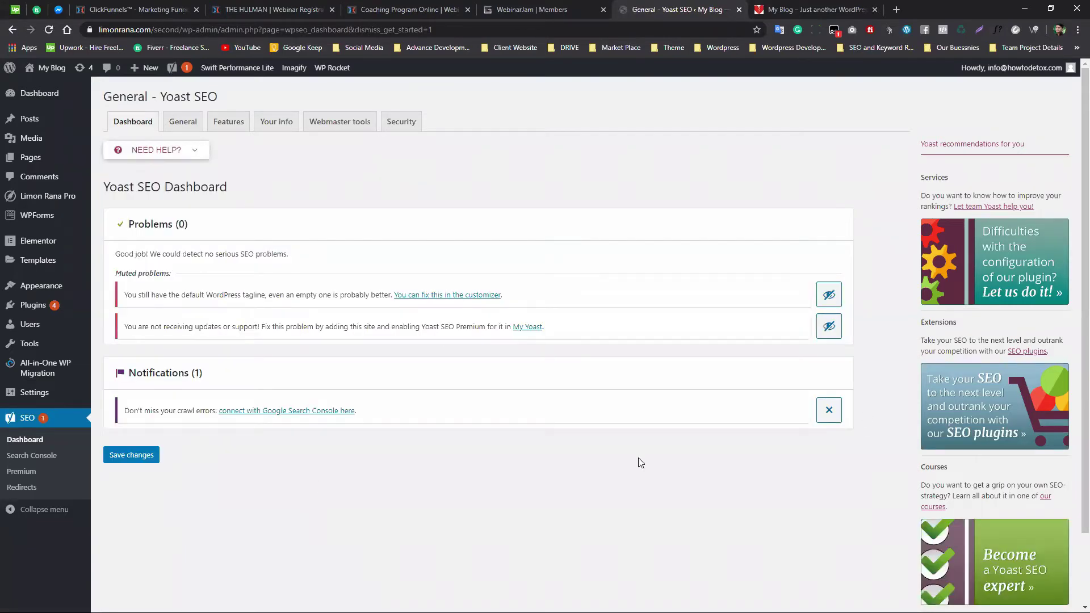
{"action": "left_click", "coordinate": [834, 412]}
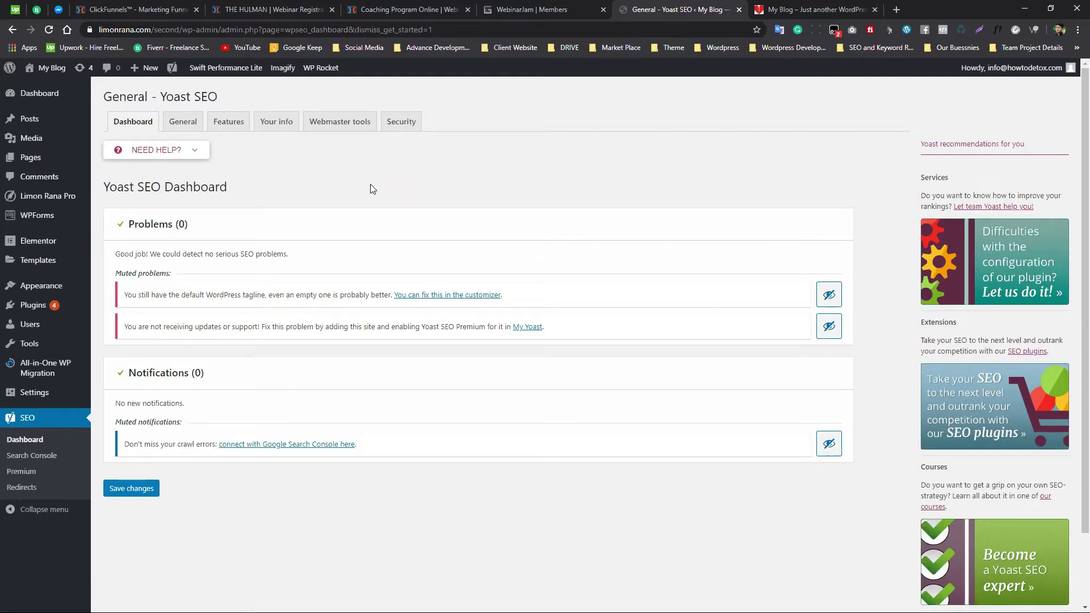
Review Yoast SEO's General, Features and Your info settings, including the feature toggles and website name fields
{"action": "left_click", "coordinate": [182, 124]}
{"action": "scroll", "coordinate": [252, 321], "scroll_direction": "down", "scroll_amount": 3}
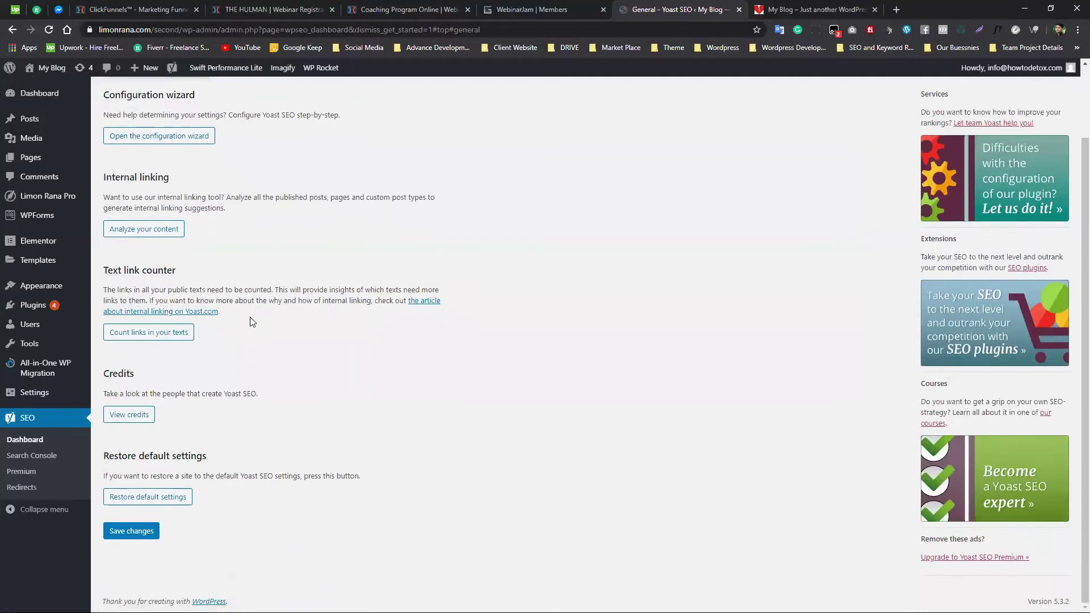
{"action": "scroll", "coordinate": [252, 321], "scroll_direction": "up", "scroll_amount": 2}
{"action": "left_click", "coordinate": [230, 121]}
{"action": "scroll", "coordinate": [189, 298], "scroll_direction": "down", "scroll_amount": 3}
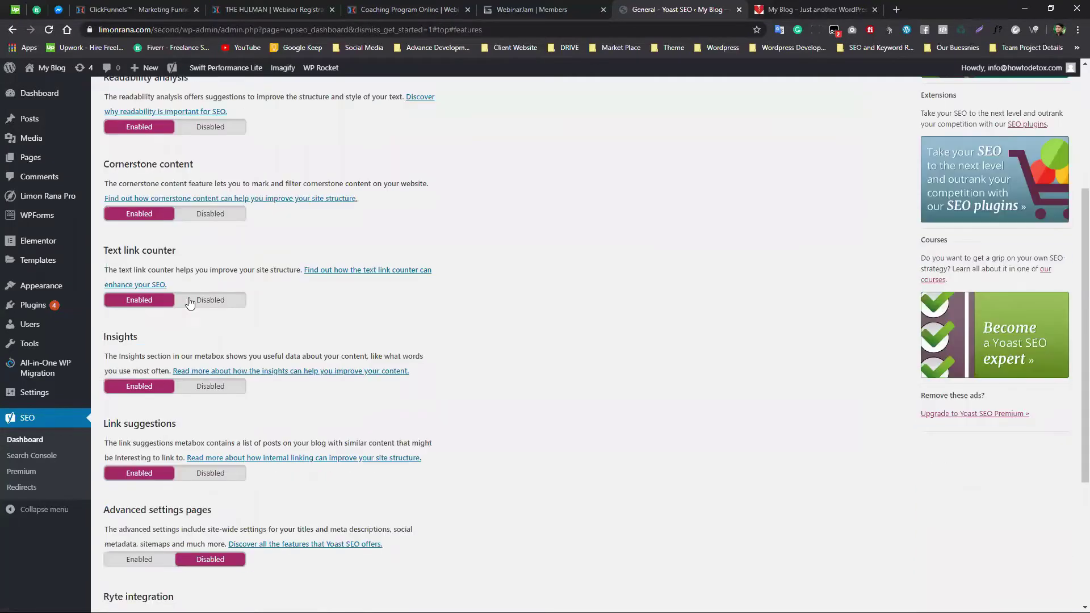
{"action": "scroll", "coordinate": [233, 316], "scroll_direction": "up", "scroll_amount": 3}
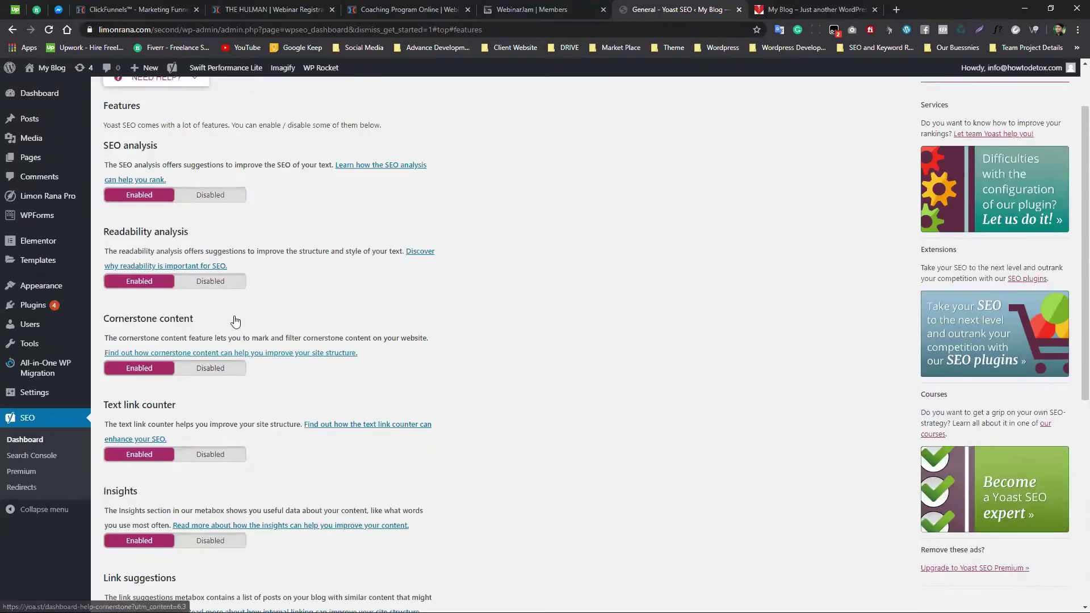
{"action": "scroll", "coordinate": [309, 310], "scroll_direction": "down", "scroll_amount": 3}
{"action": "scroll", "coordinate": [310, 309], "scroll_direction": "up", "scroll_amount": 5}
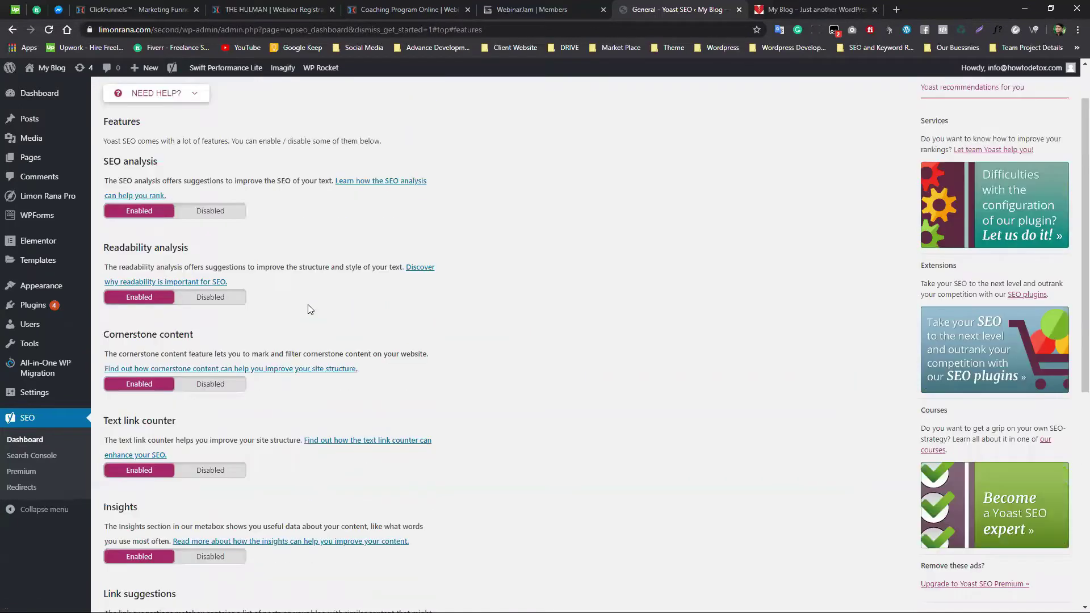
{"action": "left_click", "coordinate": [281, 126]}
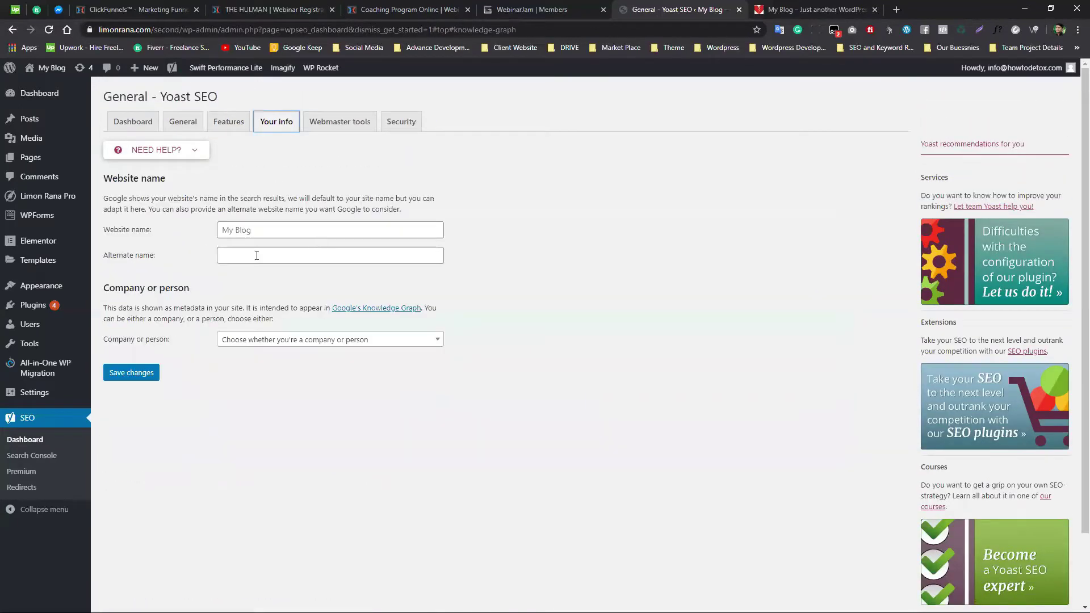
{"action": "left_click", "coordinate": [284, 255]}
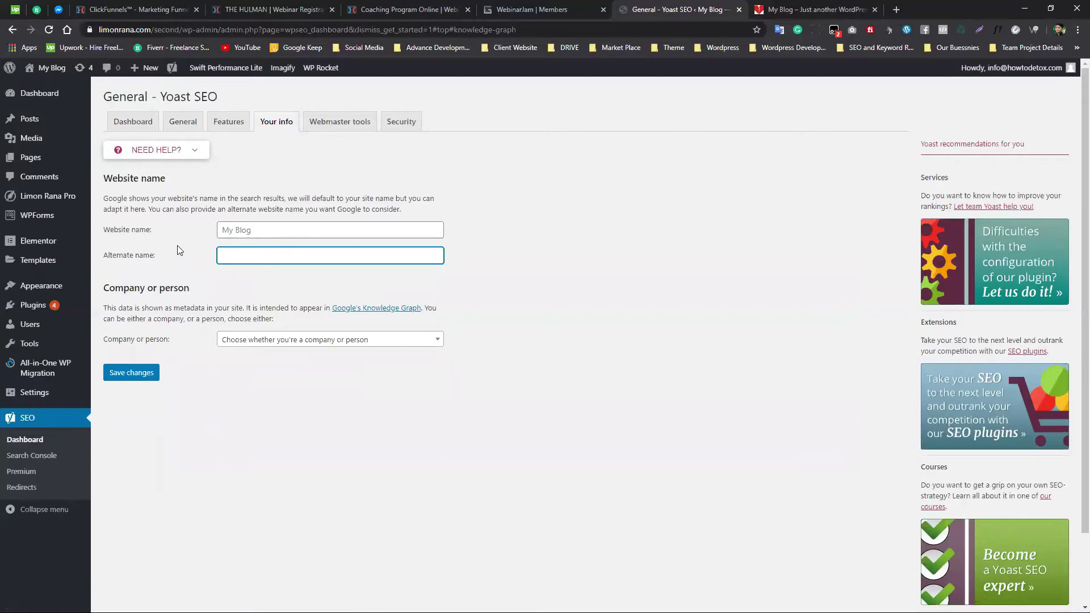
Show Yoast's Webmaster Tools verification settings and highlight the Bing, Google and Yandex entries
{"action": "left_click", "coordinate": [330, 129]}
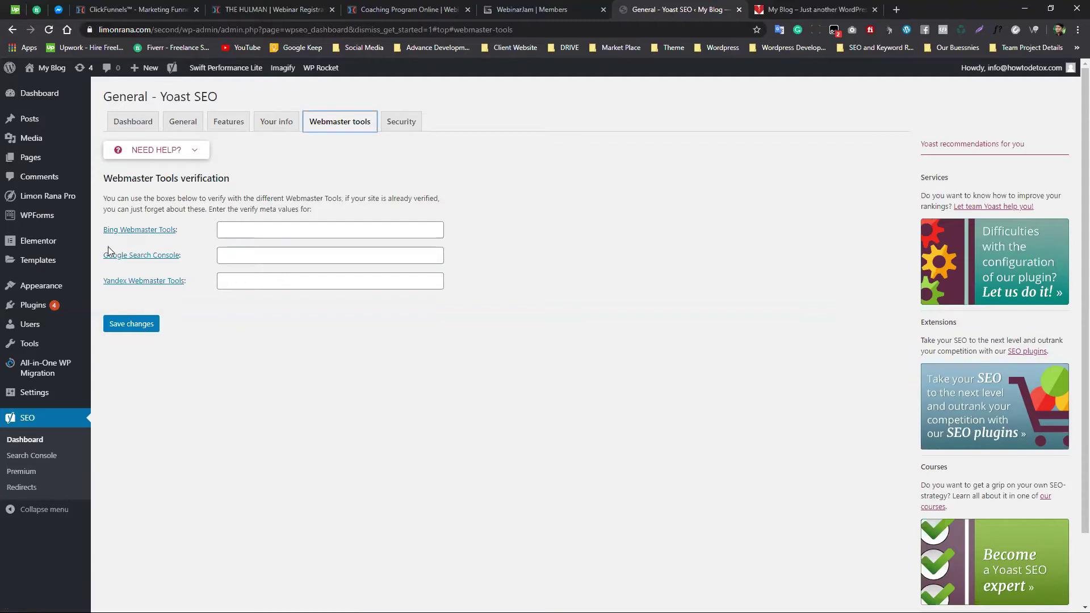
{"action": "left_click", "coordinate": [104, 265]}
{"action": "left_click_drag", "start_coordinate": [101, 296], "coordinate": [225, 280]}
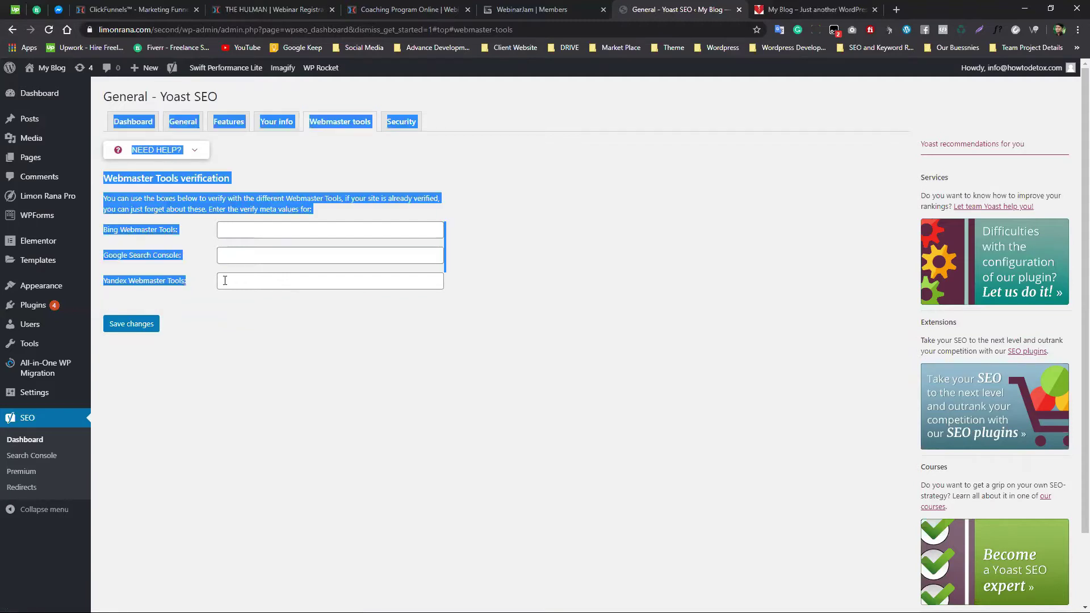
{"action": "left_click", "coordinate": [224, 345]}
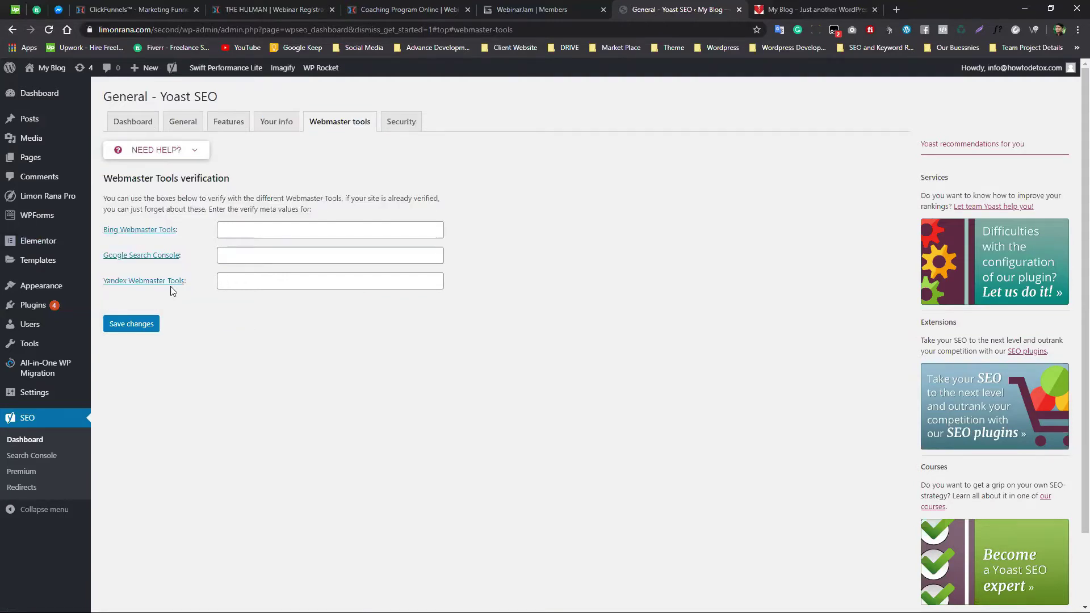
{"action": "scroll", "coordinate": [311, 356], "scroll_direction": "down", "scroll_amount": 2}
{"action": "scroll", "coordinate": [290, 312], "scroll_direction": "up", "scroll_amount": 2}
Open the Bing, Google Search Console and Yandex verification links in new tabs, and return to the Yoast settings
{"action": "left_click", "coordinate": [143, 230]}
{"action": "left_click", "coordinate": [146, 257]}
{"action": "left_click", "coordinate": [147, 281]}
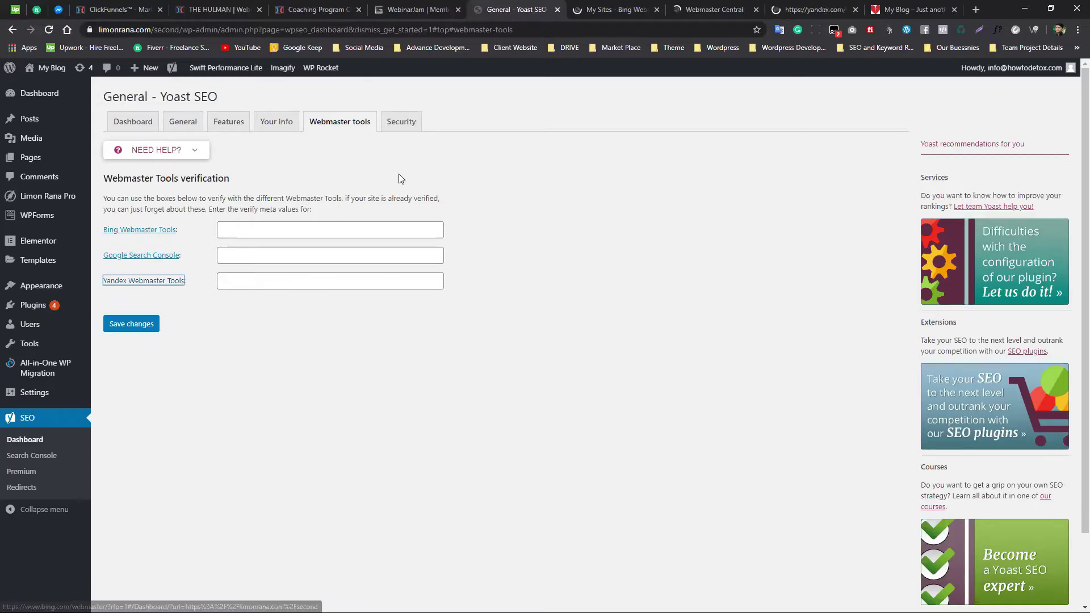
{"action": "left_click", "coordinate": [623, 11]}
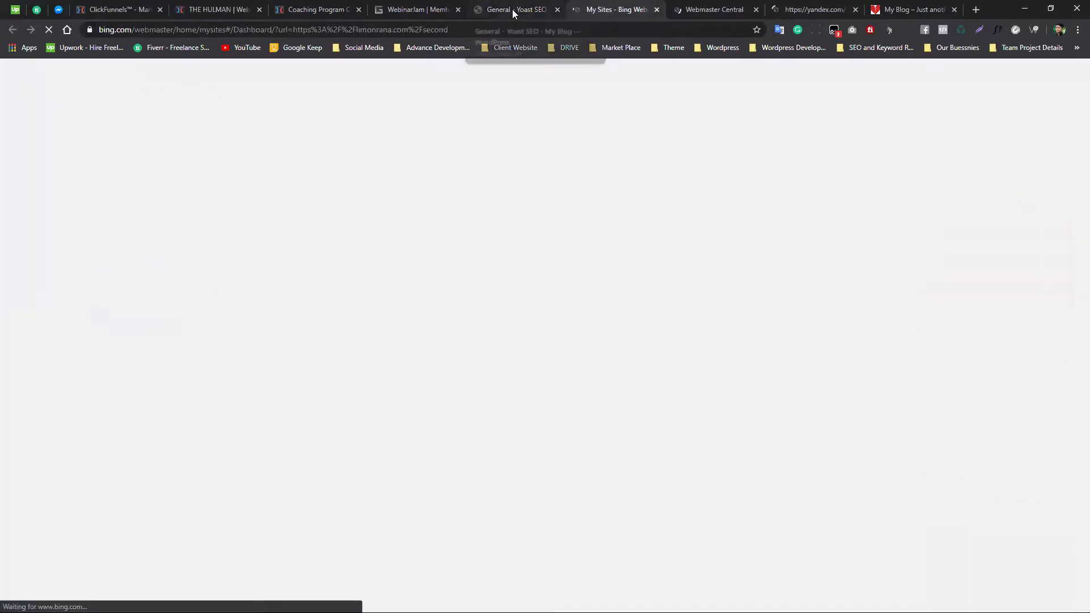
{"action": "left_click", "coordinate": [513, 9]}
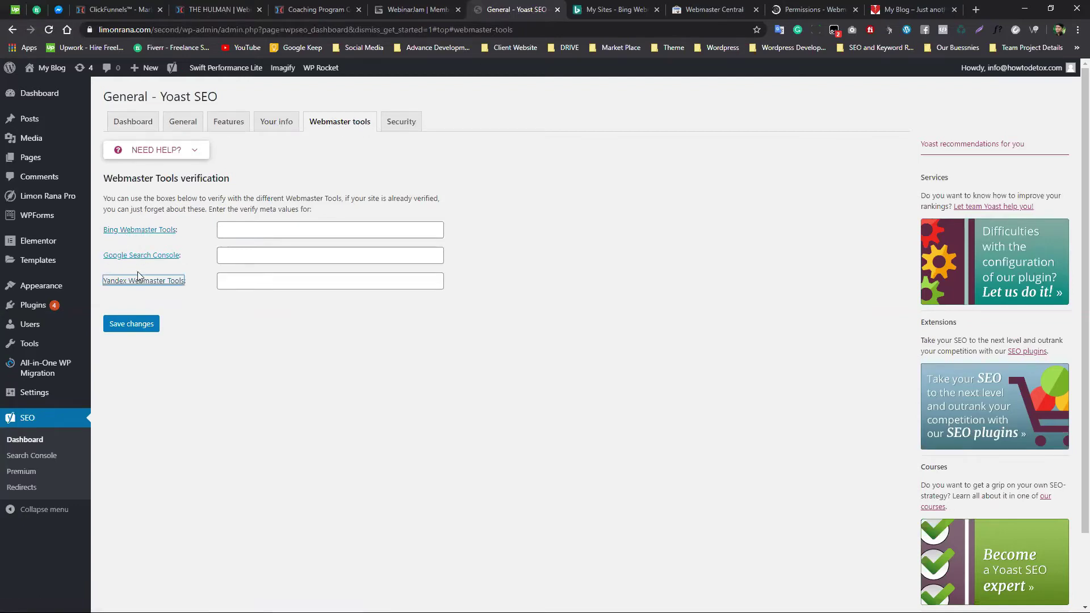
Reorder the verification tabs as Google Webmaster Central, Yandex and Bing, and bring Webmaster Central to the front
{"action": "left_click", "coordinate": [614, 9]}
{"action": "left_click_drag", "start_coordinate": [706, 13], "coordinate": [616, 11]}
{"action": "left_click_drag", "start_coordinate": [815, 11], "coordinate": [693, 12]}
{"action": "left_click", "coordinate": [613, 10]}
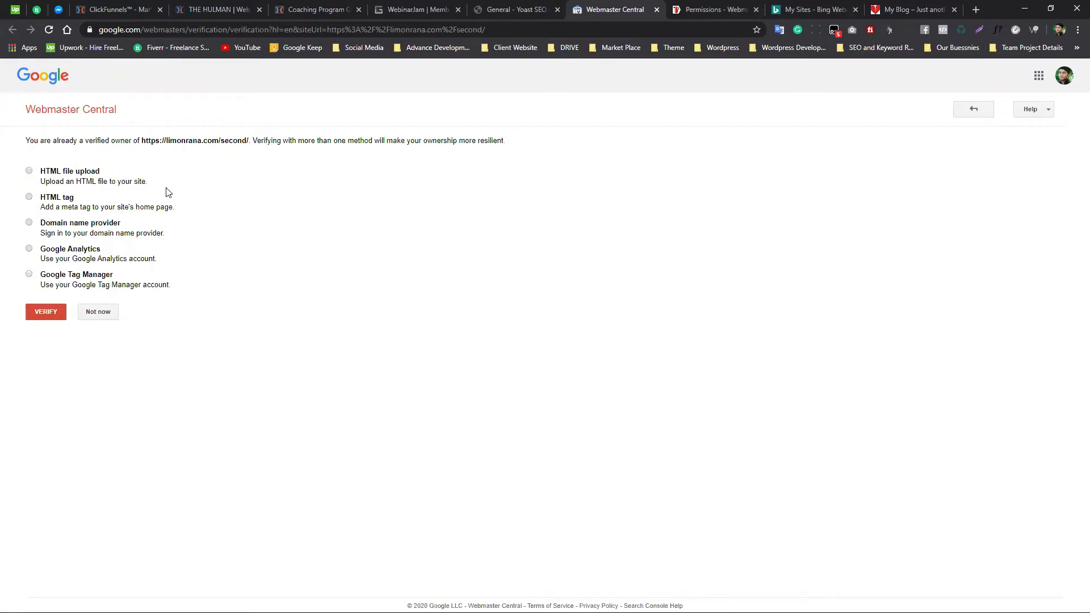
View the HTML file upload method, switch to the HTML tag method and copy its google-site-verification meta tag
{"action": "left_click", "coordinate": [29, 171]}
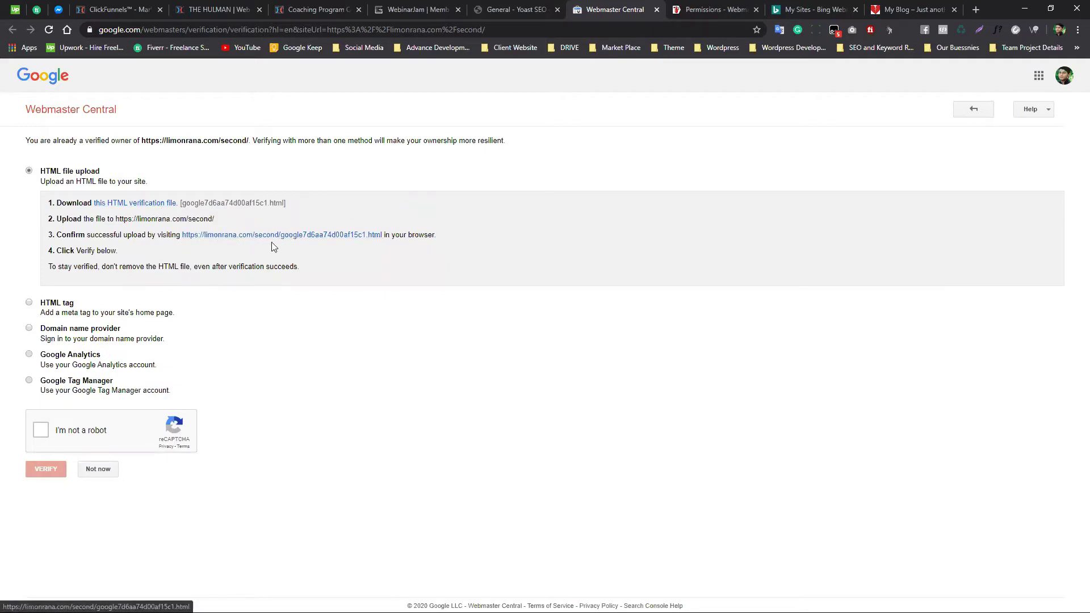
{"action": "left_click", "coordinate": [29, 304]}
{"action": "left_click_drag", "start_coordinate": [321, 249], "coordinate": [795, 248]}
{"action": "left_click", "coordinate": [607, 329]}
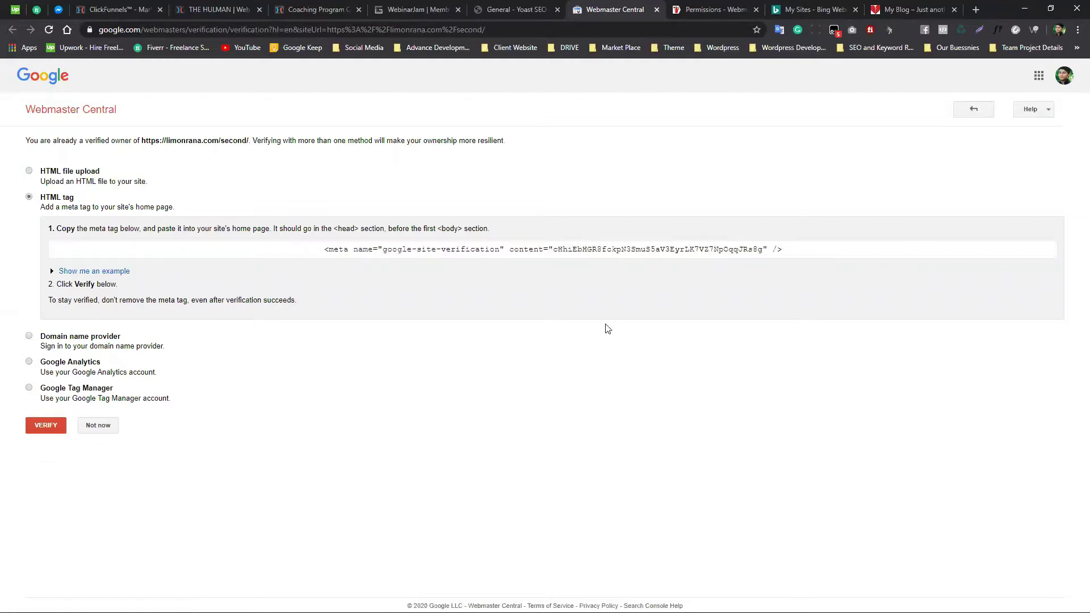
{"action": "left_click", "coordinate": [600, 253]}
{"action": "right_click", "coordinate": [601, 254]}
{"action": "left_click", "coordinate": [625, 263]}
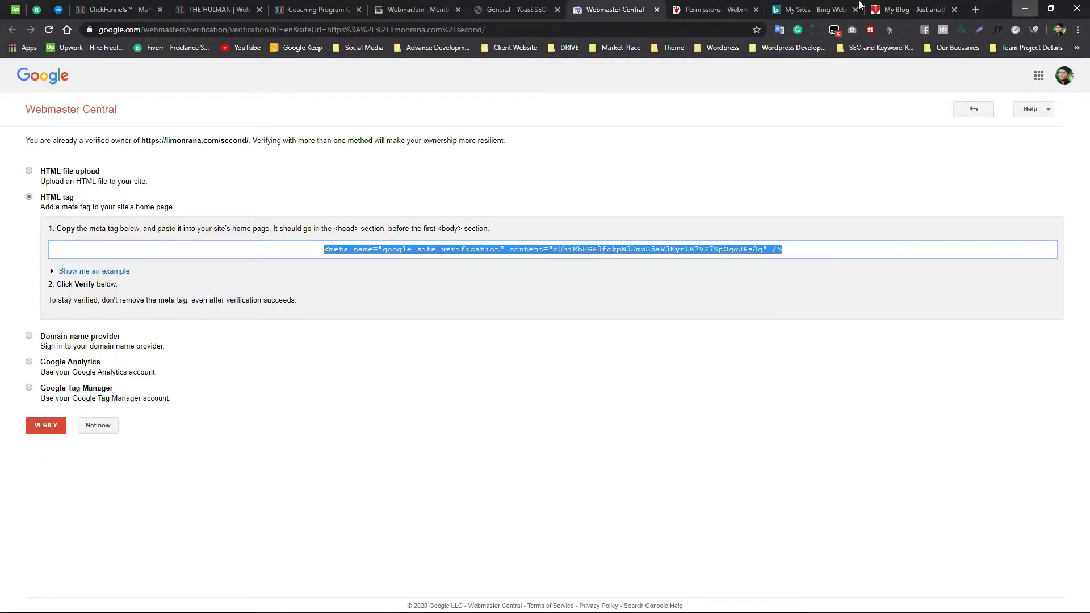
Paste the meta tag into a new Notepad document and select only the verification code inside its content attribute
{"action": "left_click", "coordinate": [1025, 8]}
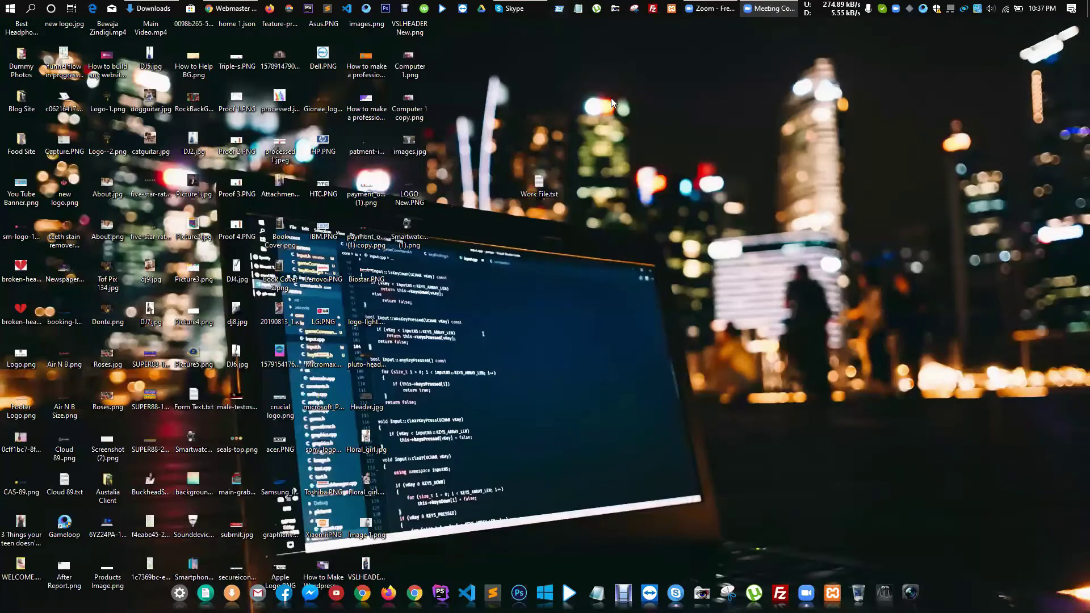
{"action": "key", "text": "super+r"}
{"action": "left_click", "coordinate": [96, 119]}
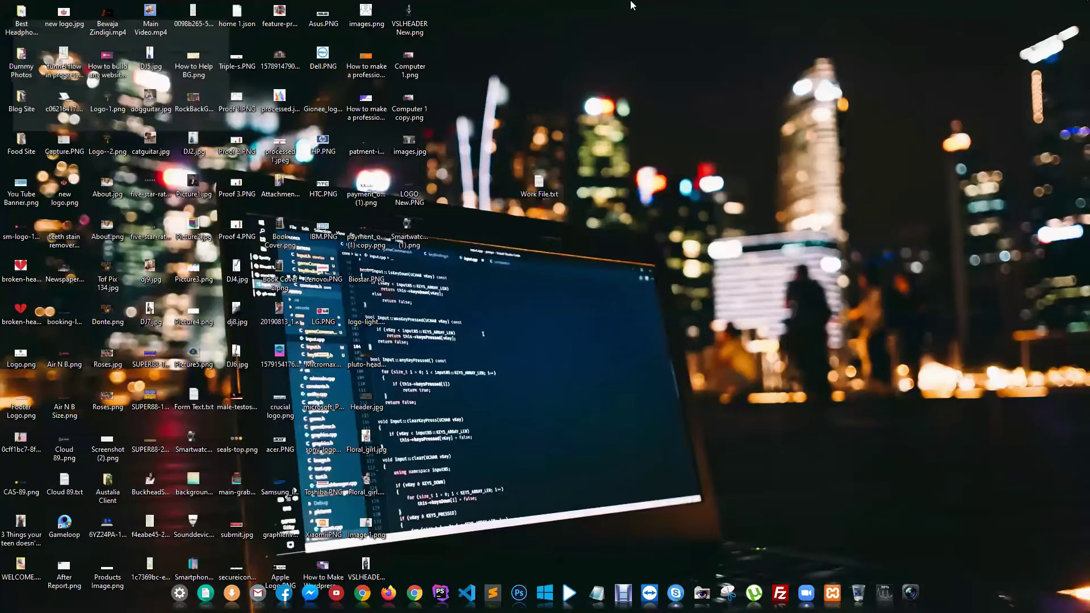
{"action": "left_click", "coordinate": [666, 6]}
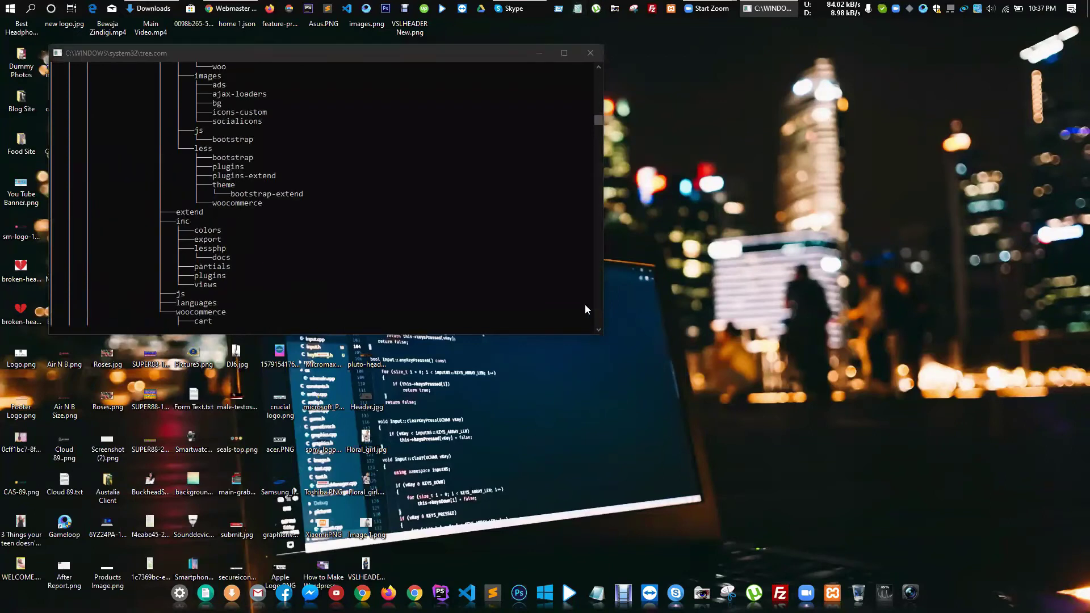
{"action": "key", "text": "ctrl+v"}
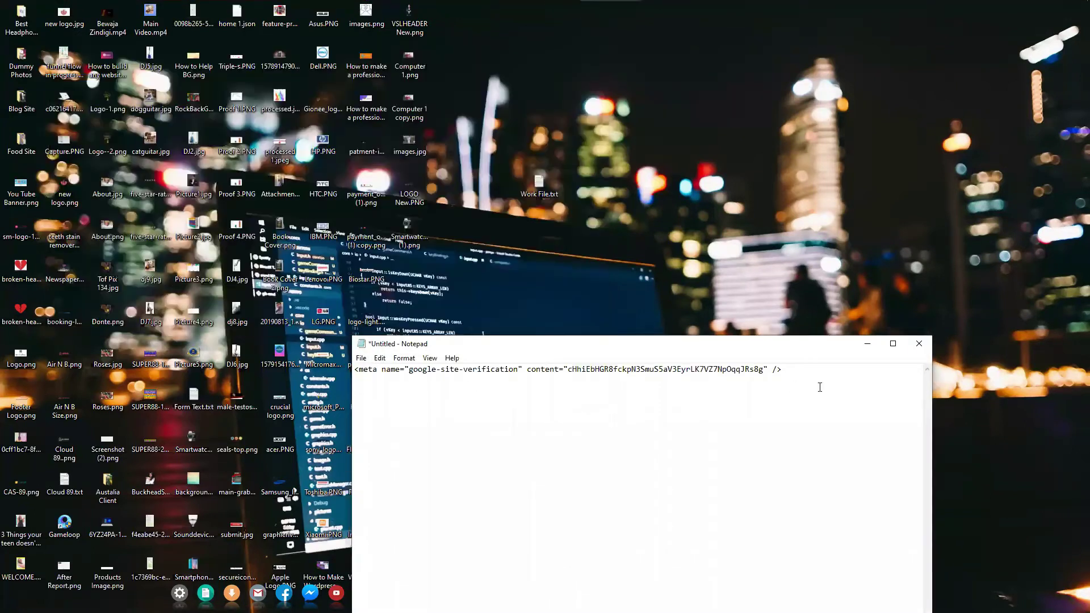
{"action": "double_click", "coordinate": [702, 374]}
{"action": "left_click_drag", "start_coordinate": [699, 374], "coordinate": [764, 370]}
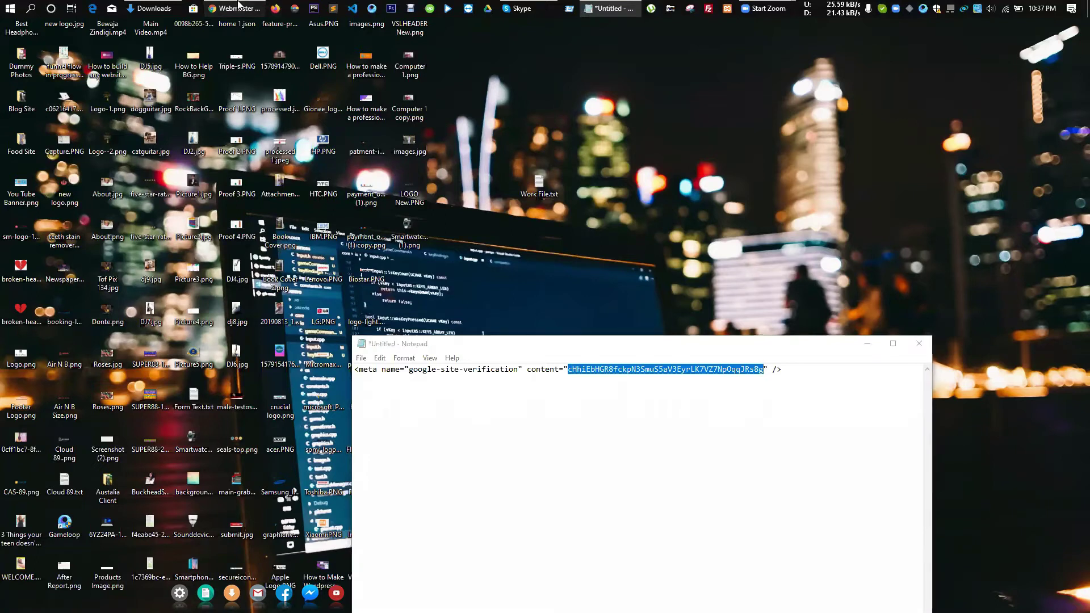
Return to Yoast's Webmaster Tools settings in the browser and enter the verification code for Google Search Console
{"action": "left_click", "coordinate": [250, 8]}
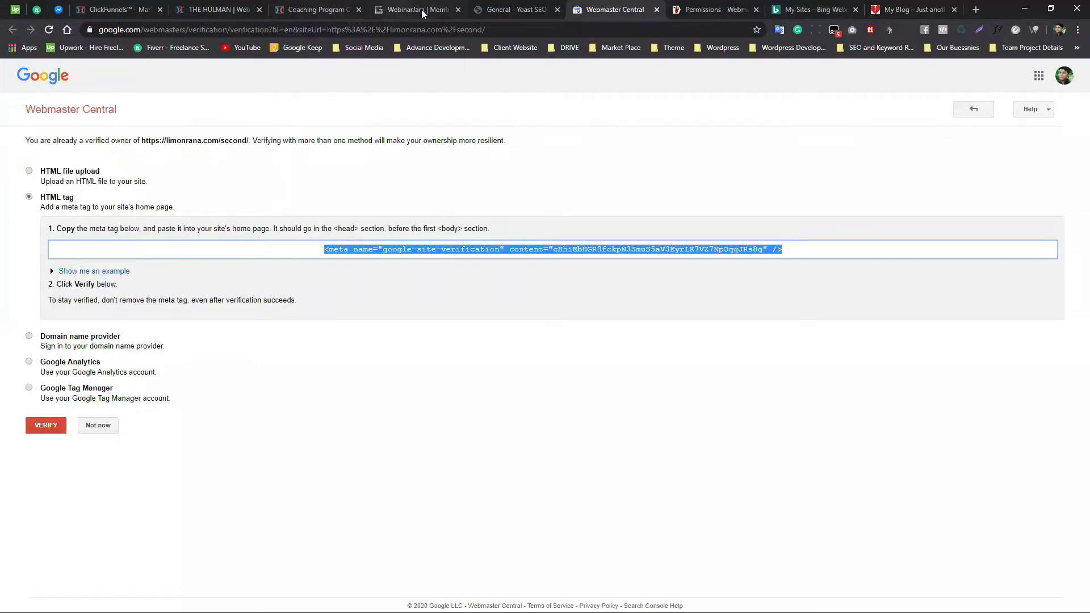
{"action": "left_click", "coordinate": [514, 10]}
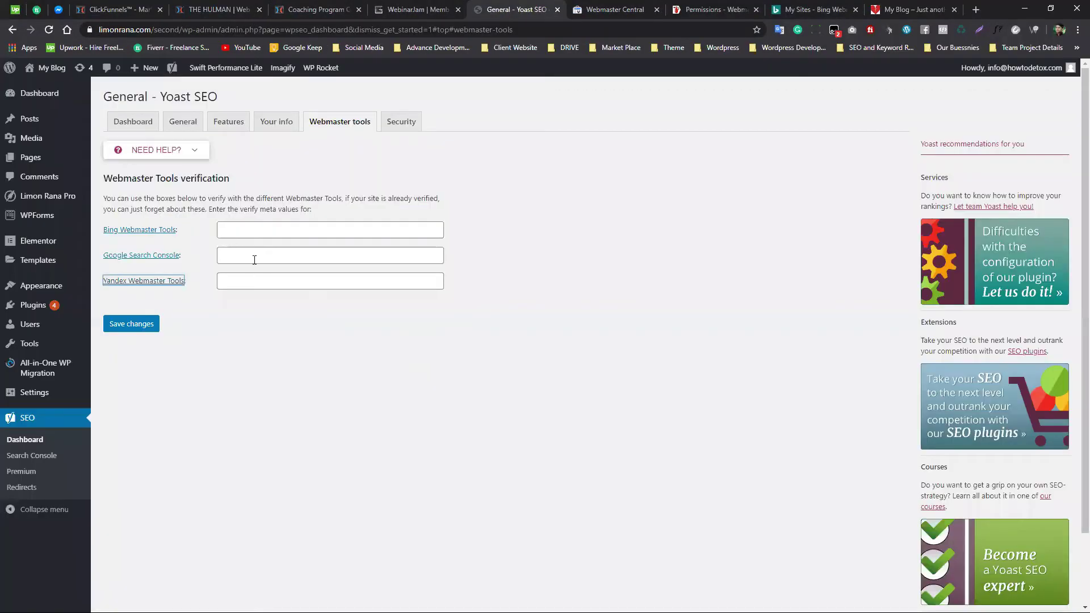
{"action": "left_click", "coordinate": [254, 259]}
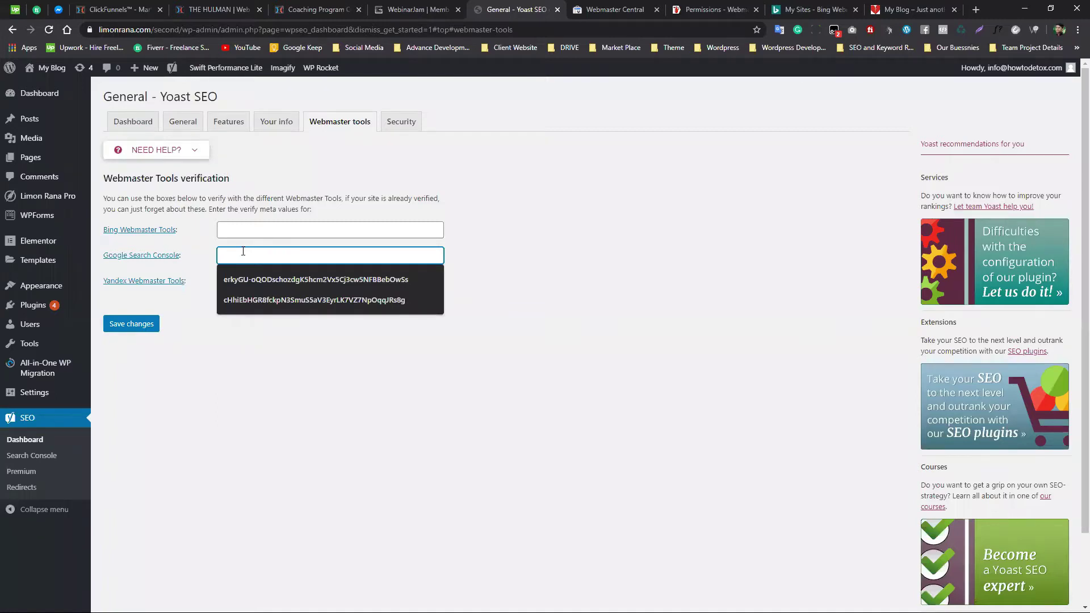
{"action": "left_click", "coordinate": [272, 300]}
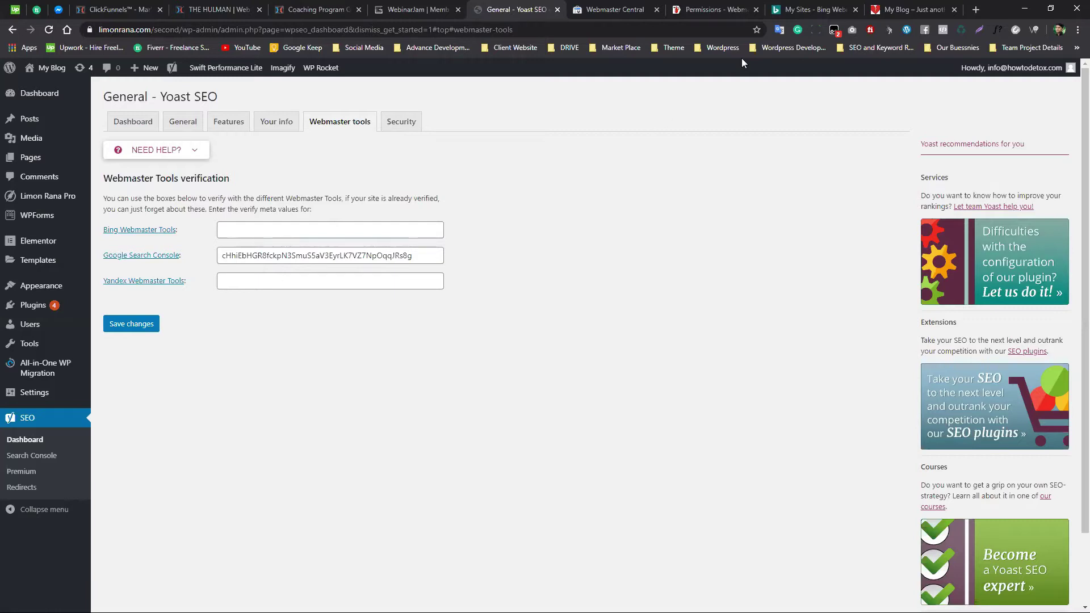
Copy the full meta tag again in Google Webmaster Central and highlight the instruction about the <head> section
{"action": "left_click", "coordinate": [616, 10]}
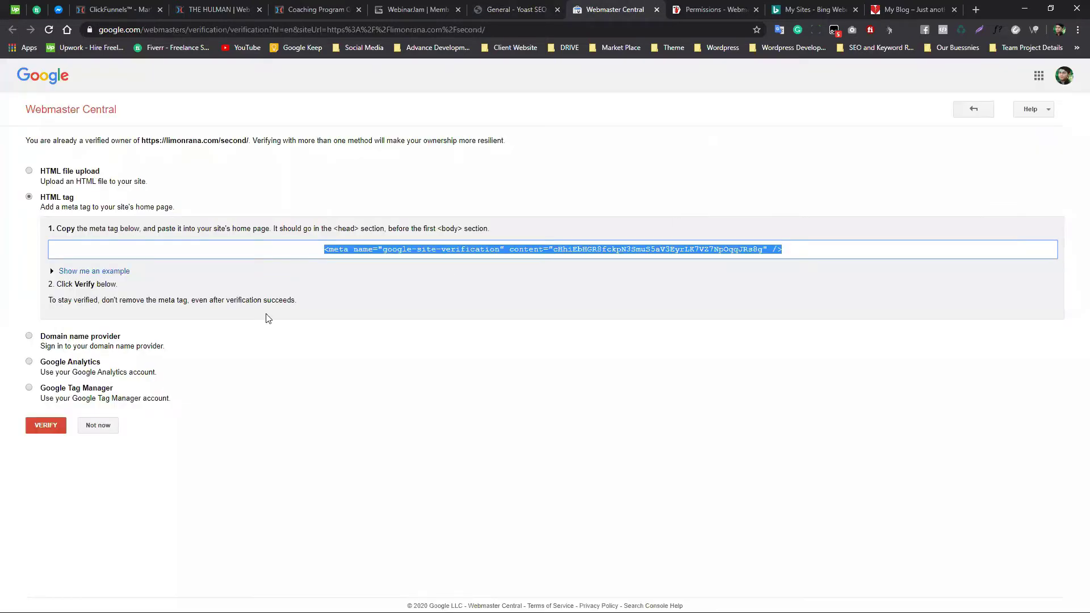
{"action": "right_click", "coordinate": [459, 252]}
{"action": "left_click", "coordinate": [482, 260]}
{"action": "left_click_drag", "start_coordinate": [332, 230], "coordinate": [376, 230]}
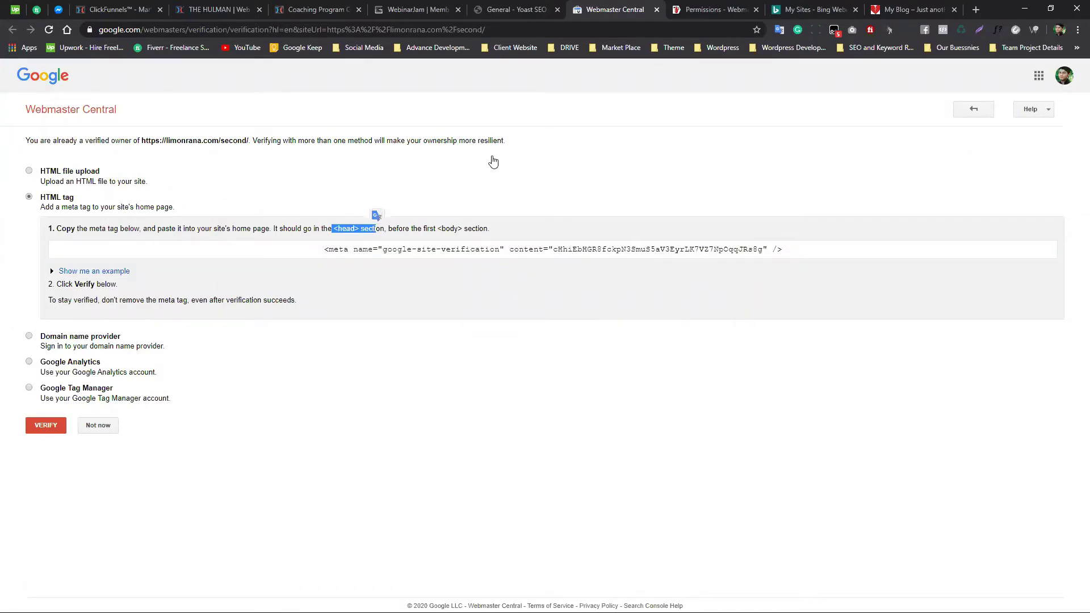
Open the installed plugins page in a separate tab, go to adding a new plugin and search for "insert header"
{"action": "left_click", "coordinate": [513, 11]}
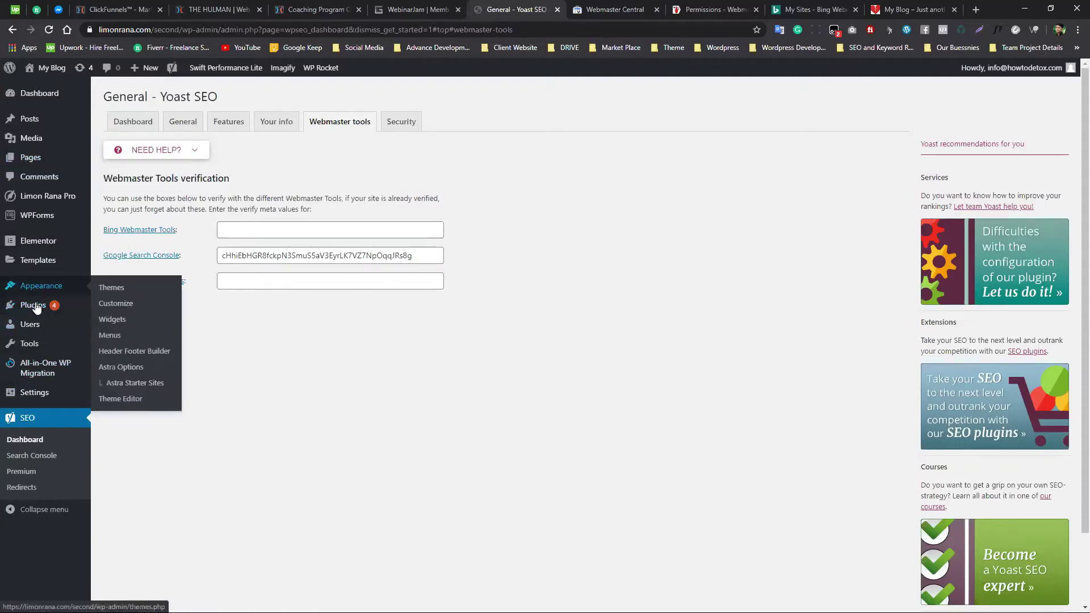
{"action": "middle_click", "coordinate": [119, 309]}
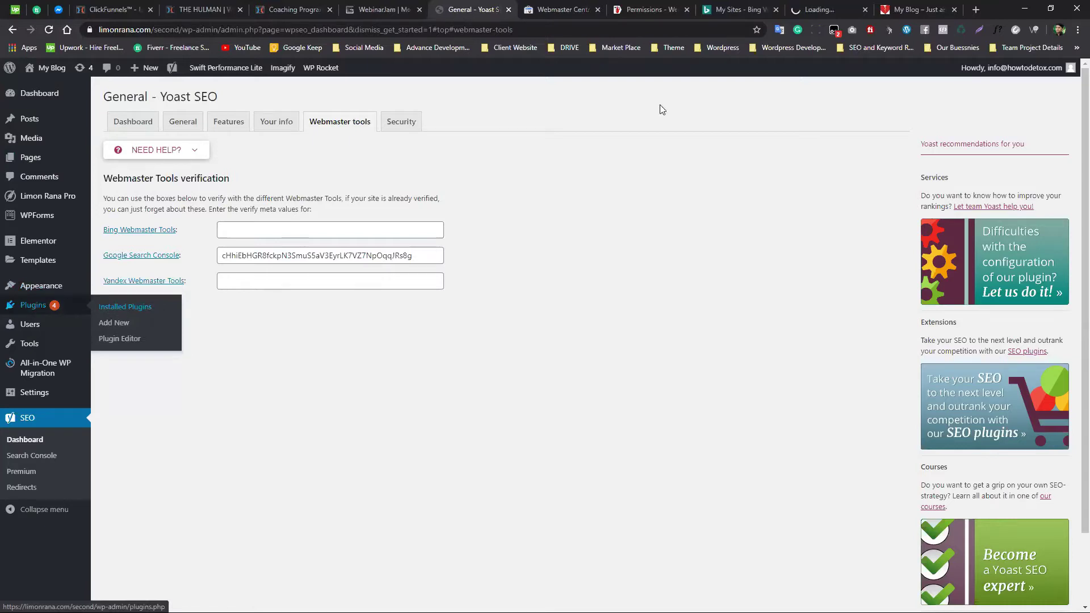
{"action": "left_click_drag", "start_coordinate": [824, 15], "coordinate": [476, 9]}
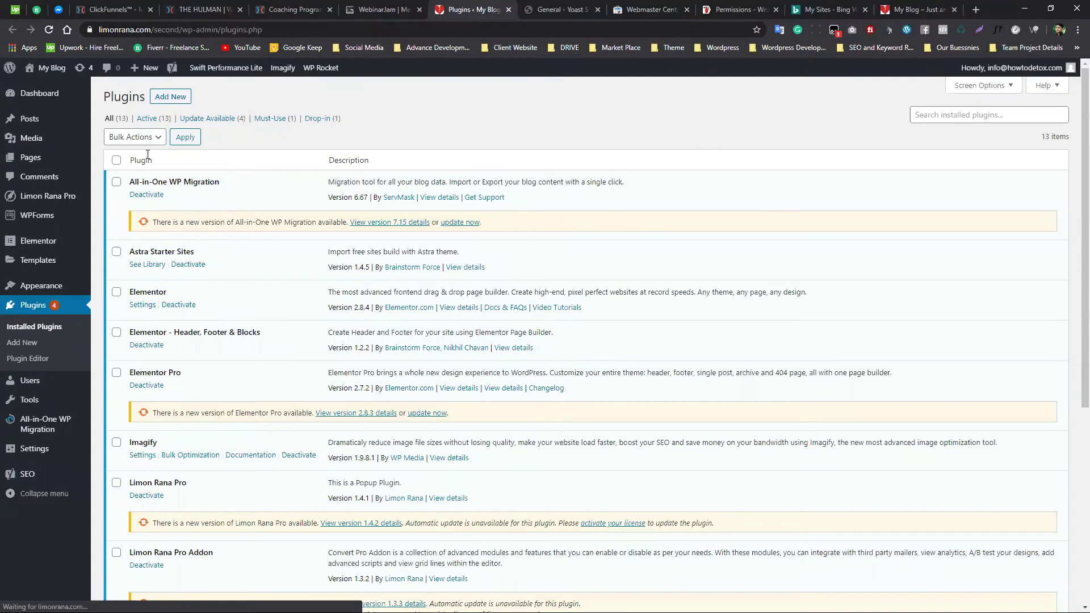
{"action": "left_click", "coordinate": [169, 98]}
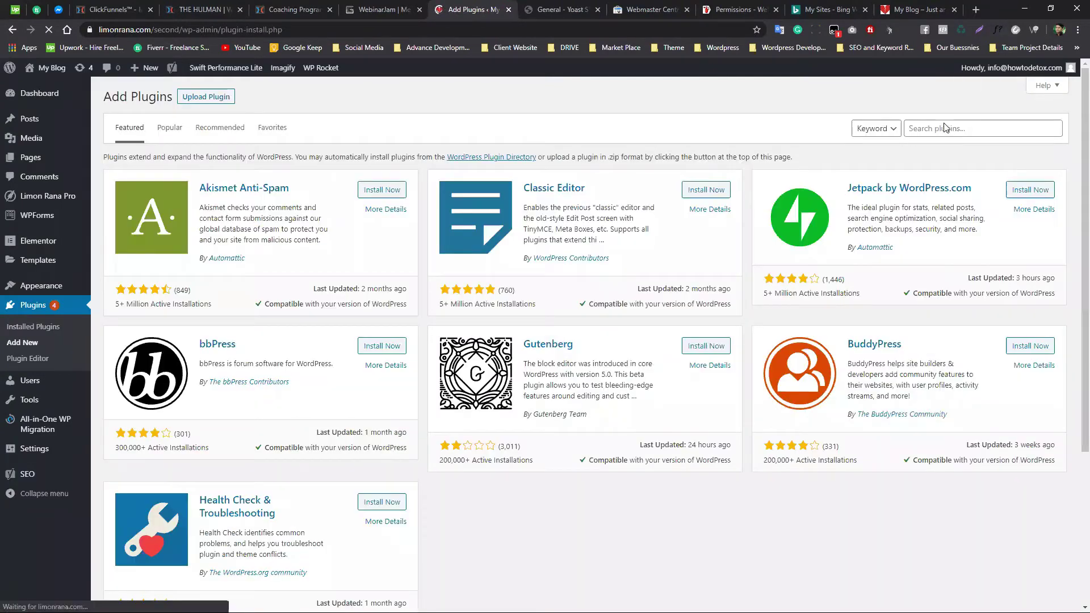
{"action": "left_click", "coordinate": [944, 127]}
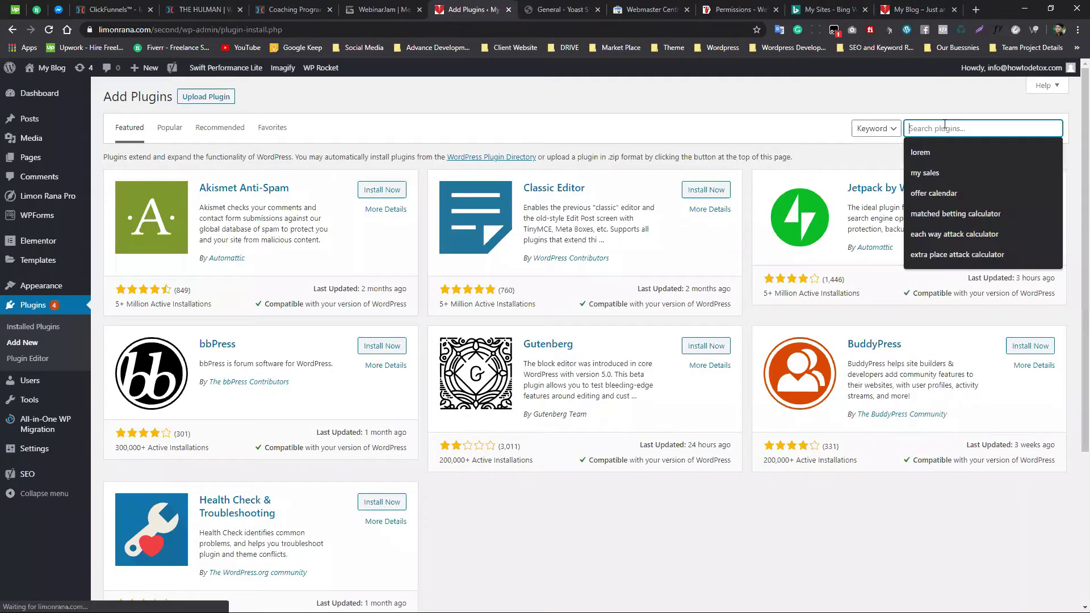
{"action": "type", "text": "i"}
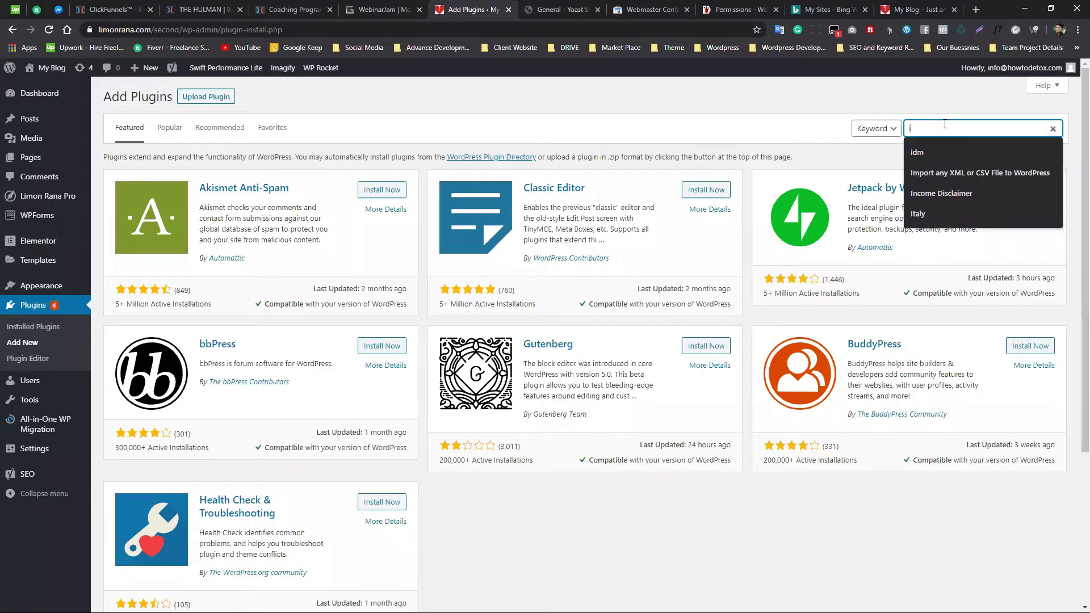
{"action": "type", "text": "nsert"}
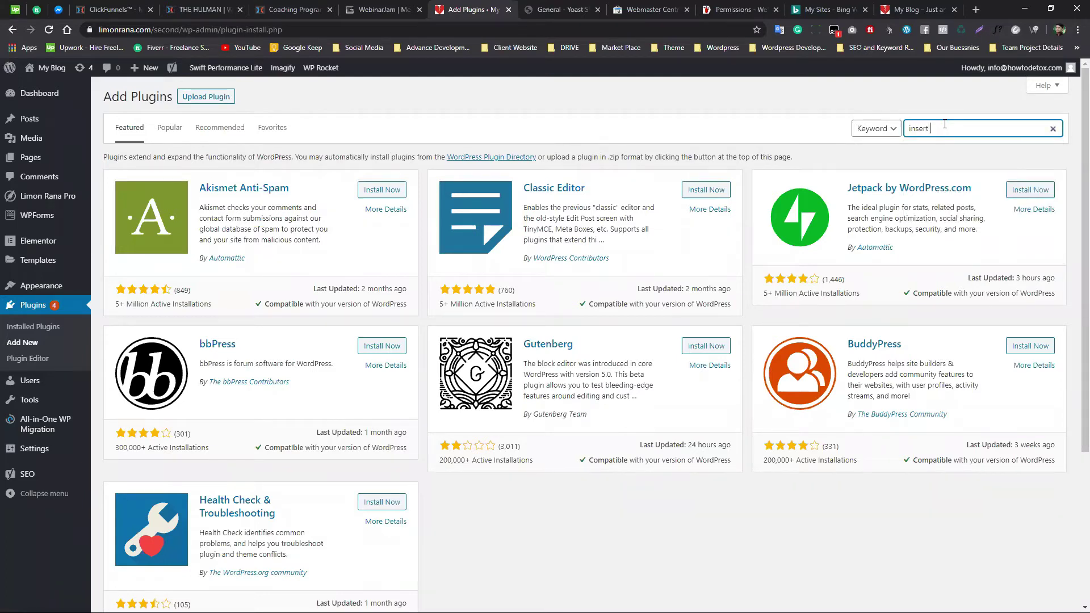
{"action": "type", "text": " header"}
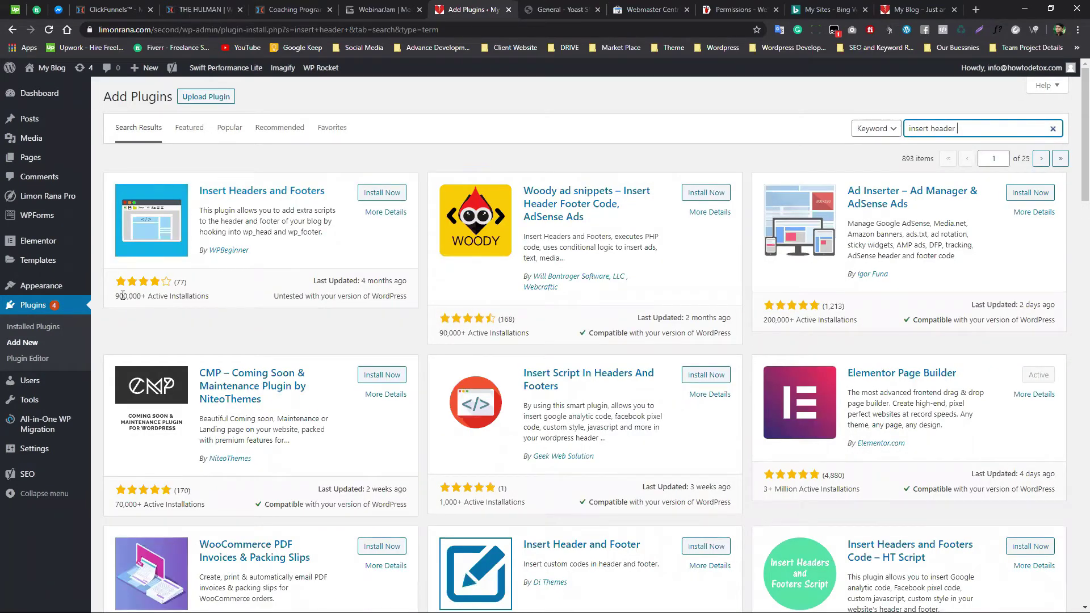
Install and activate the Insert Headers and Footers plugin by WPBeginner
{"action": "left_click_drag", "start_coordinate": [117, 298], "coordinate": [137, 299]}
{"action": "left_click", "coordinate": [158, 314]}
{"action": "left_click", "coordinate": [384, 193]}
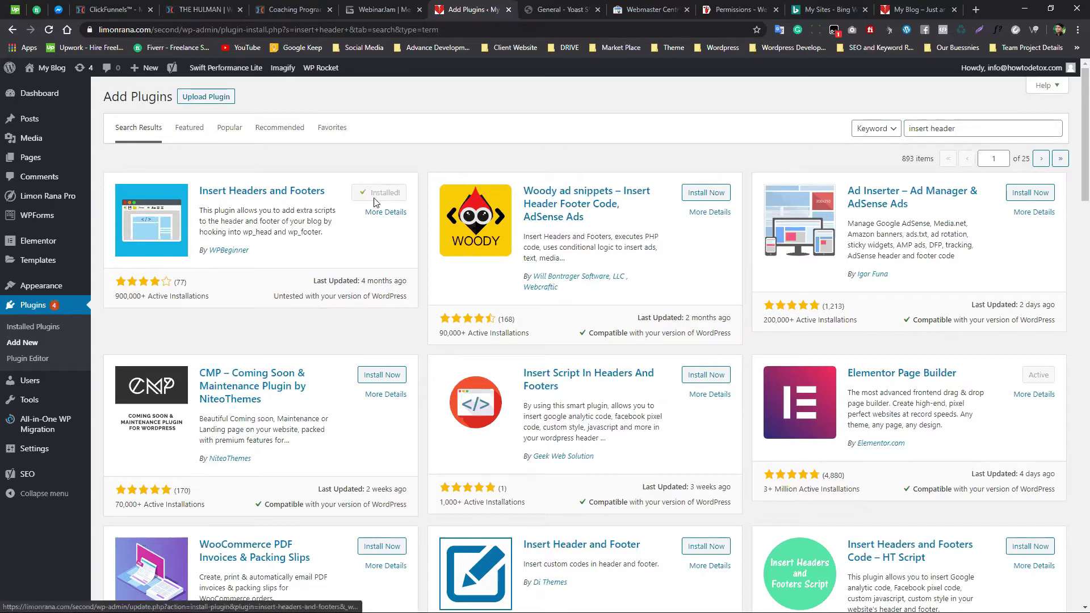
{"action": "left_click", "coordinate": [380, 194]}
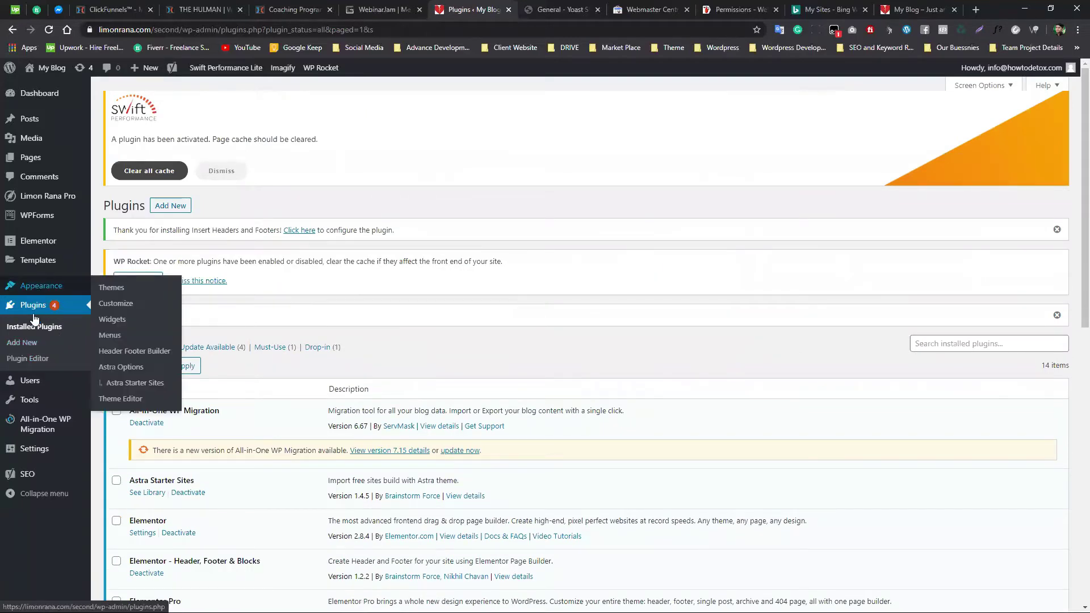
Open the settings page of the Insert Headers and Footers plugin
{"action": "mouse_move", "coordinate": [30, 398]}
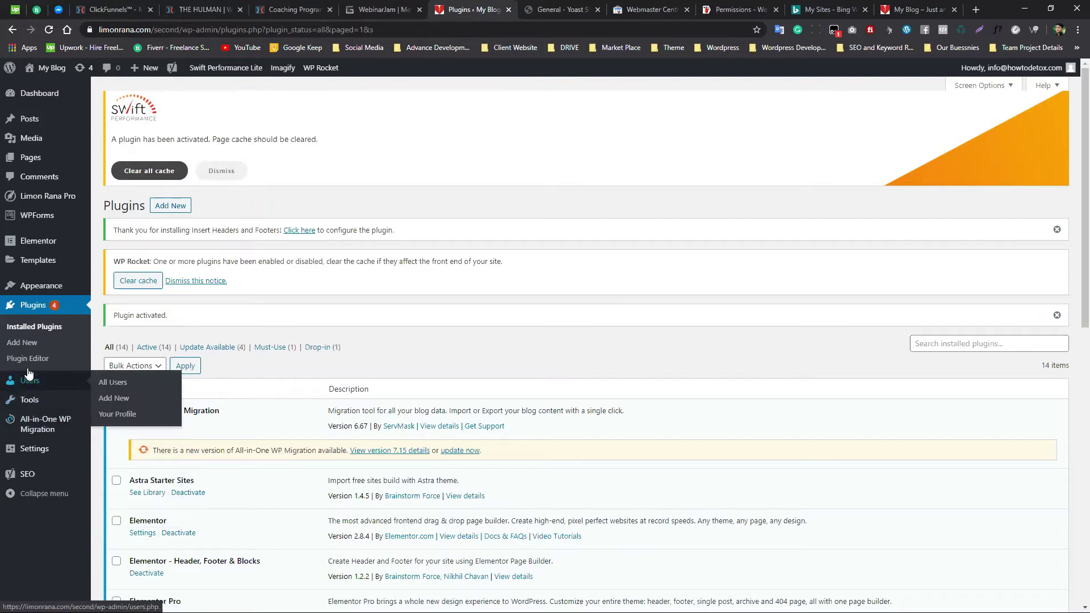
{"action": "mouse_move", "coordinate": [33, 401]}
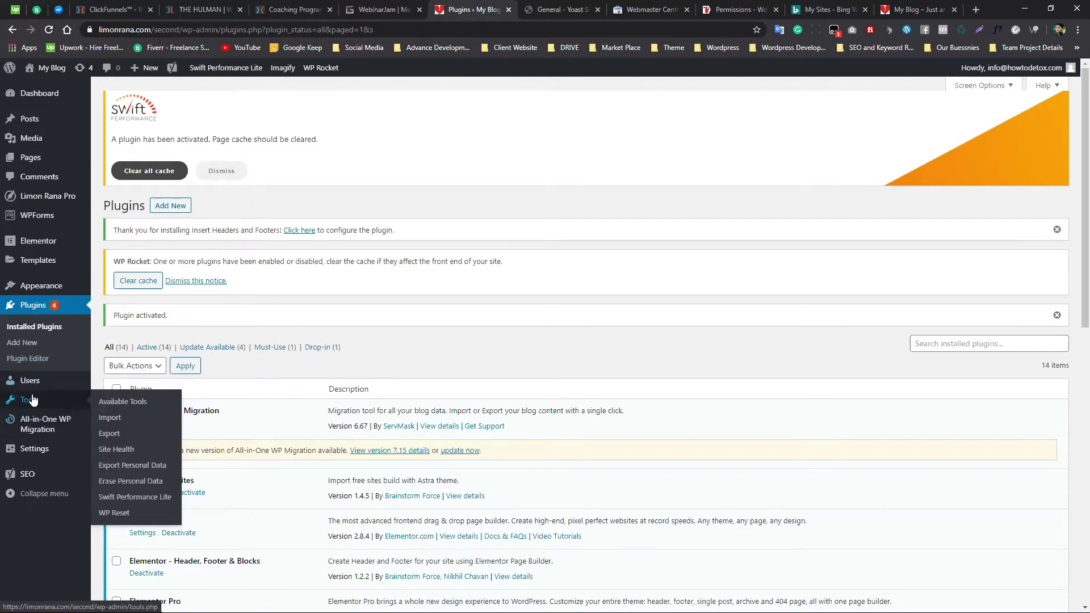
{"action": "mouse_move", "coordinate": [38, 289]}
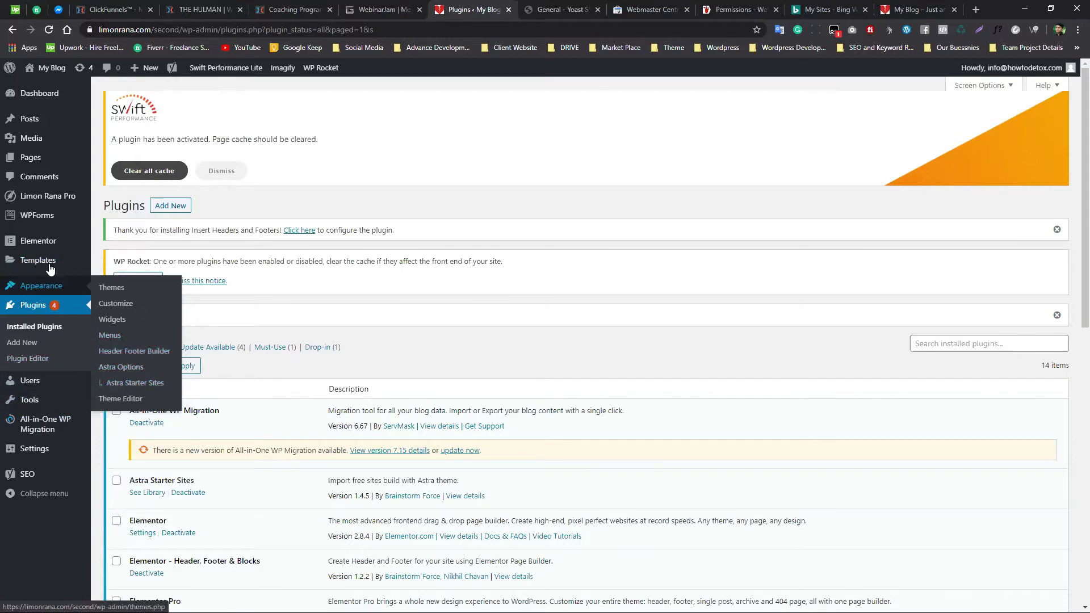
{"action": "mouse_move", "coordinate": [50, 268]}
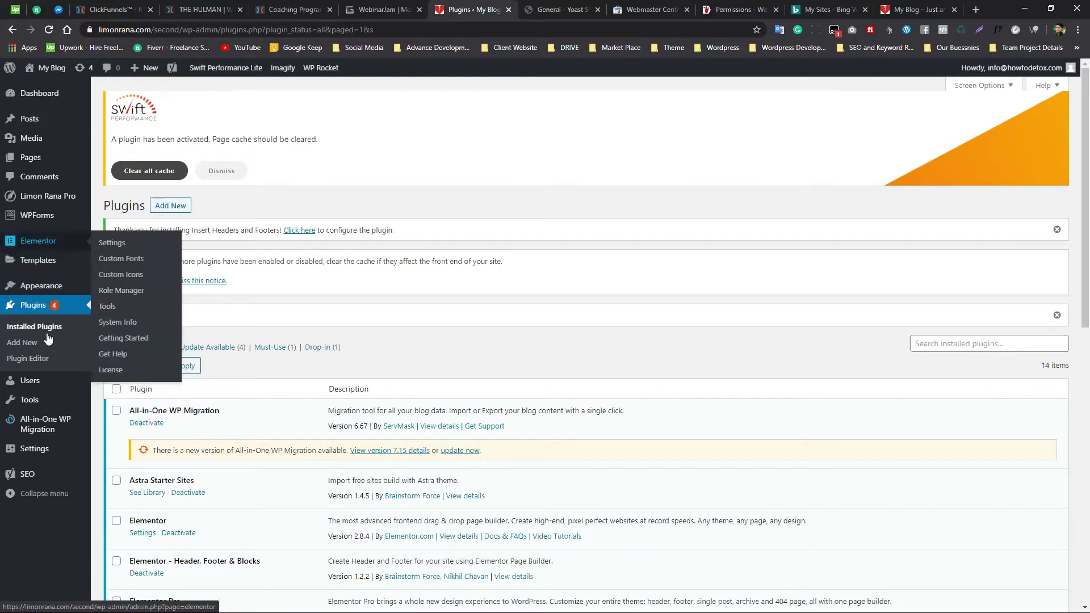
{"action": "mouse_move", "coordinate": [42, 458]}
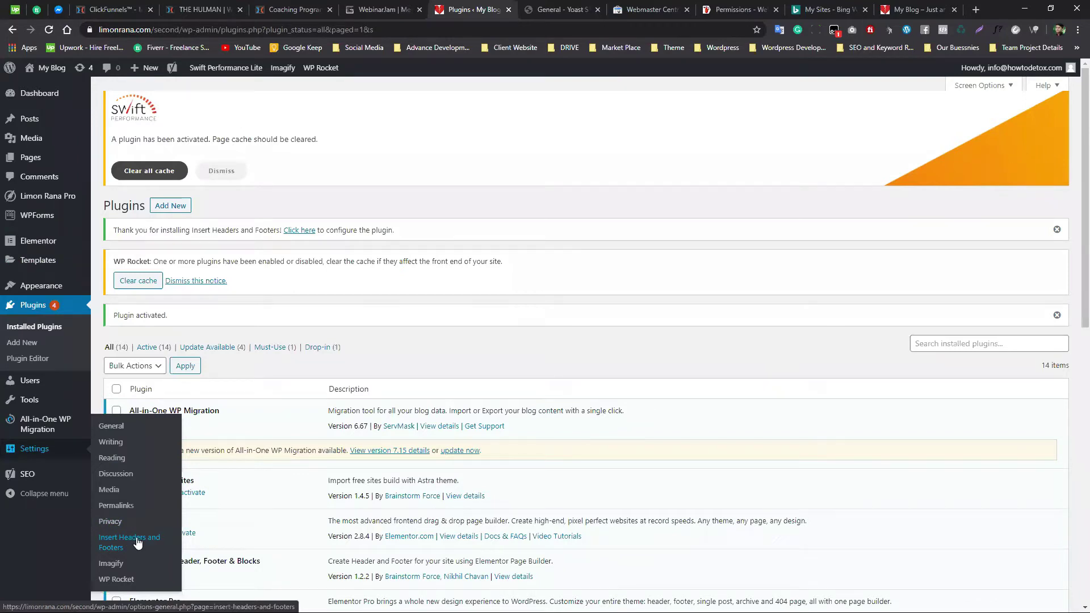
{"action": "left_click", "coordinate": [137, 542]}
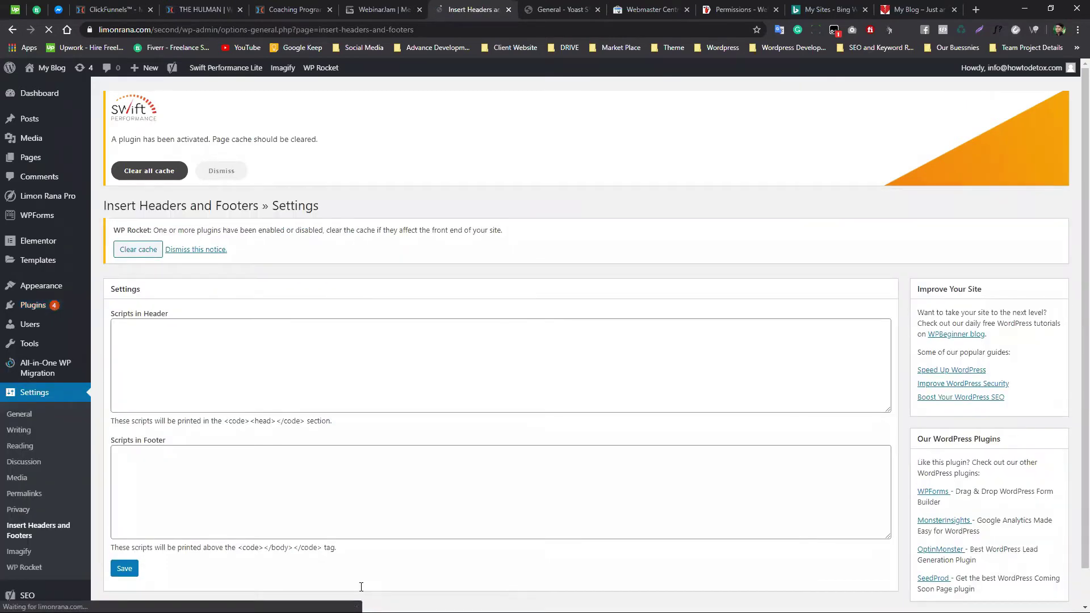
Highlight the header and footer script labels and paste the google-site-verification meta tag into Scripts in Header
{"action": "left_click_drag", "start_coordinate": [169, 314], "coordinate": [113, 317]}
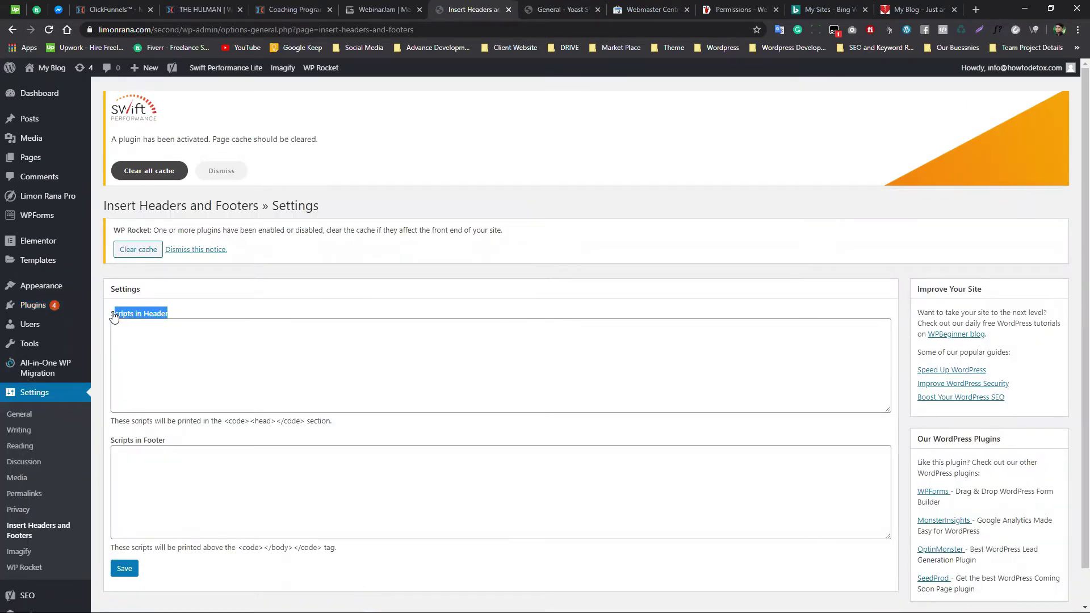
{"action": "left_click_drag", "start_coordinate": [167, 440], "coordinate": [115, 447]}
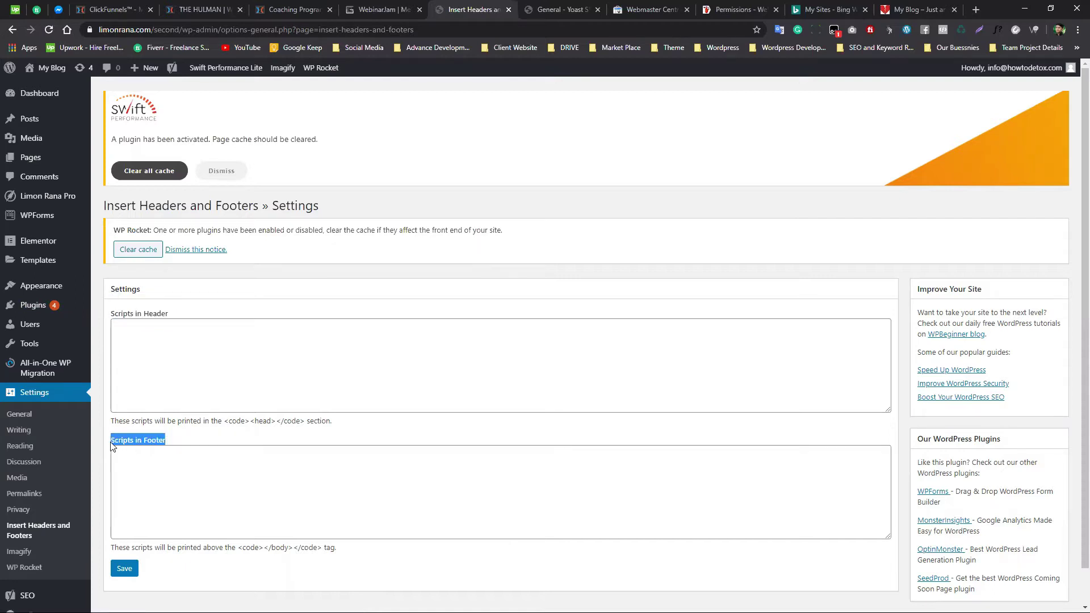
{"action": "left_click", "coordinate": [170, 336]}
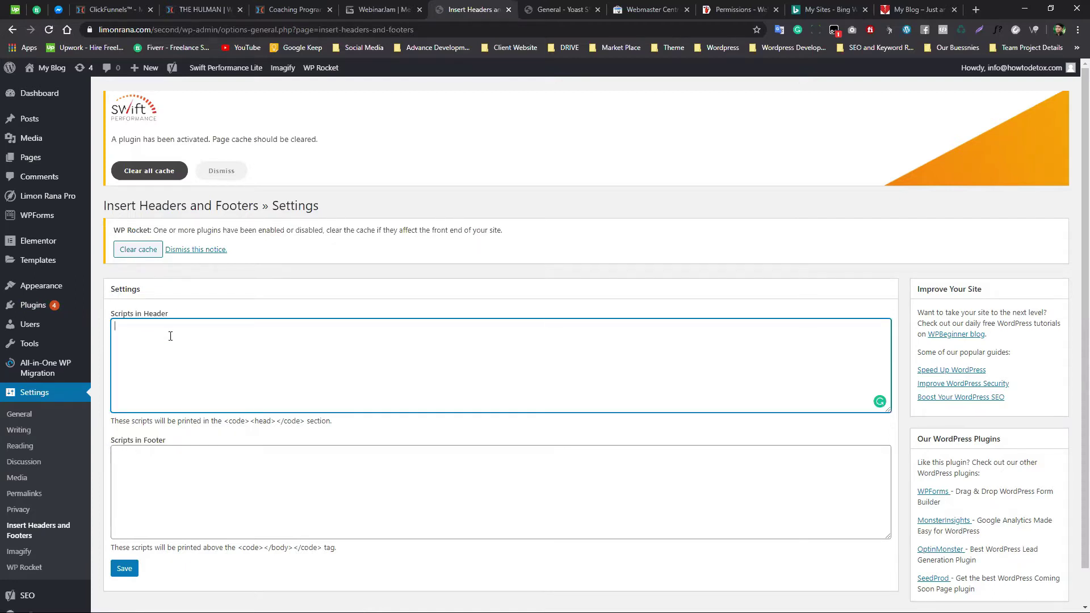
{"action": "type", "text": "<meta name=\"google-site-verification\" content=\"cHhiEbHGR8fckpN3SmuS5aV3EyrLK7VZ7NpOqqJRs8g\" />"}
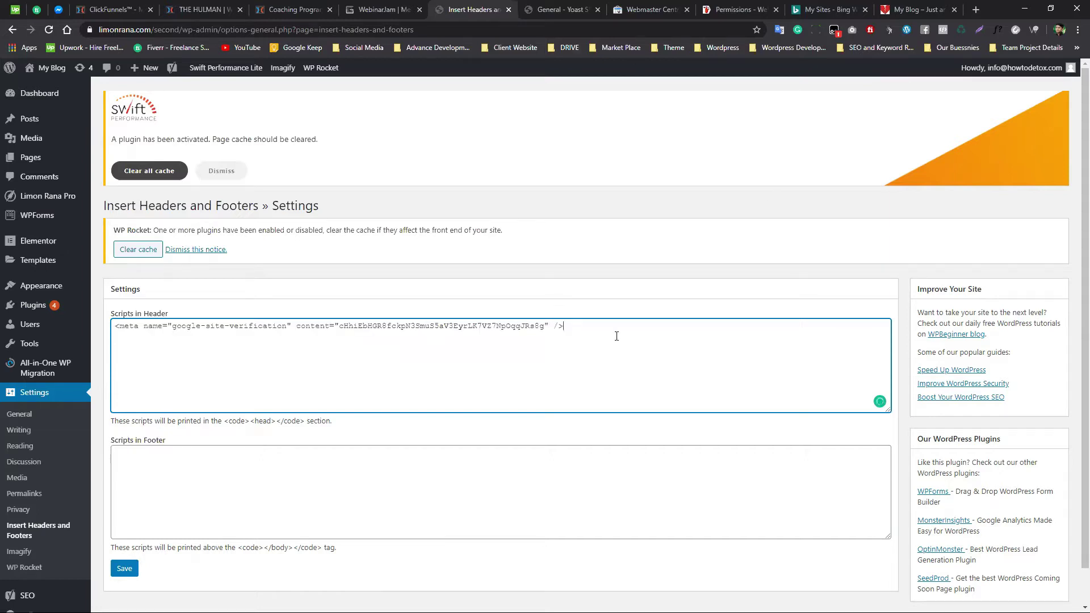
Switch to the Yandex Support page, read its My sites help article and expand the Links topic
{"action": "left_click", "coordinate": [554, 13]}
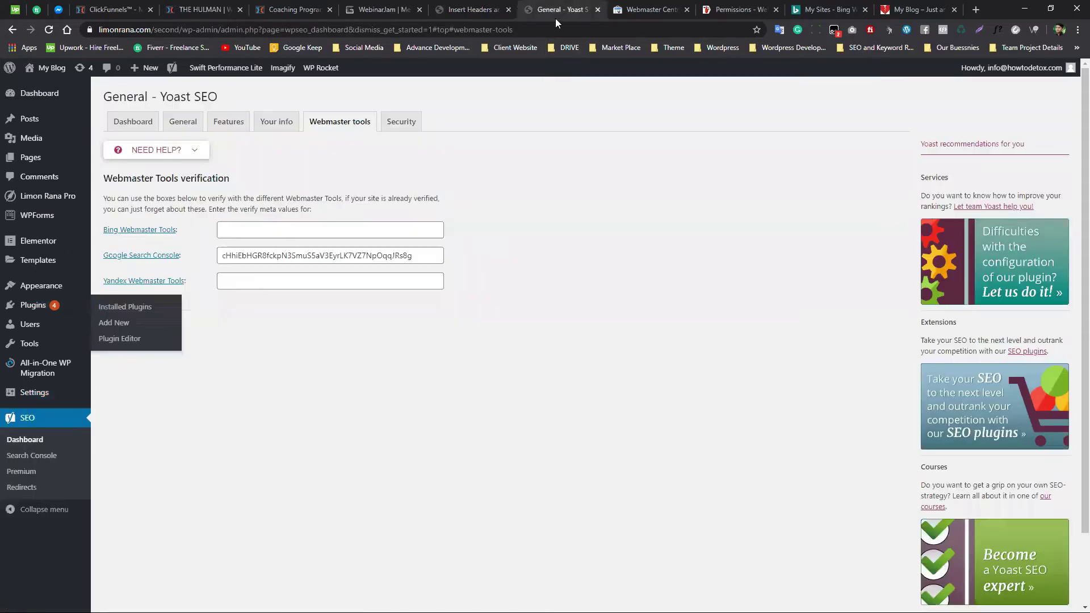
{"action": "left_click", "coordinate": [647, 9]}
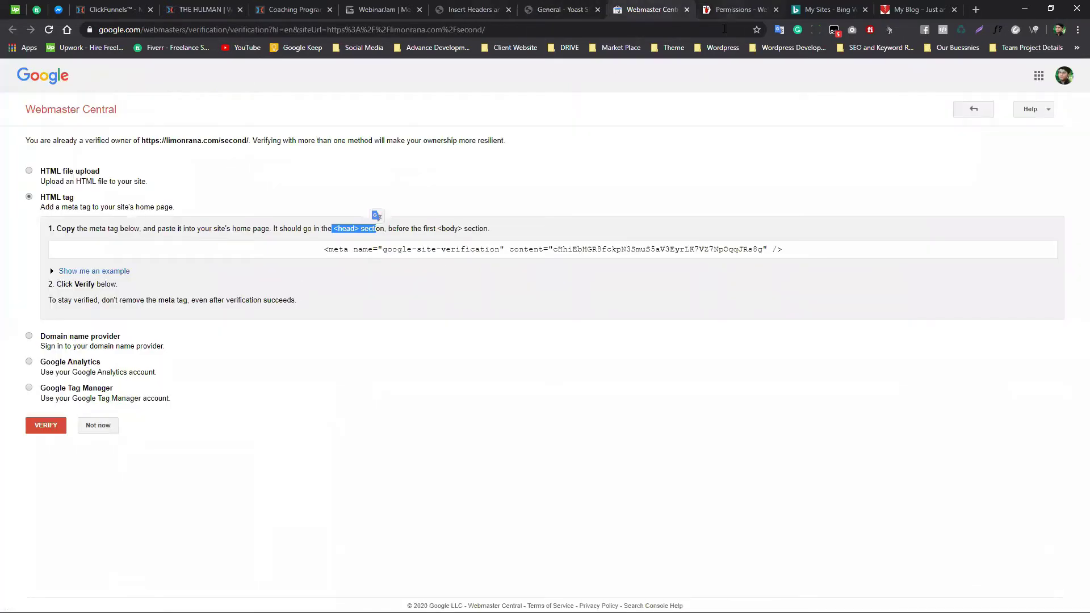
{"action": "left_click", "coordinate": [727, 11]}
{"action": "scroll", "coordinate": [429, 241], "scroll_direction": "up", "scroll_amount": 3}
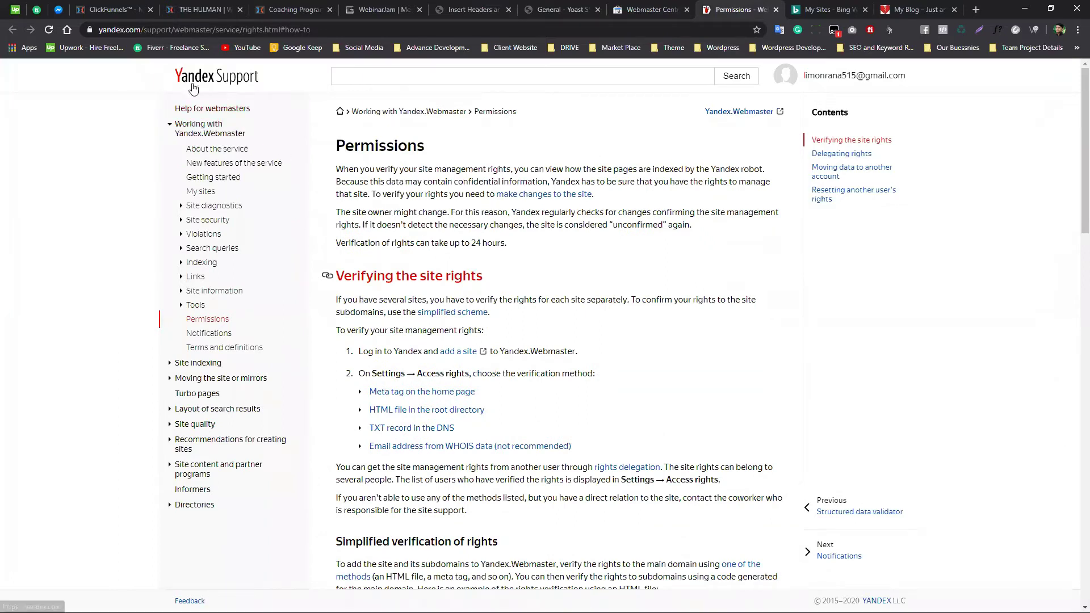
{"action": "left_click", "coordinate": [203, 193]}
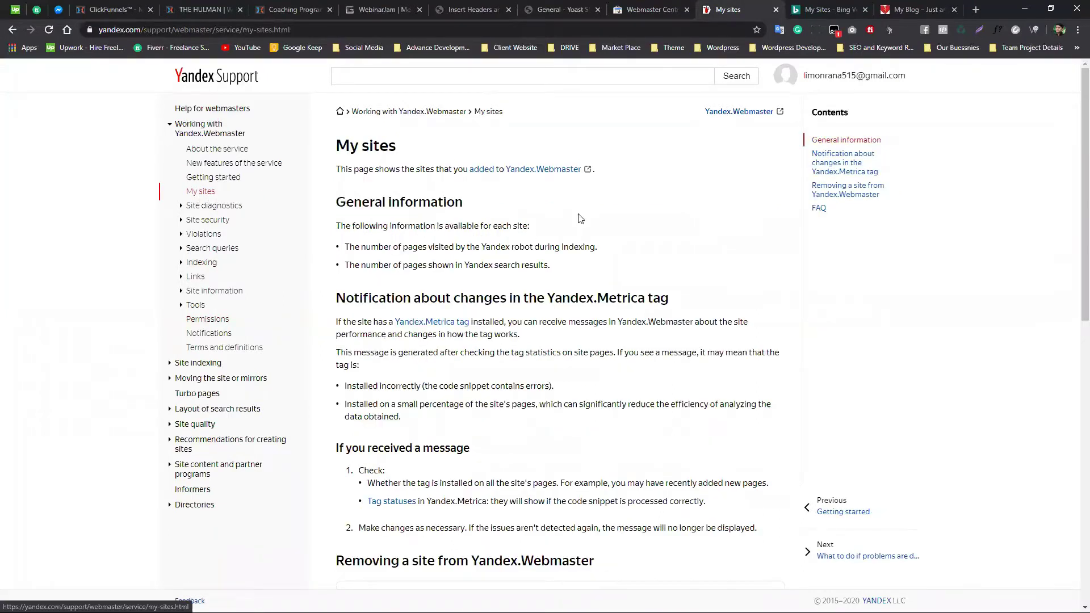
{"action": "scroll", "coordinate": [712, 303], "scroll_direction": "down", "scroll_amount": 10}
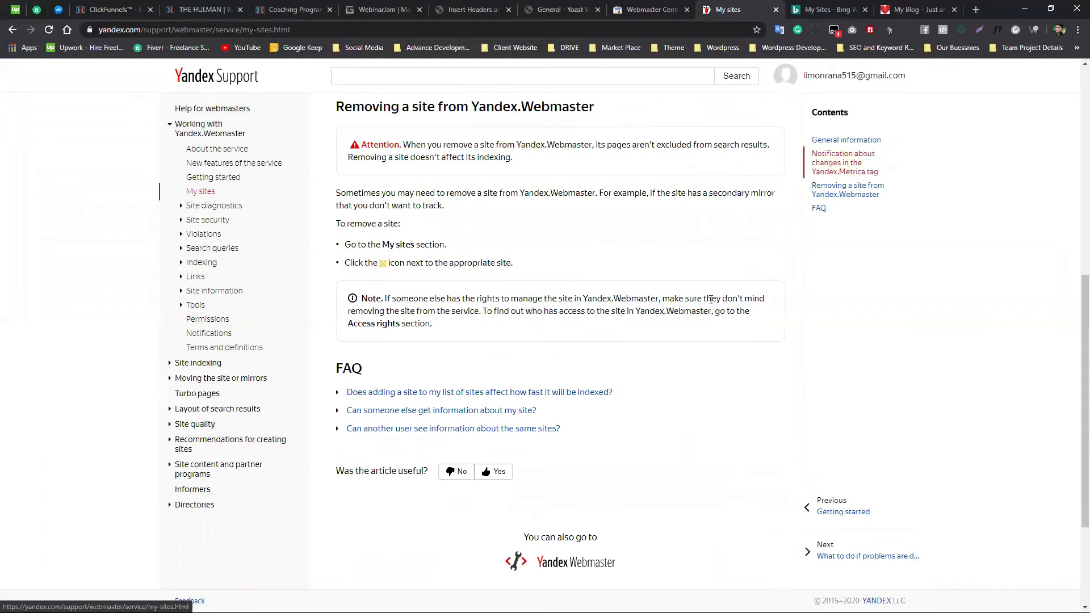
{"action": "scroll", "coordinate": [711, 301], "scroll_direction": "up", "scroll_amount": 10}
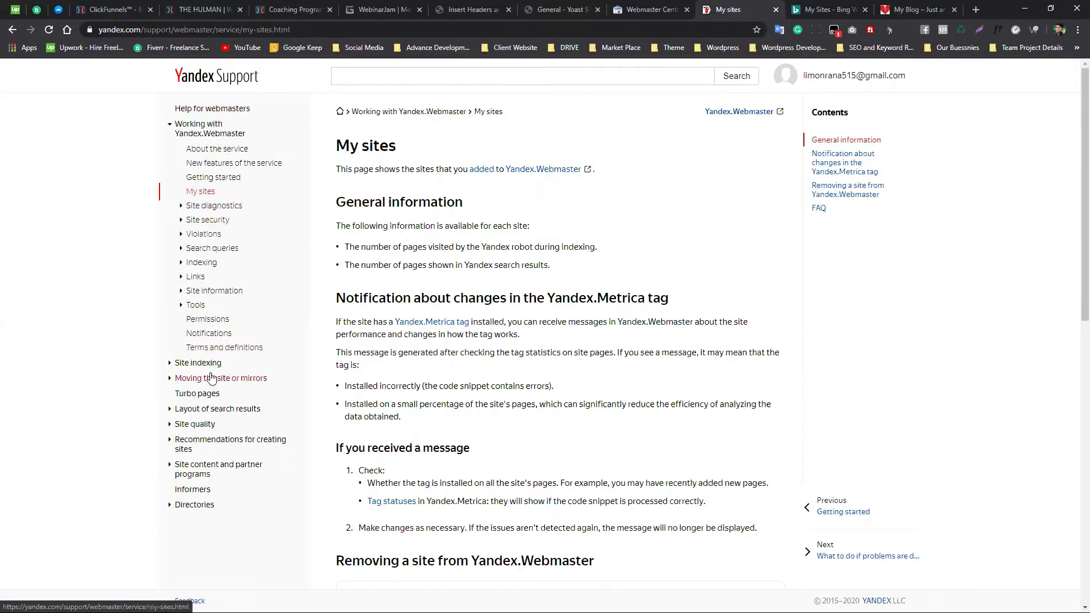
{"action": "left_click", "coordinate": [195, 278]}
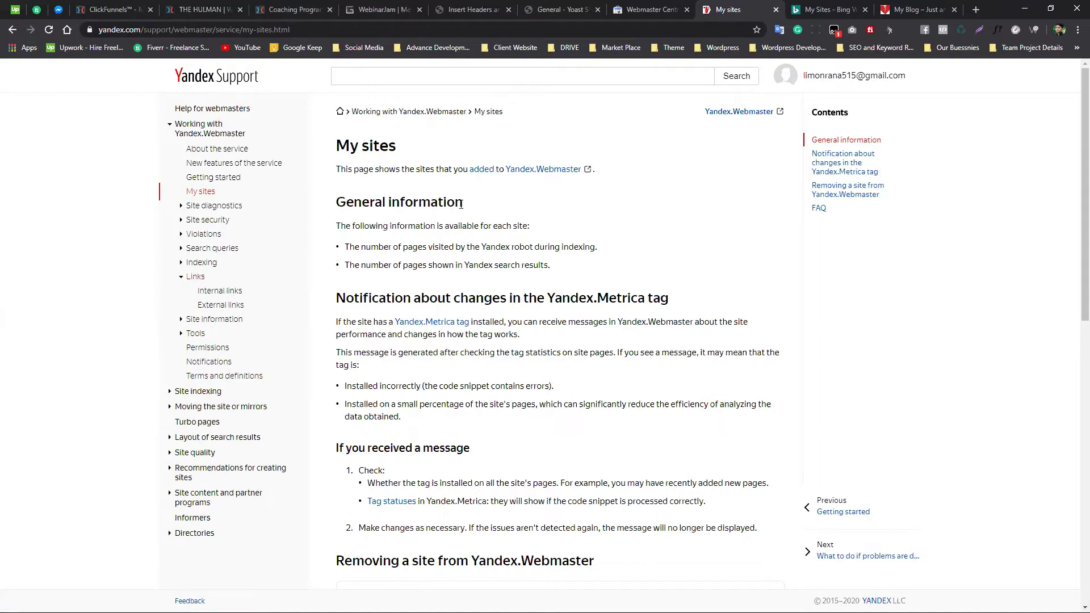
Open Yandex.Webmaster from the instructions for adding a site and take a brief look at Bing Webmaster's My Sites list
{"action": "left_click", "coordinate": [488, 171]}
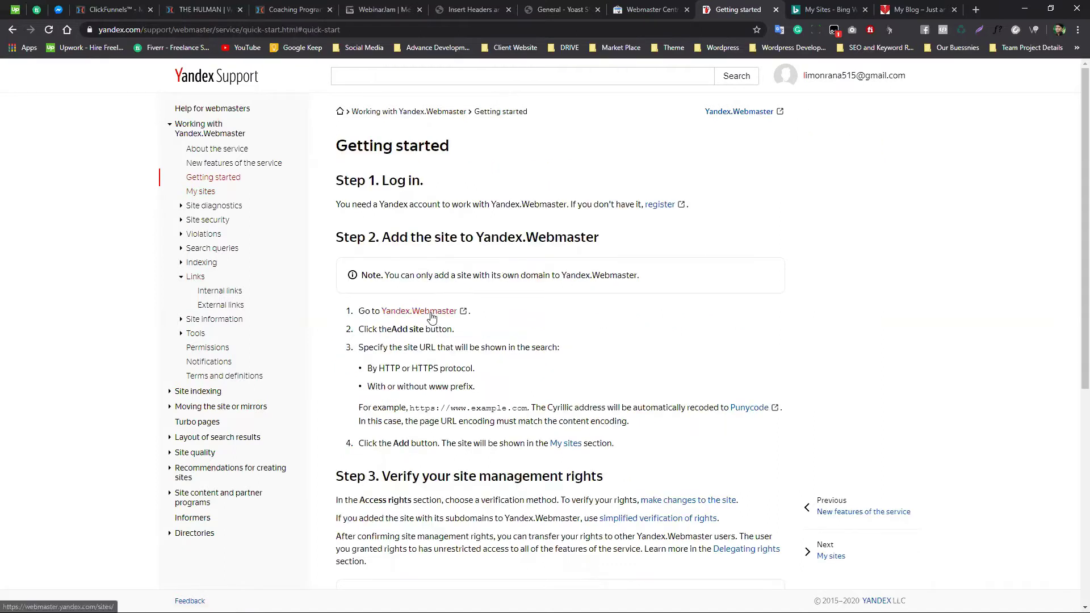
{"action": "left_click", "coordinate": [440, 314]}
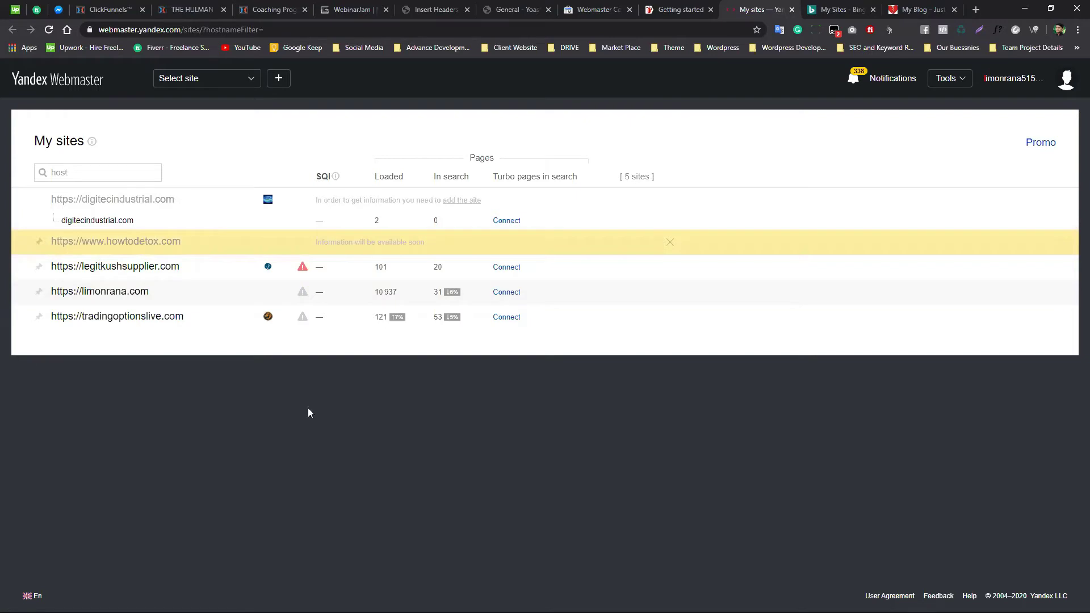
{"action": "left_click", "coordinate": [831, 17]}
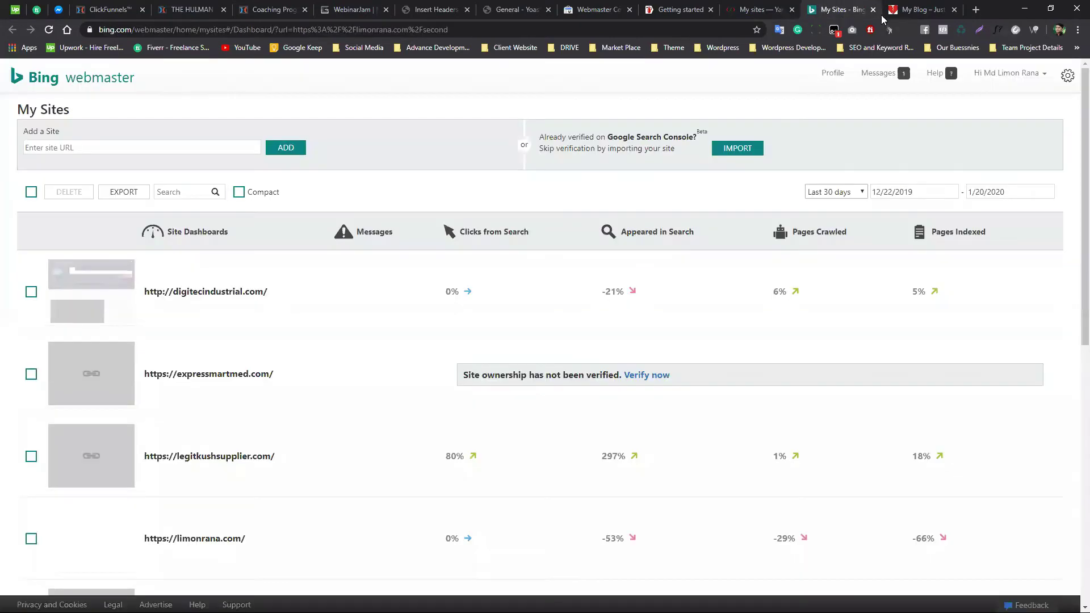
{"action": "left_click", "coordinate": [756, 10]}
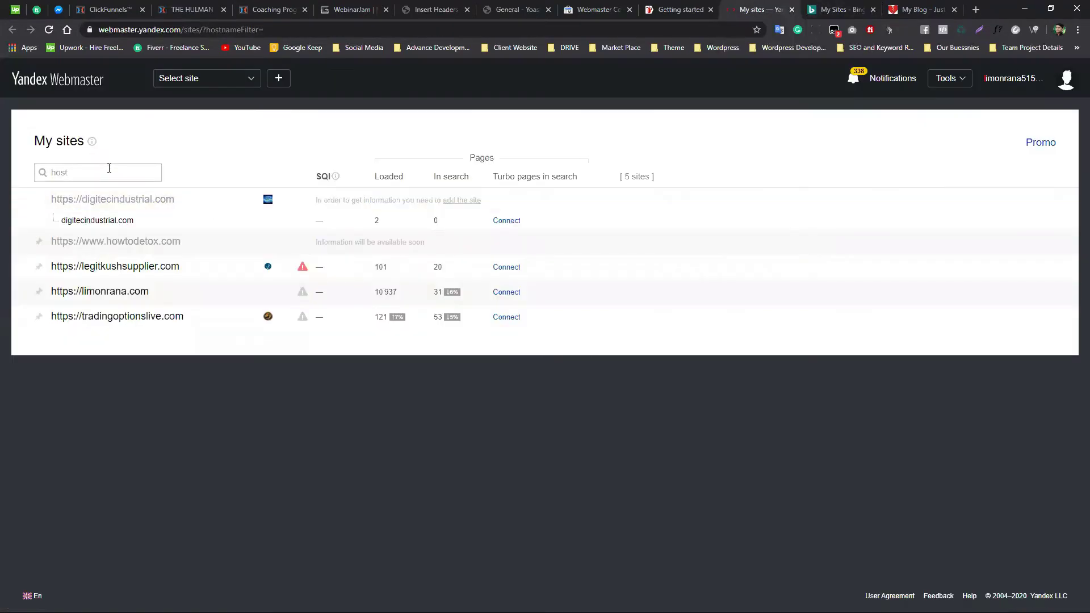
{"action": "left_click", "coordinate": [243, 84]}
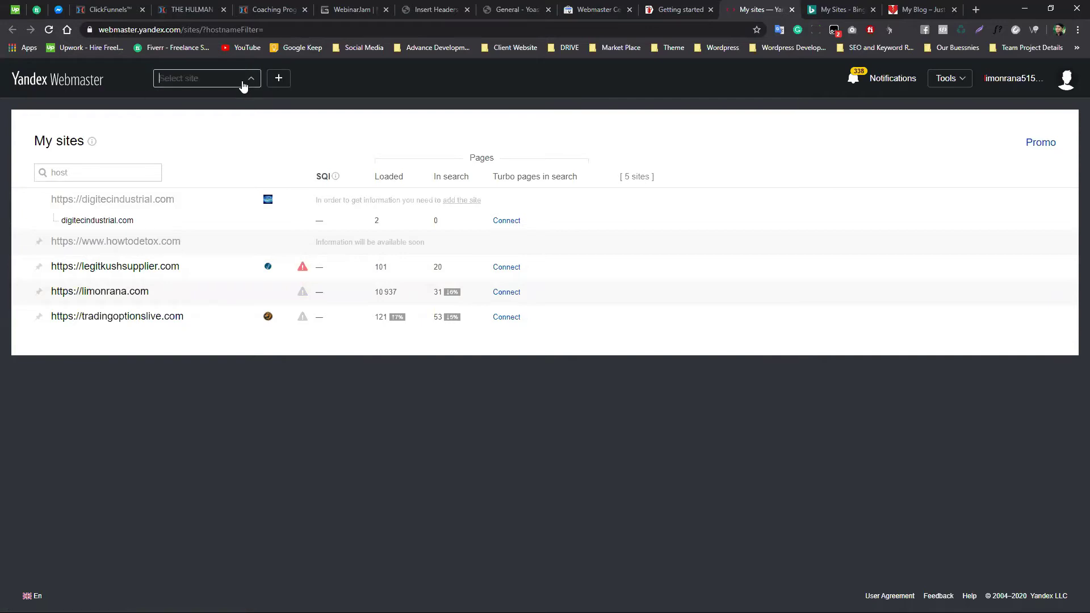
{"action": "left_click", "coordinate": [285, 83]}
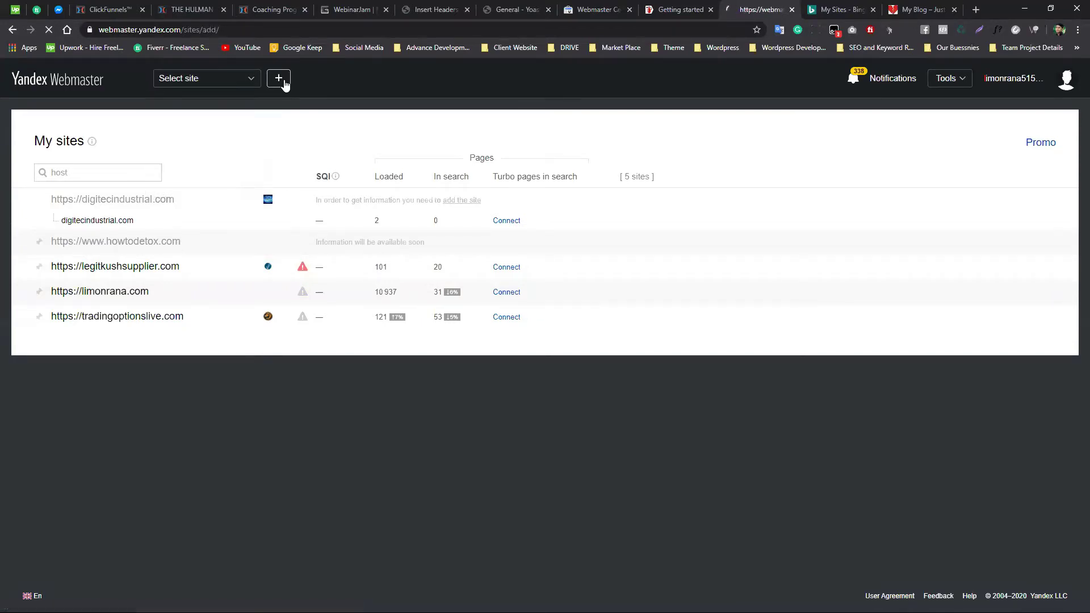
{"action": "left_click", "coordinate": [138, 180]}
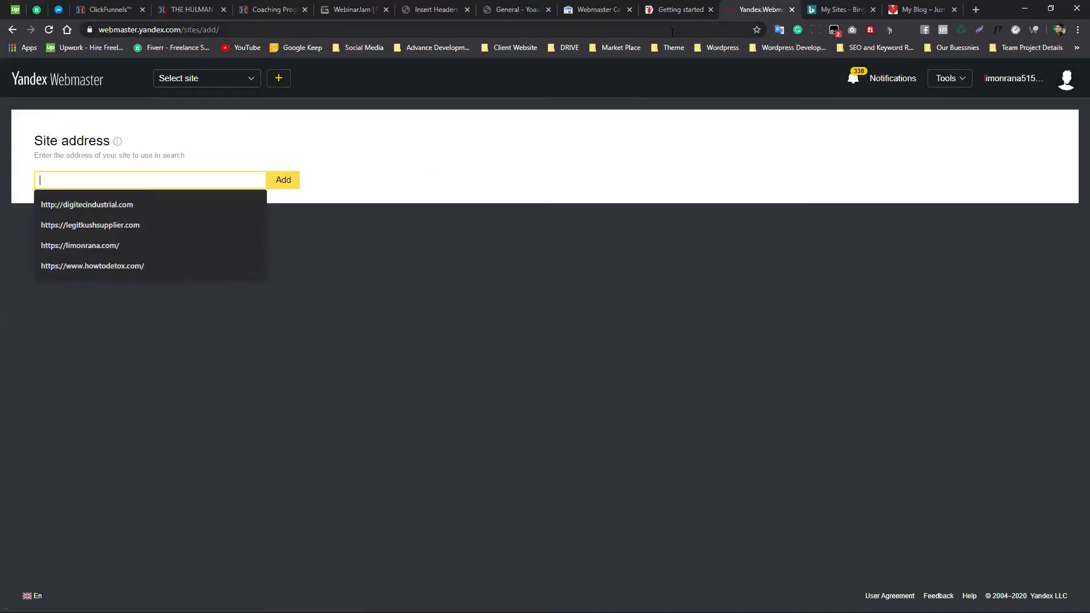
{"action": "left_click", "coordinate": [505, 10]}
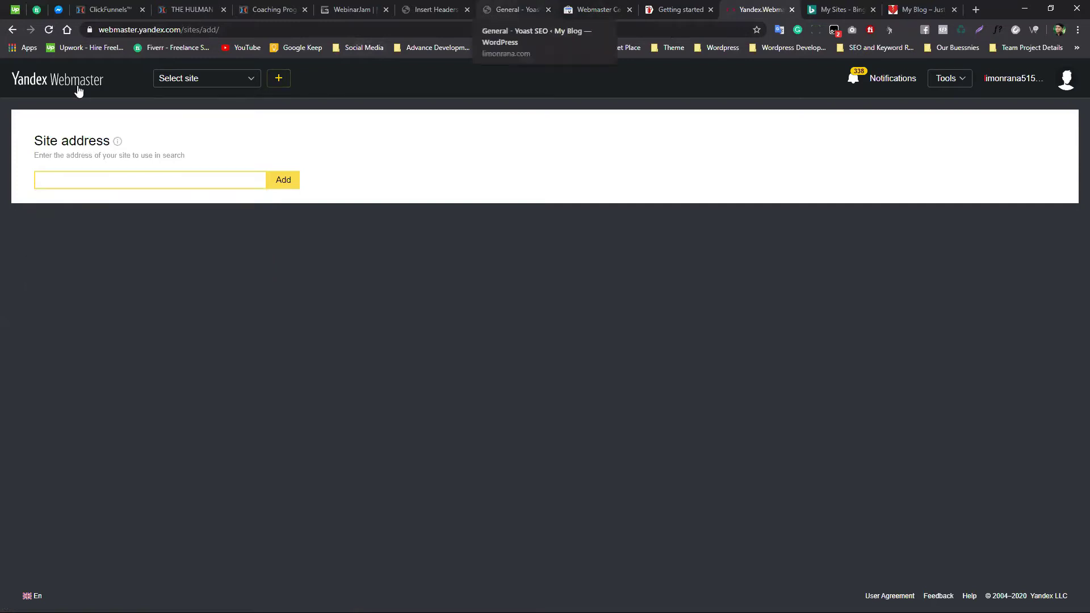
{"action": "left_click_drag", "start_coordinate": [182, 29], "coordinate": [93, 28]}
{"action": "key", "text": "ctrl+c"}
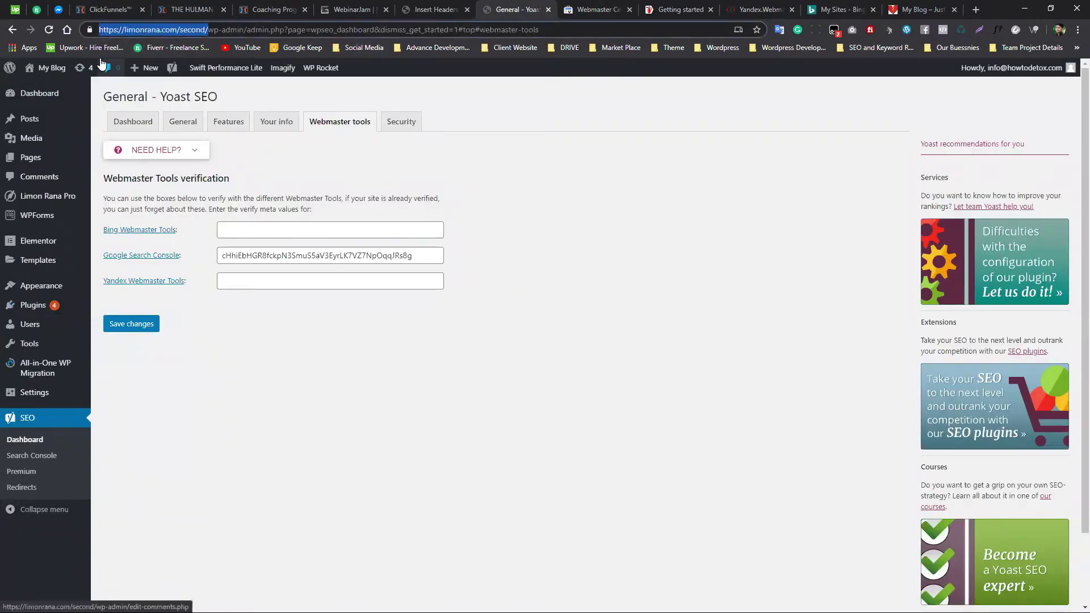
{"action": "left_click", "coordinate": [782, 13]}
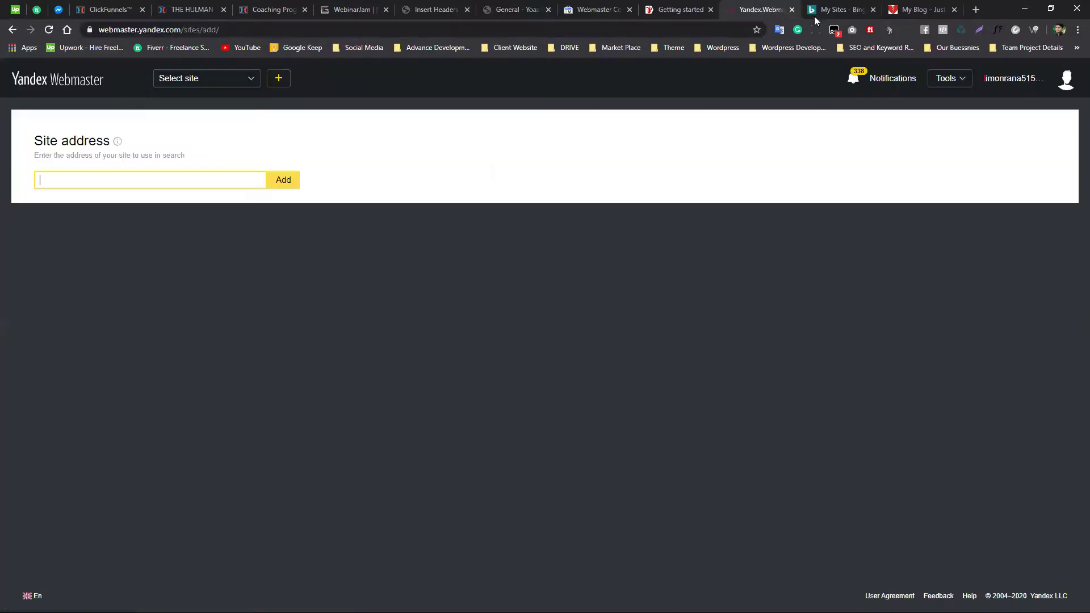
{"action": "key", "text": "ctrl+v"}
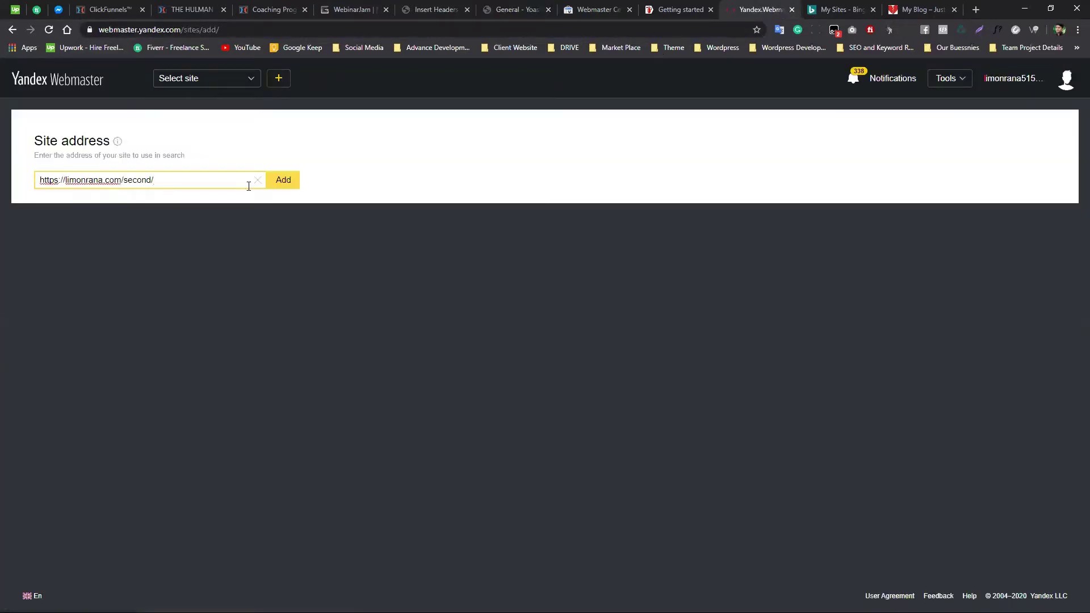
{"action": "left_click", "coordinate": [280, 180]}
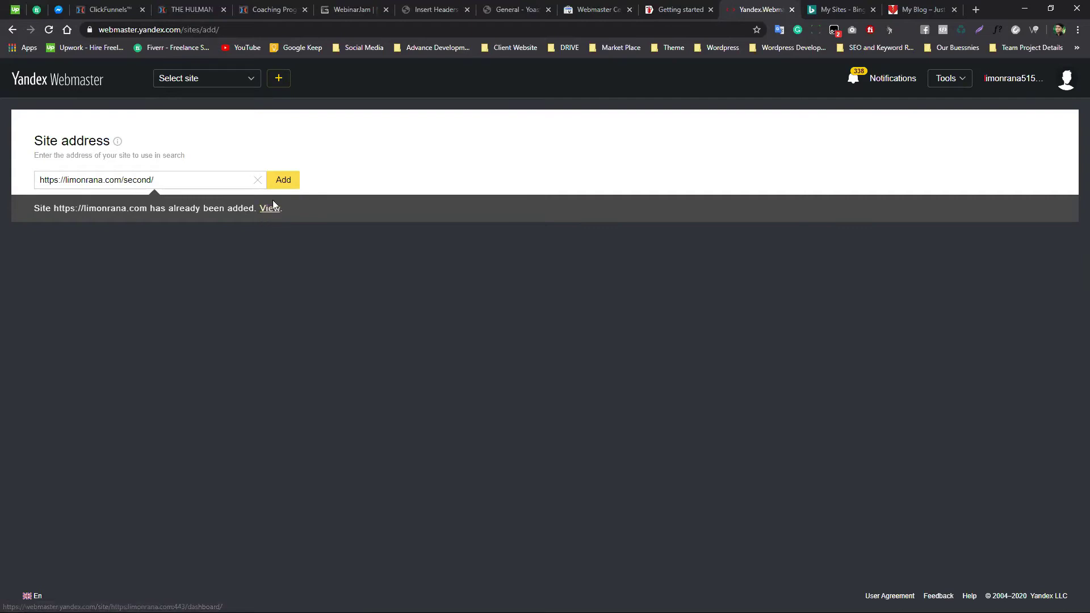
{"action": "left_click", "coordinate": [258, 181]}
{"action": "left_click", "coordinate": [257, 80]}
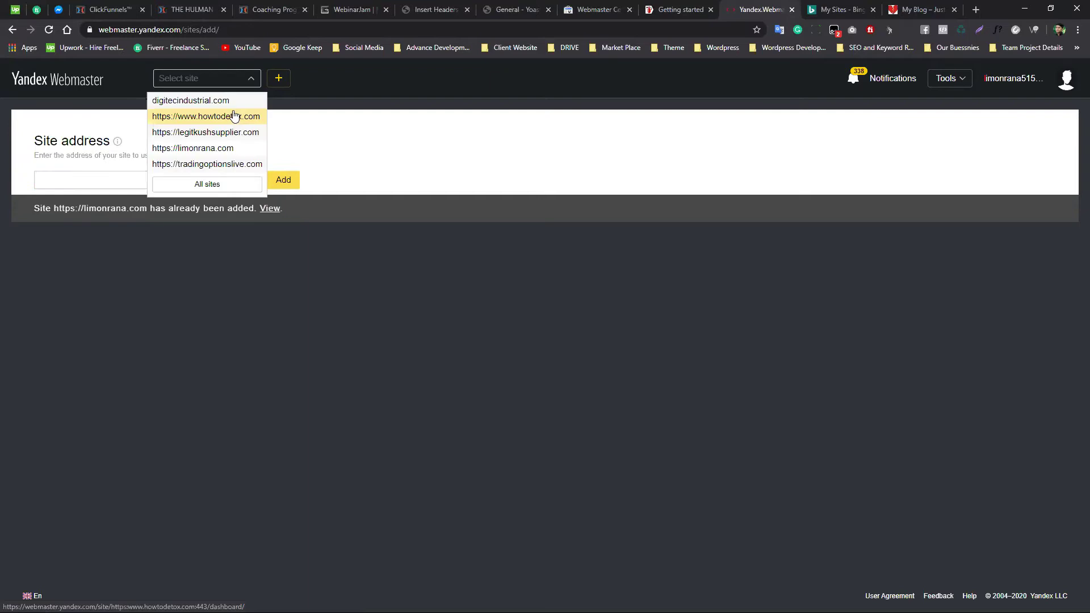
{"action": "left_click", "coordinate": [241, 148]}
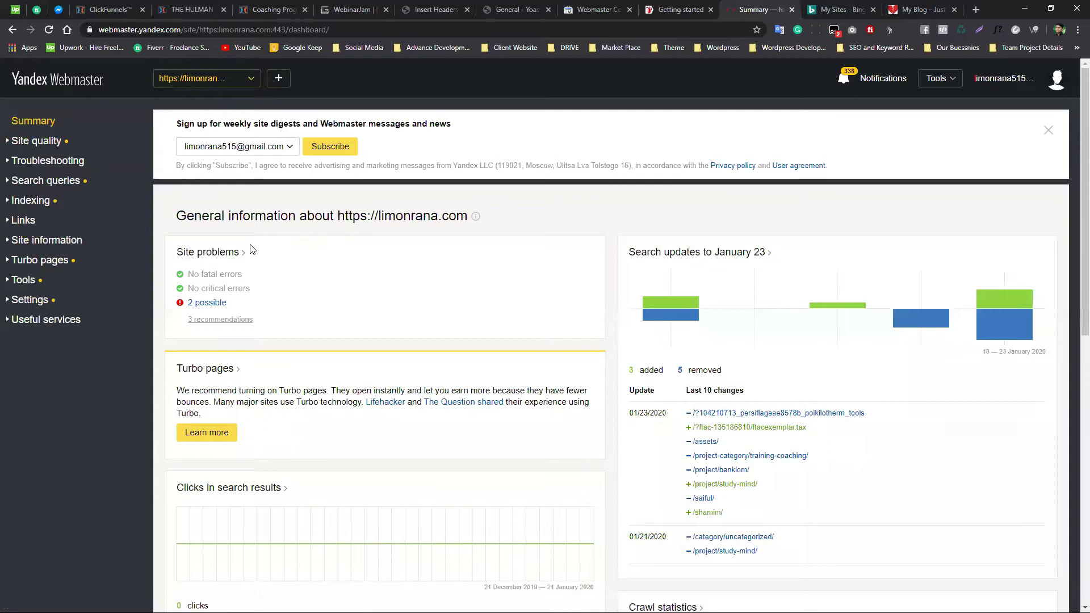
{"action": "scroll", "coordinate": [288, 263], "scroll_direction": "down", "scroll_amount": 4}
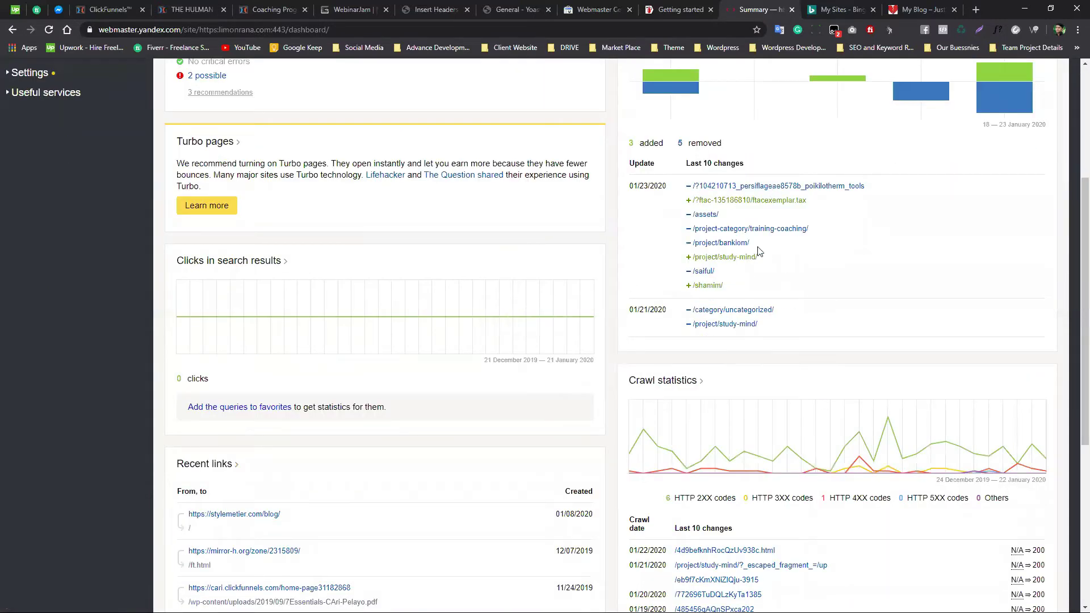
{"action": "scroll", "coordinate": [568, 295], "scroll_direction": "down", "scroll_amount": 6}
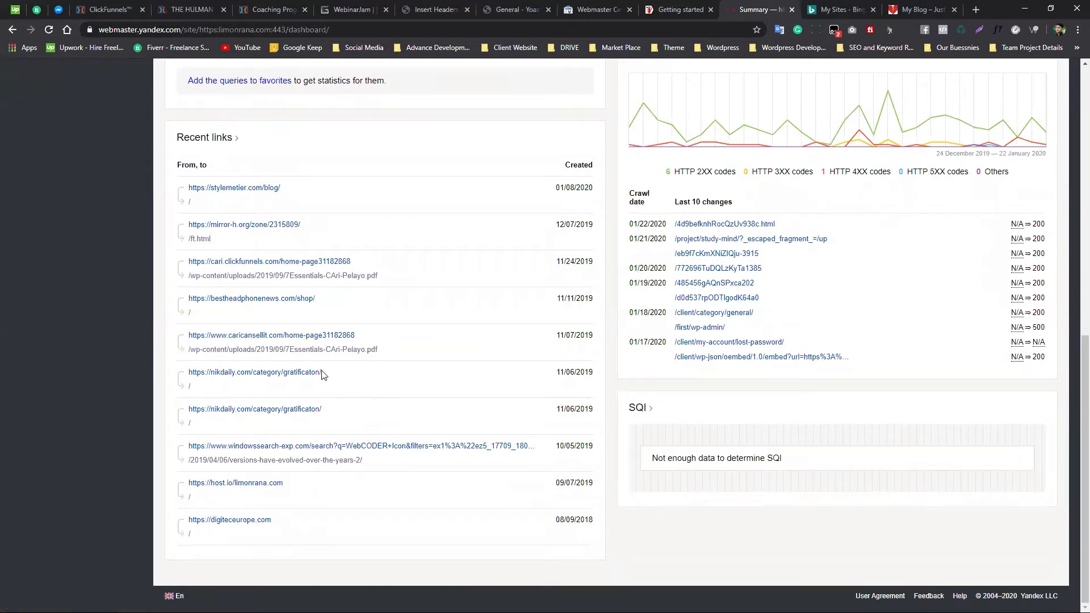
{"action": "scroll", "coordinate": [291, 375], "scroll_direction": "up", "scroll_amount": 15}
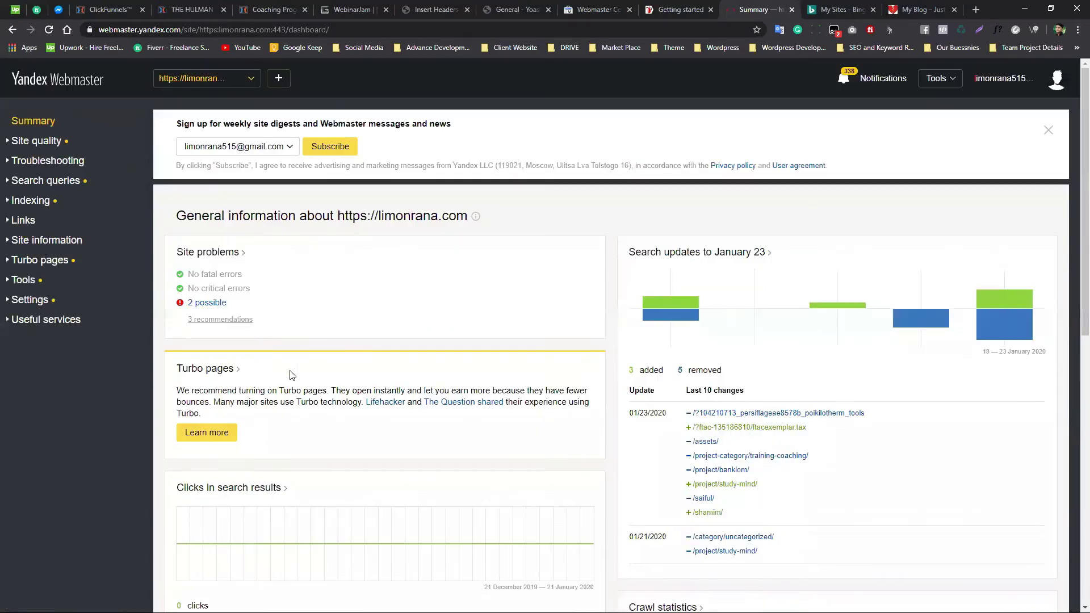
Expand the Links and Site quality sections and examine the recent links, crawl statistics and search updates
{"action": "left_click", "coordinate": [24, 221]}
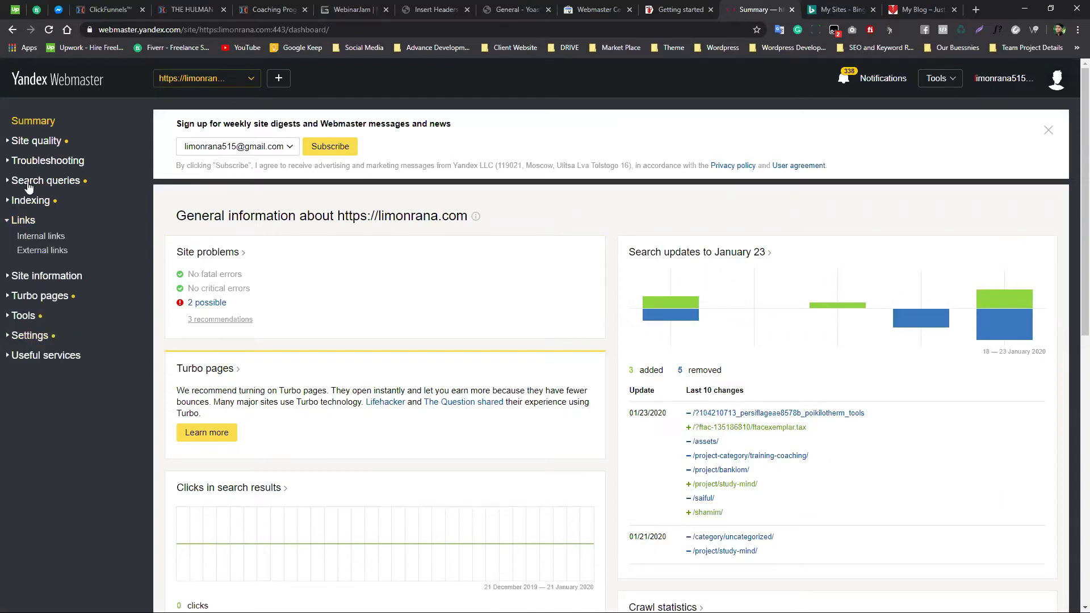
{"action": "left_click", "coordinate": [36, 142]}
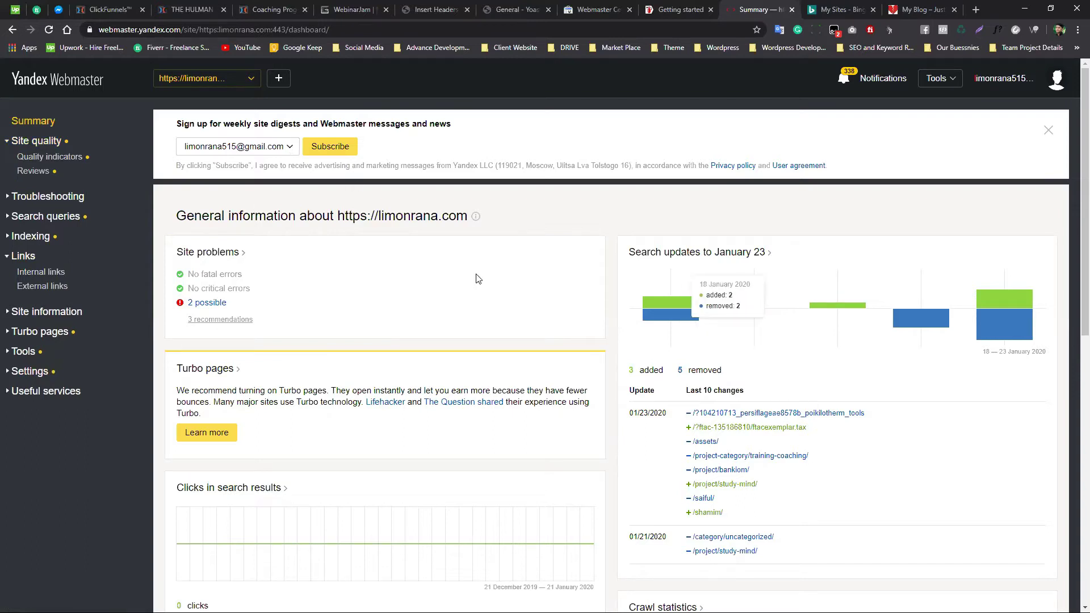
{"action": "scroll", "coordinate": [477, 279], "scroll_direction": "down", "scroll_amount": 4}
{"action": "scroll", "coordinate": [477, 280], "scroll_direction": "down", "scroll_amount": 5}
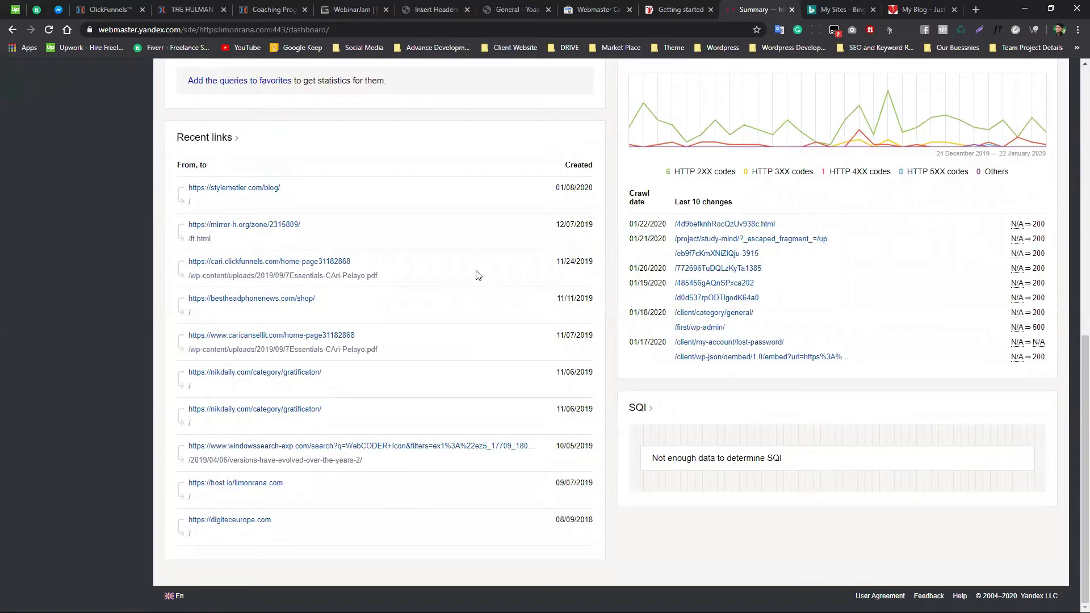
{"action": "scroll", "coordinate": [480, 271], "scroll_direction": "up", "scroll_amount": 3}
{"action": "scroll", "coordinate": [483, 268], "scroll_direction": "up", "scroll_amount": 5}
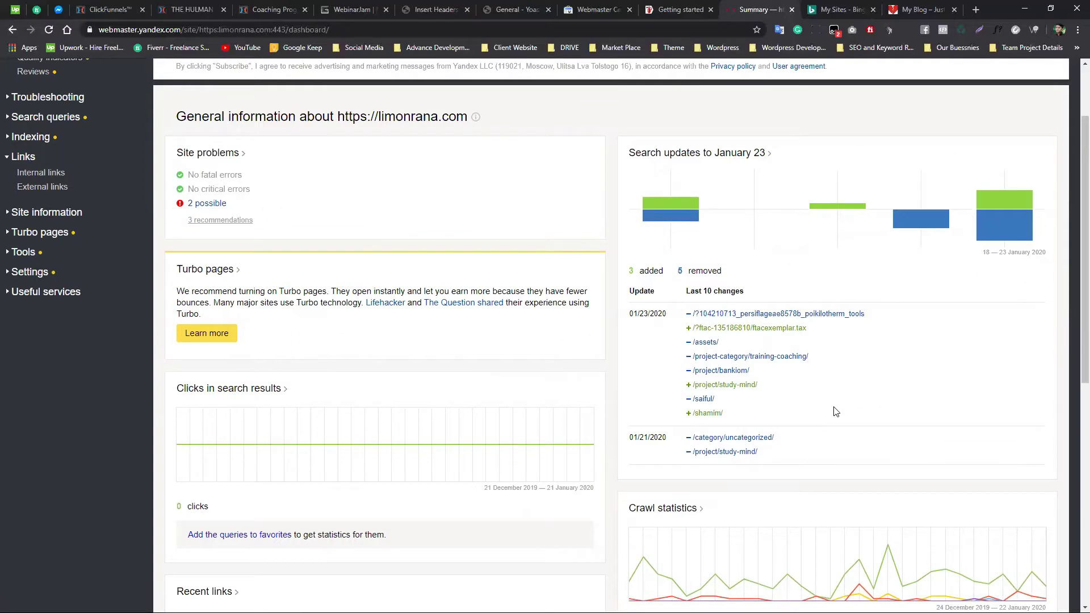
View two of the pages listed under Search updates, including /project/study-mind/, closing each one after a brief look
{"action": "middle_click", "coordinate": [713, 418]}
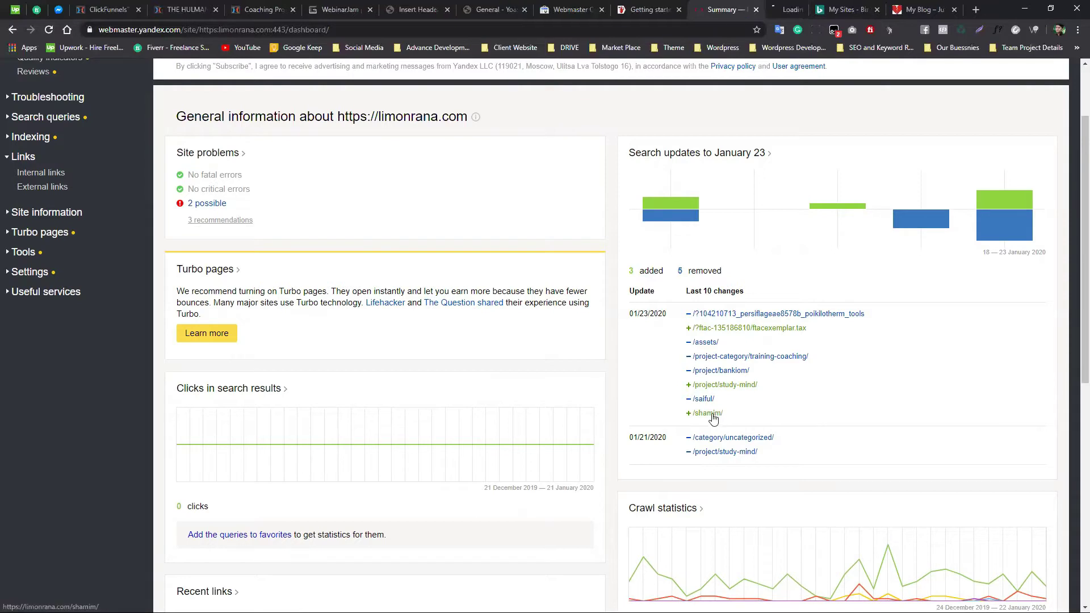
{"action": "left_click", "coordinate": [770, 10]}
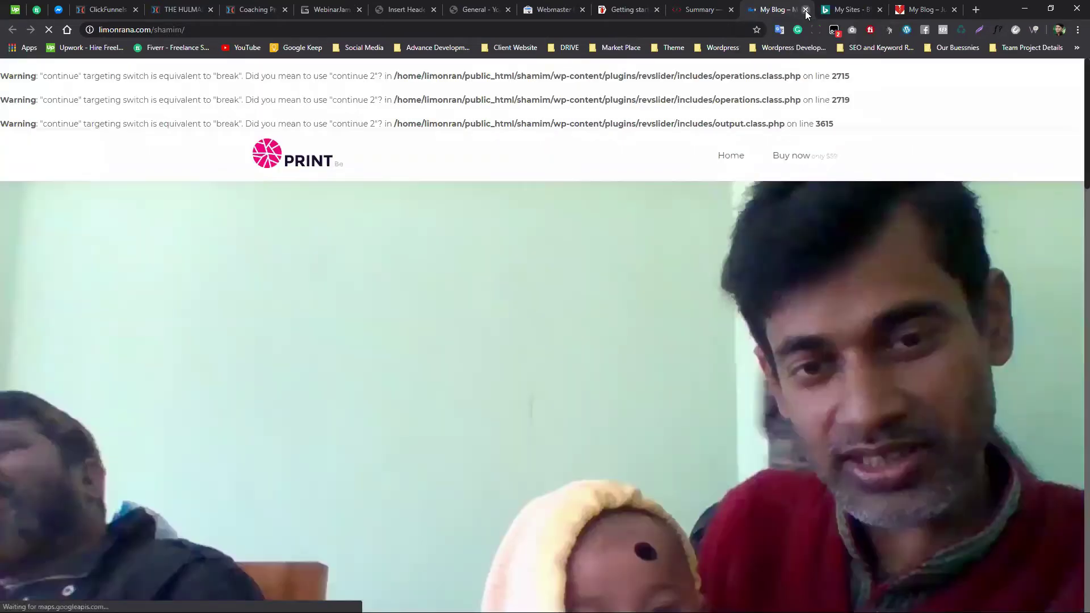
{"action": "left_click", "coordinate": [805, 10]}
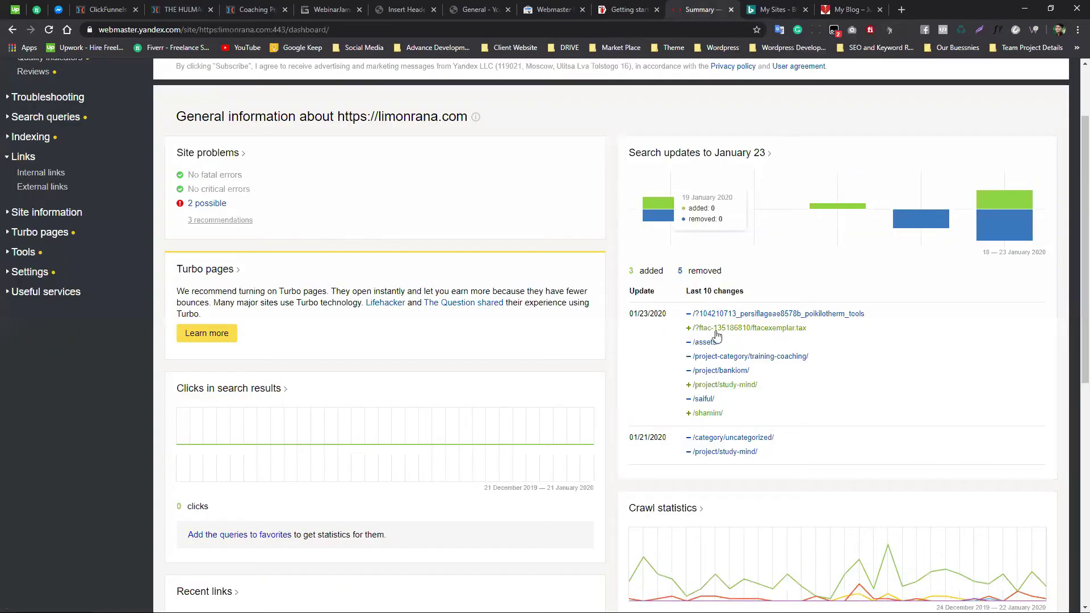
{"action": "left_click", "coordinate": [726, 454]}
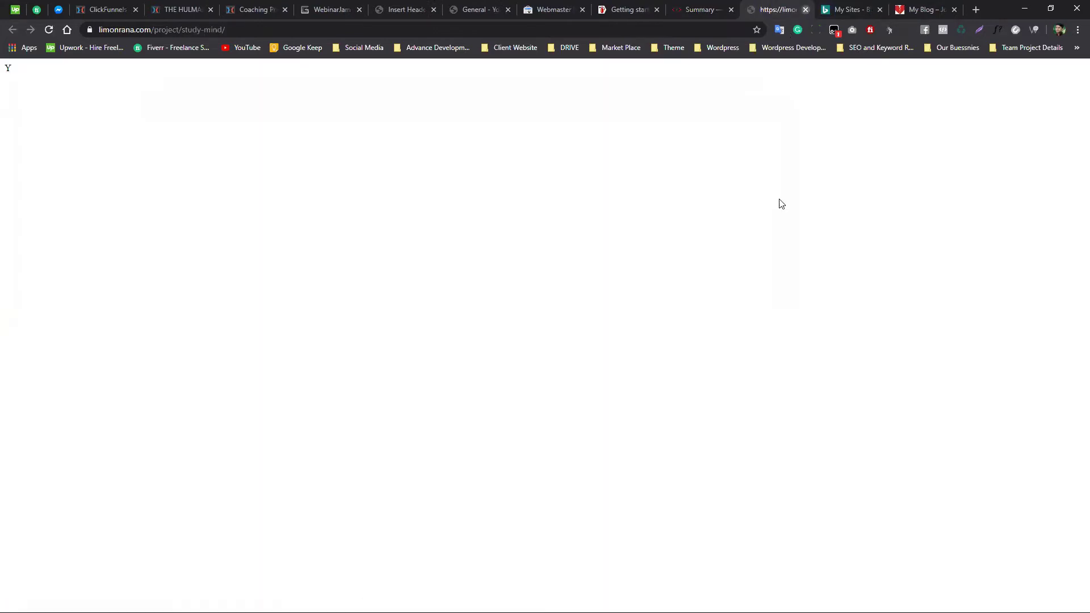
{"action": "key", "text": "ctrl+w"}
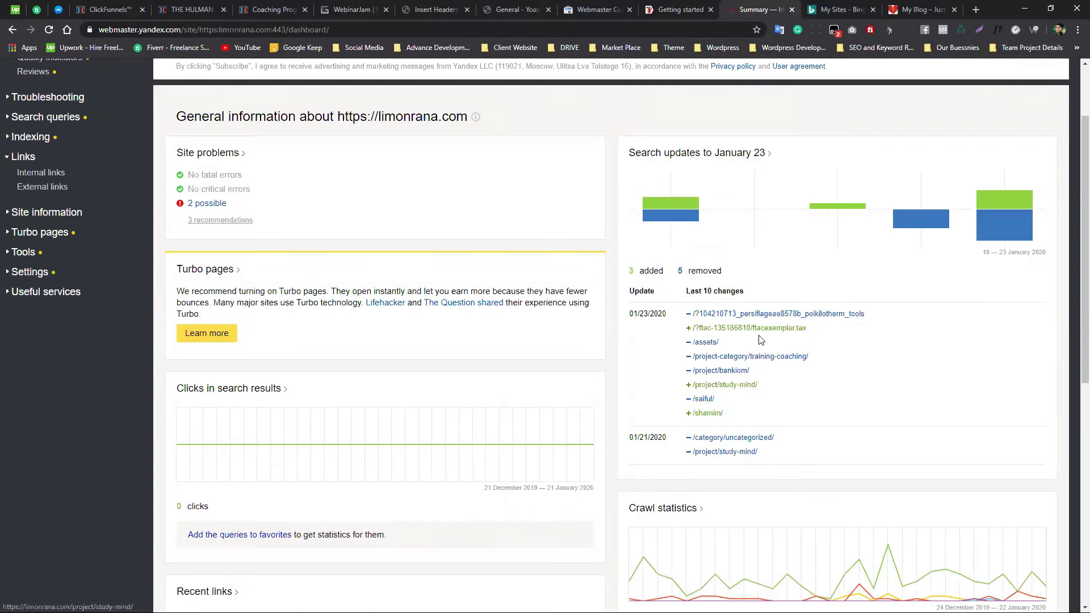
{"action": "scroll", "coordinate": [761, 340], "scroll_direction": "up", "scroll_amount": 3}
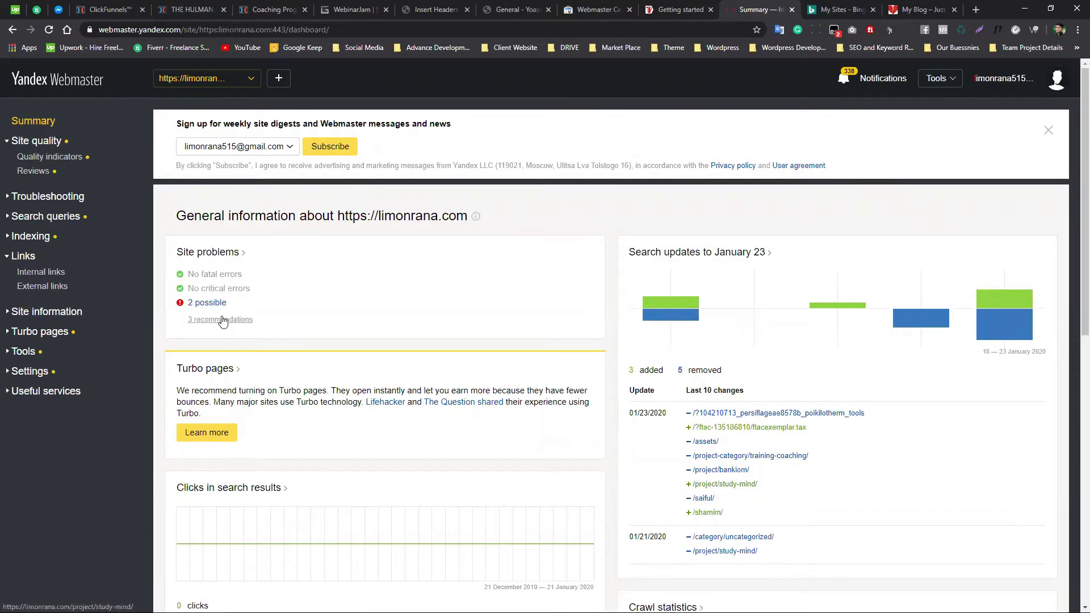
{"action": "left_click", "coordinate": [279, 80]}
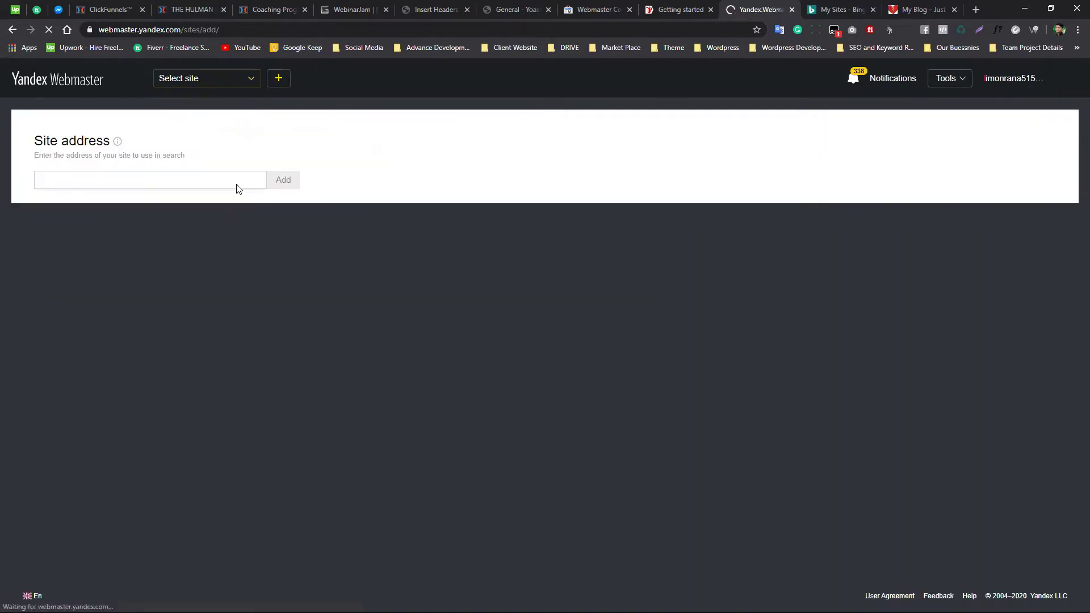
{"action": "left_click", "coordinate": [97, 180]}
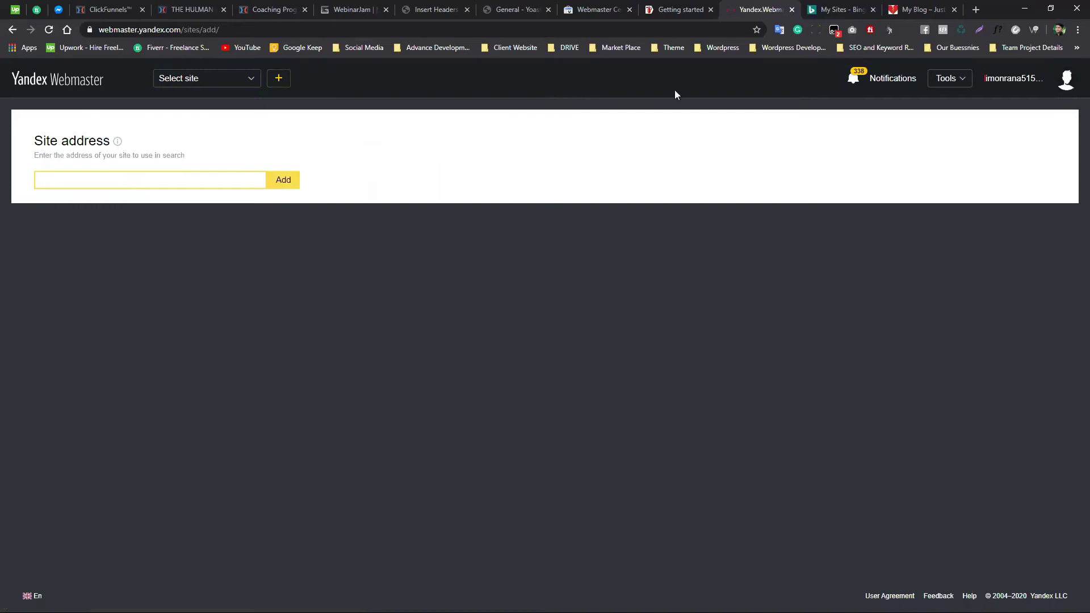
{"action": "left_click", "coordinate": [186, 177]}
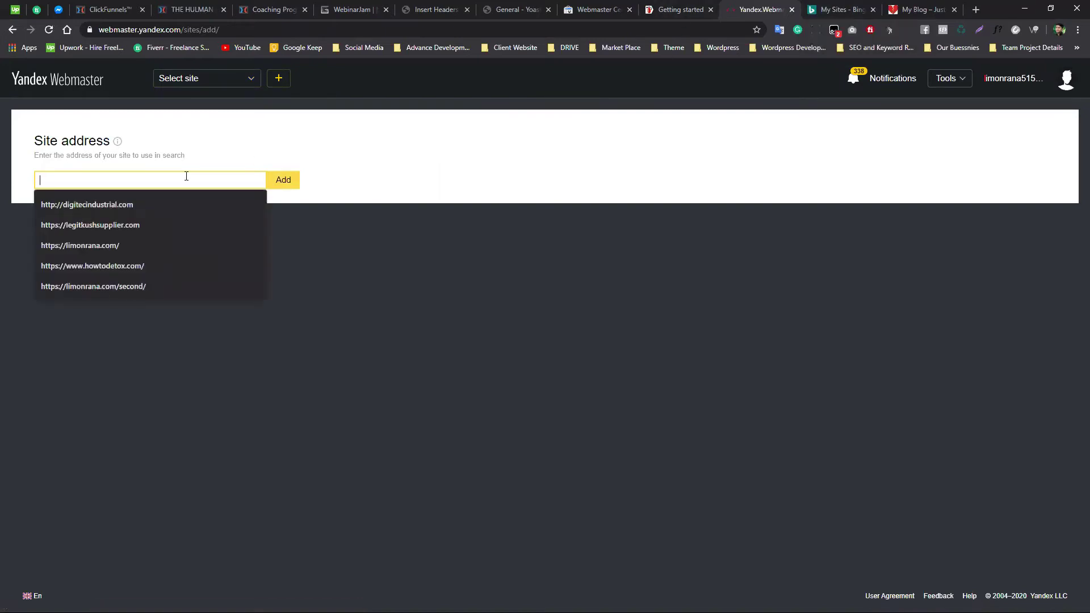
{"action": "left_click", "coordinate": [435, 125]}
{"action": "left_click", "coordinate": [841, 10]}
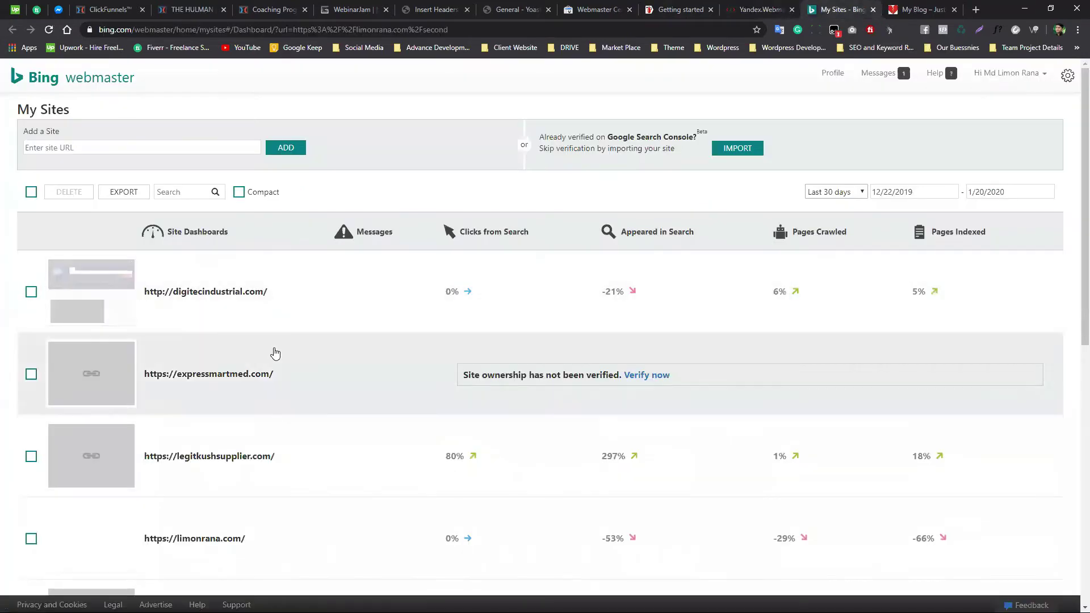
{"action": "left_click", "coordinate": [102, 147]}
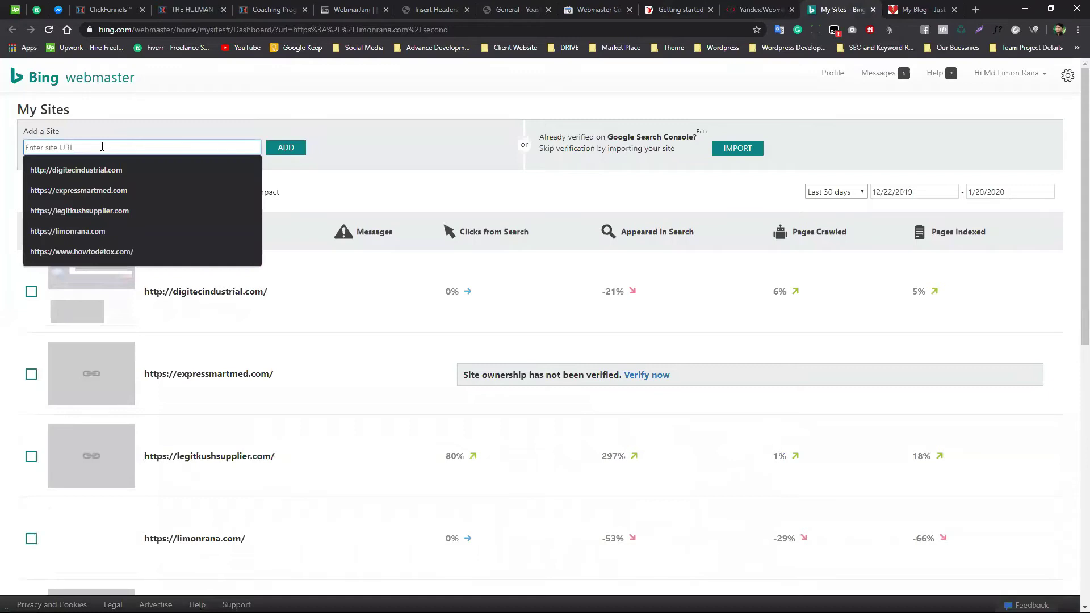
{"action": "type", "text": "https://limonrana.com/second/"}
{"action": "left_click", "coordinate": [286, 148]}
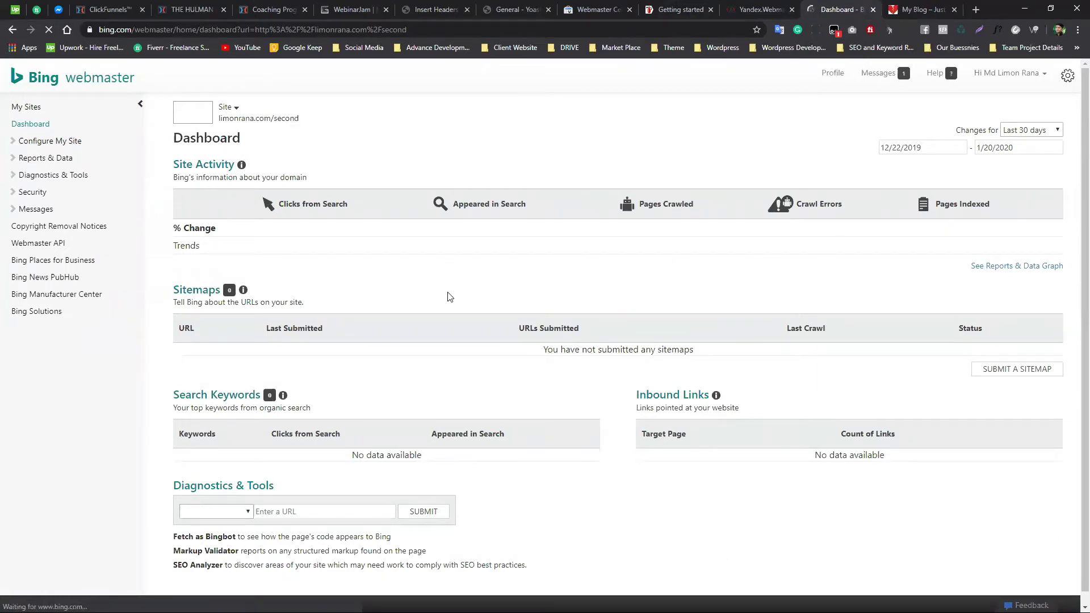
{"action": "scroll", "coordinate": [449, 295], "scroll_direction": "down", "scroll_amount": 1}
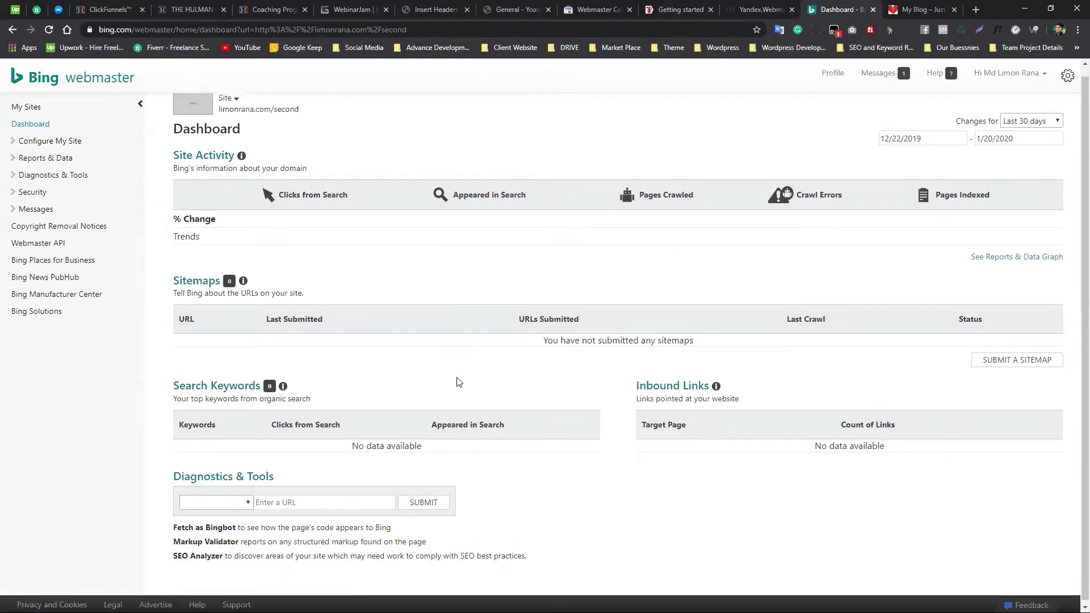
{"action": "scroll", "coordinate": [459, 382], "scroll_direction": "up", "scroll_amount": 1}
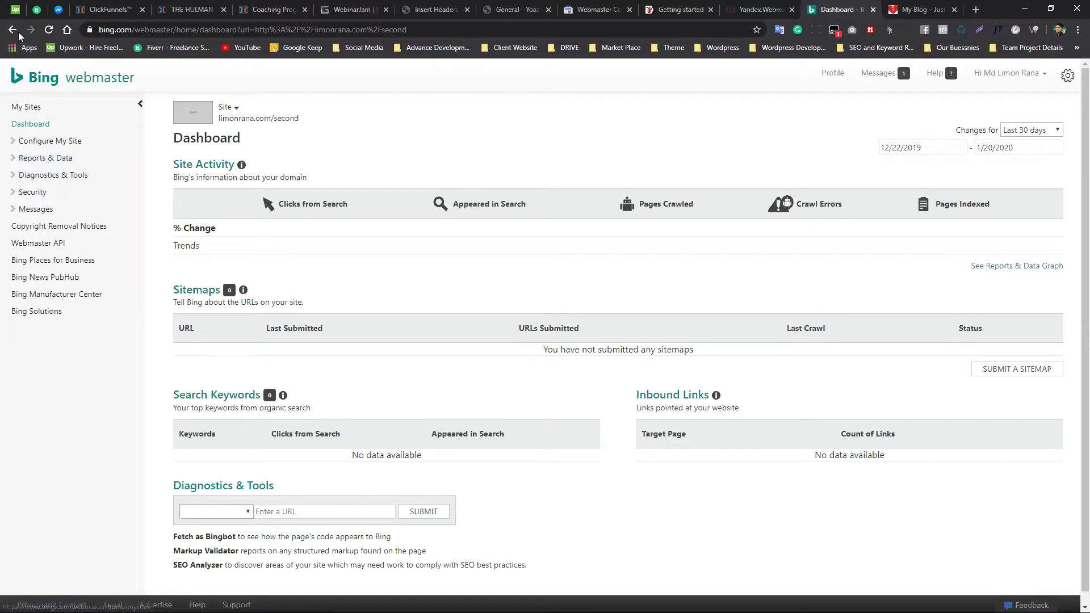
Open the WordPress admin at instockbudsuppliers.com/wp-admin in a new browser tab
{"action": "left_click", "coordinate": [975, 9]}
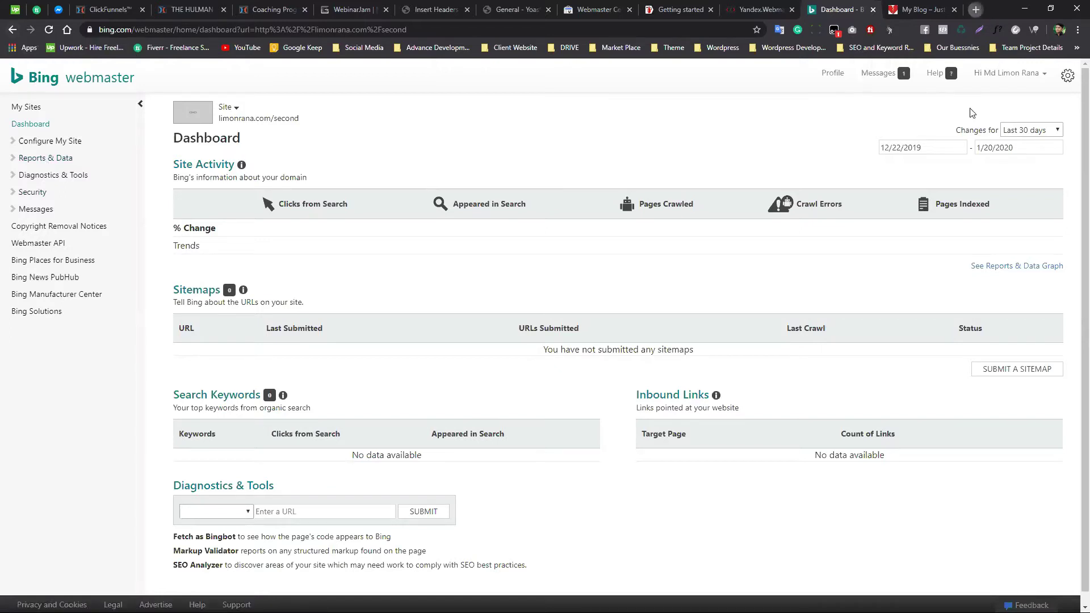
{"action": "type", "text": "instockbudsuppliers.com"}
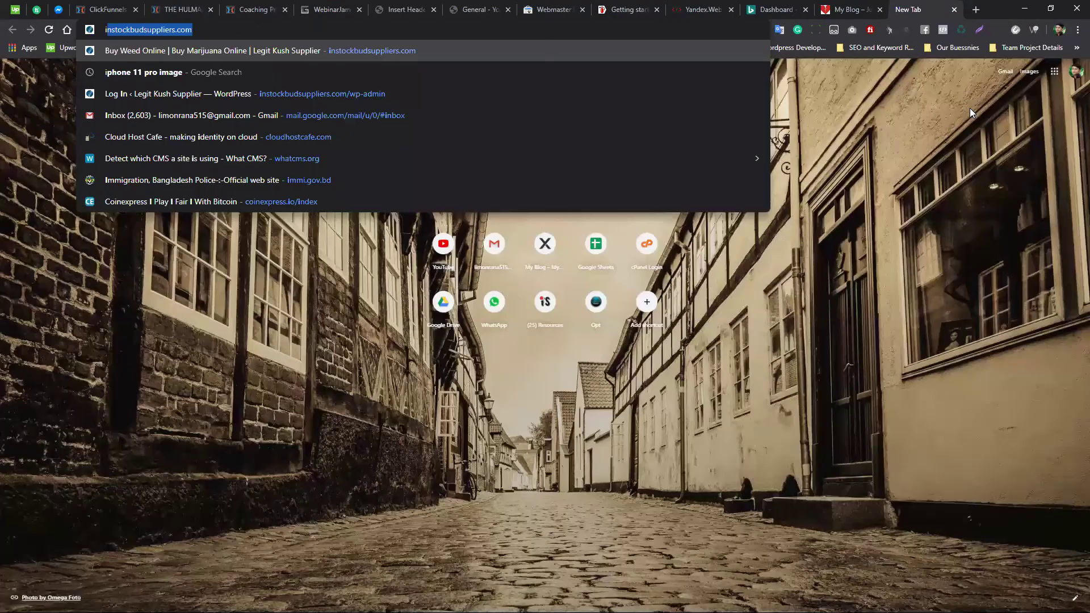
{"action": "type", "text": "/wp-ad"}
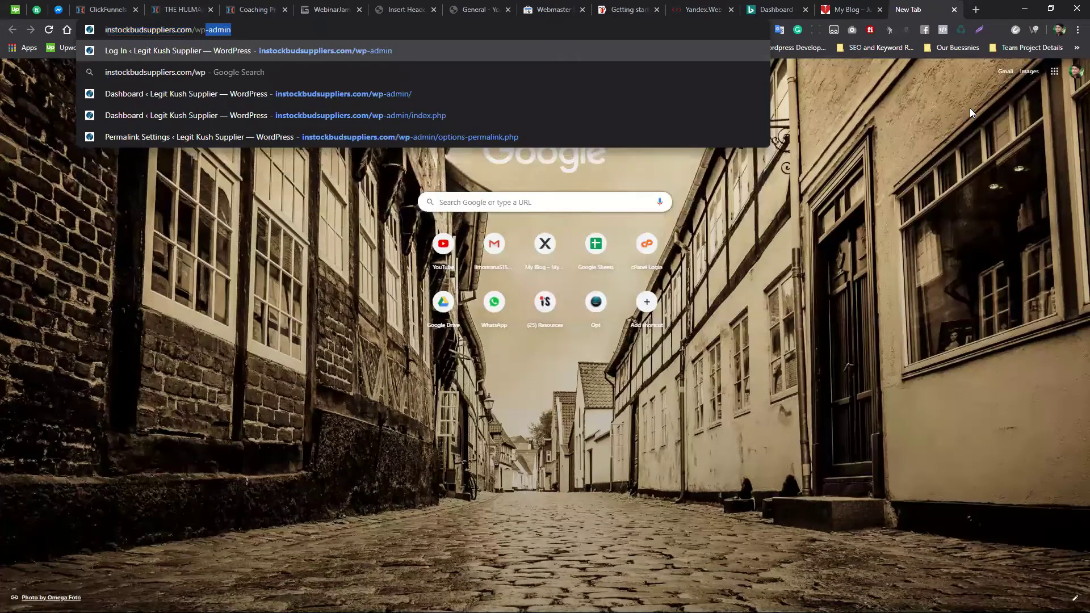
{"action": "type", "text": "min"}
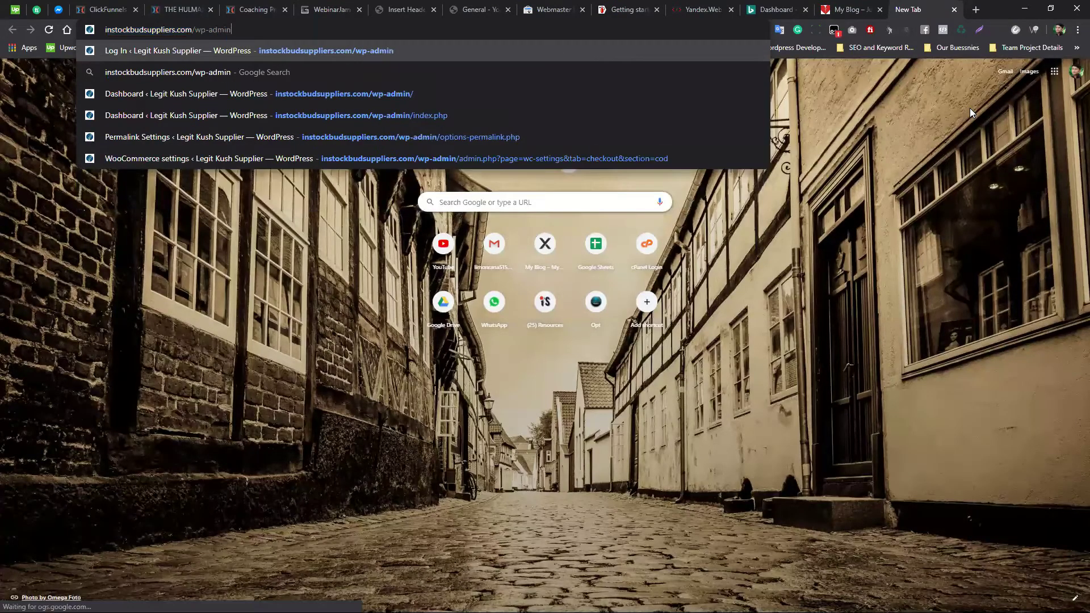
{"action": "key", "text": "Return"}
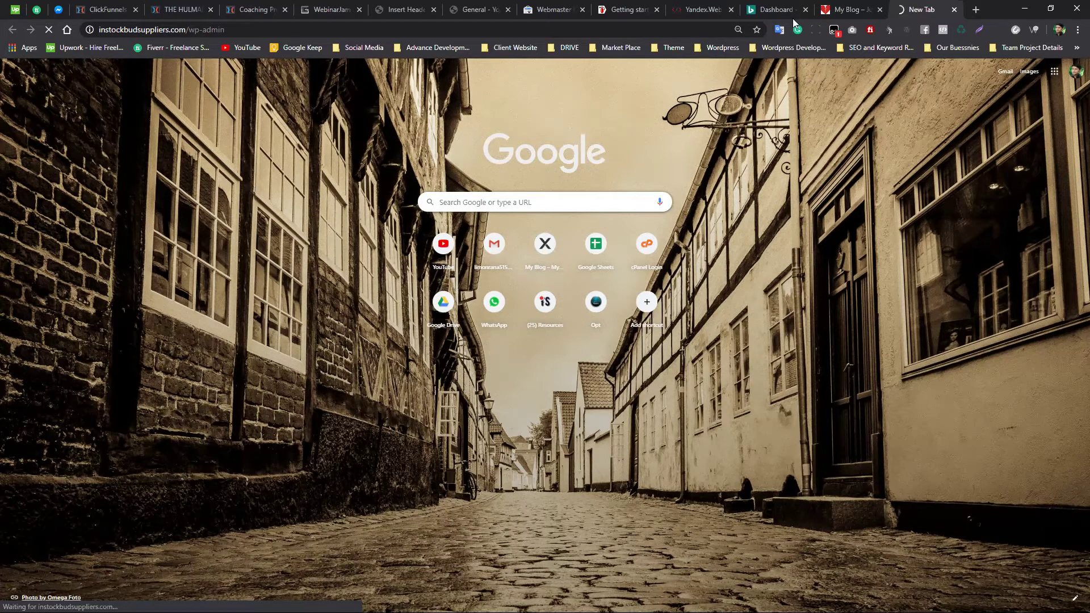
Close the open tabs for Yoast SEO, Insert Headers and Footers, Google Webmaster Central, Yandex Support, Yandex.Webmaster and Bing Webmaster
{"action": "left_click", "coordinate": [689, 11]}
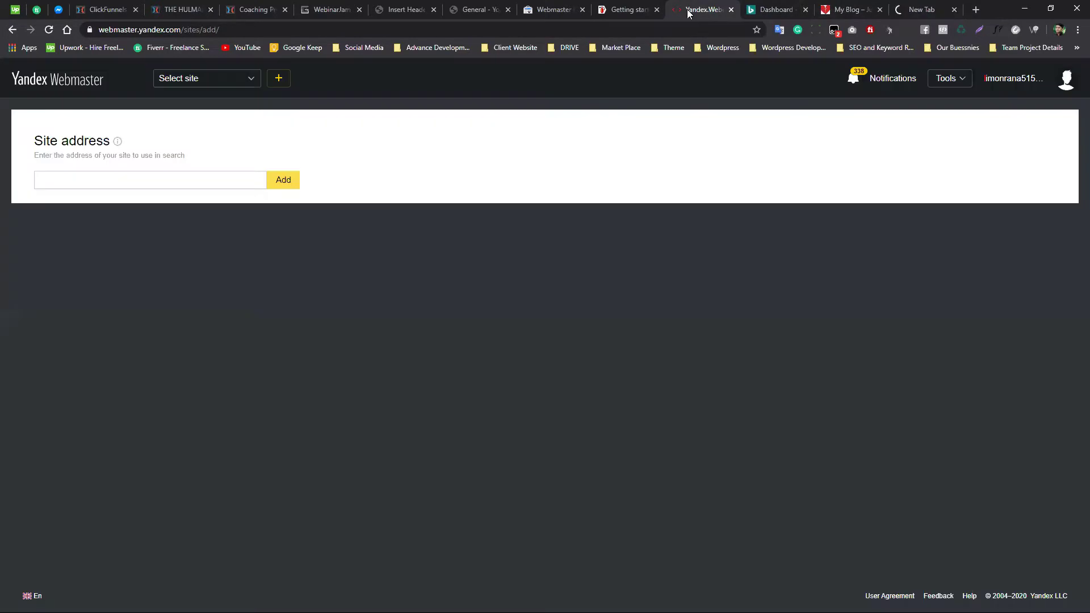
{"action": "left_click", "coordinate": [640, 11]}
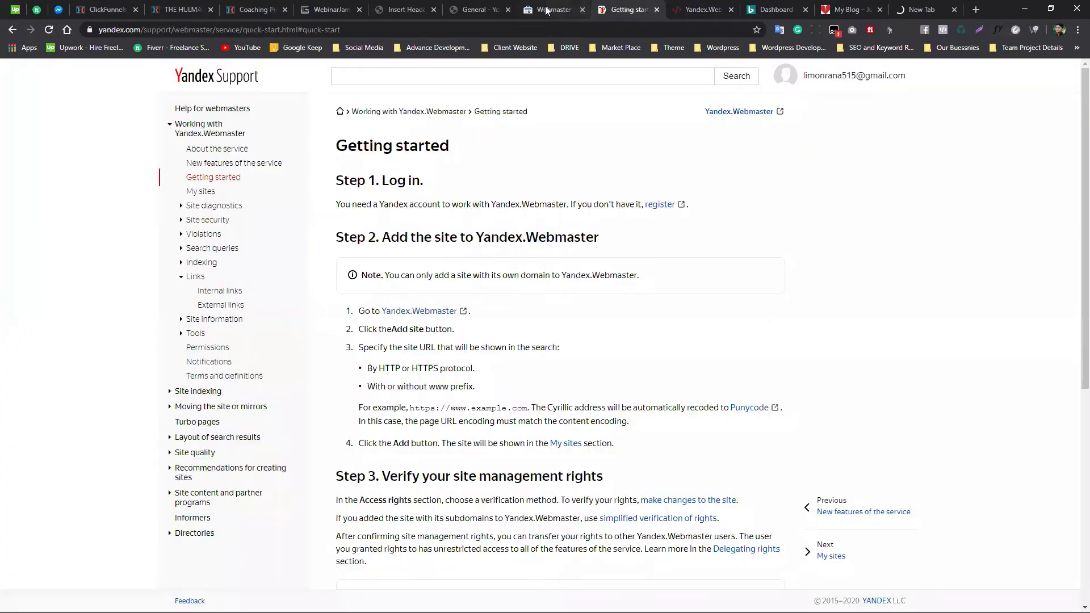
{"action": "left_click", "coordinate": [554, 10]}
{"action": "left_click", "coordinate": [491, 11]}
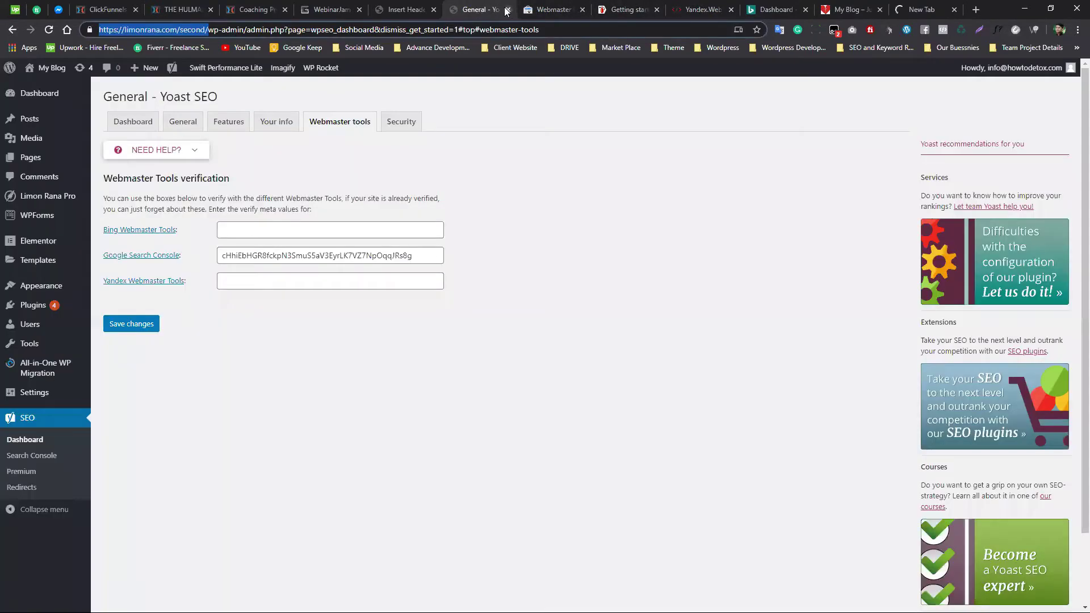
{"action": "key", "text": "ctrl+w"}
{"action": "left_click", "coordinate": [409, 10]}
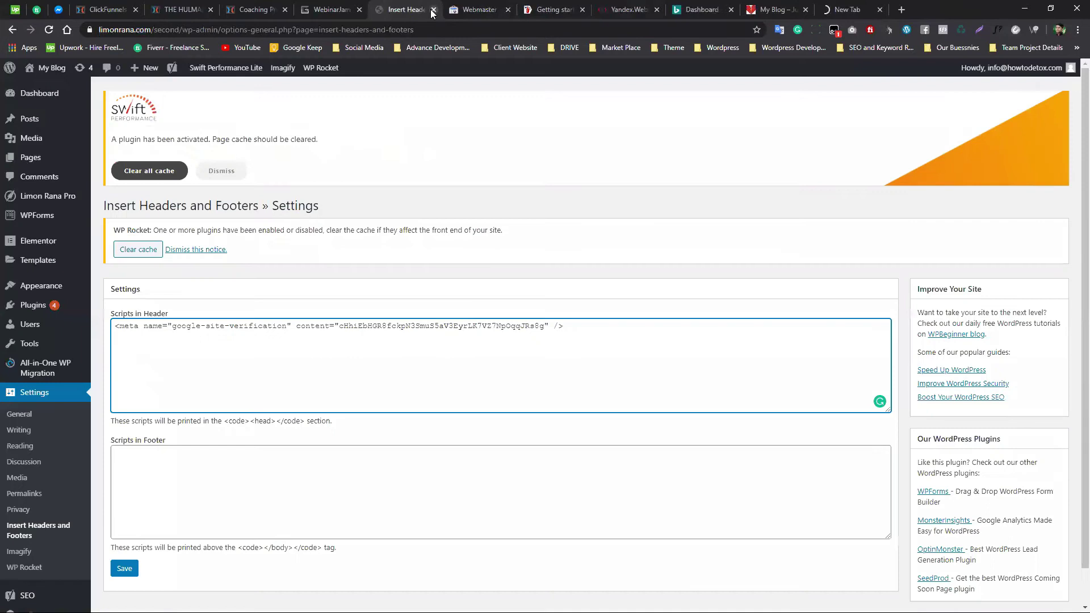
{"action": "left_click", "coordinate": [433, 11]}
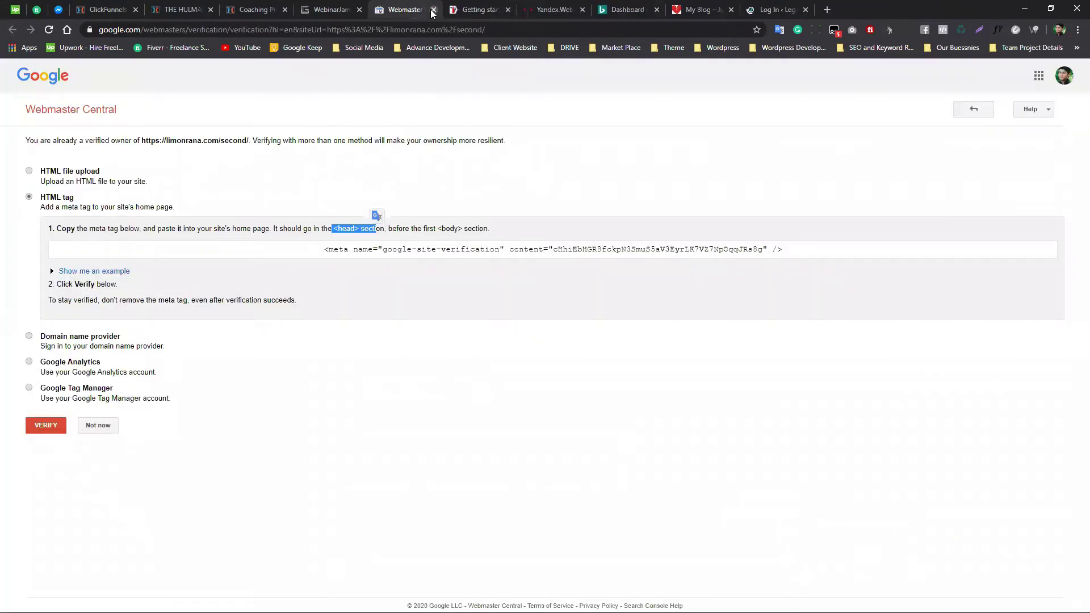
{"action": "left_click", "coordinate": [433, 10]}
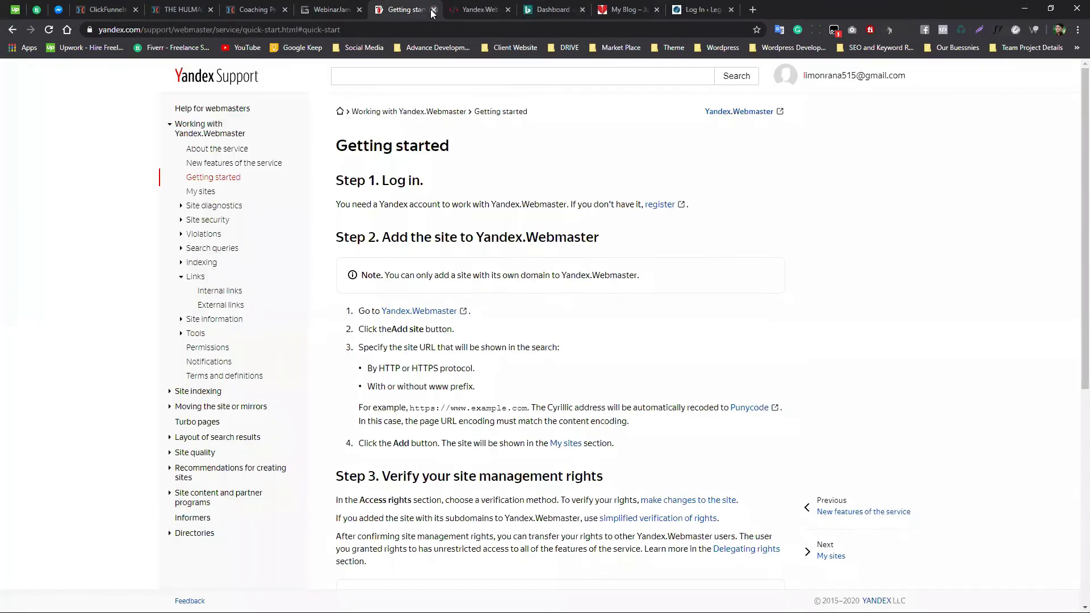
{"action": "left_click", "coordinate": [433, 11]}
{"action": "left_click", "coordinate": [433, 10]}
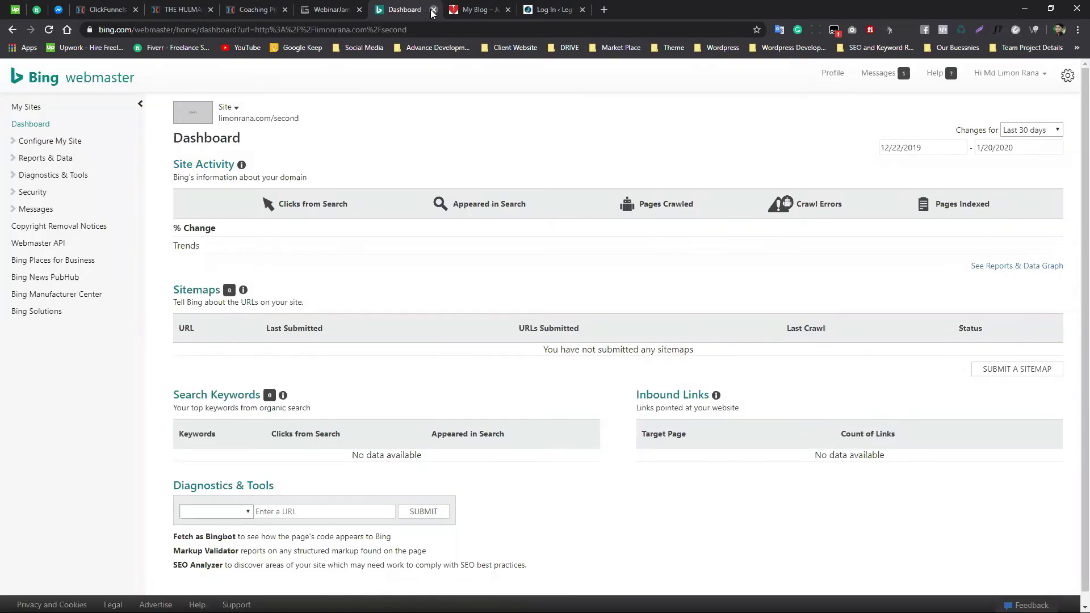
{"action": "left_click", "coordinate": [434, 10]}
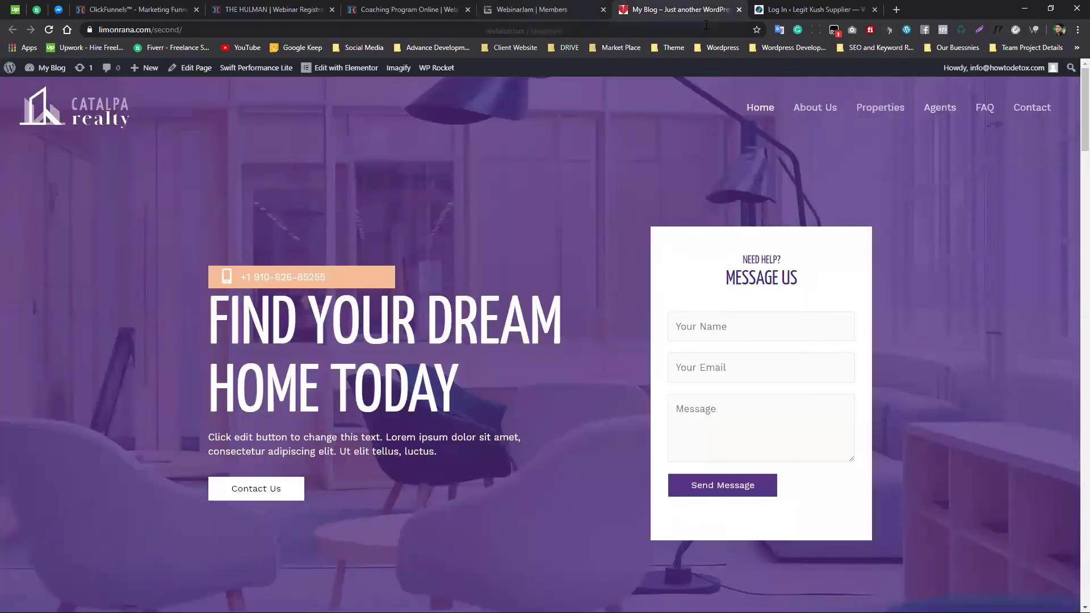
Log in to the Legit Kush Supplier WordPress admin with the saved credentials
{"action": "key", "text": "ctrl+Tab"}
{"action": "left_click", "coordinate": [607, 325]}
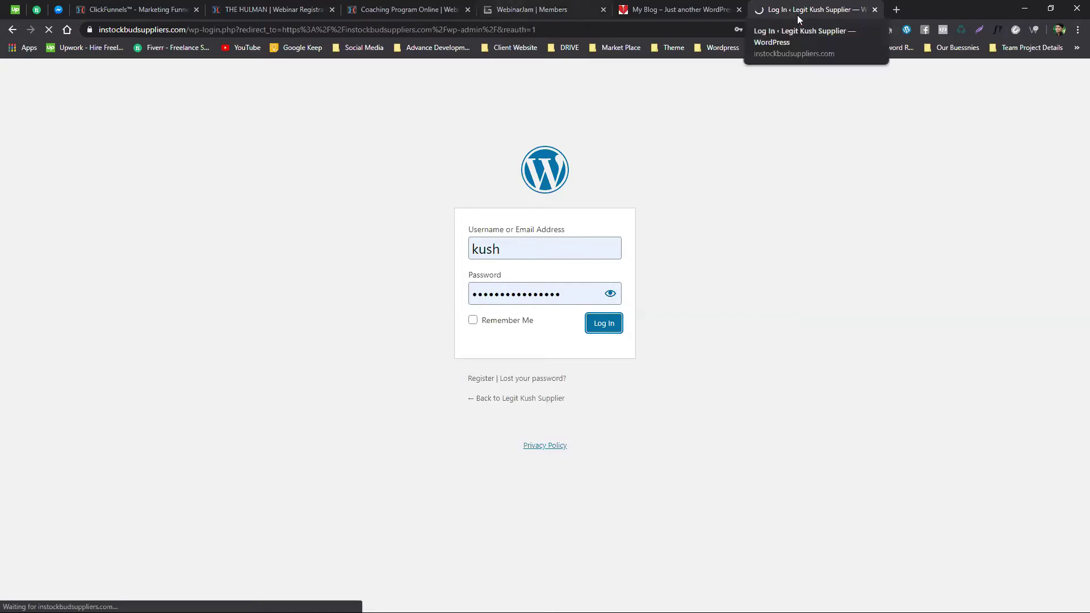
{"action": "left_click", "coordinate": [681, 8]}
{"action": "left_click", "coordinate": [798, 9]}
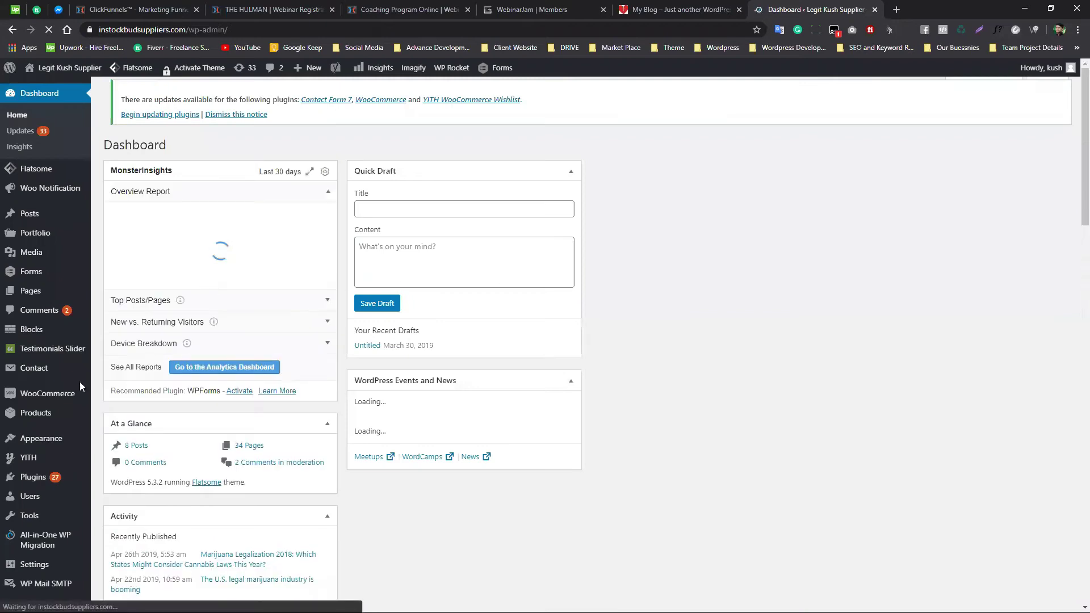
Open the General settings page of the Yoast SEO plugin on the Legit Kush Supplier site
{"action": "scroll", "coordinate": [37, 457], "scroll_direction": "down", "scroll_amount": 5}
{"action": "mouse_move", "coordinate": [55, 562]}
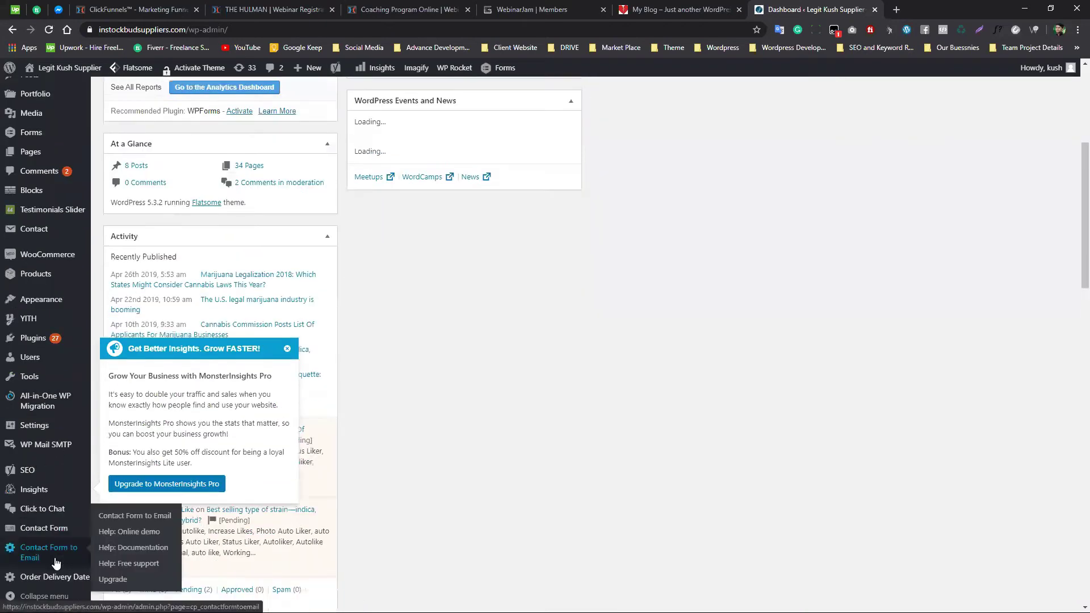
{"action": "mouse_move", "coordinate": [31, 470]}
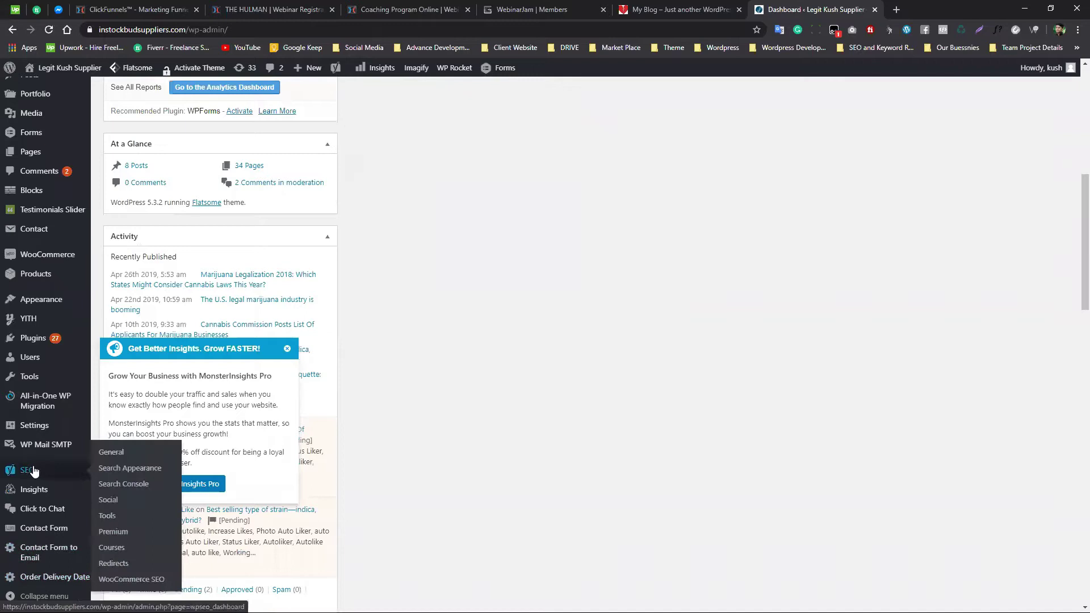
{"action": "left_click", "coordinate": [114, 454]}
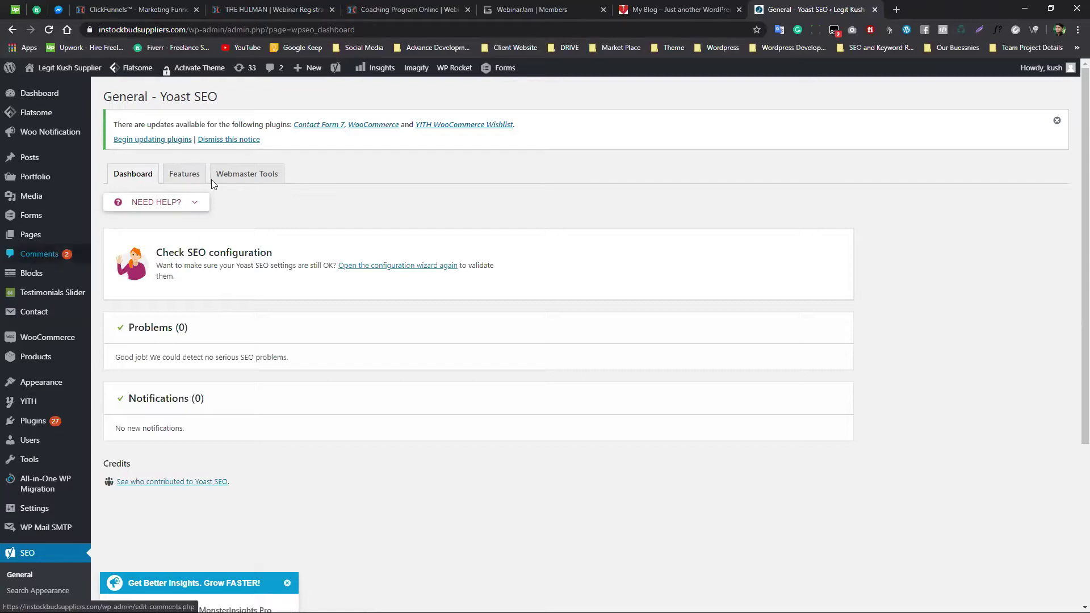
Review the list of Yoast SEO features and their on/off switches
{"action": "left_click", "coordinate": [187, 174]}
{"action": "scroll", "coordinate": [322, 300], "scroll_direction": "down", "scroll_amount": 1}
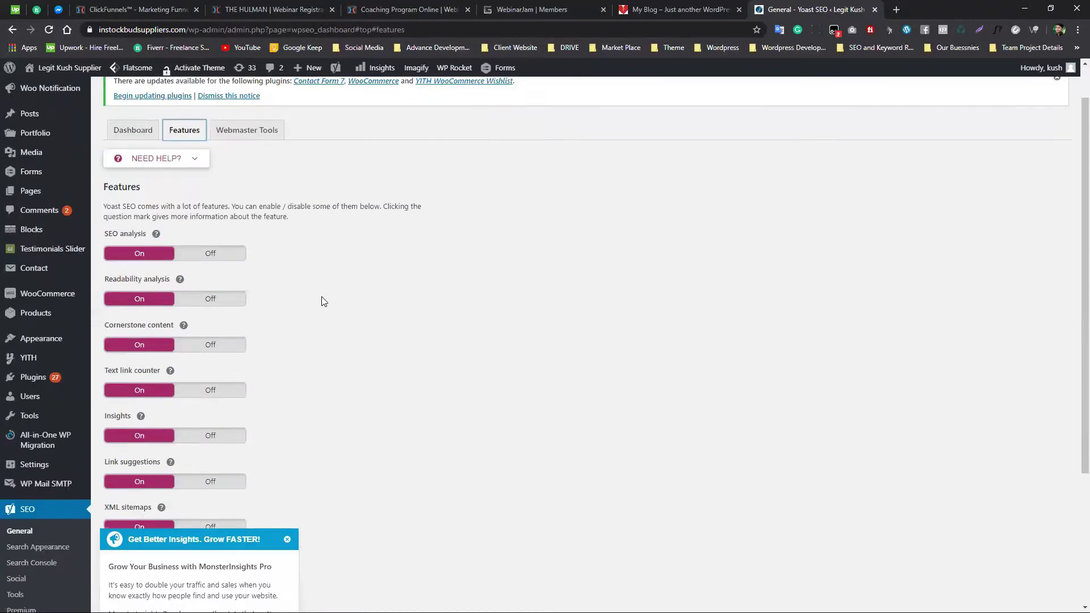
{"action": "scroll", "coordinate": [322, 301], "scroll_direction": "down", "scroll_amount": 2}
{"action": "left_click", "coordinate": [288, 472]}
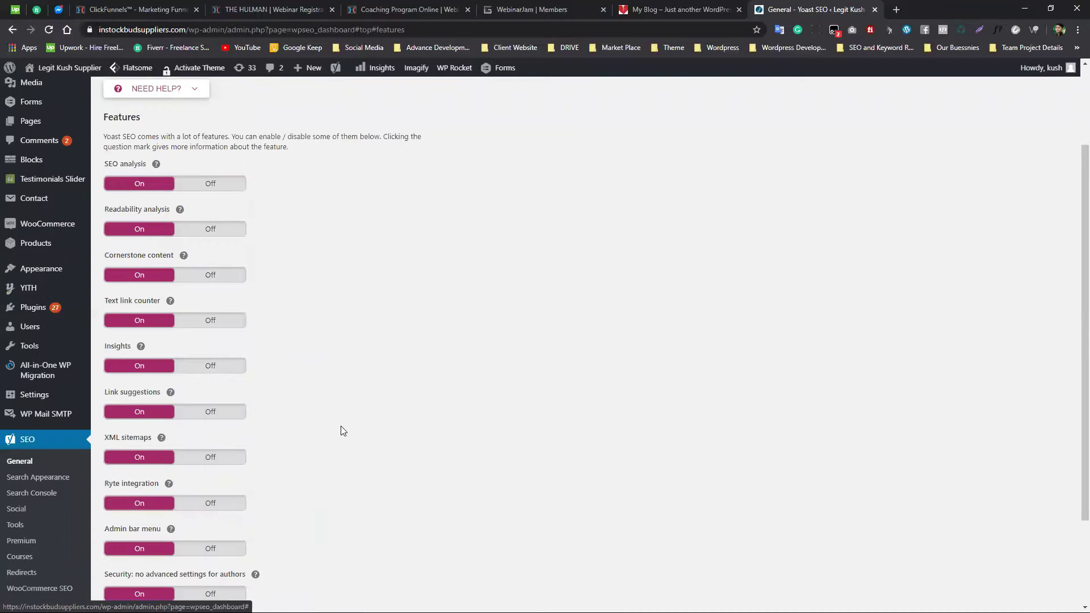
{"action": "scroll", "coordinate": [343, 431], "scroll_direction": "up", "scroll_amount": 2}
{"action": "scroll", "coordinate": [341, 430], "scroll_direction": "down", "scroll_amount": 1}
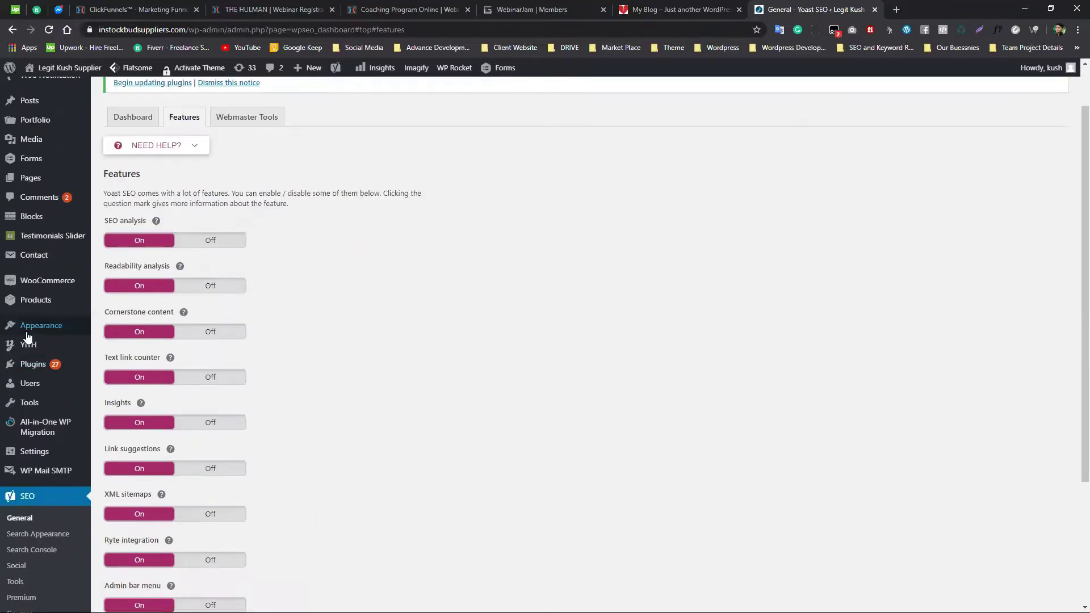
Open the installed plugins list in a new tab and find the Yoast SEO Premium and Yoast SEO: WooCommerce entries
{"action": "middle_click", "coordinate": [122, 368]}
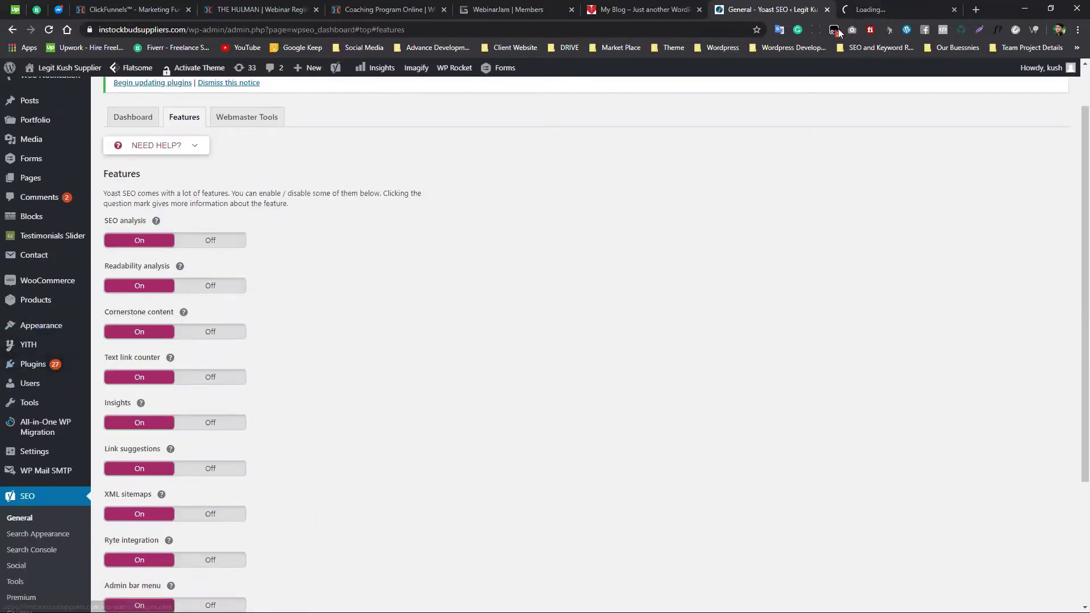
{"action": "left_click", "coordinate": [869, 10]}
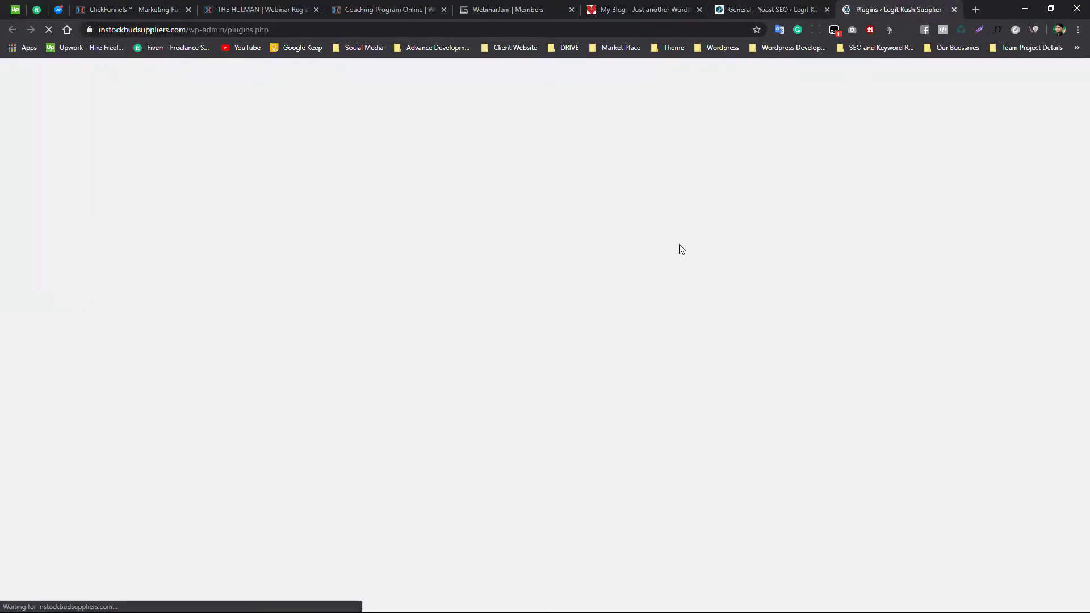
{"action": "scroll", "coordinate": [411, 326], "scroll_direction": "down", "scroll_amount": 2}
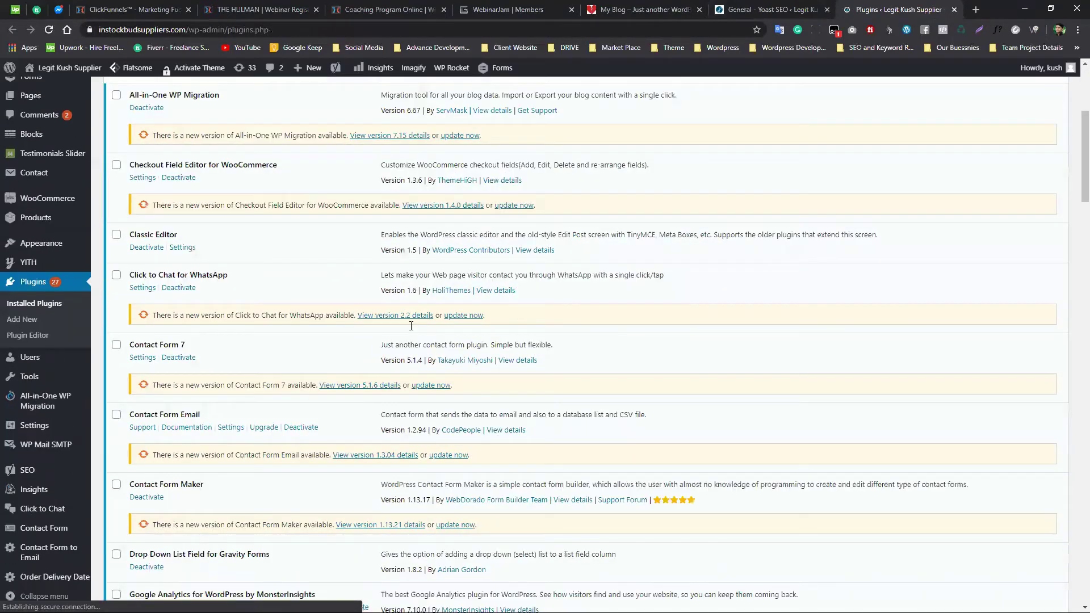
{"action": "scroll", "coordinate": [411, 326], "scroll_direction": "down", "scroll_amount": 15}
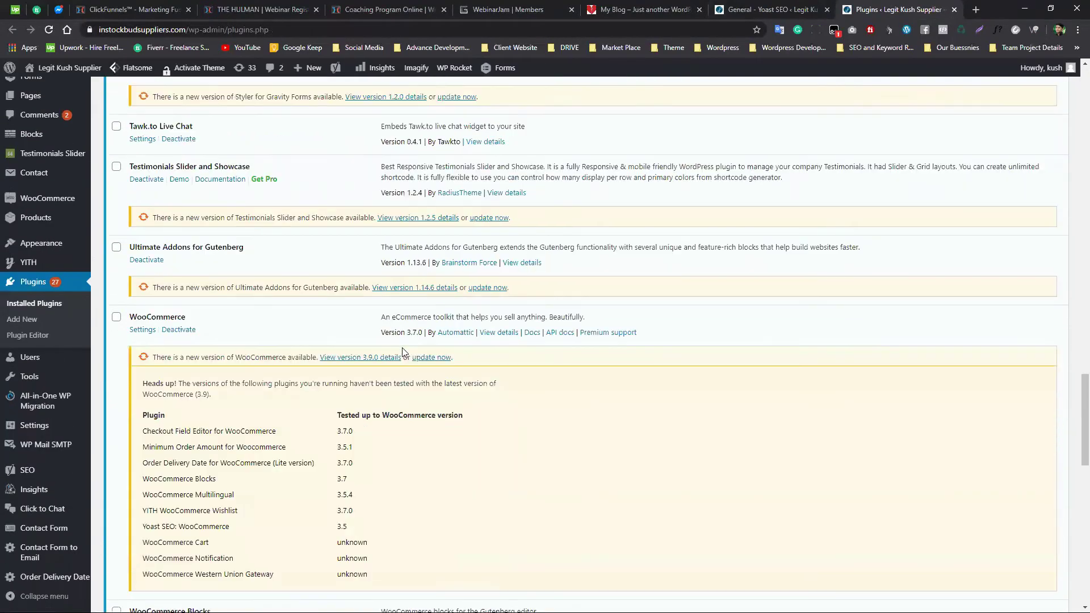
{"action": "scroll", "coordinate": [402, 352], "scroll_direction": "down", "scroll_amount": 15}
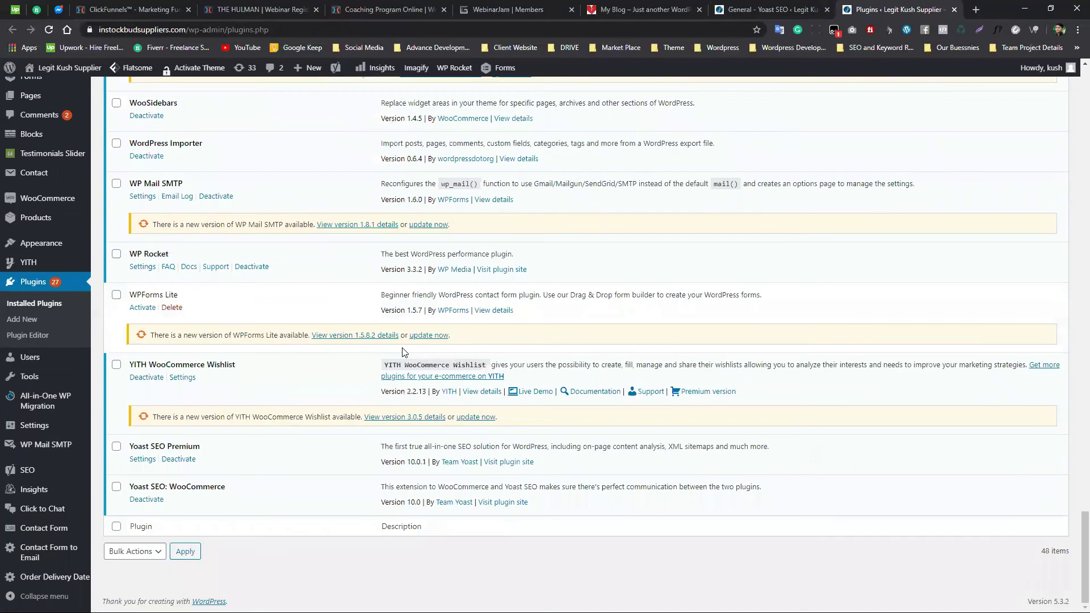
{"action": "left_click_drag", "start_coordinate": [206, 447], "coordinate": [127, 452]}
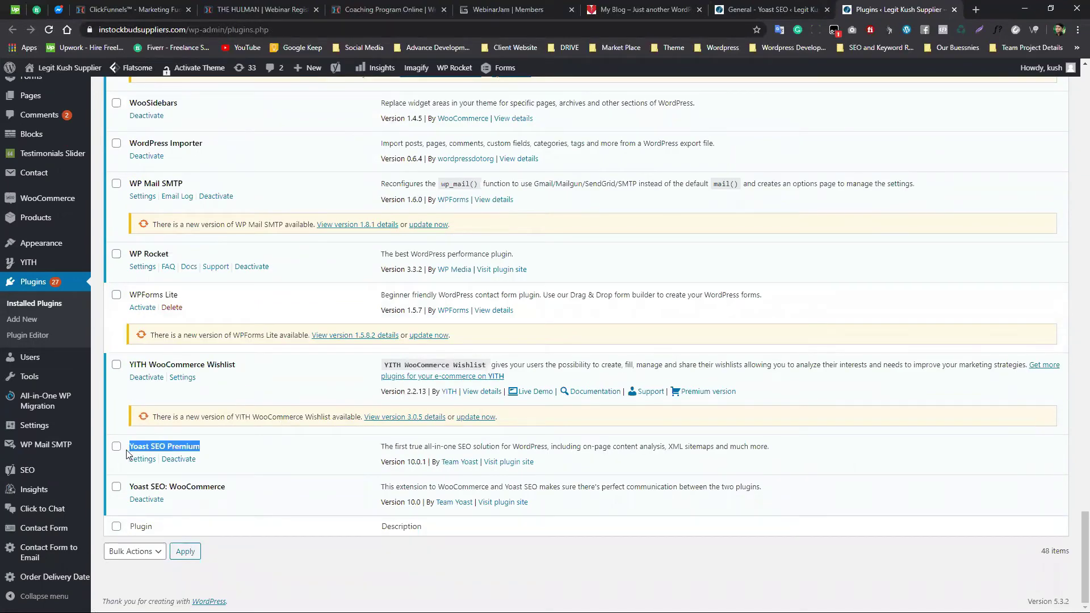
{"action": "left_click", "coordinate": [279, 576]}
{"action": "left_click_drag", "start_coordinate": [233, 489], "coordinate": [124, 491]}
{"action": "left_click", "coordinate": [549, 510]}
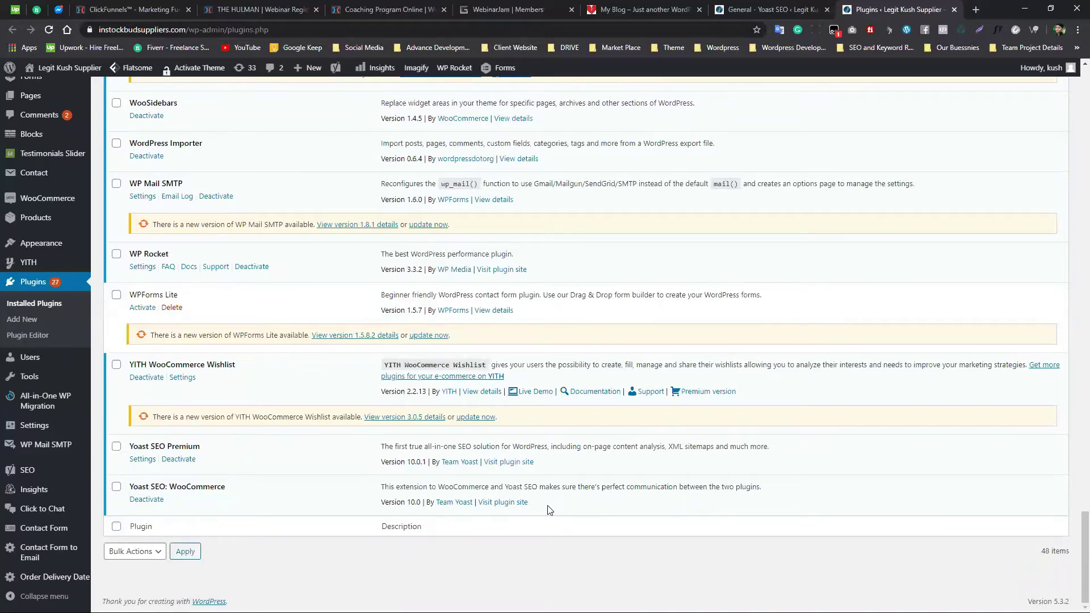
Return from the plugins list to the Yoast SEO General page and view its Dashboard section
{"action": "scroll", "coordinate": [548, 497], "scroll_direction": "up", "scroll_amount": 4}
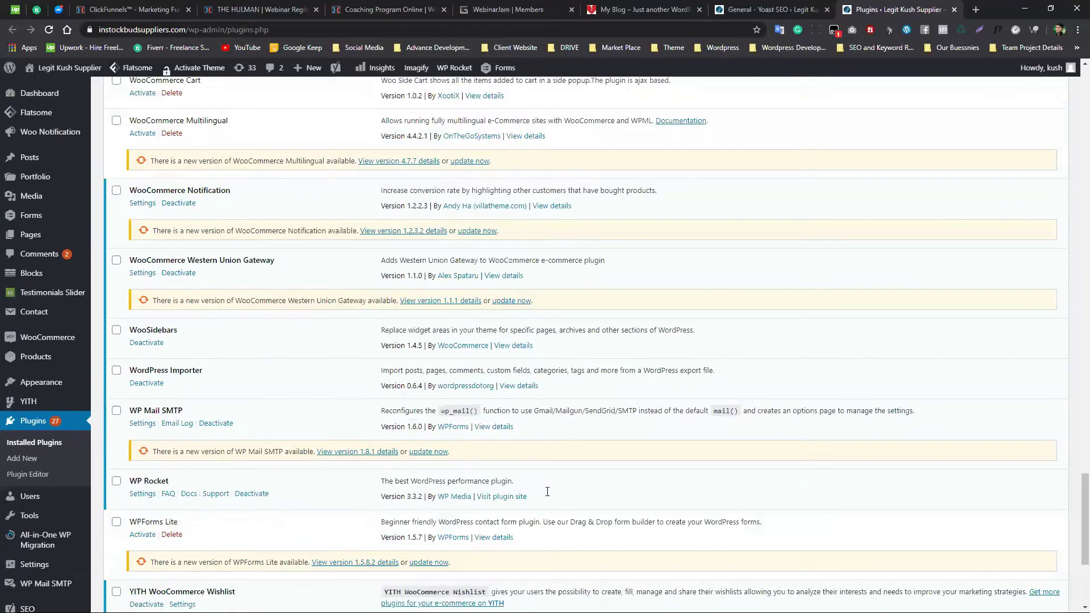
{"action": "scroll", "coordinate": [710, 247], "scroll_direction": "up", "scroll_amount": 20}
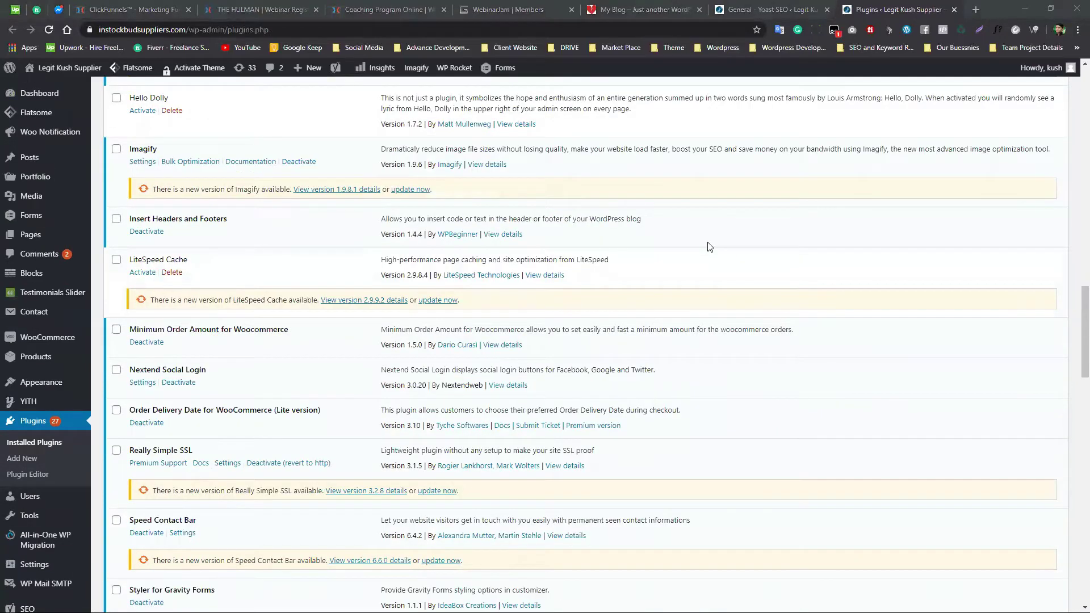
{"action": "left_click", "coordinate": [798, 6]}
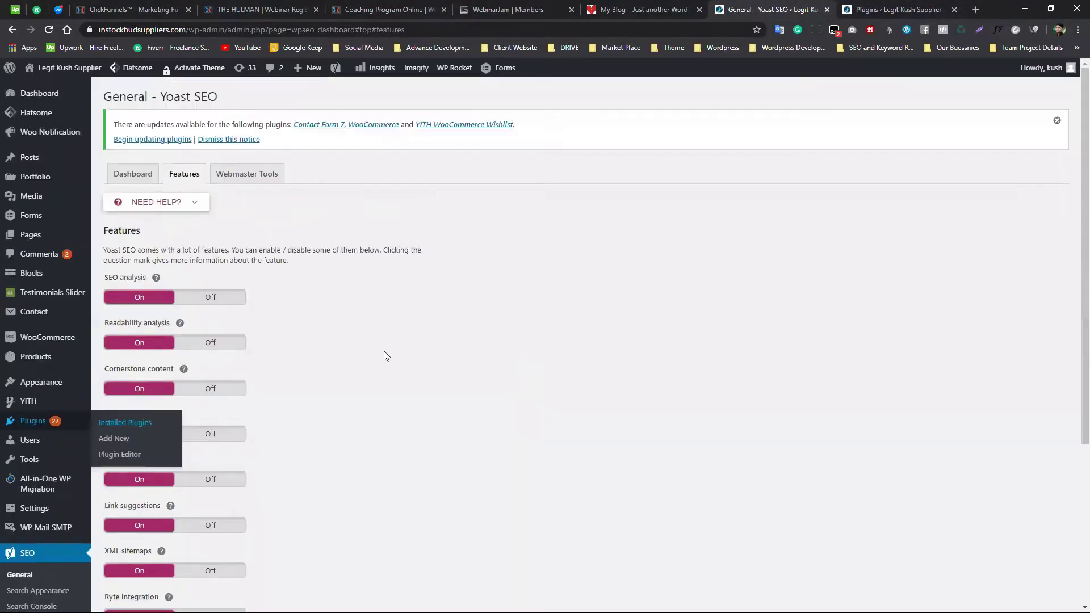
{"action": "left_click", "coordinate": [139, 173]}
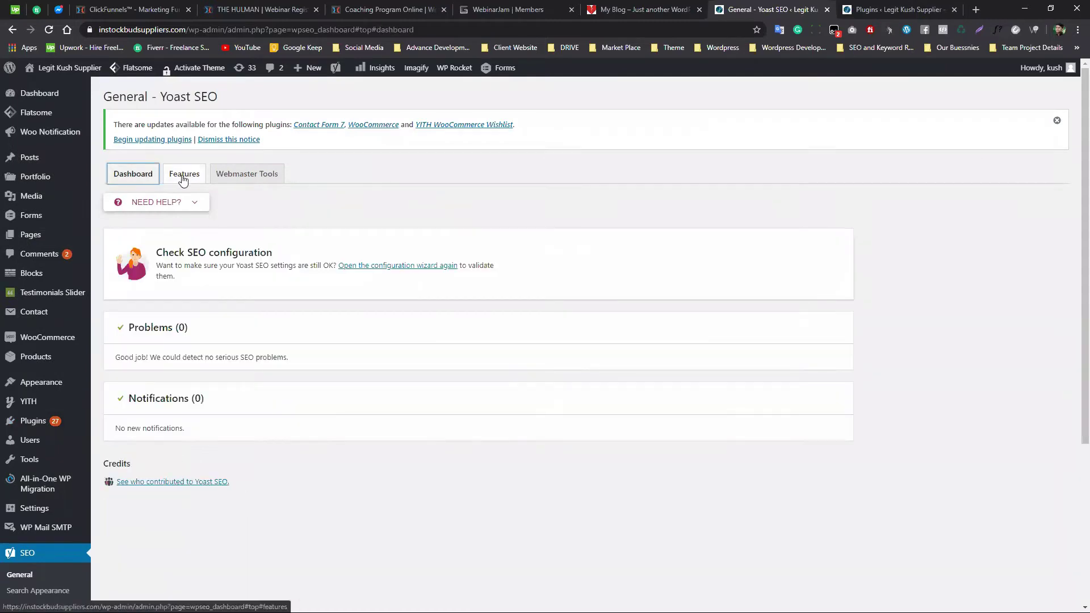
Go back to the installed plugins list and check the version of Yoast SEO Premium
{"action": "left_click", "coordinate": [906, 16]}
{"action": "left_click_drag", "start_coordinate": [1085, 318], "coordinate": [1075, 554]}
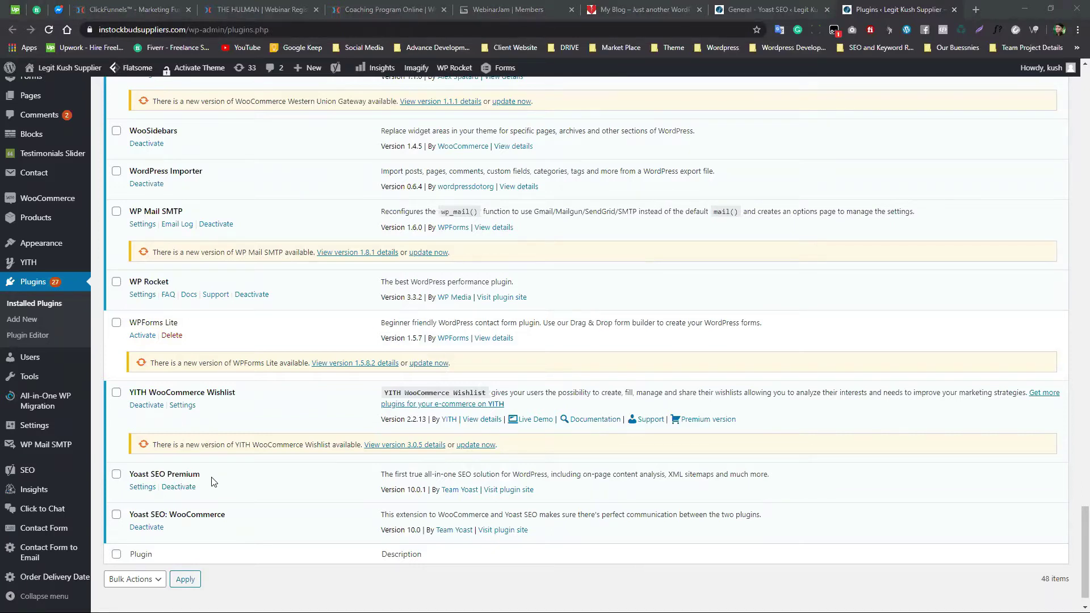
{"action": "left_click_drag", "start_coordinate": [380, 490], "coordinate": [423, 490]}
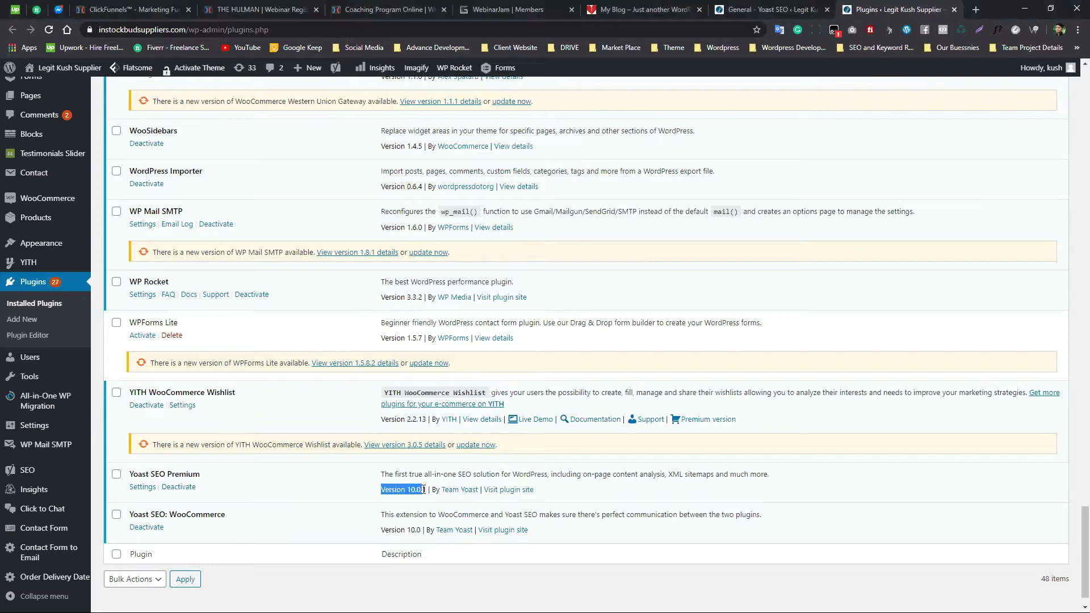
{"action": "left_click", "coordinate": [426, 477]}
{"action": "left_click_drag", "start_coordinate": [375, 495], "coordinate": [424, 492]}
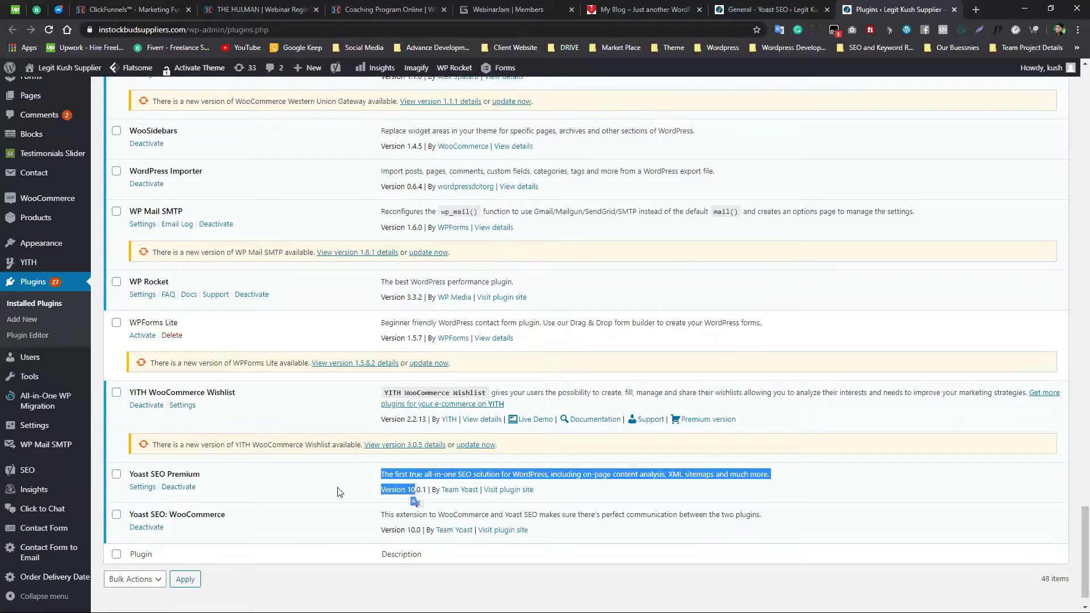
Highlight the Yoast SEO Premium entry in the installed plugins list and look back up through the list
{"action": "left_click", "coordinate": [340, 496]}
{"action": "left_click_drag", "start_coordinate": [219, 479], "coordinate": [128, 476]}
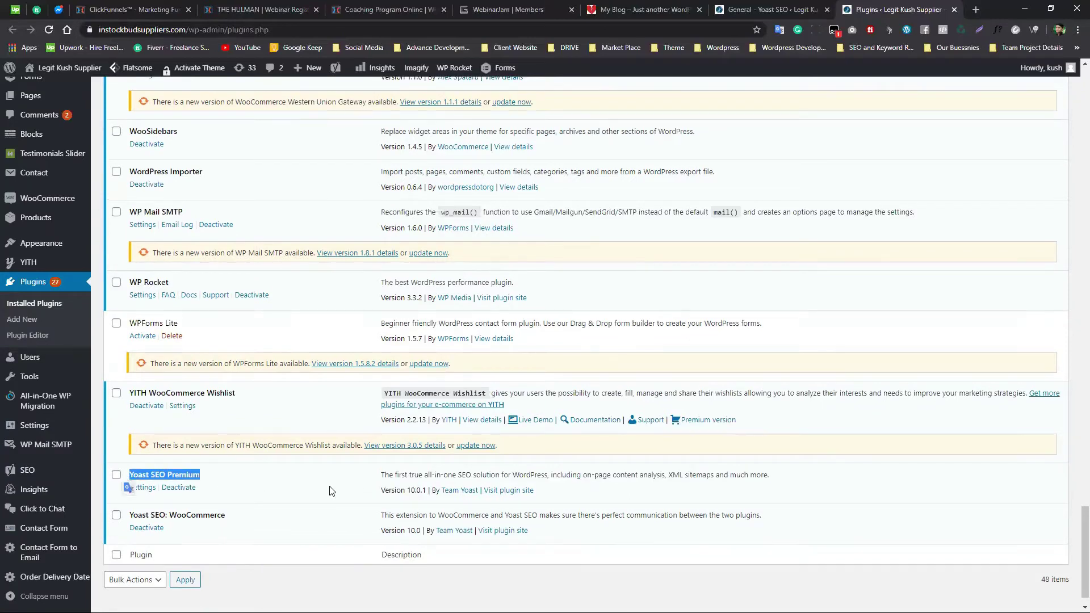
{"action": "scroll", "coordinate": [779, 277], "scroll_direction": "up", "scroll_amount": 18}
{"action": "scroll", "coordinate": [779, 277], "scroll_direction": "up", "scroll_amount": 1}
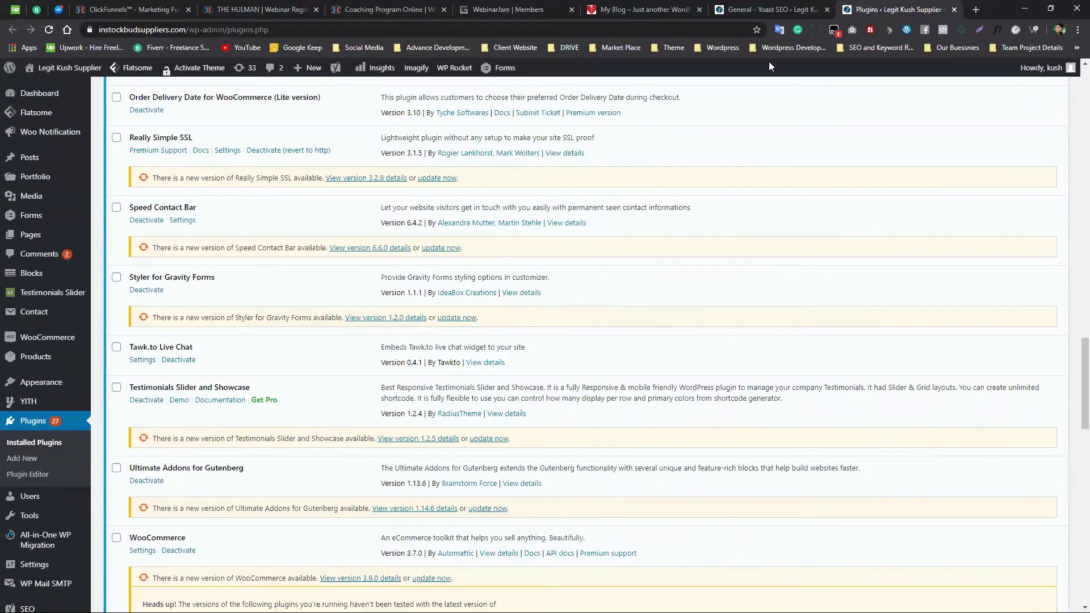
Return to the Yoast SEO General page, find XML sitemaps among the features, show its help text and open the site's XML sitemap
{"action": "left_click", "coordinate": [764, 12]}
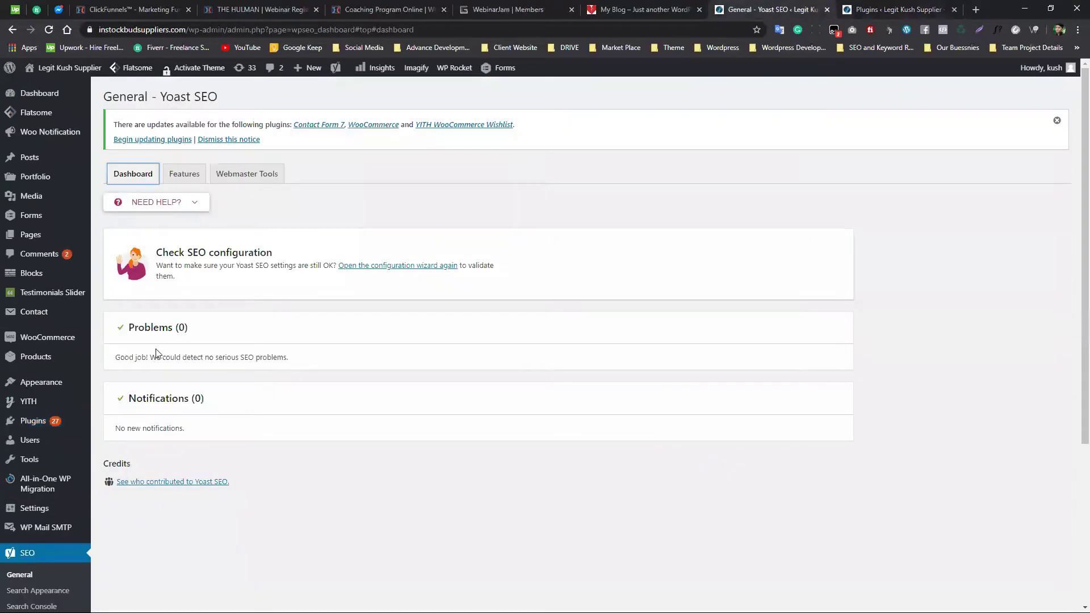
{"action": "left_click", "coordinate": [185, 174]}
{"action": "scroll", "coordinate": [171, 341], "scroll_direction": "down", "scroll_amount": 1}
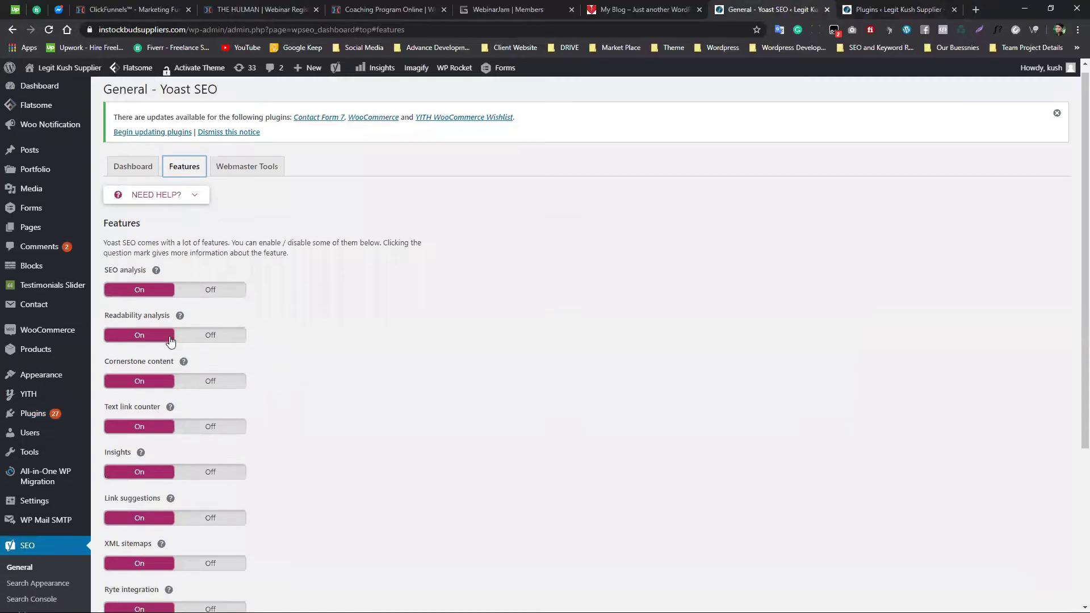
{"action": "scroll", "coordinate": [170, 342], "scroll_direction": "down", "scroll_amount": 2}
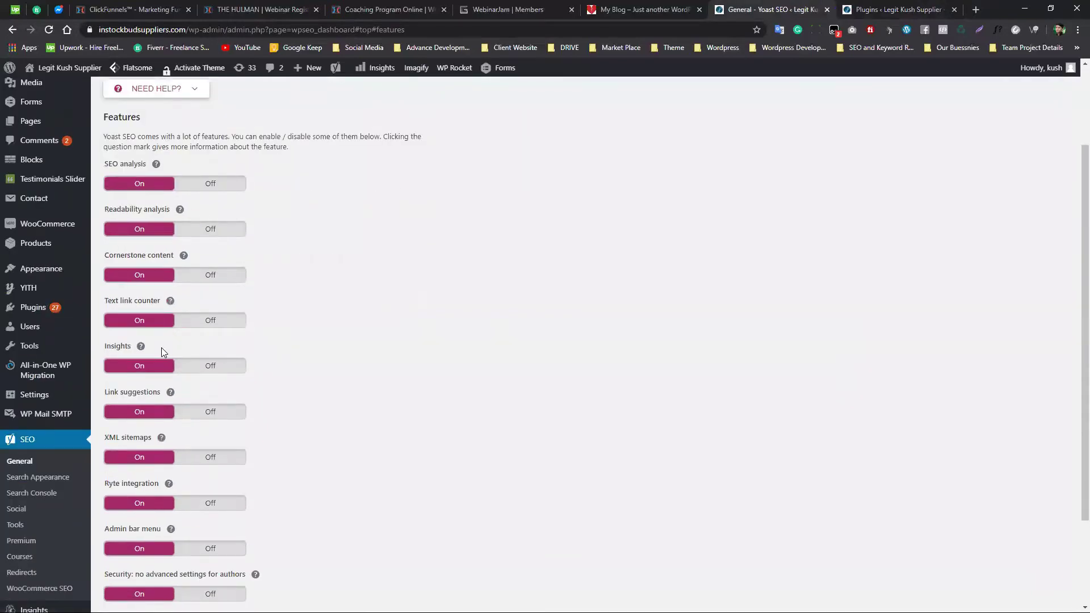
{"action": "scroll", "coordinate": [161, 347], "scroll_direction": "down", "scroll_amount": 1}
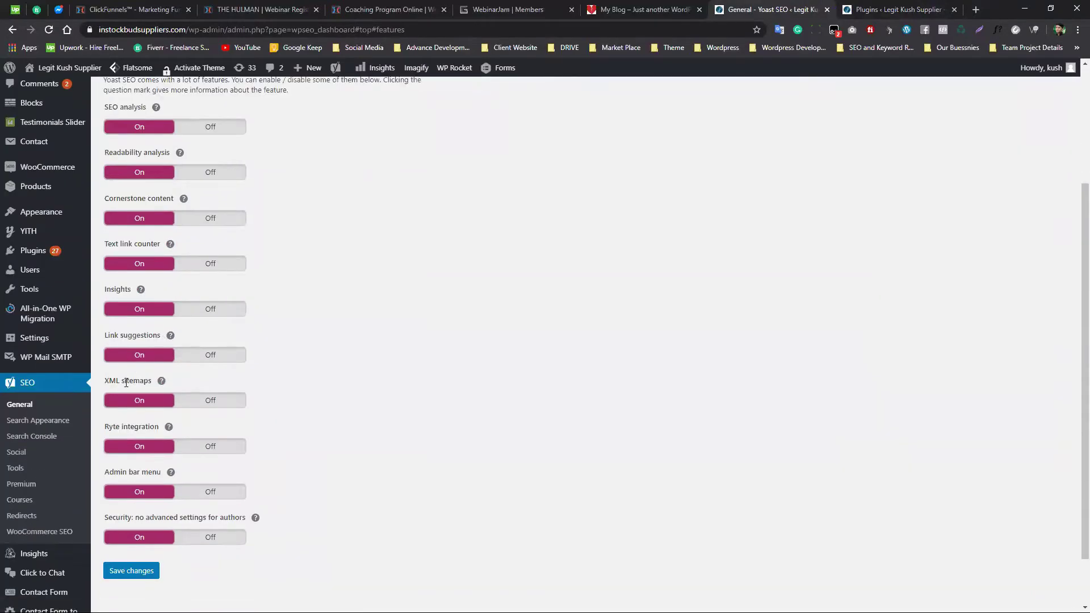
{"action": "left_click_drag", "start_coordinate": [123, 381], "coordinate": [158, 382]}
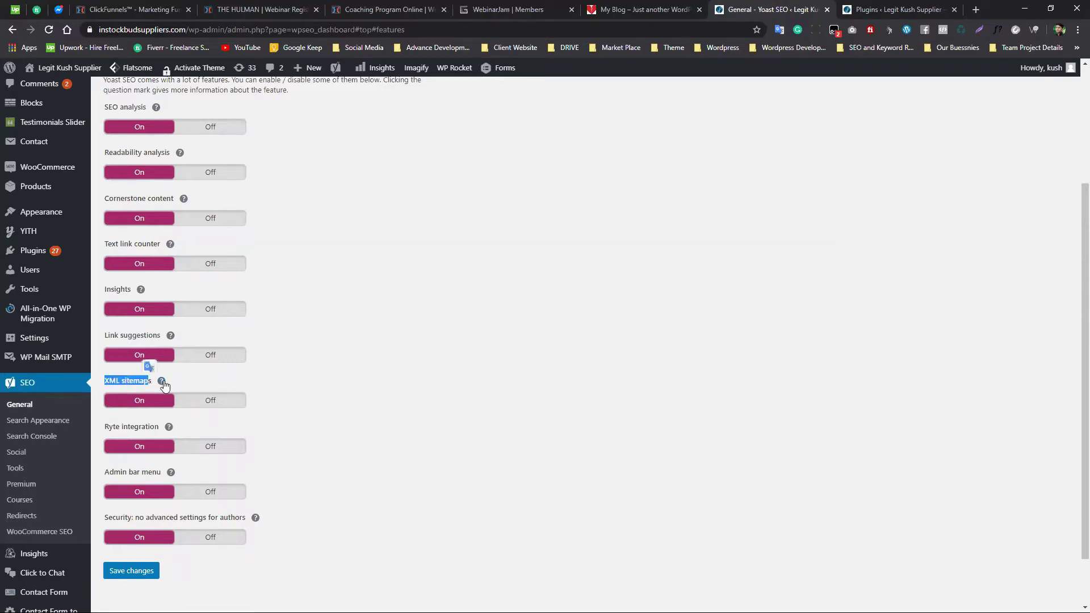
{"action": "left_click", "coordinate": [161, 381]}
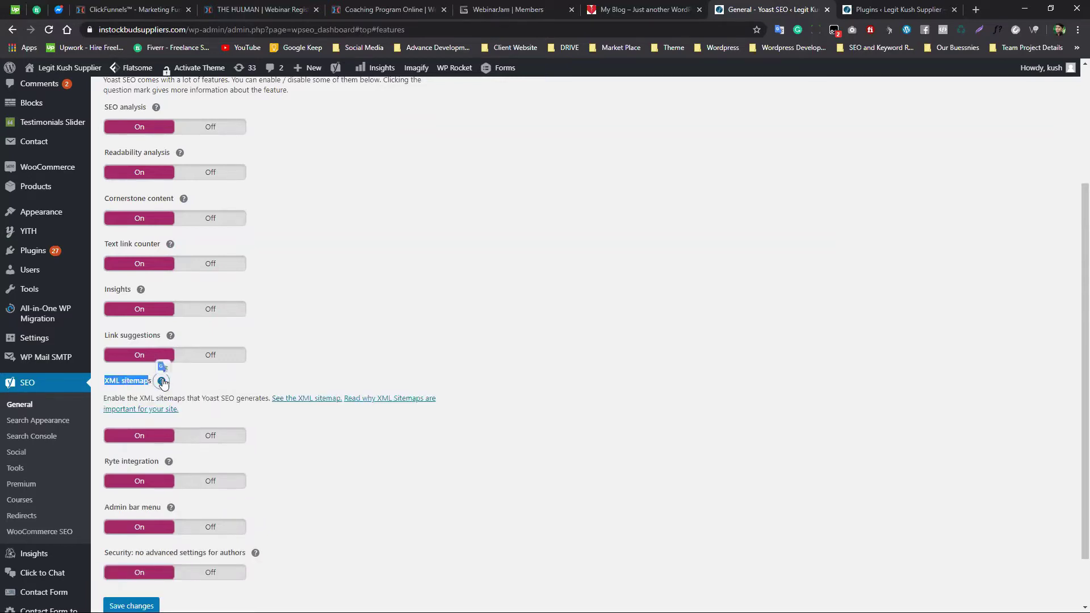
{"action": "left_click", "coordinate": [309, 403]}
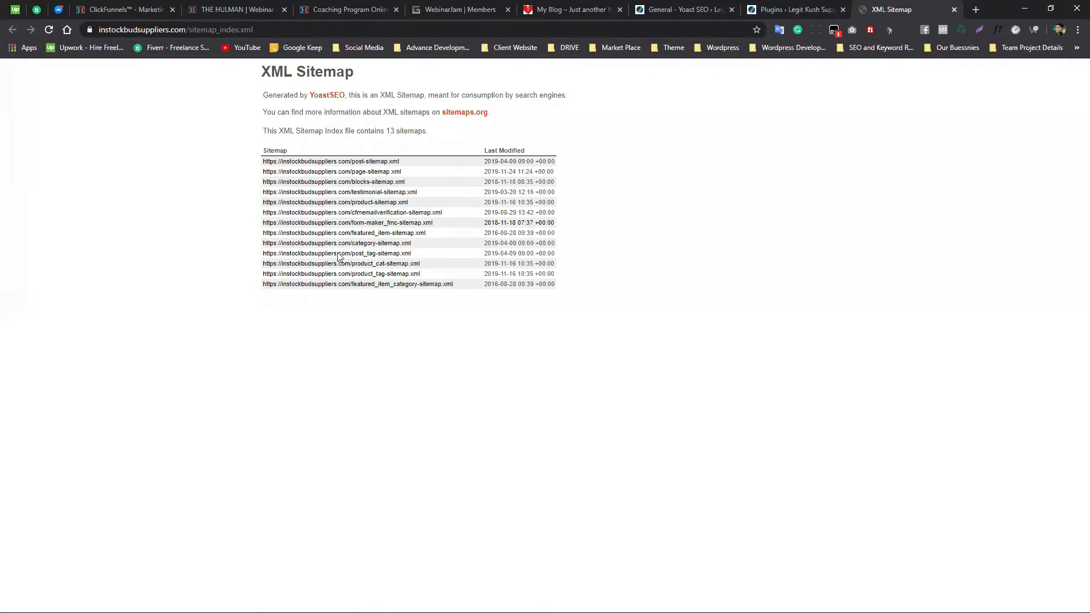
Open product-sitemap.xml in a new tab, review its product URLs and highlight the line stating the URL count
{"action": "left_click", "coordinate": [357, 205]}
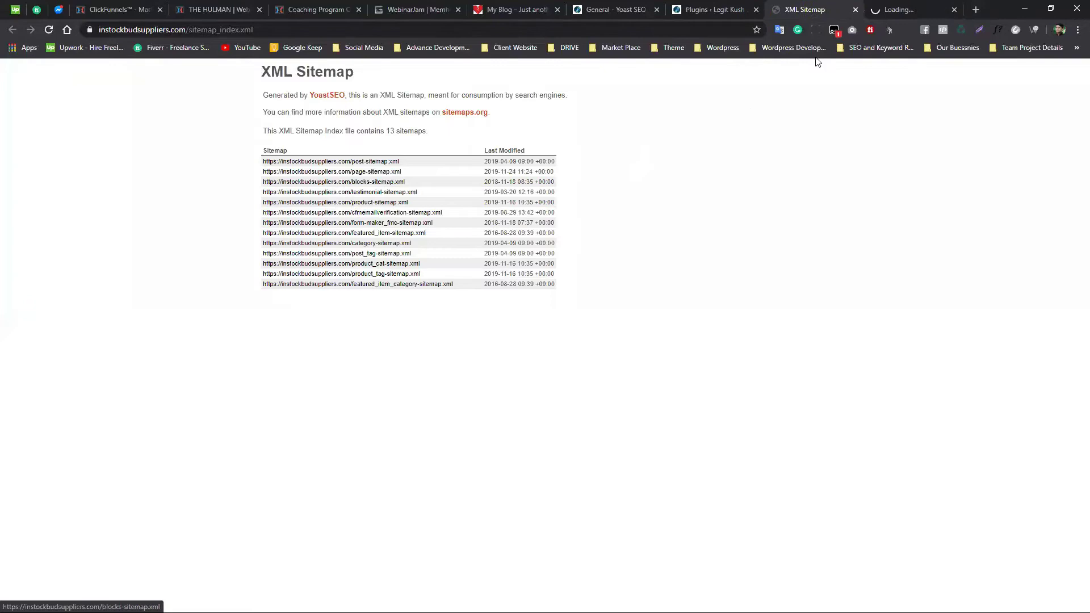
{"action": "scroll", "coordinate": [406, 348], "scroll_direction": "down", "scroll_amount": 15}
{"action": "scroll", "coordinate": [407, 347], "scroll_direction": "down", "scroll_amount": 20}
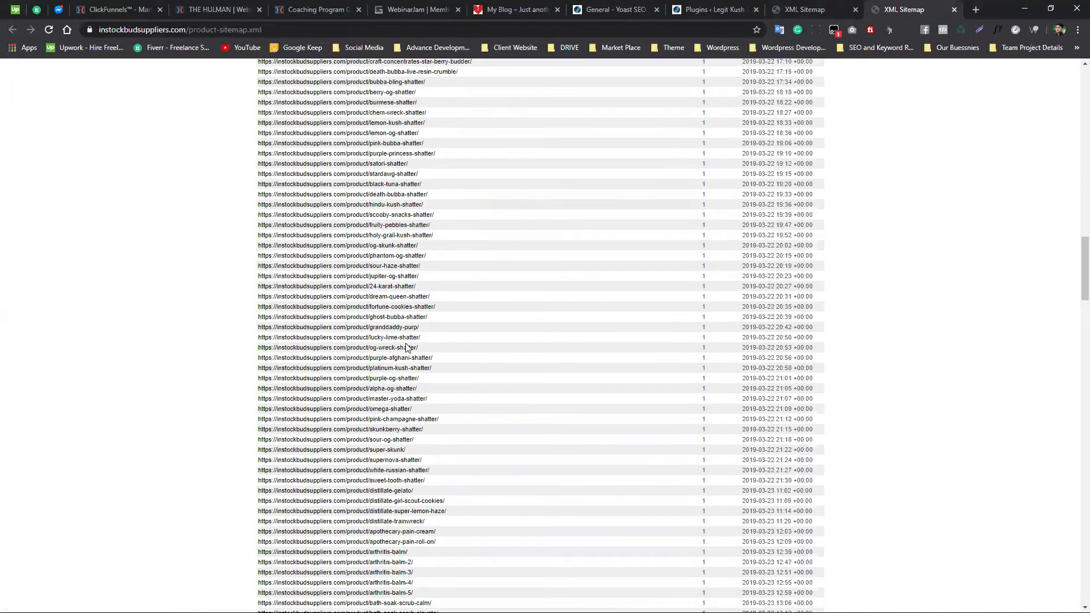
{"action": "scroll", "coordinate": [406, 347], "scroll_direction": "down", "scroll_amount": 20}
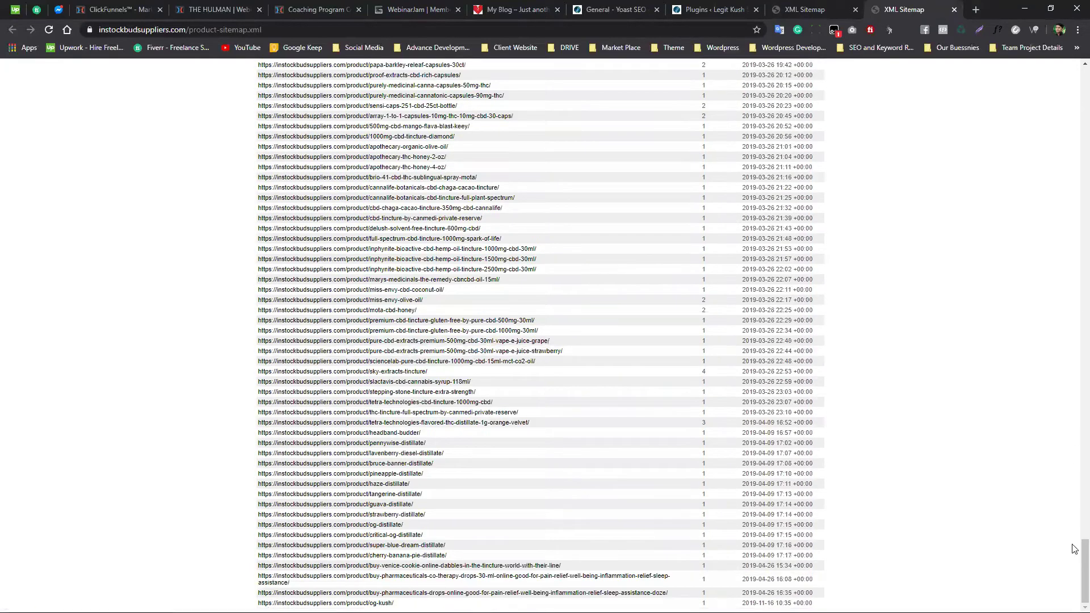
{"action": "left_click_drag", "start_coordinate": [1085, 561], "coordinate": [1075, 81]}
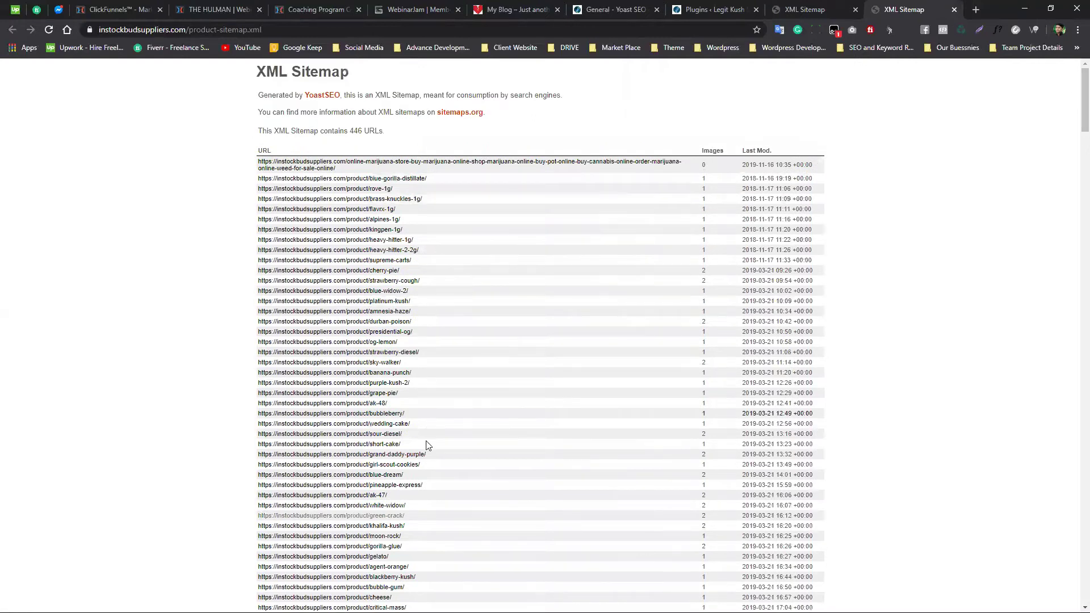
{"action": "triple_click", "coordinate": [353, 132]}
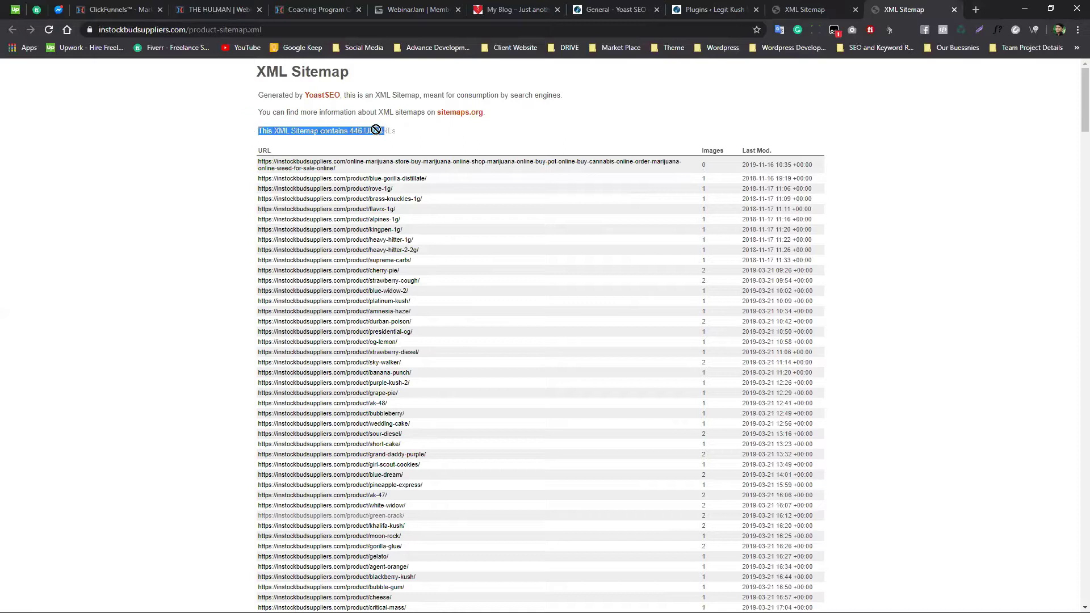
Check the sitemap index page's address and compare the index with the product sitemap
{"action": "left_click", "coordinate": [817, 12]}
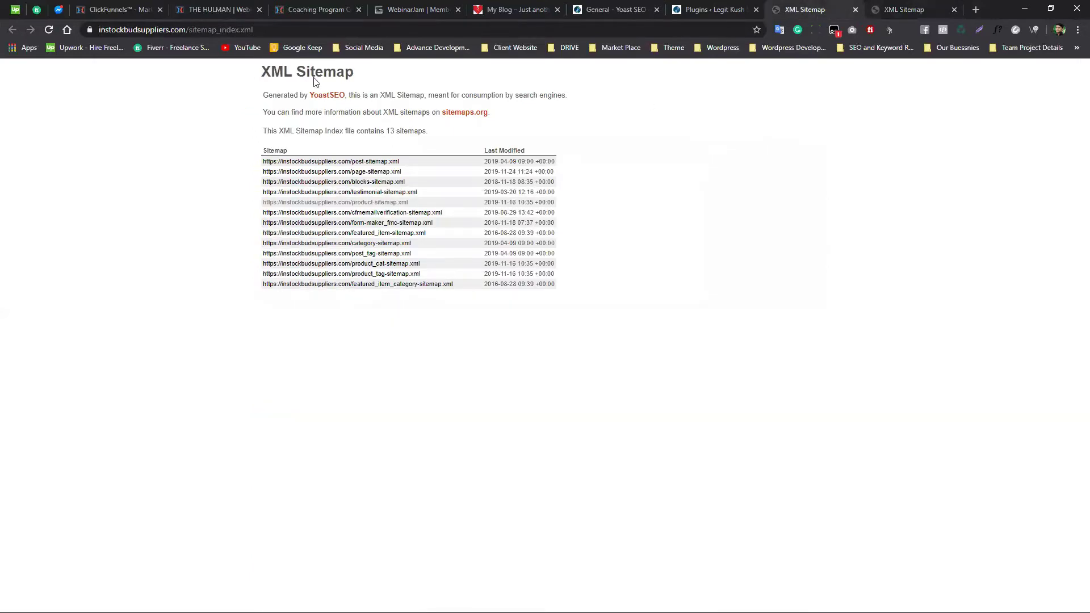
{"action": "left_click", "coordinate": [212, 28]}
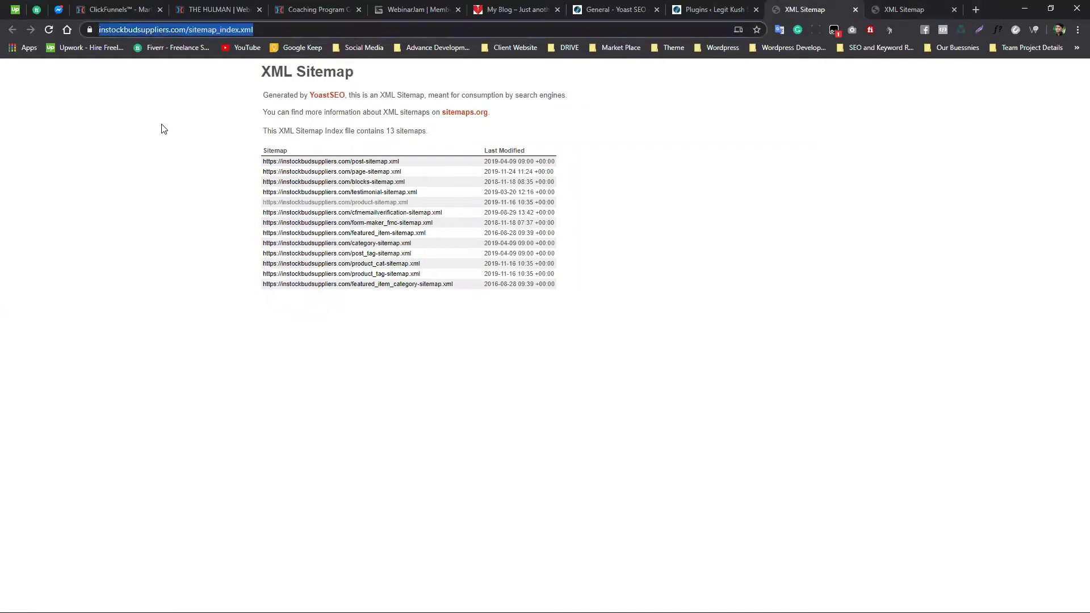
{"action": "left_click", "coordinate": [158, 157]}
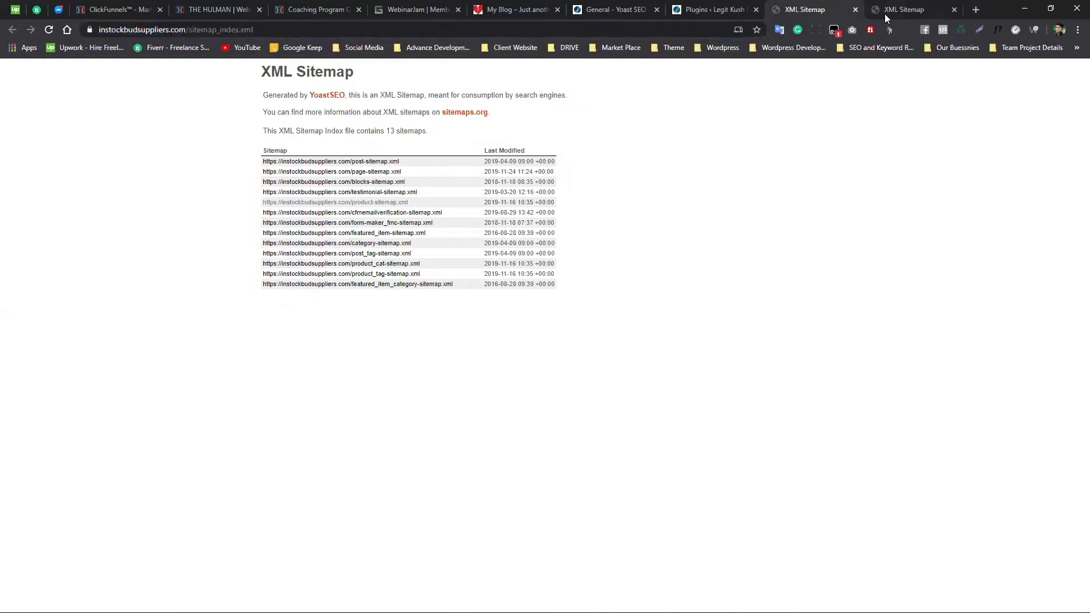
{"action": "left_click", "coordinate": [908, 13]}
{"action": "left_click", "coordinate": [799, 10]}
{"action": "key", "text": "ctrl+Tab"}
{"action": "left_click", "coordinate": [852, 134]}
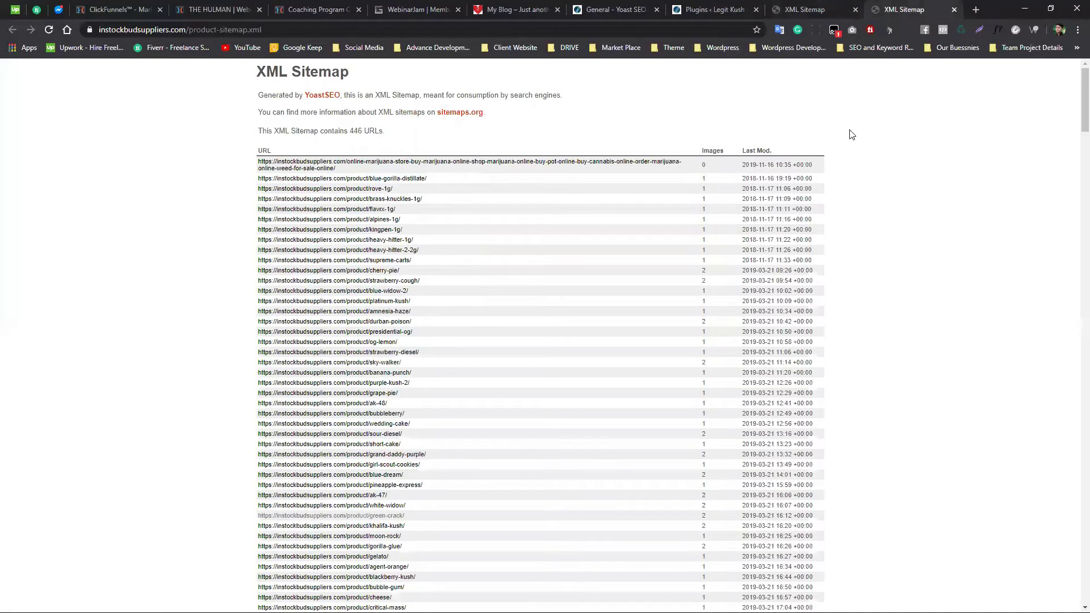
Close the product sitemap and plugins list pages, and open the Webmaster Tools settings on the Yoast SEO General page
{"action": "left_click", "coordinate": [954, 9]}
{"action": "left_click", "coordinate": [777, 9]}
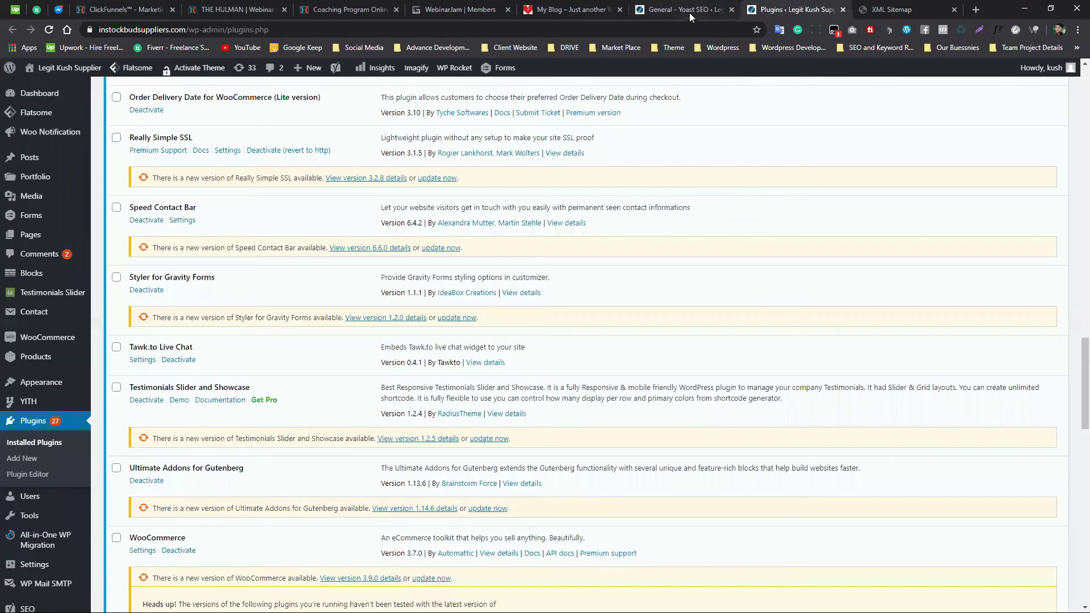
{"action": "left_click", "coordinate": [690, 9]}
{"action": "left_click", "coordinate": [843, 10]}
{"action": "scroll", "coordinate": [434, 322], "scroll_direction": "up", "scroll_amount": 3}
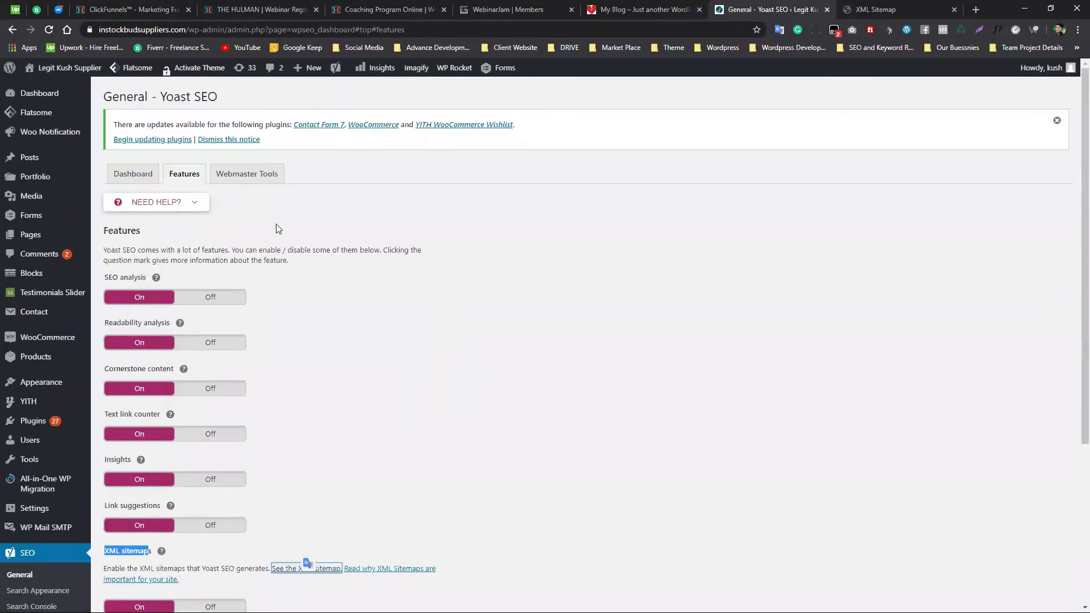
{"action": "left_click", "coordinate": [257, 176]}
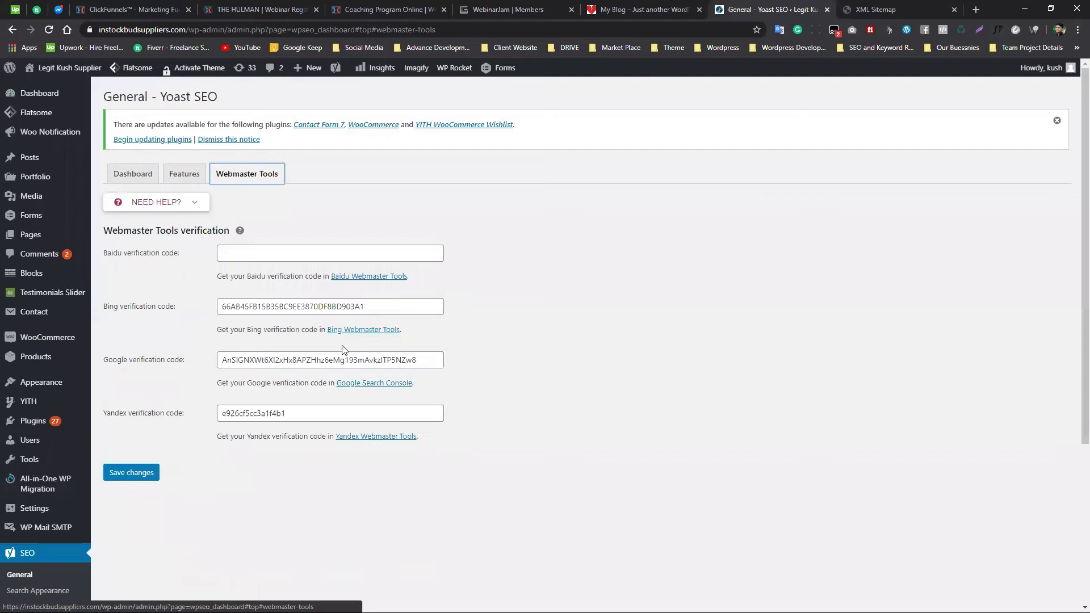
Clear the Bing, Google and Yandex verification codes and save the Webmaster Tools settings
{"action": "double_click", "coordinate": [262, 311]}
{"action": "key", "text": "BackSpace"}
{"action": "key", "text": "Tab"}
{"action": "key", "text": "BackSpace"}
{"action": "key", "text": "Tab"}
{"action": "key", "text": "BackSpace"}
{"action": "left_click", "coordinate": [192, 452]}
{"action": "left_click", "coordinate": [148, 474]}
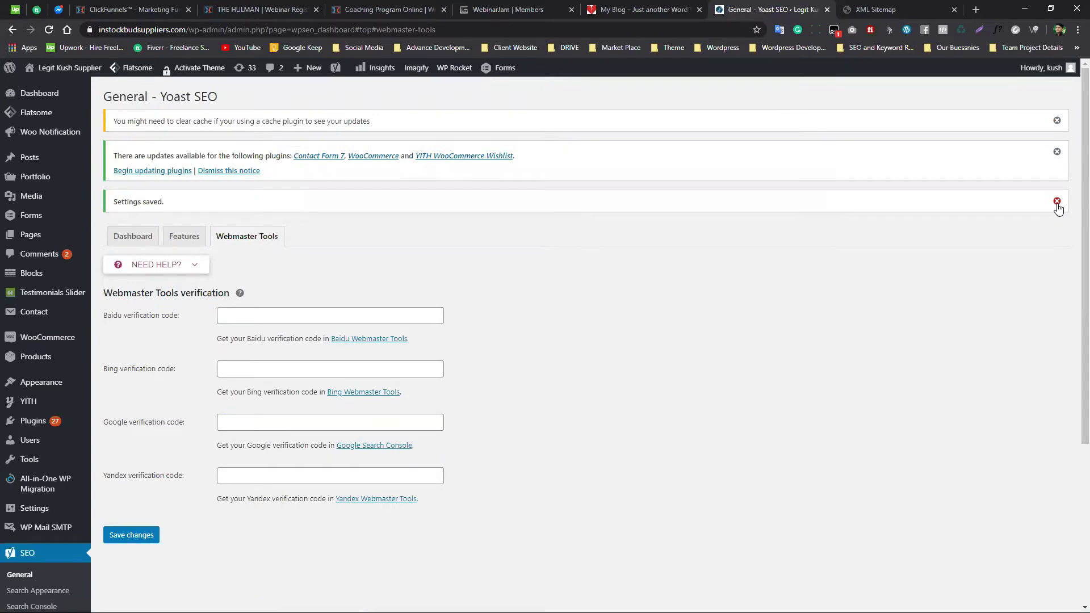
Dismiss the settings-saved, plugin-update and clear-cache notices on the Yoast SEO General page
{"action": "left_click", "coordinate": [1057, 202]}
{"action": "left_click", "coordinate": [1058, 152]}
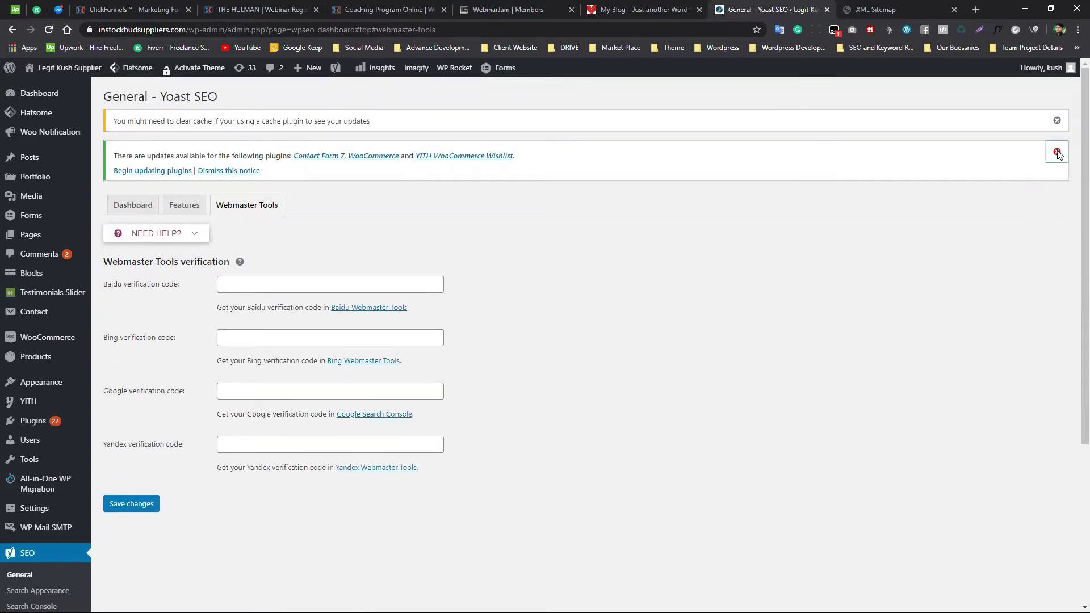
{"action": "left_click", "coordinate": [1058, 120]}
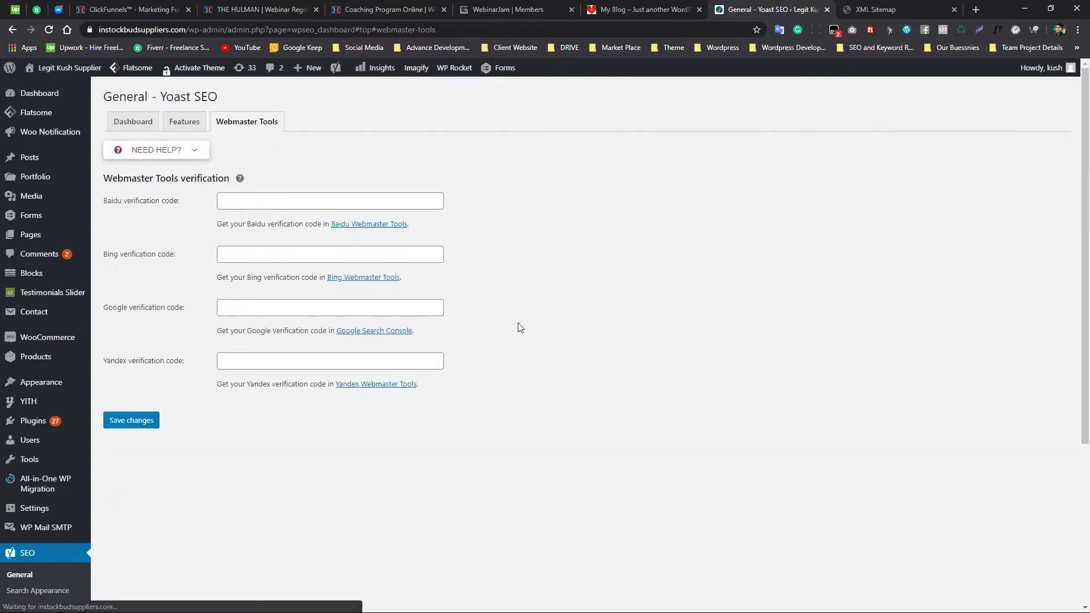
Open the installed plugins list in a new tab and place that tab directly before the Yoast SEO tab
{"action": "scroll", "coordinate": [57, 420], "scroll_direction": "down", "scroll_amount": 1}
{"action": "mouse_move", "coordinate": [61, 479]}
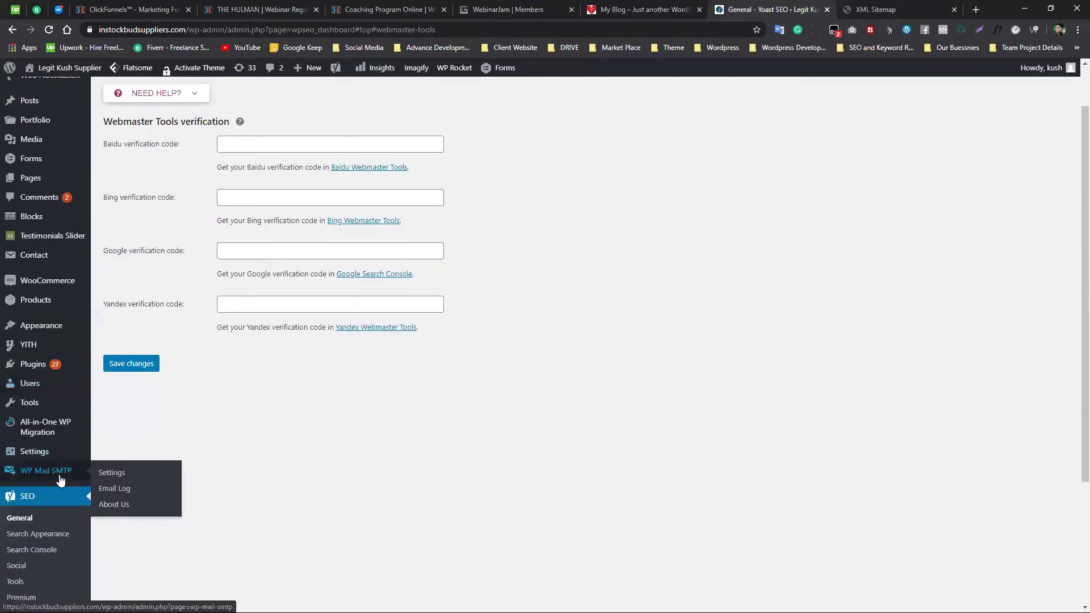
{"action": "scroll", "coordinate": [62, 480], "scroll_direction": "down", "scroll_amount": 3}
{"action": "mouse_move", "coordinate": [70, 544]}
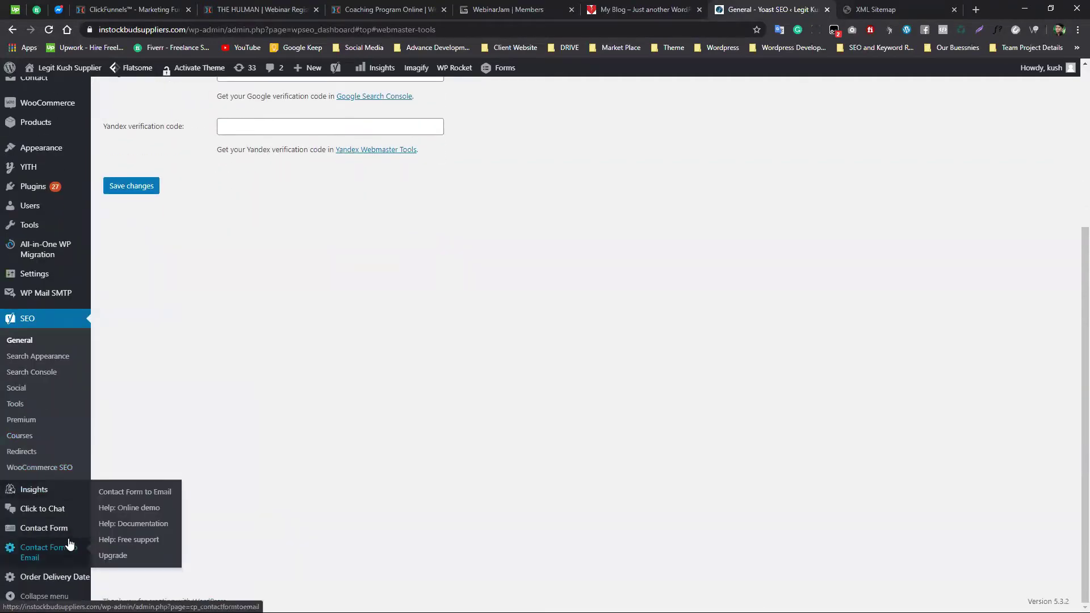
{"action": "scroll", "coordinate": [58, 348], "scroll_direction": "up", "scroll_amount": 2}
{"action": "mouse_move", "coordinate": [57, 348]}
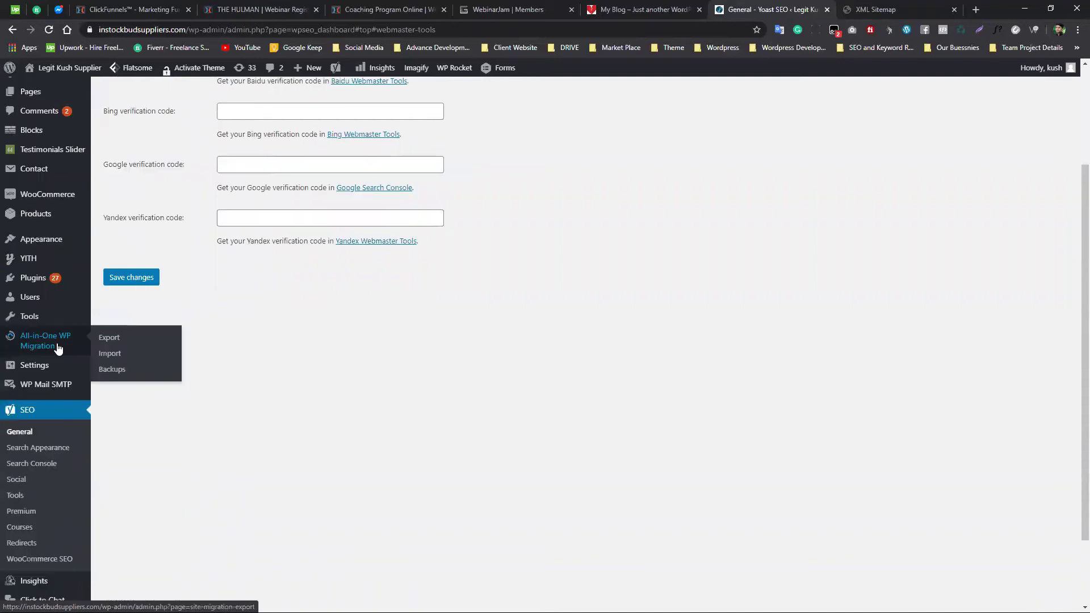
{"action": "scroll", "coordinate": [57, 348], "scroll_direction": "up", "scroll_amount": 1}
{"action": "mouse_move", "coordinate": [38, 306]}
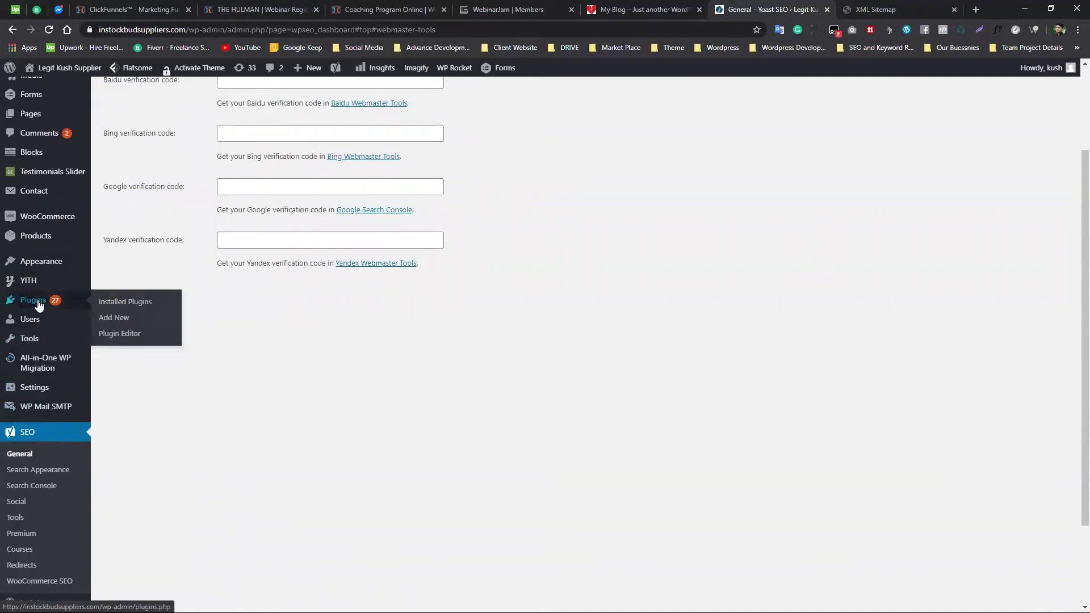
{"action": "middle_click", "coordinate": [120, 306]}
{"action": "left_click_drag", "start_coordinate": [880, 13], "coordinate": [682, 11]}
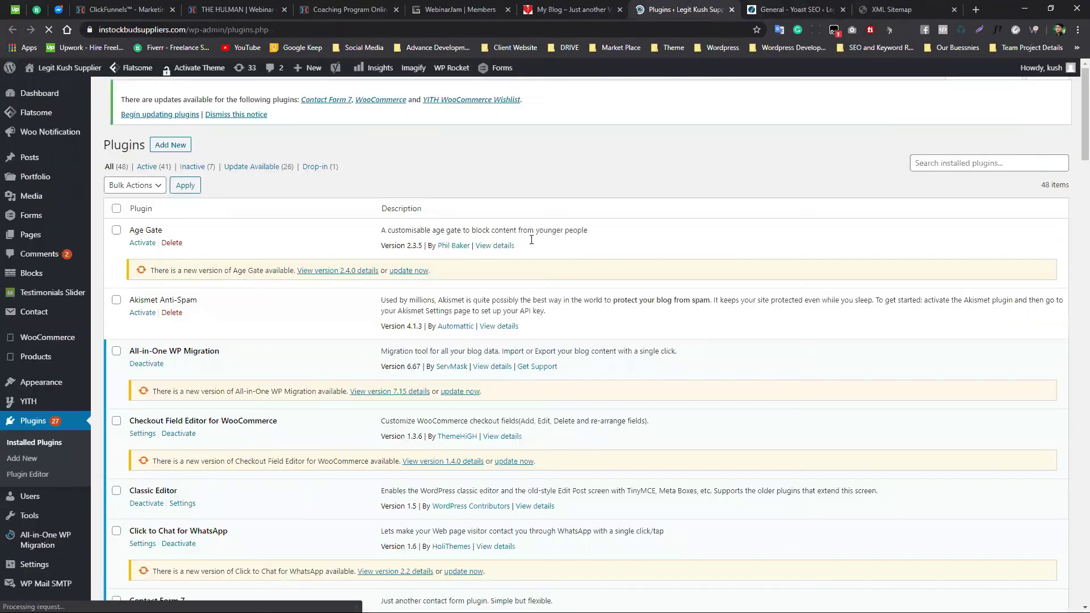
Look through the installed plugins list for Google Analytics for WordPress by MonsterInsights and highlight its name
{"action": "scroll", "coordinate": [243, 301], "scroll_direction": "down", "scroll_amount": 4}
{"action": "scroll", "coordinate": [243, 302], "scroll_direction": "down", "scroll_amount": 20}
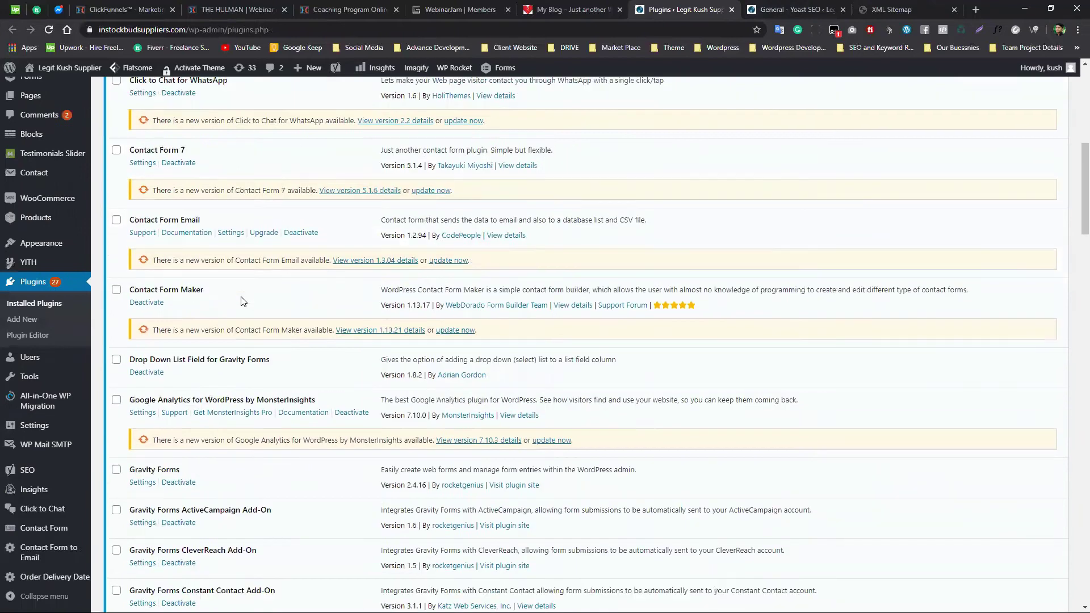
{"action": "scroll", "coordinate": [243, 302], "scroll_direction": "down", "scroll_amount": 8}
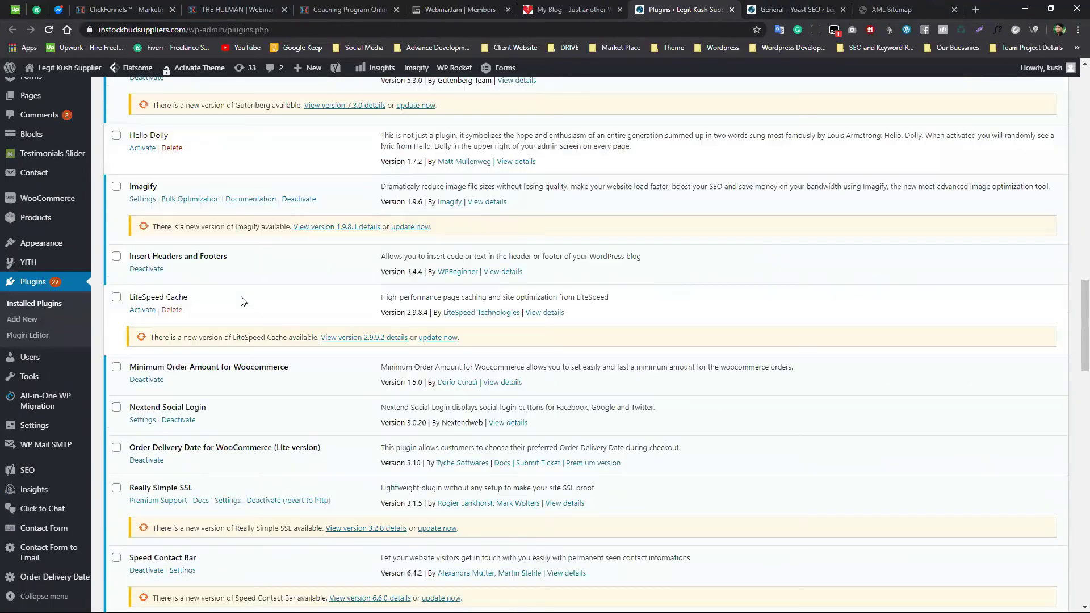
{"action": "scroll", "coordinate": [243, 301], "scroll_direction": "down", "scroll_amount": 2}
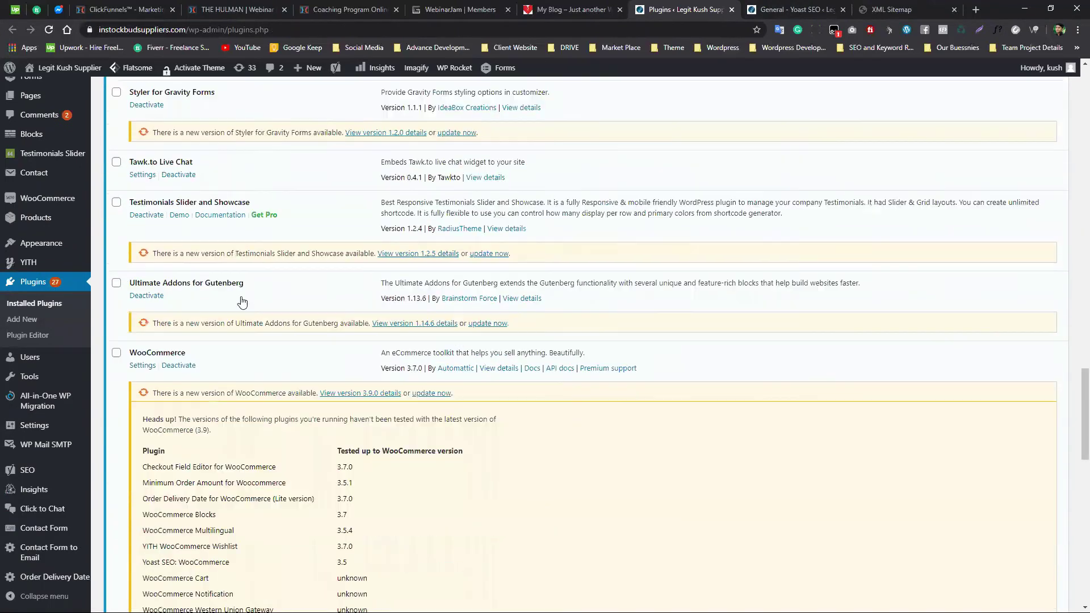
{"action": "scroll", "coordinate": [243, 301], "scroll_direction": "down", "scroll_amount": 15}
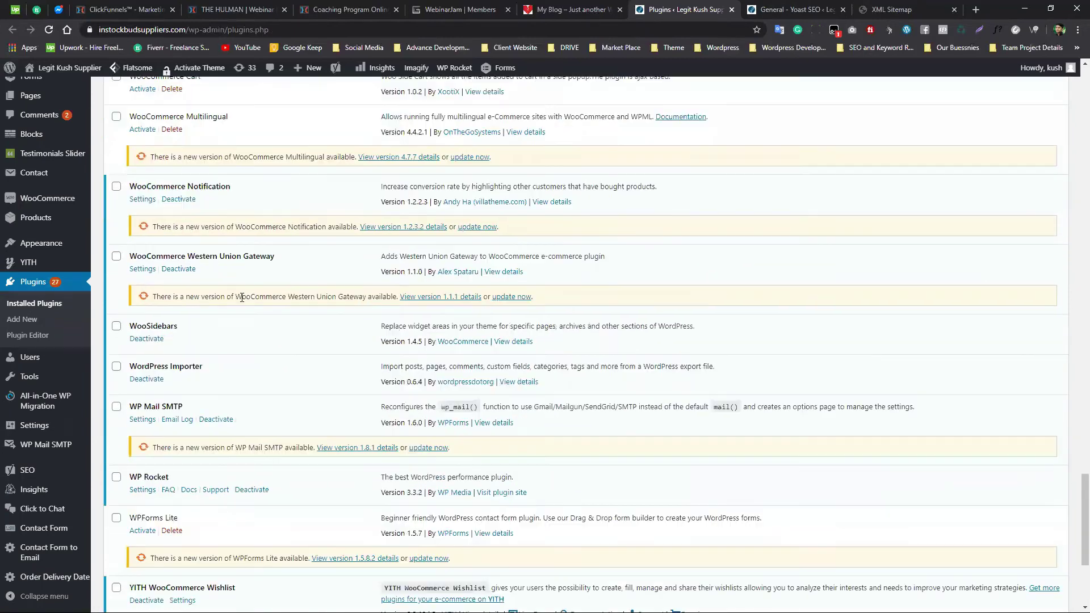
{"action": "scroll", "coordinate": [243, 302], "scroll_direction": "down", "scroll_amount": 3}
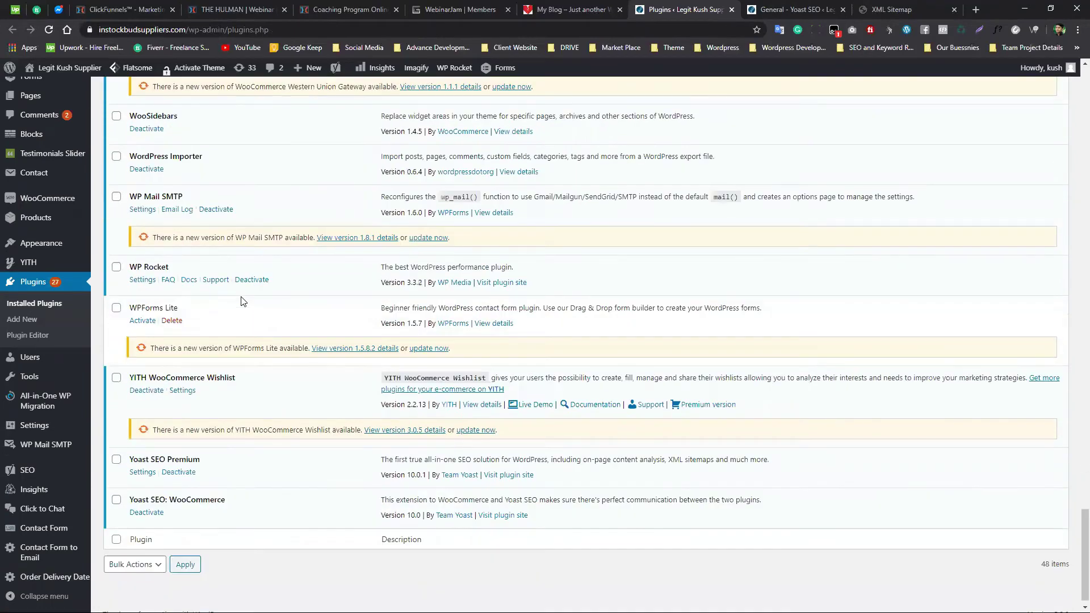
{"action": "scroll", "coordinate": [243, 301], "scroll_direction": "up", "scroll_amount": 5}
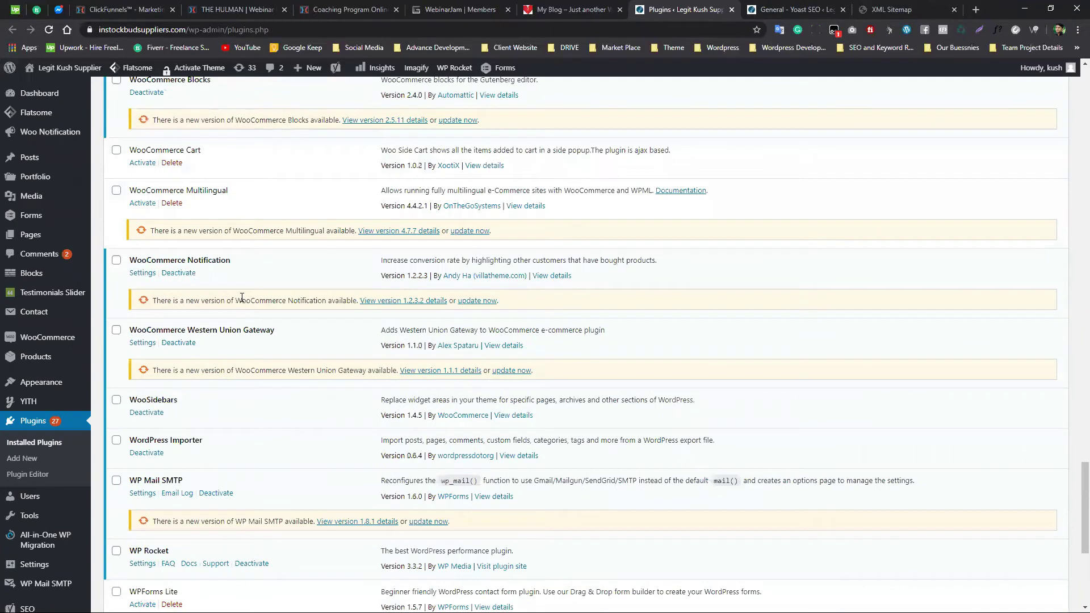
{"action": "scroll", "coordinate": [242, 298], "scroll_direction": "up", "scroll_amount": 10}
{"action": "scroll", "coordinate": [243, 302], "scroll_direction": "up", "scroll_amount": 7}
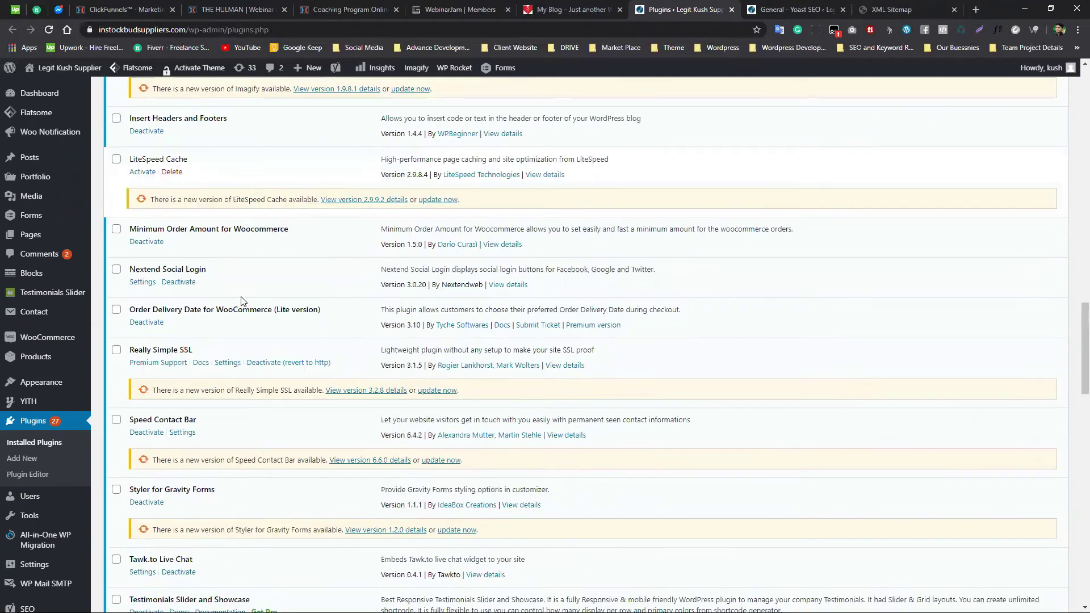
{"action": "scroll", "coordinate": [241, 296], "scroll_direction": "up", "scroll_amount": 7}
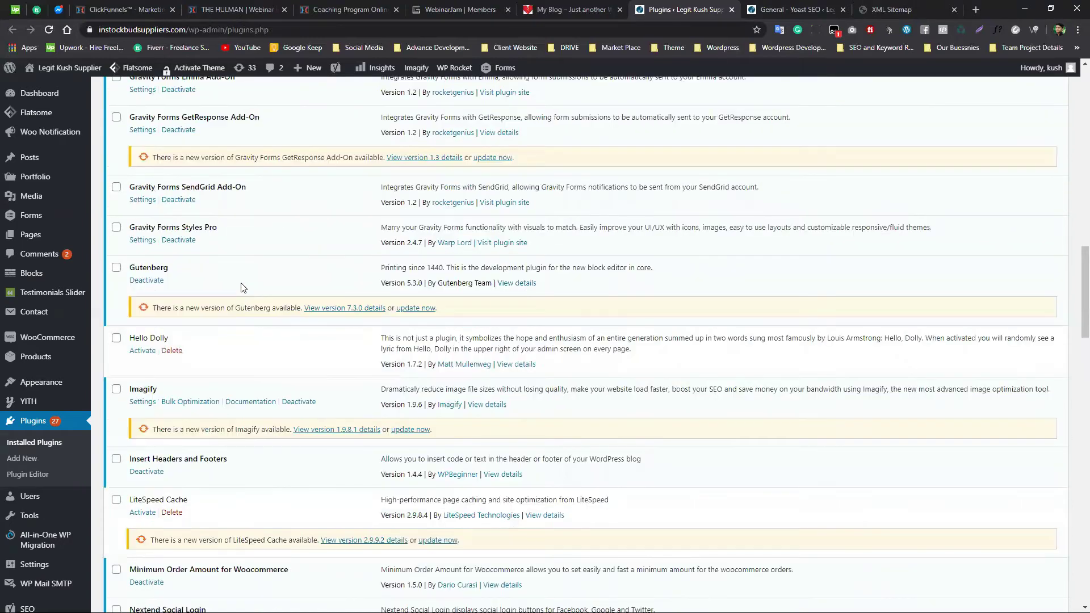
{"action": "scroll", "coordinate": [241, 276], "scroll_direction": "up", "scroll_amount": 6}
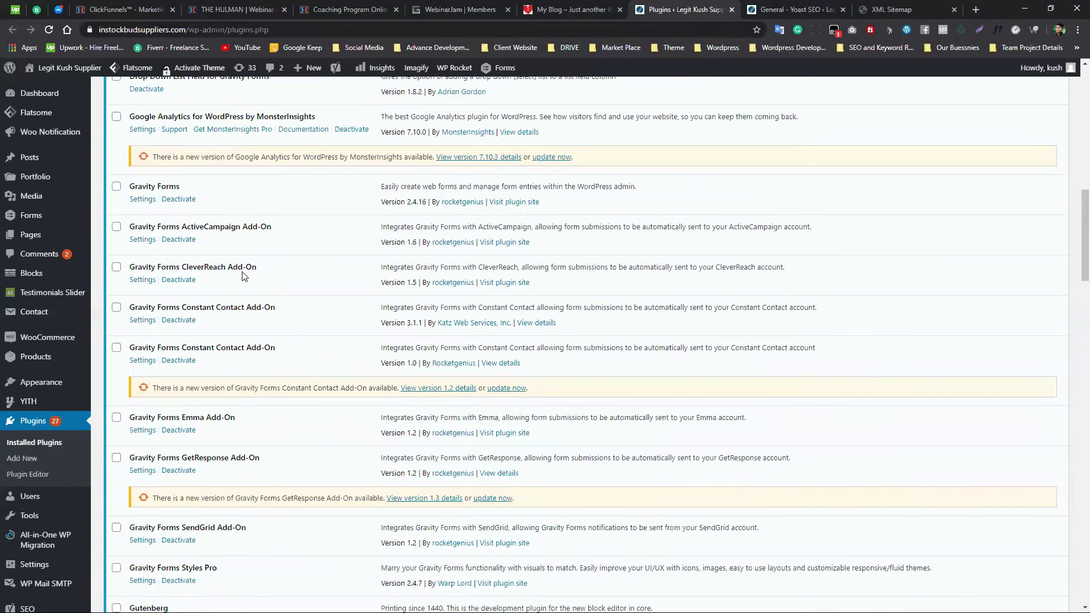
{"action": "scroll", "coordinate": [243, 276], "scroll_direction": "up", "scroll_amount": 2}
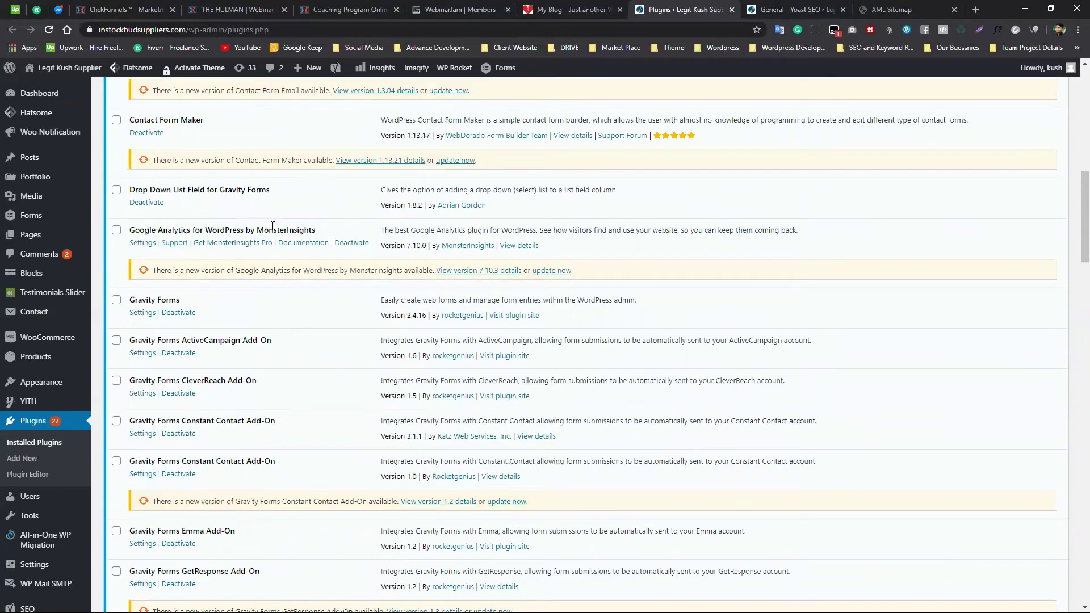
{"action": "left_click_drag", "start_coordinate": [317, 227], "coordinate": [131, 227]}
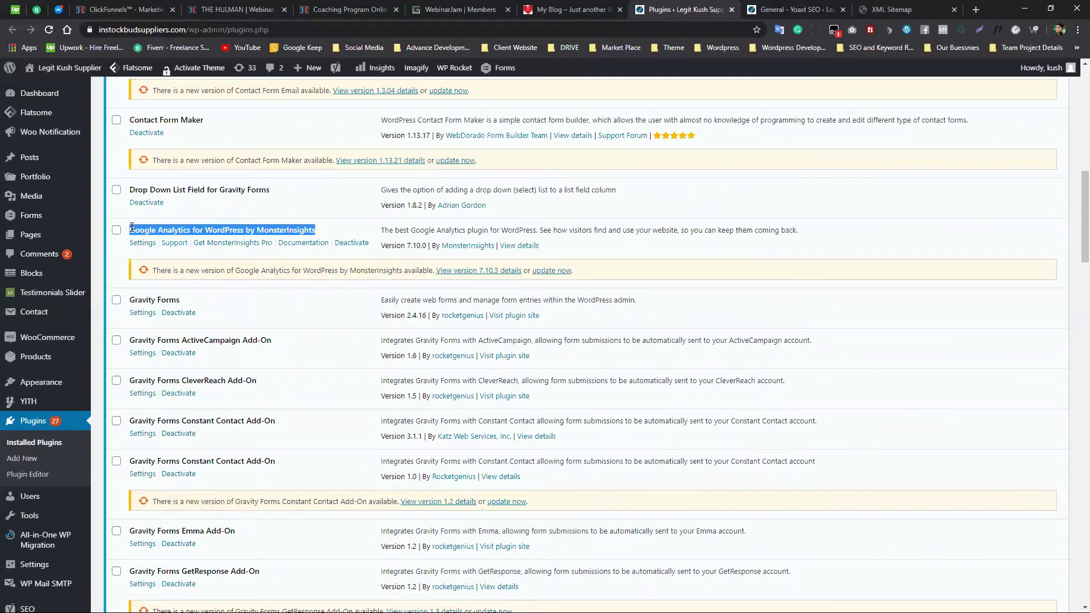
Deactivate the Google Analytics for WordPress by MonsterInsights plugin, giving "It's a temporary deactivation" as the reason
{"action": "left_click", "coordinate": [348, 244]}
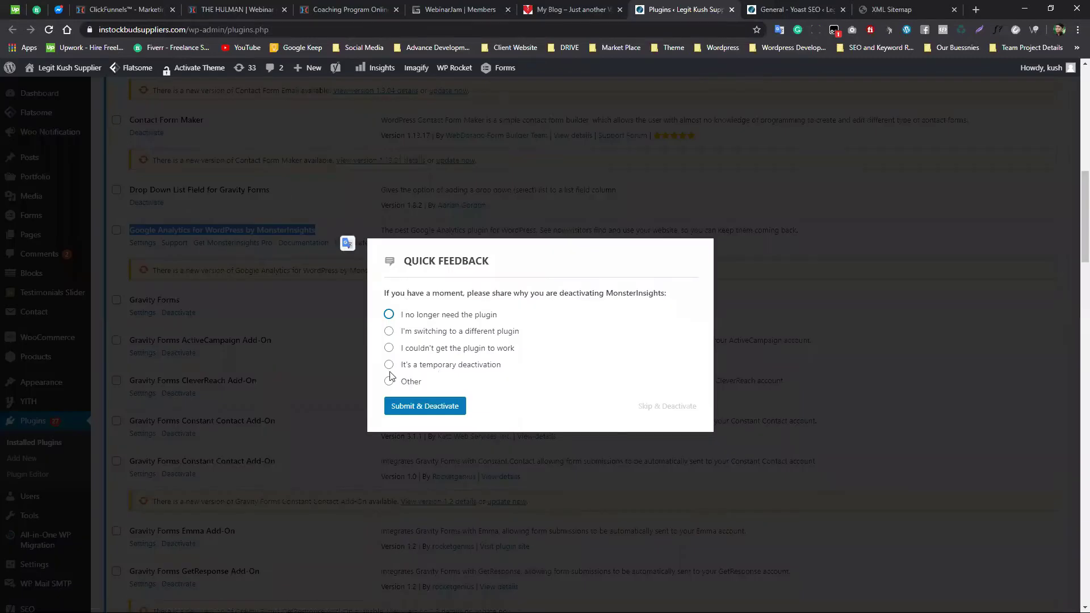
{"action": "left_click", "coordinate": [388, 366]}
{"action": "left_click", "coordinate": [425, 406]}
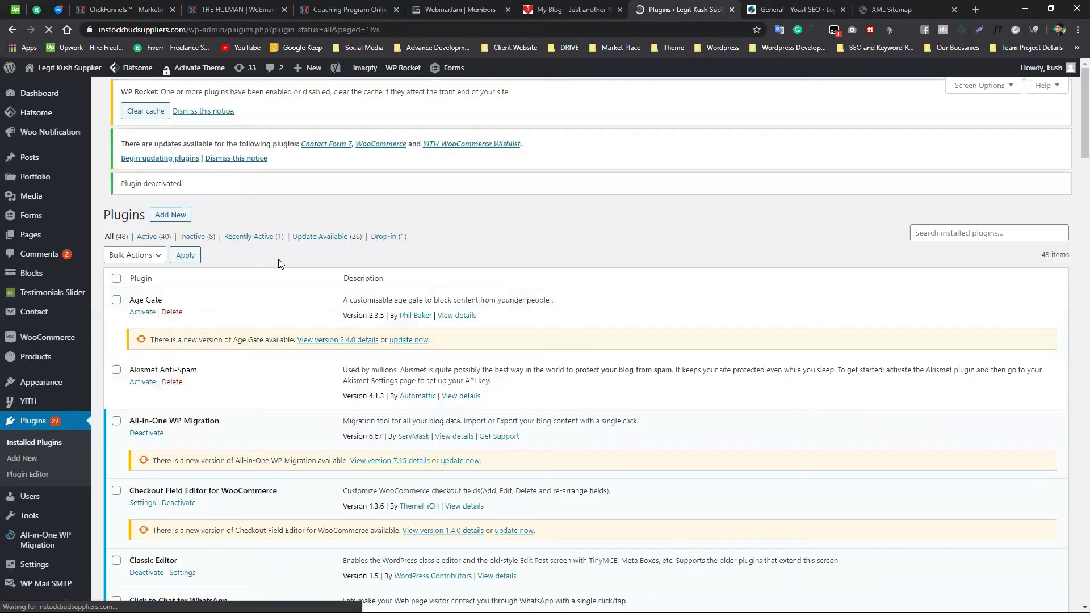
Copy the name of the deactivated Google Analytics for WordPress by MonsterInsights plugin, and delete the plugin with its data
{"action": "scroll", "coordinate": [232, 338], "scroll_direction": "down", "scroll_amount": 8}
{"action": "scroll", "coordinate": [232, 338], "scroll_direction": "down", "scroll_amount": 5}
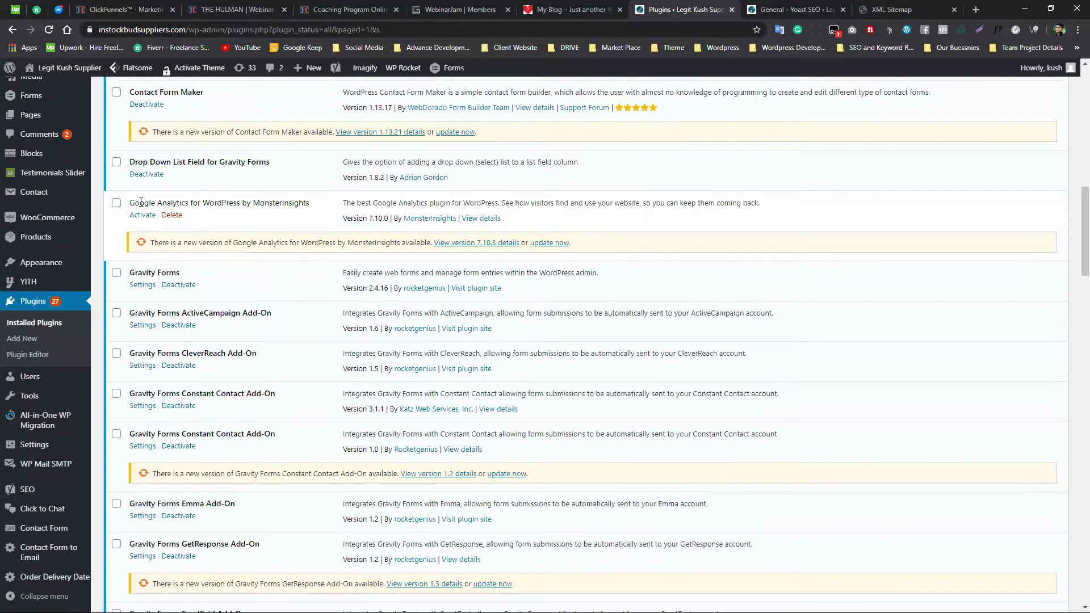
{"action": "left_click_drag", "start_coordinate": [130, 202], "coordinate": [311, 203]}
{"action": "key", "text": "ctrl+c"}
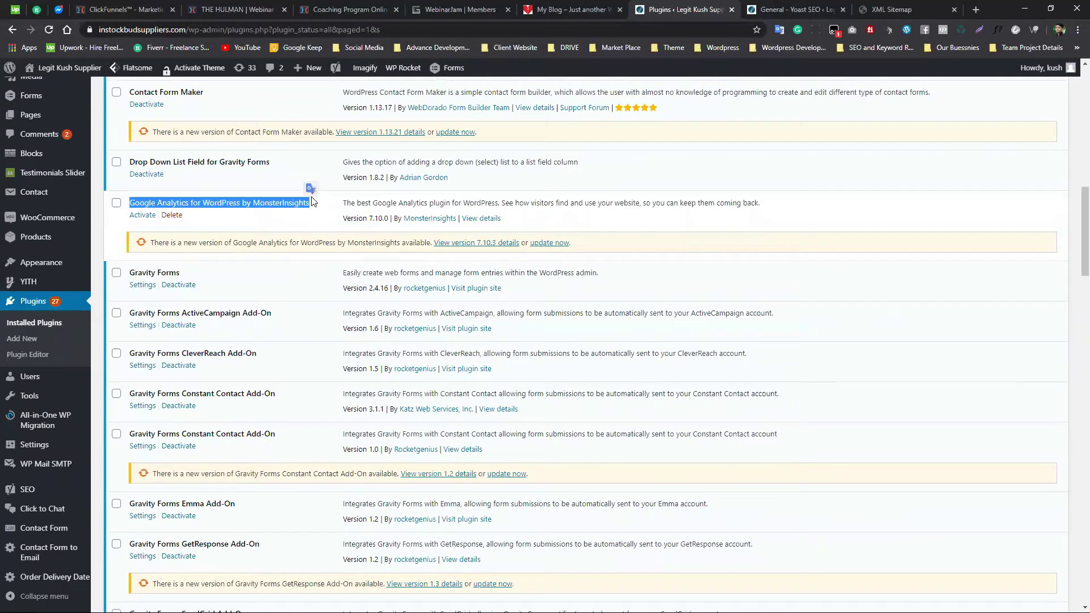
{"action": "left_click", "coordinate": [172, 215]}
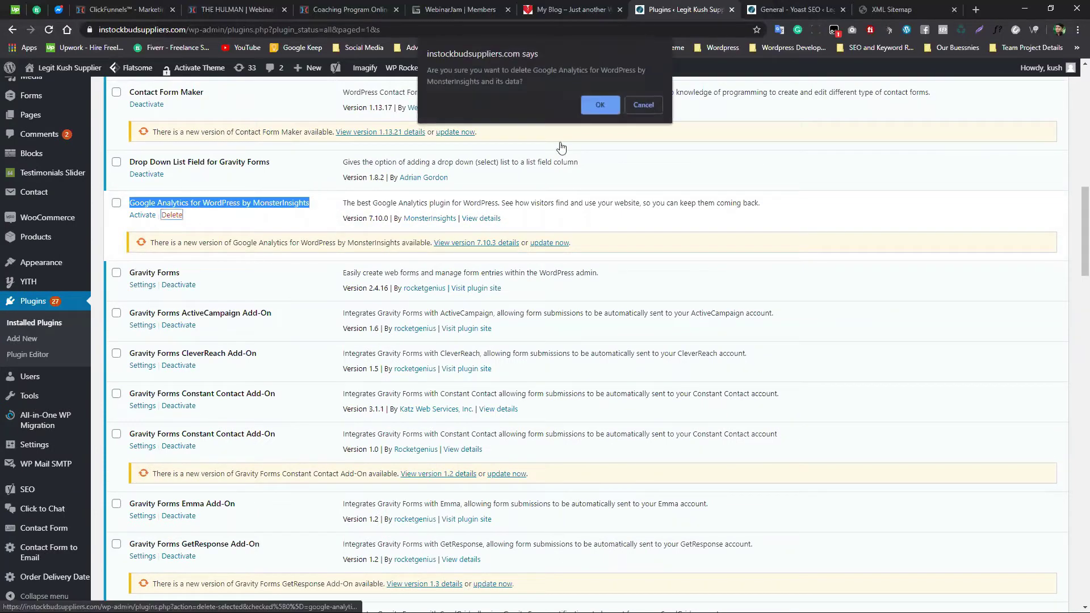
{"action": "left_click", "coordinate": [600, 106]}
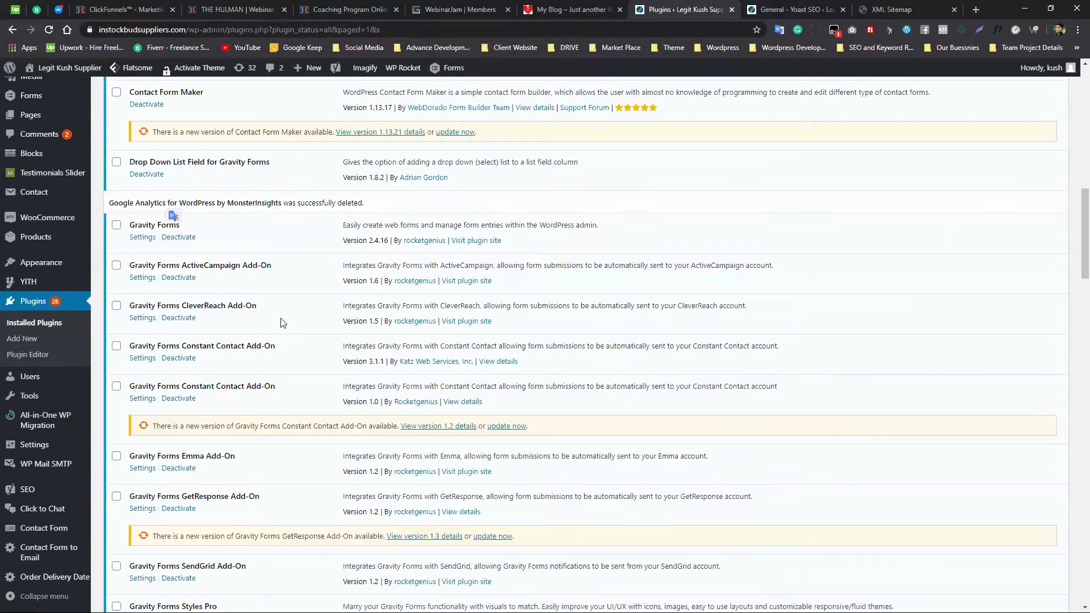
Look through the rest of the installed plugins list, from the Gravity Forms add-ons to WooCommerce
{"action": "scroll", "coordinate": [282, 322], "scroll_direction": "up", "scroll_amount": 10}
{"action": "scroll", "coordinate": [280, 327], "scroll_direction": "down", "scroll_amount": 20}
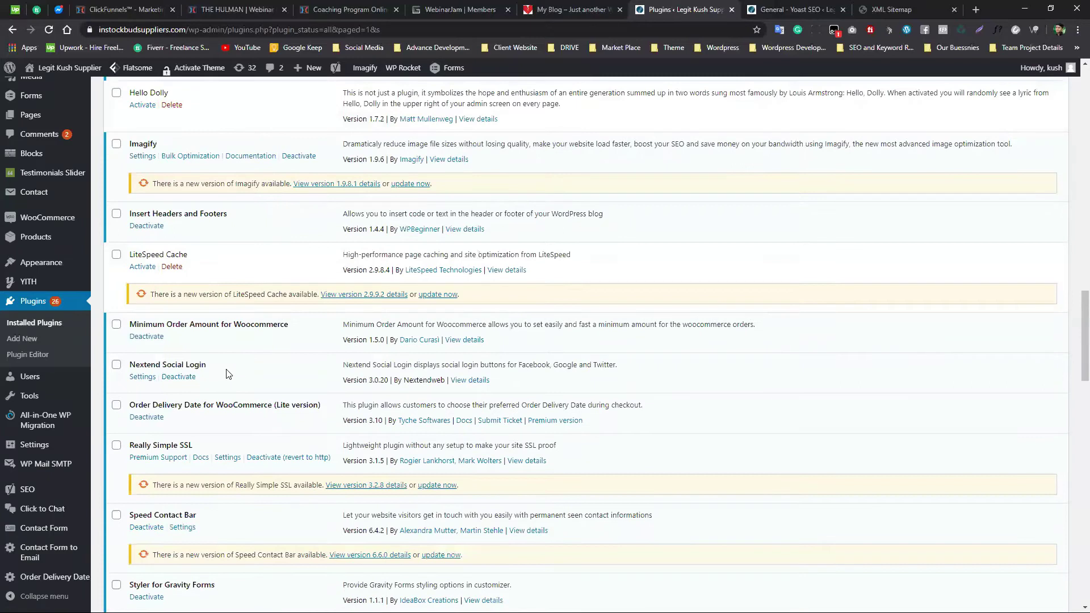
{"action": "scroll", "coordinate": [227, 373], "scroll_direction": "down", "scroll_amount": 4}
{"action": "scroll", "coordinate": [228, 373], "scroll_direction": "down", "scroll_amount": 6}
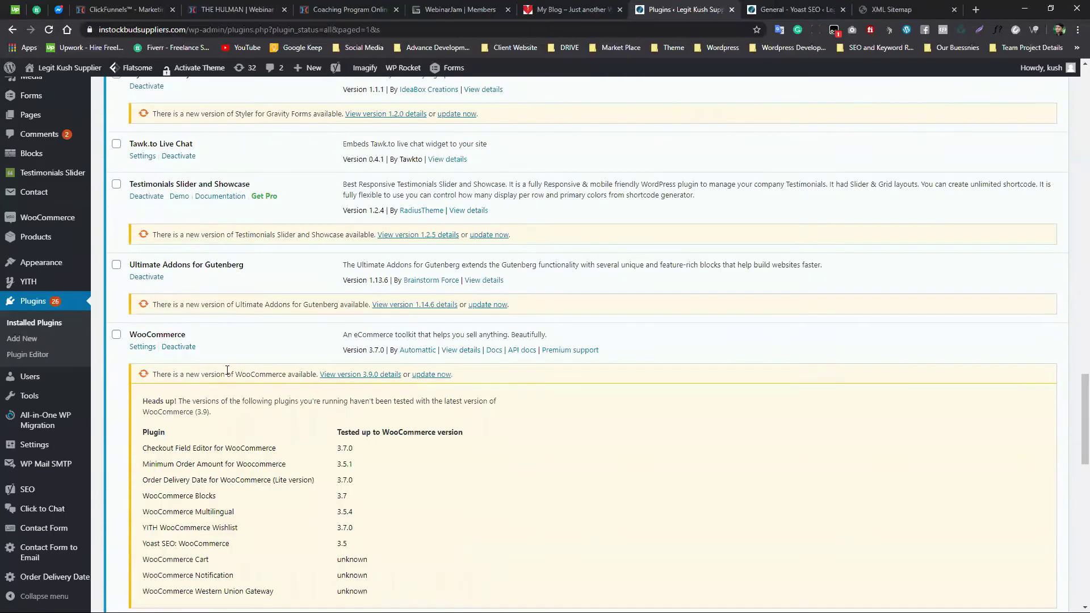
{"action": "scroll", "coordinate": [227, 373], "scroll_direction": "up", "scroll_amount": 10}
{"action": "scroll", "coordinate": [227, 373], "scroll_direction": "up", "scroll_amount": 2}
{"action": "left_click_drag", "start_coordinate": [234, 328], "coordinate": [112, 329]}
{"action": "left_click", "coordinate": [258, 341]}
{"action": "scroll", "coordinate": [257, 370], "scroll_direction": "up", "scroll_amount": 6}
{"action": "scroll", "coordinate": [257, 371], "scroll_direction": "up", "scroll_amount": 20}
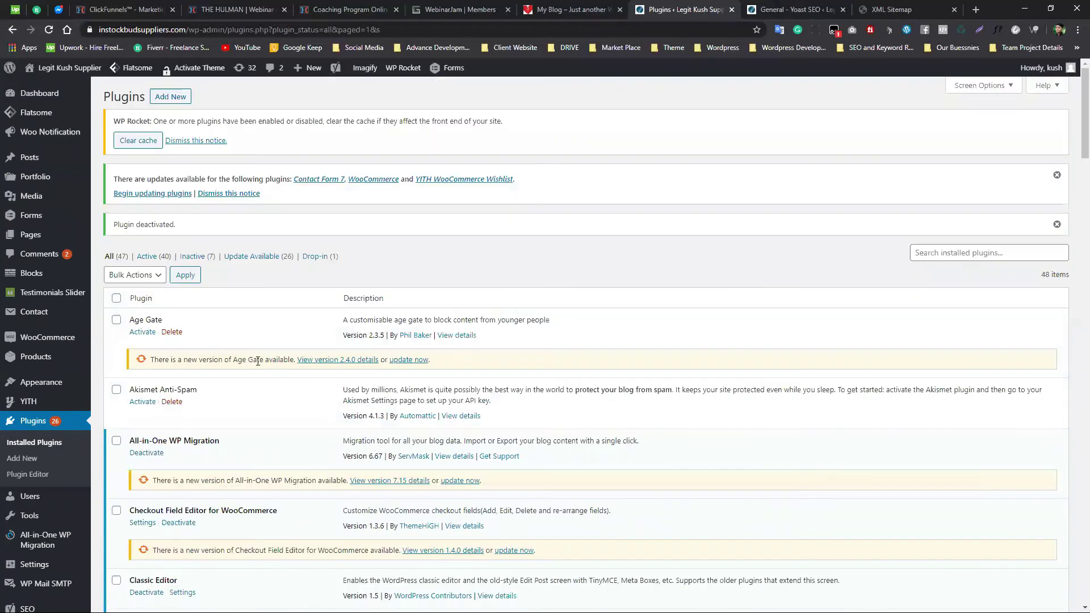
Find the MonsterInsights Google Analytics plugin in the plugin directory using the copied name, and install and activate it
{"action": "left_click", "coordinate": [180, 100]}
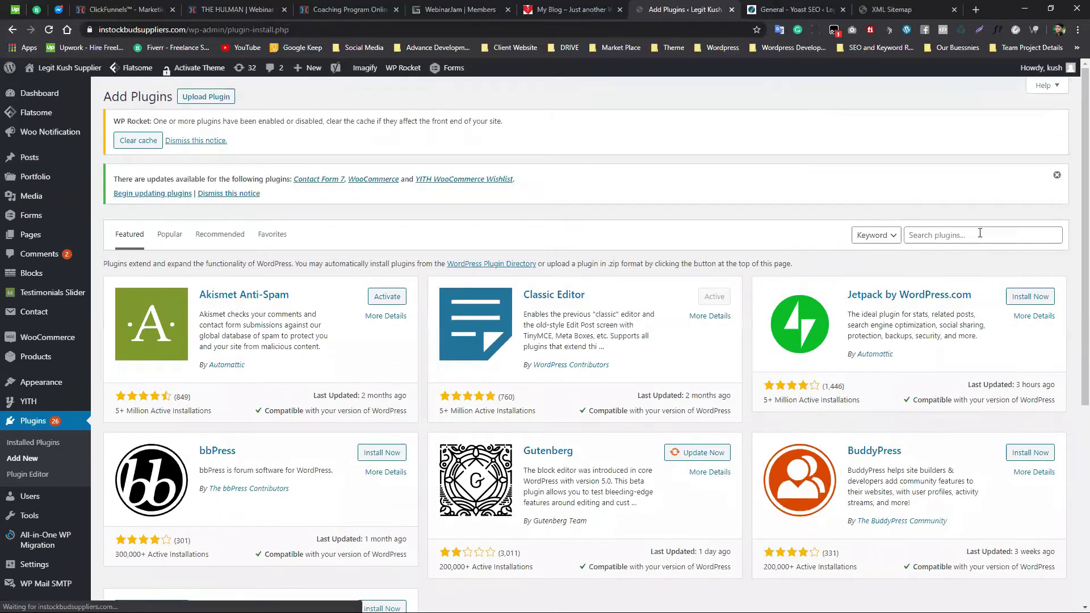
{"action": "left_click", "coordinate": [982, 231]}
{"action": "key", "text": "ctrl+v"}
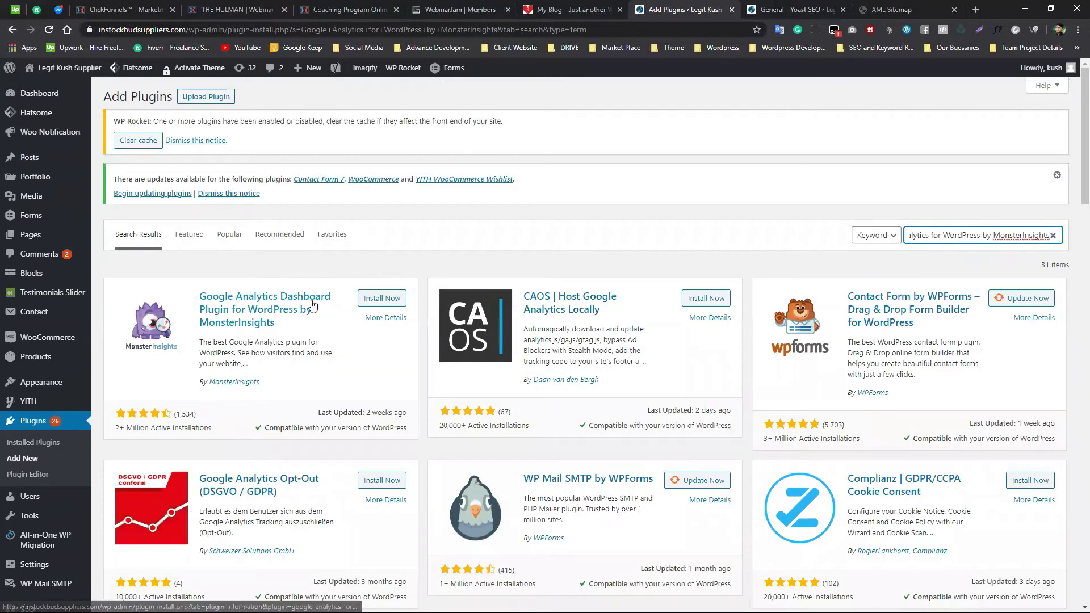
{"action": "triple_click", "coordinate": [931, 235]}
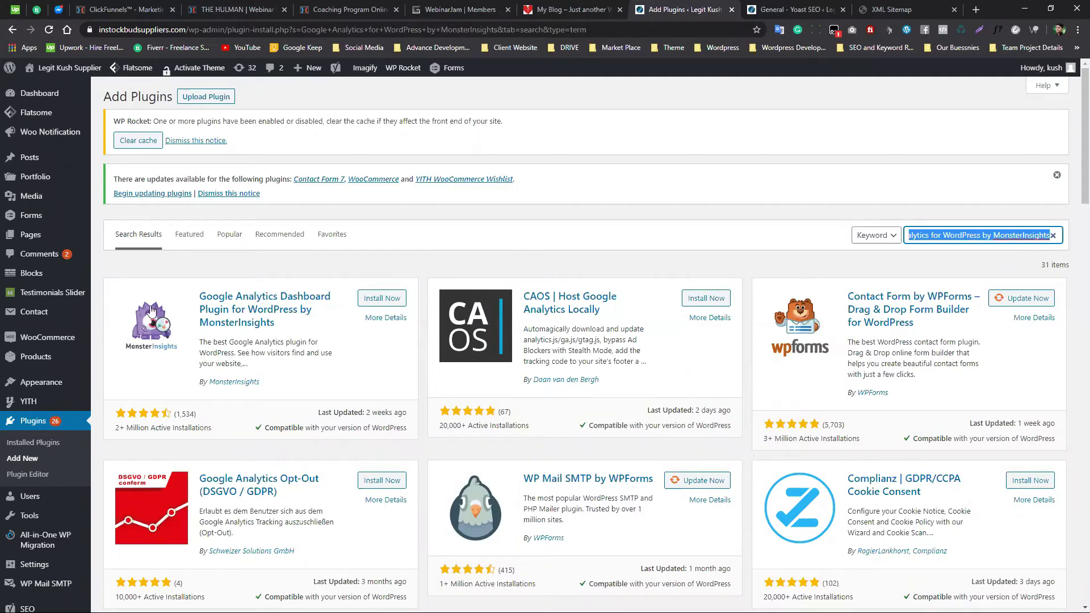
{"action": "left_click", "coordinate": [368, 300]}
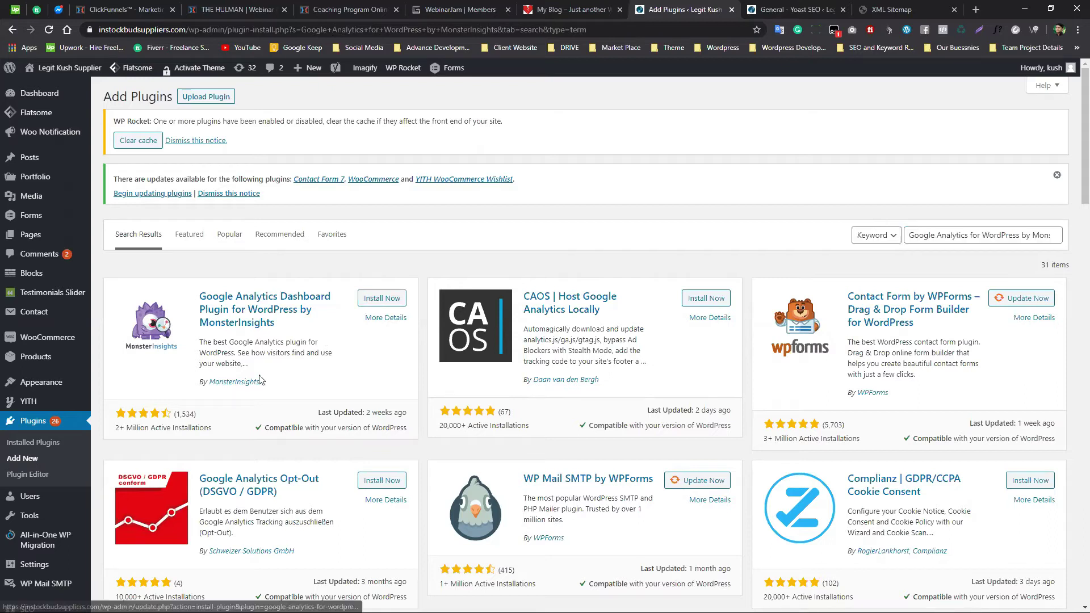
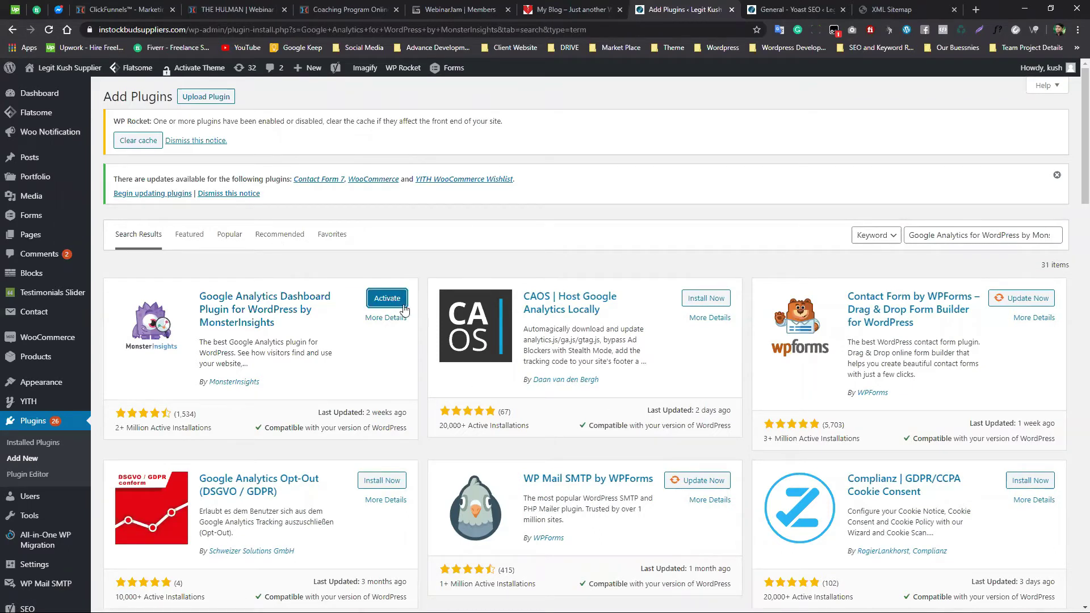
{"action": "left_click", "coordinate": [400, 300]}
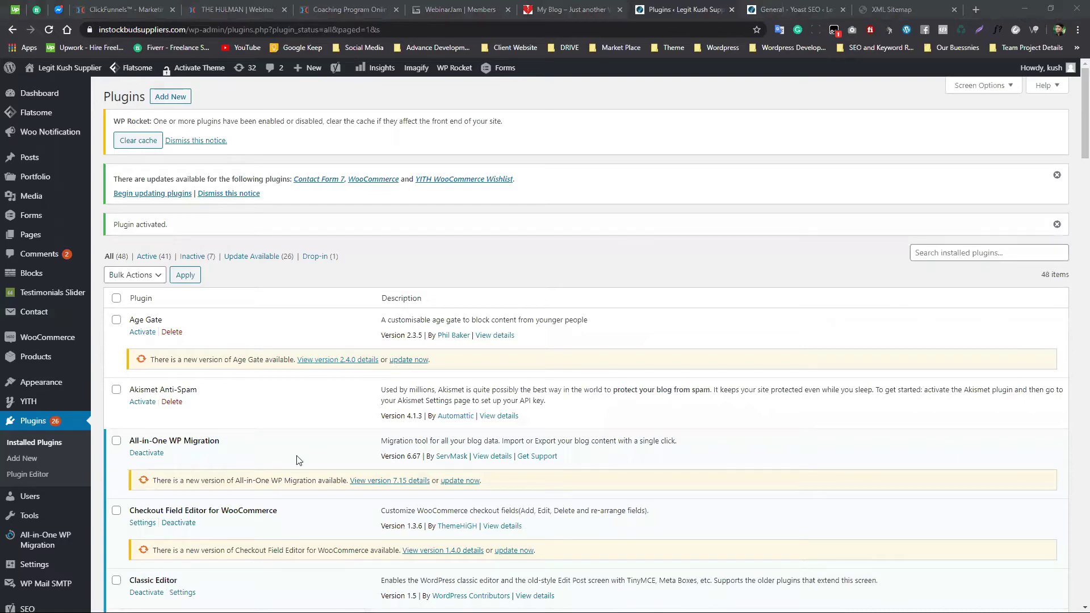
Check the installed plugins list for the reinstalled Google Analytics for WordPress by MonsterInsights entry
{"action": "scroll", "coordinate": [297, 460], "scroll_direction": "down", "scroll_amount": 13}
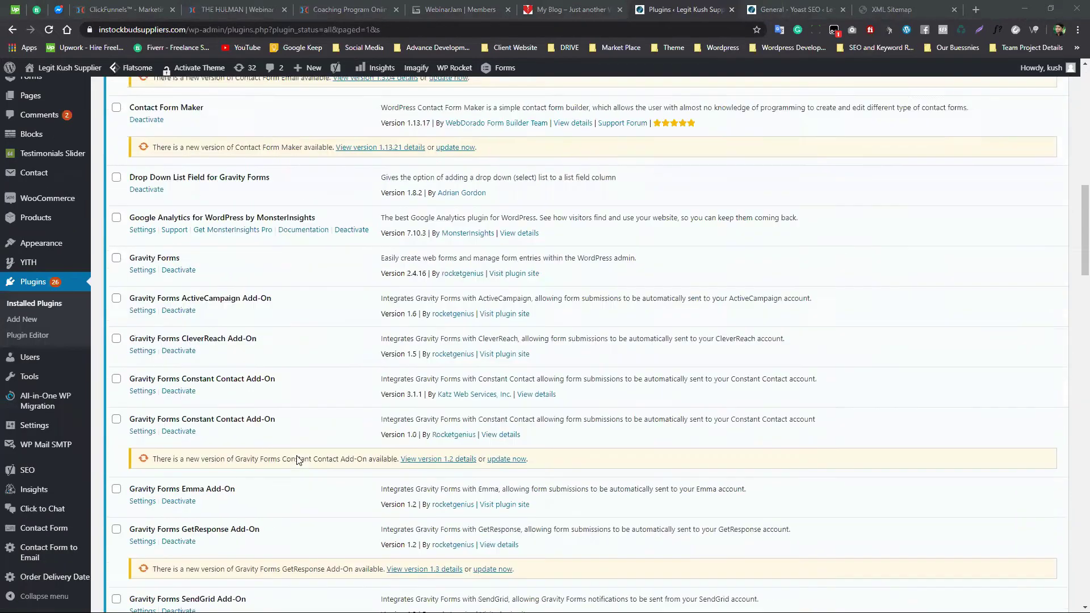
{"action": "scroll", "coordinate": [296, 460], "scroll_direction": "down", "scroll_amount": 1}
{"action": "scroll", "coordinate": [297, 460], "scroll_direction": "down", "scroll_amount": 9}
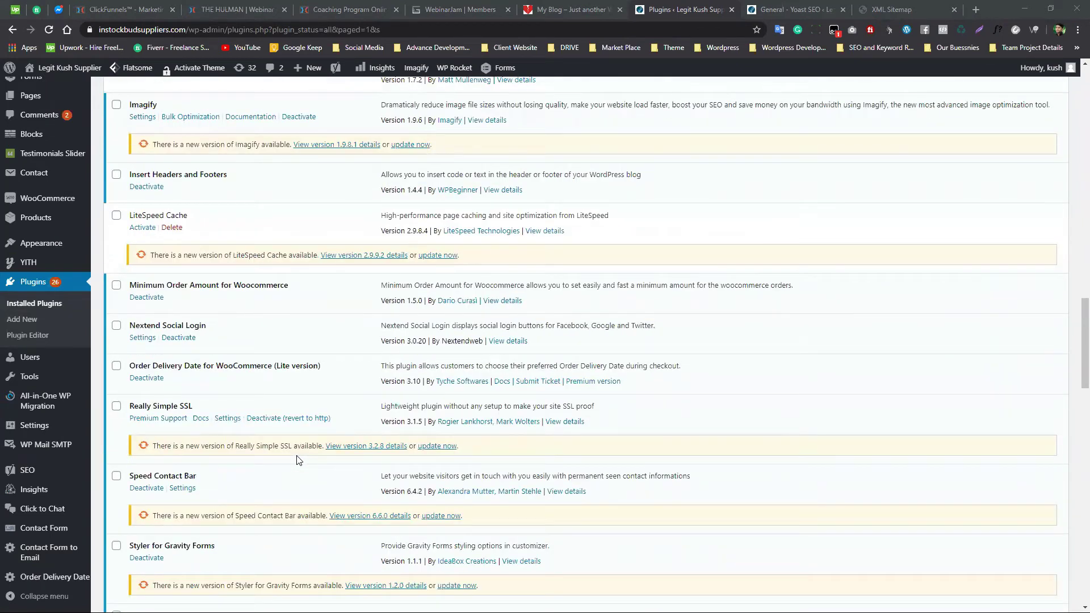
{"action": "scroll", "coordinate": [292, 556], "scroll_direction": "down", "scroll_amount": 7}
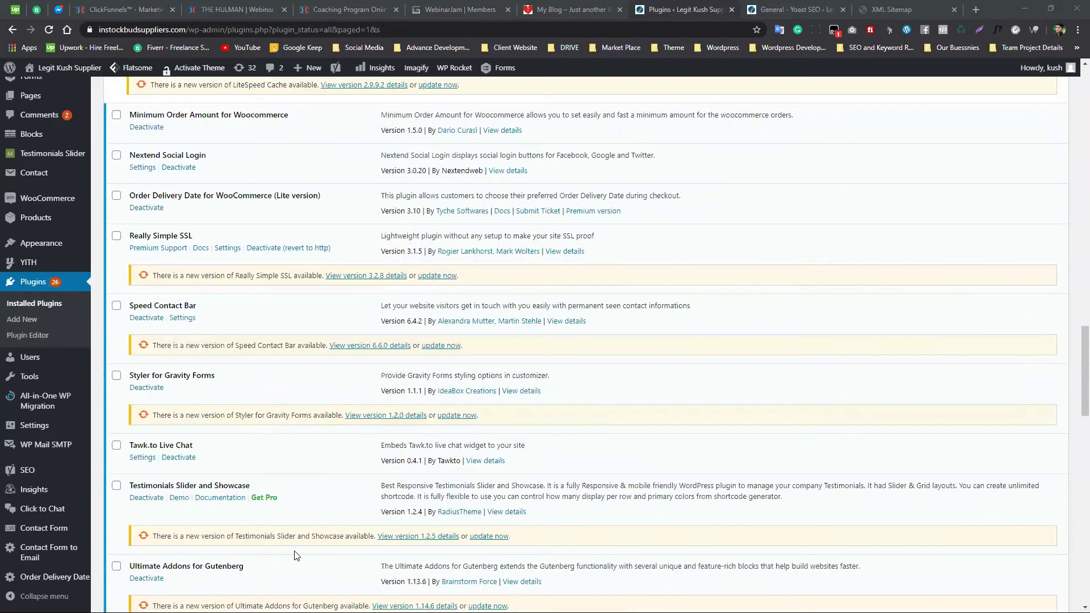
{"action": "scroll", "coordinate": [292, 556], "scroll_direction": "down", "scroll_amount": 5}
{"action": "scroll", "coordinate": [292, 556], "scroll_direction": "up", "scroll_amount": 15}
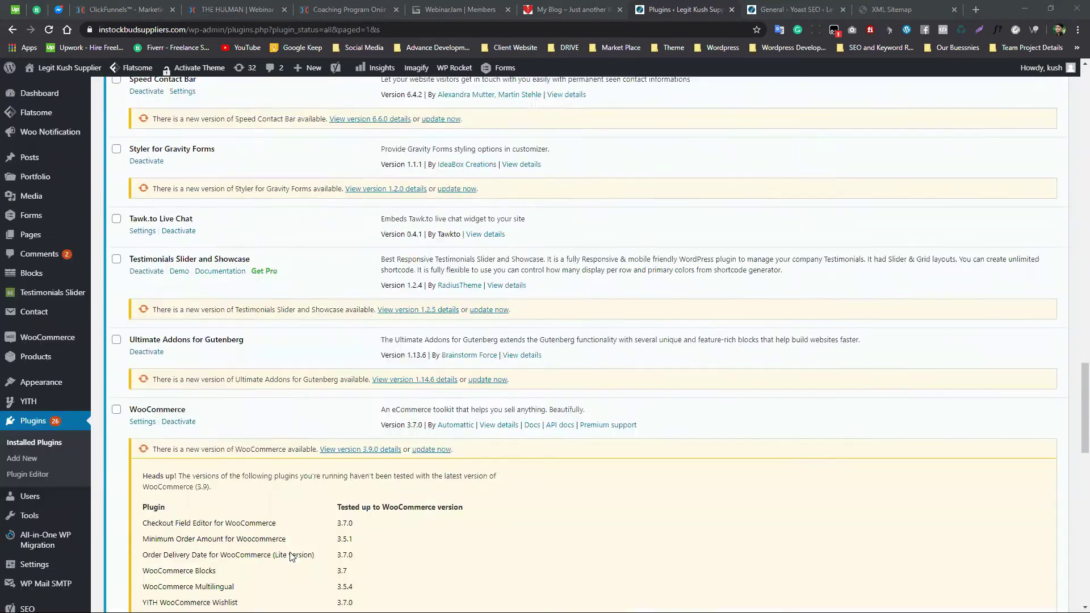
{"action": "scroll", "coordinate": [292, 556], "scroll_direction": "up", "scroll_amount": 8}
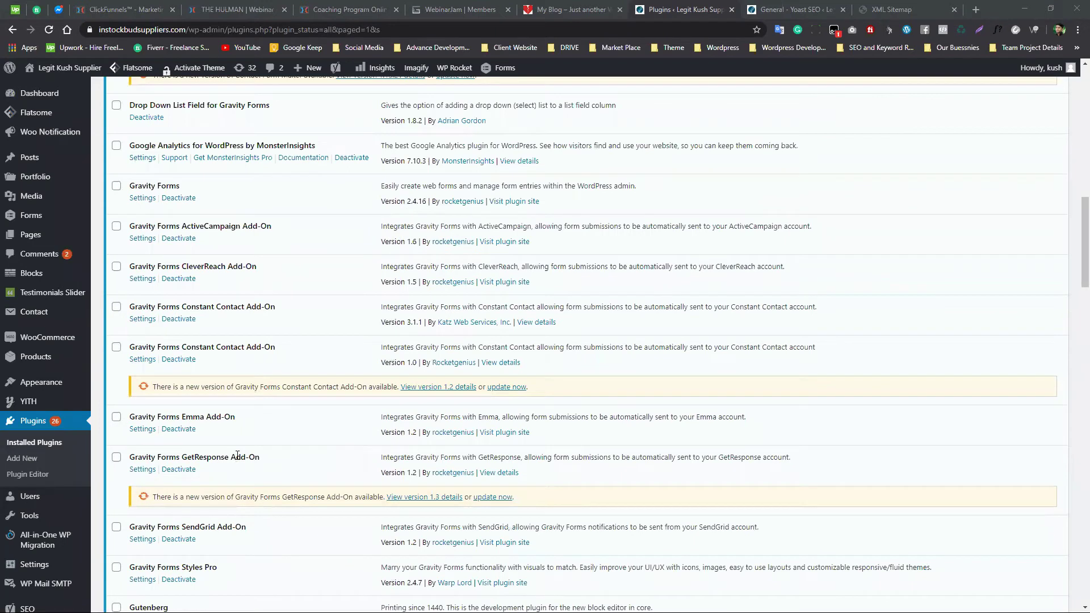
{"action": "scroll", "coordinate": [237, 456], "scroll_direction": "down", "scroll_amount": 4}
{"action": "scroll", "coordinate": [233, 455], "scroll_direction": "up", "scroll_amount": 7}
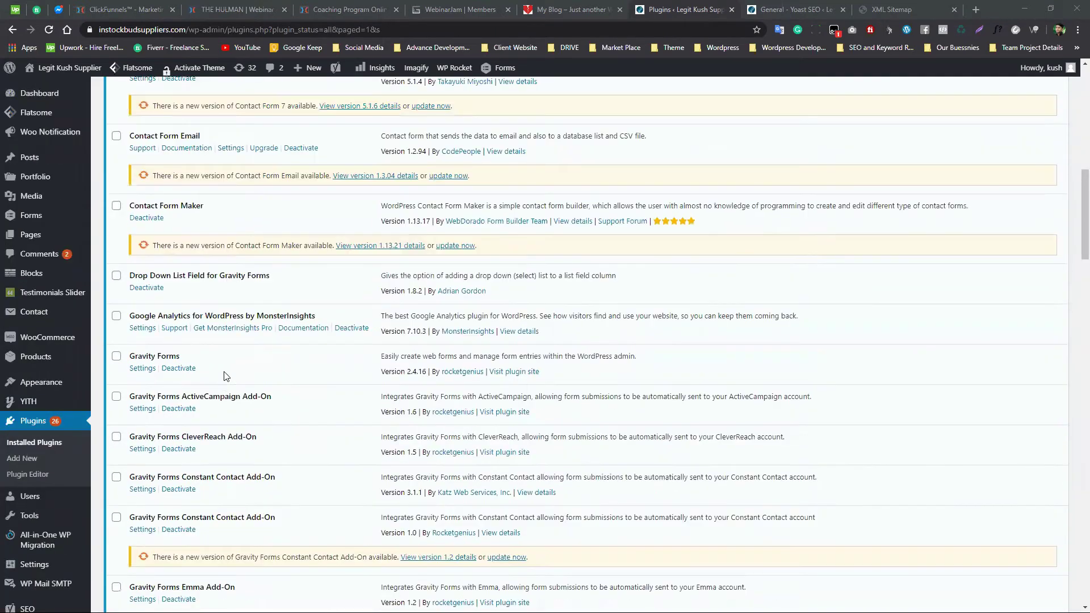
{"action": "left_click_drag", "start_coordinate": [134, 312], "coordinate": [196, 316]}
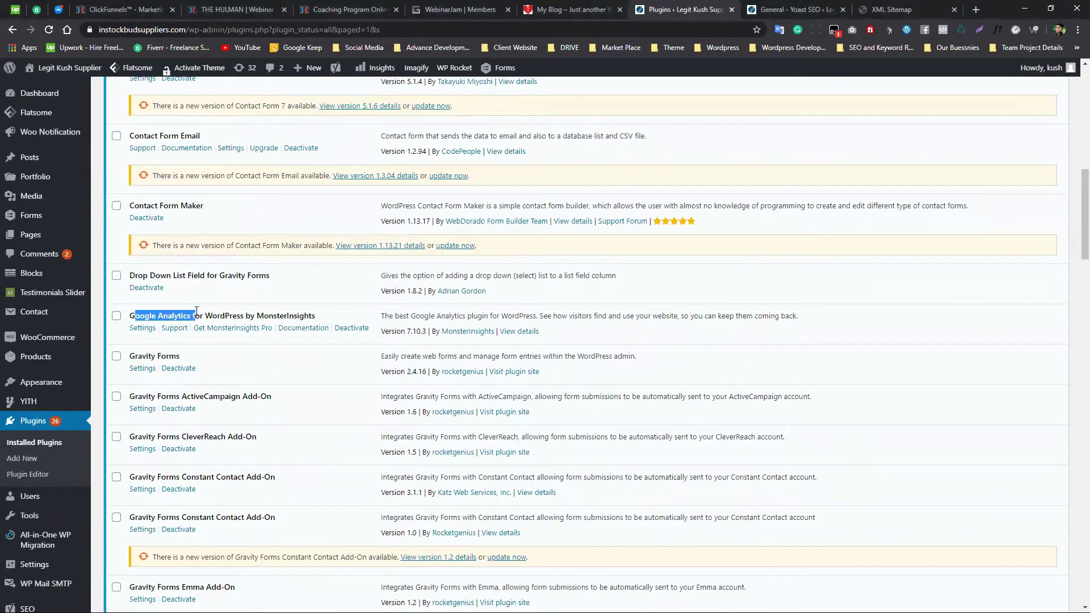
{"action": "left_click", "coordinate": [194, 307]}
Dismiss the plugin update, plugin activation and WP Rocket cache notices above the plugins list
{"action": "scroll", "coordinate": [321, 374], "scroll_direction": "up", "scroll_amount": 10}
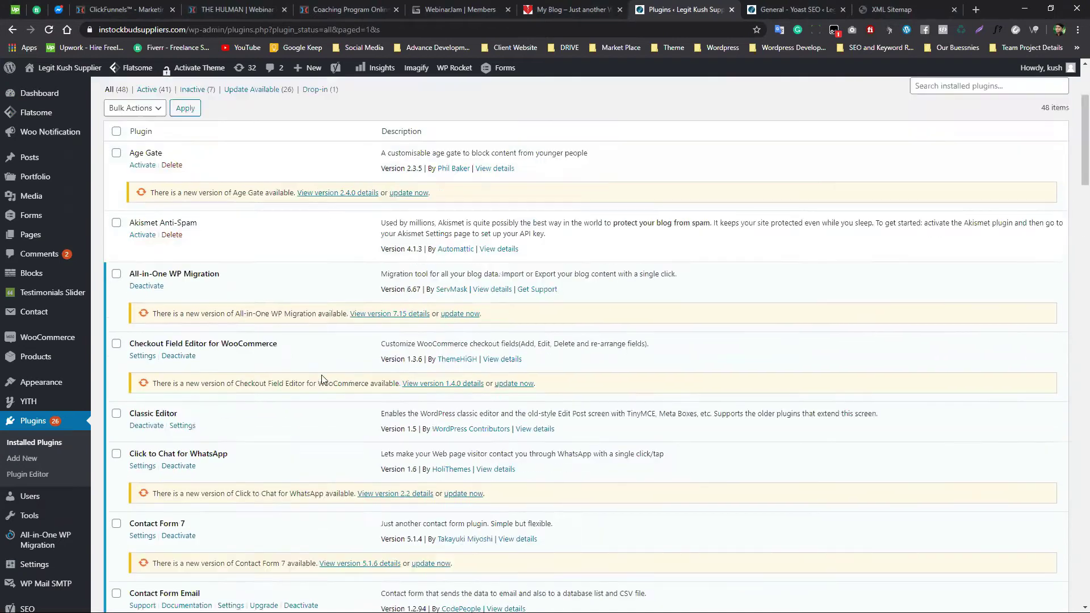
{"action": "left_click", "coordinate": [1058, 175]}
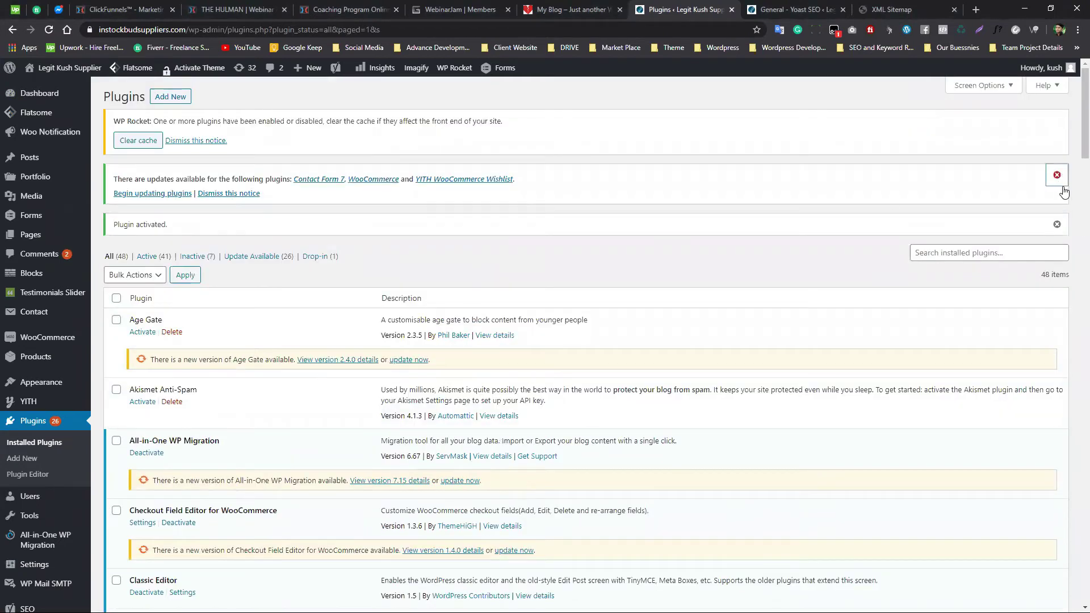
{"action": "left_click", "coordinate": [1057, 176]}
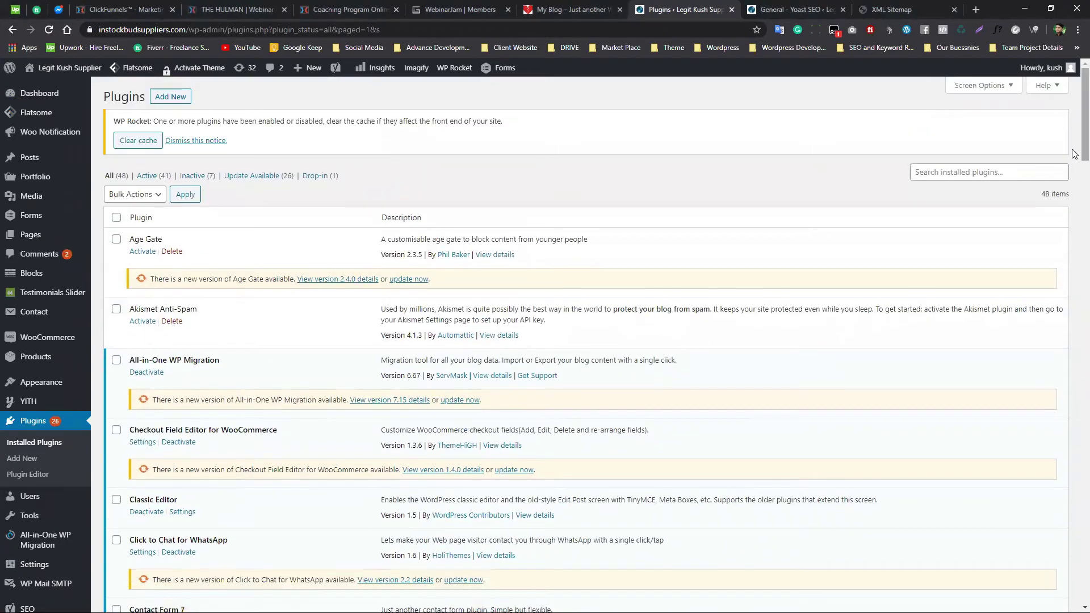
{"action": "left_click", "coordinate": [211, 144]}
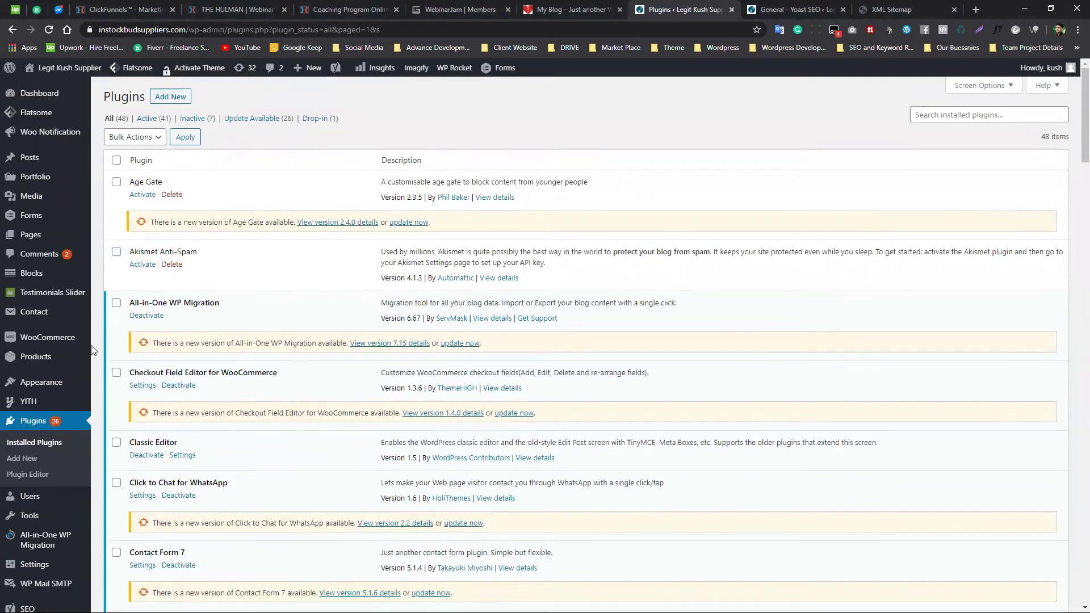
Open the Webmaster Tools verification settings in Yoast SEO's General section
{"action": "scroll", "coordinate": [45, 369], "scroll_direction": "down", "scroll_amount": 4}
{"action": "mouse_move", "coordinate": [47, 426]}
{"action": "scroll", "coordinate": [48, 426], "scroll_direction": "down", "scroll_amount": 2}
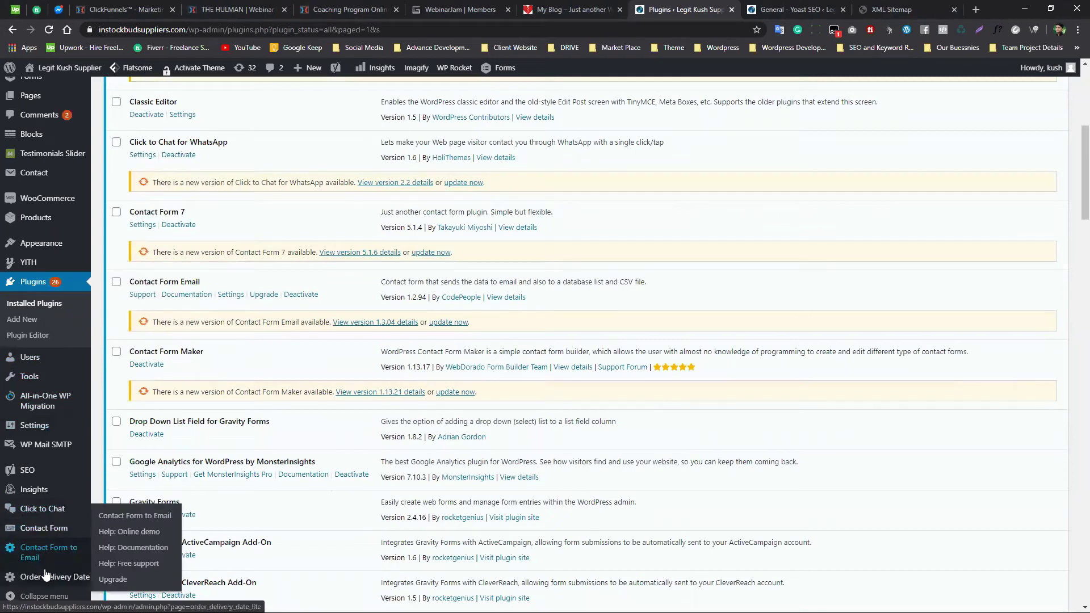
{"action": "mouse_move", "coordinate": [31, 473]}
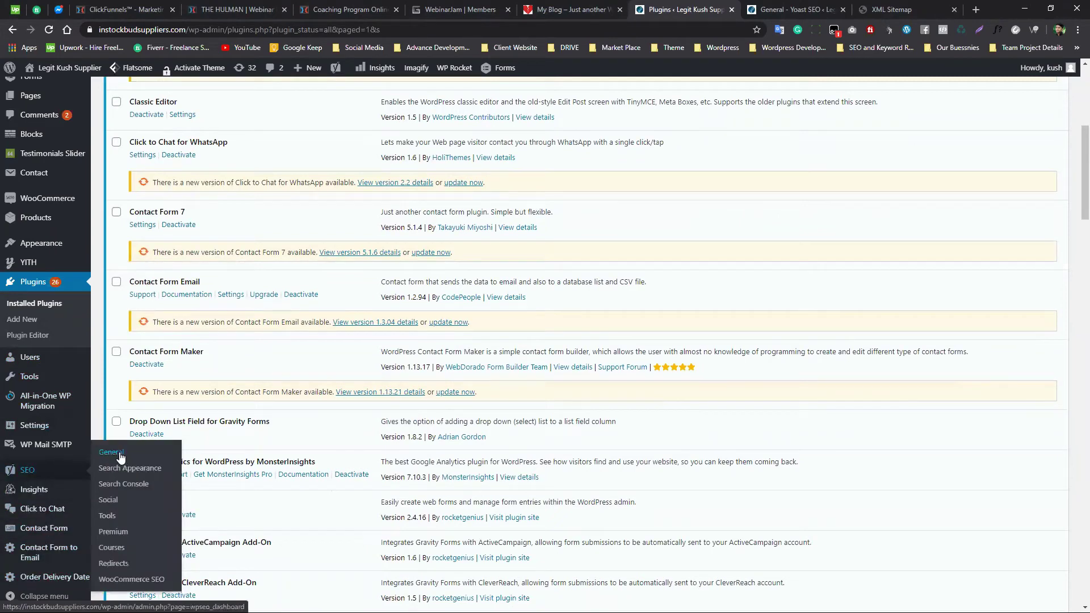
{"action": "left_click", "coordinate": [119, 453]}
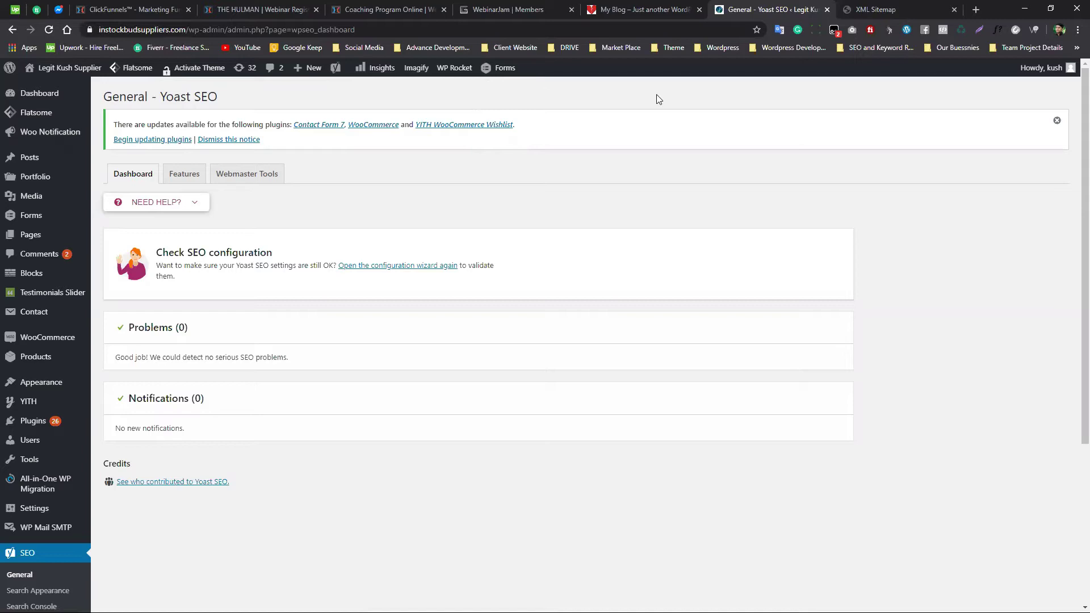
{"action": "left_click", "coordinate": [247, 177]}
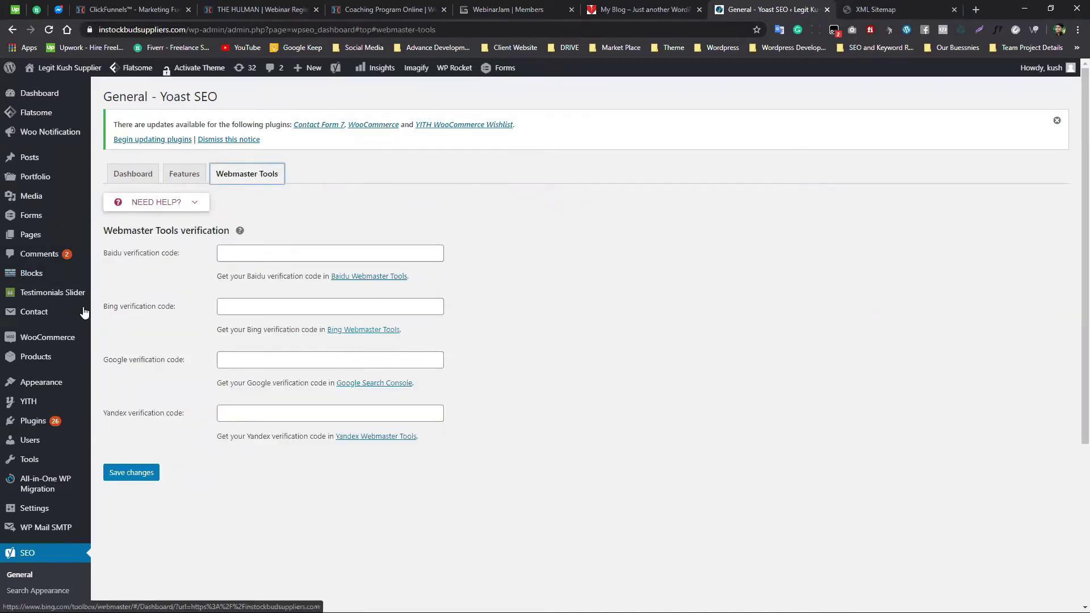
Open the Bing Webmaster Tools, Google Search Console and Yandex Webmaster Tools links in new tabs, and view the Bing page
{"action": "left_click_drag", "start_coordinate": [169, 310], "coordinate": [120, 306]}
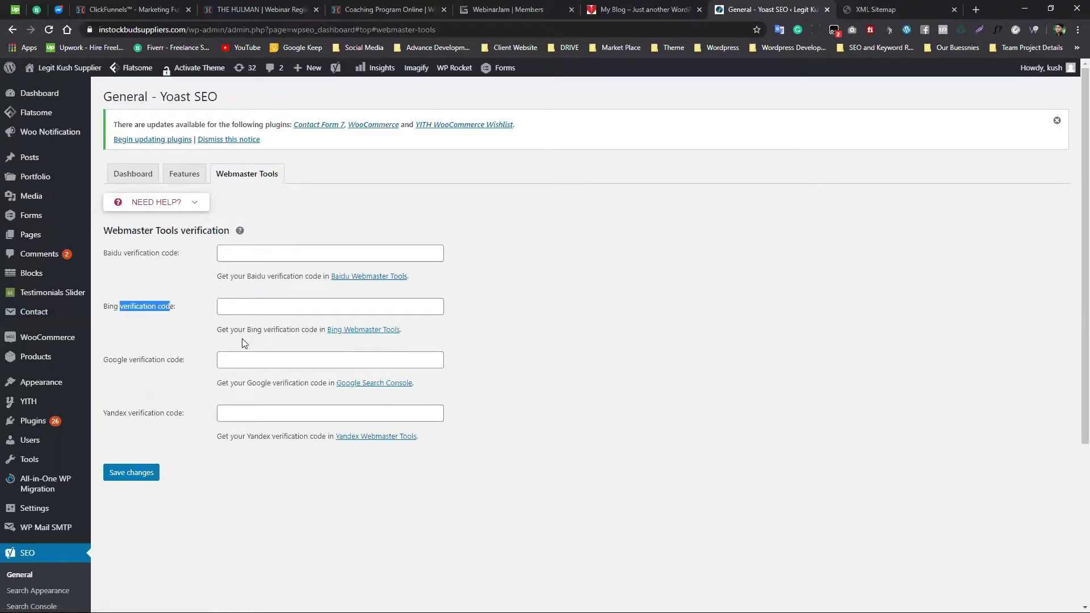
{"action": "left_click", "coordinate": [263, 334]}
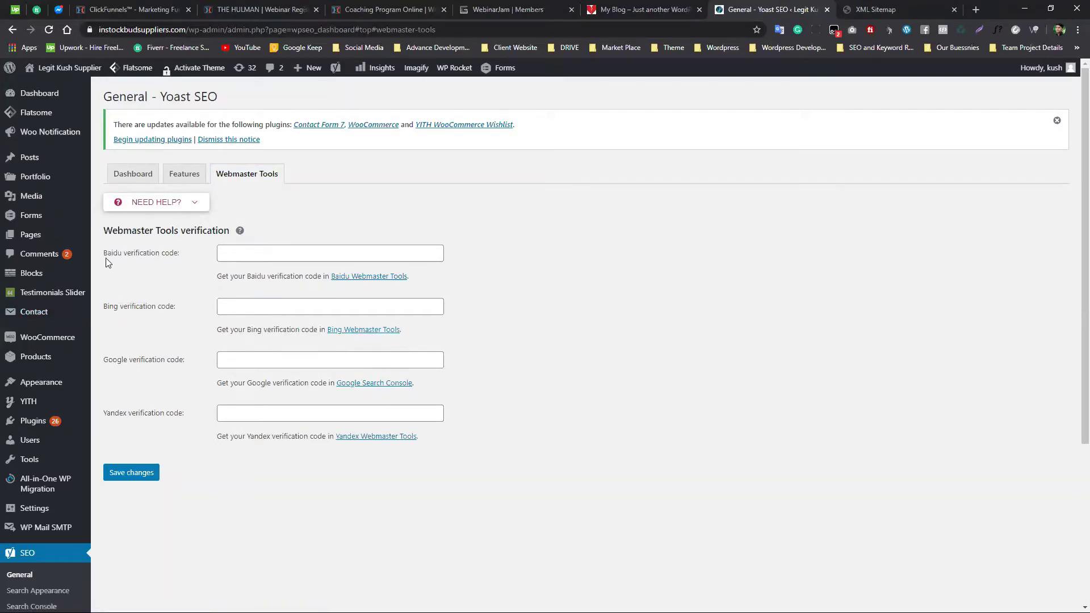
{"action": "left_click_drag", "start_coordinate": [182, 254], "coordinate": [105, 253]}
{"action": "left_click", "coordinate": [130, 271]}
{"action": "middle_click", "coordinate": [363, 330]}
{"action": "middle_click", "coordinate": [379, 384]}
{"action": "middle_click", "coordinate": [383, 438]}
{"action": "left_click", "coordinate": [643, 9]}
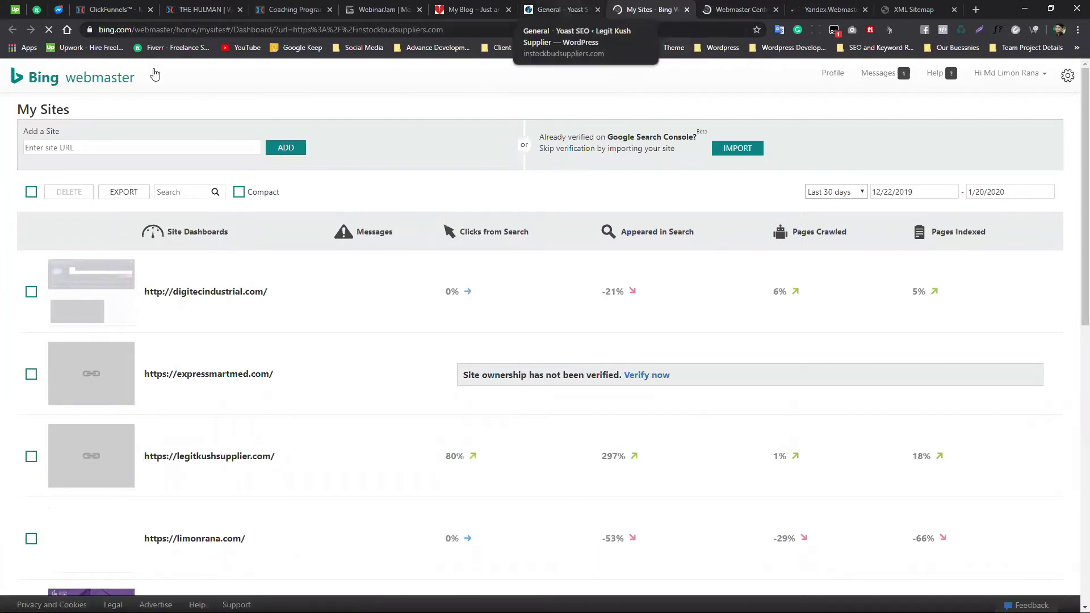
{"action": "key", "text": "ctrl+shift+Tab"}
{"action": "left_click_drag", "start_coordinate": [186, 29], "coordinate": [92, 21]}
{"action": "key", "text": "ctrl+c"}
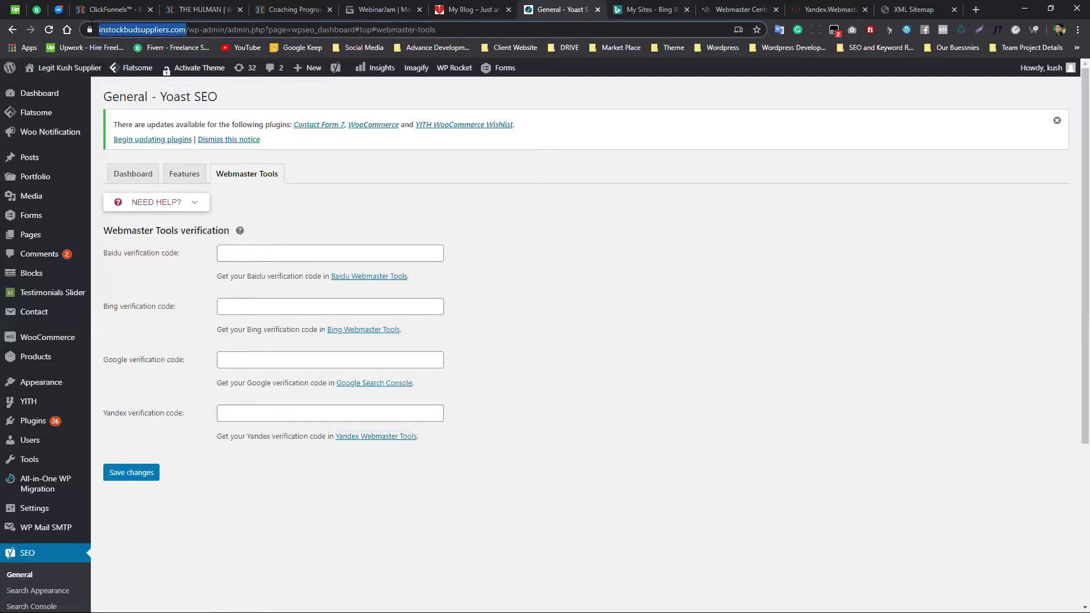
{"action": "mouse_move", "coordinate": [100, 70]}
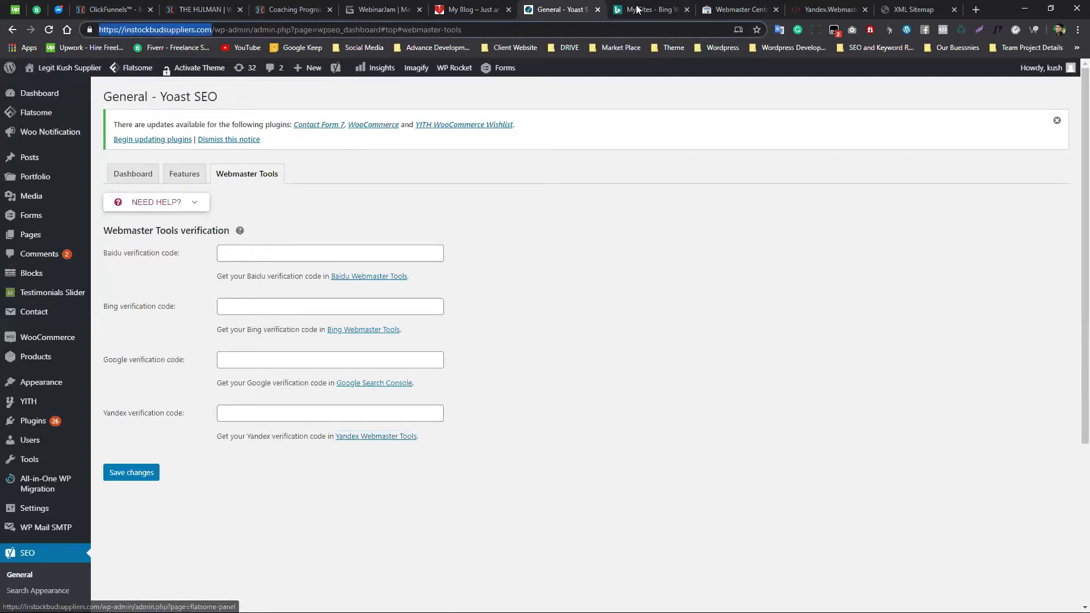
{"action": "left_click", "coordinate": [648, 9]}
{"action": "left_click", "coordinate": [194, 149]}
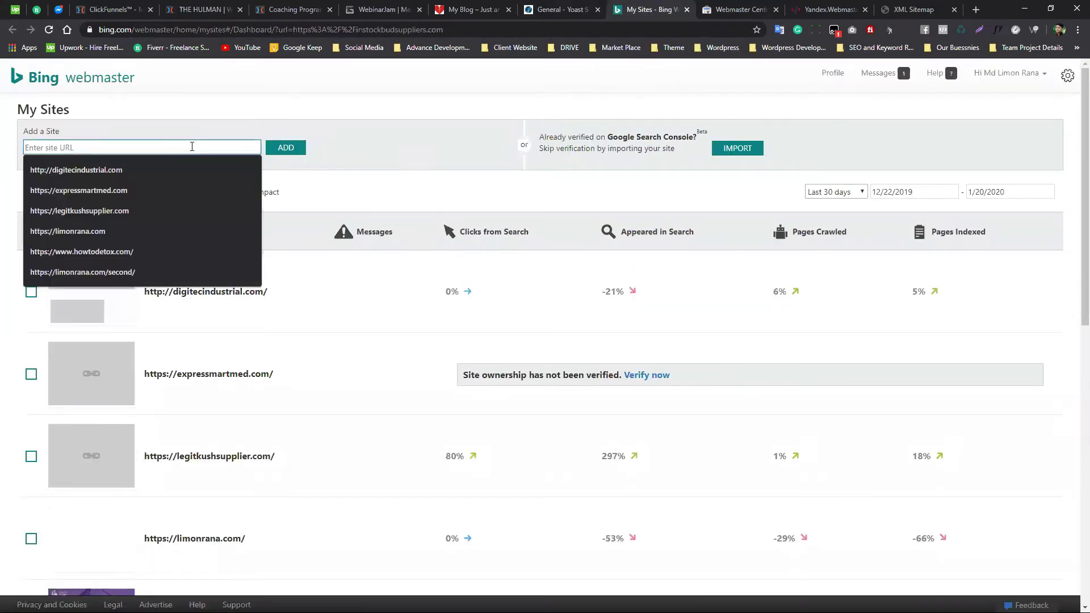
{"action": "key", "text": "ctrl+v"}
{"action": "left_click", "coordinate": [298, 149]}
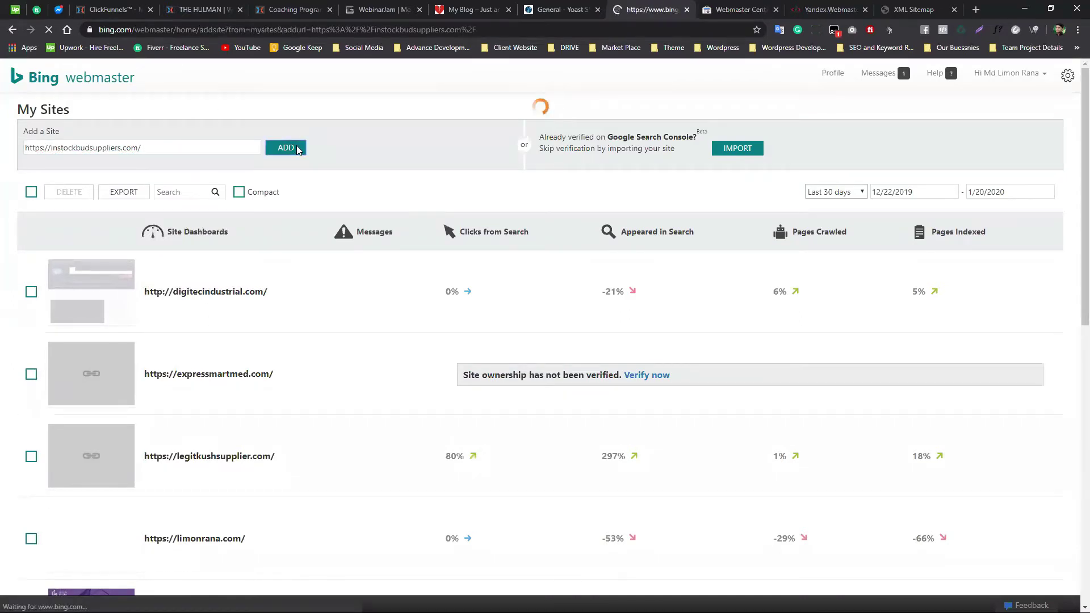
Copy the XML sitemap's address, instockbudsuppliers.com/sitemap_index.xml, into Bing's sitemap field and submit the site
{"action": "left_click", "coordinate": [97, 186]}
{"action": "key", "text": "Escape"}
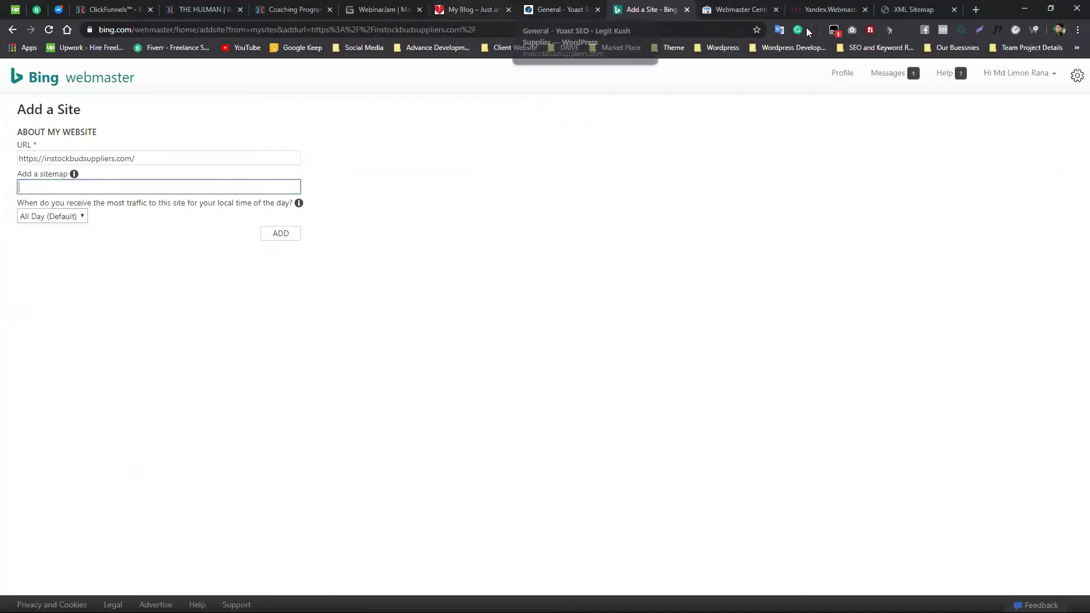
{"action": "left_click", "coordinate": [909, 10]}
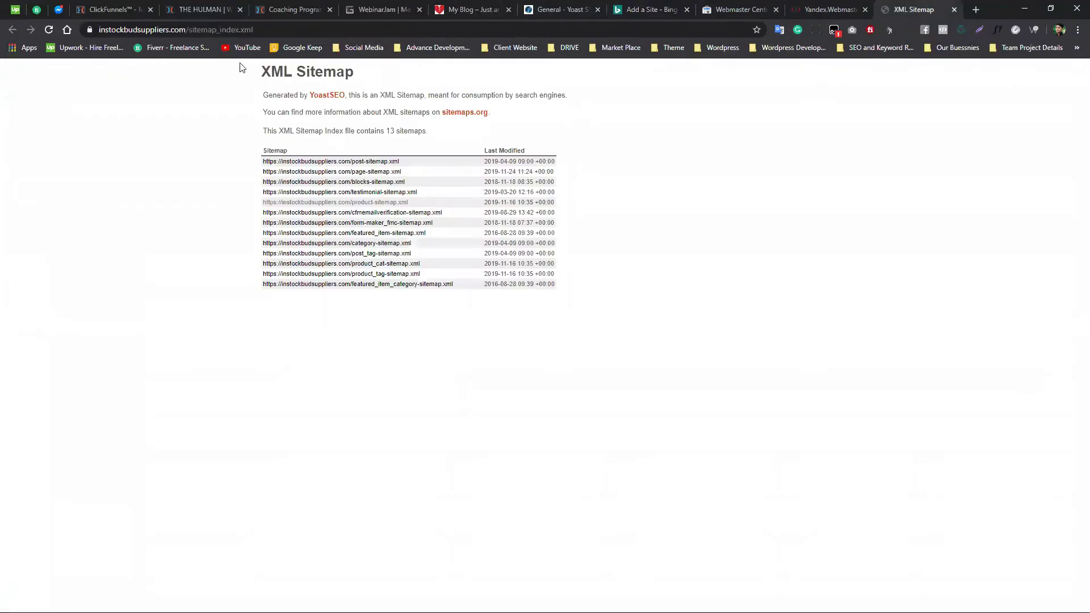
{"action": "left_click", "coordinate": [242, 32]}
{"action": "key", "text": "ctrl+c"}
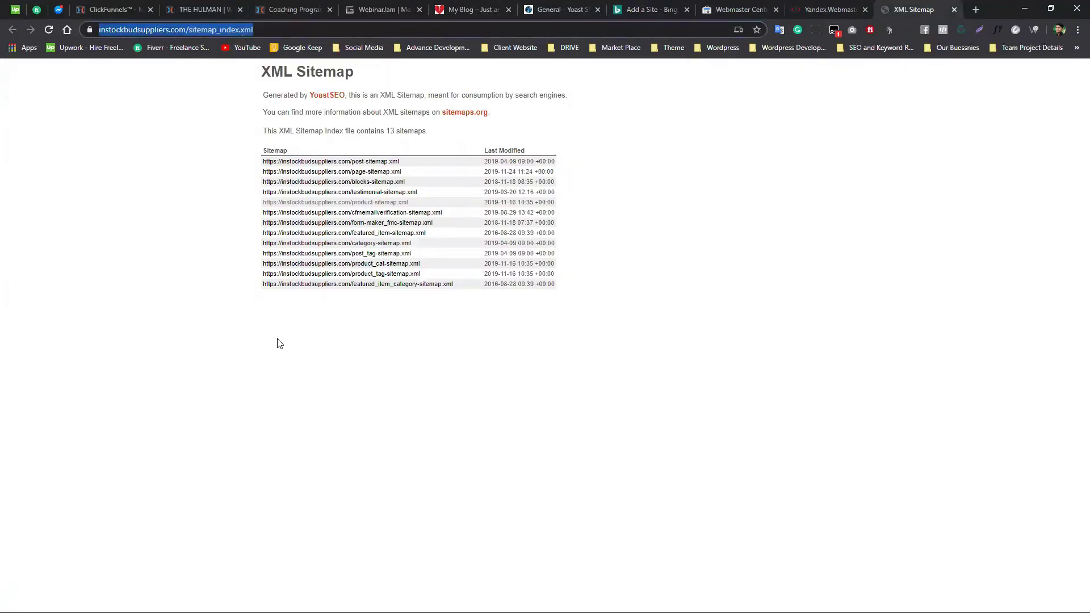
{"action": "left_click", "coordinate": [647, 13]}
{"action": "key", "text": "ctrl+v"}
{"action": "left_click", "coordinate": [279, 234]}
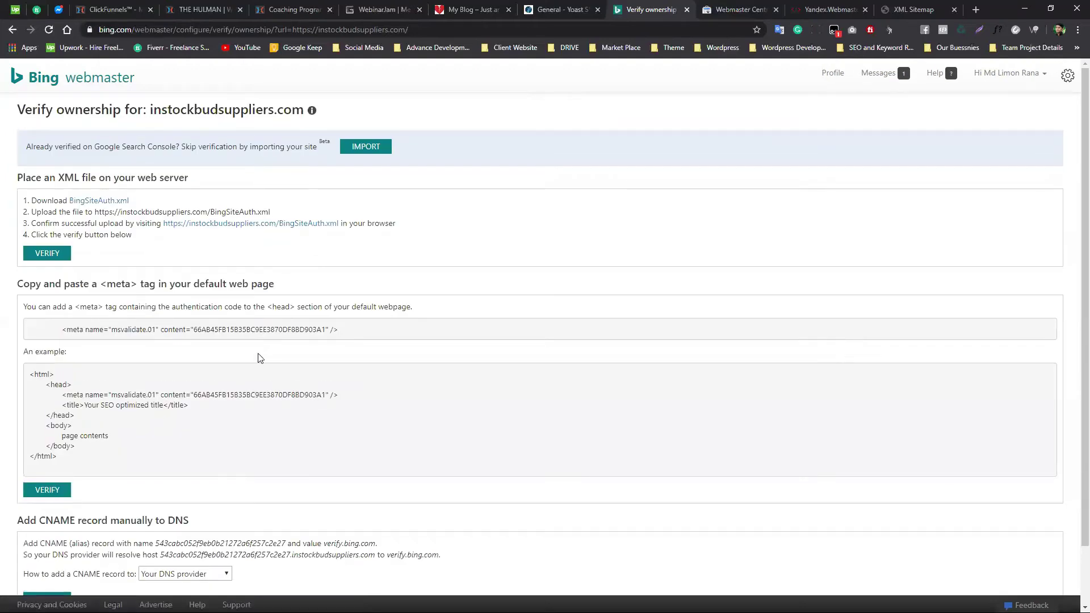
Examine Bing's ownership verification methods, including the XML file, meta tag and CNAME record sections
{"action": "scroll", "coordinate": [230, 343], "scroll_direction": "down", "scroll_amount": 1}
{"action": "left_click_drag", "start_coordinate": [17, 124], "coordinate": [245, 120]}
{"action": "left_click", "coordinate": [65, 271]}
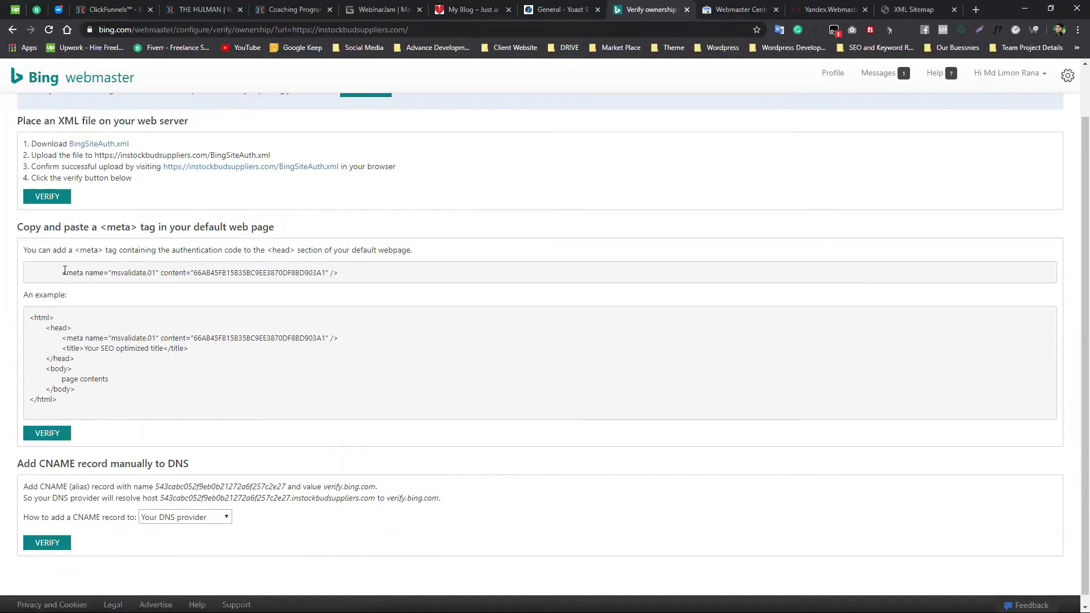
{"action": "left_click_drag", "start_coordinate": [21, 231], "coordinate": [314, 228]}
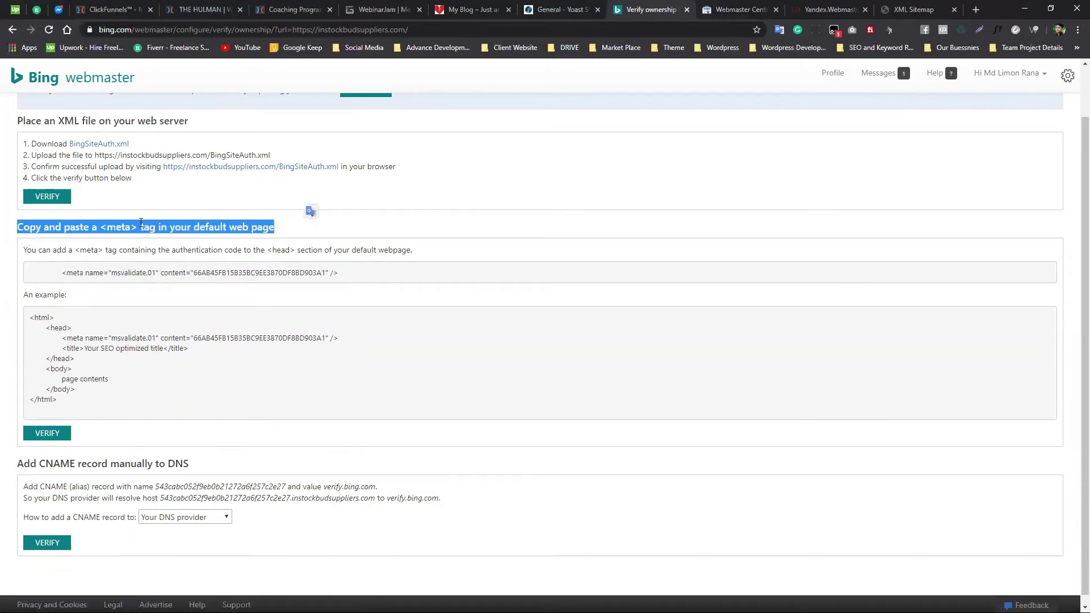
{"action": "left_click", "coordinate": [208, 224]}
{"action": "scroll", "coordinate": [46, 432], "scroll_direction": "down", "scroll_amount": 1}
{"action": "mouse_move", "coordinate": [24, 455]}
{"action": "left_mouse_down"}
{"action": "mouse_move", "coordinate": [196, 459]}
{"action": "mouse_move", "coordinate": [208, 469]}
{"action": "mouse_move", "coordinate": [227, 453]}
{"action": "mouse_move", "coordinate": [15, 451]}
{"action": "left_mouse_up"}
{"action": "triple_click", "coordinate": [131, 455]}
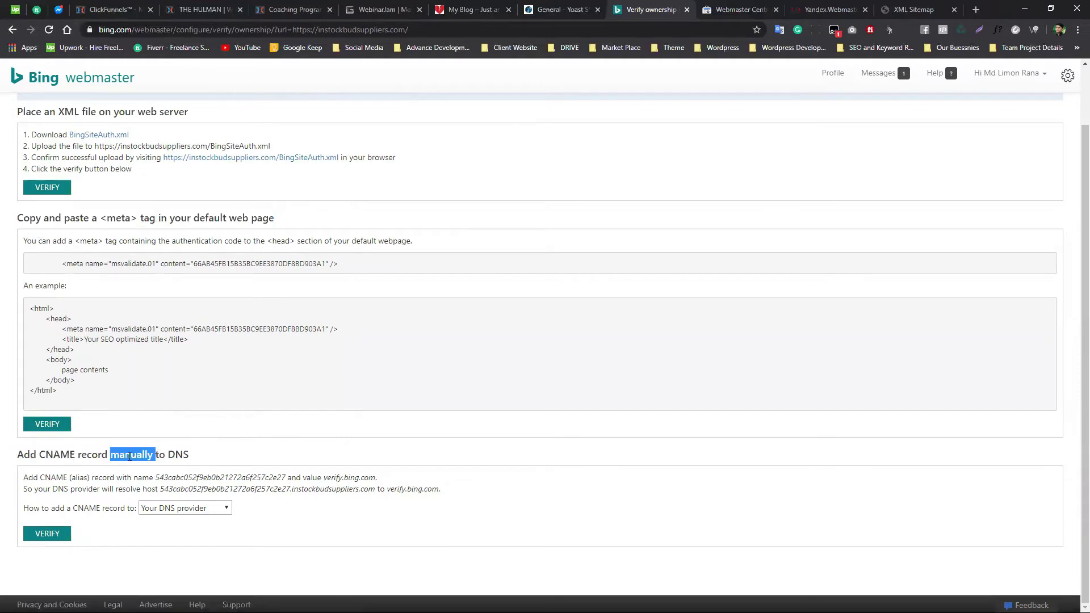
{"action": "left_click", "coordinate": [253, 461]}
{"action": "scroll", "coordinate": [85, 417], "scroll_direction": "up", "scroll_amount": 1}
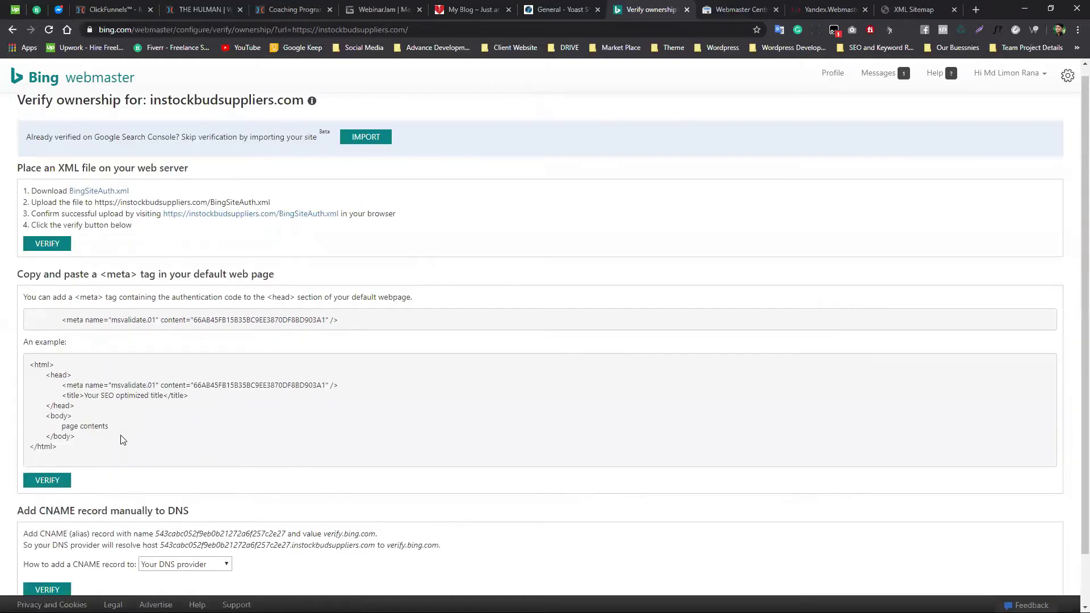
Copy Bing's meta tag with the verification code and replace the old Google tag in Notepad with it
{"action": "left_click_drag", "start_coordinate": [65, 321], "coordinate": [344, 320]}
{"action": "key", "text": "ctrl+c"}
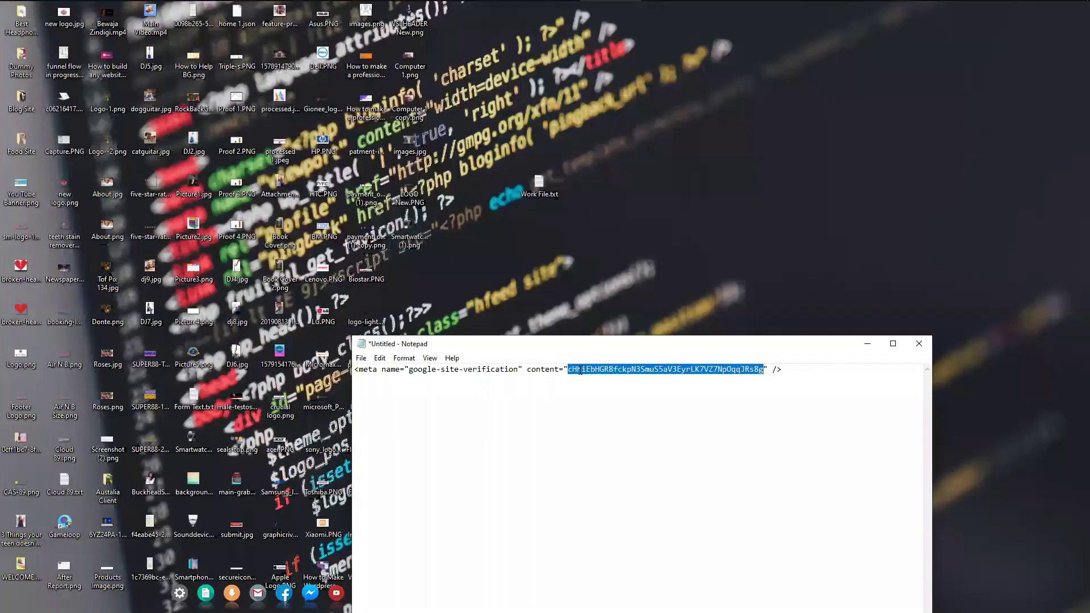
{"action": "left_click", "coordinate": [580, 369]}
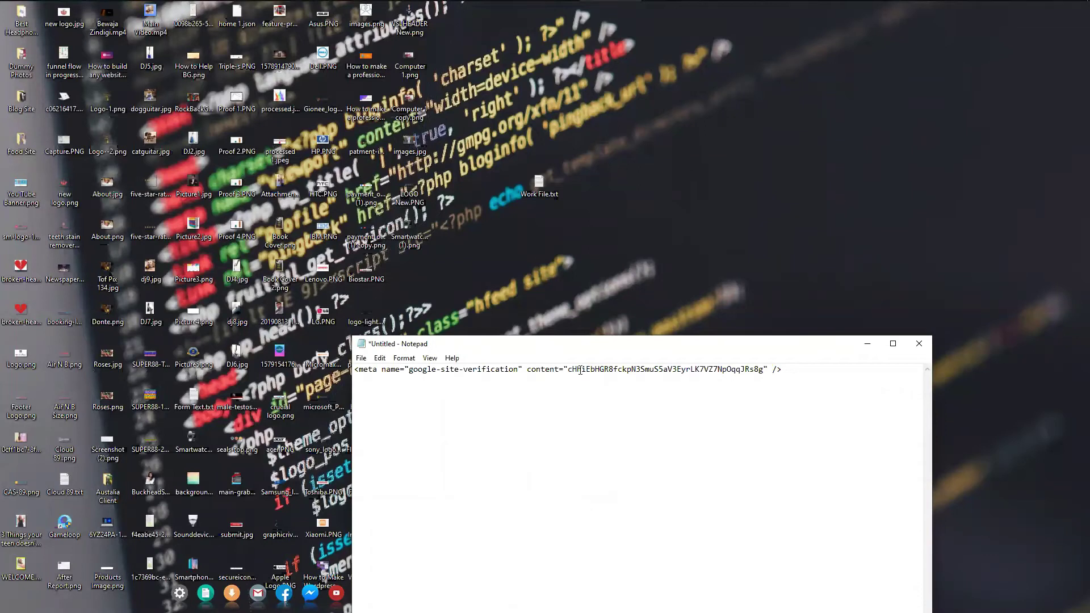
{"action": "key", "text": "ctrl+a"}
{"action": "key", "text": "BackSpace"}
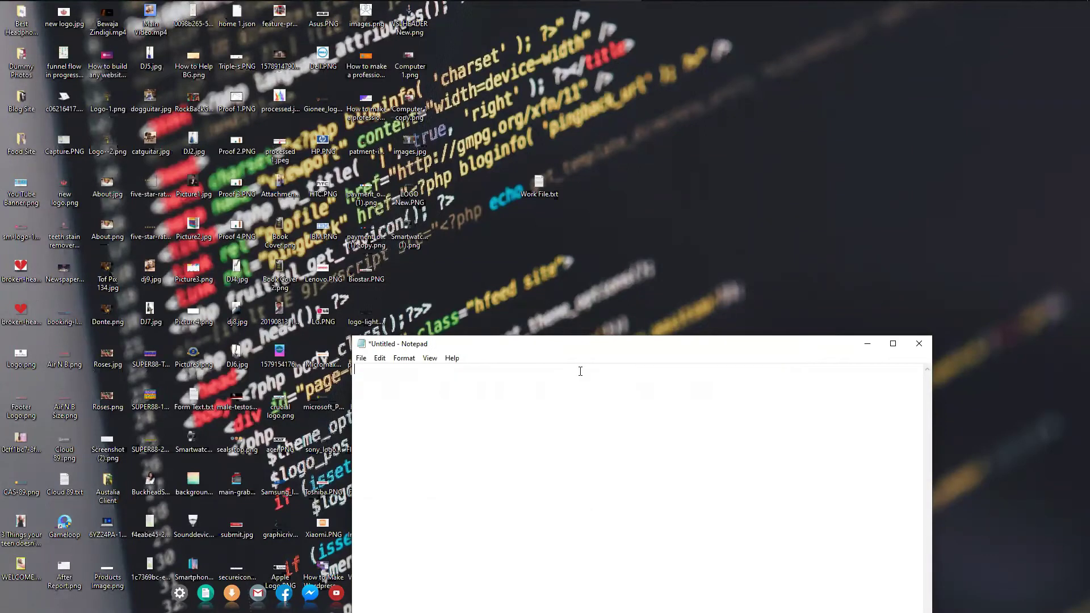
{"action": "key", "text": "ctrl+v"}
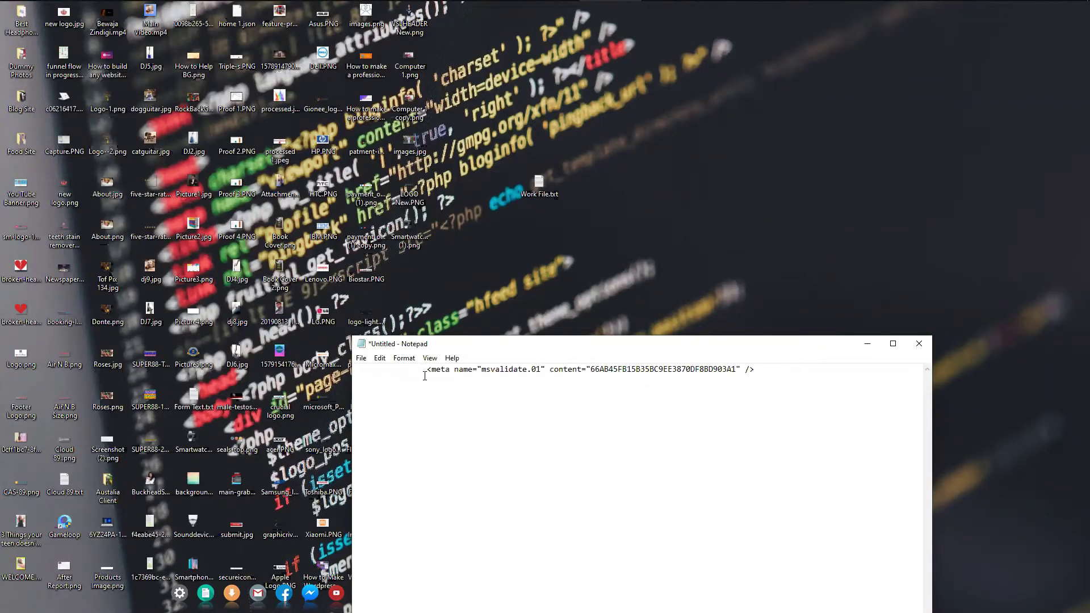
Remove the leading spaces before the Bing meta tag in Notepad
{"action": "key", "text": "BackSpace"}
{"action": "key", "text": "BackSpace"}
{"action": "key", "text": "BackSpace"}
{"action": "key", "text": "BackSpace"}
{"action": "key", "text": "BackSpace"}
{"action": "key", "text": "BackSpace"}
{"action": "key", "text": "BackSpace"}
{"action": "key", "text": "BackSpace"}
{"action": "key", "text": "BackSpace"}
{"action": "key", "text": "BackSpace"}
{"action": "key", "text": "BackSpace"}
{"action": "key", "text": "BackSpace"}
{"action": "key", "text": "BackSpace"}
{"action": "key", "text": "BackSpace"}
{"action": "key", "text": "BackSpace"}
{"action": "key", "text": "BackSpace"}
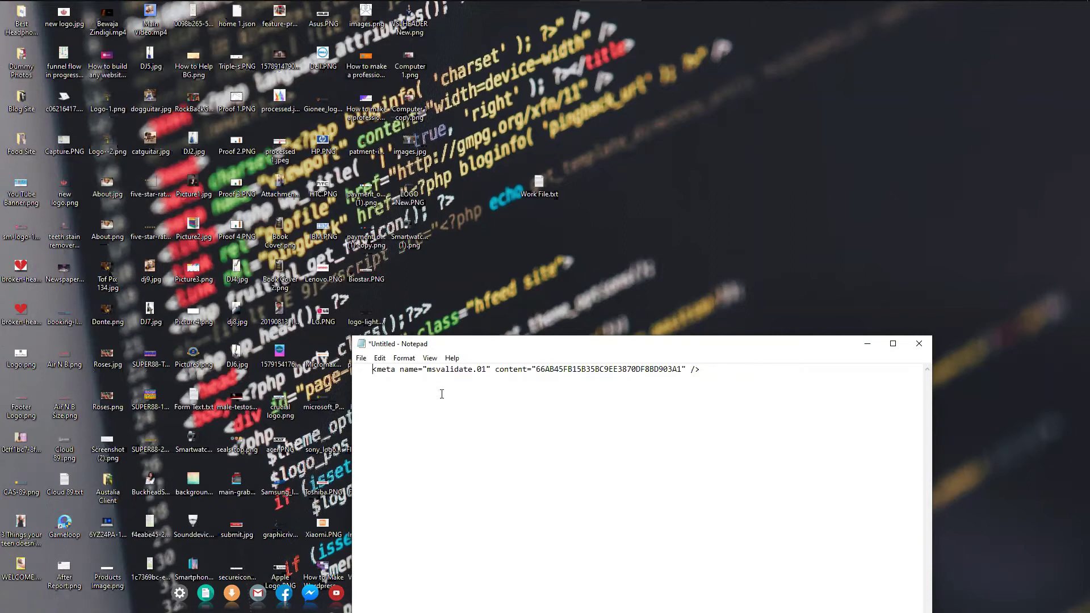
Take the code from the Bing tag's content attribute and enter it as the Bing verification code in Yoast SEO
{"action": "double_click", "coordinate": [603, 375]}
{"action": "left_click", "coordinate": [590, 369]}
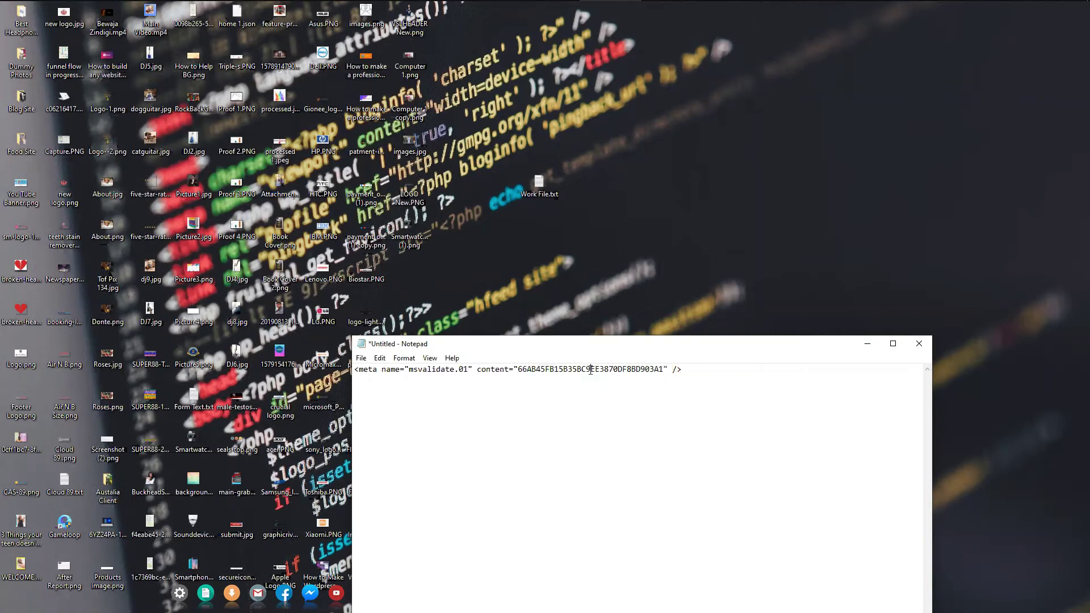
{"action": "left_click_drag", "start_coordinate": [518, 370], "coordinate": [660, 370]}
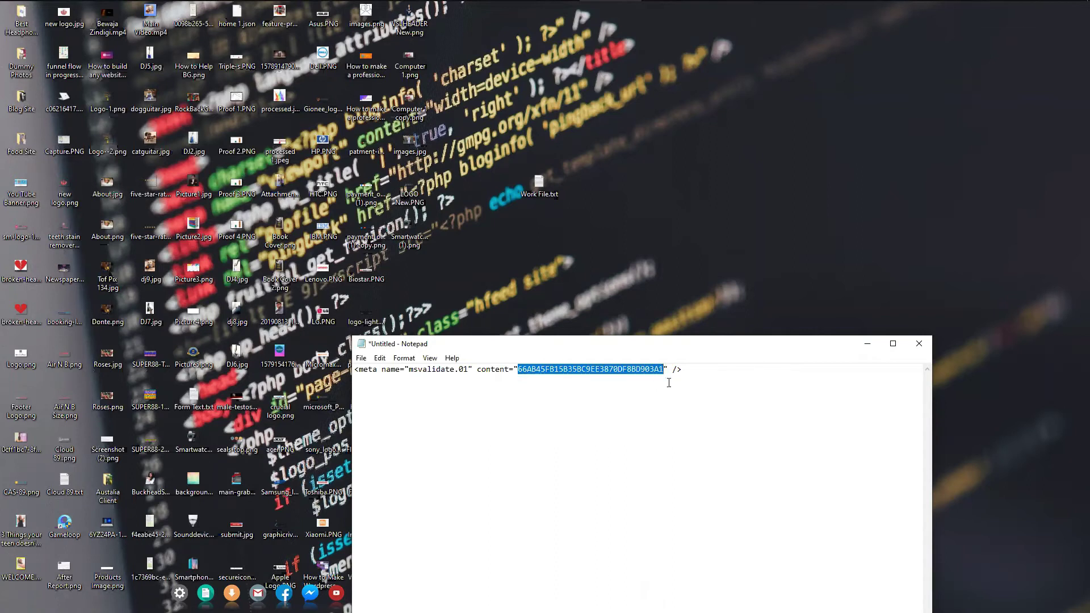
{"action": "left_click", "coordinate": [220, 9]}
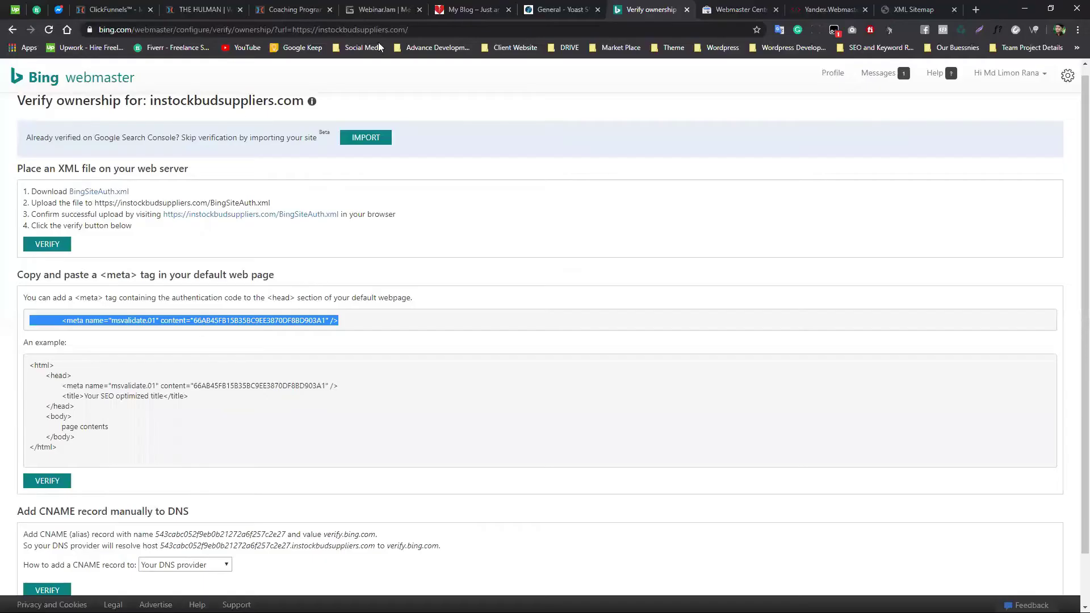
{"action": "left_click", "coordinate": [557, 10]}
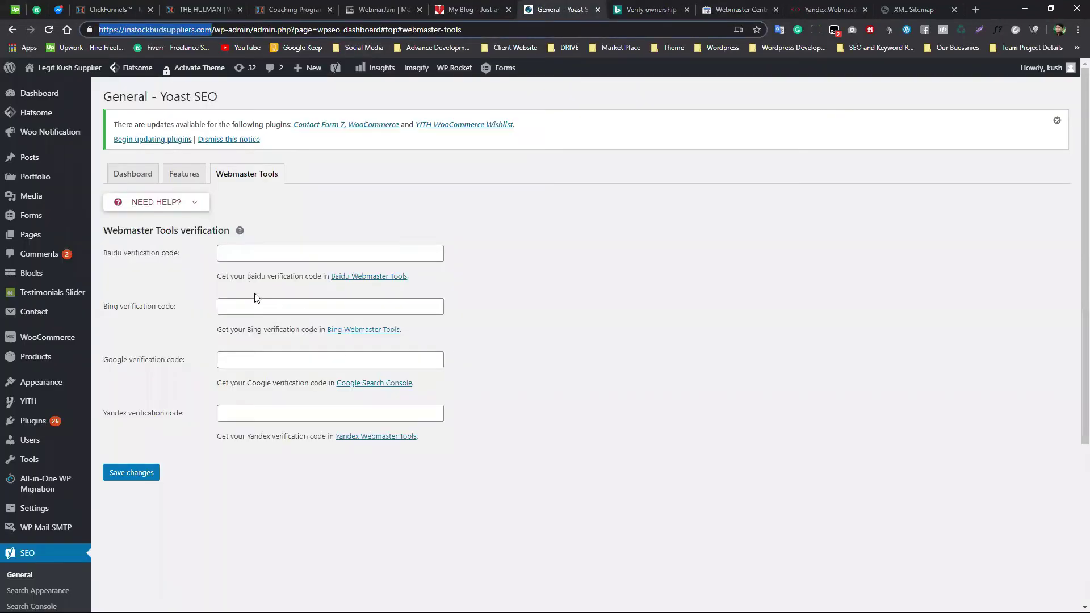
{"action": "left_click", "coordinate": [673, 13]}
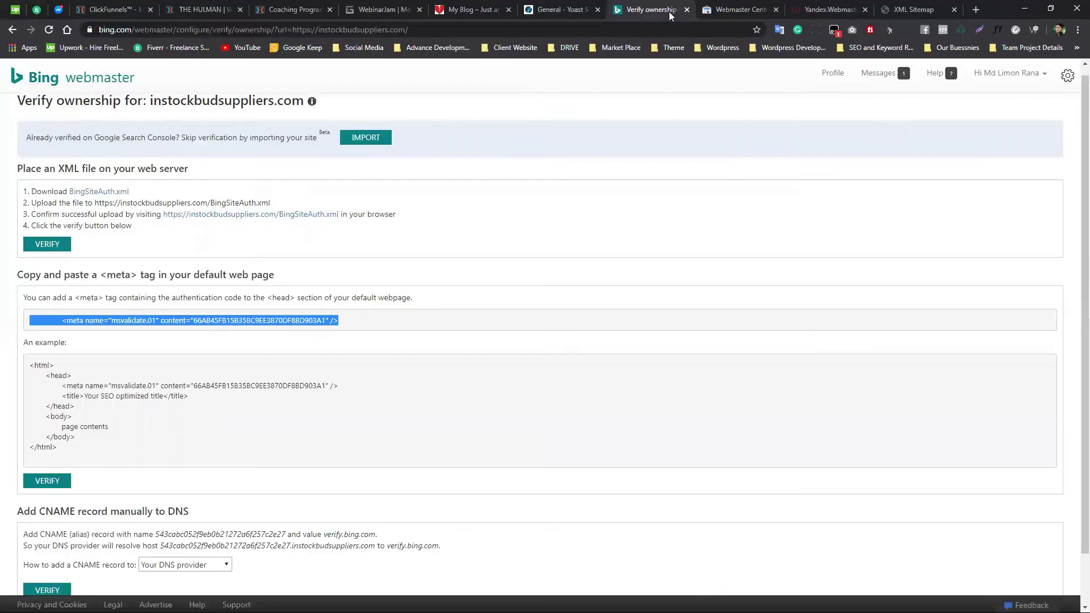
{"action": "left_click", "coordinate": [568, 10]}
{"action": "left_click", "coordinate": [257, 305]}
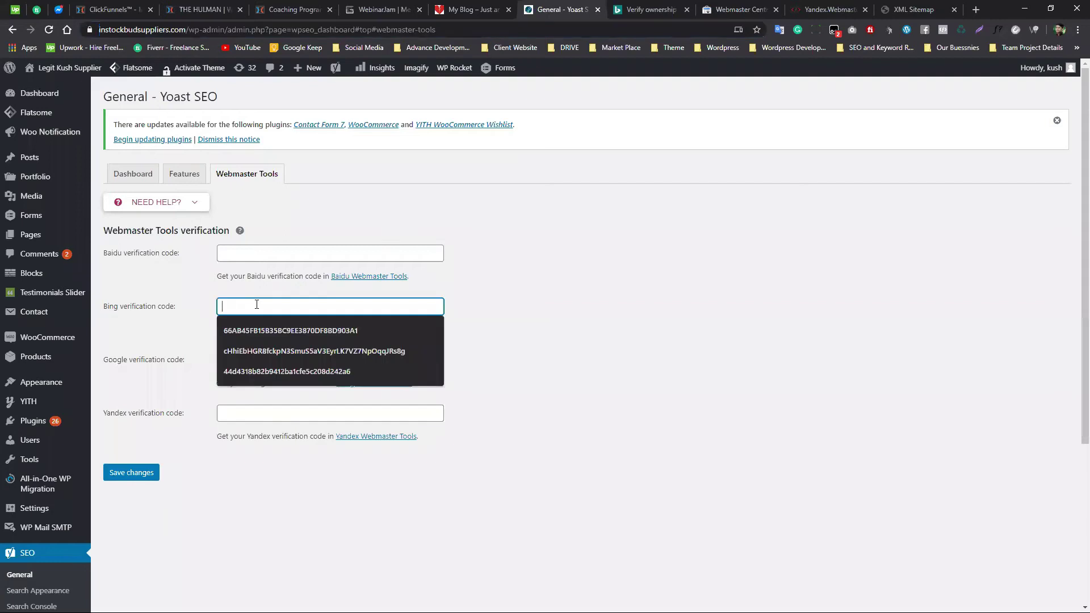
{"action": "left_click", "coordinate": [245, 330]}
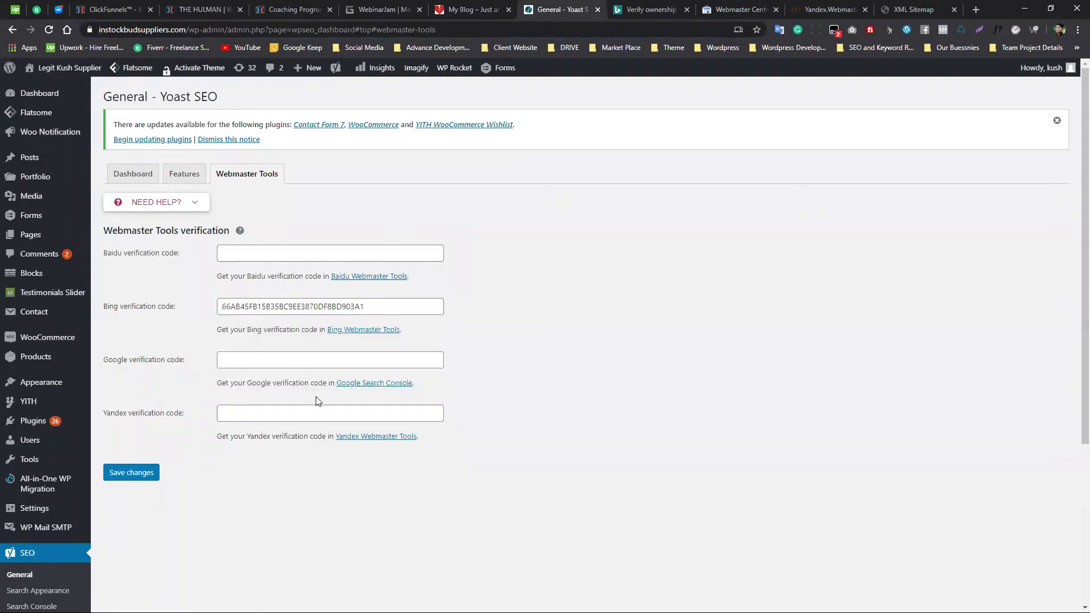
Choose the HTML tag method in Google Webmaster Central and copy its verification-code meta tag to a new line in Notepad
{"action": "left_click_drag", "start_coordinate": [729, 11], "coordinate": [653, 12]}
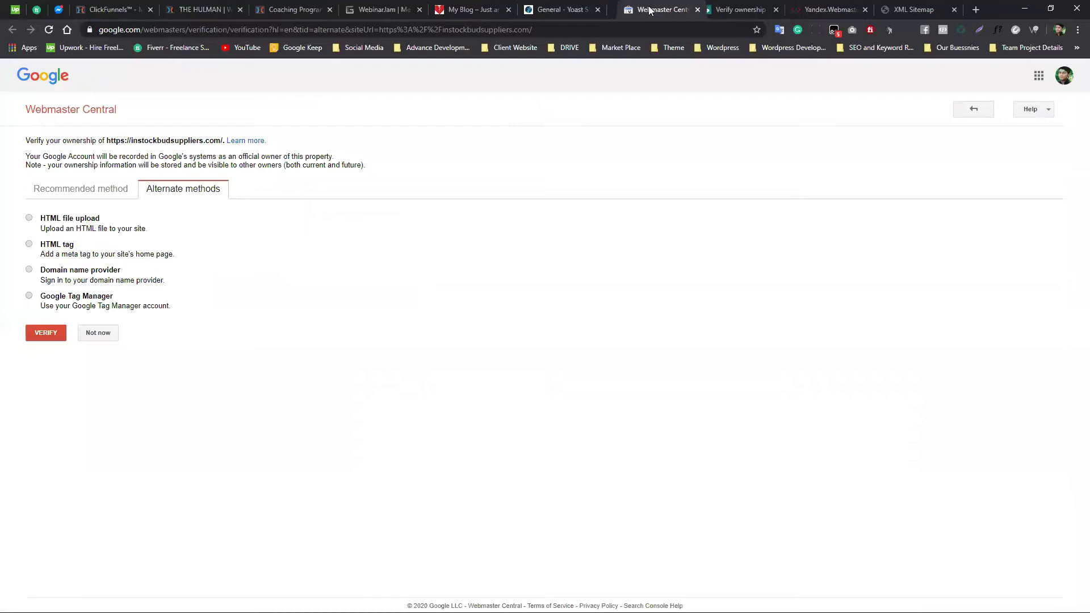
{"action": "left_click", "coordinate": [29, 244]}
{"action": "left_click", "coordinate": [604, 295]}
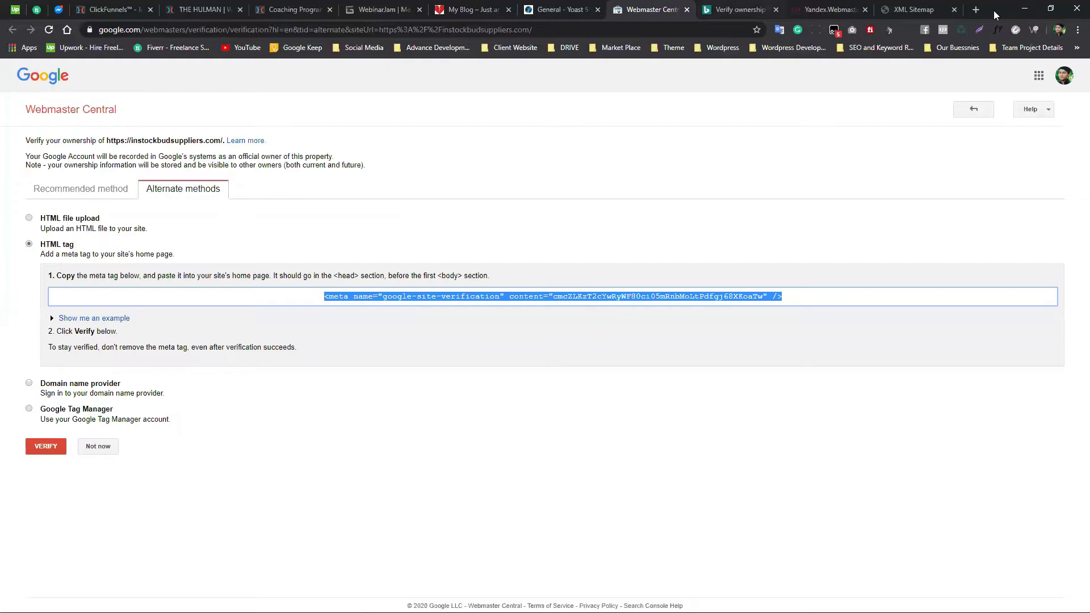
{"action": "left_click", "coordinate": [1022, 10]}
{"action": "left_click", "coordinate": [701, 375]}
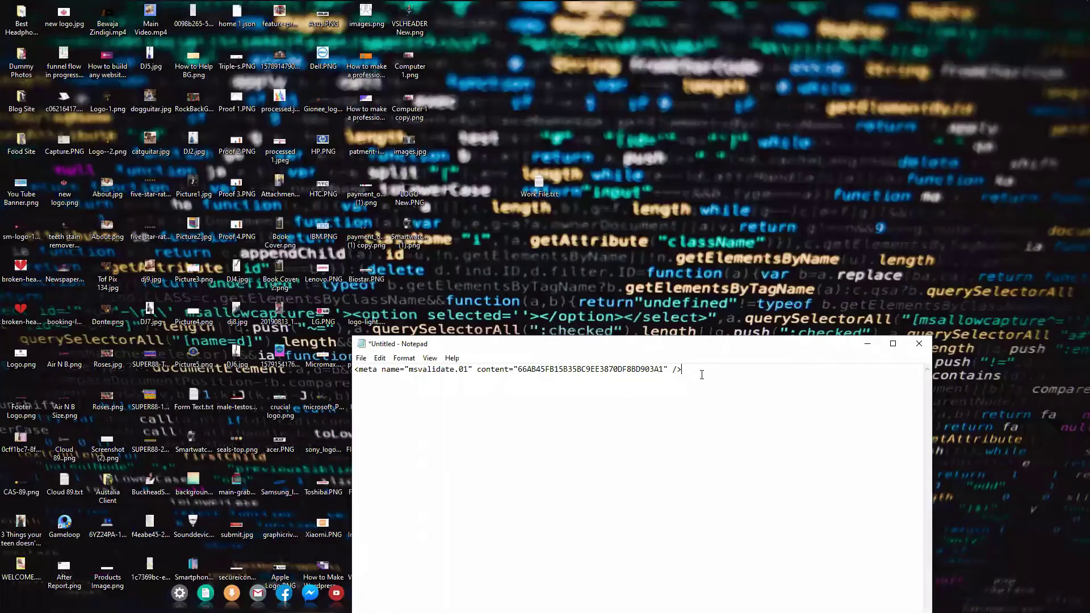
{"action": "key", "text": "Return"}
{"action": "type", "text": "<meta name=\"google-site-verification\" content=\"cmcZLKzT2cYwRyWF80ci05mRnbMoLtPdfgj68XKoaTw\" />"}
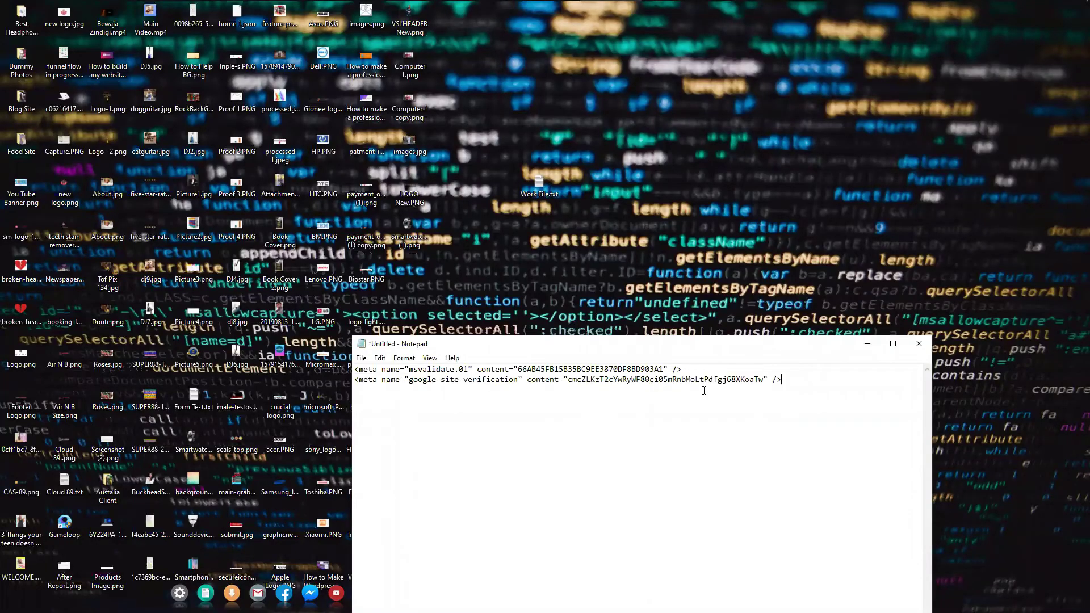
Copy the code from the Google tag's content attribute and paste it as the Google verification code in Yoast SEO
{"action": "double_click", "coordinate": [652, 385]}
{"action": "key", "text": "ctrl+c"}
{"action": "left_click", "coordinate": [676, 380]}
{"action": "left_click_drag", "start_coordinate": [569, 381], "coordinate": [760, 379]}
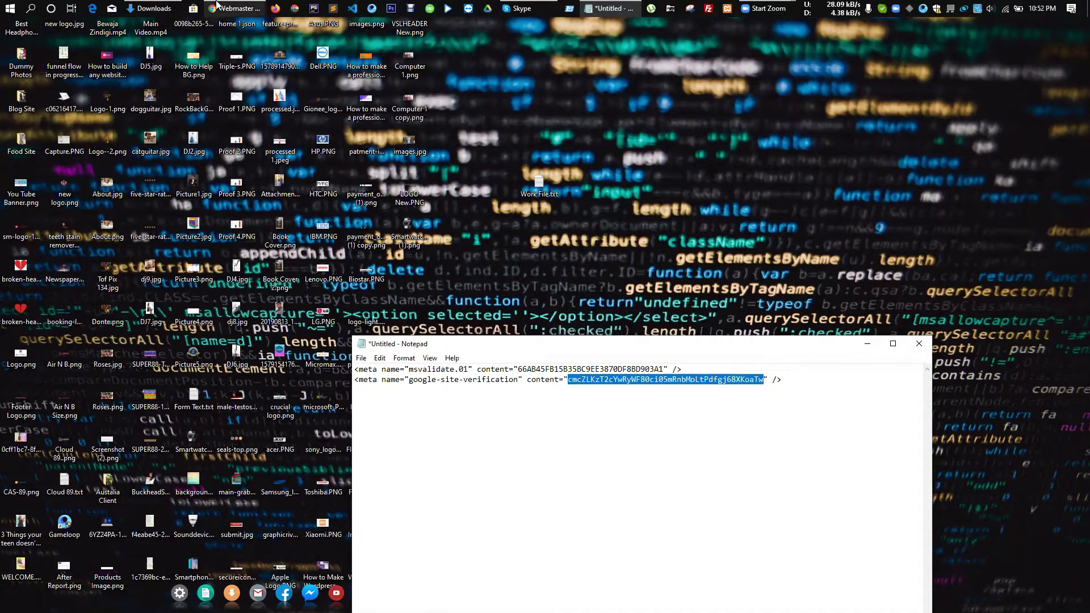
{"action": "key", "text": "alt+Tab"}
{"action": "left_click", "coordinate": [559, 11]}
{"action": "left_click", "coordinate": [285, 354]}
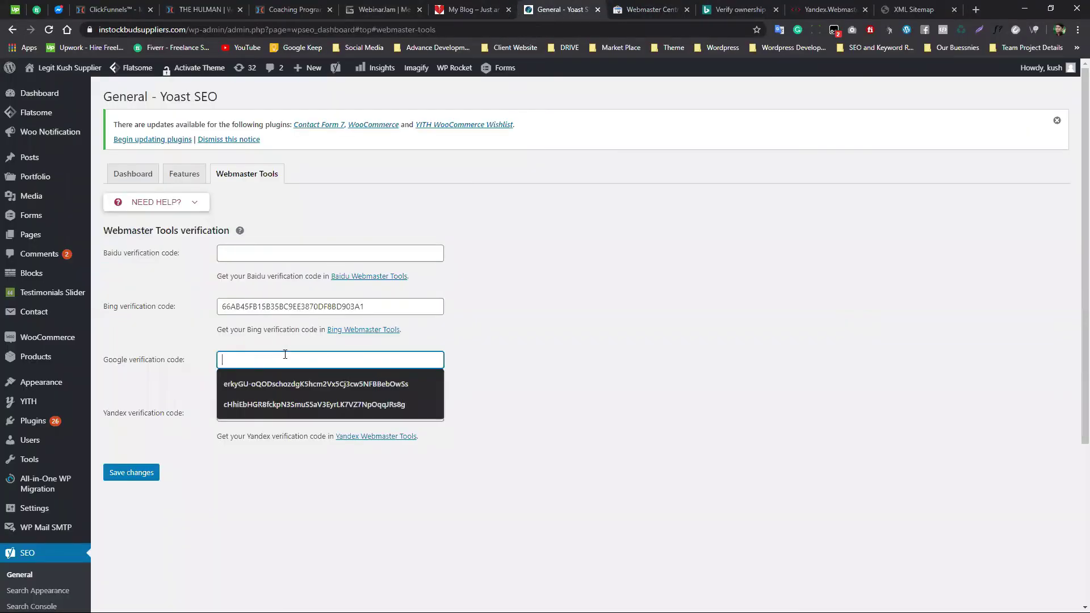
{"action": "key", "text": "ctrl+v"}
{"action": "left_click", "coordinate": [216, 394]}
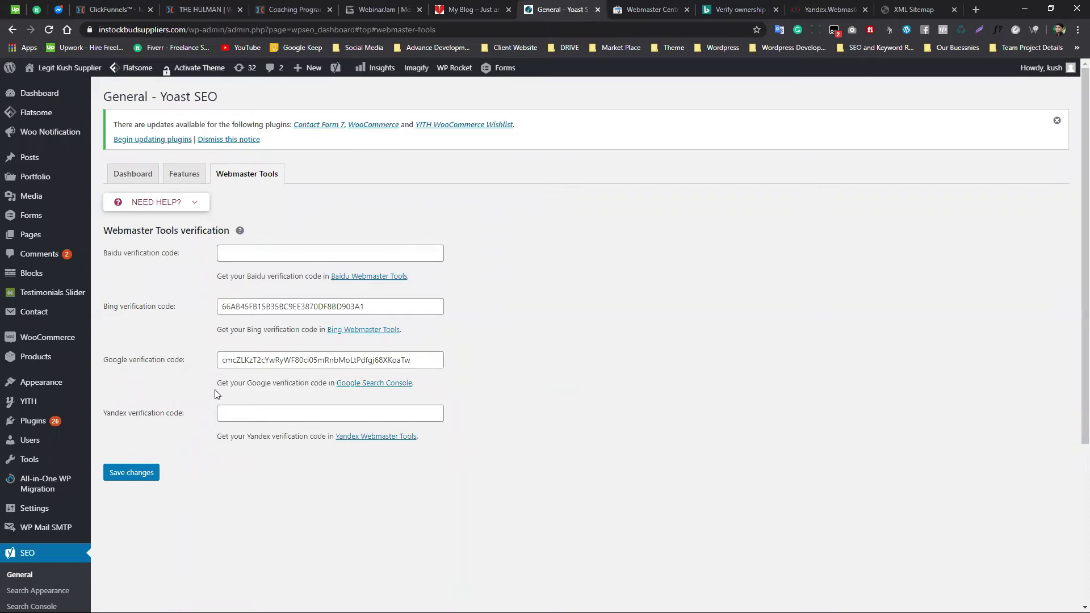
{"action": "left_click", "coordinate": [259, 415]}
{"action": "left_click", "coordinate": [829, 10]}
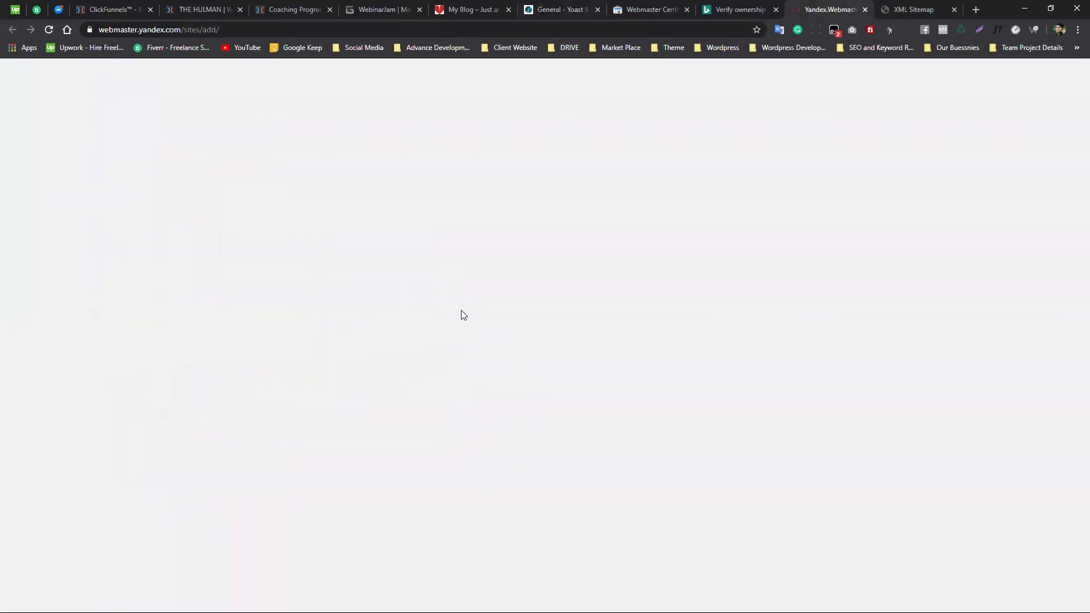
{"action": "left_click", "coordinate": [173, 175]}
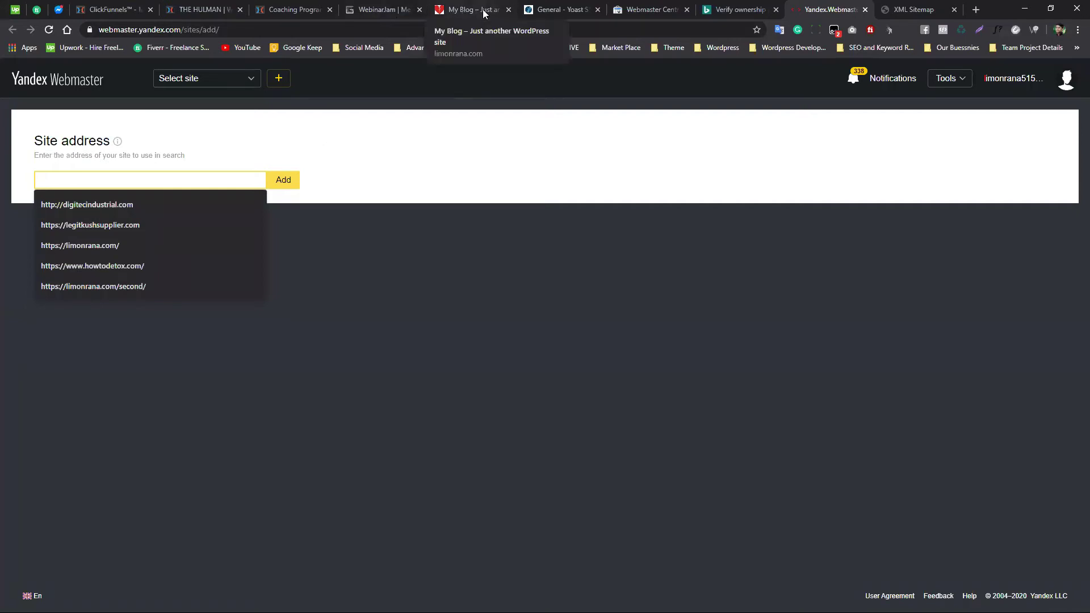
{"action": "left_click", "coordinate": [561, 11]}
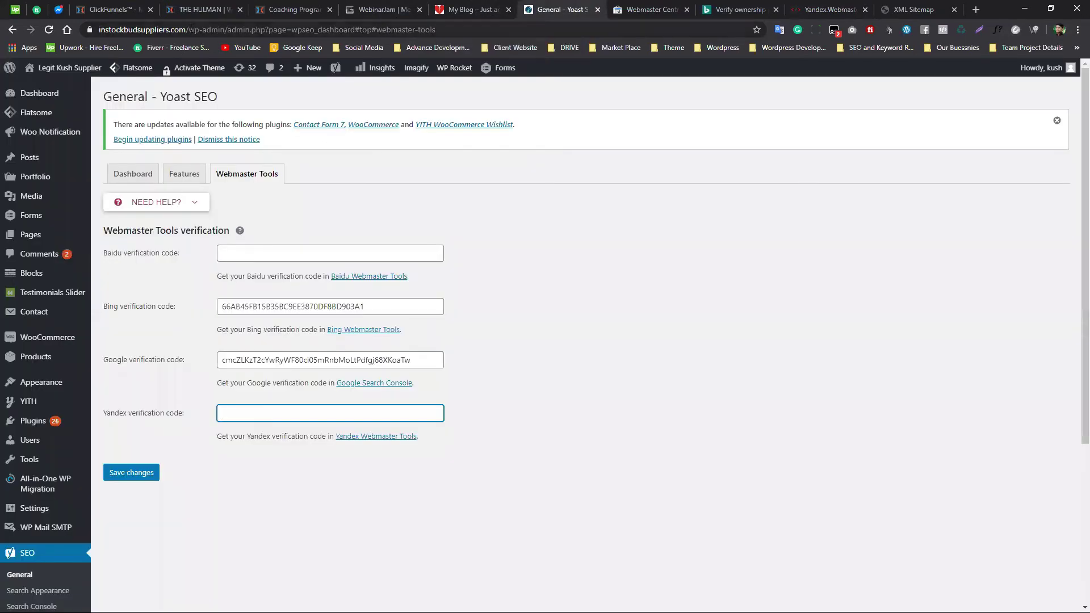
{"action": "left_click_drag", "start_coordinate": [185, 30], "coordinate": [86, 81]}
{"action": "key", "text": "ctrl+c"}
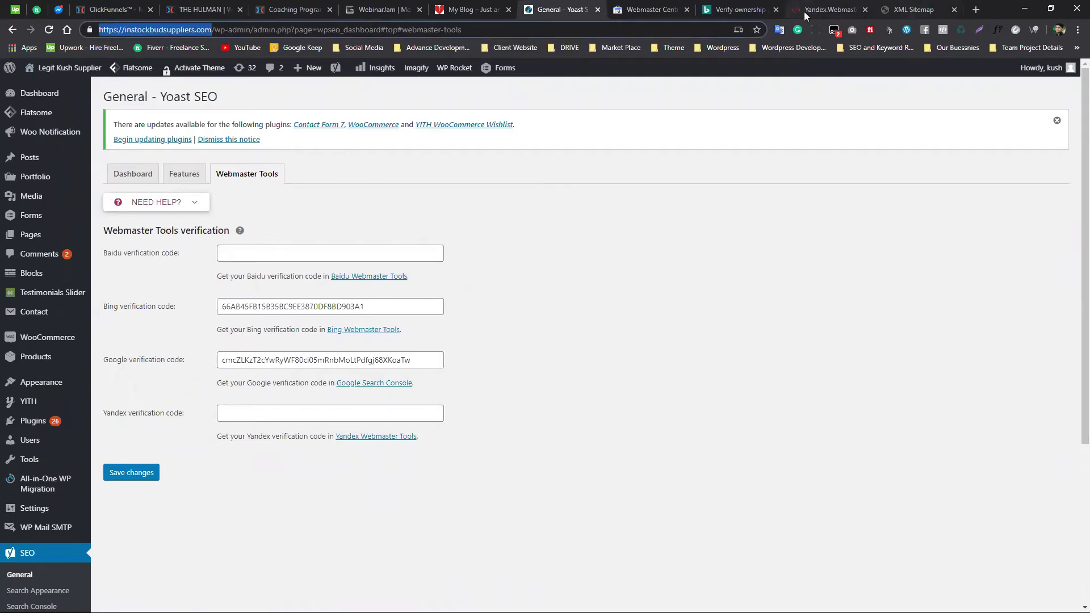
{"action": "left_click", "coordinate": [829, 9]}
{"action": "key", "text": "ctrl+v"}
{"action": "left_click", "coordinate": [279, 185]}
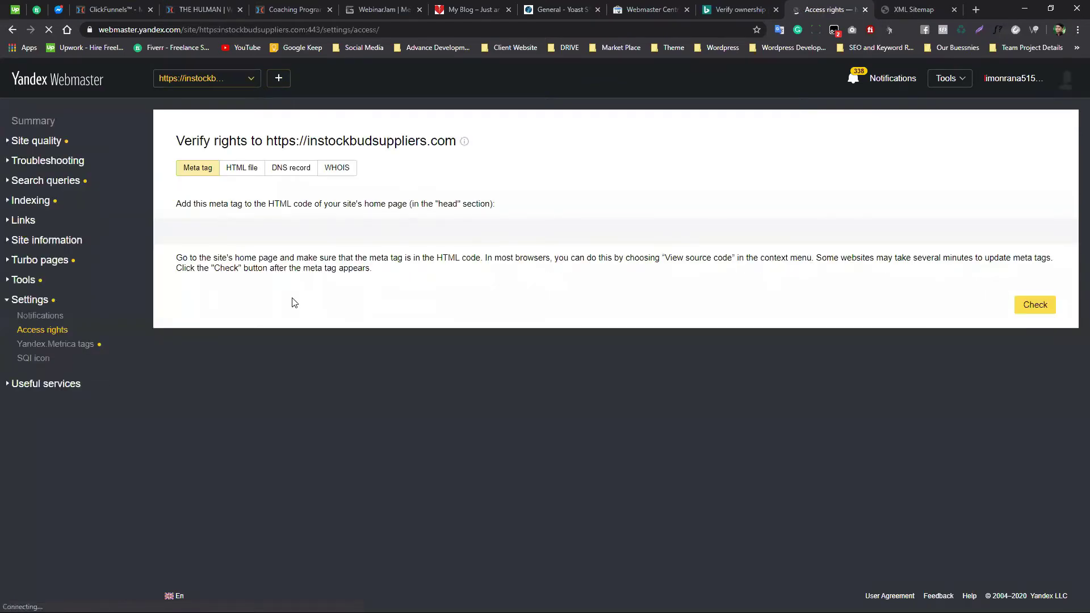
Copy the Yandex verification meta tag from the site's access rights page
{"action": "double_click", "coordinate": [336, 232]}
{"action": "left_click", "coordinate": [337, 232]}
{"action": "right_click", "coordinate": [337, 233]}
{"action": "left_click", "coordinate": [350, 242]}
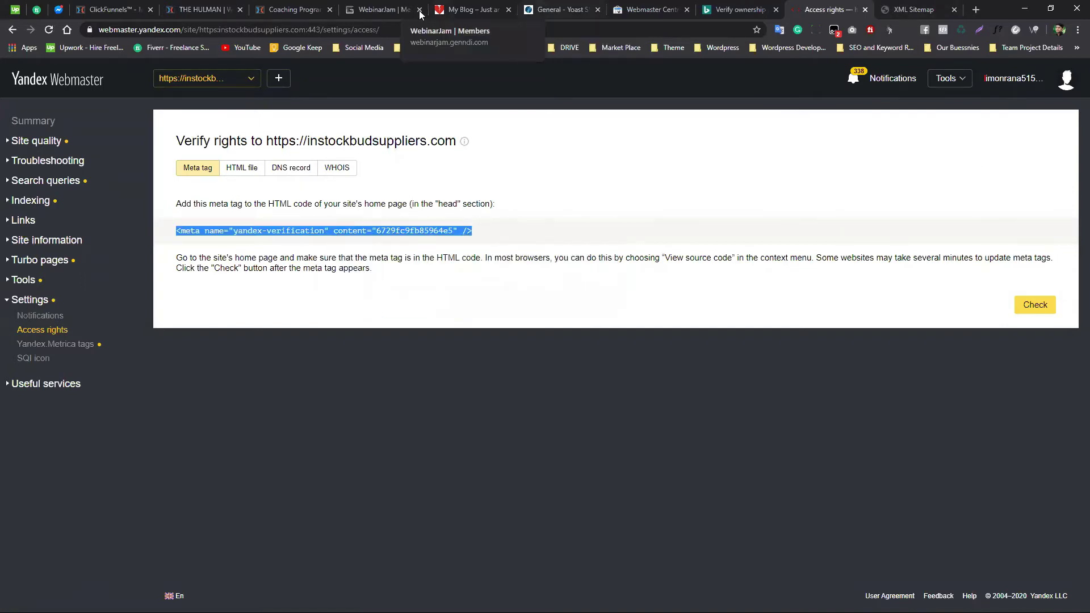
Paste the Yandex meta tag on a new line in Notepad and copy the verification code from its content attribute
{"action": "left_click", "coordinate": [1024, 8]}
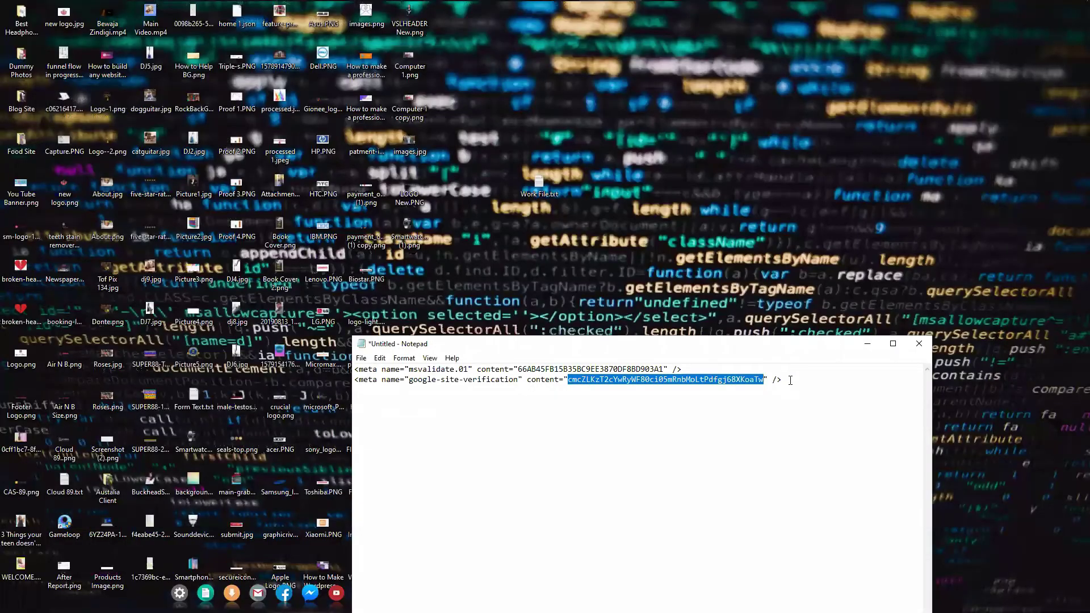
{"action": "left_click", "coordinate": [791, 381]}
{"action": "key", "text": "ctrl+v"}
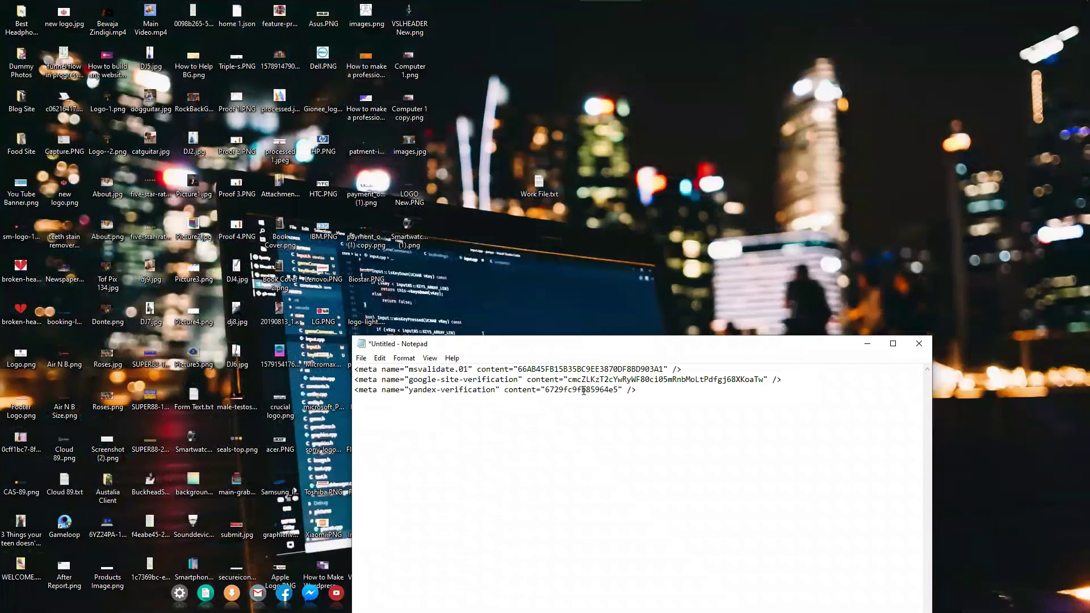
{"action": "left_click_drag", "start_coordinate": [620, 389], "coordinate": [547, 390]}
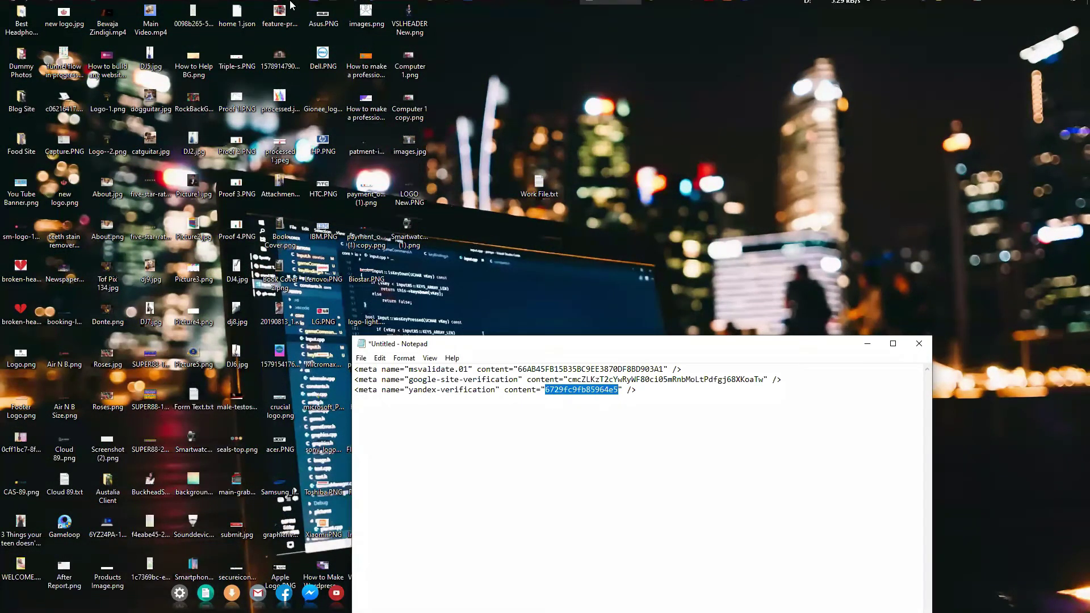
Paste the copied code as the Yandex verification code in Yoast SEO's webmaster tools settings and save the changes
{"action": "left_click", "coordinate": [234, 9]}
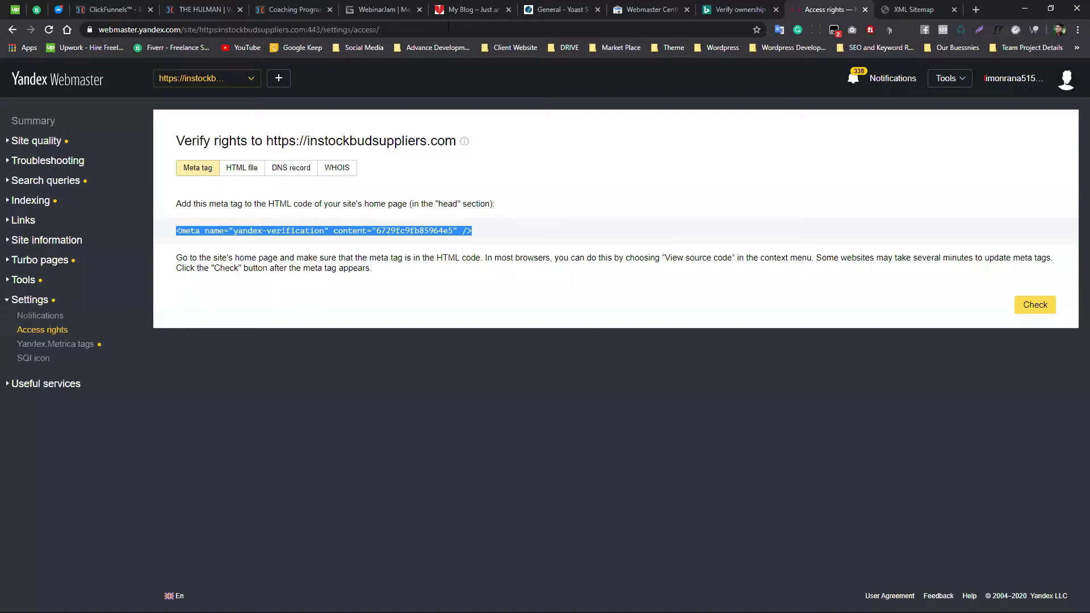
{"action": "left_click", "coordinate": [561, 12]}
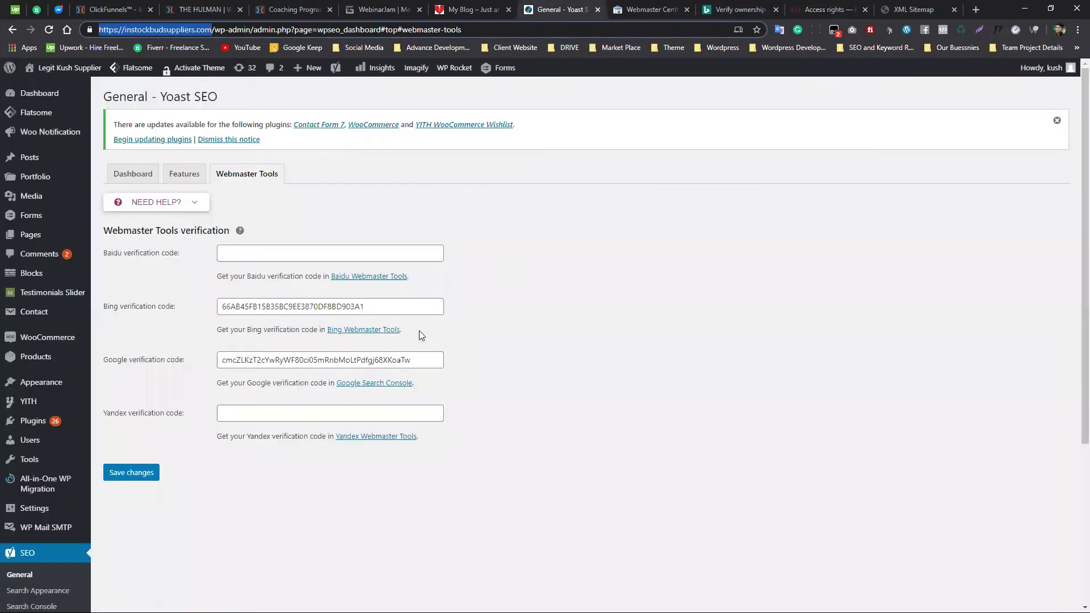
{"action": "left_click", "coordinate": [274, 416]}
{"action": "key", "text": "ctrl+v"}
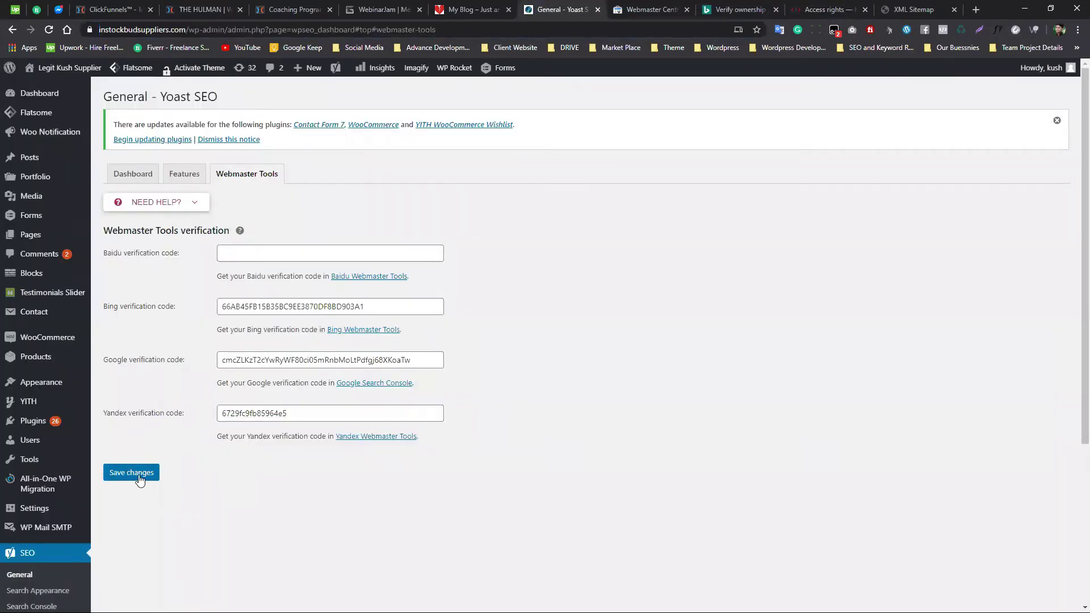
{"action": "left_click", "coordinate": [136, 474]}
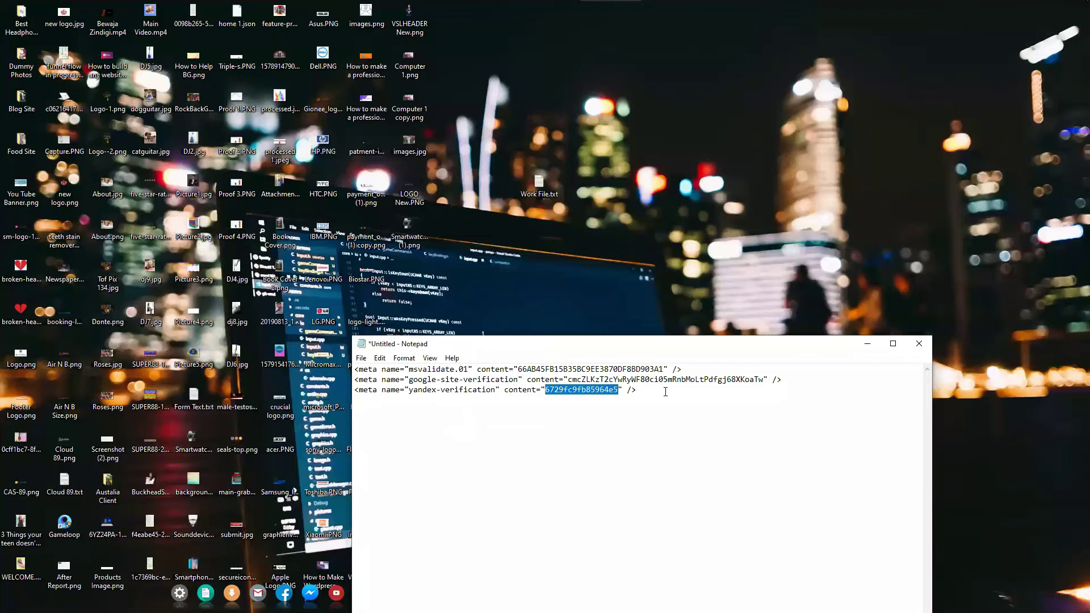
Copy all three verification meta tags from Notepad and open the Insert Headers and Footers settings in WordPress
{"action": "left_click_drag", "start_coordinate": [665, 391], "coordinate": [349, 367]}
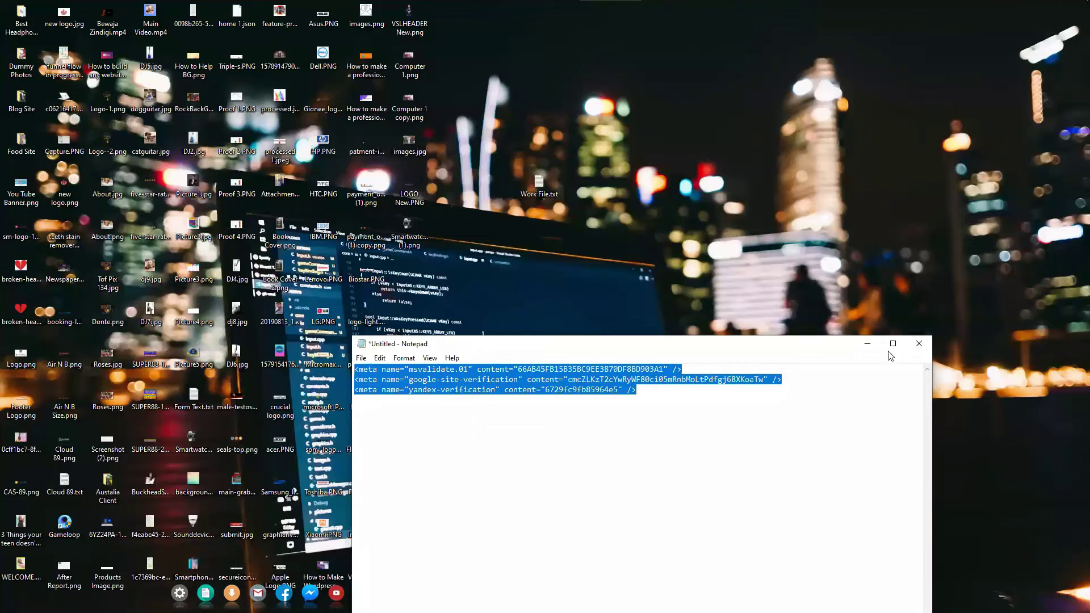
{"action": "left_click", "coordinate": [867, 344]}
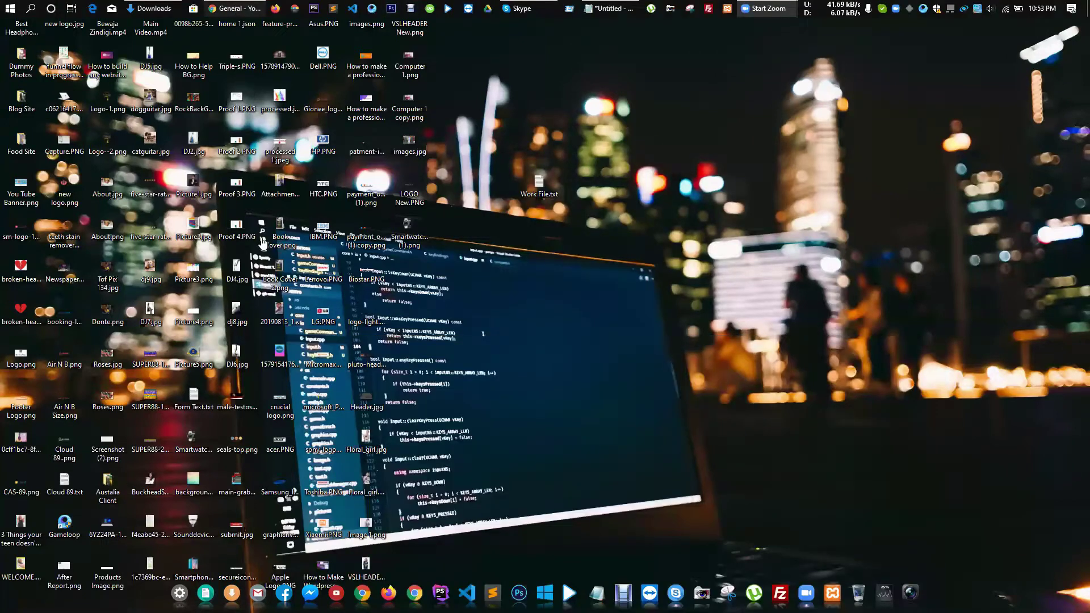
{"action": "left_click", "coordinate": [234, 8]}
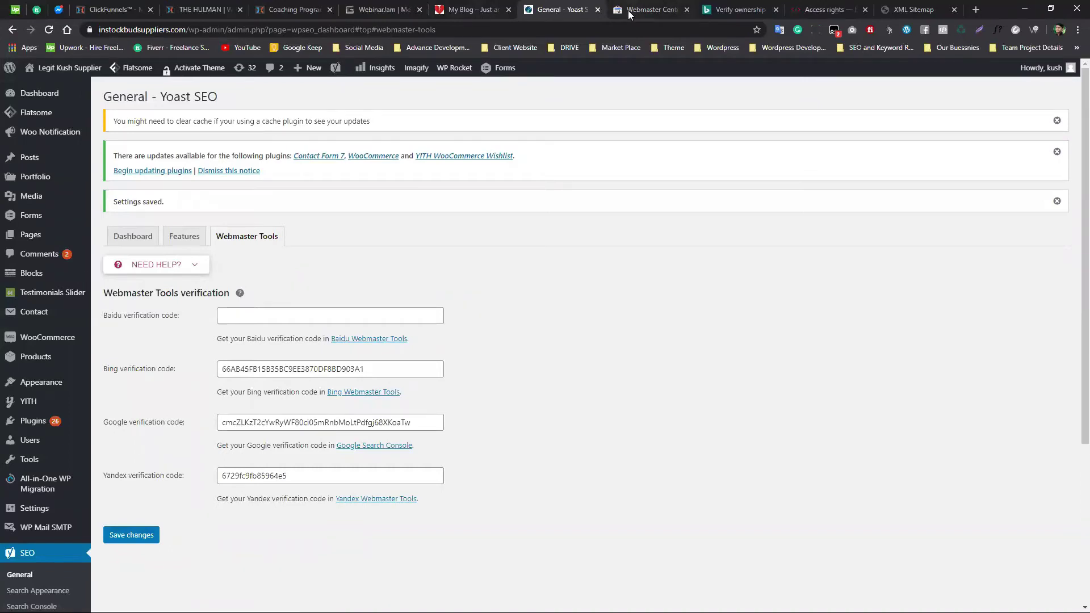
{"action": "scroll", "coordinate": [34, 431], "scroll_direction": "down", "scroll_amount": 2}
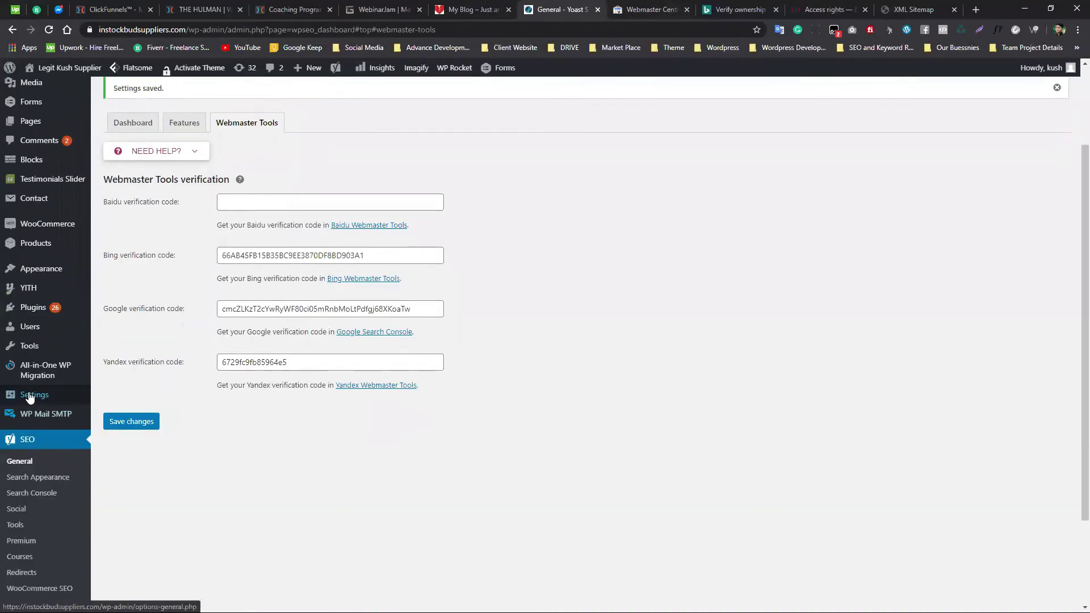
{"action": "mouse_move", "coordinate": [57, 395]}
{"action": "left_click", "coordinate": [129, 480]}
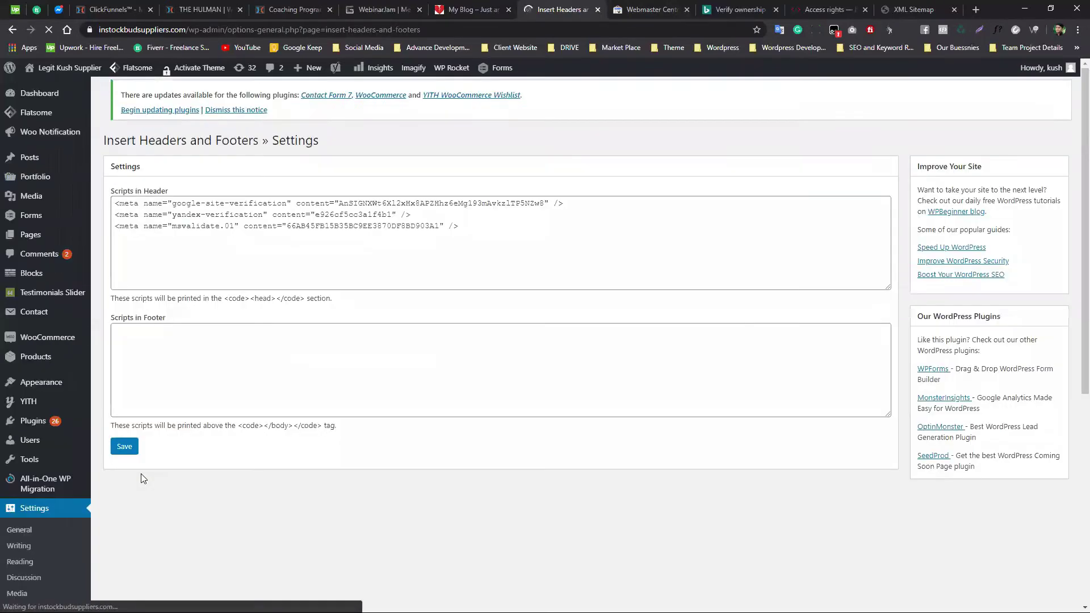
Replace the existing verification meta tags in the header scripts with the copied Bing, Google and Yandex tags
{"action": "left_click", "coordinate": [453, 236]}
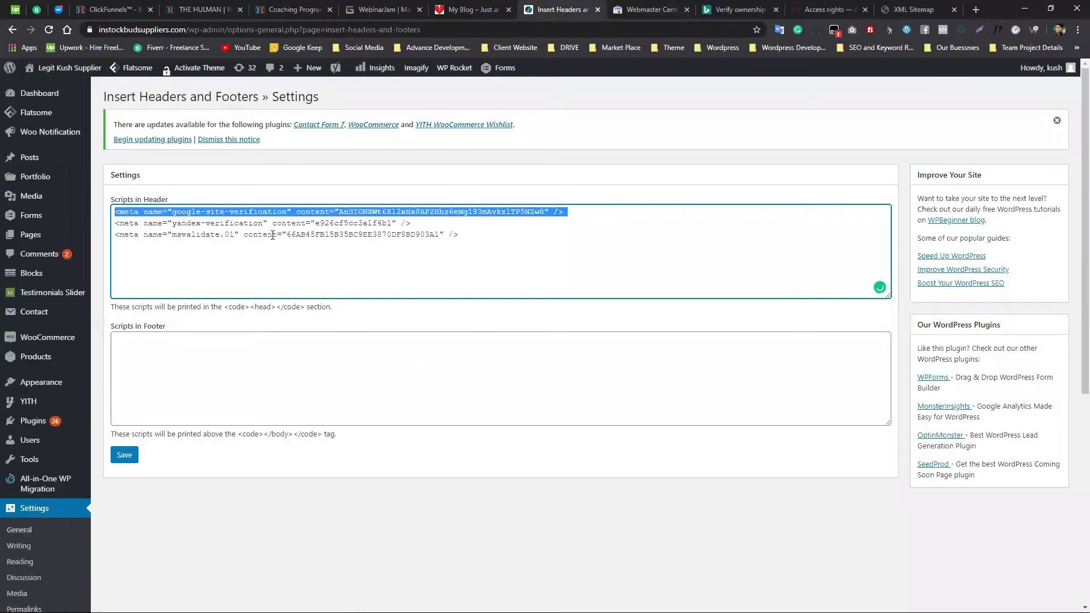
{"action": "left_click_drag", "start_coordinate": [467, 235], "coordinate": [112, 207]}
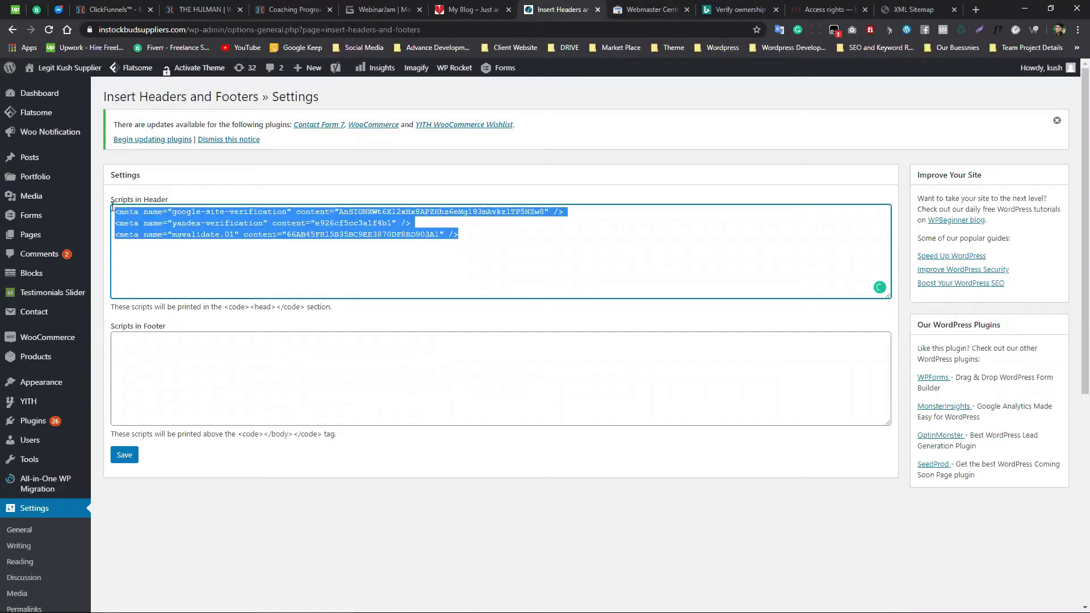
{"action": "key", "text": "BackSpace"}
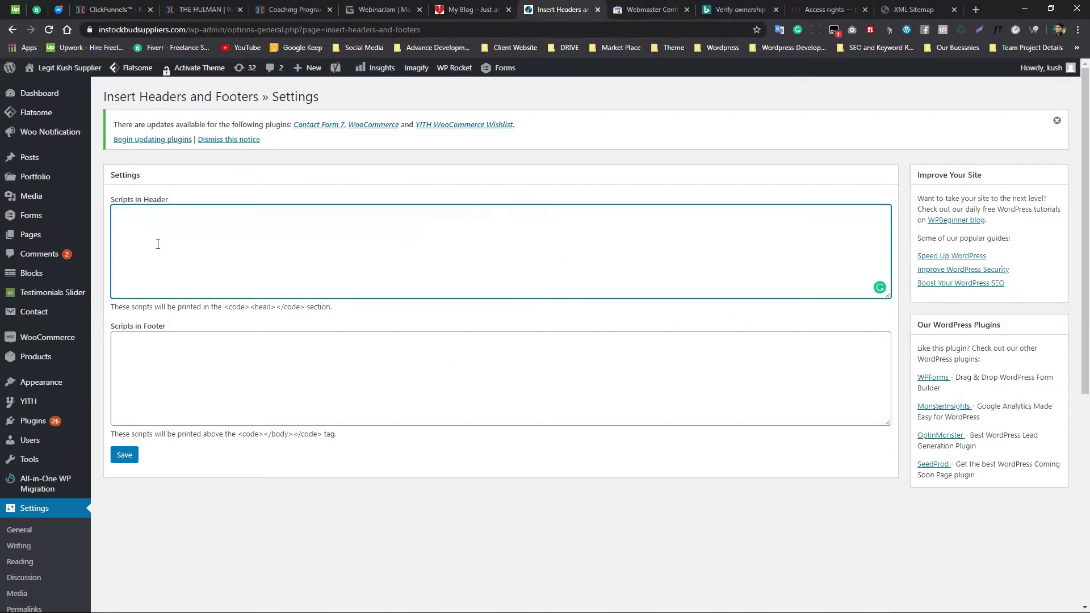
{"action": "key", "text": "ctrl+v"}
Move the google-site-verification tag to the first line of the header scripts and save the settings
{"action": "left_click_drag", "start_coordinate": [579, 220], "coordinate": [115, 223]}
{"action": "key", "text": "BackSpace"}
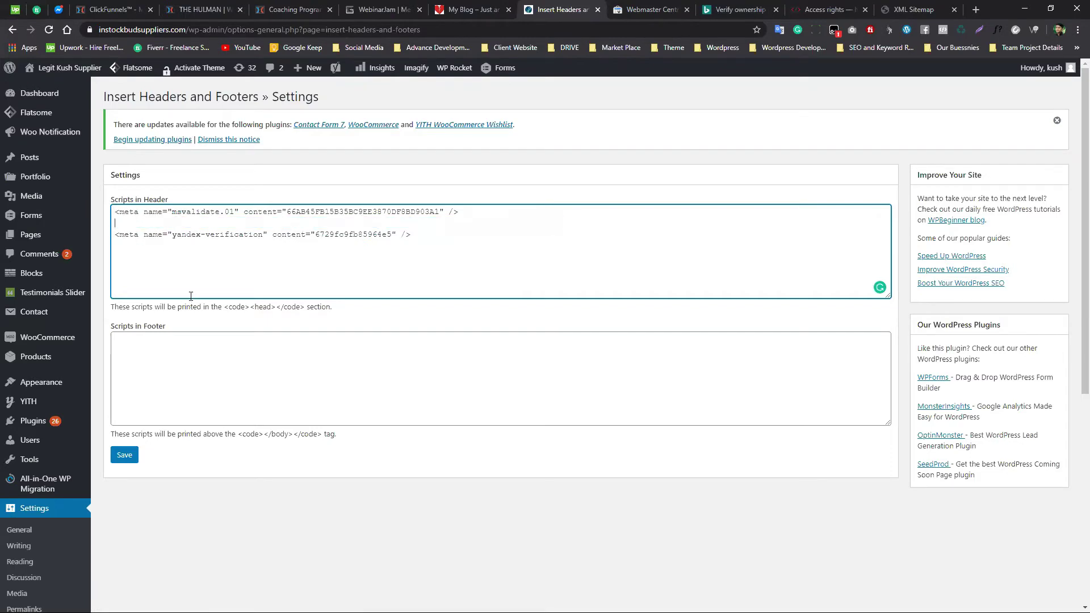
{"action": "key", "text": "BackSpace"}
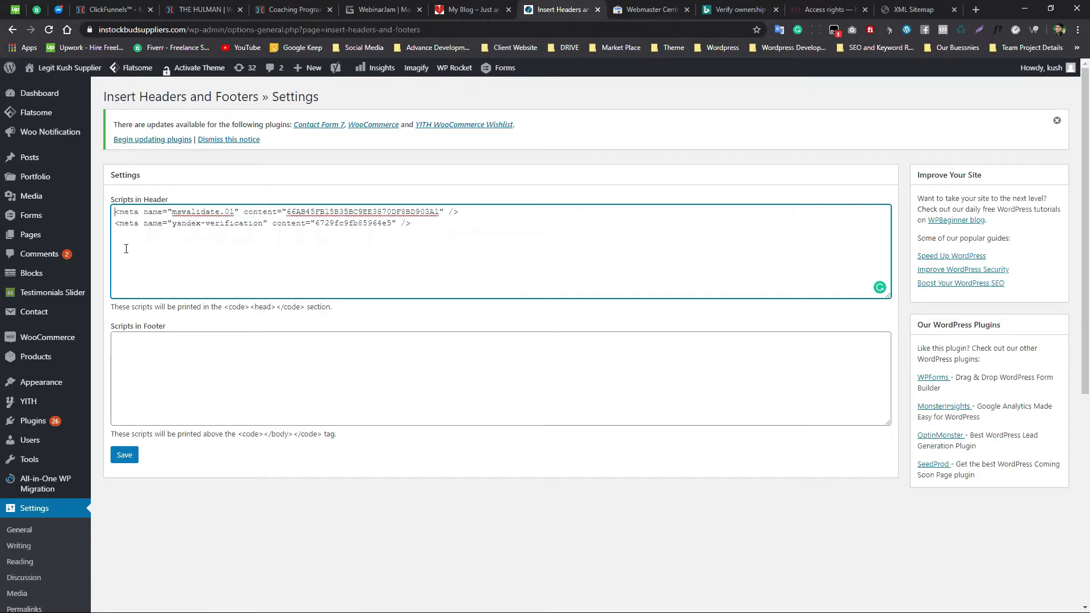
{"action": "key", "text": "Return"}
{"action": "key", "text": "ctrl+v"}
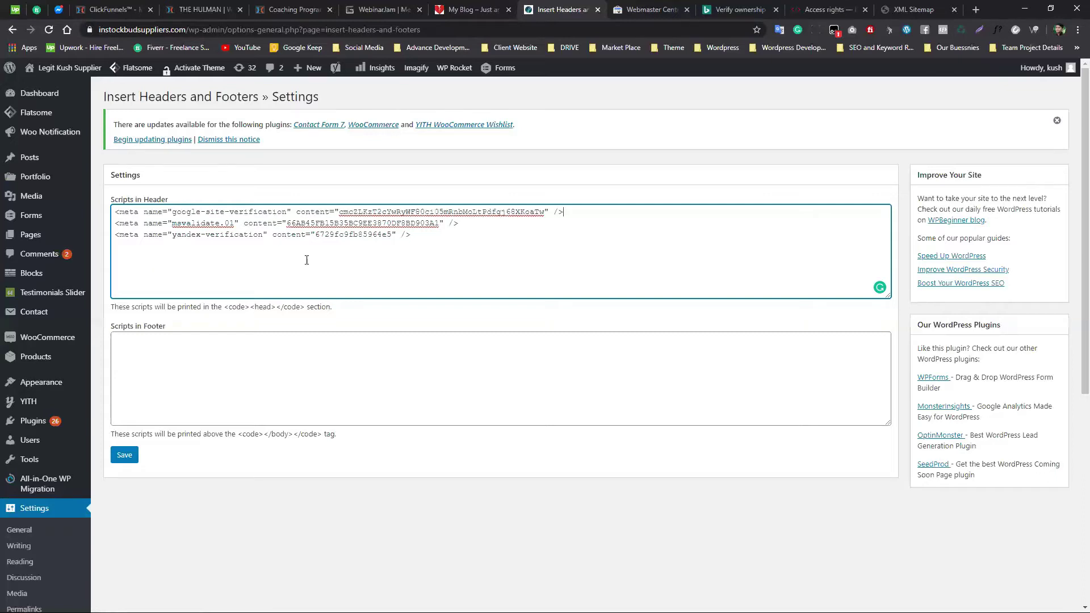
{"action": "left_click", "coordinate": [454, 235]}
{"action": "left_click", "coordinate": [124, 455]}
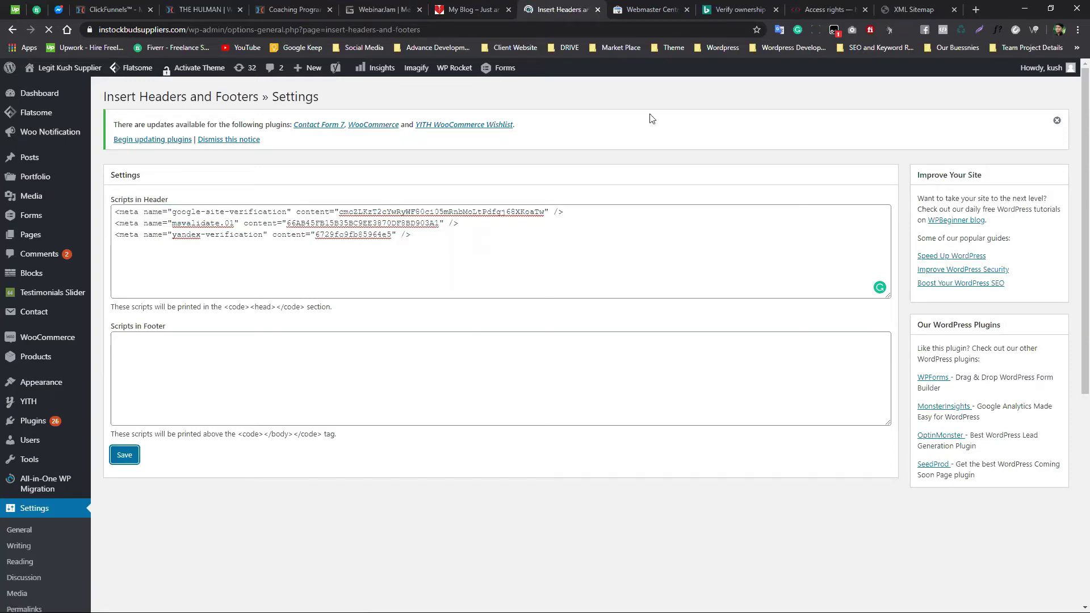
Verify ownership of instockbudsuppliers.com in Google Webmaster Central with the HTML tag method
{"action": "left_click", "coordinate": [663, 11]}
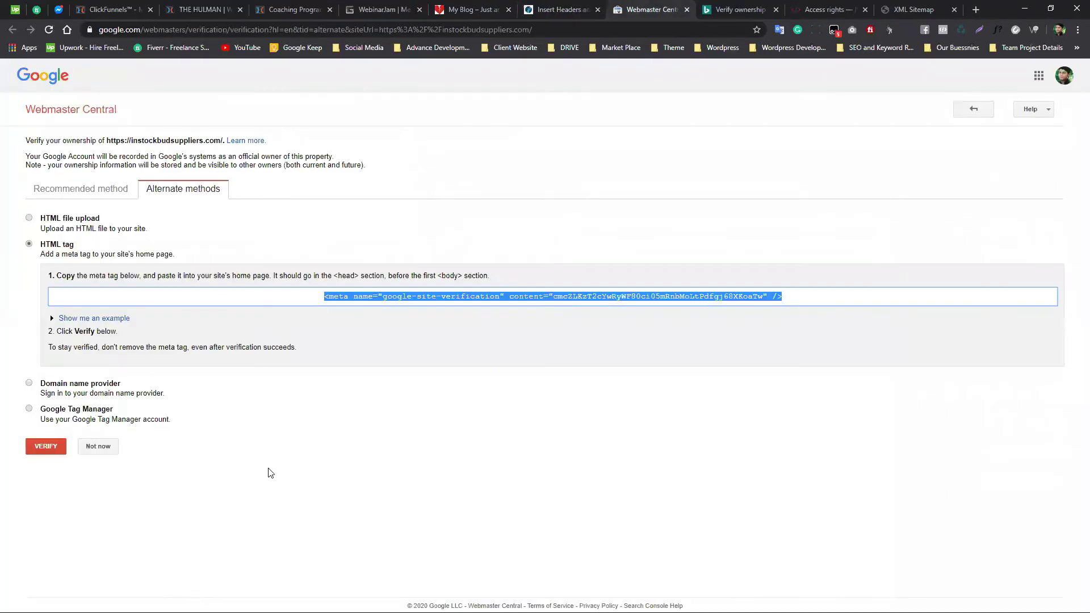
{"action": "left_click", "coordinate": [303, 371]}
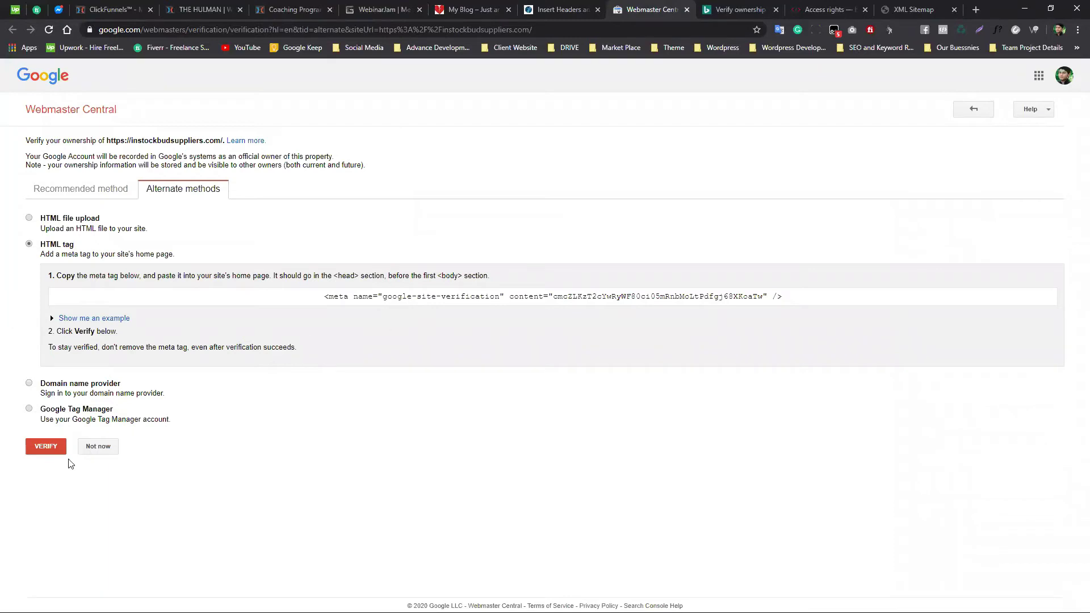
{"action": "left_click", "coordinate": [36, 450]}
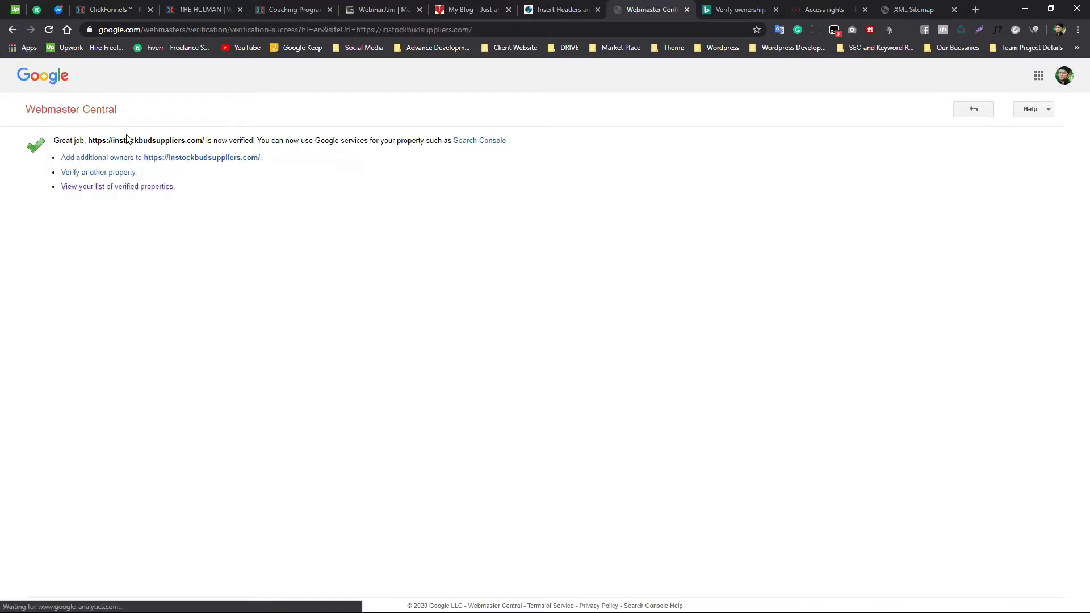
{"action": "left_click_drag", "start_coordinate": [59, 141], "coordinate": [53, 140]}
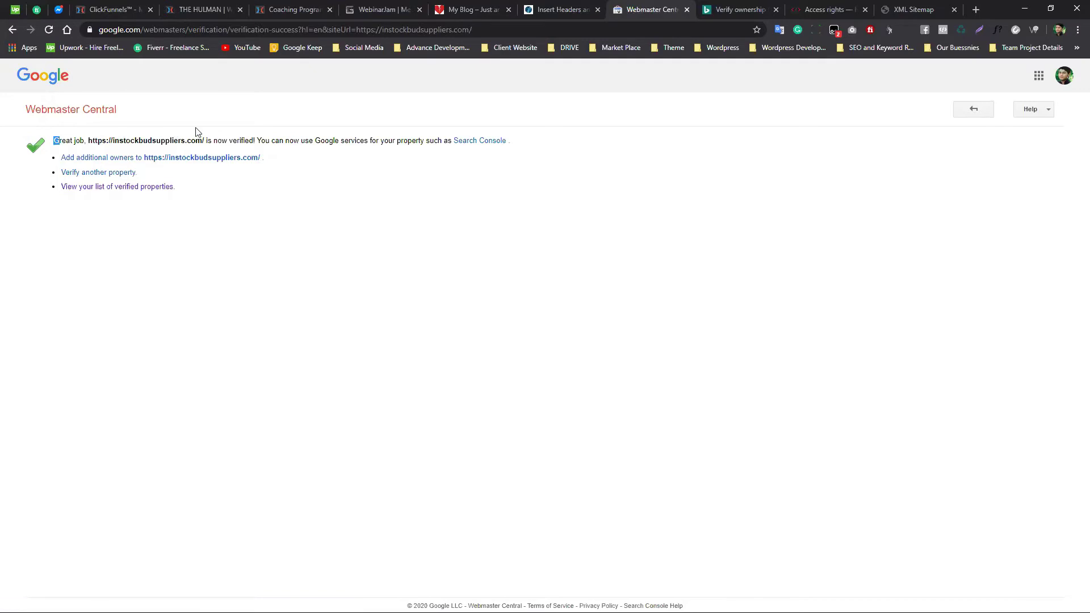
{"action": "left_click_drag", "start_coordinate": [254, 140], "coordinate": [254, 121]}
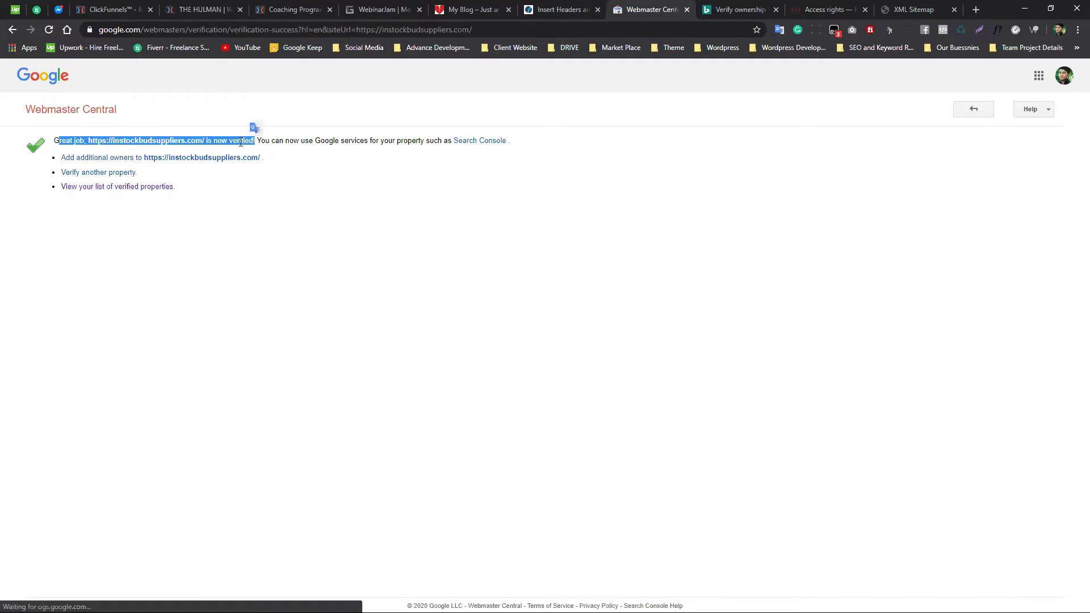
{"action": "left_click", "coordinate": [540, 208]}
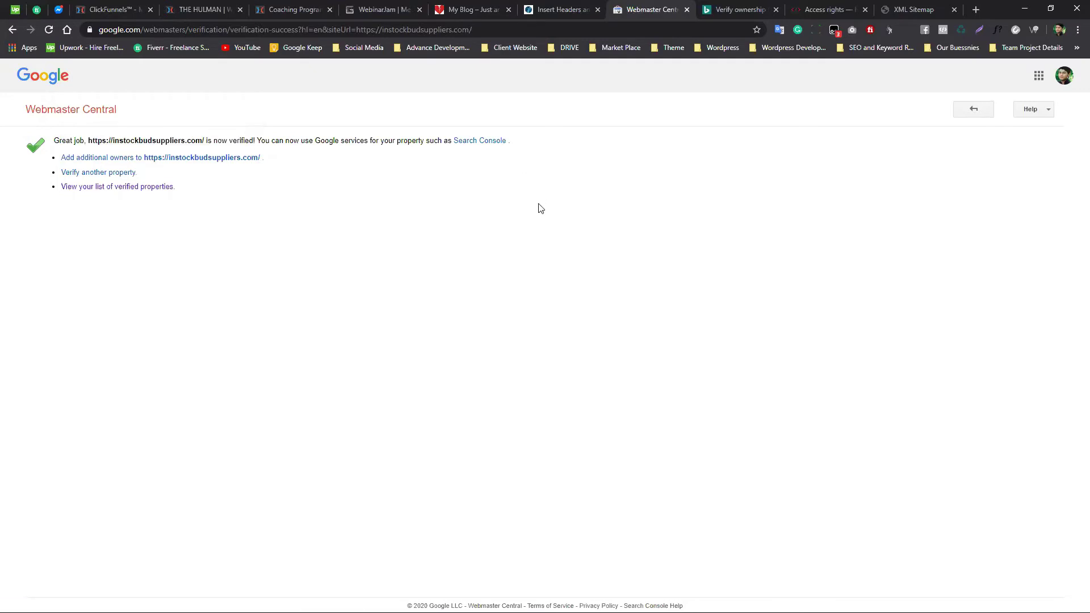
Verify ownership of instockbudsuppliers.com in Bing Webmaster with the meta tag method
{"action": "left_click", "coordinate": [744, 17]}
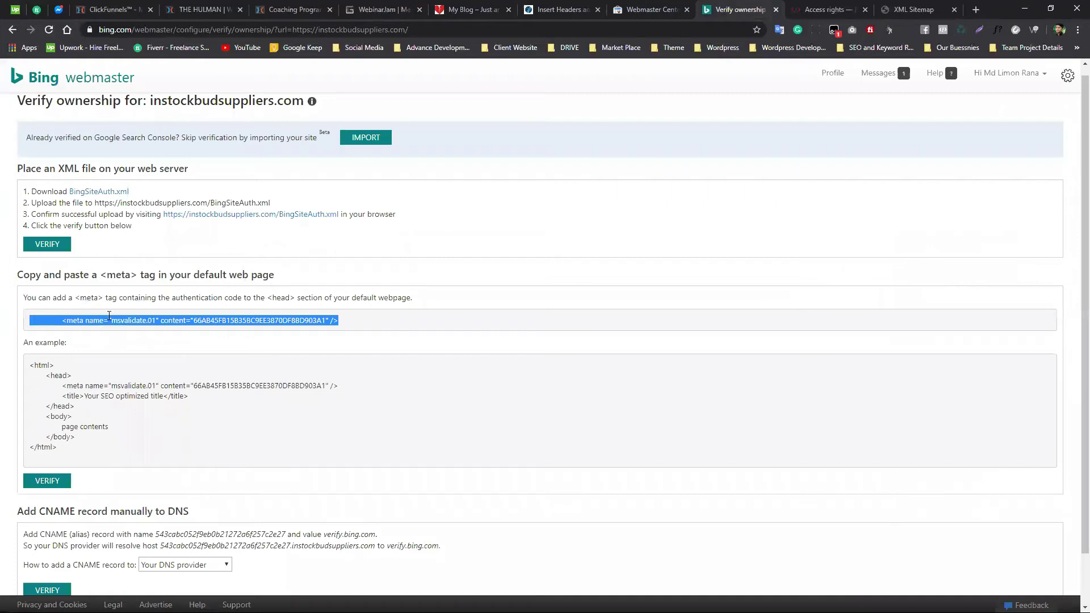
{"action": "left_click", "coordinate": [66, 372]}
{"action": "left_click_drag", "start_coordinate": [66, 375], "coordinate": [63, 377]}
{"action": "left_click", "coordinate": [63, 378]}
{"action": "left_click", "coordinate": [67, 483]}
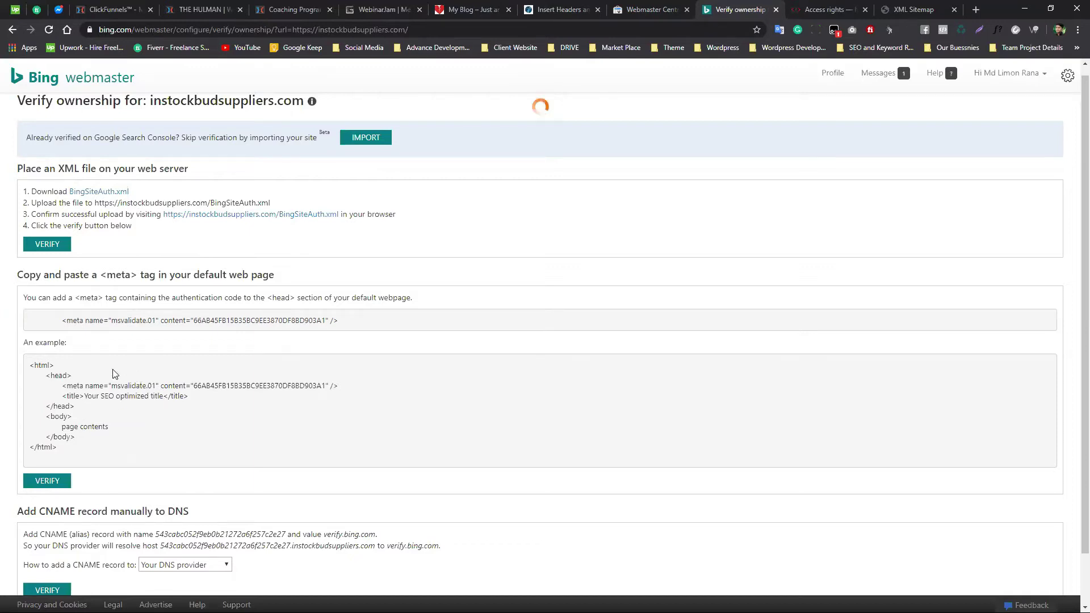
{"action": "scroll", "coordinate": [112, 373], "scroll_direction": "down", "scroll_amount": 1}
{"action": "double_click", "coordinate": [86, 373]}
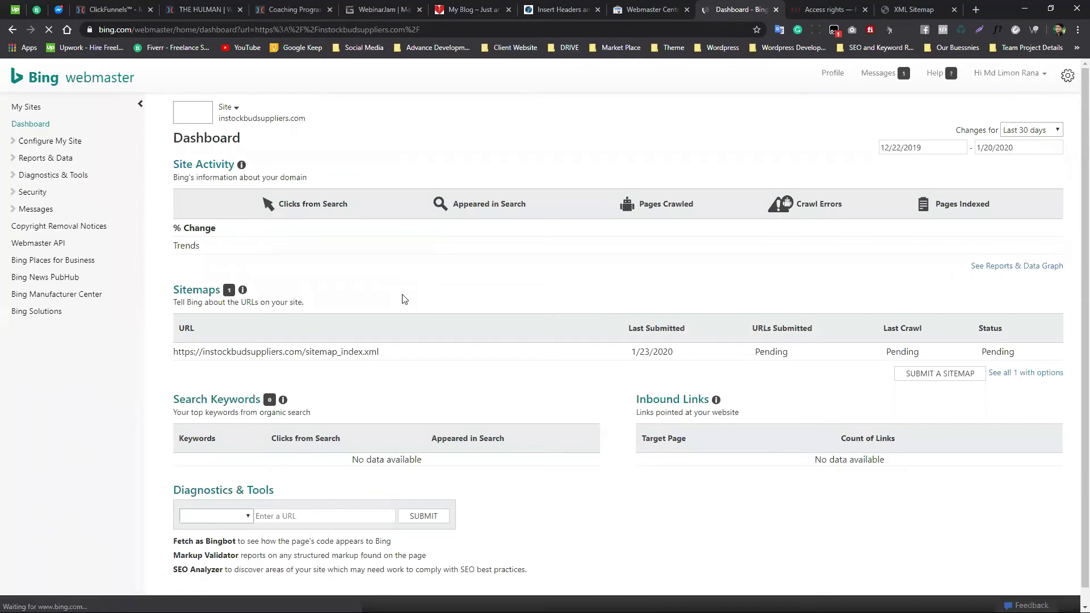
Try to verify the rights to instockbudsuppliers.com in Yandex Webmaster by checking for the meta tag
{"action": "key", "text": "ctrl+Tab"}
{"action": "left_click", "coordinate": [956, 316]}
{"action": "left_click", "coordinate": [1035, 305]}
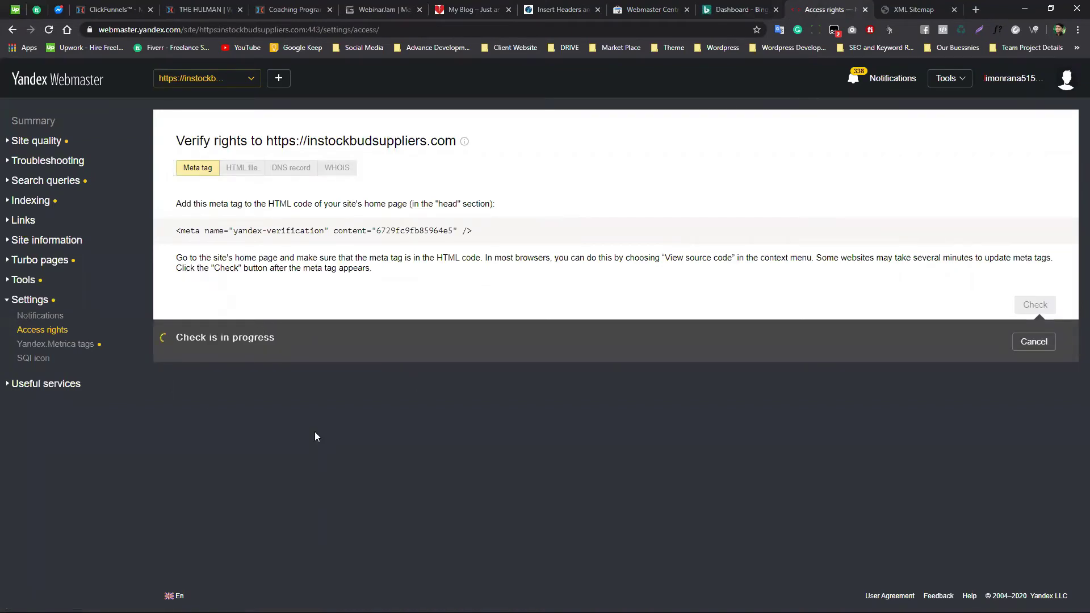
{"action": "triple_click", "coordinate": [377, 230]}
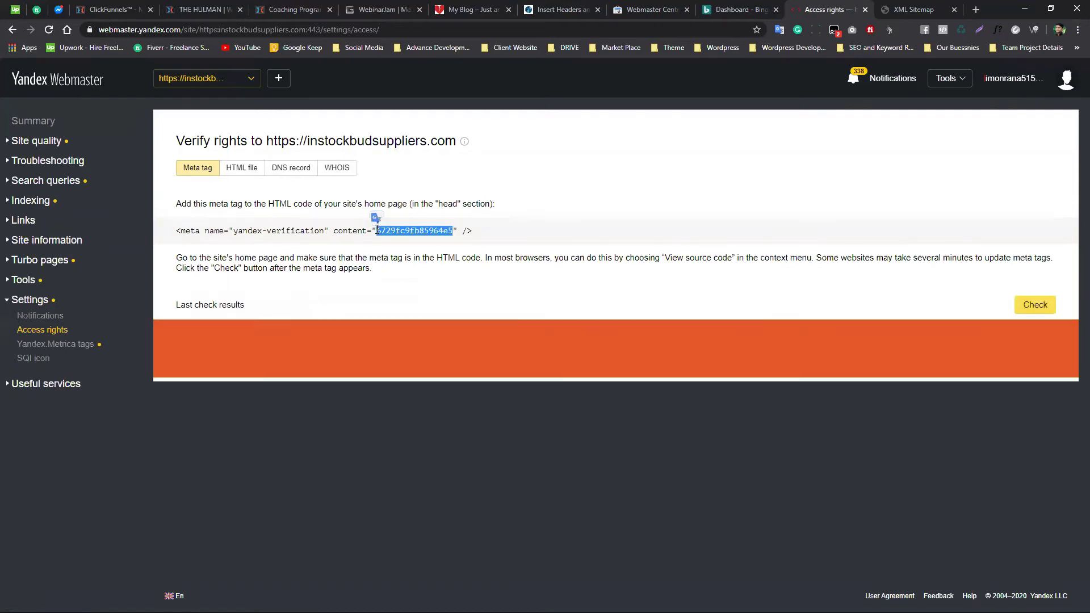
{"action": "left_click", "coordinate": [379, 283]}
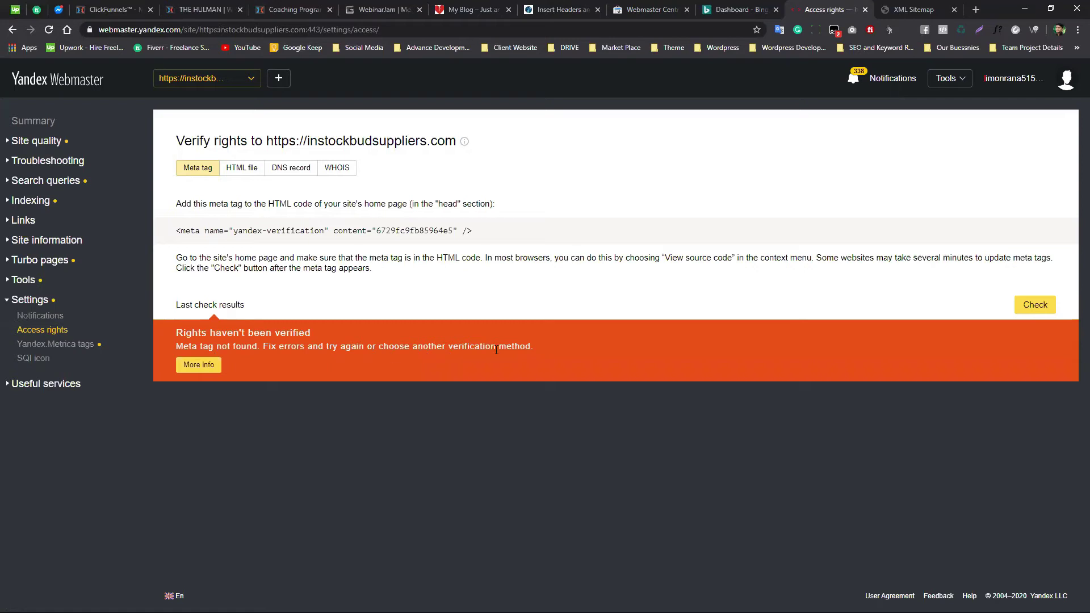
Expand the details of the last Yandex check and compare the meta tags found on the page with the required Yandex tag
{"action": "left_click", "coordinate": [211, 366]}
{"action": "scroll", "coordinate": [353, 457], "scroll_direction": "down", "scroll_amount": 1}
{"action": "scroll", "coordinate": [354, 457], "scroll_direction": "down", "scroll_amount": 2}
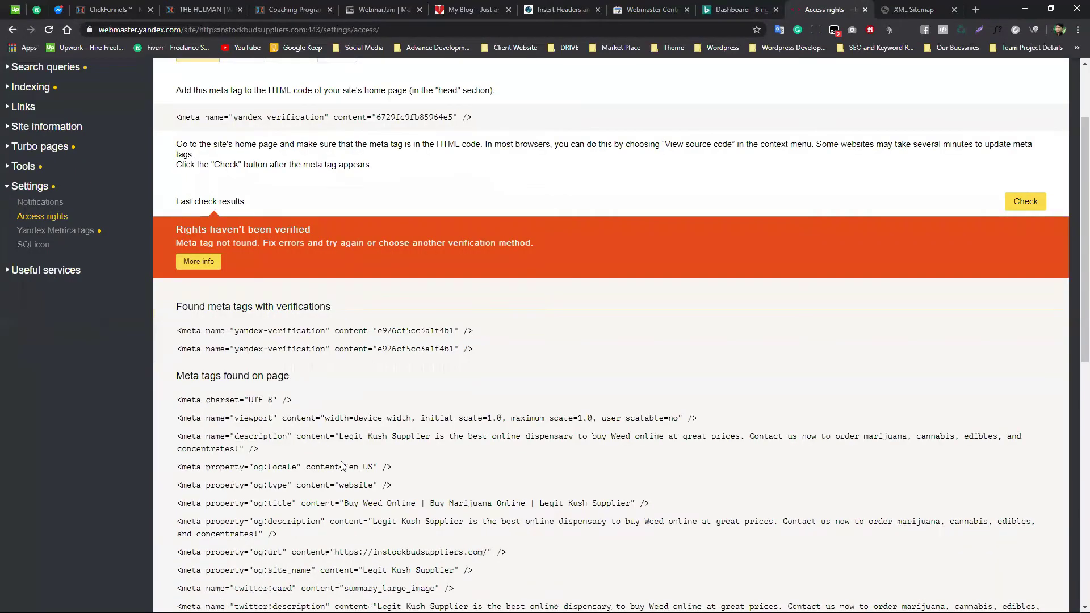
{"action": "scroll", "coordinate": [343, 466], "scroll_direction": "down", "scroll_amount": 3}
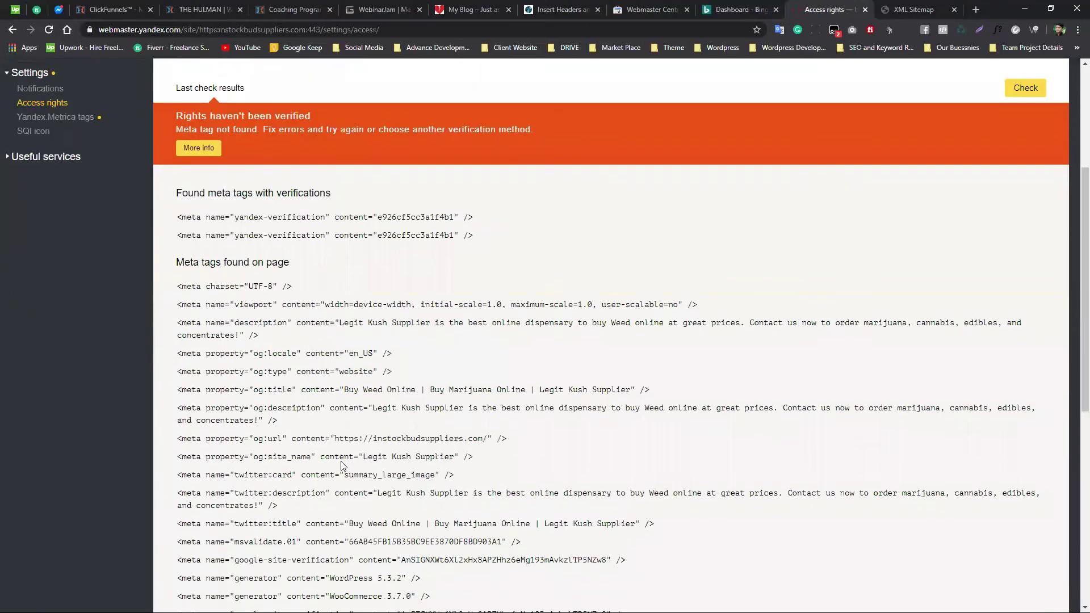
{"action": "scroll", "coordinate": [343, 466], "scroll_direction": "up", "scroll_amount": 3}
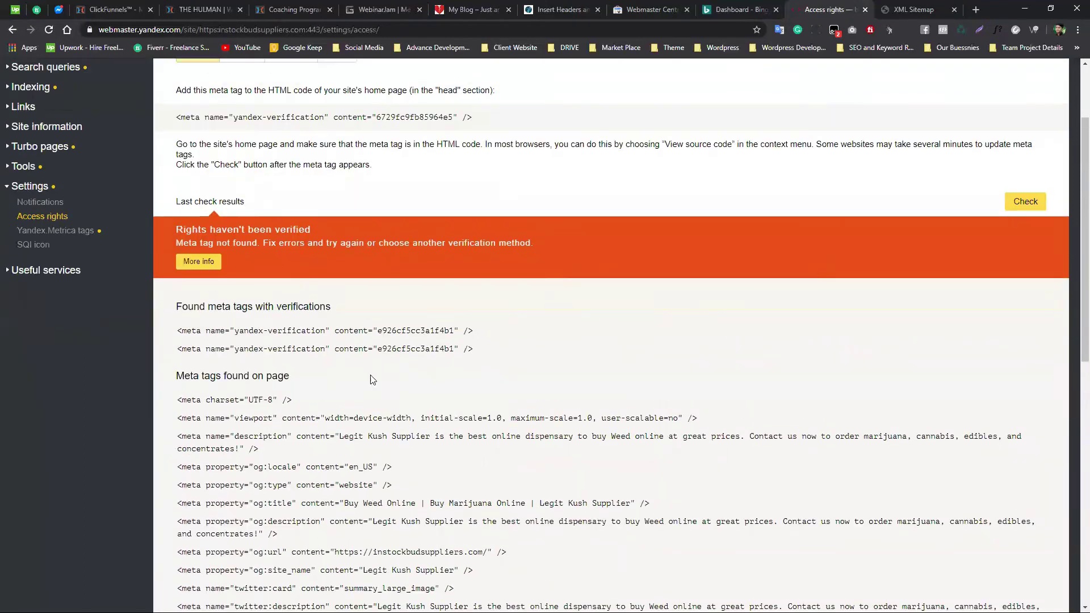
{"action": "scroll", "coordinate": [417, 227], "scroll_direction": "up", "scroll_amount": 1}
{"action": "left_click", "coordinate": [420, 173]}
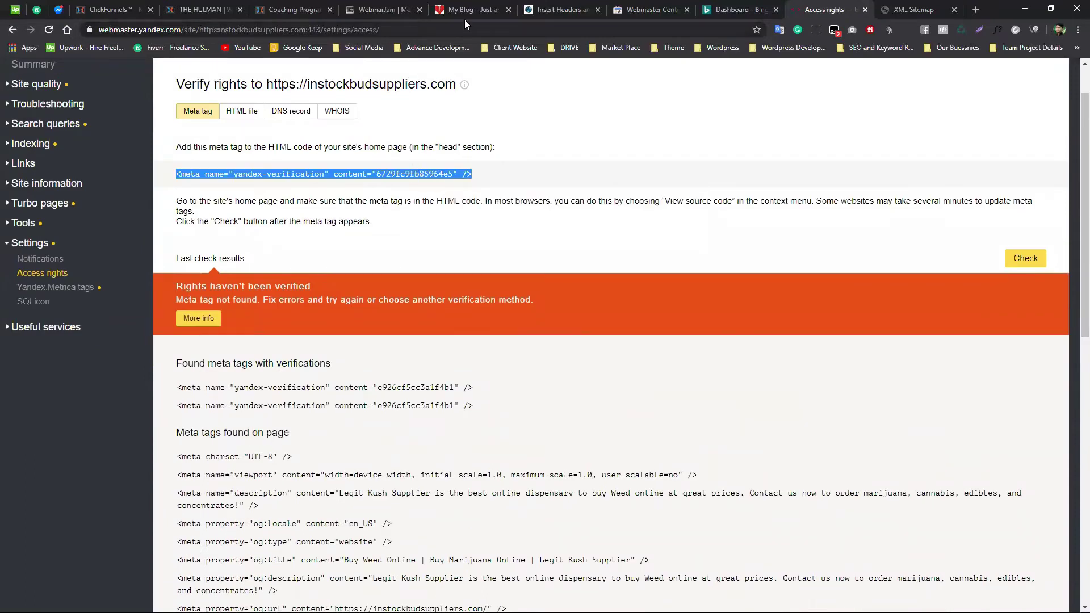
Check the Yandex tag in the Insert Headers and Footers header scripts, and copy the required meta tag from Yandex Webmaster
{"action": "left_click", "coordinate": [555, 9]}
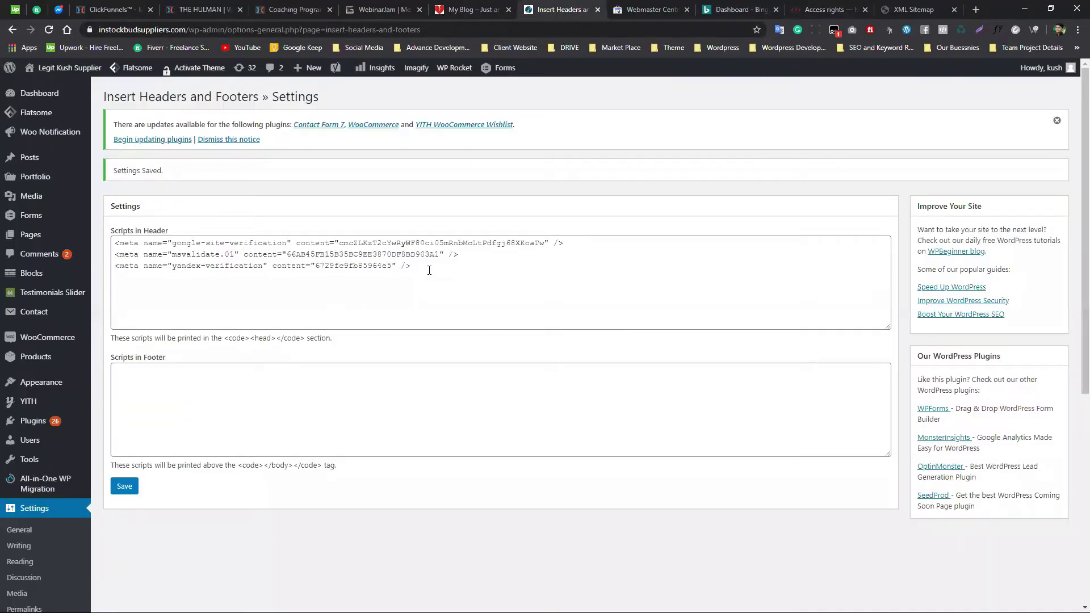
{"action": "left_click_drag", "start_coordinate": [425, 268], "coordinate": [115, 266]}
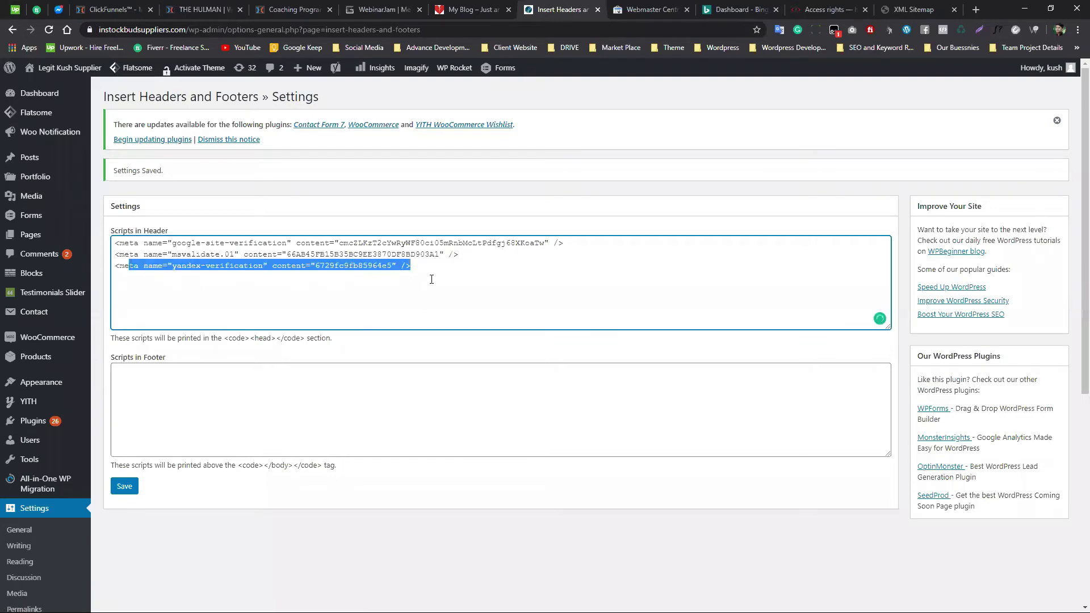
{"action": "left_click", "coordinate": [829, 9]}
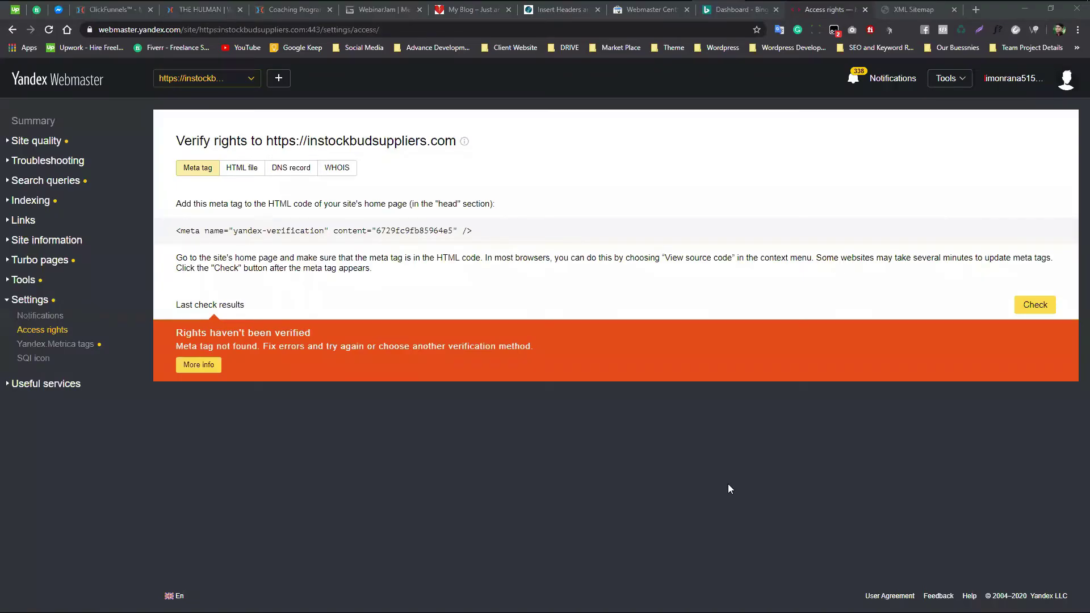
{"action": "left_click", "coordinate": [372, 231]}
{"action": "key", "text": "ctrl+c"}
{"action": "right_click", "coordinate": [372, 232]}
{"action": "left_click", "coordinate": [397, 242]}
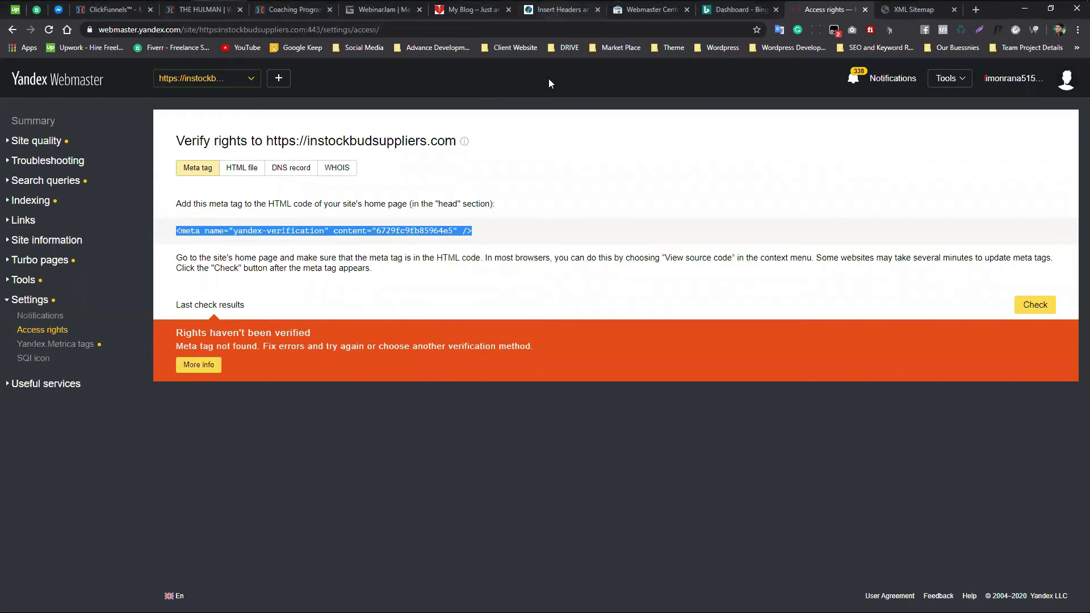
Open the Flatsome Theme Header file (header.php) in the WordPress theme editor
{"action": "left_click", "coordinate": [555, 11]}
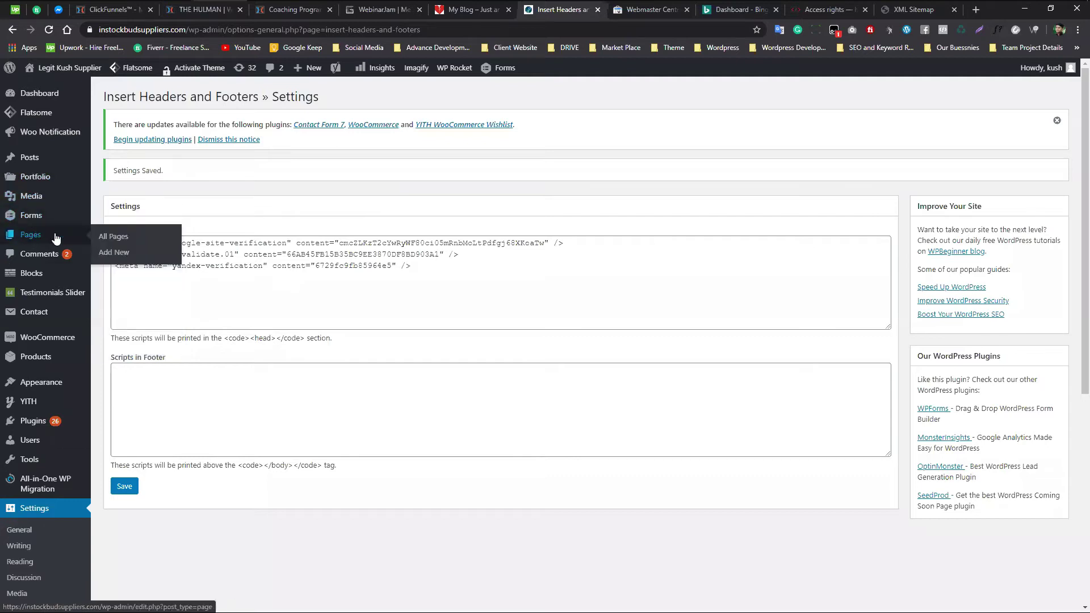
{"action": "left_click", "coordinate": [125, 242]}
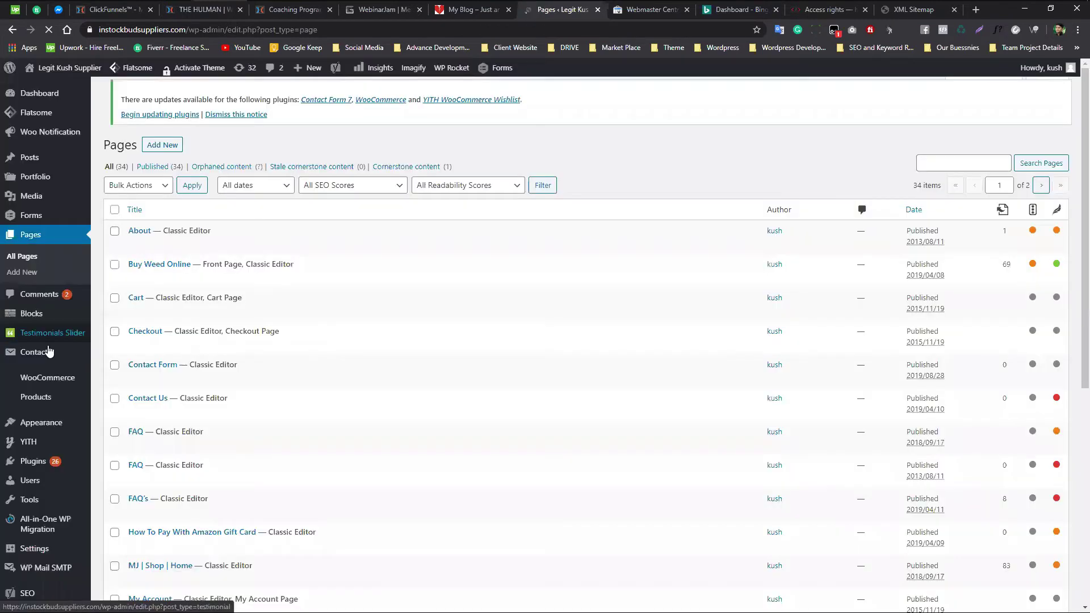
{"action": "scroll", "coordinate": [42, 358], "scroll_direction": "down", "scroll_amount": 1}
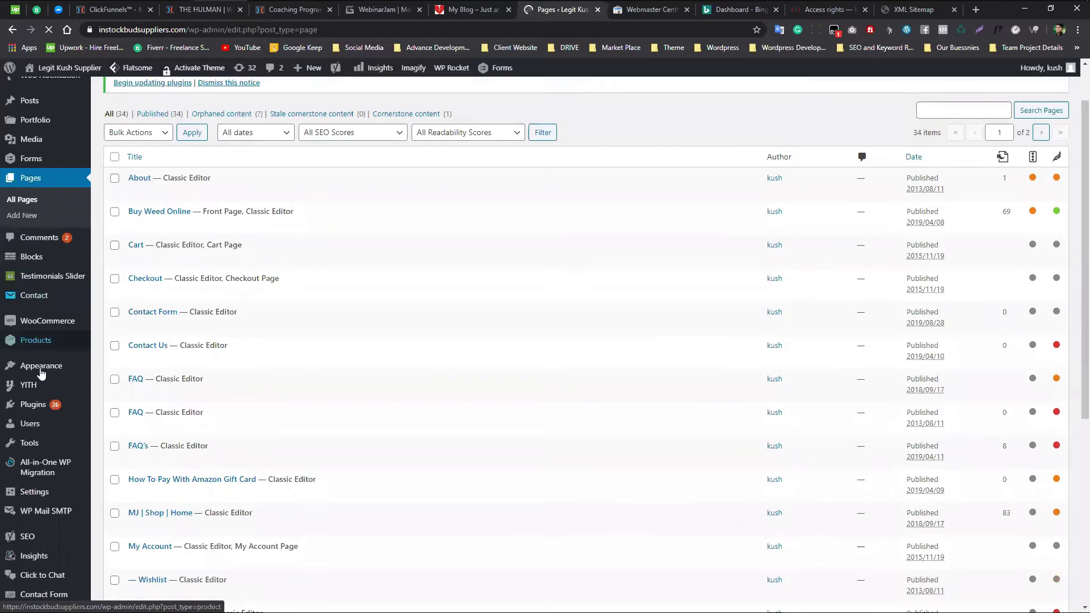
{"action": "mouse_move", "coordinate": [40, 371]}
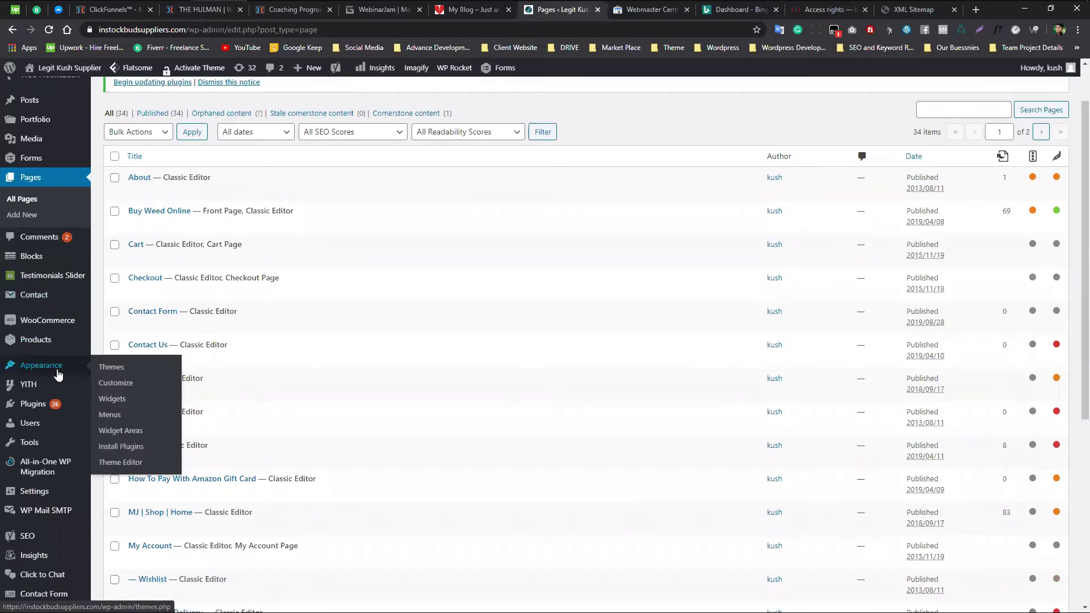
{"action": "left_click", "coordinate": [126, 465]}
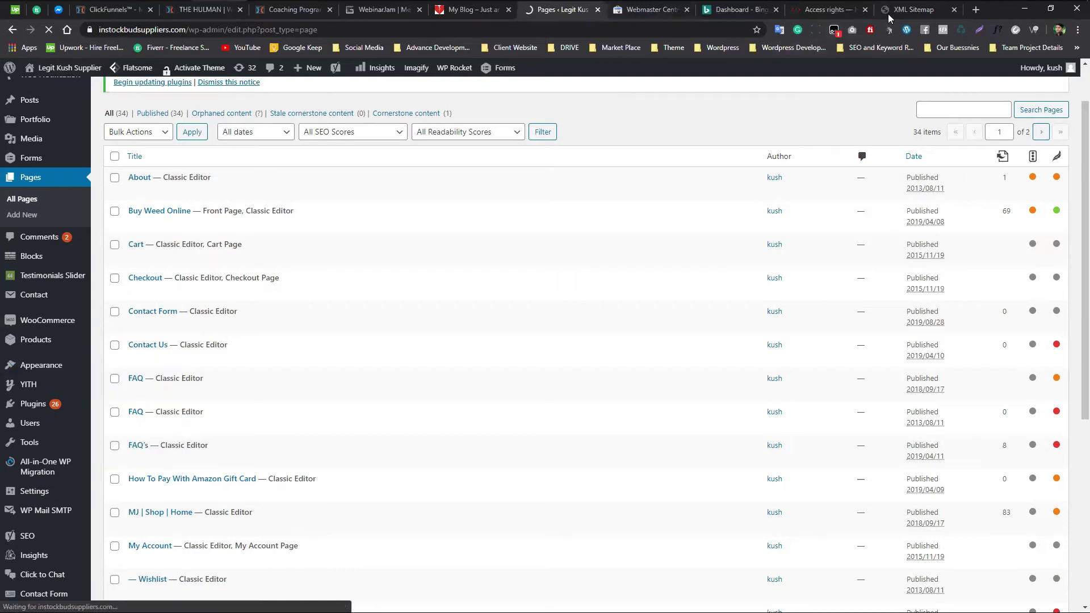
{"action": "left_click", "coordinate": [829, 9]}
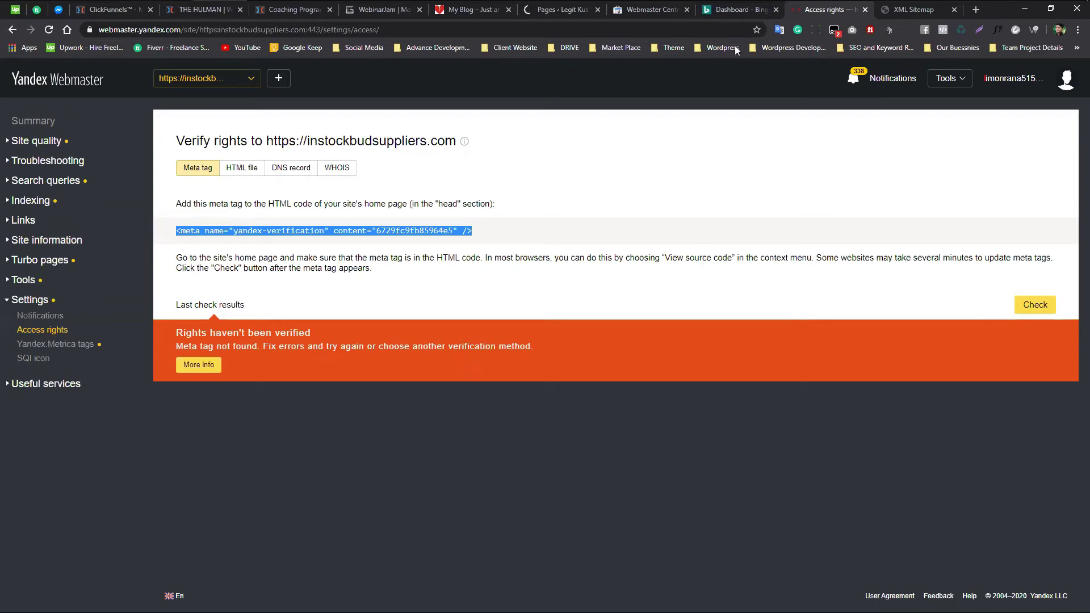
{"action": "left_click", "coordinate": [578, 13]}
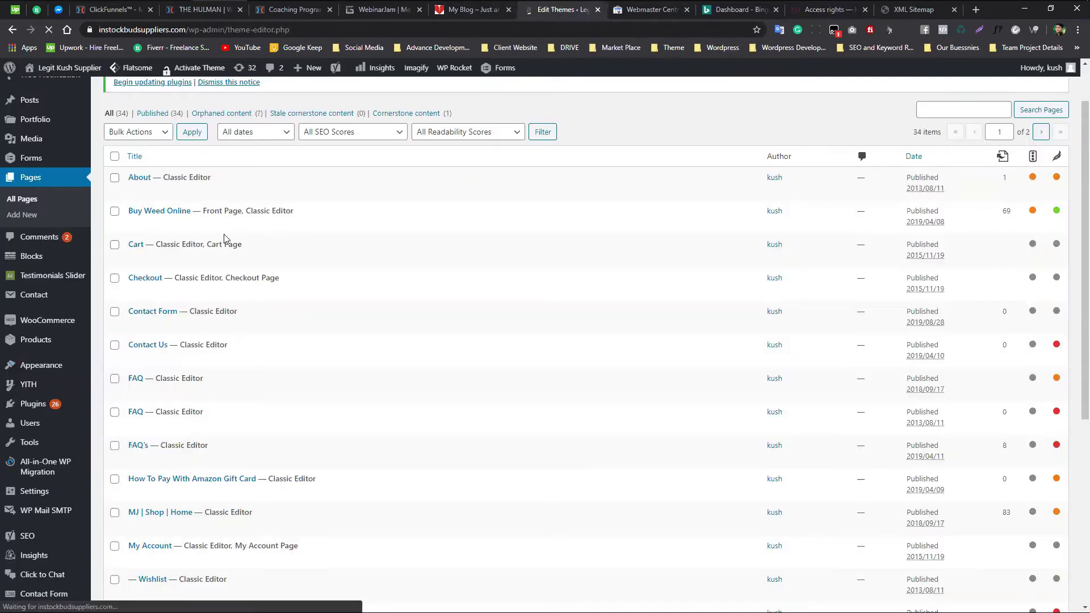
{"action": "mouse_move", "coordinate": [910, 9]}
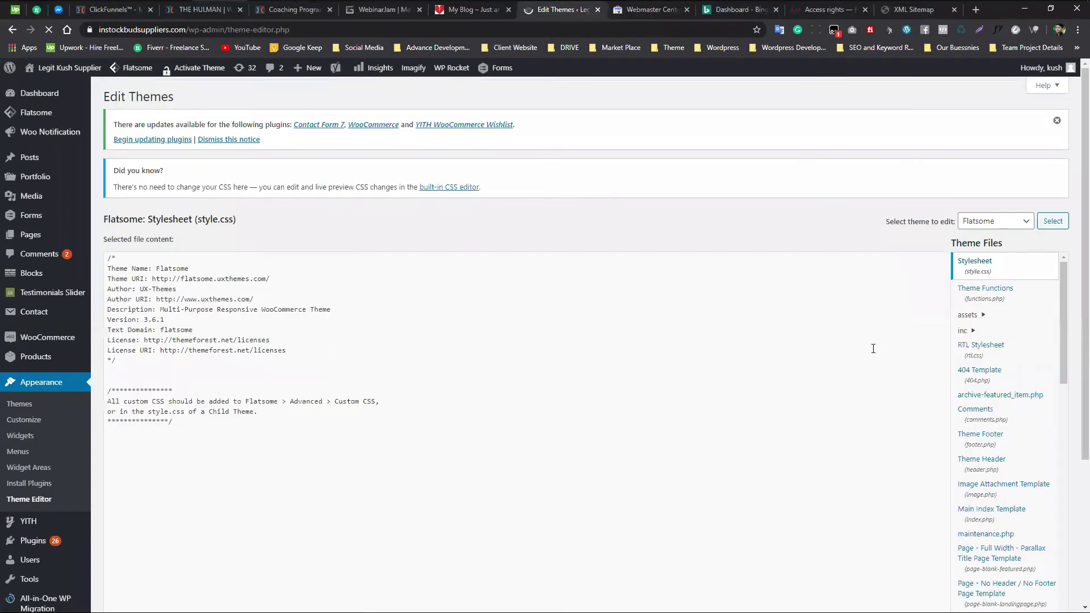
{"action": "scroll", "coordinate": [824, 192], "scroll_direction": "down", "scroll_amount": 2}
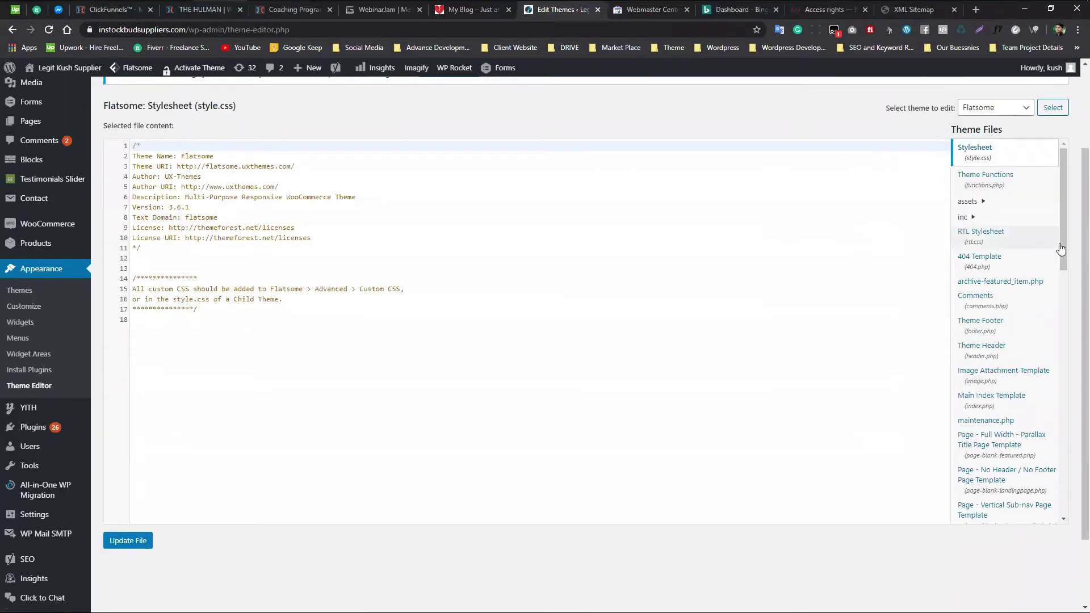
{"action": "left_click_drag", "start_coordinate": [1065, 237], "coordinate": [1066, 261]}
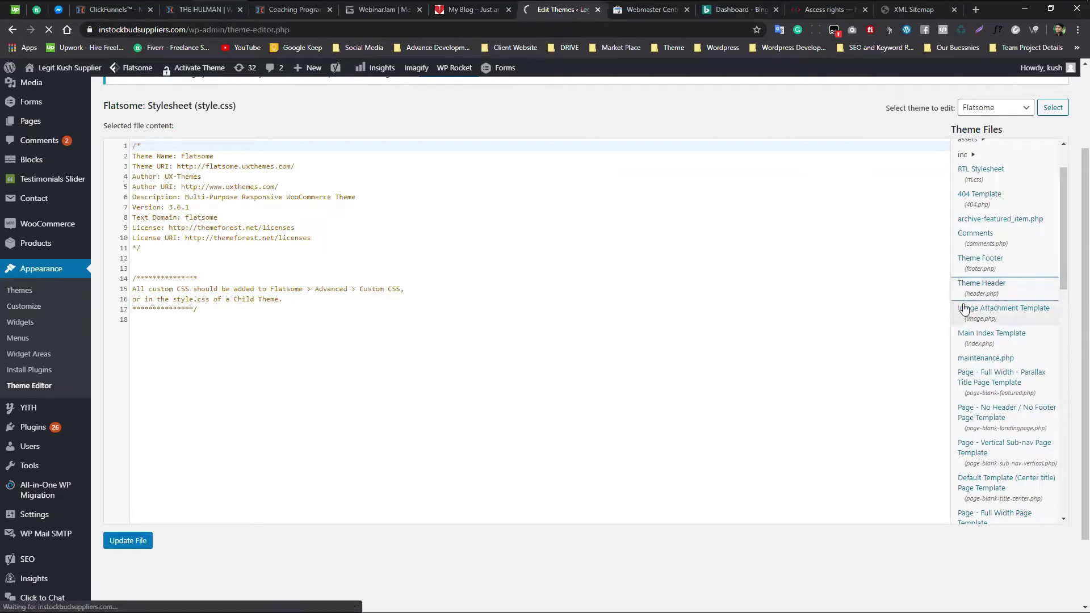
{"action": "left_click", "coordinate": [987, 296]}
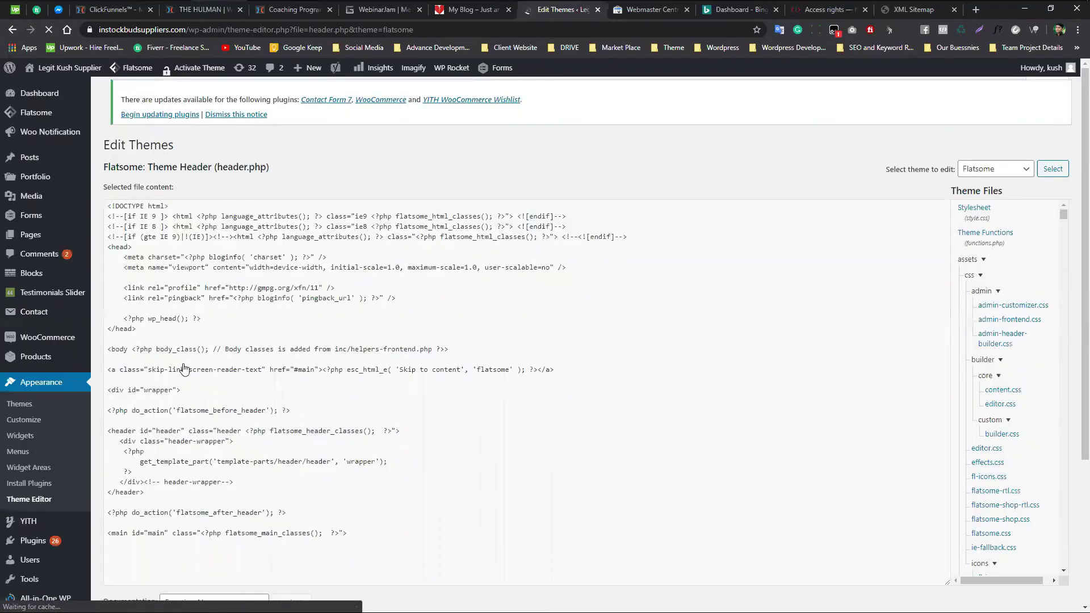
Paste the Yandex verification meta tag on the line below the viewport meta tag in the head section
{"action": "left_click", "coordinate": [146, 336]}
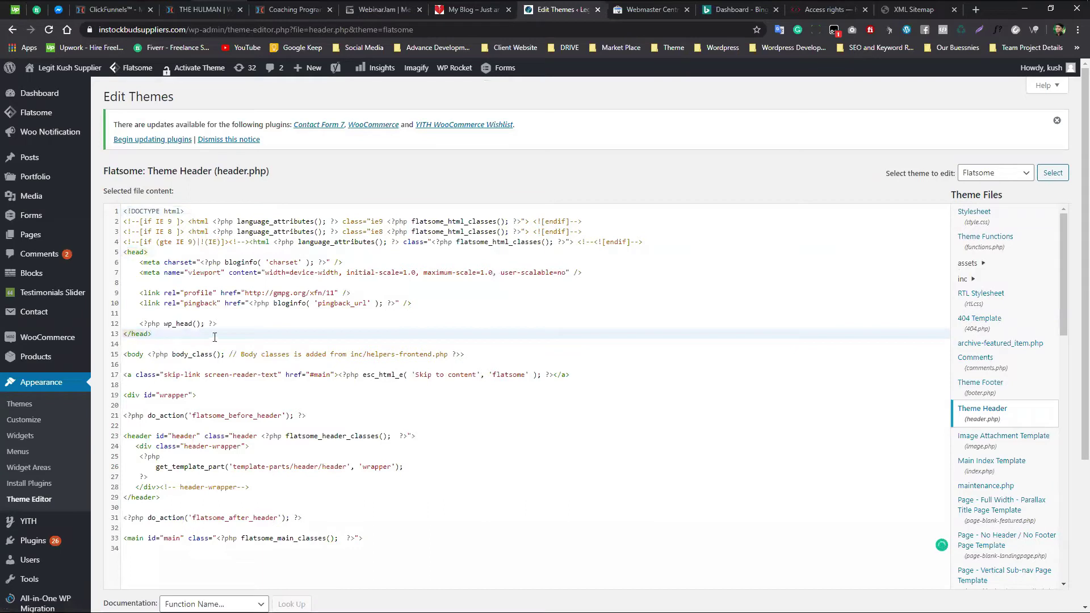
{"action": "left_click", "coordinate": [417, 307]}
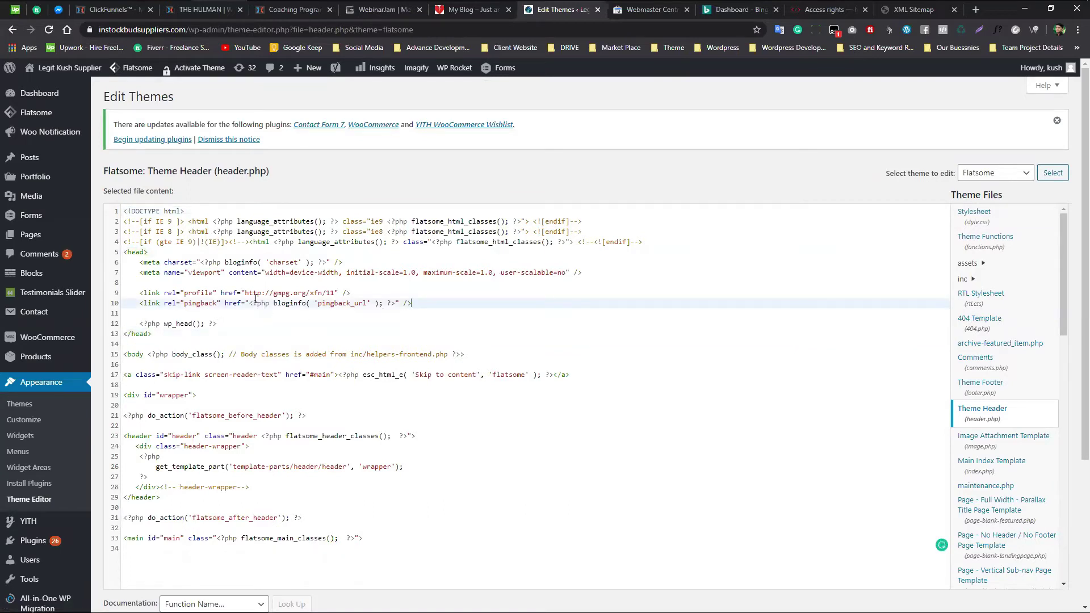
{"action": "left_click", "coordinate": [585, 275]}
{"action": "left_click", "coordinate": [153, 281]}
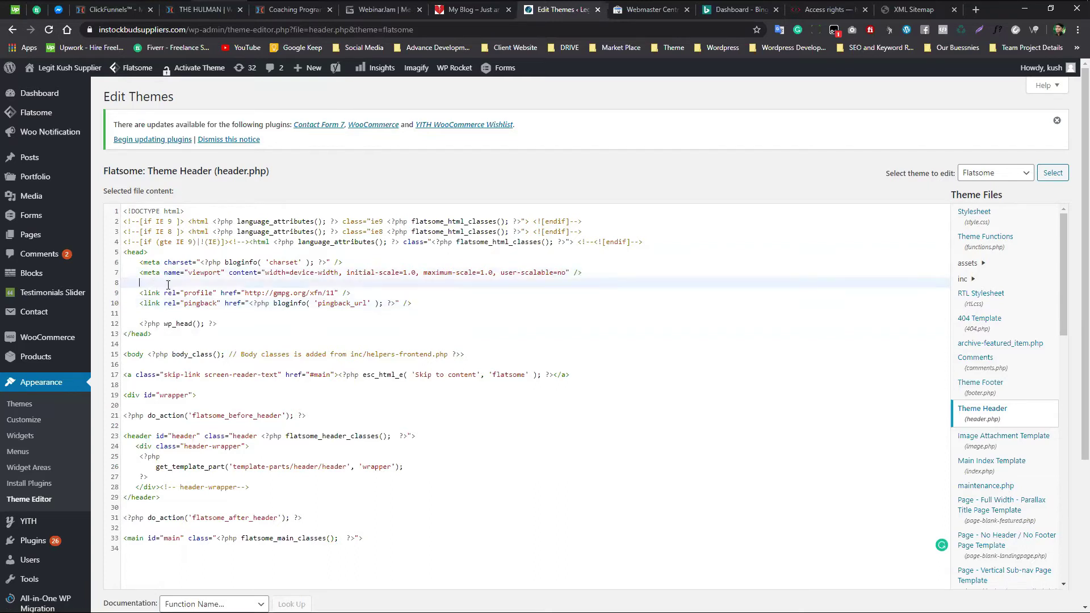
{"action": "key", "text": "ctrl+v"}
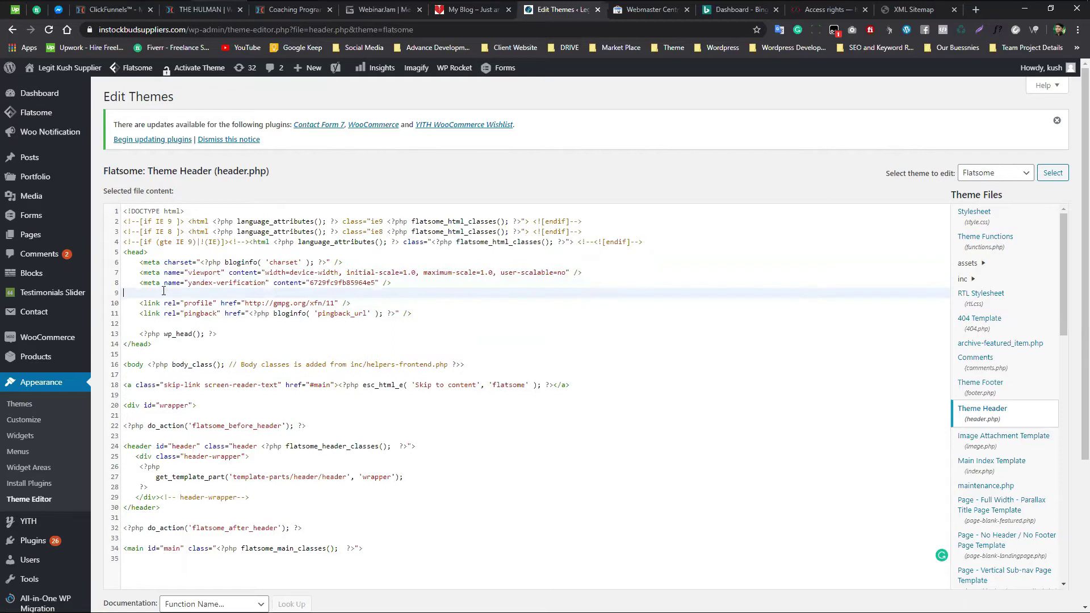
{"action": "key", "text": "BackSpace"}
{"action": "key", "text": "Return"}
Replace the pasted Yandex tag in the head section with the Bing, Google and Yandex verification meta tags from Notepad
{"action": "key", "text": "alt+Tab"}
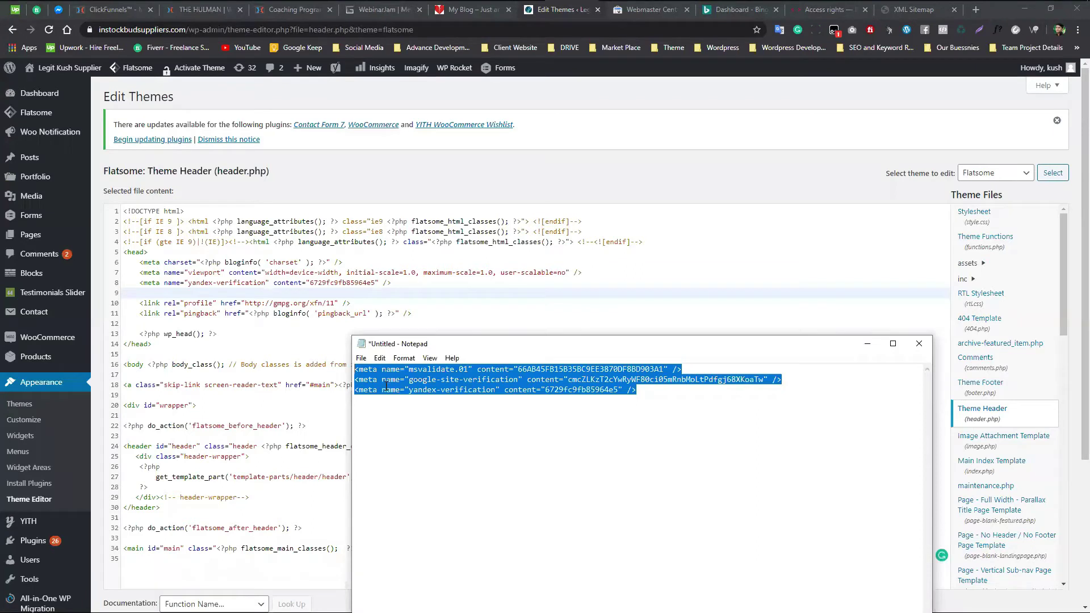
{"action": "left_click", "coordinate": [291, 287]}
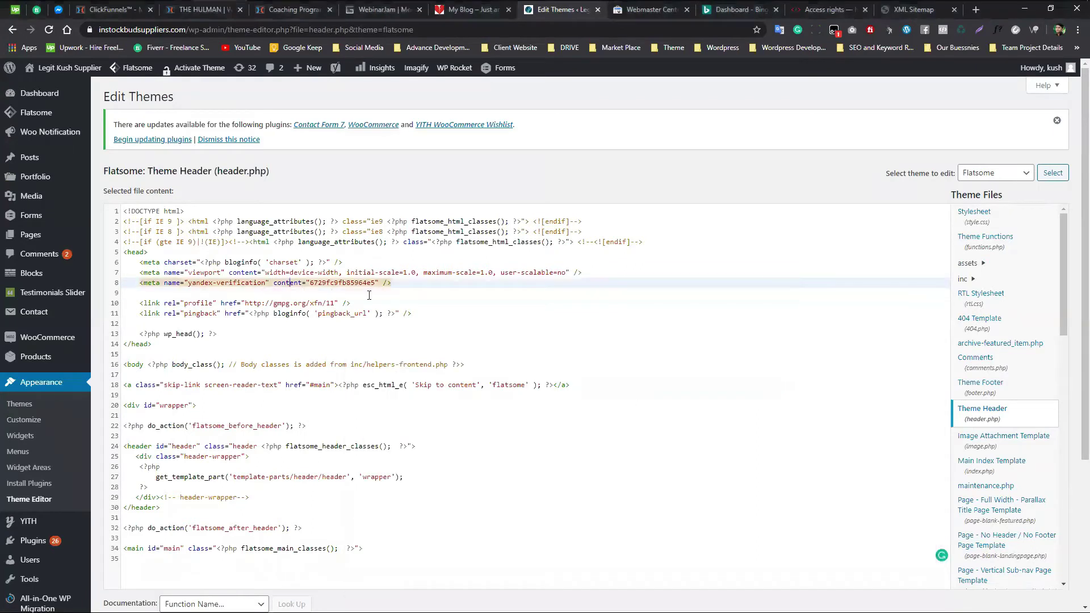
{"action": "left_click_drag", "start_coordinate": [394, 286], "coordinate": [130, 284]}
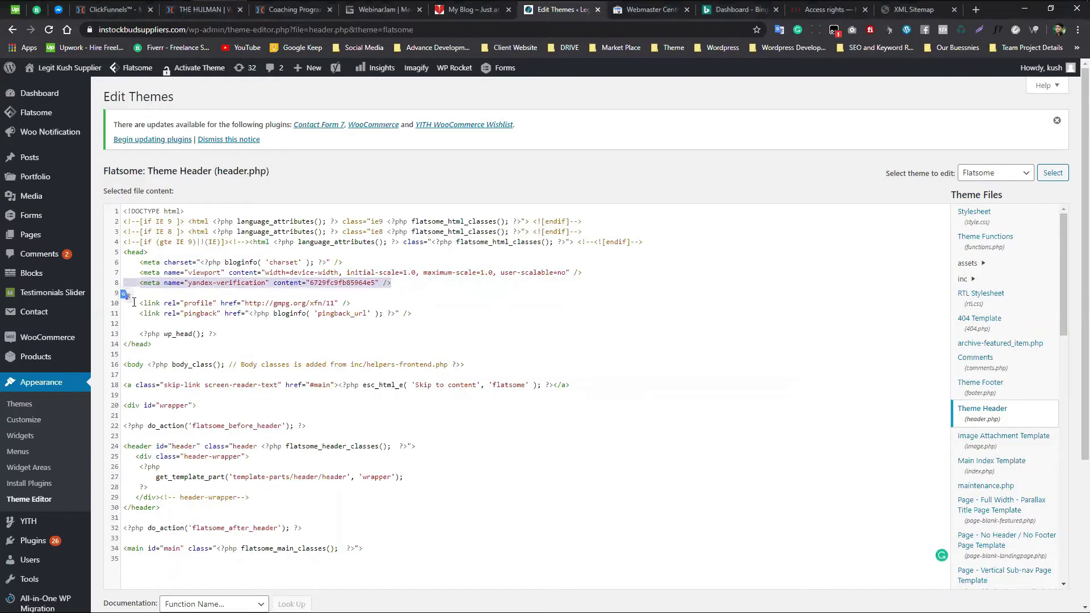
{"action": "key", "text": "BackSpace"}
{"action": "key", "text": "Delete"}
{"action": "key", "text": "BackSpace"}
{"action": "key", "text": "Return"}
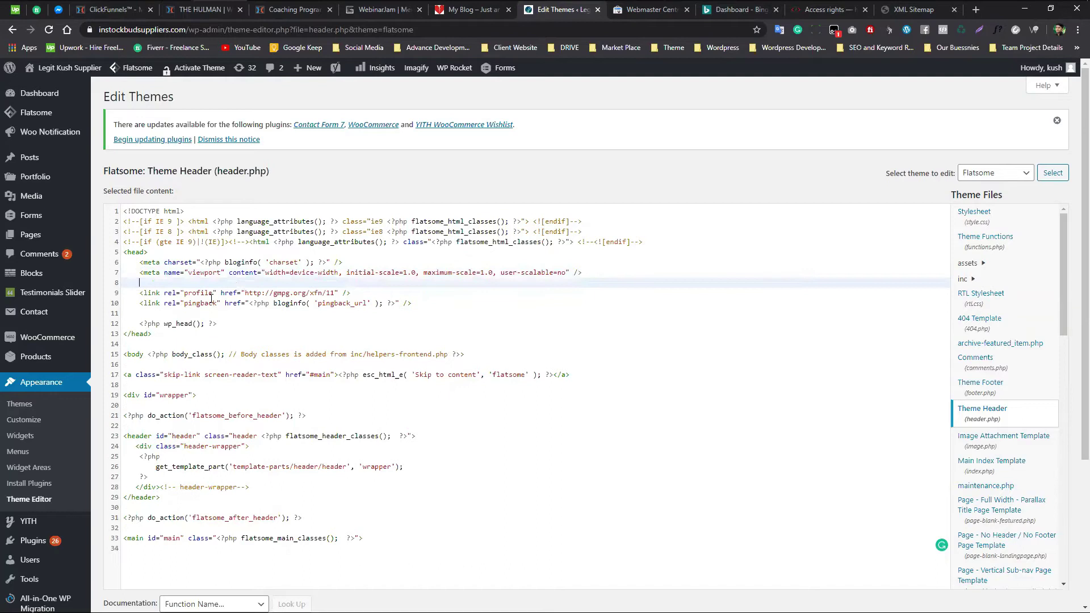
{"action": "type", "text": "<meta name=\"msvalidate.01\" content=\"66AB45FB15B35BC9EE3870DF8BD903A1\" /> <meta name=\"google-site-verification\" content=\"cmcZLkzT2cYwRyWF80ci05mRnbMoLtPdfgj68XKoaTw\" /> <meta name=\"yandex-verification\" content=\"6729fc9fb85964e5\" />"}
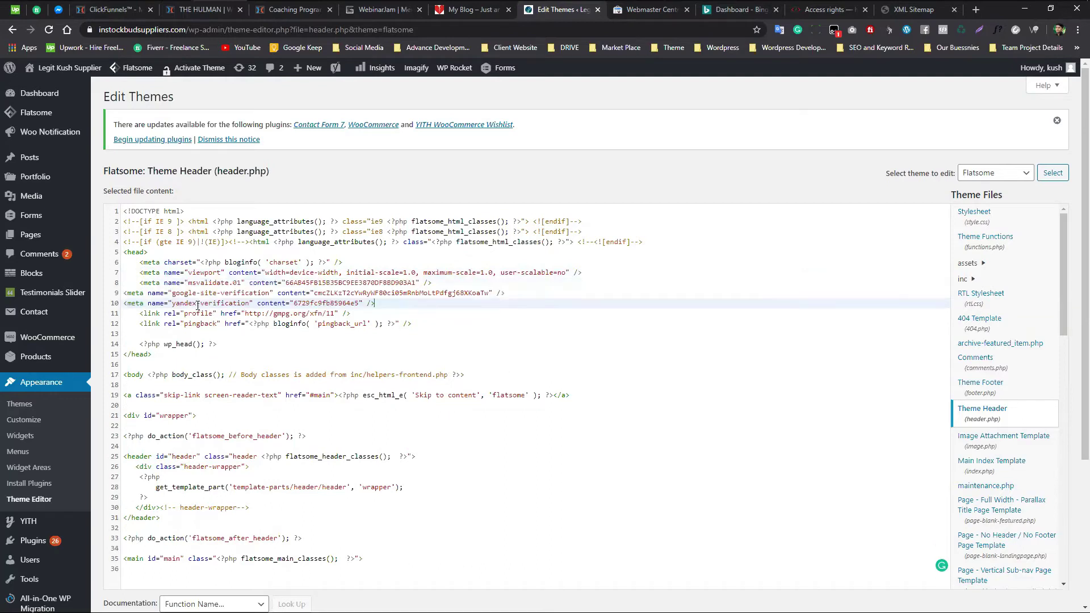
Indent the Google and Yandex tags to align with the other head lines, and save the changes to header.php
{"action": "left_click", "coordinate": [126, 295]}
{"action": "key", "text": "Tab"}
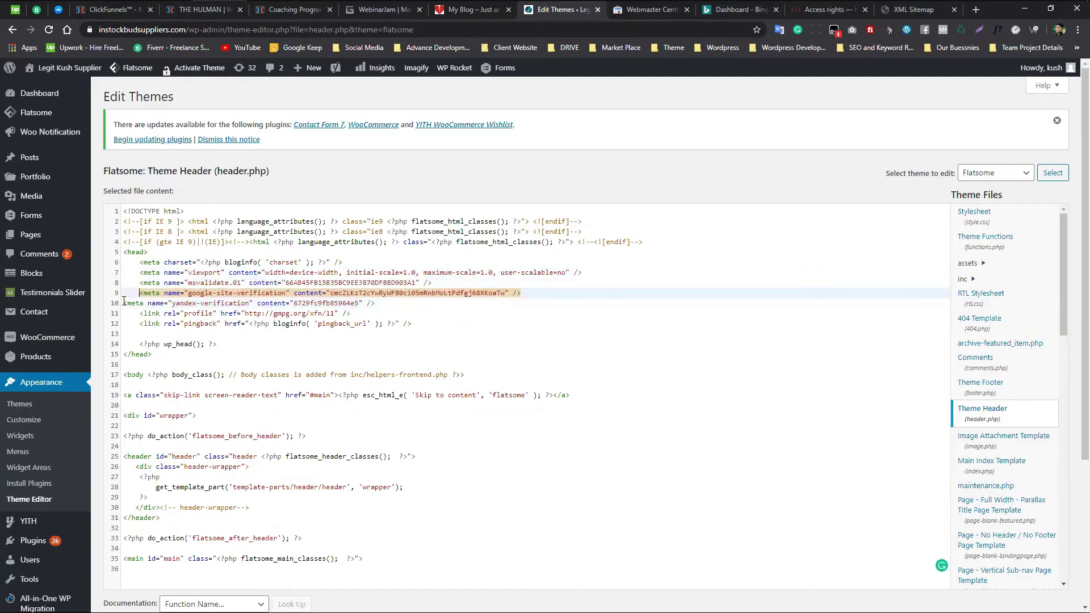
{"action": "left_click", "coordinate": [125, 301]}
{"action": "key", "text": "Tab"}
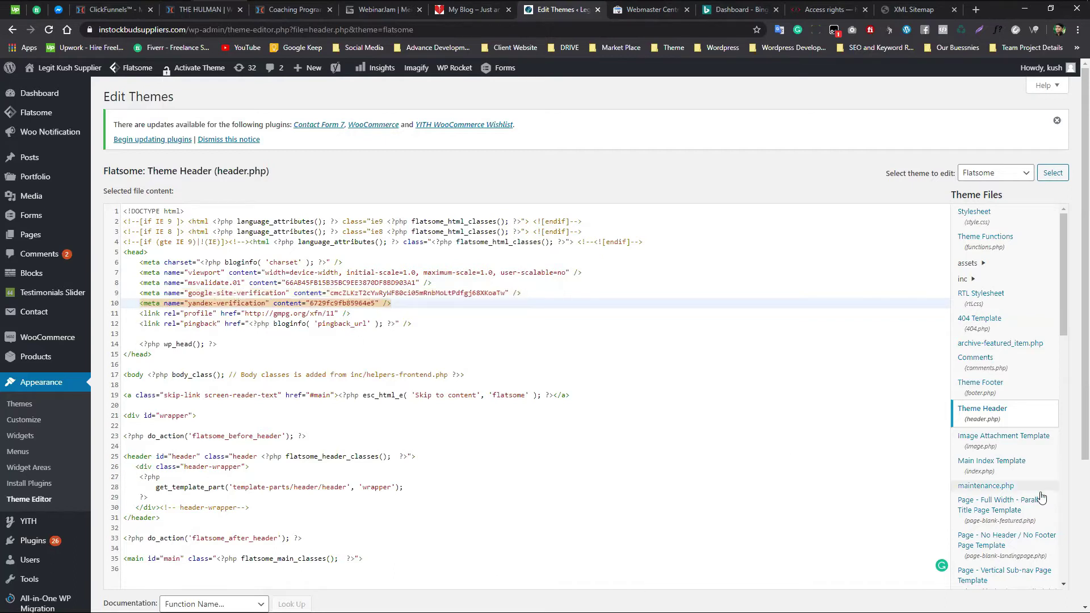
{"action": "scroll", "coordinate": [511, 528], "scroll_direction": "down", "scroll_amount": 4}
{"action": "left_click", "coordinate": [119, 429]}
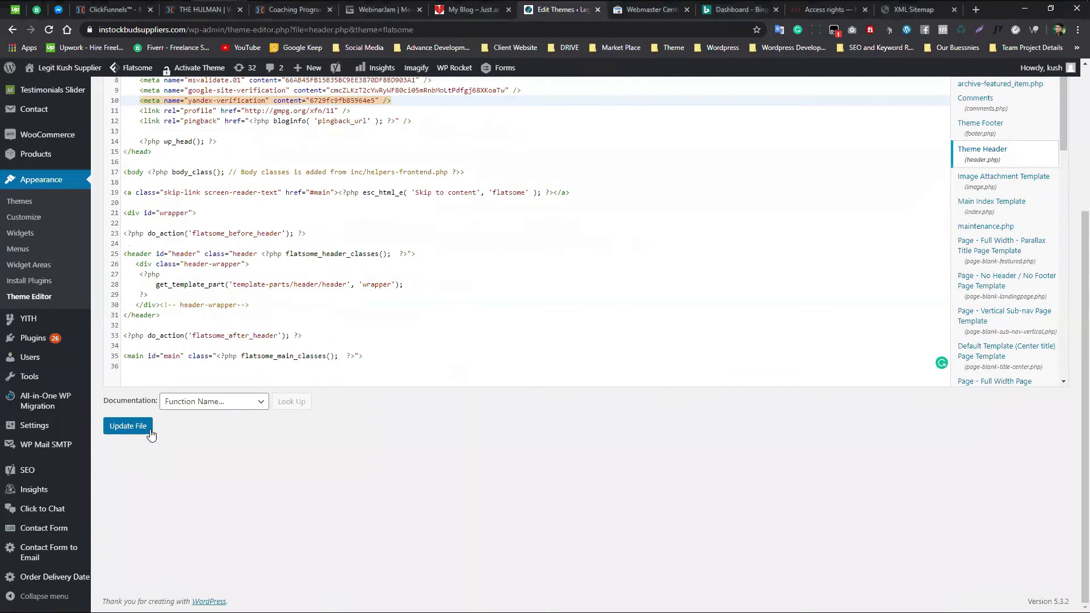
{"action": "double_click", "coordinate": [131, 219]}
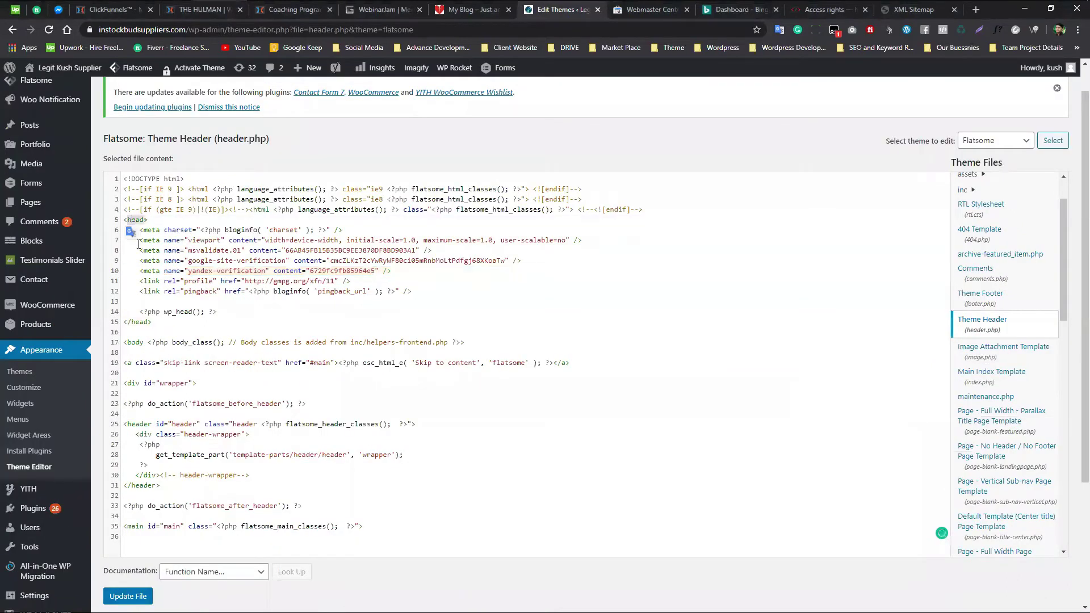
{"action": "left_click", "coordinate": [164, 281]}
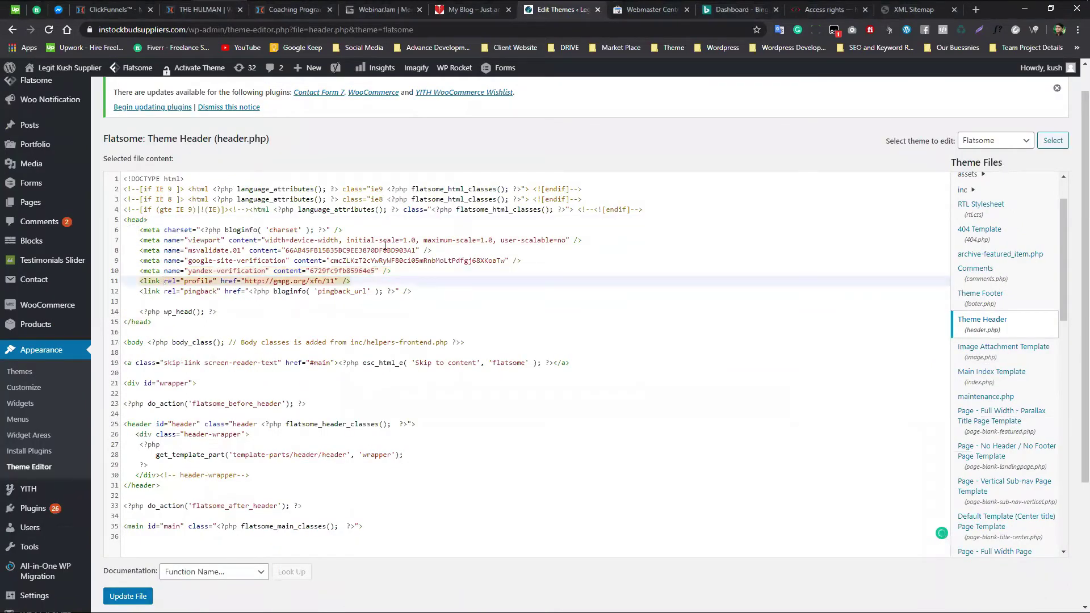
{"action": "left_click_drag", "start_coordinate": [592, 239], "coordinate": [142, 232]}
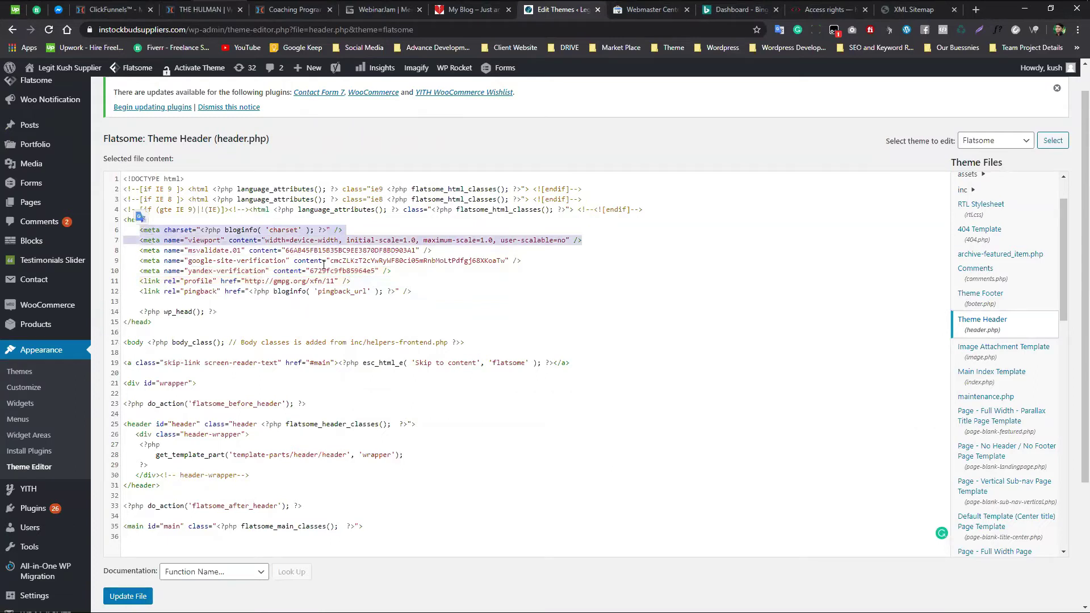
{"action": "left_click", "coordinate": [393, 271]}
{"action": "left_click", "coordinate": [127, 596]}
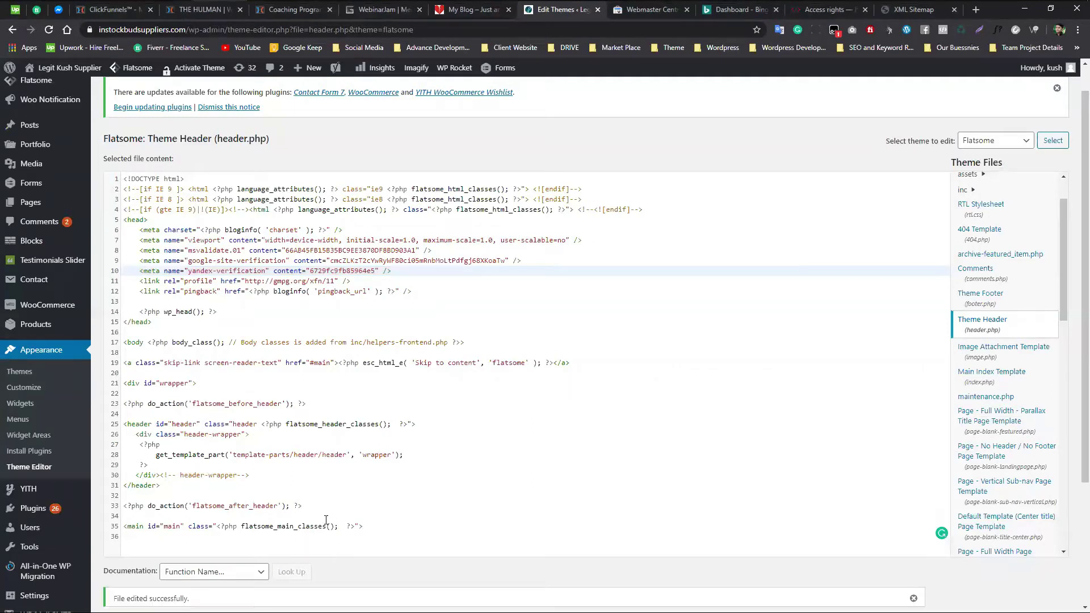
Try again to verify the rights to instockbudsuppliers.com in Yandex Webmaster, confirming in the theme editor that header.php was saved
{"action": "left_click", "coordinate": [837, 12]}
{"action": "left_click", "coordinate": [1041, 306]}
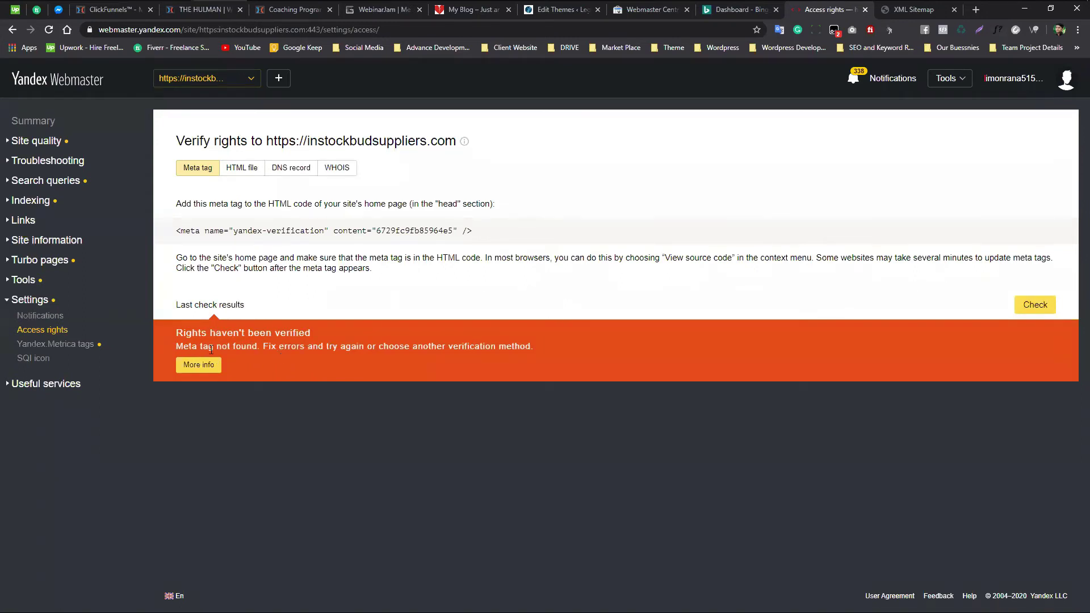
{"action": "left_click", "coordinate": [1037, 307]}
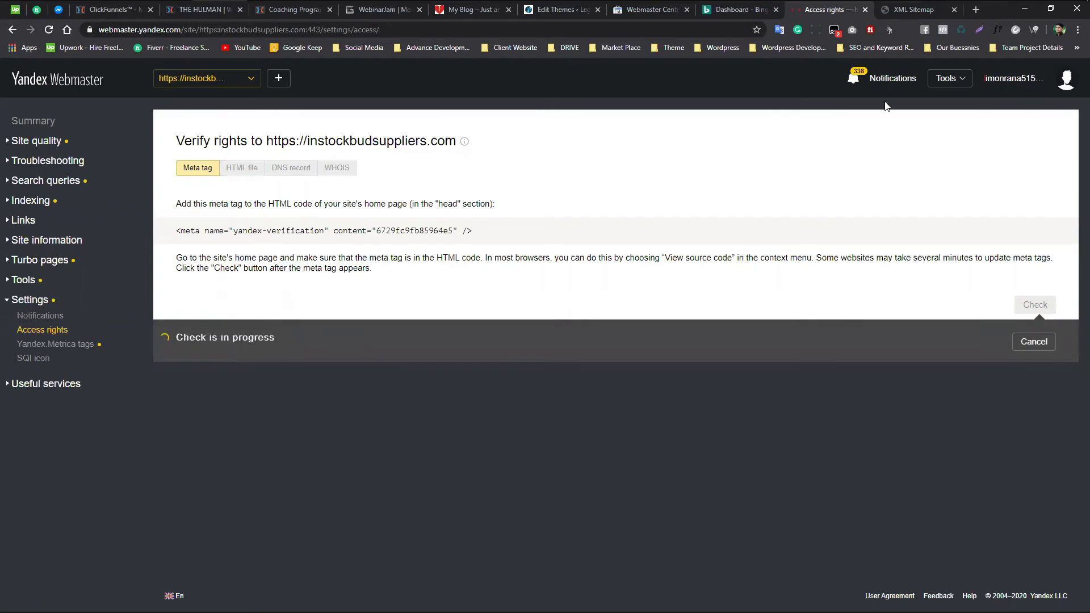
{"action": "left_click", "coordinate": [575, 9]}
{"action": "scroll", "coordinate": [256, 540], "scroll_direction": "down", "scroll_amount": 1}
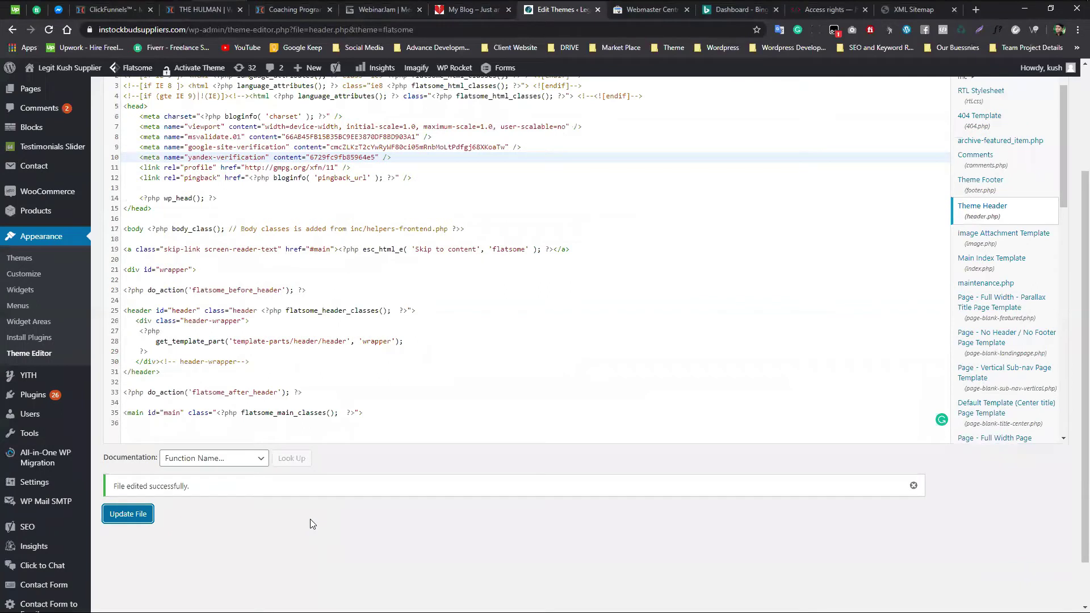
{"action": "left_click", "coordinate": [821, 10]}
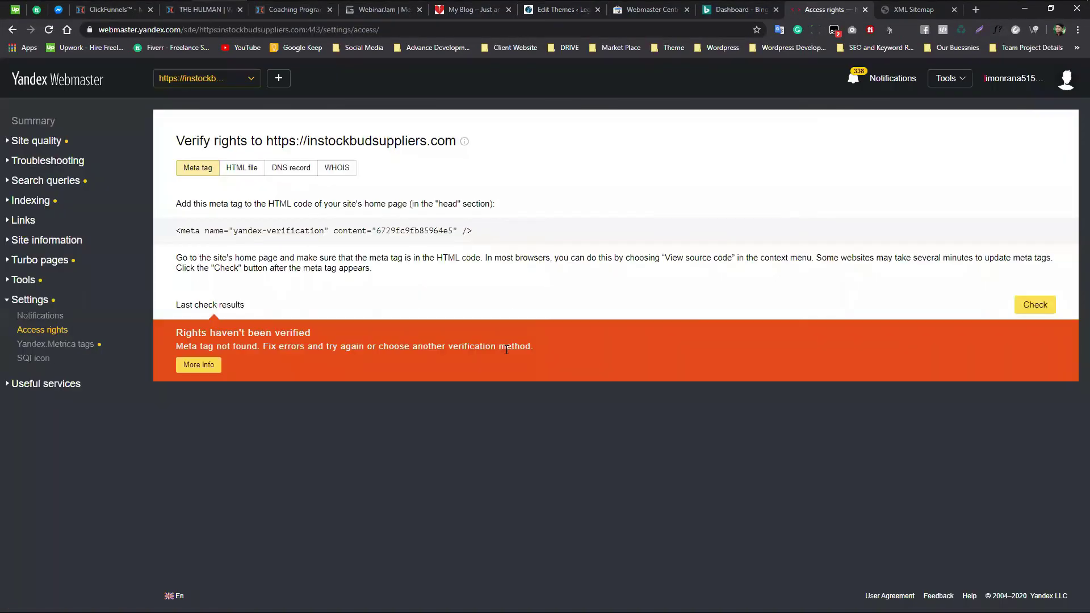
Examine the Yandex verification page: the required meta tag, the site address being verified, and the note about how long meta tags take to update
{"action": "triple_click", "coordinate": [432, 234]}
{"action": "left_click", "coordinate": [481, 238]}
{"action": "left_click_drag", "start_coordinate": [486, 237], "coordinate": [165, 233]}
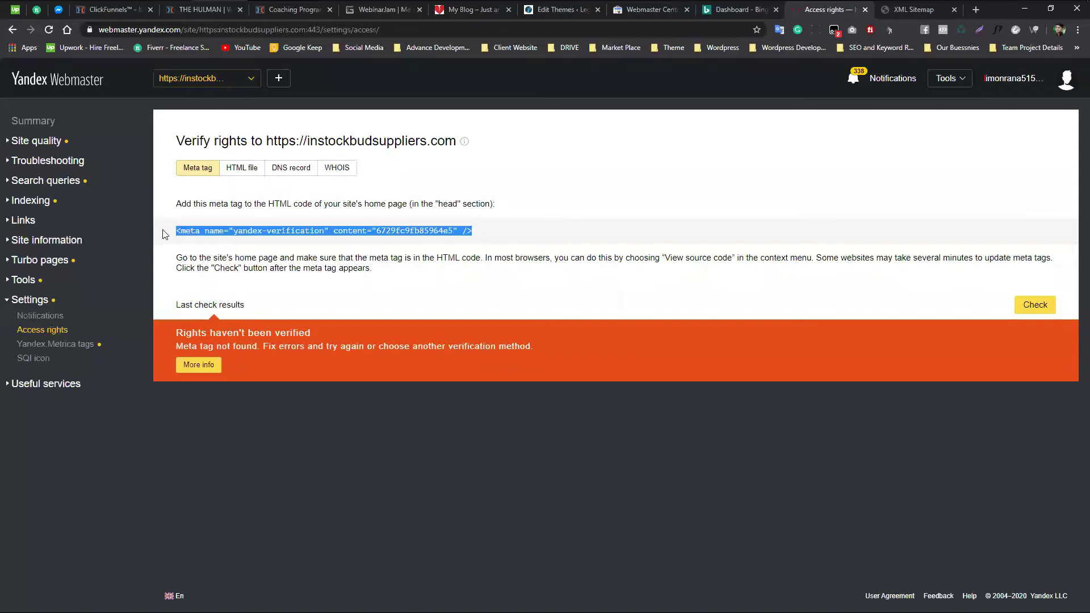
{"action": "left_click", "coordinate": [589, 186]}
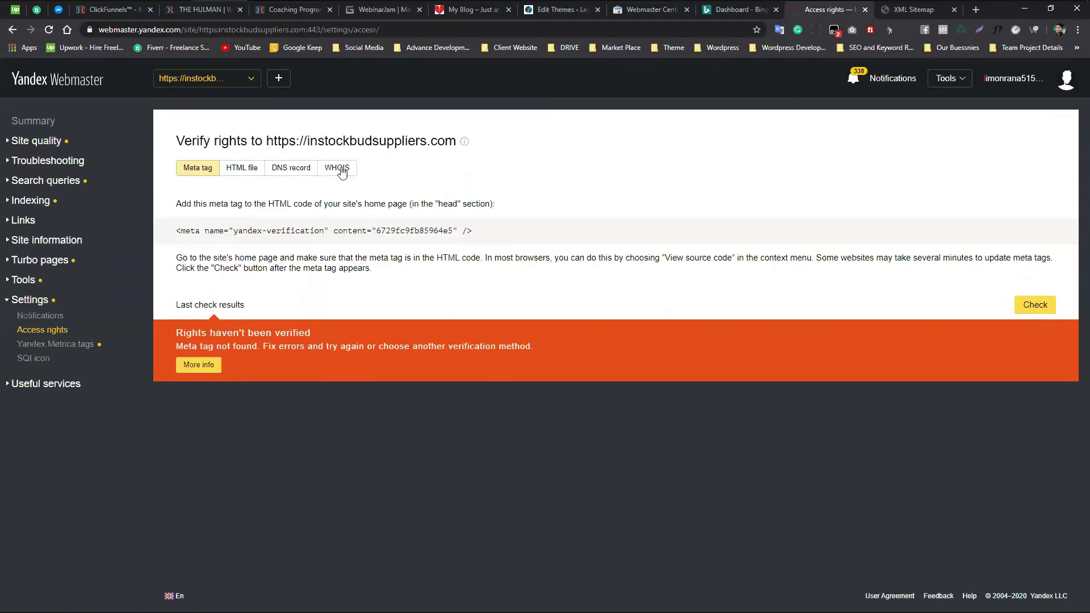
{"action": "left_click_drag", "start_coordinate": [269, 142], "coordinate": [461, 142]}
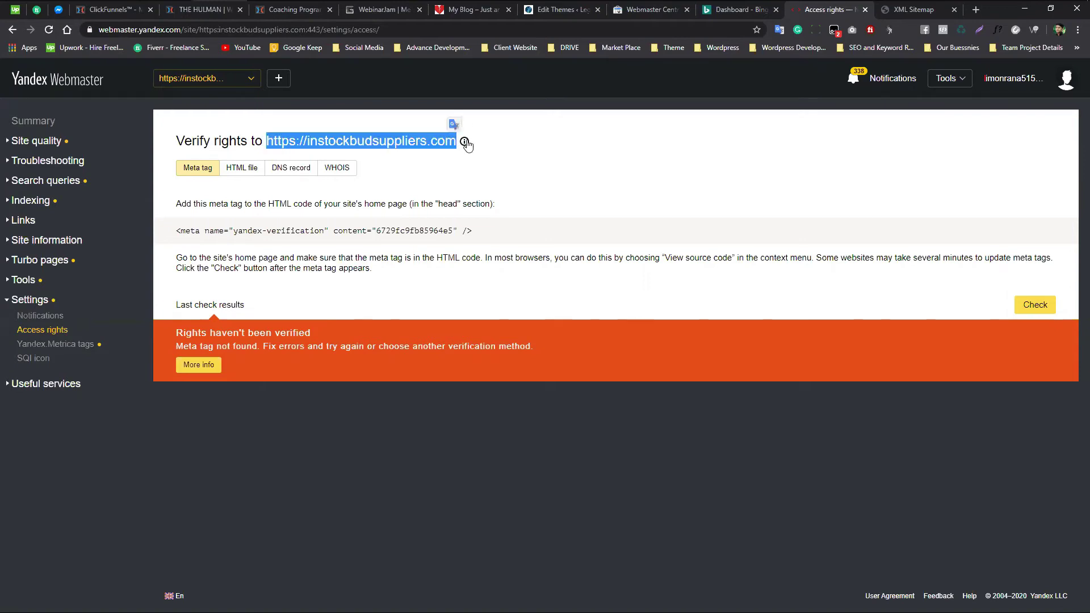
{"action": "left_click", "coordinate": [577, 182]}
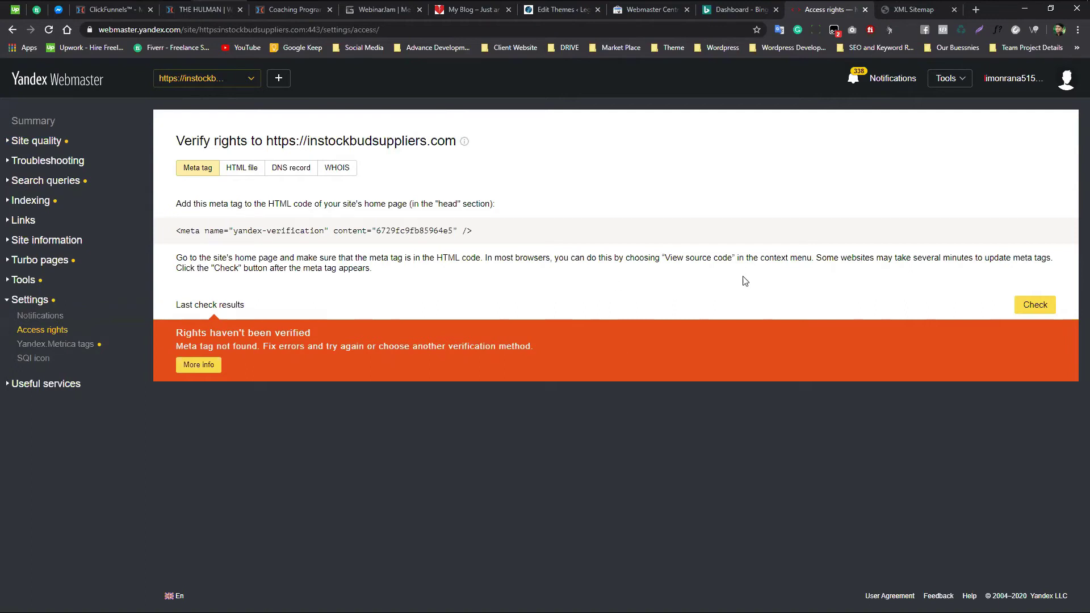
{"action": "triple_click", "coordinate": [959, 256]}
{"action": "left_click", "coordinate": [903, 258]}
{"action": "triple_click", "coordinate": [903, 257]}
{"action": "left_click", "coordinate": [922, 270]}
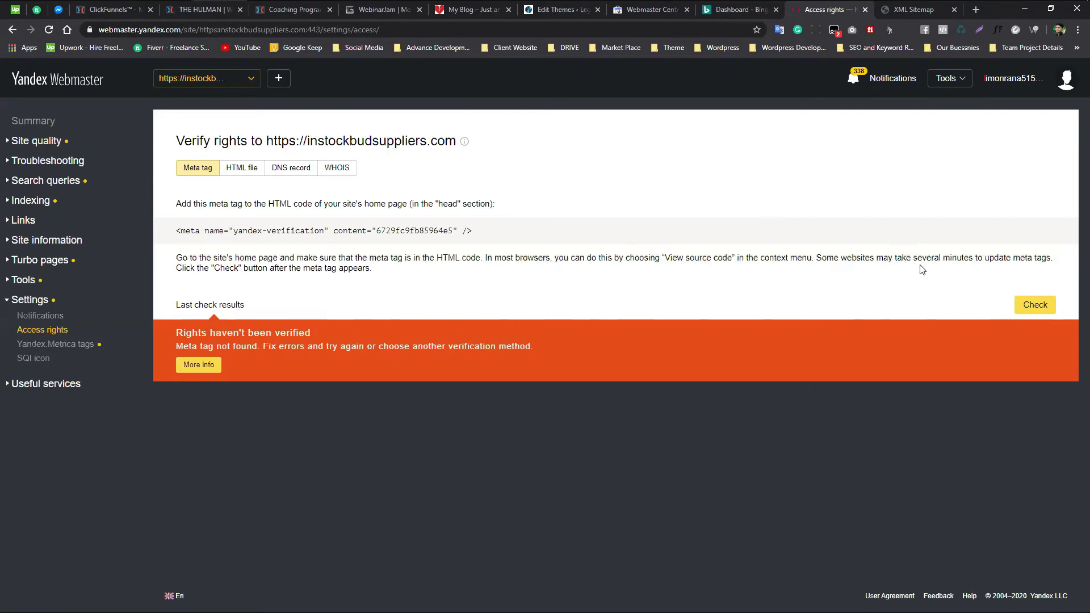
{"action": "triple_click", "coordinate": [989, 260]}
{"action": "left_click", "coordinate": [469, 258]}
Switch to Google Webmaster Central and open the verification details of instockbudsuppliers.com from the list of verified properties
{"action": "left_click", "coordinate": [744, 15]}
{"action": "left_click", "coordinate": [658, 12]}
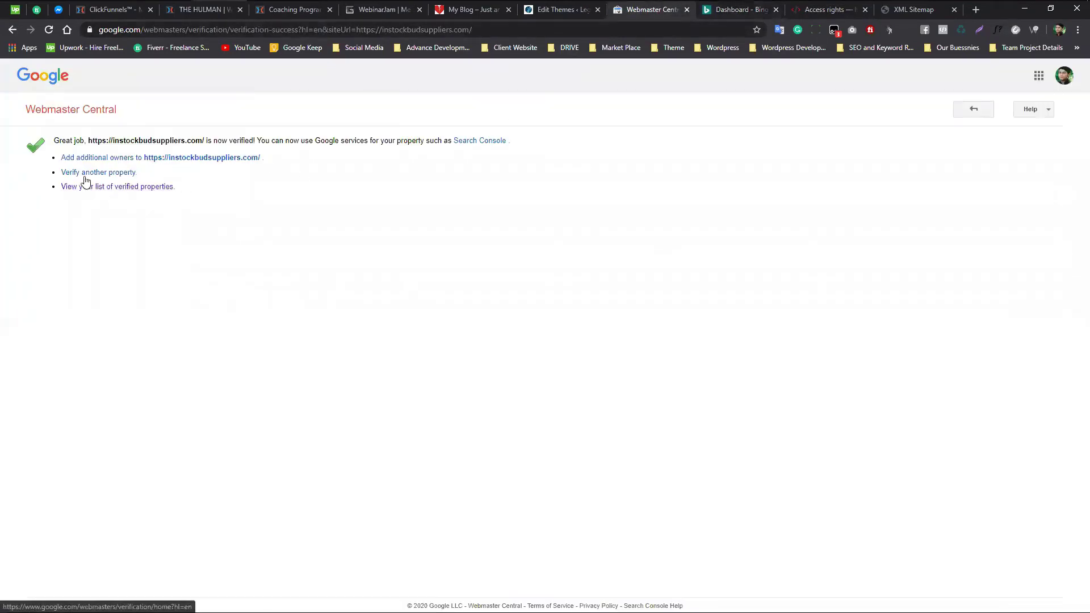
{"action": "left_click", "coordinate": [122, 191]}
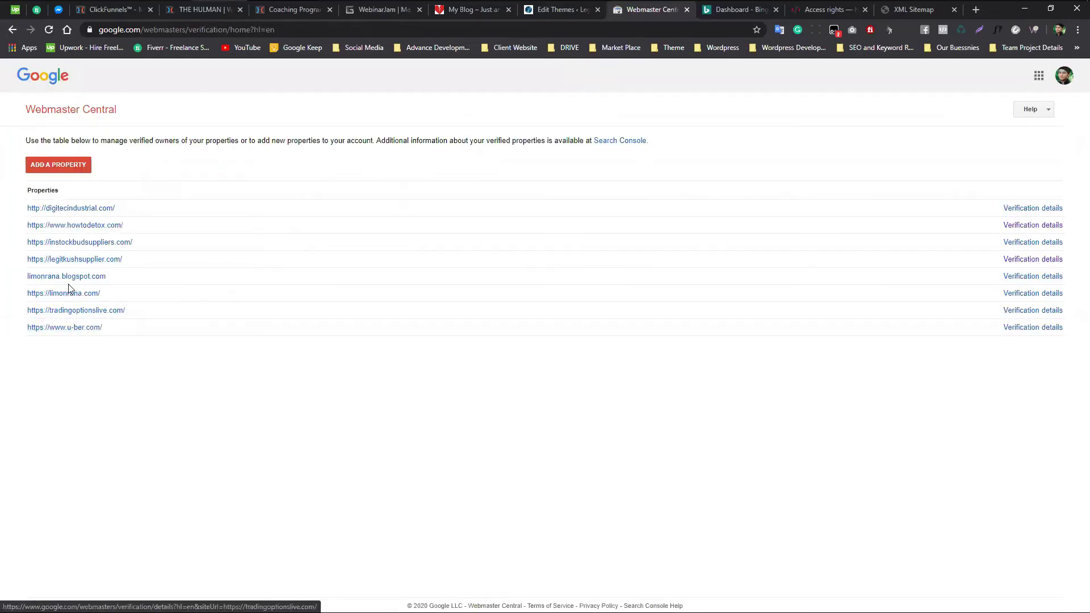
{"action": "left_click", "coordinate": [125, 245]}
{"action": "left_click", "coordinate": [97, 248]}
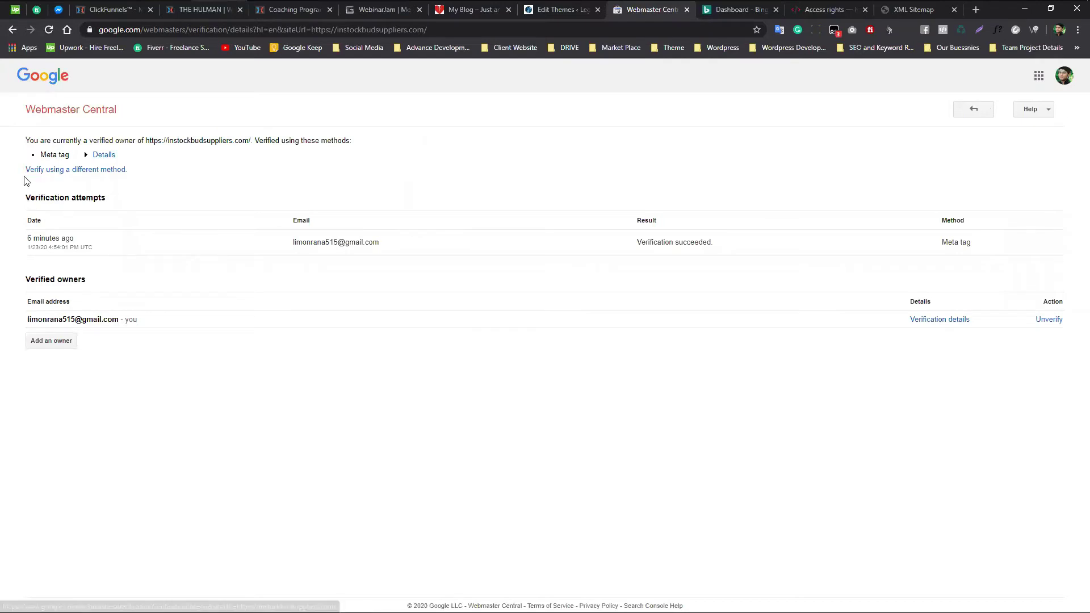
Open the alternative verification methods for instockbudsuppliers.com and review the HTML tag and Google Analytics options
{"action": "left_click", "coordinate": [118, 170]}
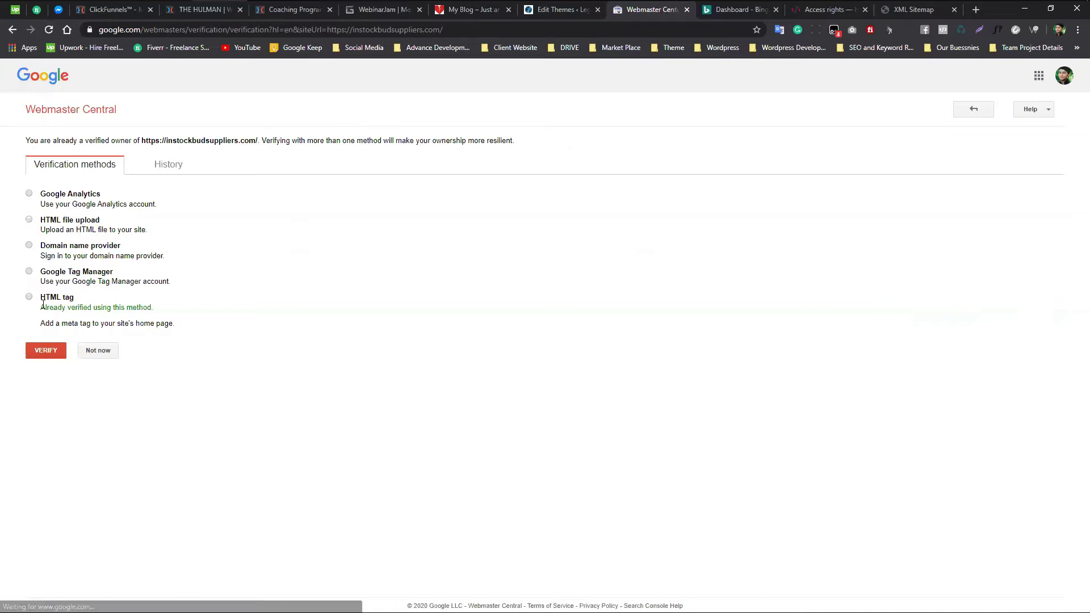
{"action": "left_click_drag", "start_coordinate": [285, 307], "coordinate": [40, 308]}
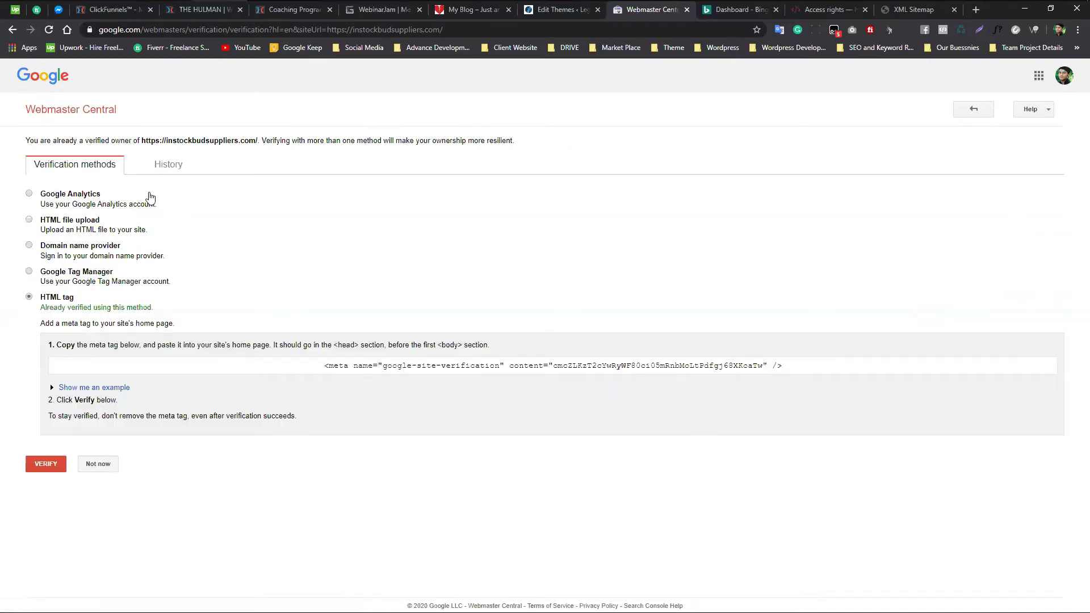
{"action": "left_click_drag", "start_coordinate": [44, 205], "coordinate": [156, 206]}
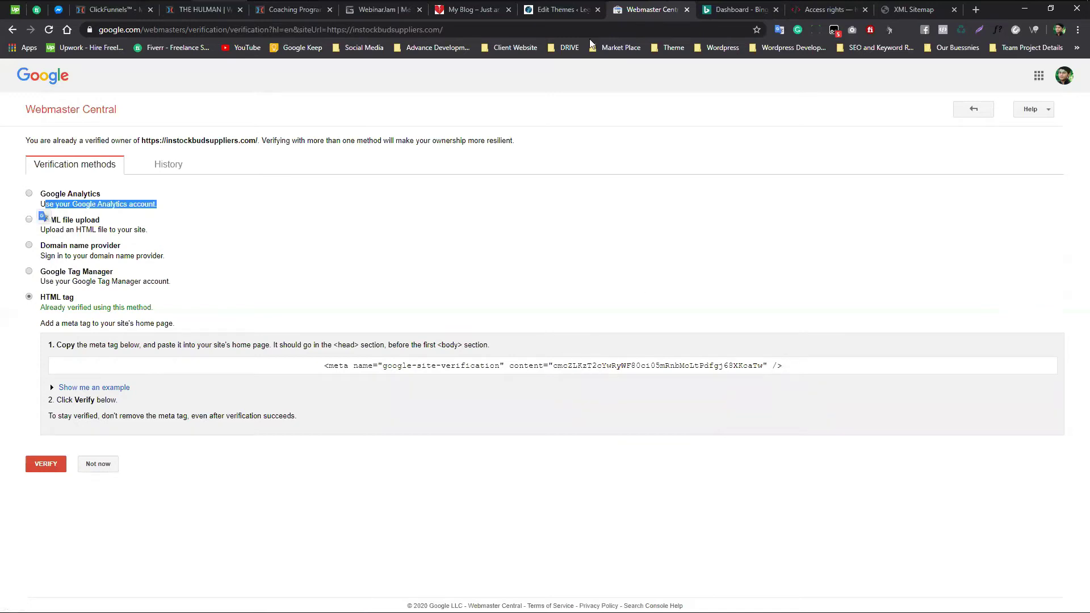
{"action": "left_click", "coordinate": [50, 384]}
Return to the WordPress dashboard and examine the MonsterInsights overview report with its sessions, pageviews and visitor breakdowns
{"action": "key", "text": "ctrl+shift+Tab"}
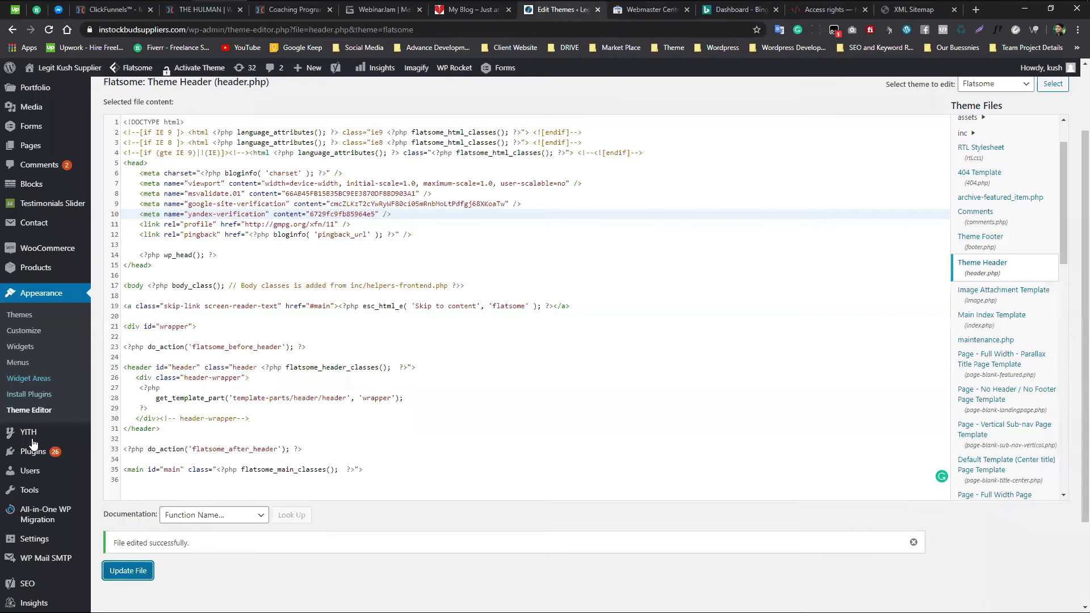
{"action": "scroll", "coordinate": [32, 445], "scroll_direction": "down", "scroll_amount": 3}
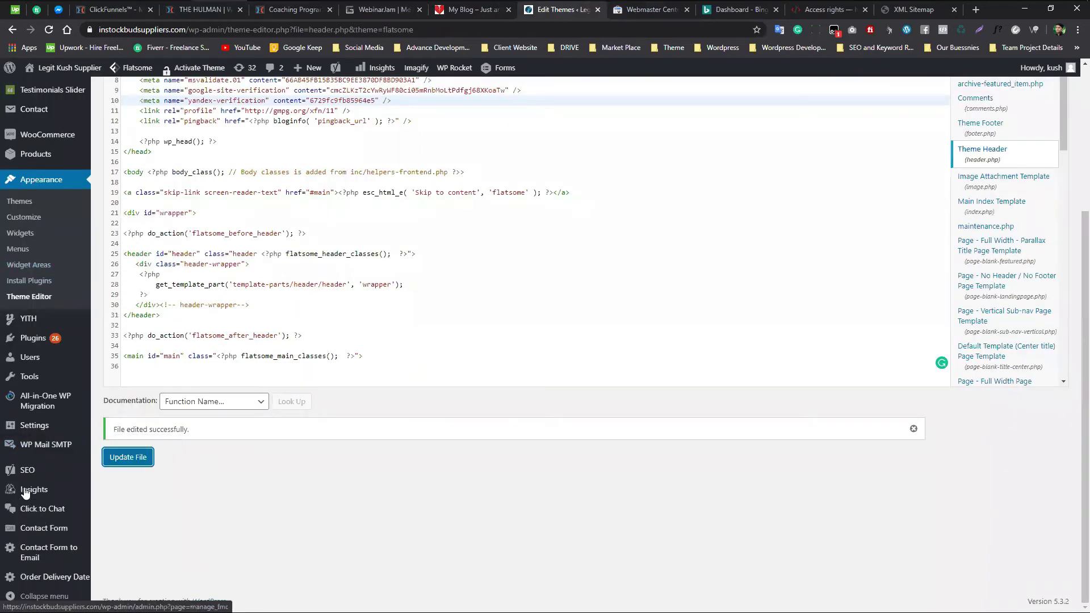
{"action": "mouse_move", "coordinate": [34, 499]}
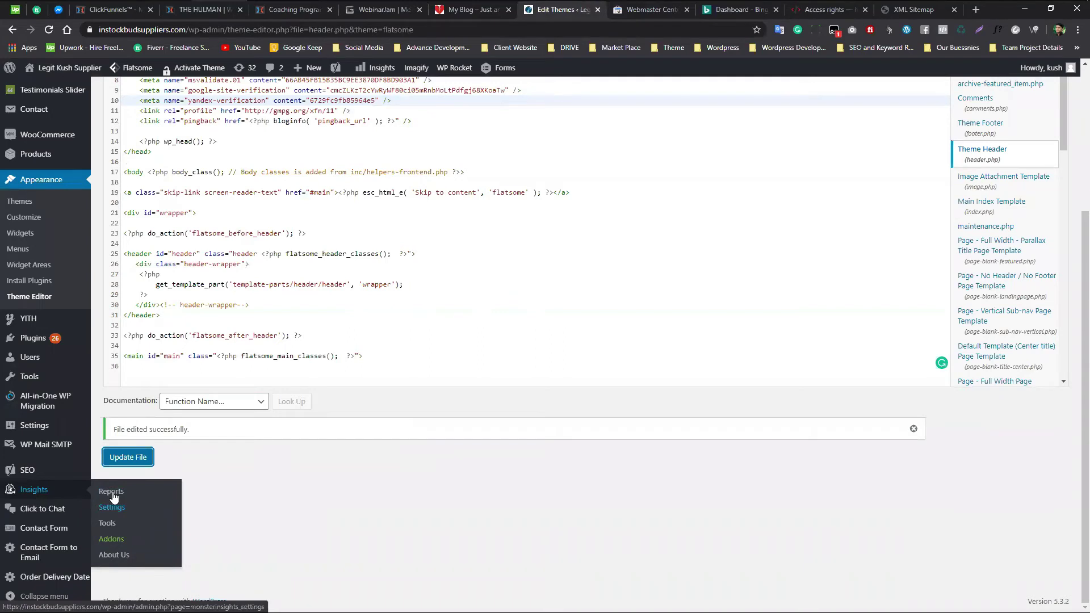
{"action": "left_click", "coordinate": [112, 492]}
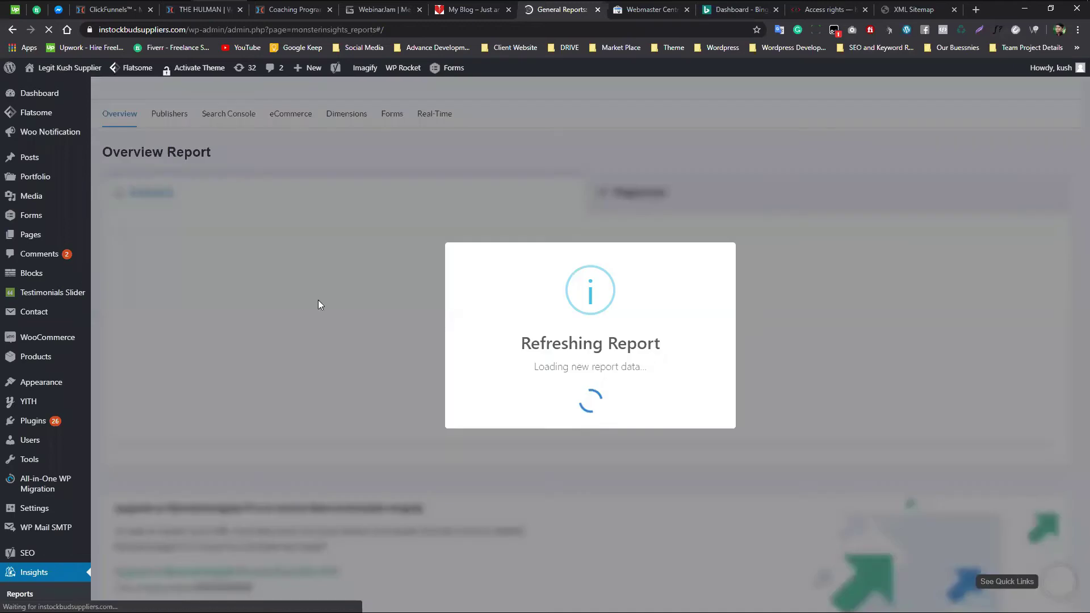
{"action": "scroll", "coordinate": [350, 287], "scroll_direction": "down", "scroll_amount": 3}
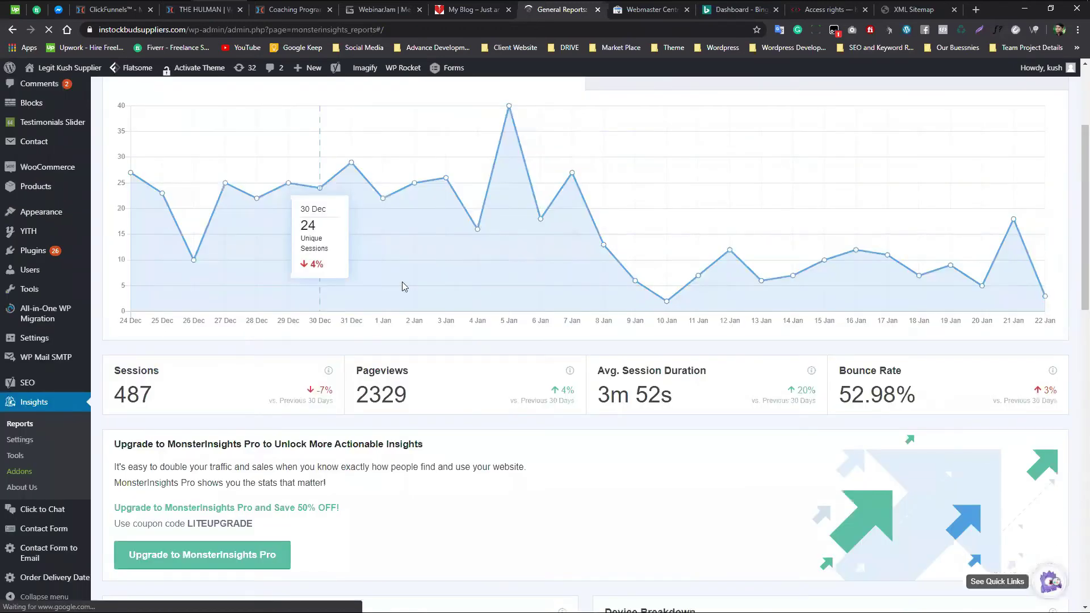
{"action": "double_click", "coordinate": [382, 370]}
{"action": "scroll", "coordinate": [398, 363], "scroll_direction": "down", "scroll_amount": 2}
{"action": "left_click", "coordinate": [414, 417]}
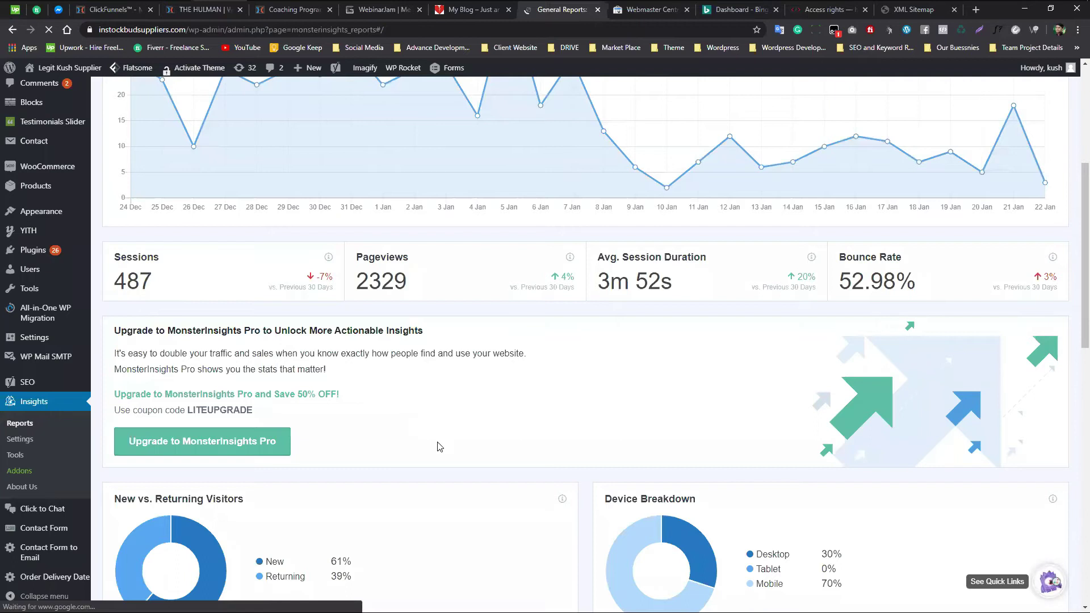
{"action": "scroll", "coordinate": [439, 447], "scroll_direction": "down", "scroll_amount": 5}
{"action": "scroll", "coordinate": [437, 435], "scroll_direction": "up", "scroll_amount": 10}
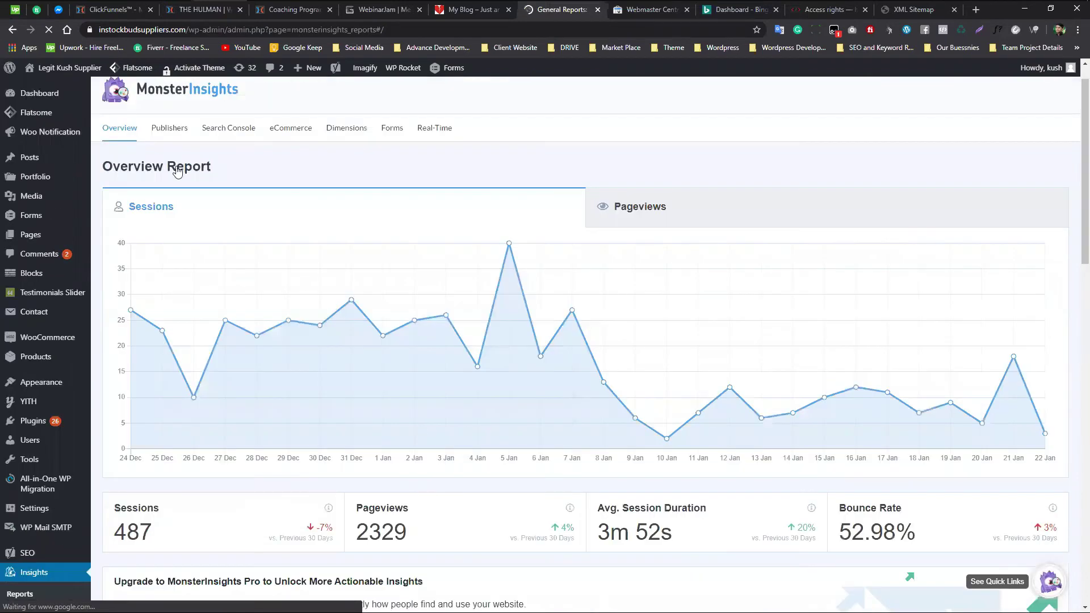
{"action": "scroll", "coordinate": [69, 490], "scroll_direction": "down", "scroll_amount": 3}
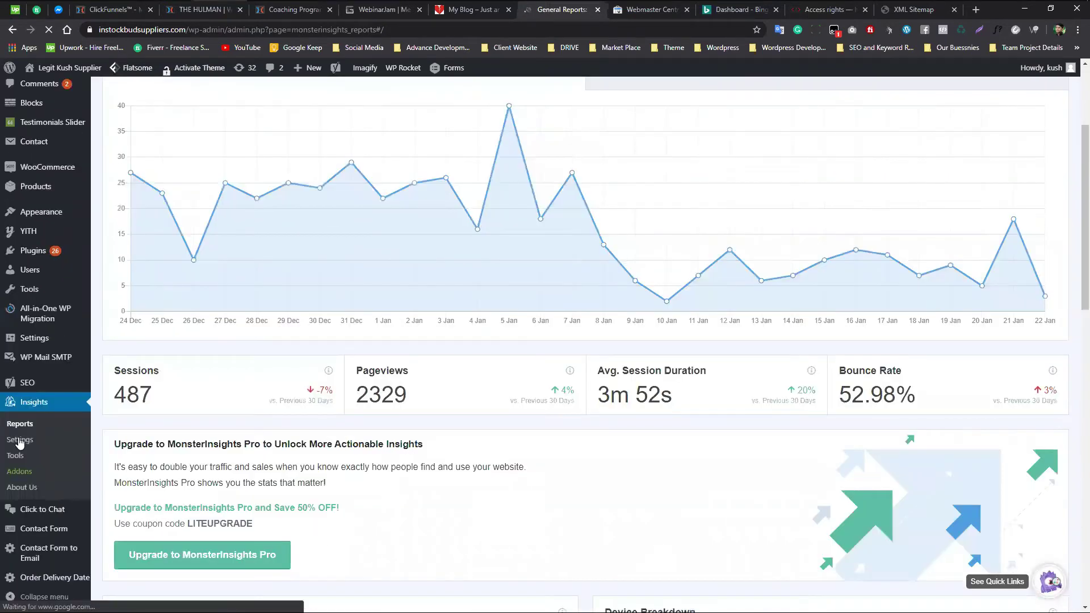
Disconnect the site's Google Analytics profile under Google Authentication in the MonsterInsights settings
{"action": "left_click", "coordinate": [20, 441]}
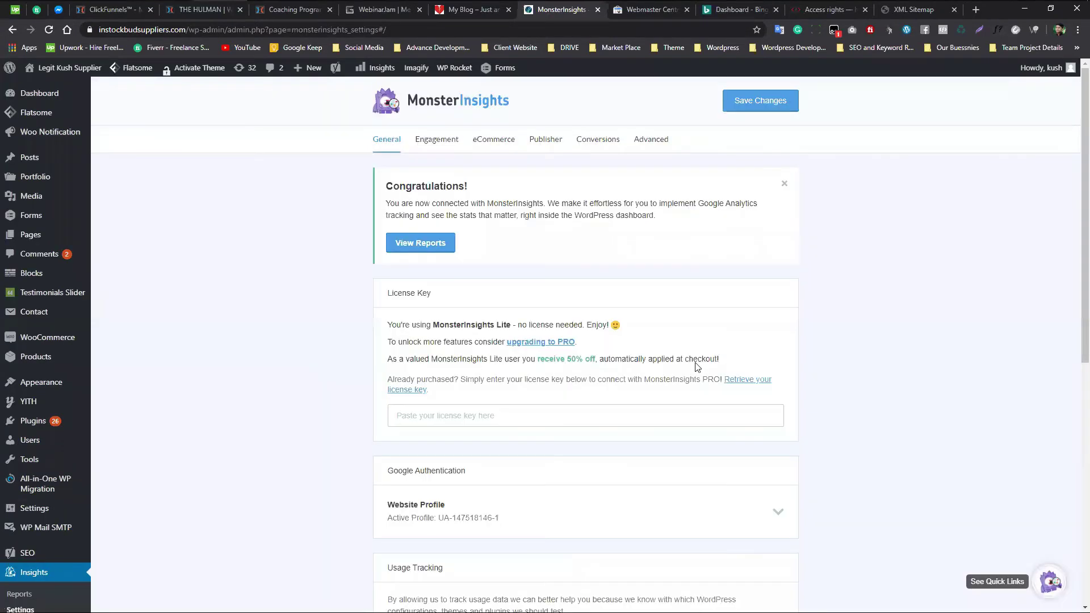
{"action": "scroll", "coordinate": [390, 348], "scroll_direction": "down", "scroll_amount": 3}
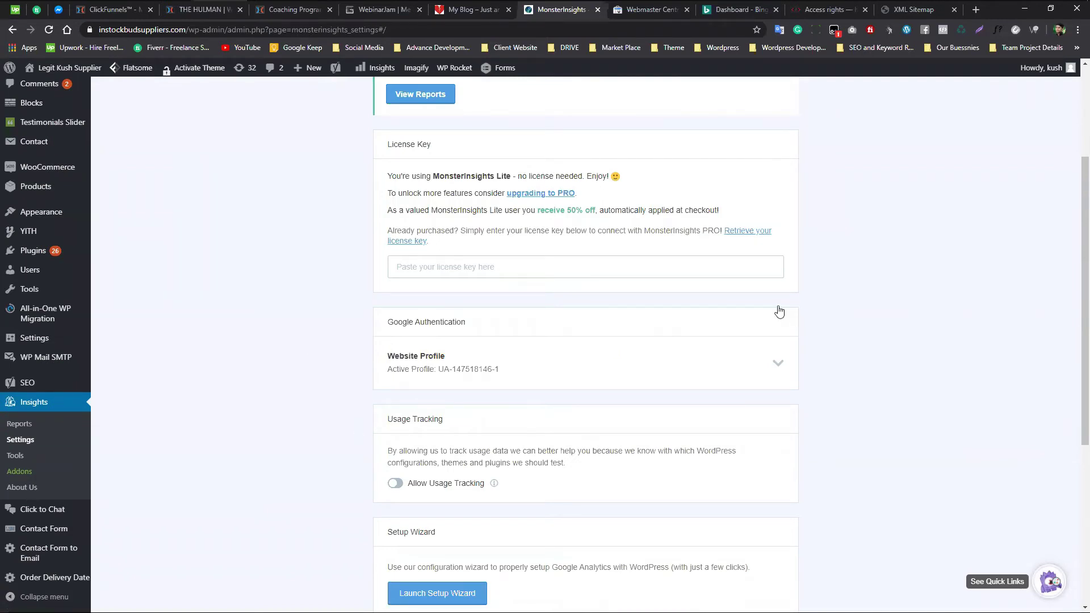
{"action": "scroll", "coordinate": [779, 311], "scroll_direction": "down", "scroll_amount": 1}
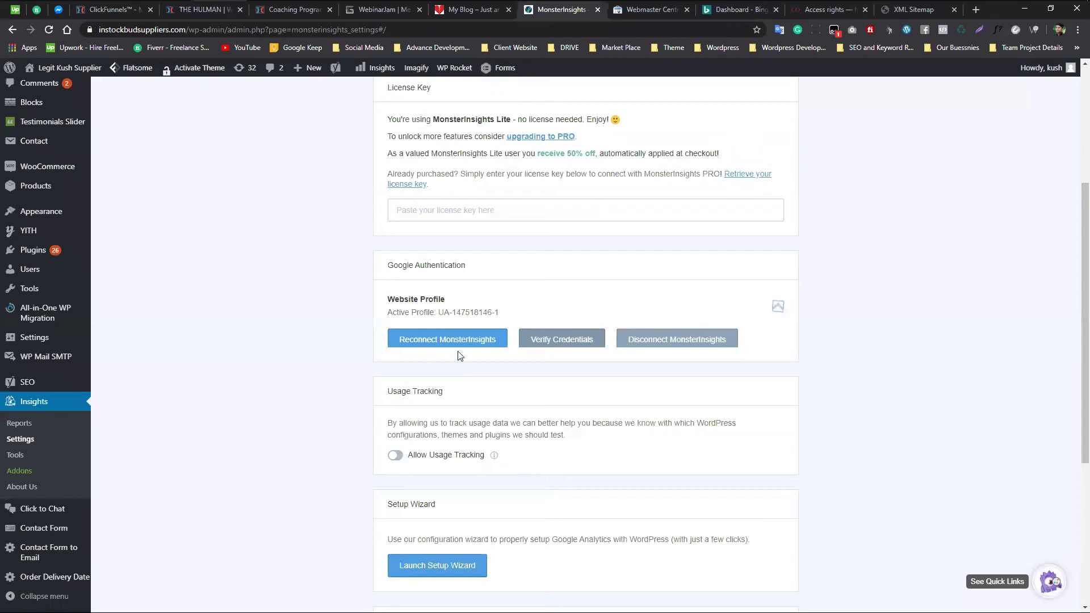
{"action": "left_click", "coordinate": [665, 339]}
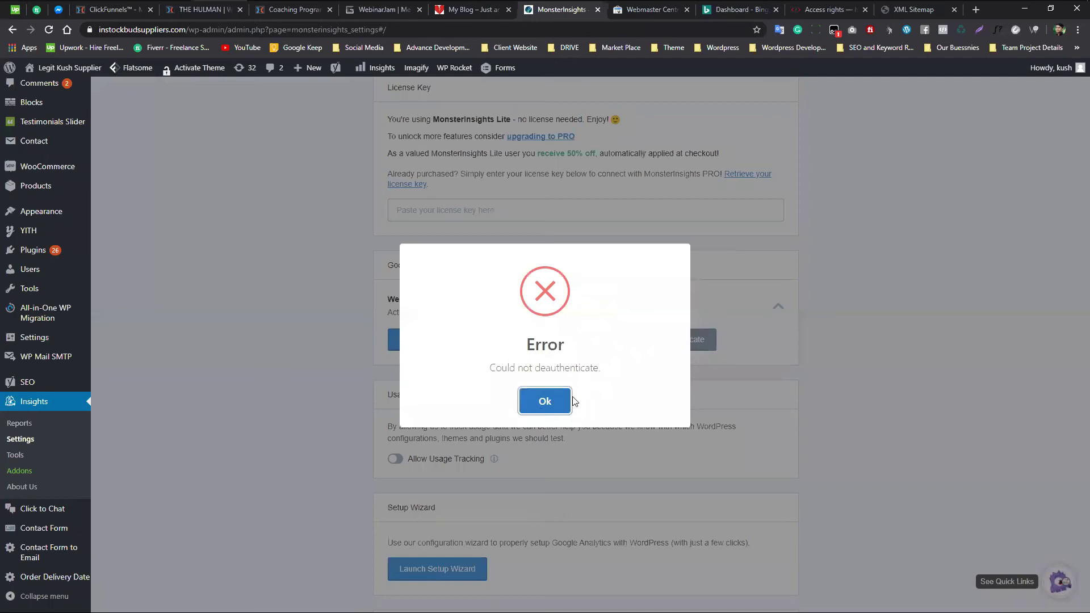
{"action": "left_click", "coordinate": [560, 397]}
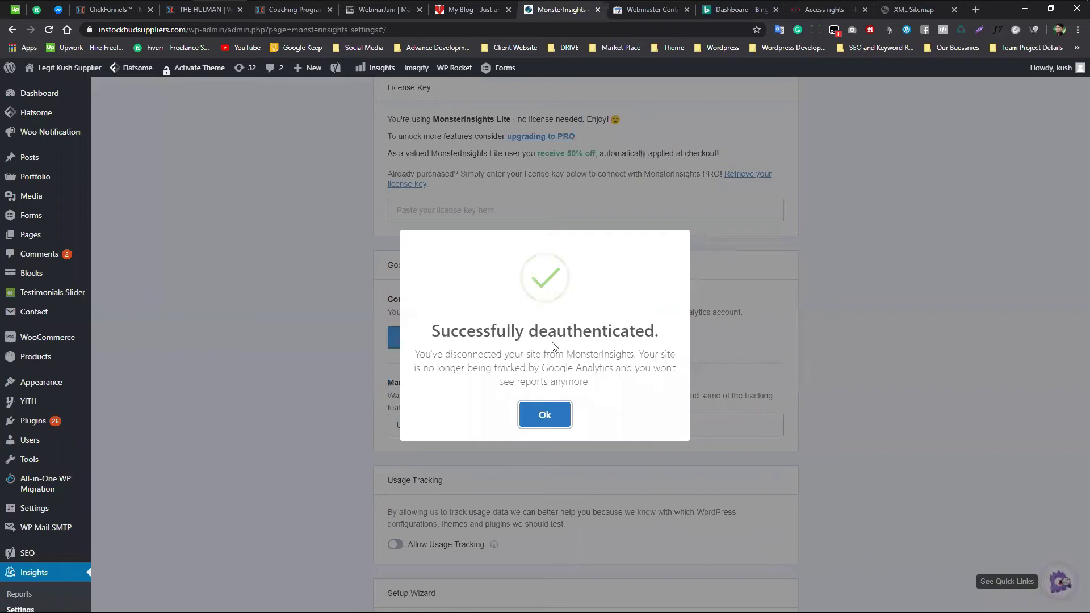
{"action": "left_click", "coordinate": [544, 414]}
{"action": "triple_click", "coordinate": [449, 425]}
{"action": "left_click", "coordinate": [845, 343]}
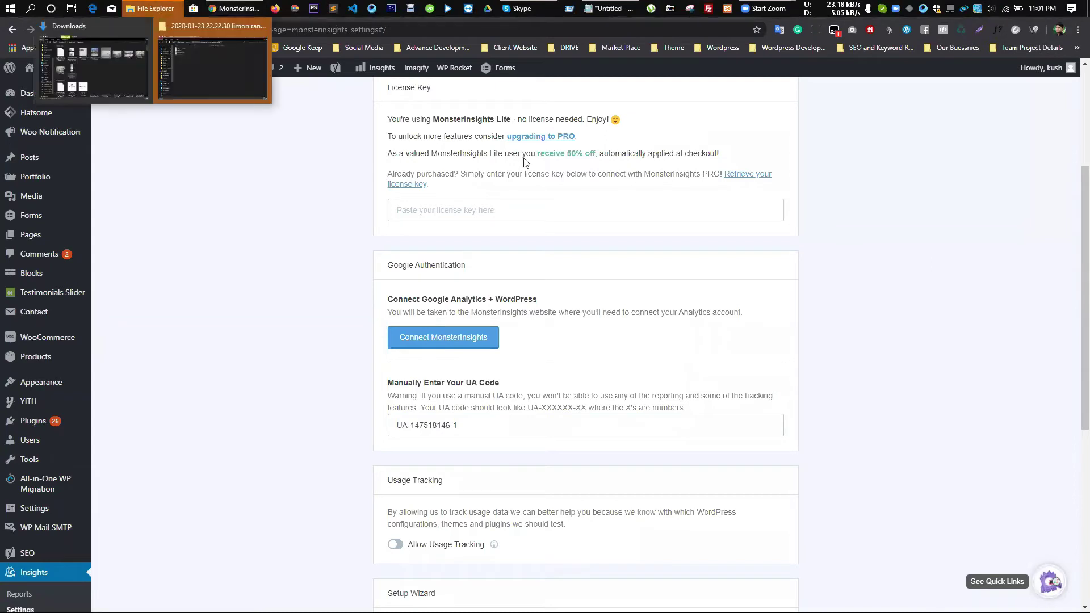
Search the web for google analytics in a new browser tab and open the Google Analytics site
{"action": "left_click", "coordinate": [244, 26]}
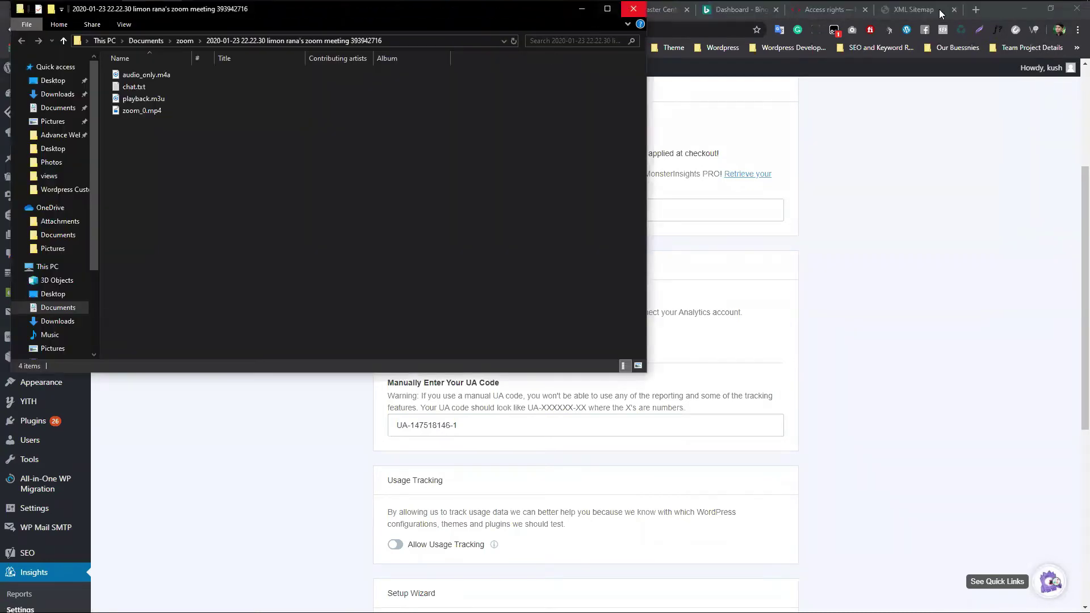
{"action": "left_click", "coordinate": [965, 11]}
{"action": "left_click", "coordinate": [976, 9]}
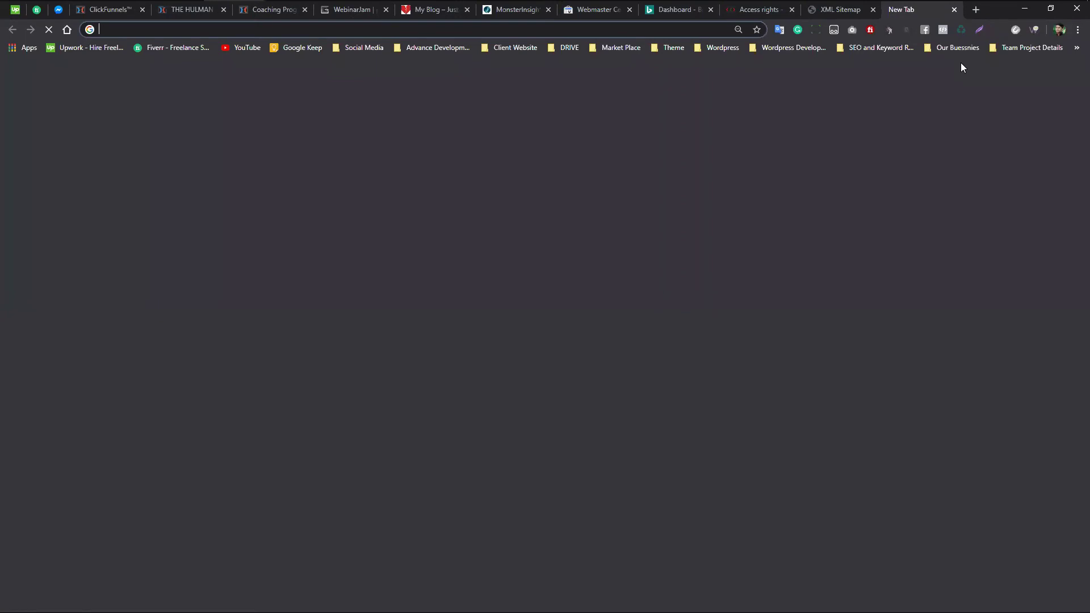
{"action": "type", "text": "goo"}
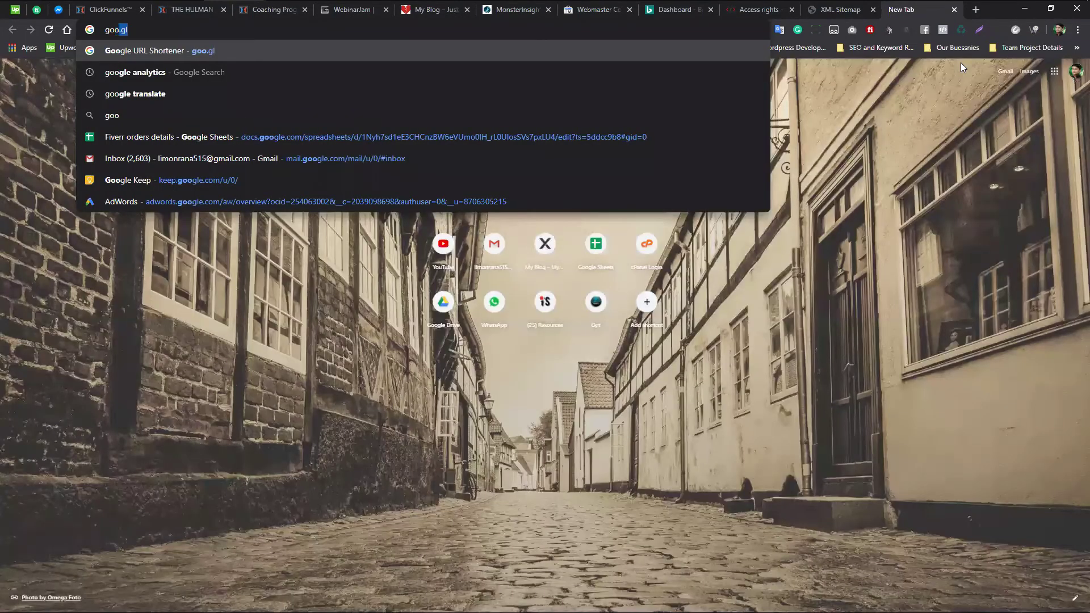
{"action": "type", "text": "g"}
{"action": "key", "text": "Return"}
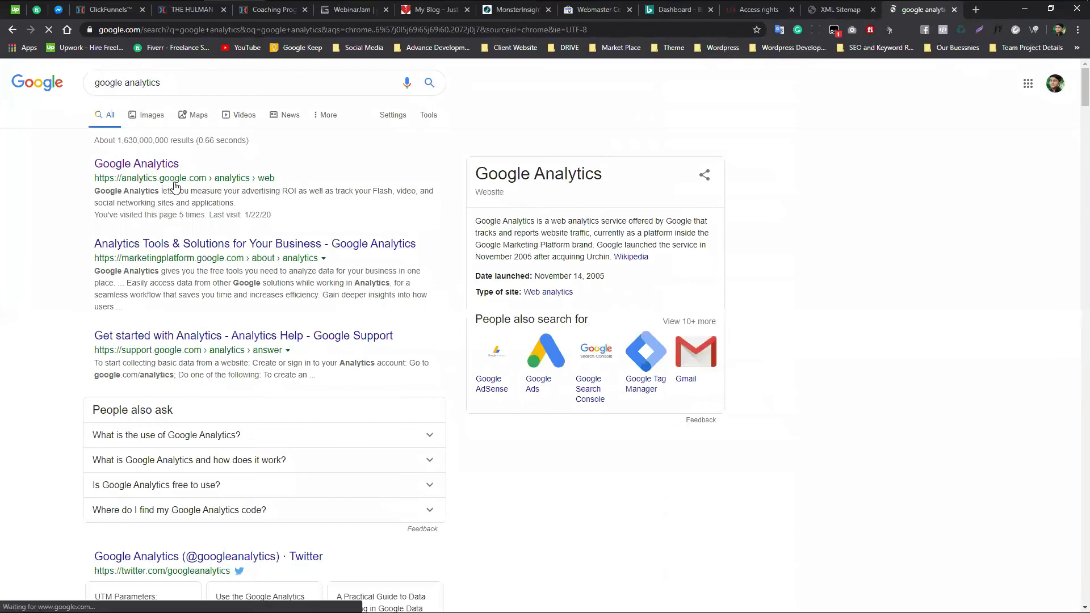
{"action": "left_click", "coordinate": [145, 166]}
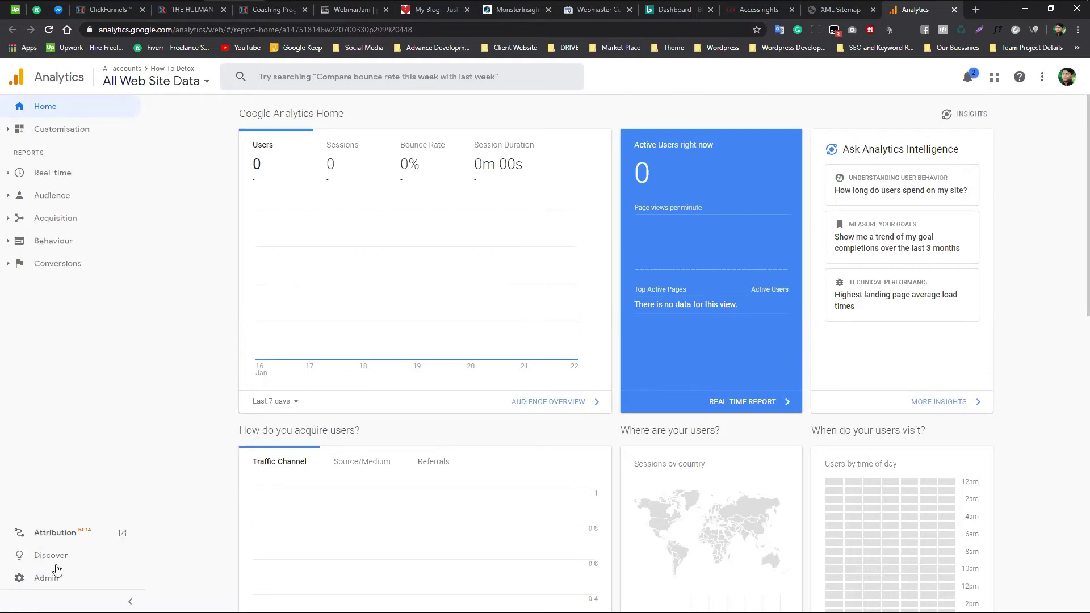
Start creating a new property of type Web in the Analytics account administration and continue to its property setup
{"action": "left_click", "coordinate": [45, 580]}
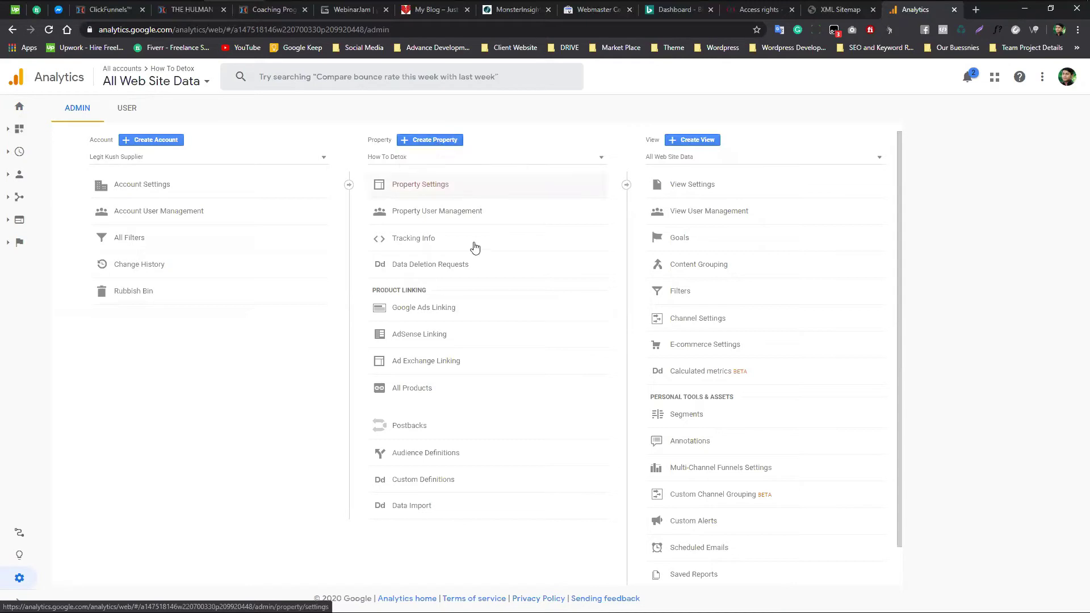
{"action": "left_click", "coordinate": [431, 142]}
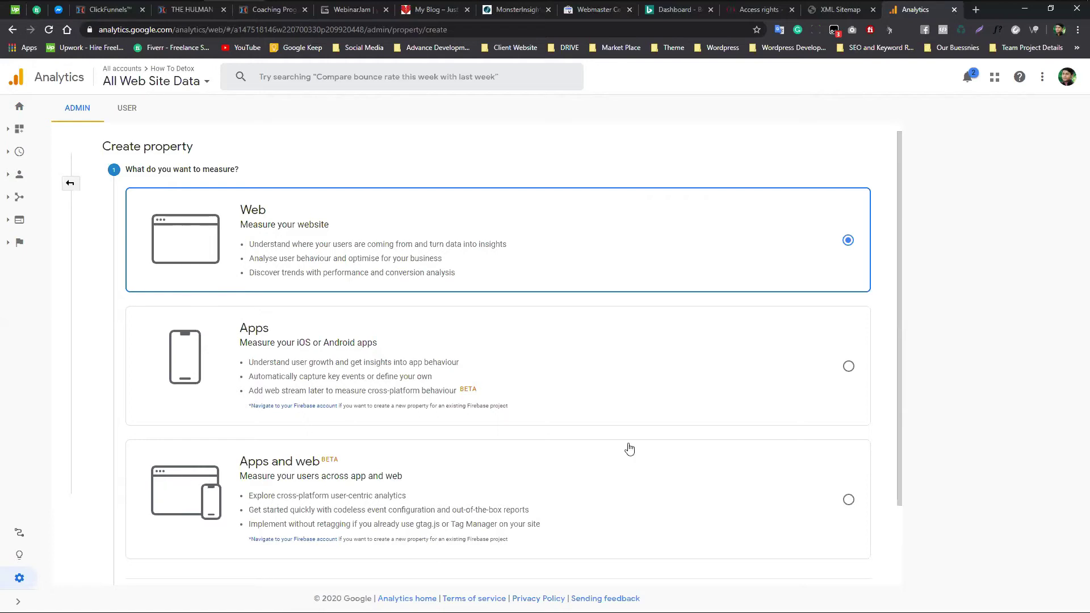
{"action": "scroll", "coordinate": [627, 440], "scroll_direction": "down", "scroll_amount": 2}
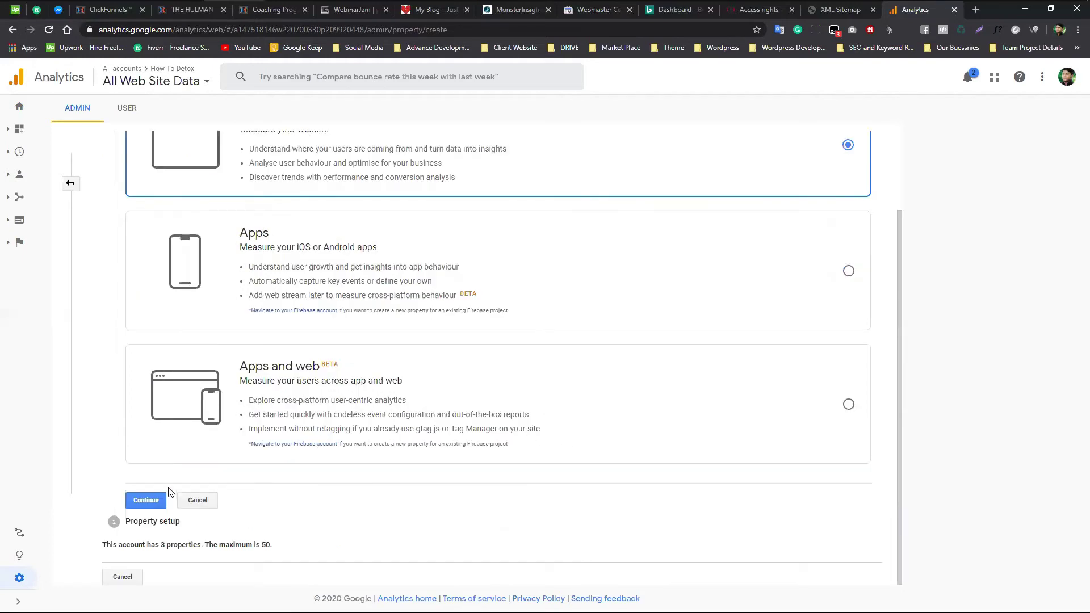
{"action": "scroll", "coordinate": [668, 352], "scroll_direction": "up", "scroll_amount": 3}
{"action": "scroll", "coordinate": [161, 521], "scroll_direction": "down", "scroll_amount": 3}
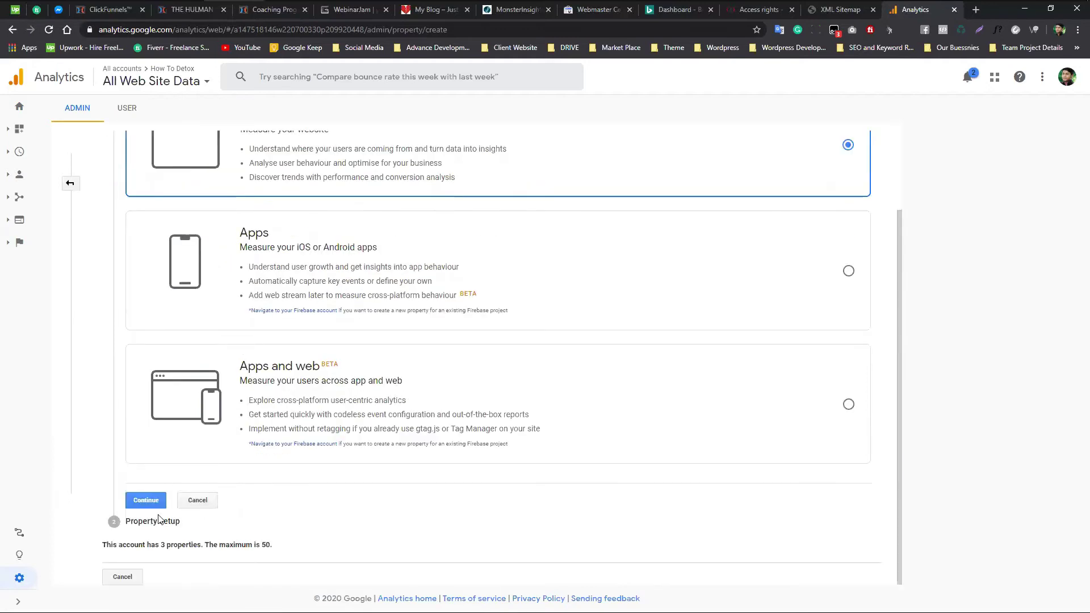
{"action": "left_click", "coordinate": [135, 502]}
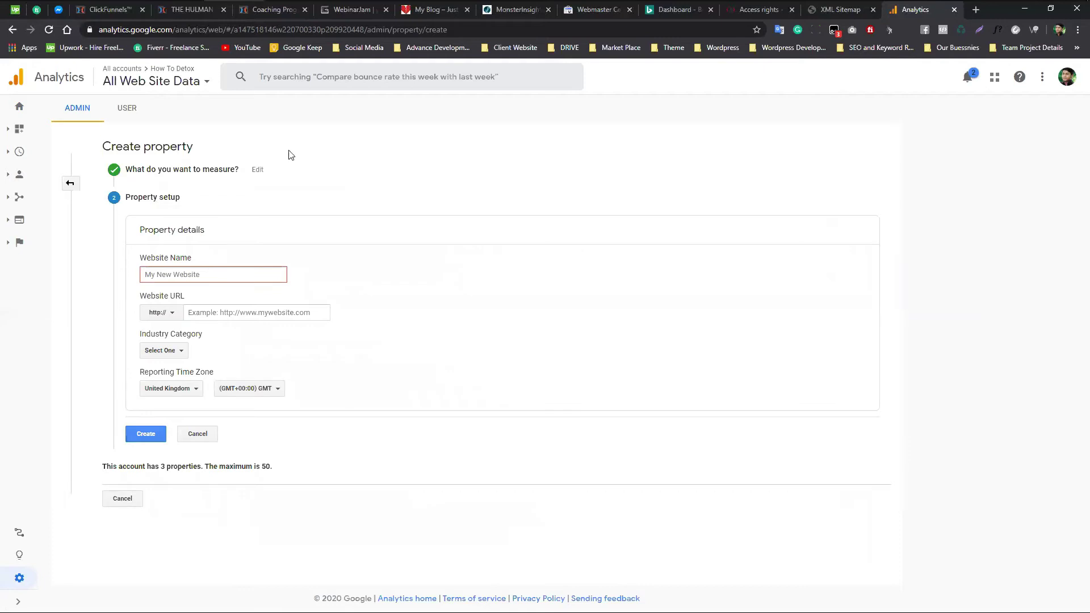
Copy the site's base address from the MonsterInsights settings page's URL and return to the Google Analytics property setup
{"action": "left_click", "coordinate": [504, 16]}
{"action": "left_click_drag", "start_coordinate": [191, 30], "coordinate": [79, 30]}
{"action": "key", "text": "ctrl+c"}
{"action": "mouse_move", "coordinate": [89, 75]}
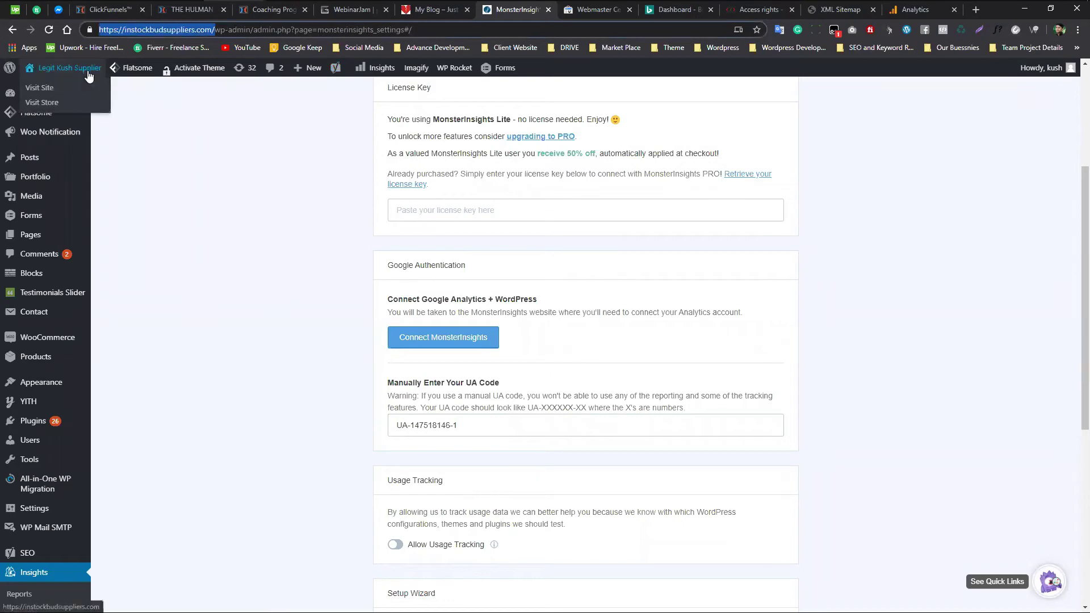
{"action": "left_click", "coordinate": [912, 9]}
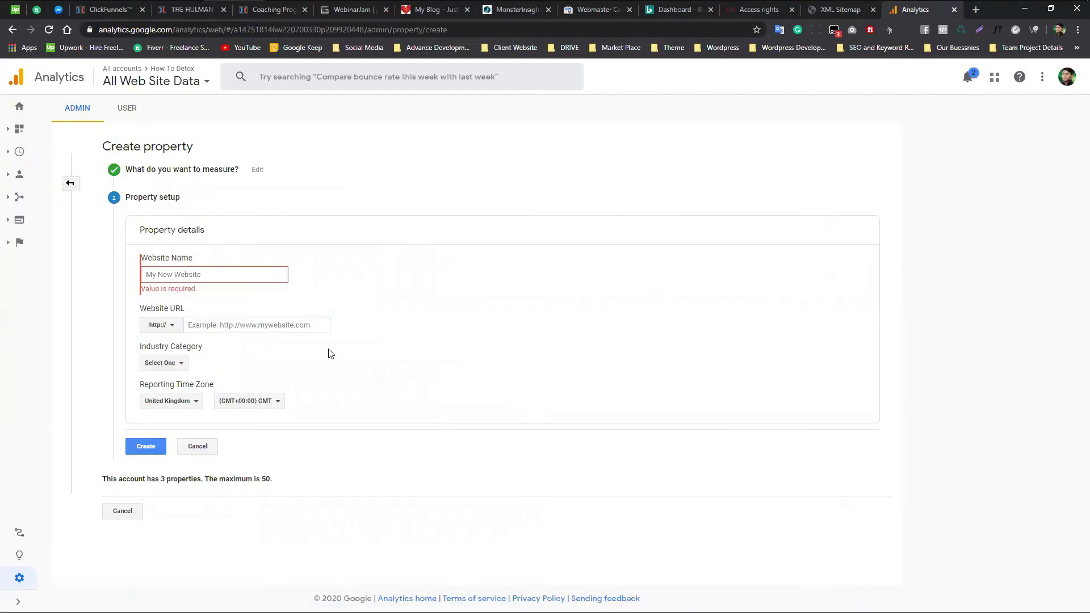
{"action": "left_click", "coordinate": [232, 325]}
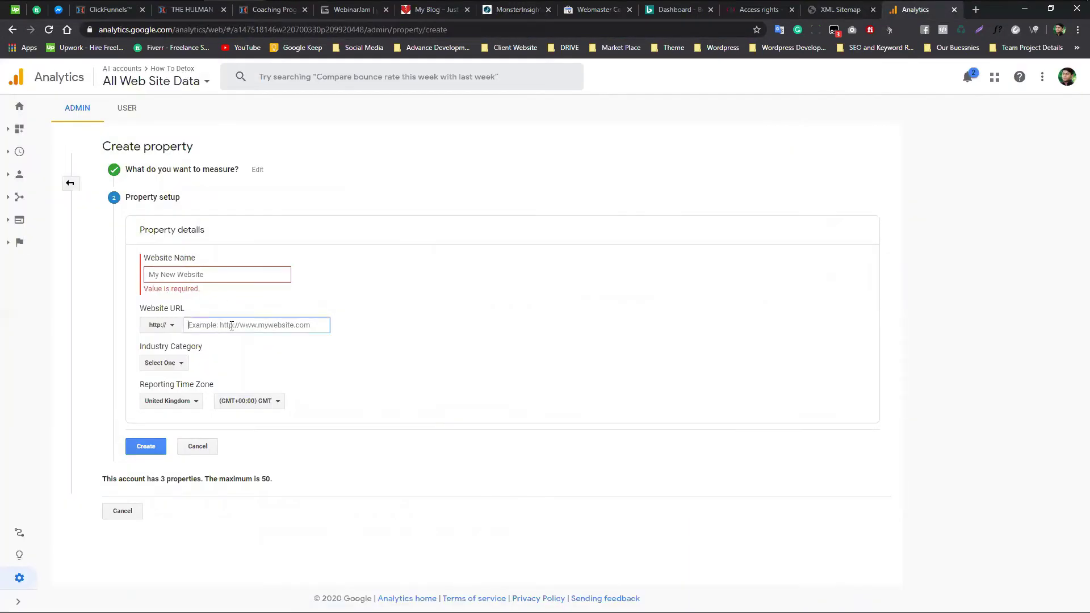
{"action": "left_click", "coordinate": [174, 327]}
{"action": "left_click", "coordinate": [173, 365]}
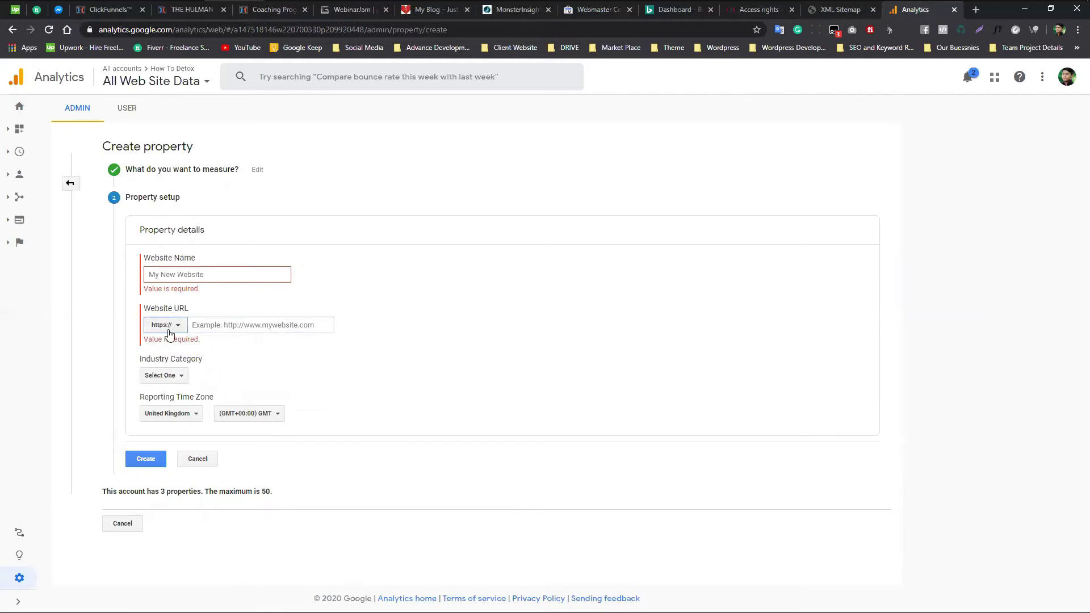
{"action": "left_click", "coordinate": [229, 327]}
{"action": "key", "text": "ctrl+v"}
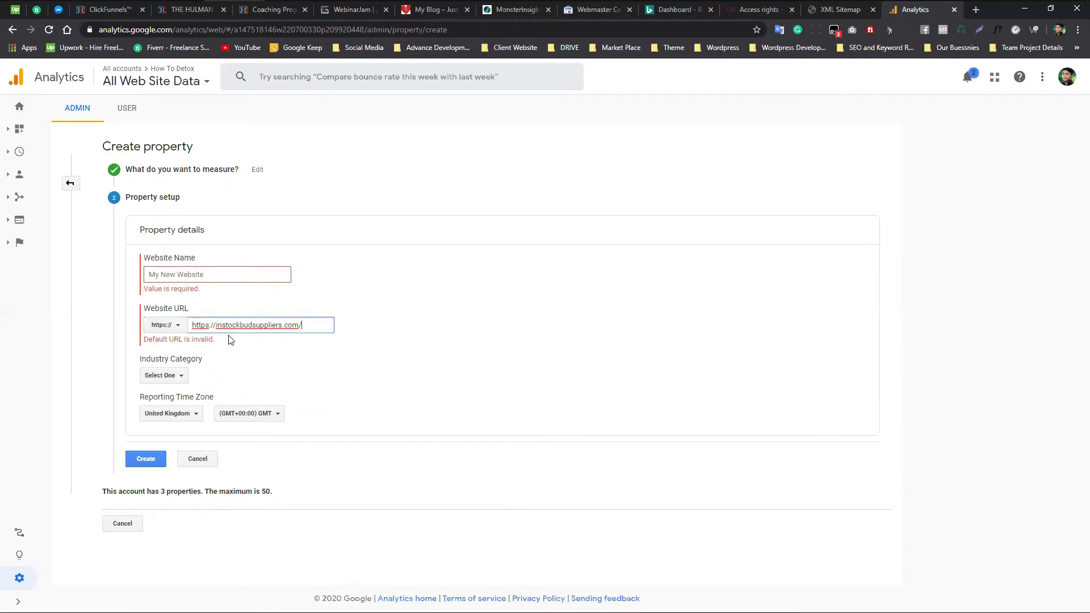
{"action": "key", "text": "BackSpace"}
{"action": "key", "text": "BackSpace"}
{"action": "key", "text": "BackSpace"}
{"action": "key", "text": "BackSpace"}
{"action": "key", "text": "BackSpace"}
{"action": "key", "text": "BackSpace"}
{"action": "key", "text": "BackSpace"}
{"action": "key", "text": "BackSpace"}
{"action": "key", "text": "BackSpace"}
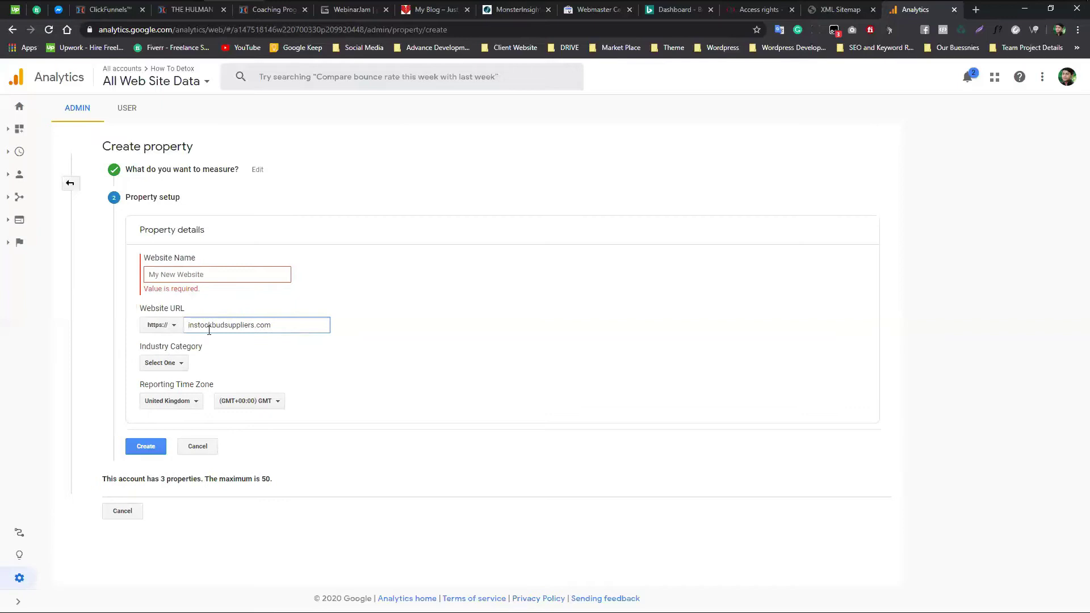
Name the new property's website "In Stock Bud Suppliers", based on the domain name in its URL
{"action": "left_click_drag", "start_coordinate": [252, 325], "coordinate": [188, 327]}
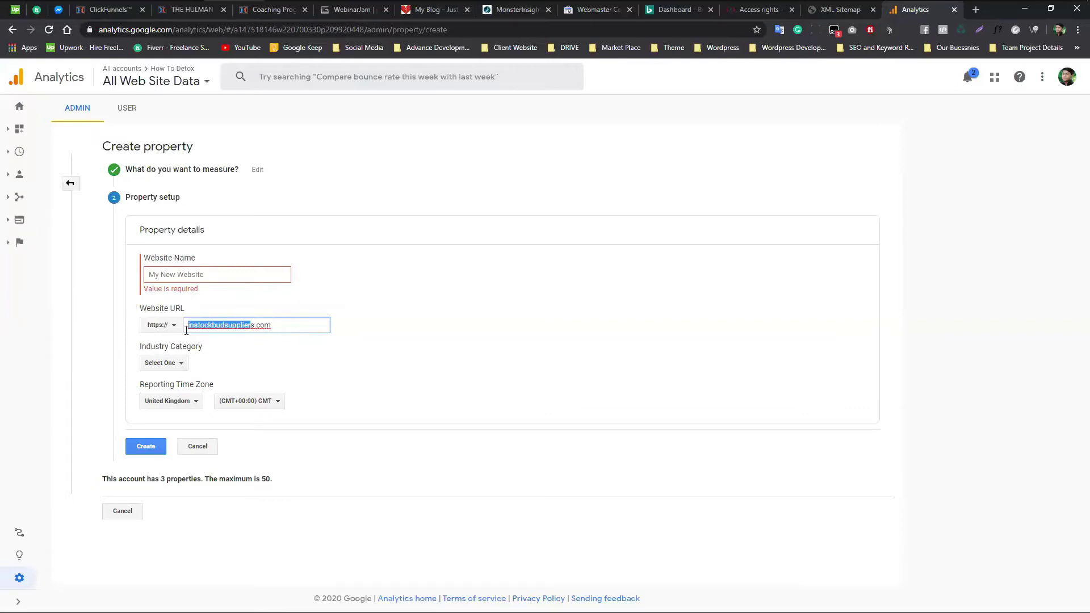
{"action": "left_click", "coordinate": [179, 280]}
{"action": "type", "text": "instockbudsupplier"}
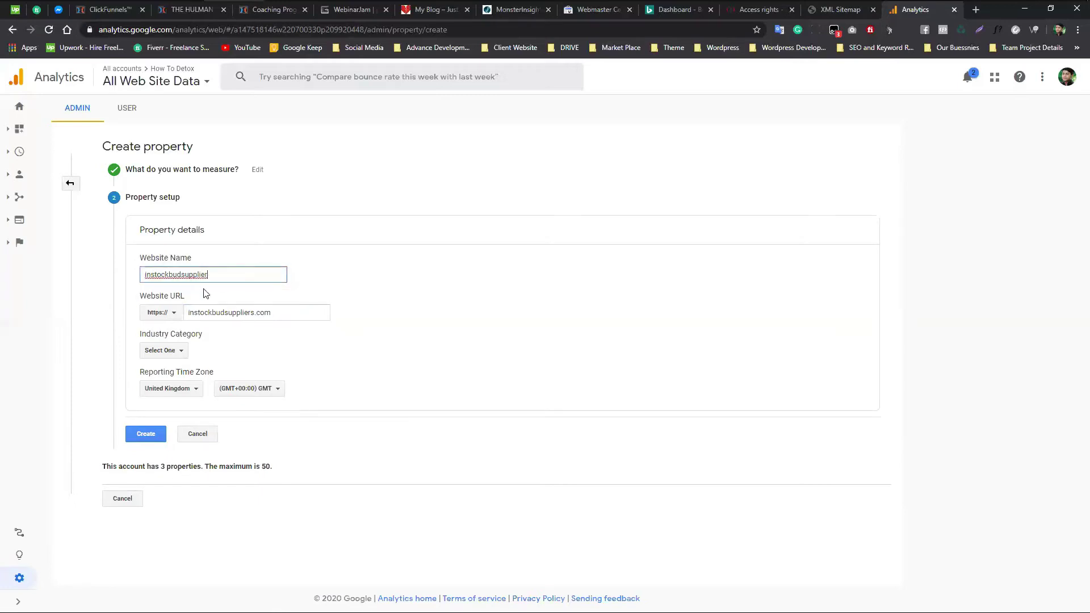
{"action": "type", "text": "s"}
{"action": "left_click", "coordinate": [185, 280]}
{"action": "type", "text": "S"}
{"action": "key", "text": "Delete"}
{"action": "key", "text": "Delete"}
{"action": "type", "text": "B"}
{"action": "left_click", "coordinate": [151, 276]}
{"action": "key", "text": "Delete"}
{"action": "type", "text": "S"}
{"action": "key", "text": "Home"}
{"action": "key", "text": "Delete"}
{"action": "type", "text": "I"}
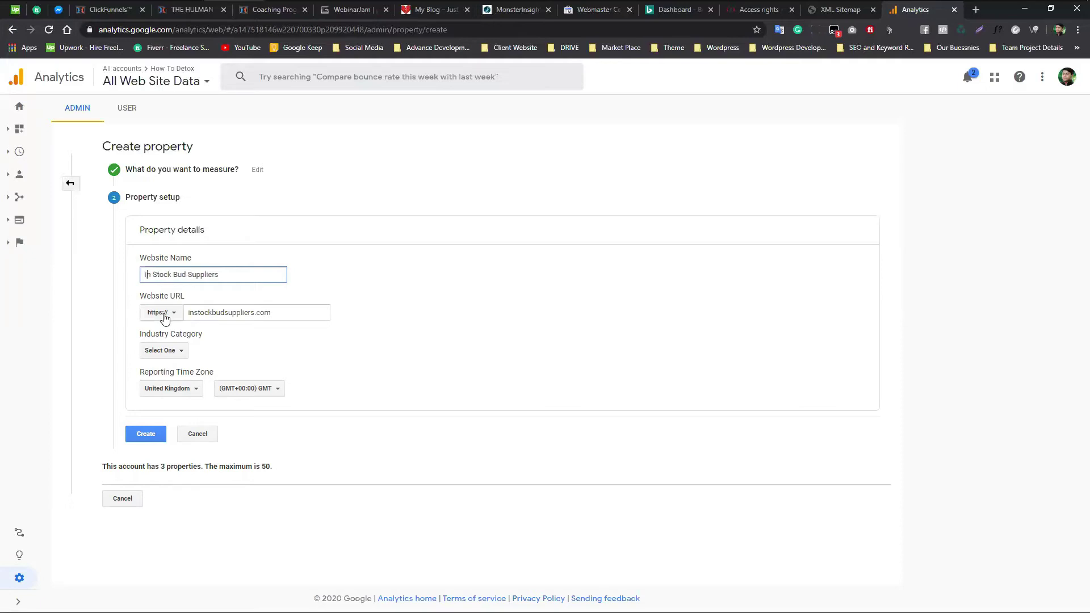
{"action": "left_click", "coordinate": [396, 264]}
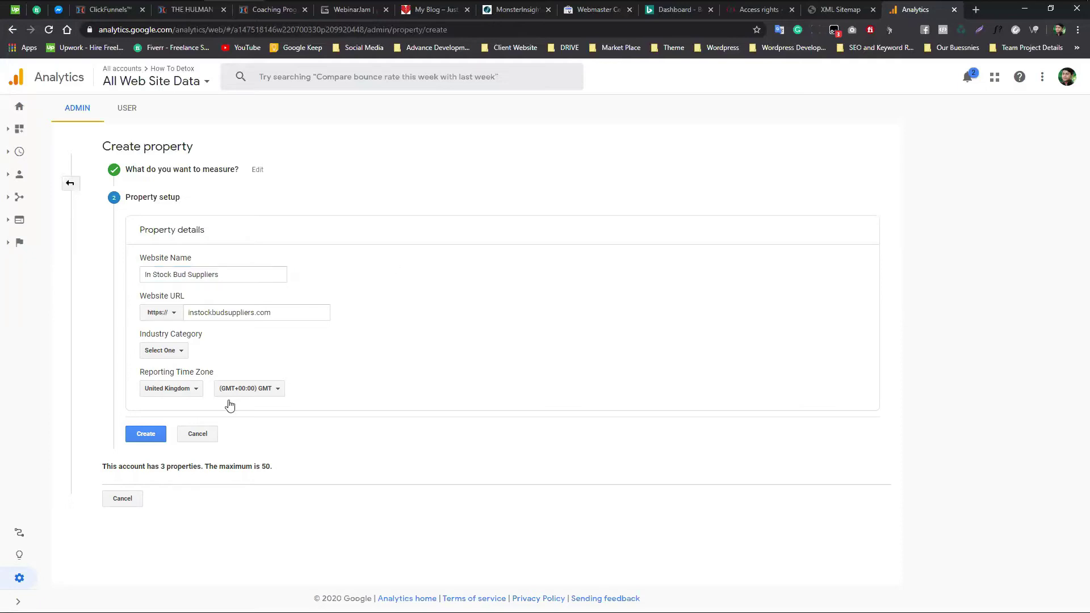
Look through the available industry categories and set the property's category to Shopping
{"action": "left_click", "coordinate": [177, 354]}
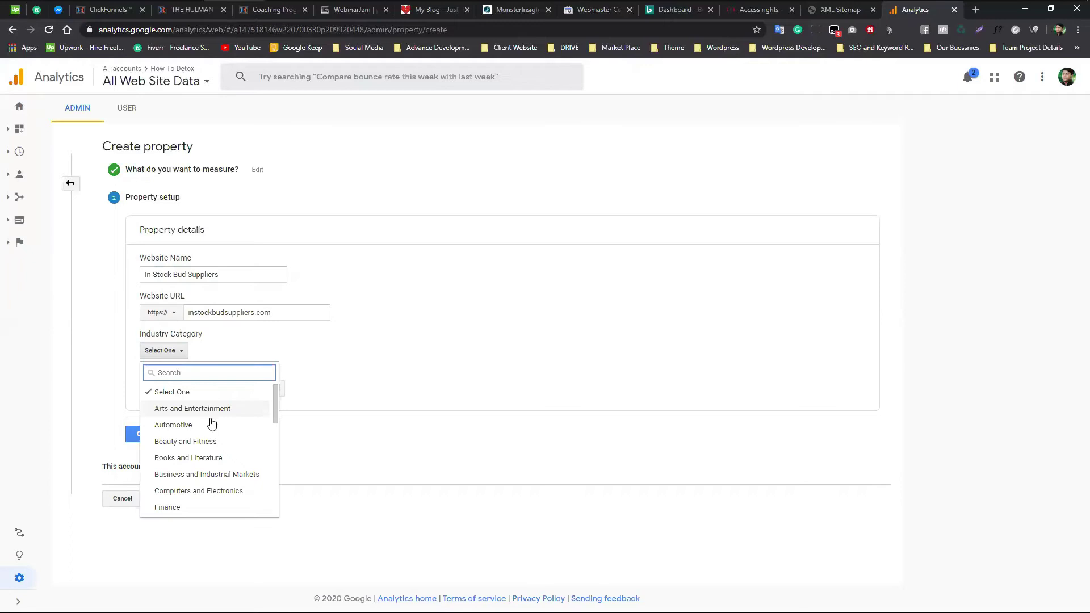
{"action": "scroll", "coordinate": [239, 459], "scroll_direction": "down", "scroll_amount": 1}
{"action": "scroll", "coordinate": [221, 448], "scroll_direction": "down", "scroll_amount": 1}
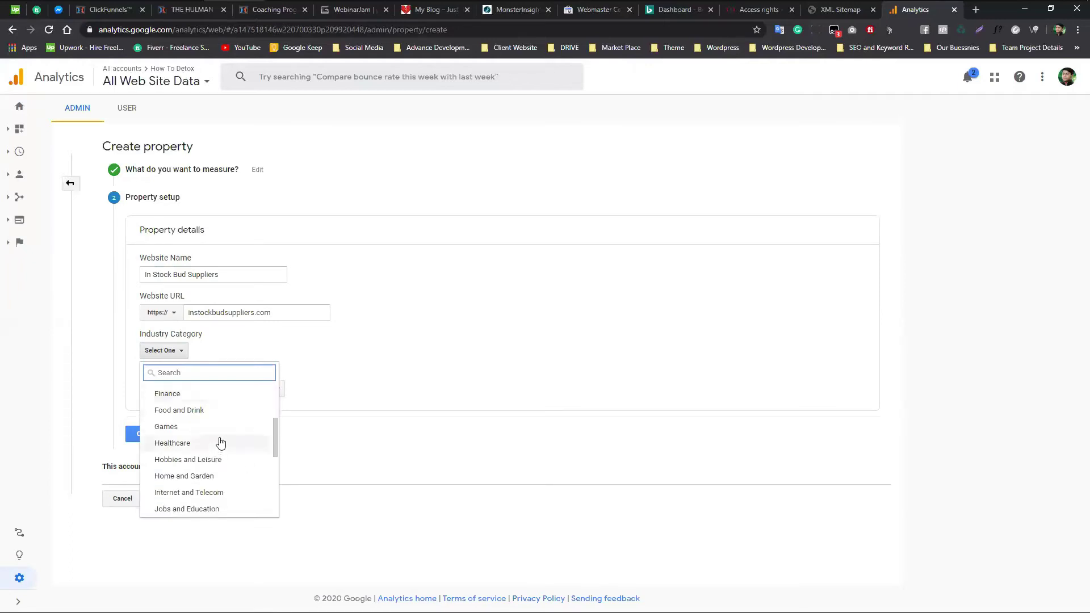
{"action": "scroll", "coordinate": [221, 443], "scroll_direction": "down", "scroll_amount": 2}
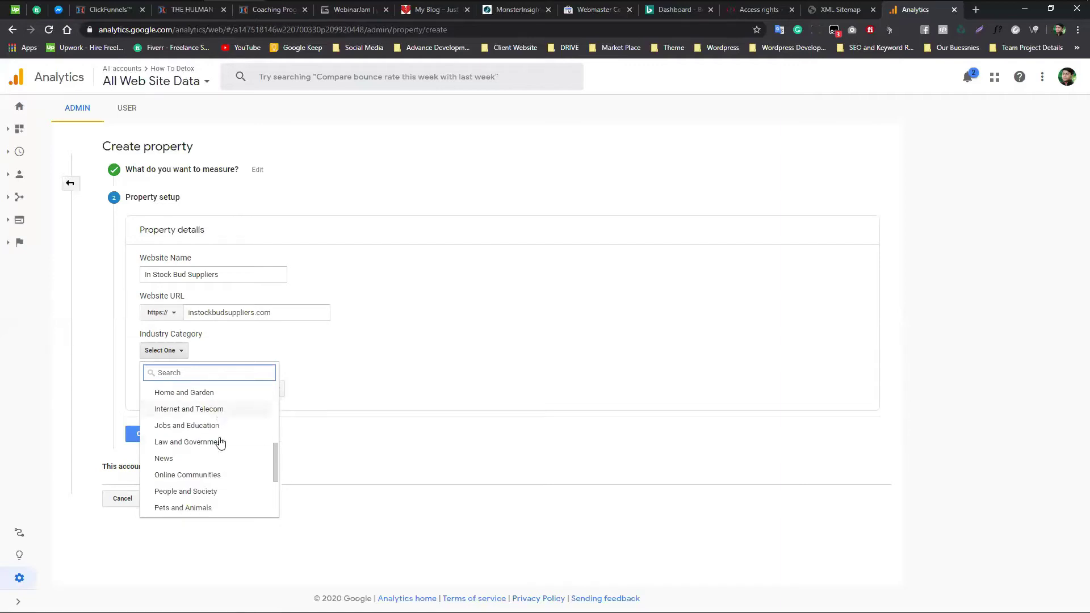
{"action": "scroll", "coordinate": [222, 435], "scroll_direction": "down", "scroll_amount": 1}
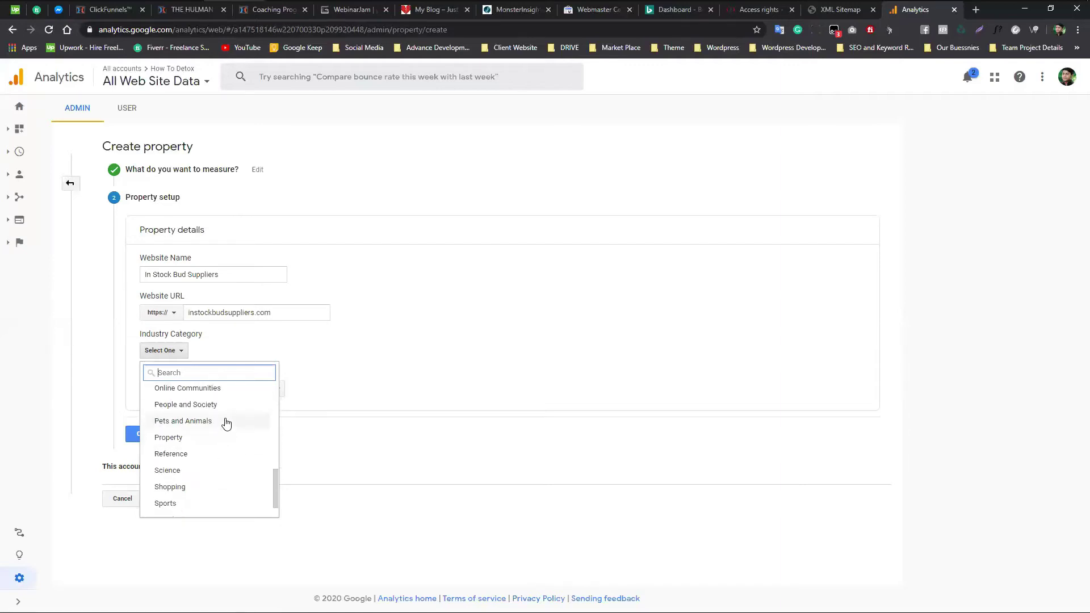
{"action": "scroll", "coordinate": [226, 423], "scroll_direction": "down", "scroll_amount": 1}
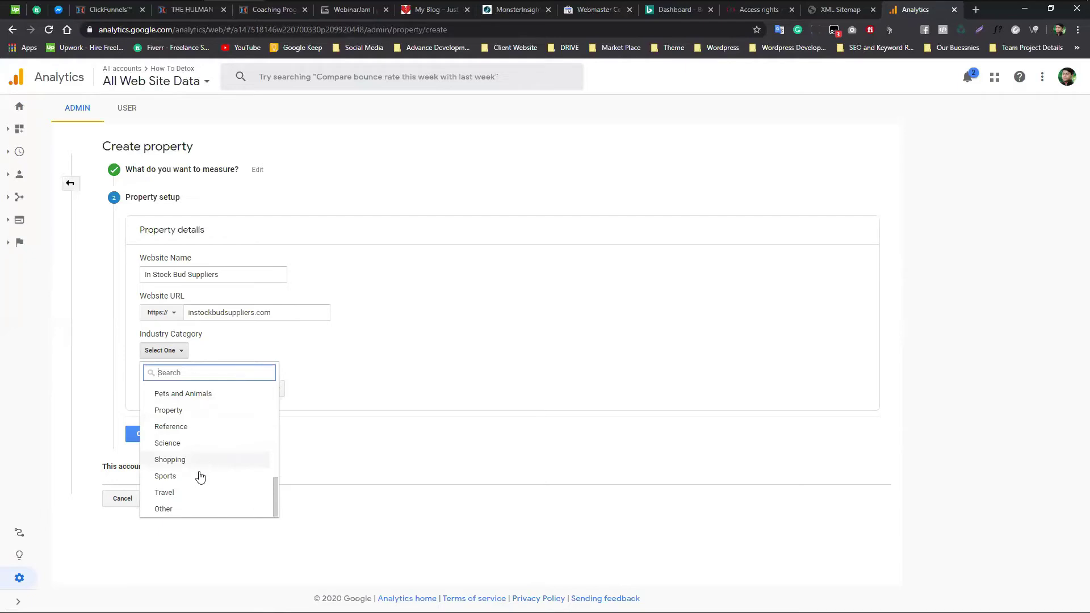
{"action": "scroll", "coordinate": [199, 464], "scroll_direction": "up", "scroll_amount": 2}
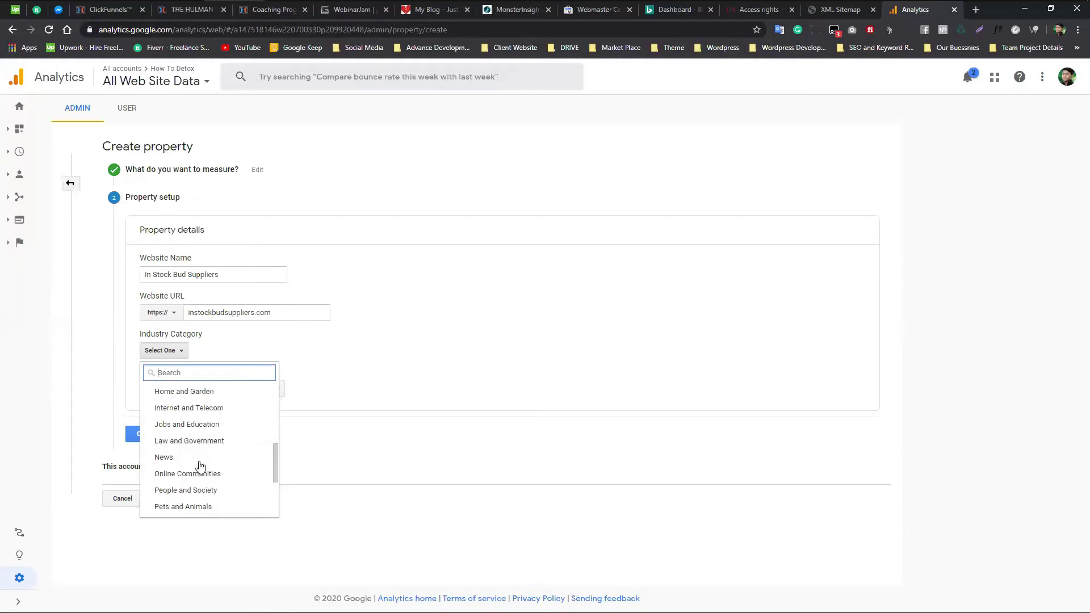
{"action": "scroll", "coordinate": [203, 428], "scroll_direction": "up", "scroll_amount": 1}
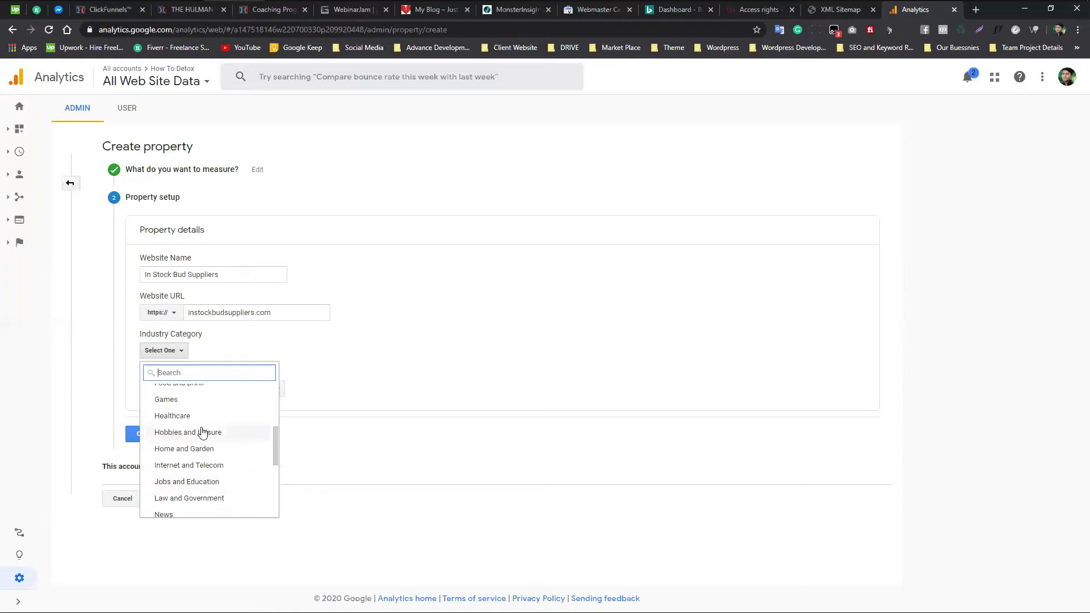
{"action": "scroll", "coordinate": [224, 430], "scroll_direction": "up", "scroll_amount": 1}
{"action": "scroll", "coordinate": [214, 460], "scroll_direction": "up", "scroll_amount": 1}
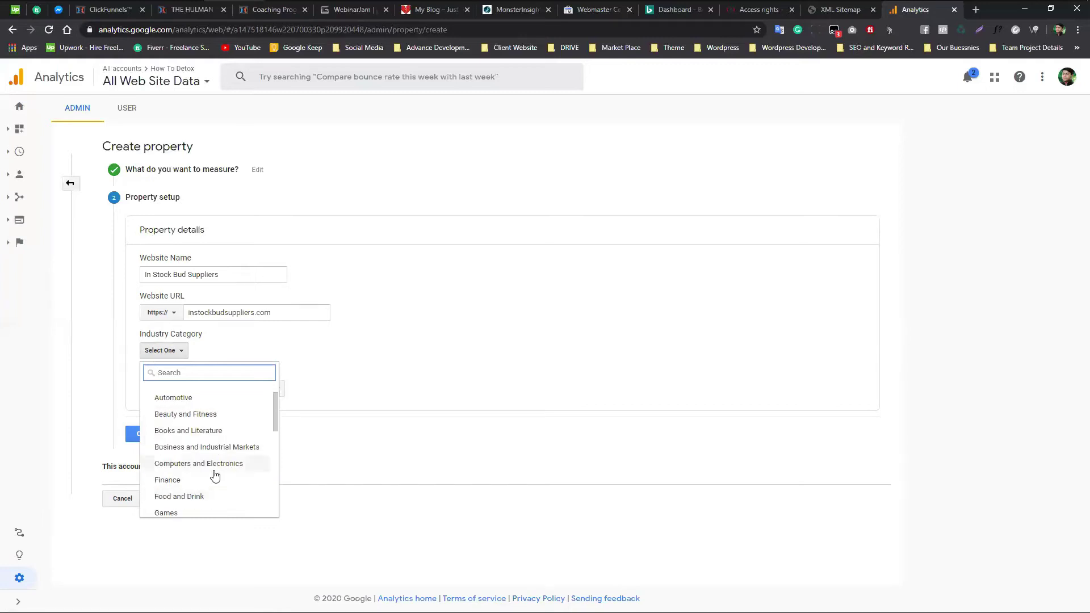
{"action": "scroll", "coordinate": [214, 448], "scroll_direction": "up", "scroll_amount": 2}
{"action": "scroll", "coordinate": [221, 409], "scroll_direction": "down", "scroll_amount": 3}
{"action": "scroll", "coordinate": [225, 452], "scroll_direction": "down", "scroll_amount": 3}
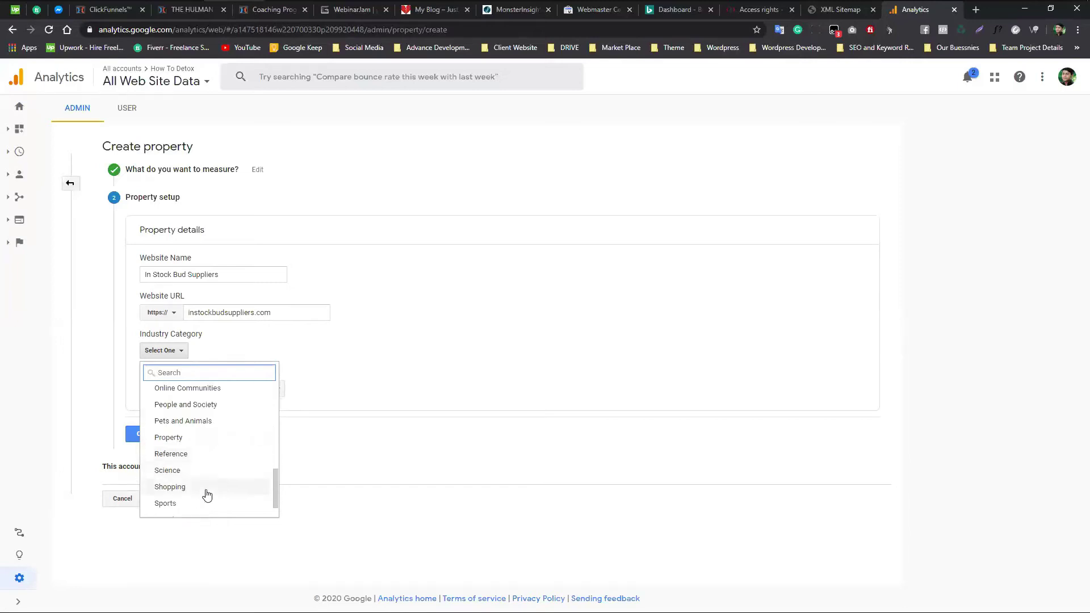
{"action": "scroll", "coordinate": [207, 494], "scroll_direction": "up", "scroll_amount": 3}
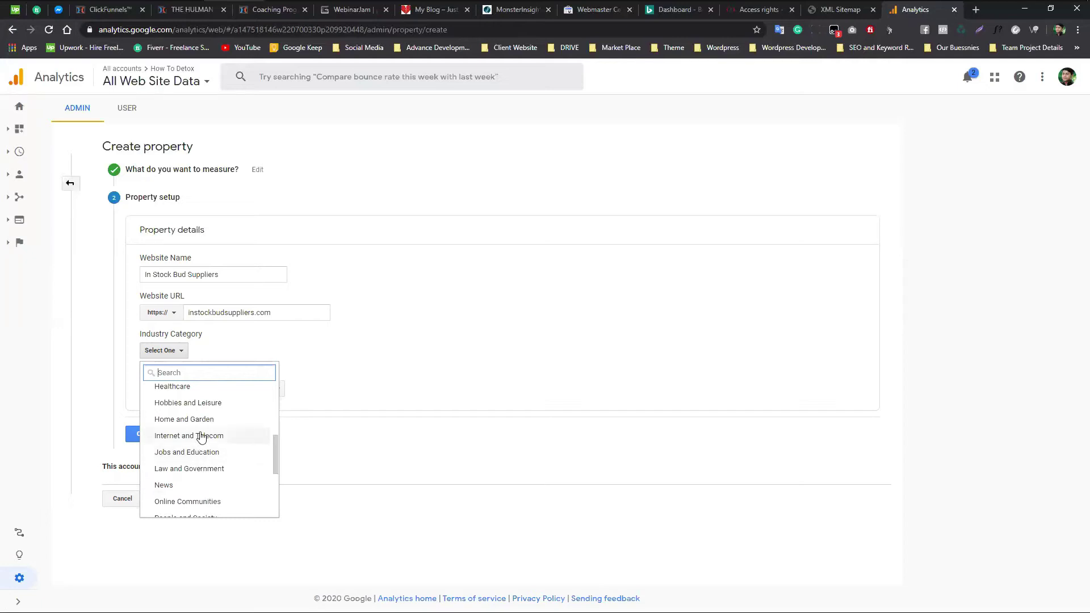
{"action": "scroll", "coordinate": [214, 406], "scroll_direction": "up", "scroll_amount": 5}
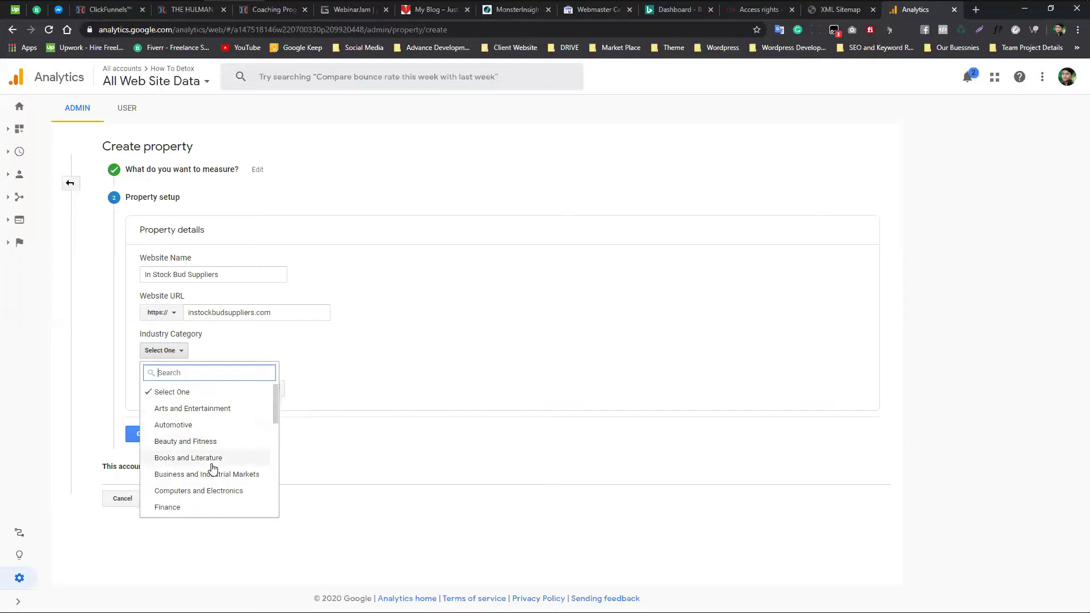
{"action": "scroll", "coordinate": [236, 477], "scroll_direction": "down", "scroll_amount": 3}
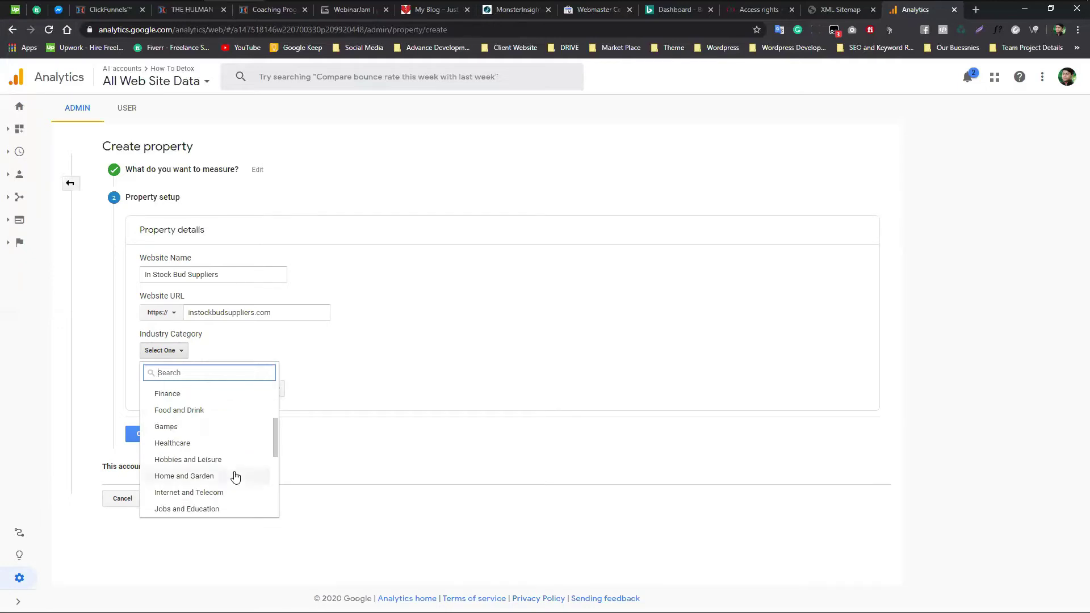
{"action": "scroll", "coordinate": [234, 477], "scroll_direction": "down", "scroll_amount": 2}
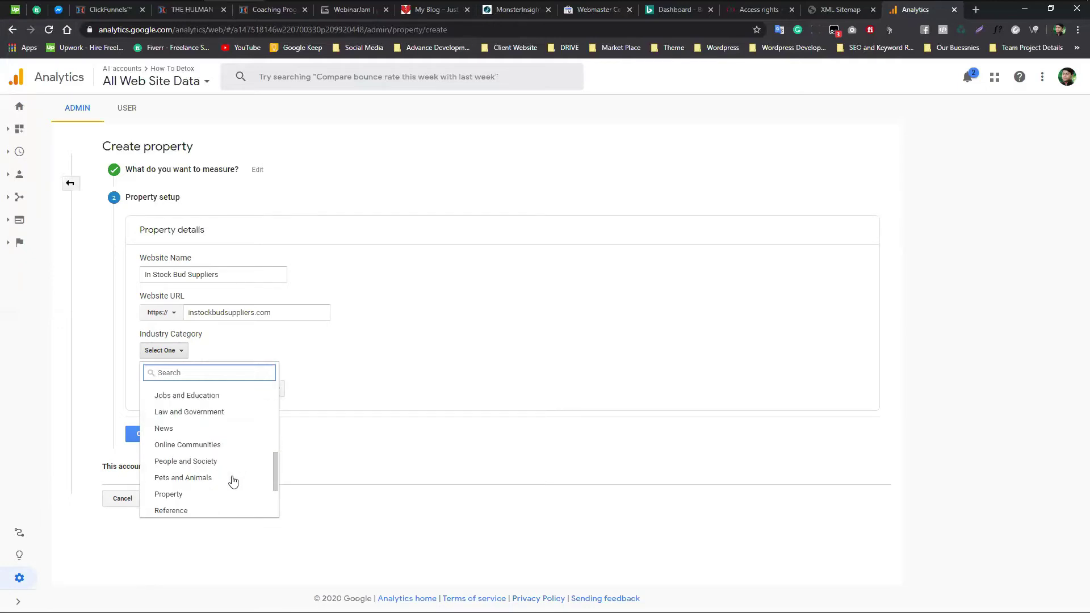
{"action": "scroll", "coordinate": [231, 485], "scroll_direction": "down", "scroll_amount": 2}
{"action": "scroll", "coordinate": [229, 487], "scroll_direction": "down", "scroll_amount": 2}
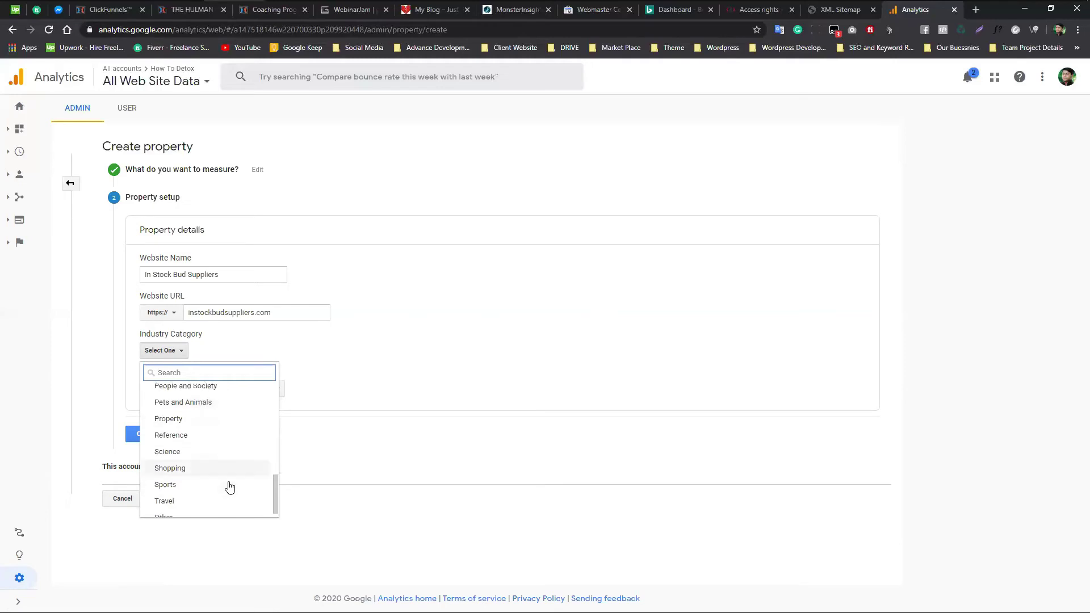
{"action": "scroll", "coordinate": [226, 490], "scroll_direction": "up", "scroll_amount": 2}
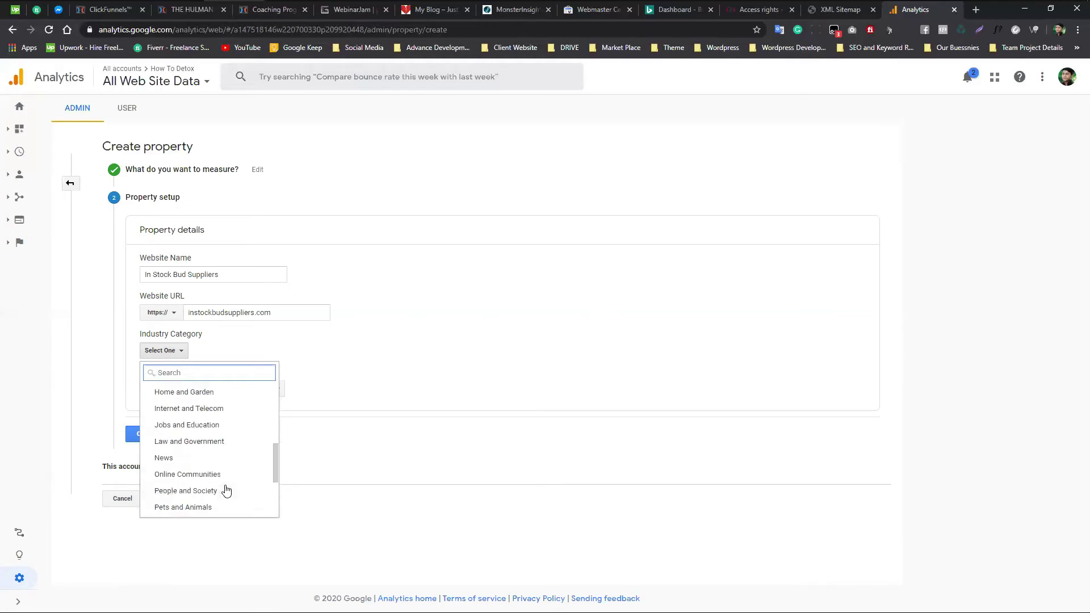
{"action": "scroll", "coordinate": [227, 486], "scroll_direction": "up", "scroll_amount": 2}
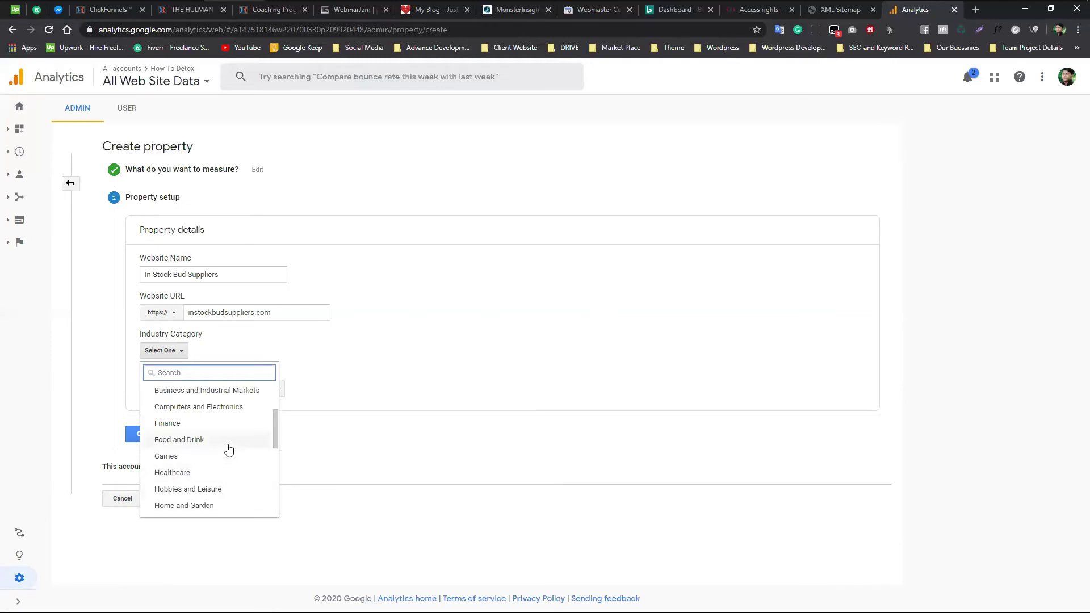
{"action": "scroll", "coordinate": [235, 442], "scroll_direction": "up", "scroll_amount": 1}
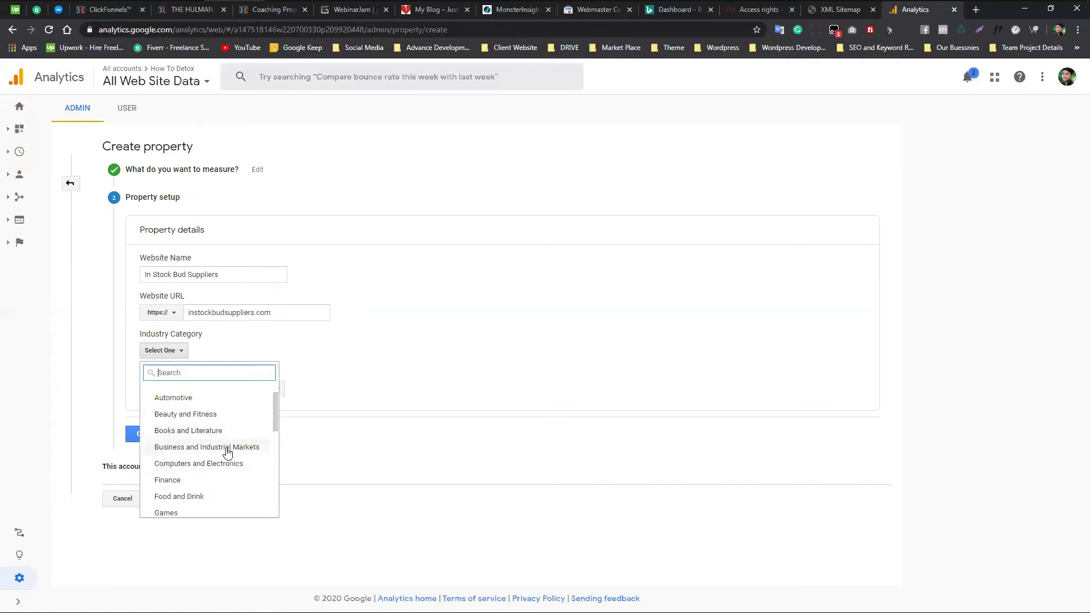
{"action": "scroll", "coordinate": [223, 432], "scroll_direction": "up", "scroll_amount": 1}
{"action": "scroll", "coordinate": [220, 431], "scroll_direction": "down", "scroll_amount": 1}
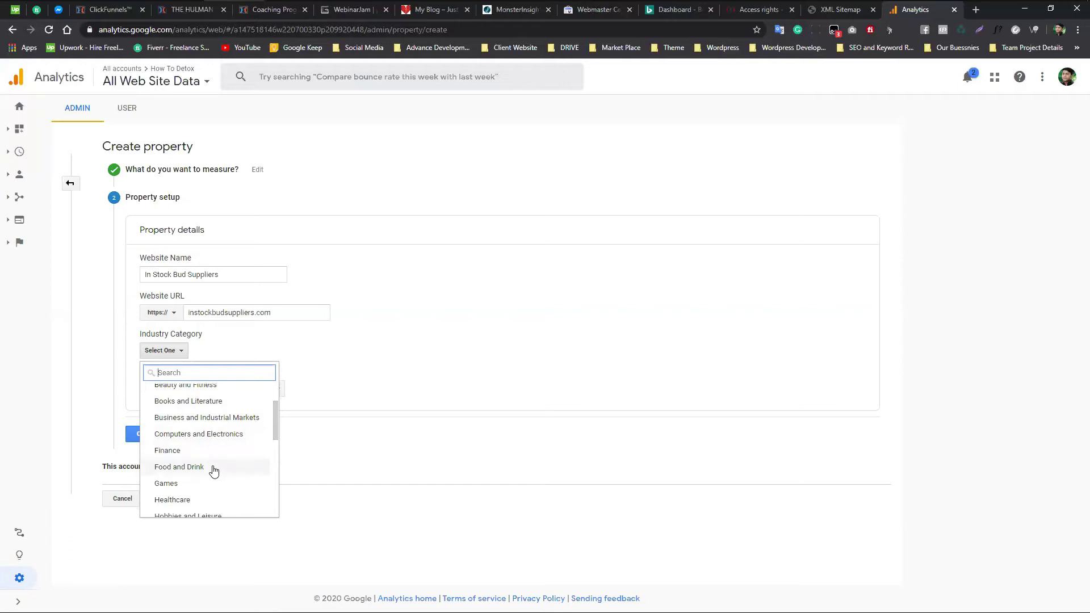
{"action": "scroll", "coordinate": [214, 470], "scroll_direction": "down", "scroll_amount": 2}
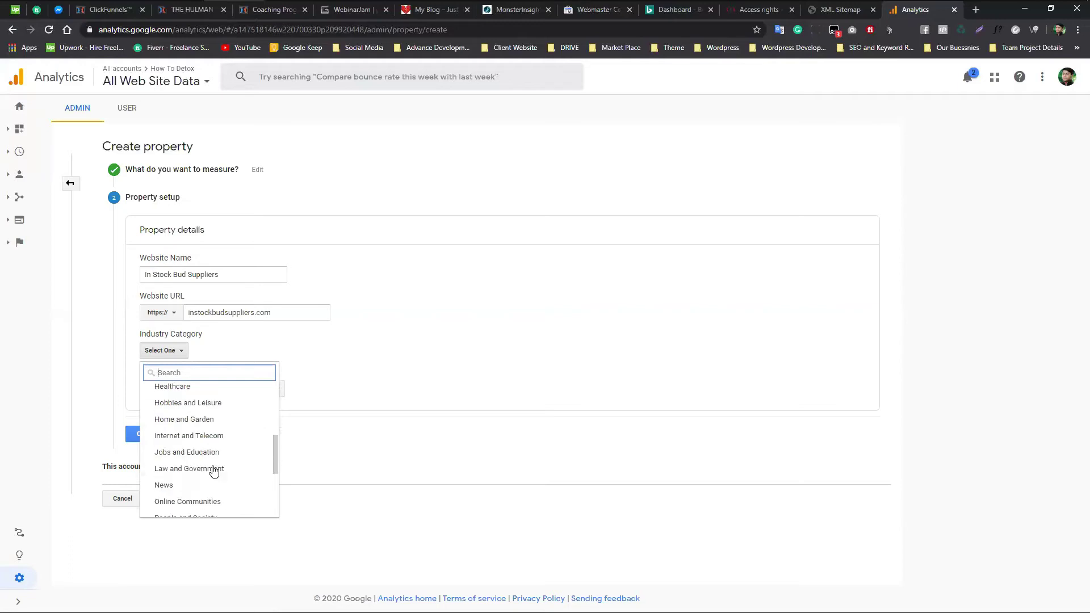
{"action": "scroll", "coordinate": [214, 471], "scroll_direction": "down", "scroll_amount": 3}
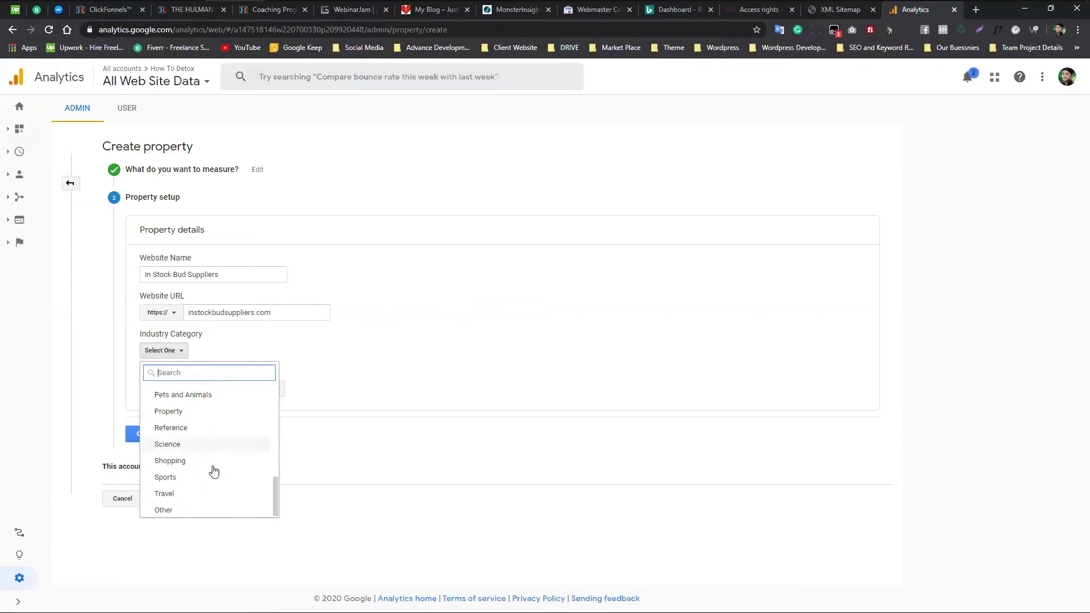
{"action": "left_click", "coordinate": [213, 462]}
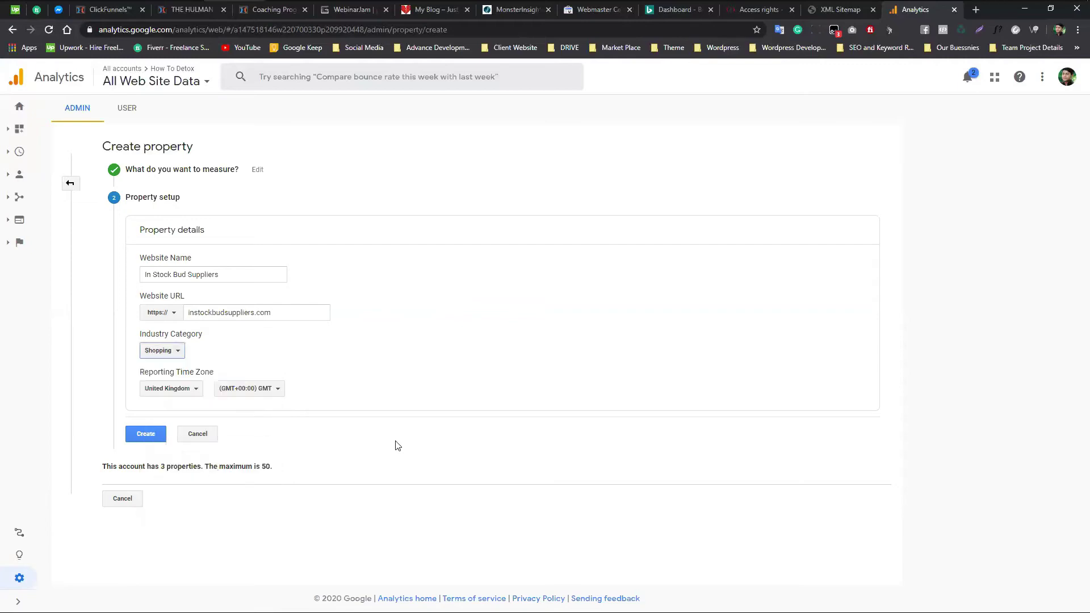
Find United States in the country list and set it as the property's reporting time zone country
{"action": "left_click", "coordinate": [188, 391]}
{"action": "type", "text": "u"}
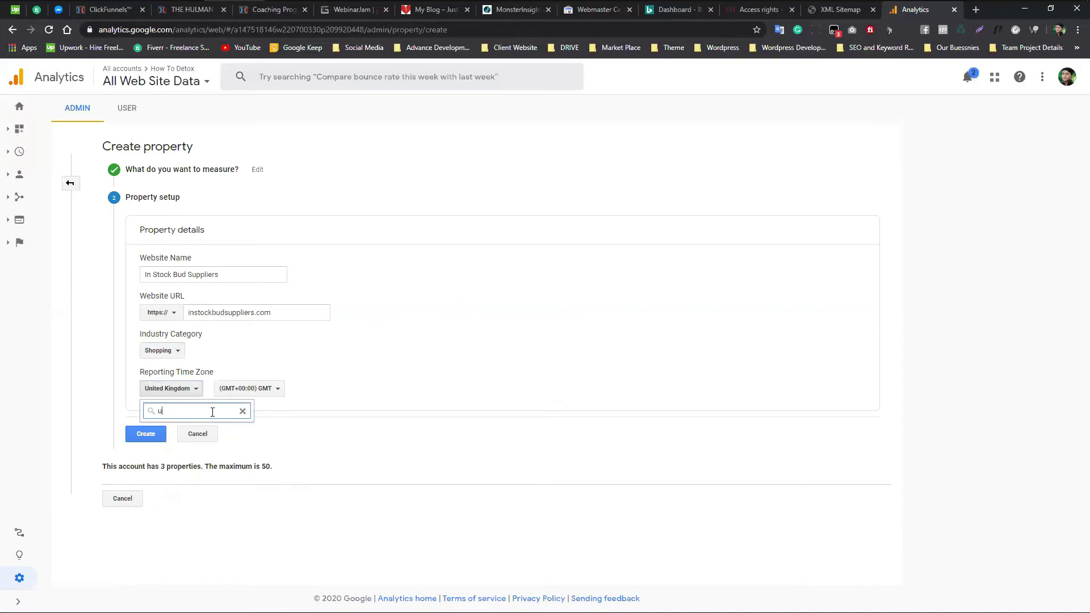
{"action": "type", "text": "sna"}
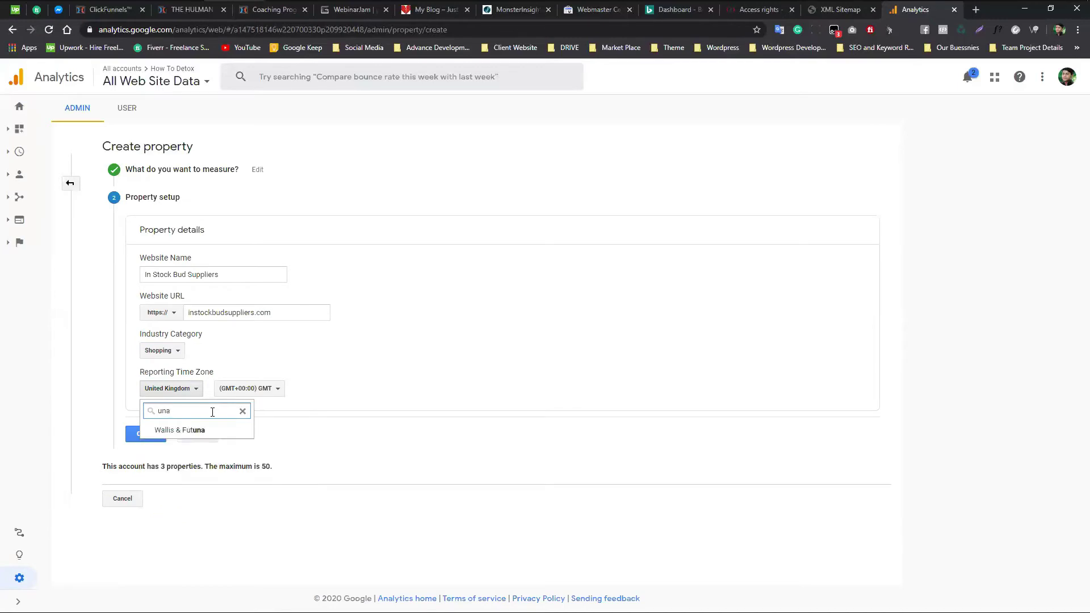
{"action": "type", "text": "i"}
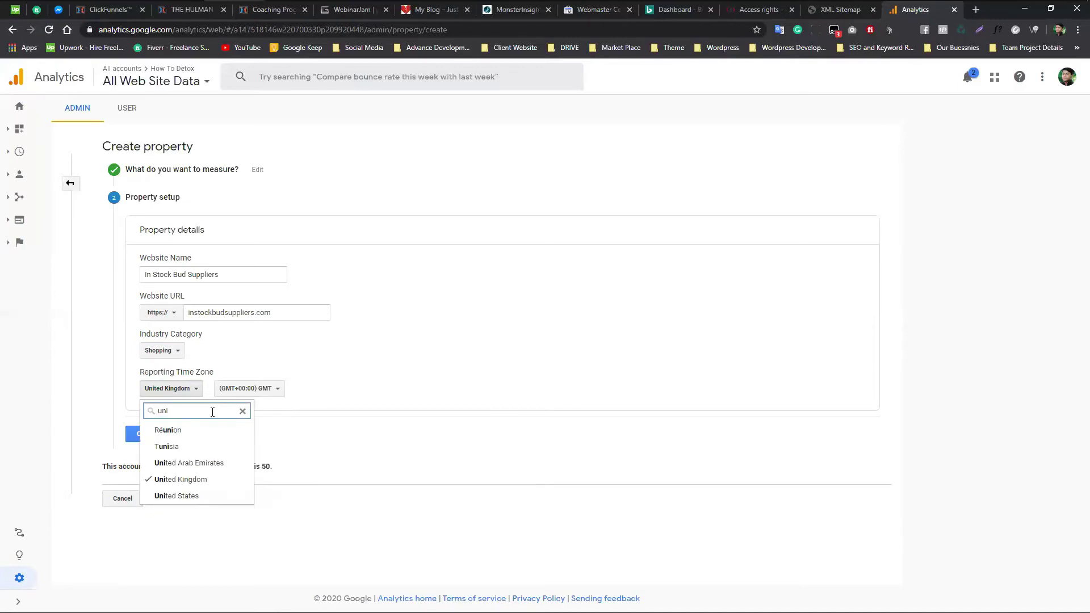
{"action": "left_click", "coordinate": [196, 496]}
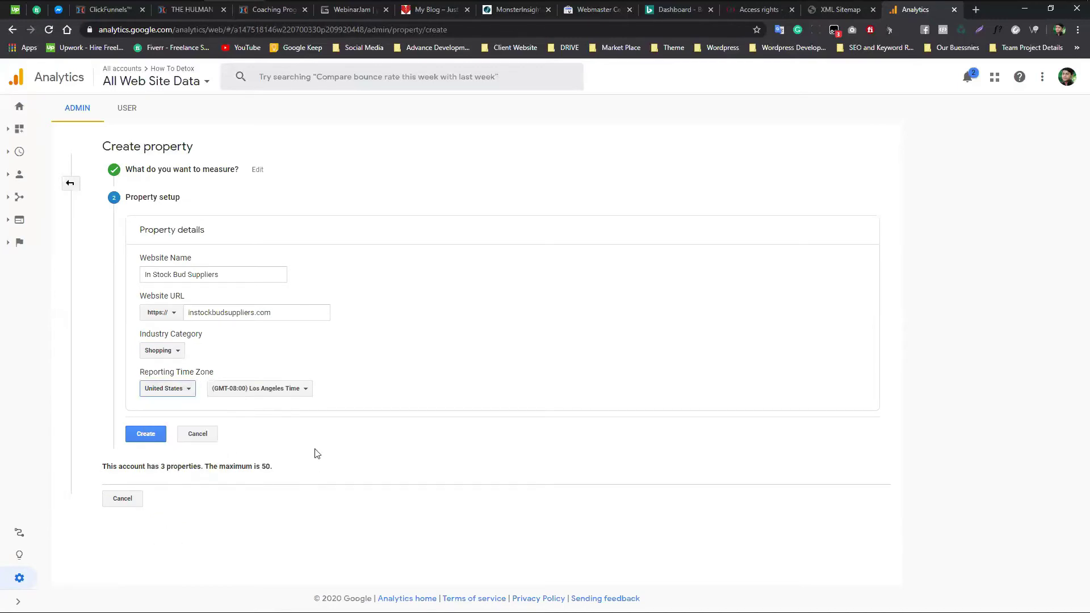
Search the United States reporting time zones for California
{"action": "left_click", "coordinate": [301, 391]}
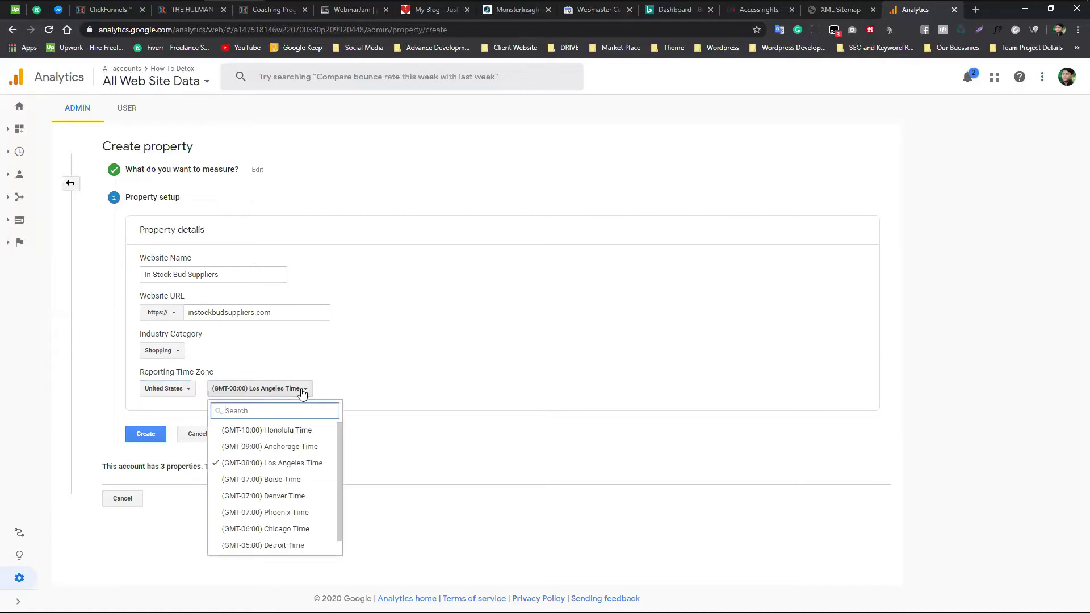
{"action": "type", "text": "ca"}
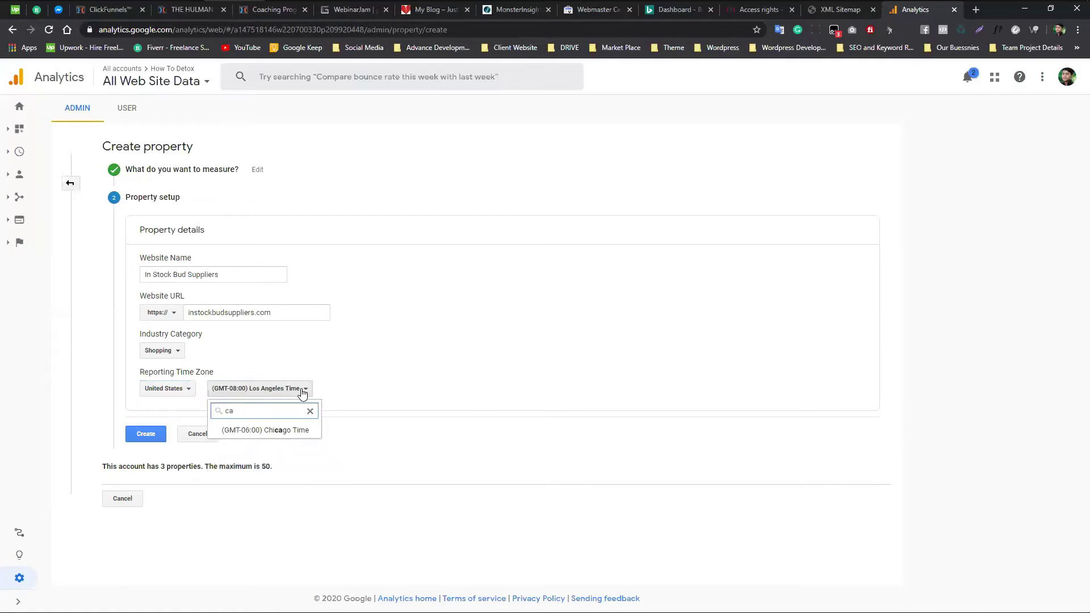
{"action": "type", "text": "lifonia"}
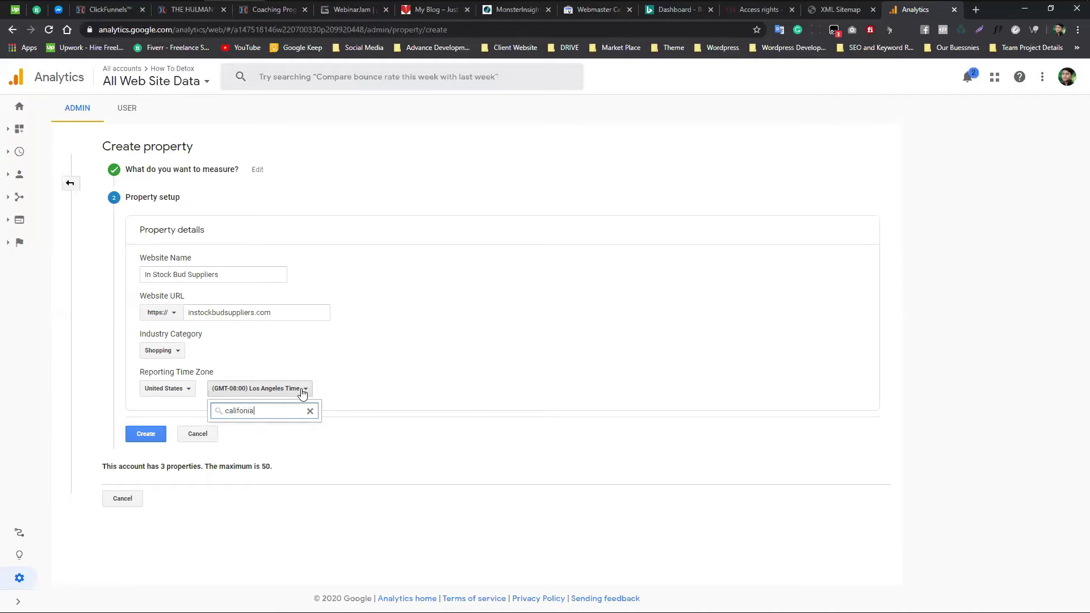
{"action": "key", "text": "BackSpace"}
{"action": "key", "text": "BackSpace"}
{"action": "key", "text": "BackSpace"}
{"action": "key", "text": "BackSpace"}
{"action": "key", "text": "BackSpace"}
{"action": "key", "text": "BackSpace"}
{"action": "key", "text": "BackSpace"}
{"action": "key", "text": "BackSpace"}
{"action": "key", "text": "BackSpace"}
{"action": "type", "text": "c"}
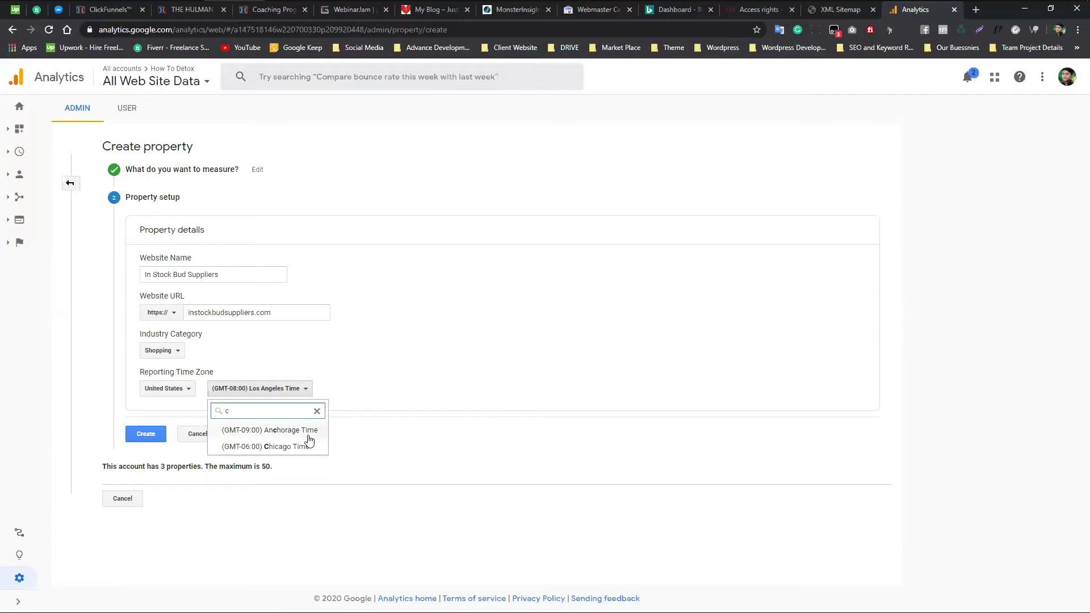
{"action": "key", "text": "BackSpace"}
{"action": "type", "text": "l"}
{"action": "left_click", "coordinate": [394, 450]}
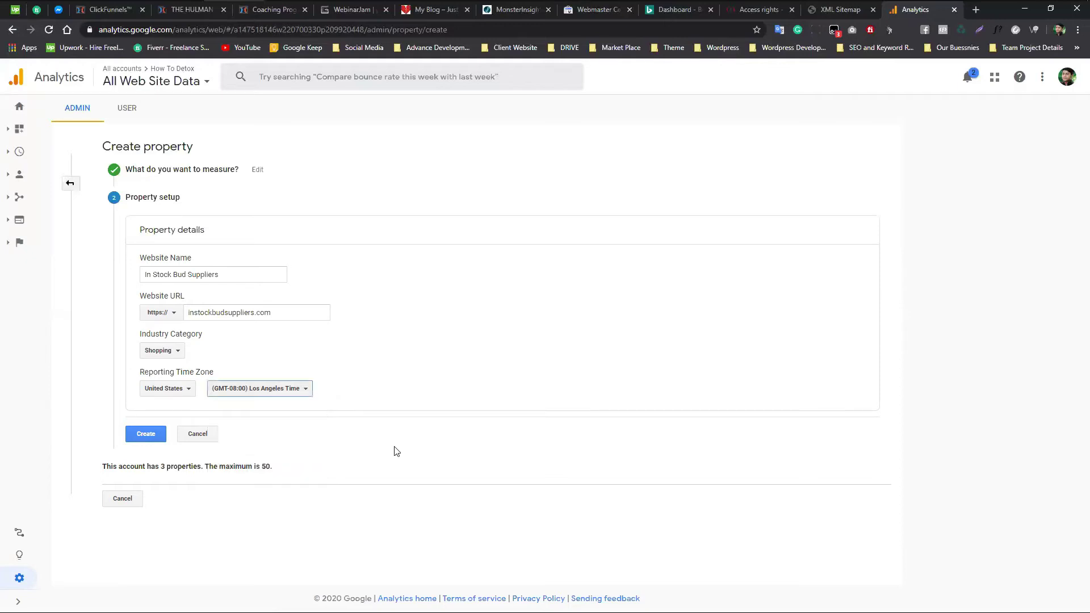
Create the In Stock Bud Suppliers property and copy its Global Site Tag tracking code
{"action": "left_click", "coordinate": [146, 435]}
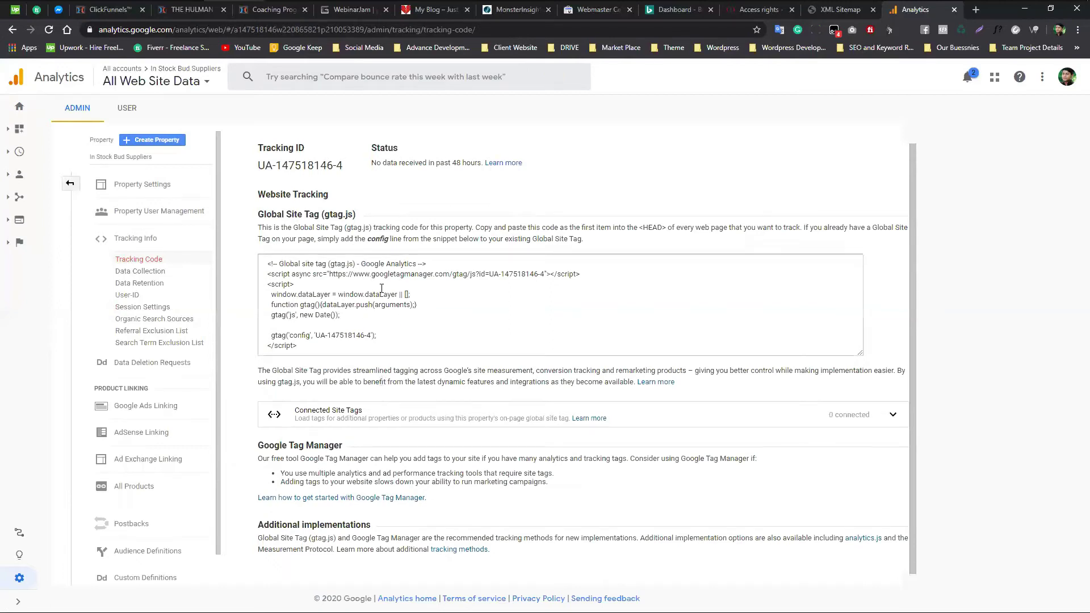
{"action": "left_click_drag", "start_coordinate": [317, 338], "coordinate": [375, 339]}
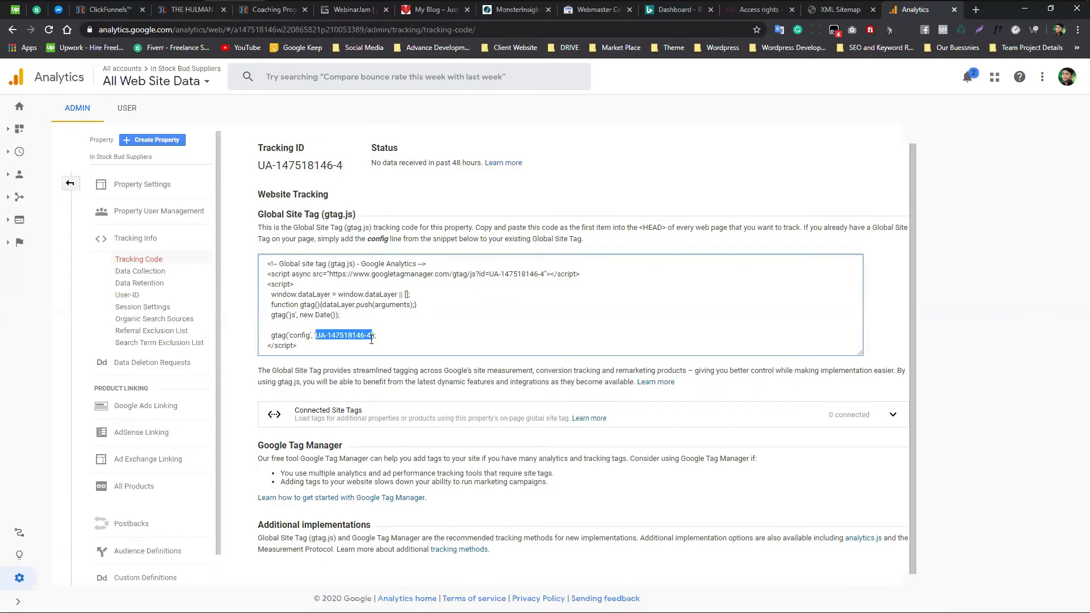
{"action": "left_click", "coordinate": [372, 339]}
{"action": "double_click", "coordinate": [367, 337]}
{"action": "left_click", "coordinate": [365, 337]}
{"action": "triple_click", "coordinate": [363, 336]}
{"action": "left_click", "coordinate": [362, 337]}
{"action": "right_click", "coordinate": [361, 271]}
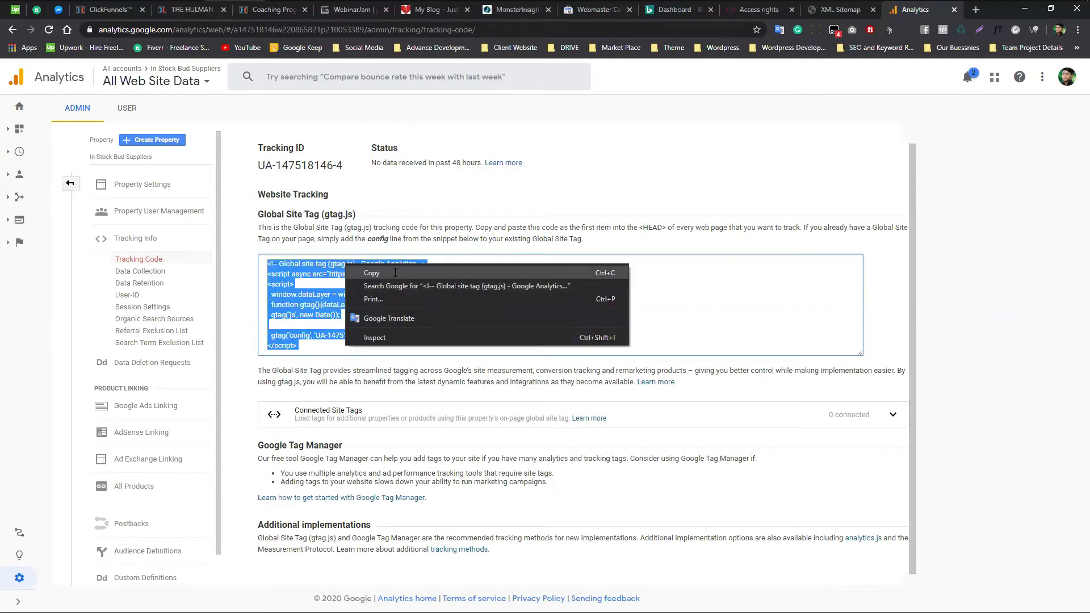
{"action": "left_click", "coordinate": [398, 287]}
Compare the new property's tracking ID in Google Analytics with the manual UA code in the site's MonsterInsights settings
{"action": "left_click", "coordinate": [582, 15]}
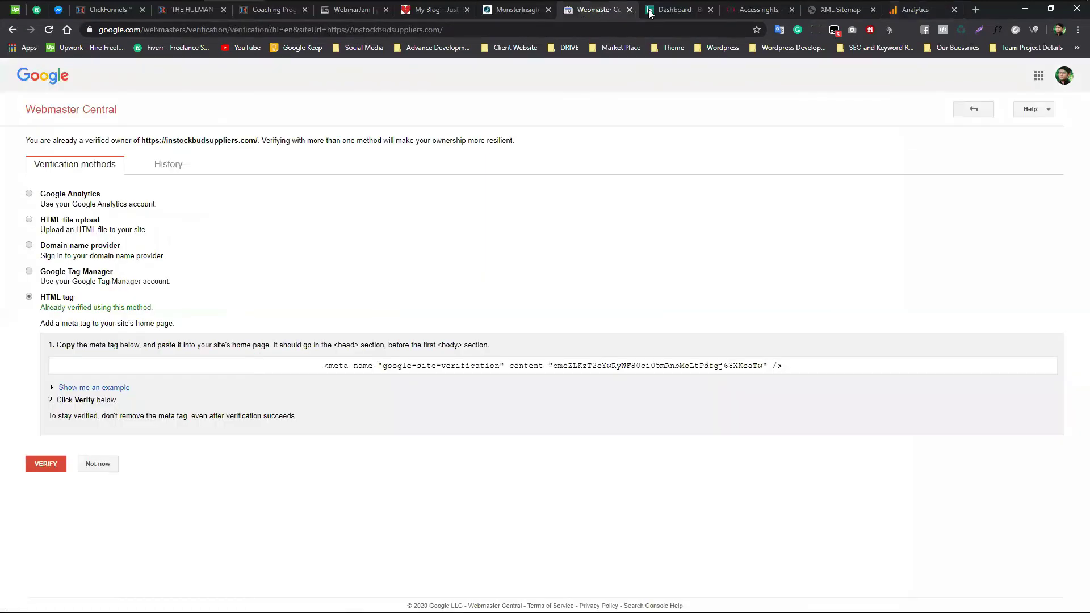
{"action": "left_click", "coordinate": [512, 12]}
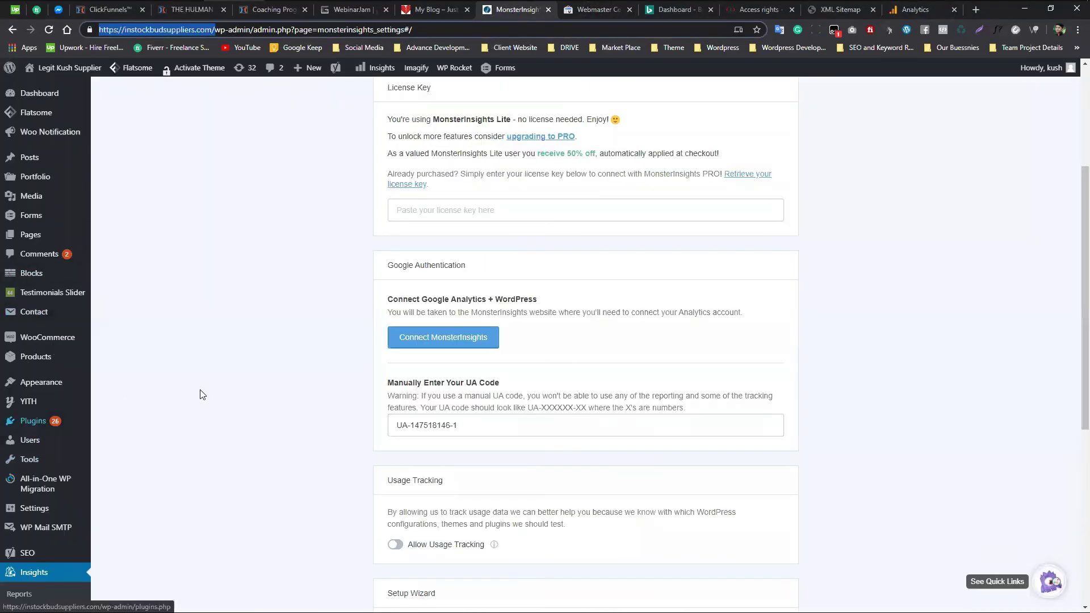
{"action": "scroll", "coordinate": [867, 168], "scroll_direction": "up", "scroll_amount": 2}
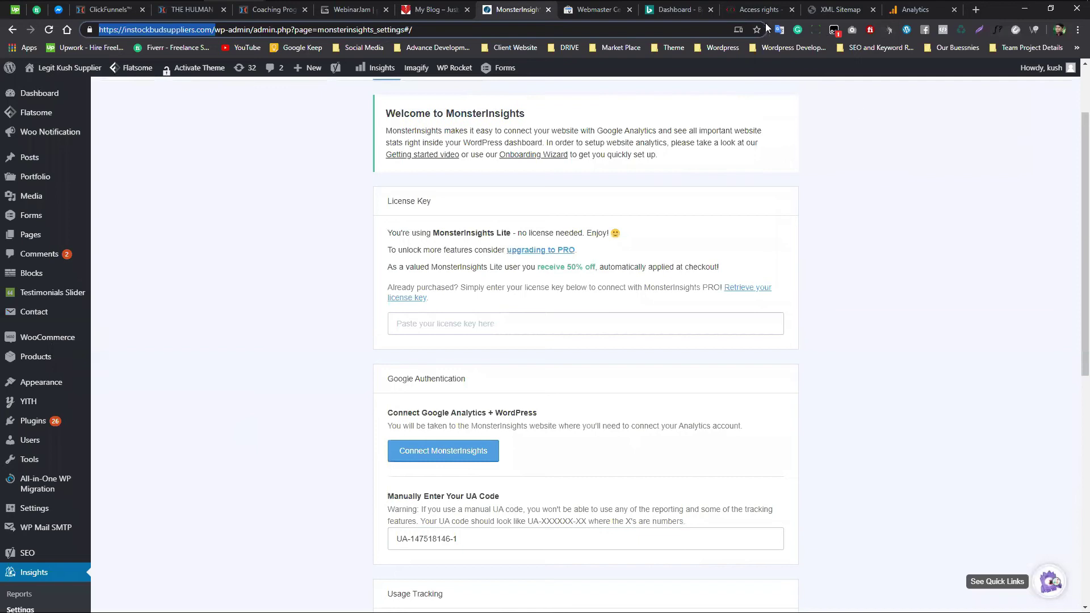
{"action": "left_click", "coordinate": [691, 12]}
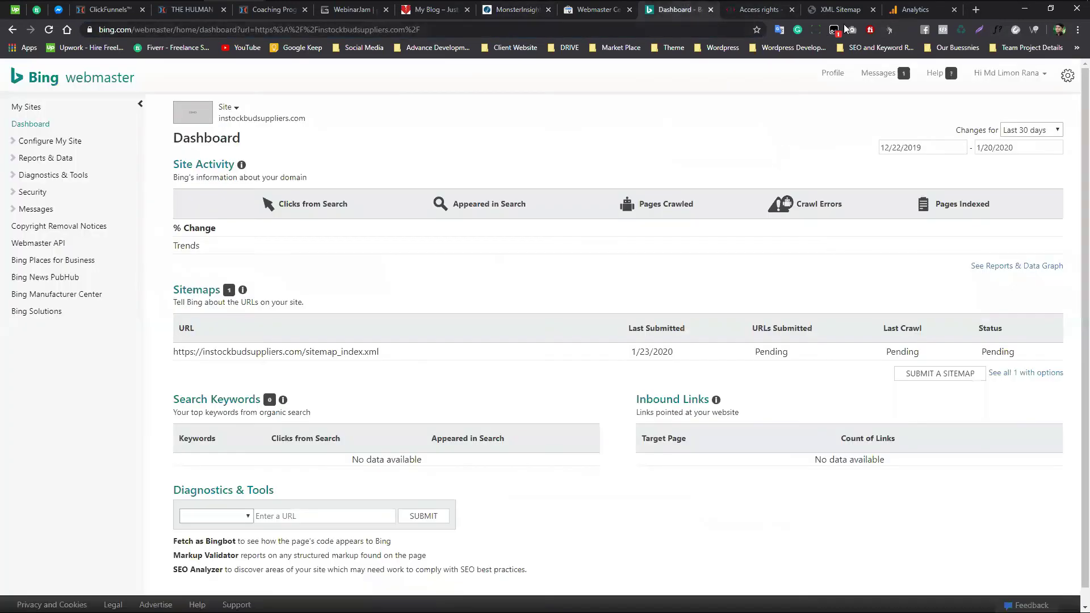
{"action": "left_click", "coordinate": [904, 11]}
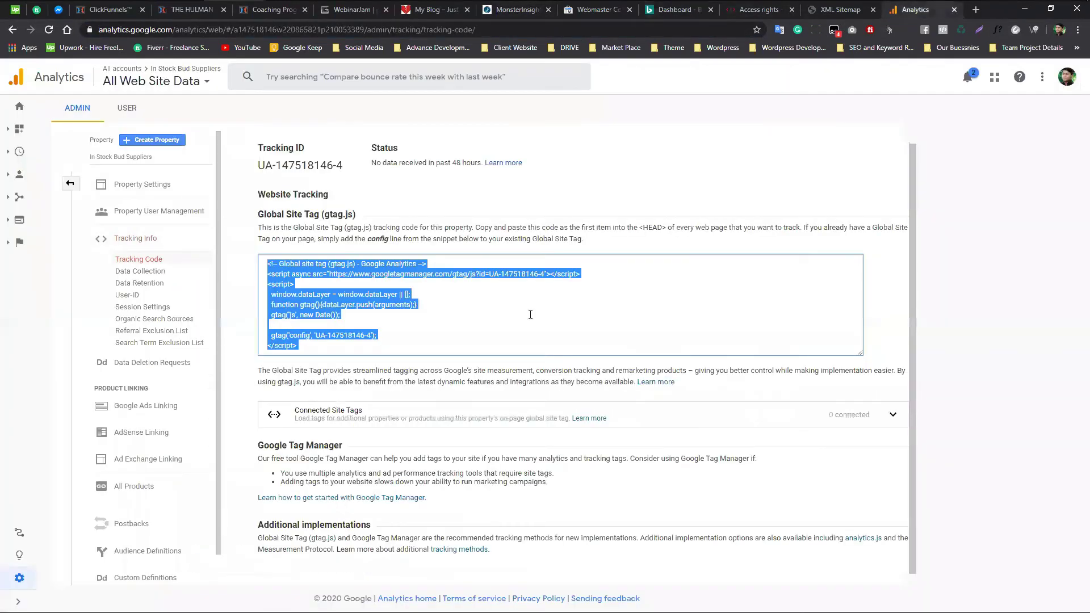
{"action": "left_click", "coordinate": [519, 10]}
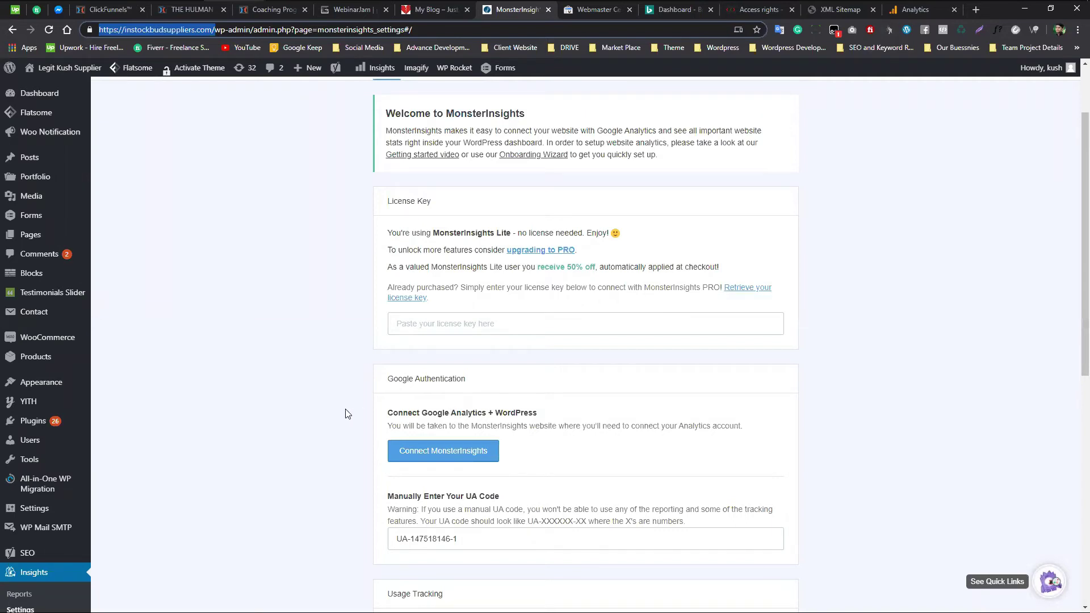
{"action": "scroll", "coordinate": [344, 458], "scroll_direction": "down", "scroll_amount": 2}
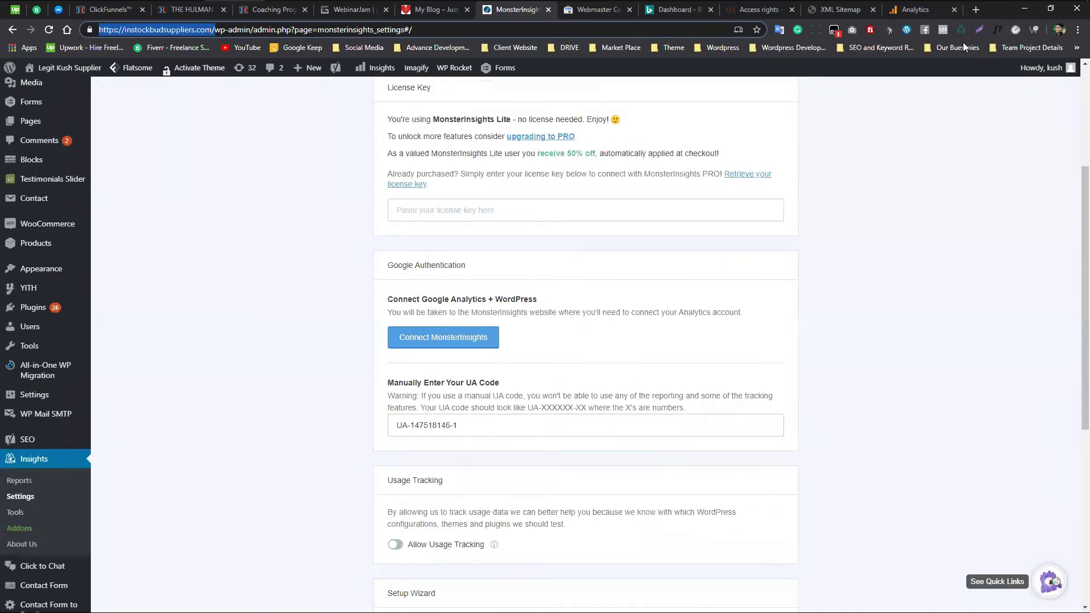
{"action": "left_click", "coordinate": [918, 11]}
{"action": "left_click", "coordinate": [317, 341]}
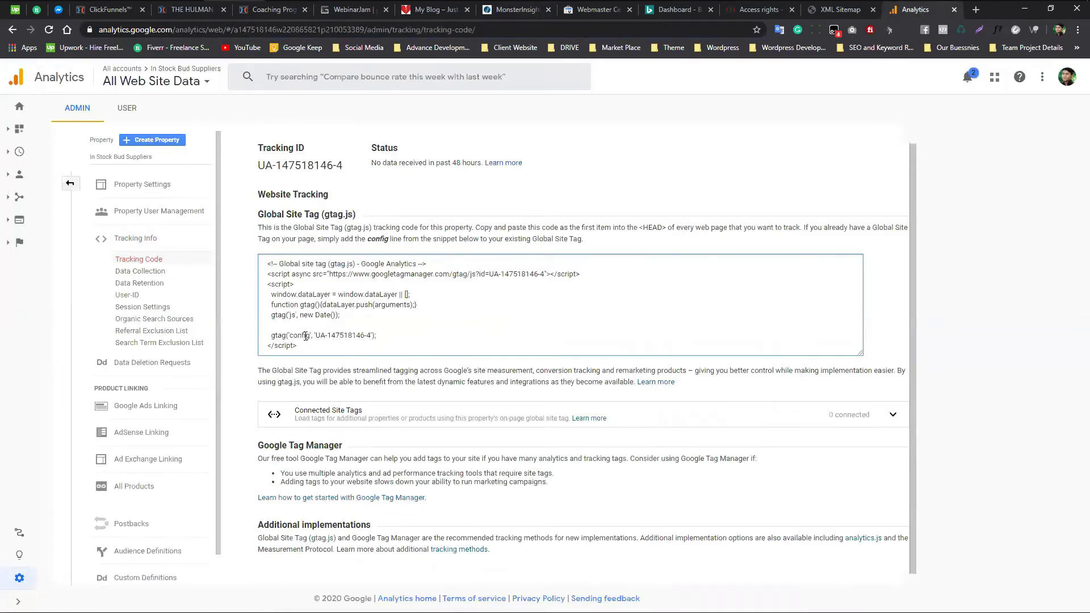
{"action": "left_click_drag", "start_coordinate": [315, 335], "coordinate": [372, 335]}
{"action": "key", "text": "ctrl+a"}
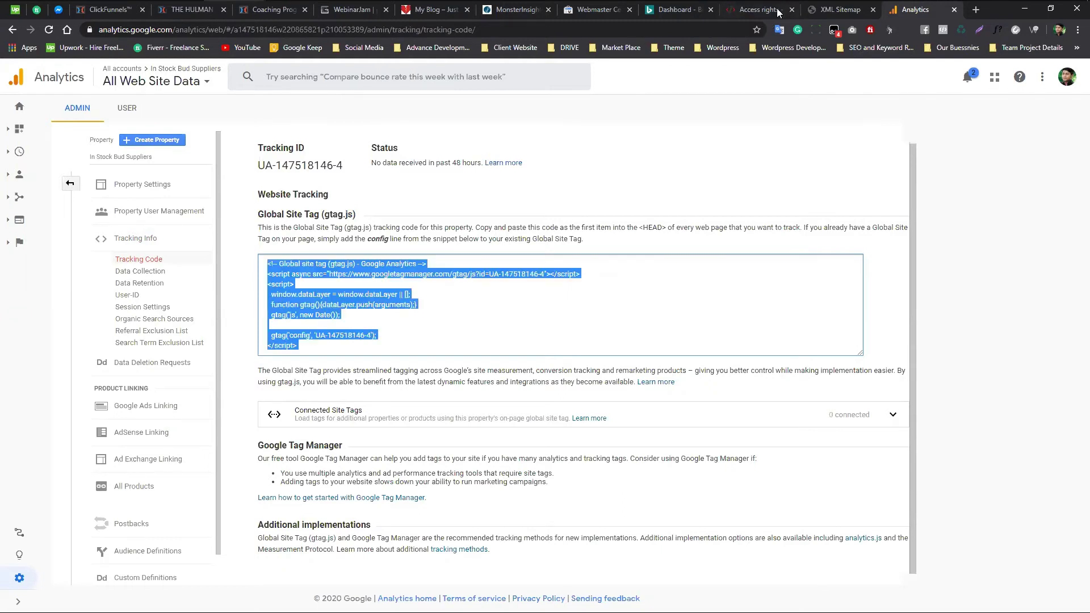
Remove the manually entered UA code from the MonsterInsights Google Authentication settings
{"action": "left_click", "coordinate": [495, 14]}
{"action": "triple_click", "coordinate": [434, 426]}
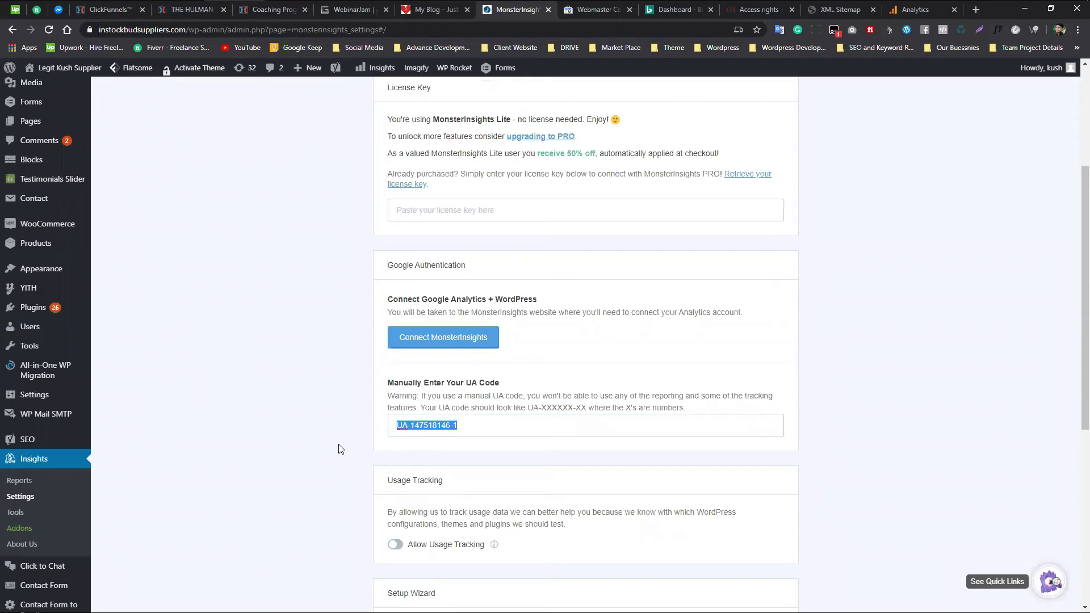
{"action": "key", "text": "BackSpace"}
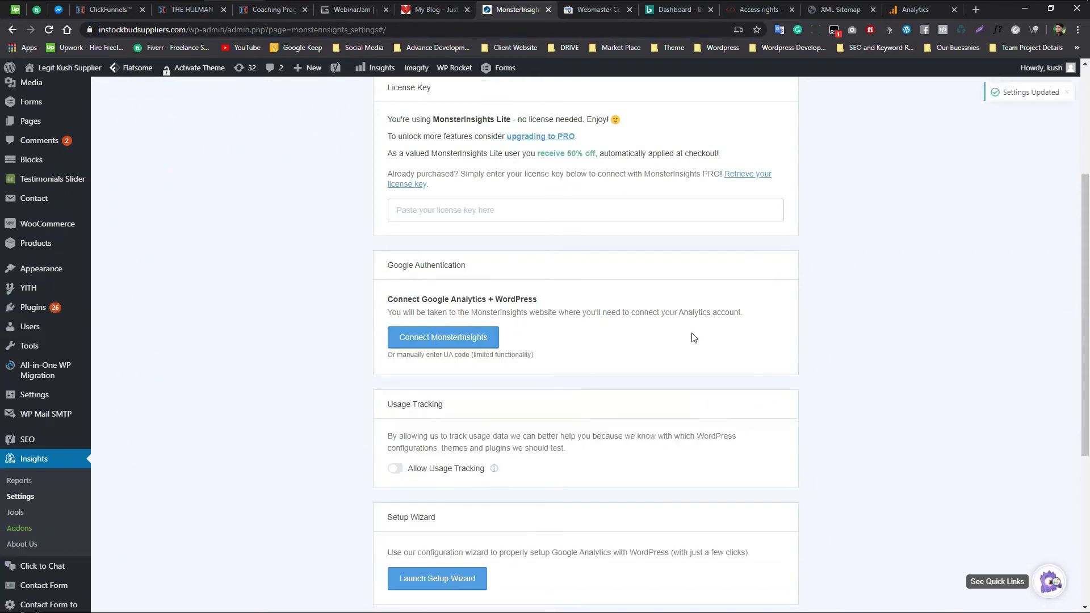
Start connecting MonsterInsights to Google Analytics, choosing the first listed Google account and allowing the requested access
{"action": "left_click", "coordinate": [431, 338]}
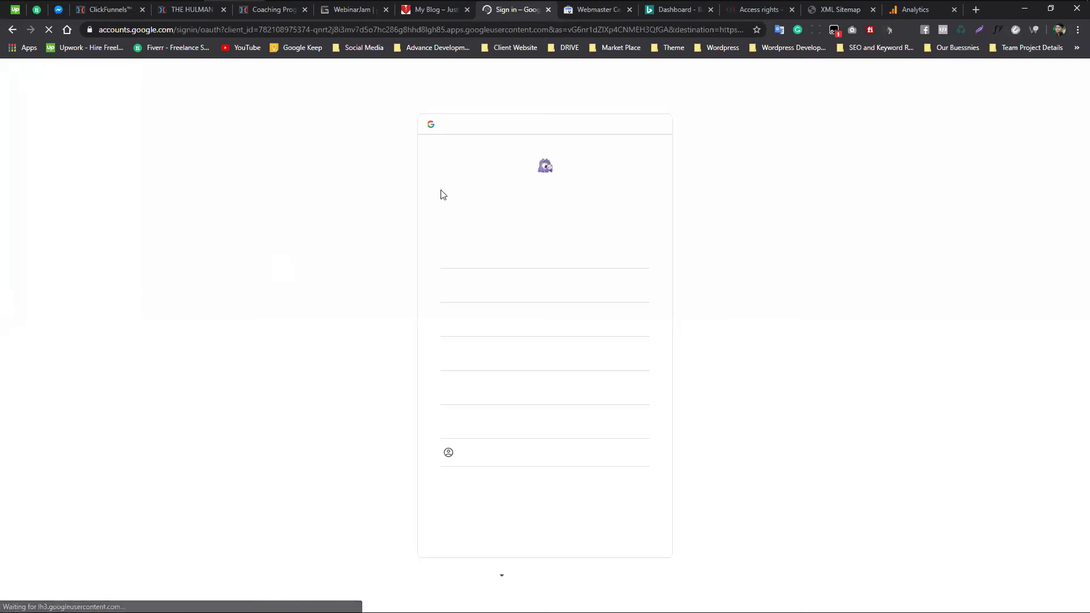
{"action": "left_click", "coordinate": [510, 260]}
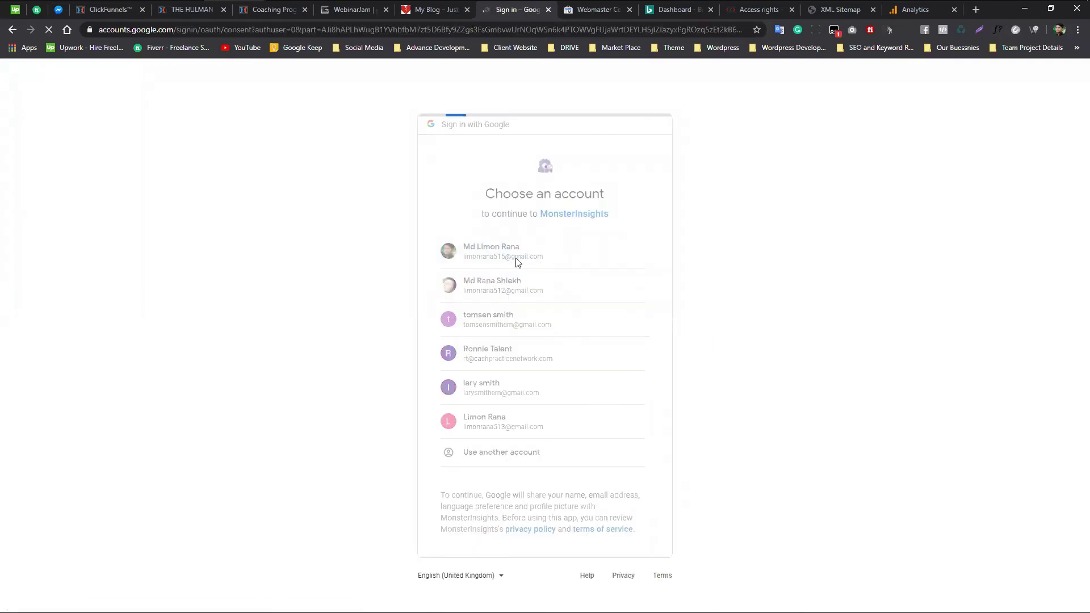
{"action": "left_click", "coordinate": [637, 525]}
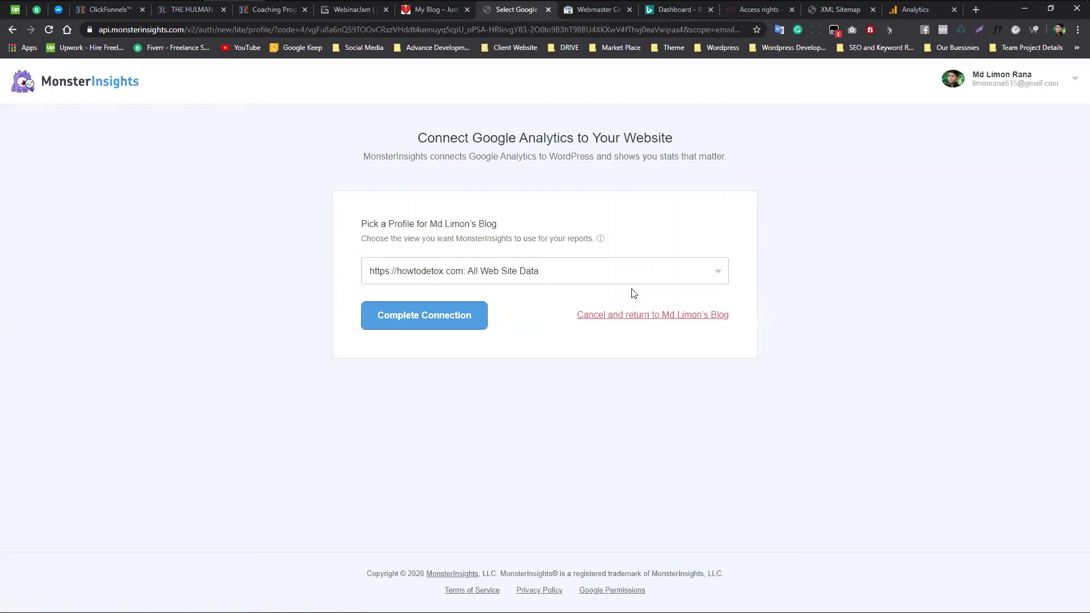
{"action": "left_click", "coordinate": [651, 277]}
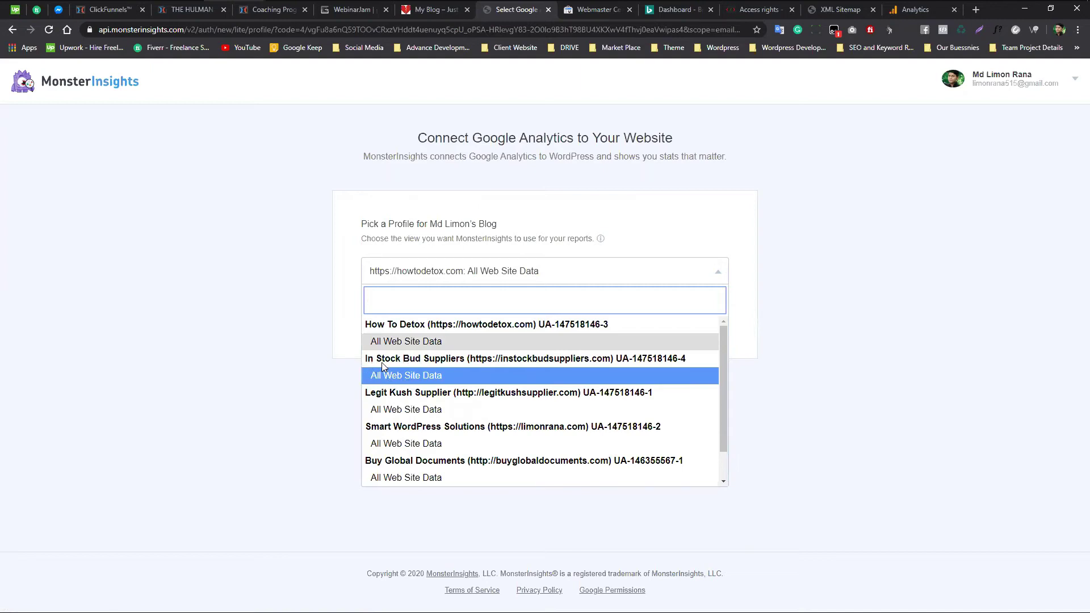
{"action": "left_click", "coordinate": [416, 377]}
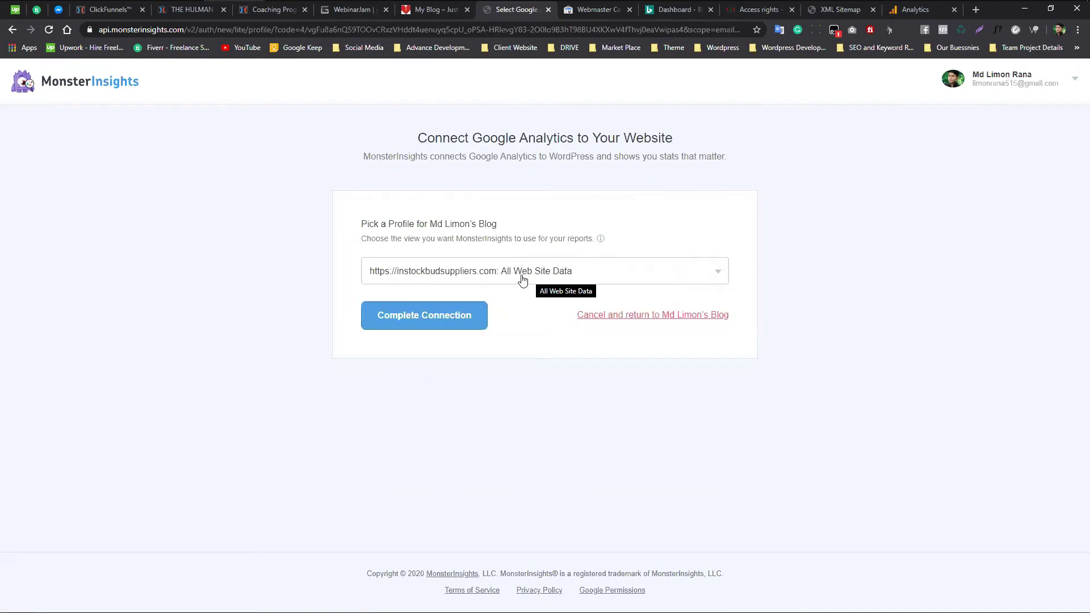
{"action": "left_click", "coordinate": [435, 325]}
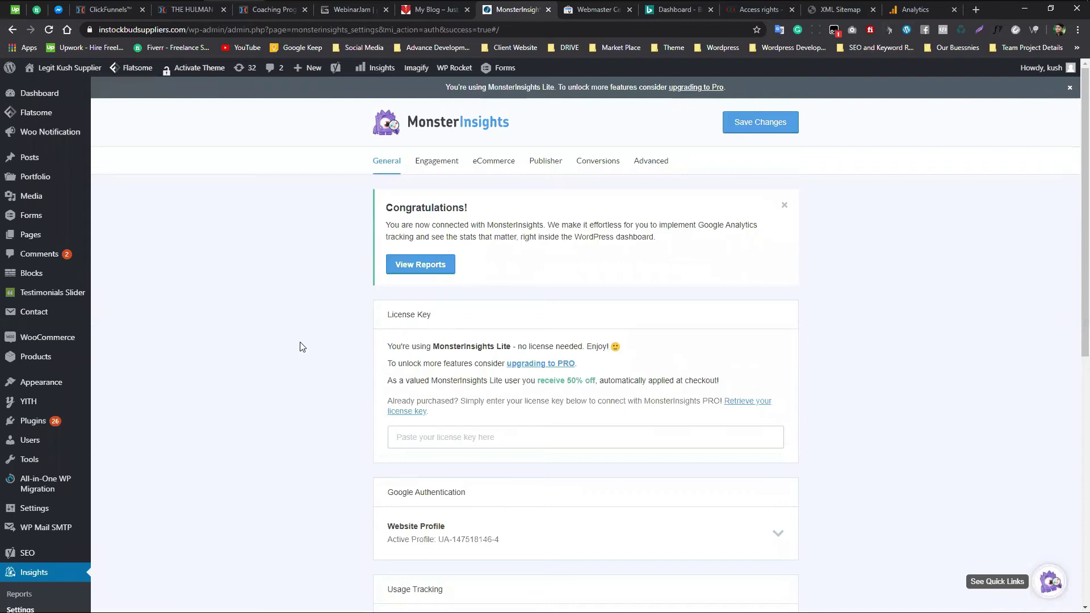
{"action": "scroll", "coordinate": [301, 347], "scroll_direction": "down", "scroll_amount": 6}
{"action": "scroll", "coordinate": [280, 396], "scroll_direction": "down", "scroll_amount": 2}
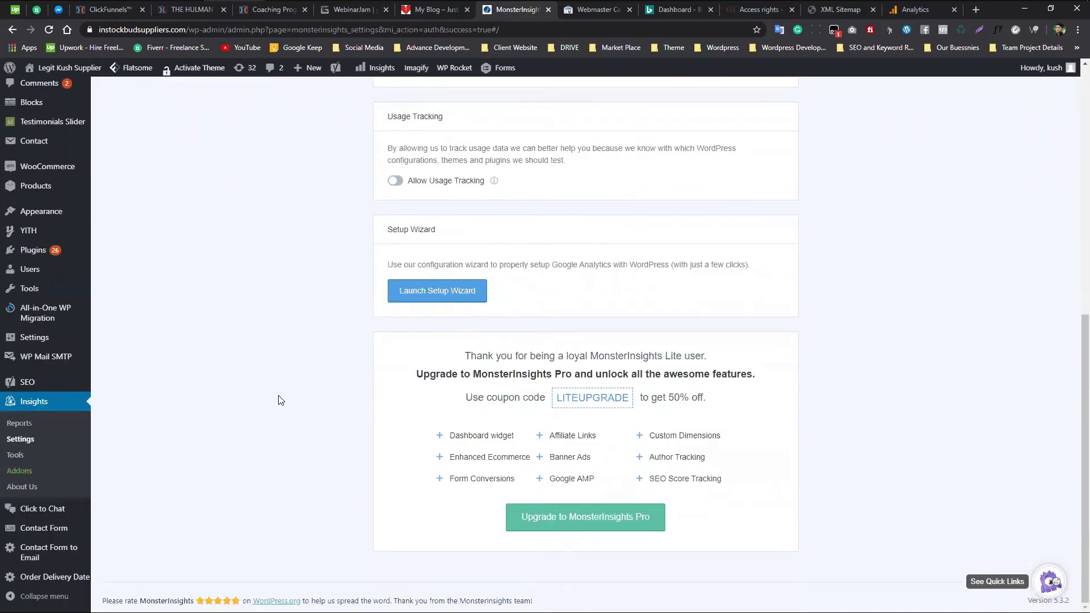
{"action": "scroll", "coordinate": [280, 398], "scroll_direction": "up", "scroll_amount": 8}
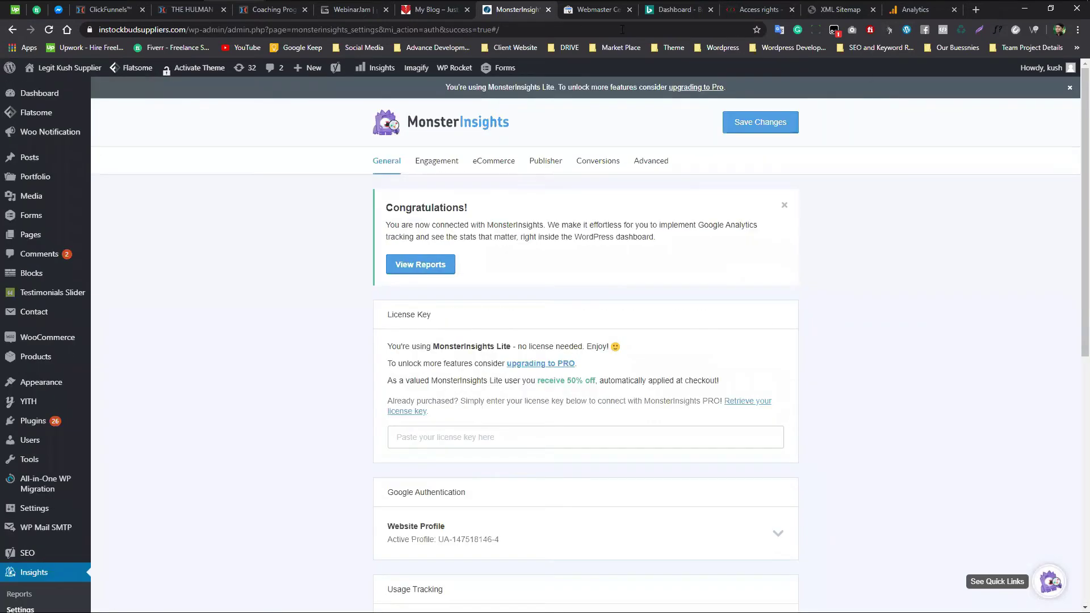
Verify ownership of instockbudsuppliers.com in Google Webmaster Central with the Google Analytics method
{"action": "left_click", "coordinate": [580, 11]}
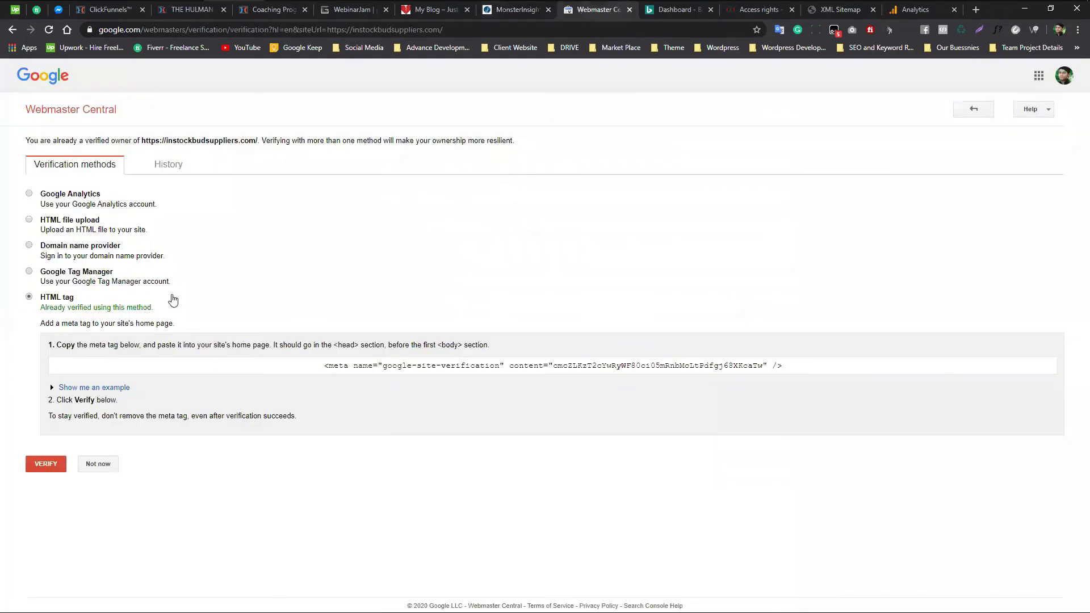
{"action": "left_click", "coordinate": [29, 194]}
{"action": "left_click", "coordinate": [38, 446]}
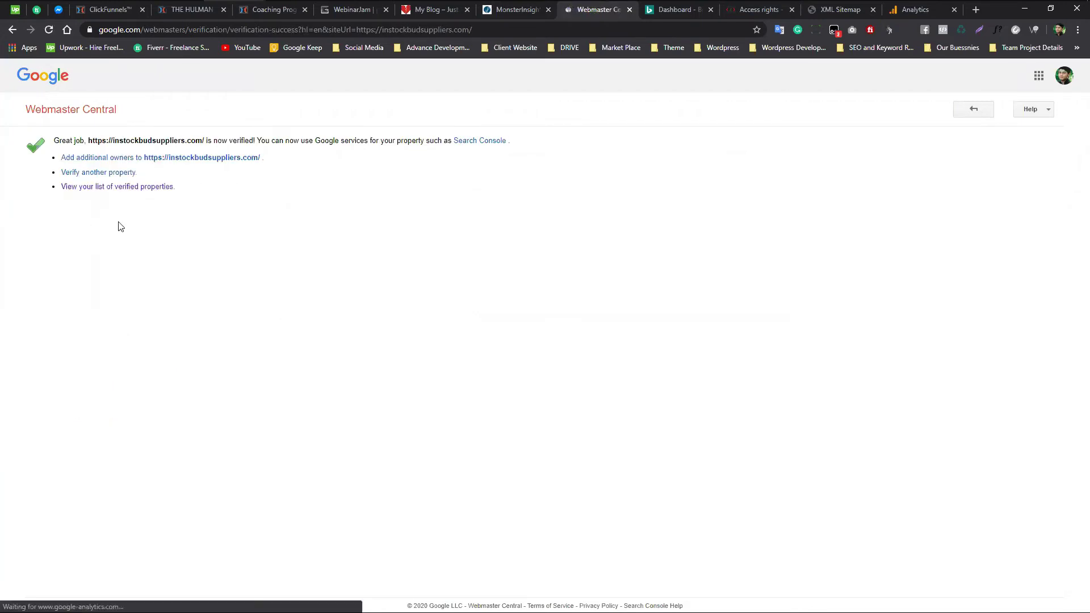
{"action": "left_click_drag", "start_coordinate": [142, 140], "coordinate": [333, 141]}
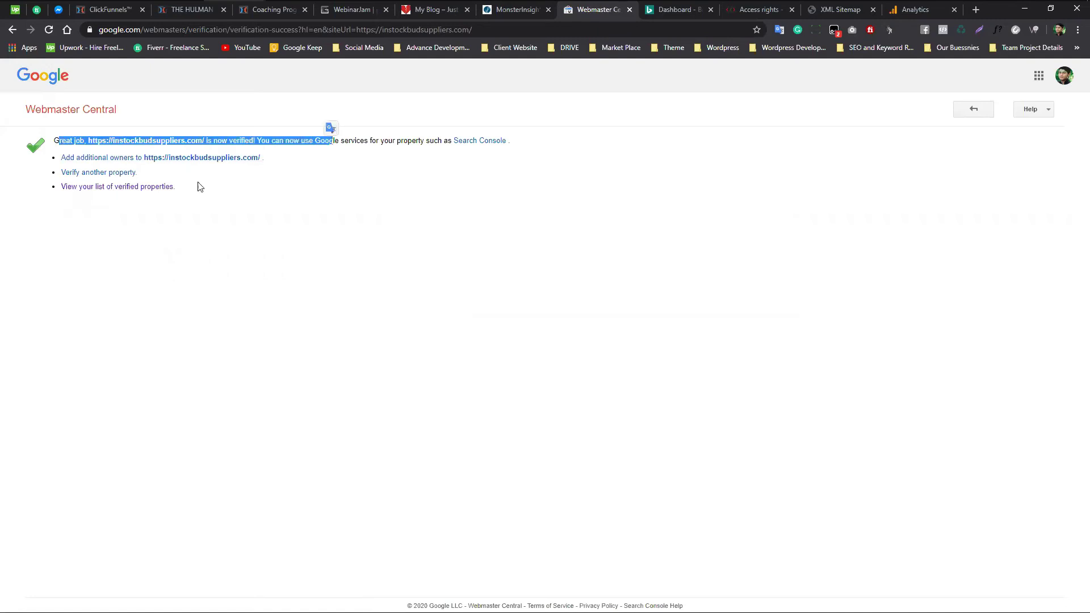
Check the verification details of instockbudsuppliers.com in the verified properties list, including its methods and verification attempts
{"action": "left_click", "coordinate": [125, 190]}
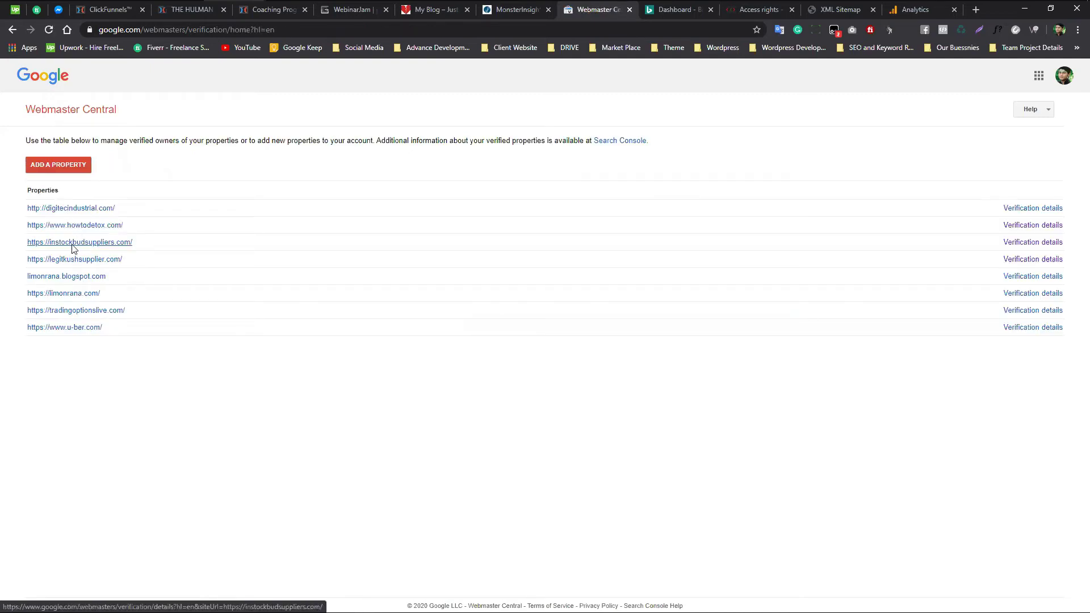
{"action": "left_click", "coordinate": [1026, 244]}
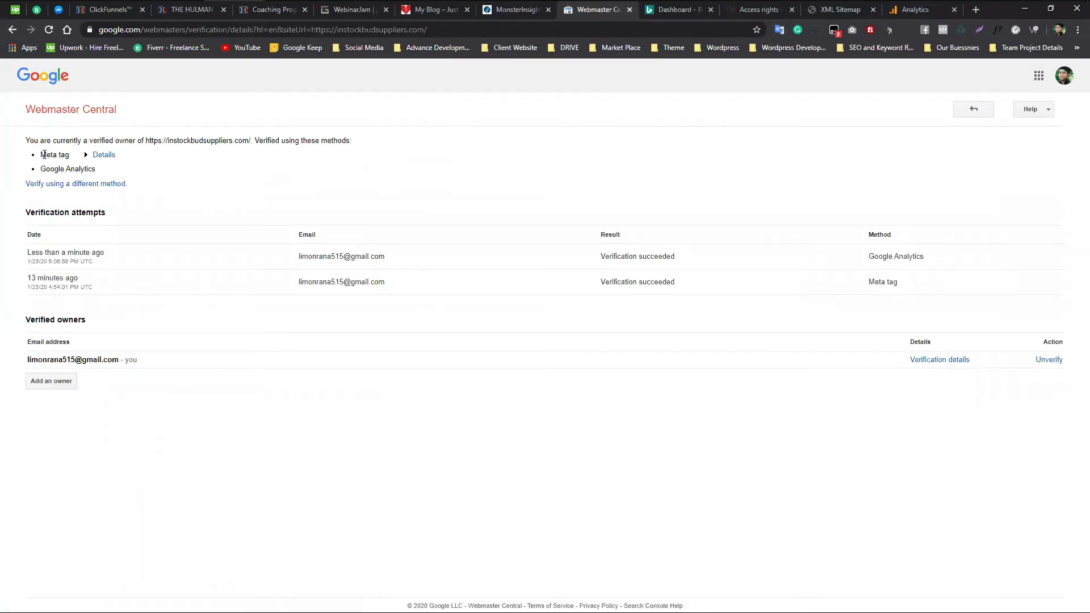
{"action": "left_click_drag", "start_coordinate": [41, 154], "coordinate": [95, 169]}
{"action": "left_click", "coordinate": [413, 244]}
{"action": "left_click_drag", "start_coordinate": [26, 136], "coordinate": [659, 287]}
{"action": "left_click", "coordinate": [521, 485]}
Save the MonsterInsights settings in the WordPress admin and open its Overview Report
{"action": "left_click", "coordinate": [507, 14]}
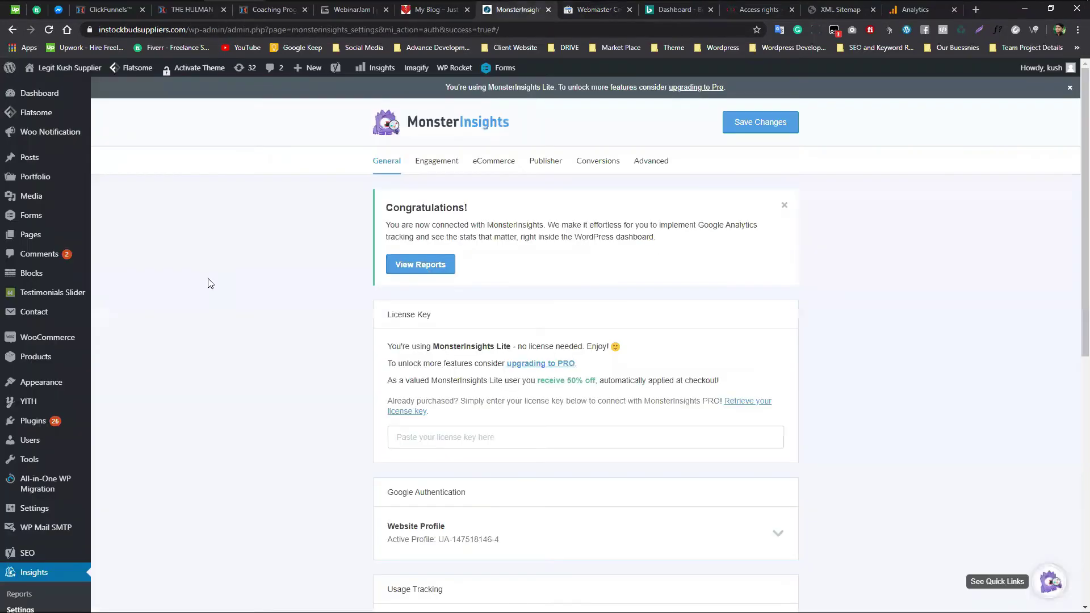
{"action": "left_click", "coordinate": [766, 126]}
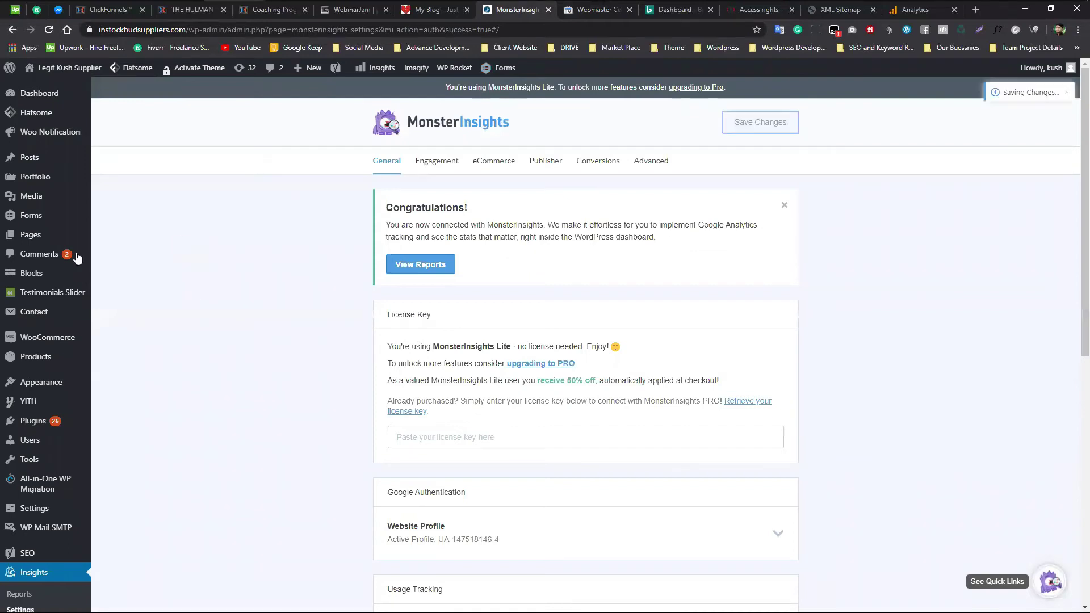
{"action": "left_click", "coordinate": [423, 265]}
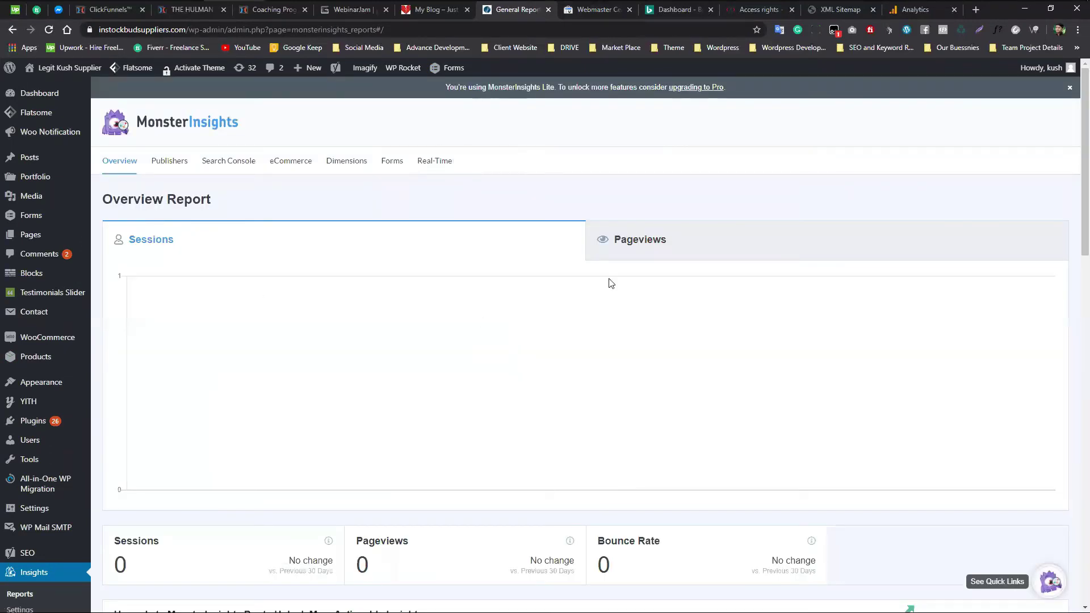
Examine the MonsterInsights Overview Report: the Sessions and Pageviews charts, the Bounce Rate summary and the New vs. Returning Visitors chart
{"action": "left_click", "coordinate": [648, 250]}
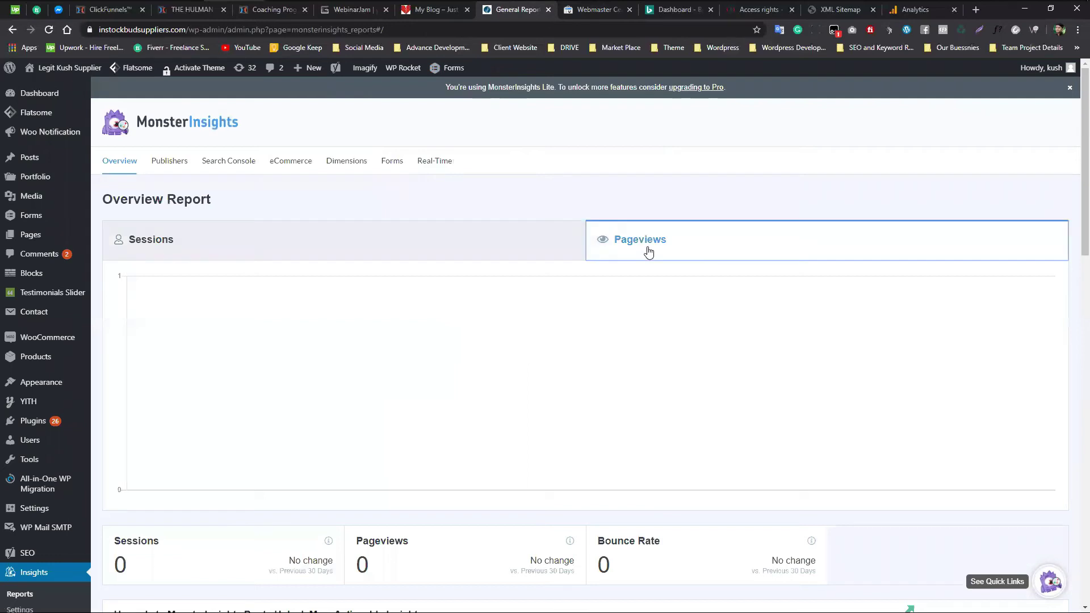
{"action": "left_click", "coordinate": [305, 258]}
{"action": "scroll", "coordinate": [335, 352], "scroll_direction": "down", "scroll_amount": 3}
{"action": "scroll", "coordinate": [328, 356], "scroll_direction": "down", "scroll_amount": 2}
{"action": "left_click_drag", "start_coordinate": [185, 223], "coordinate": [109, 214]}
{"action": "left_click", "coordinate": [290, 250]}
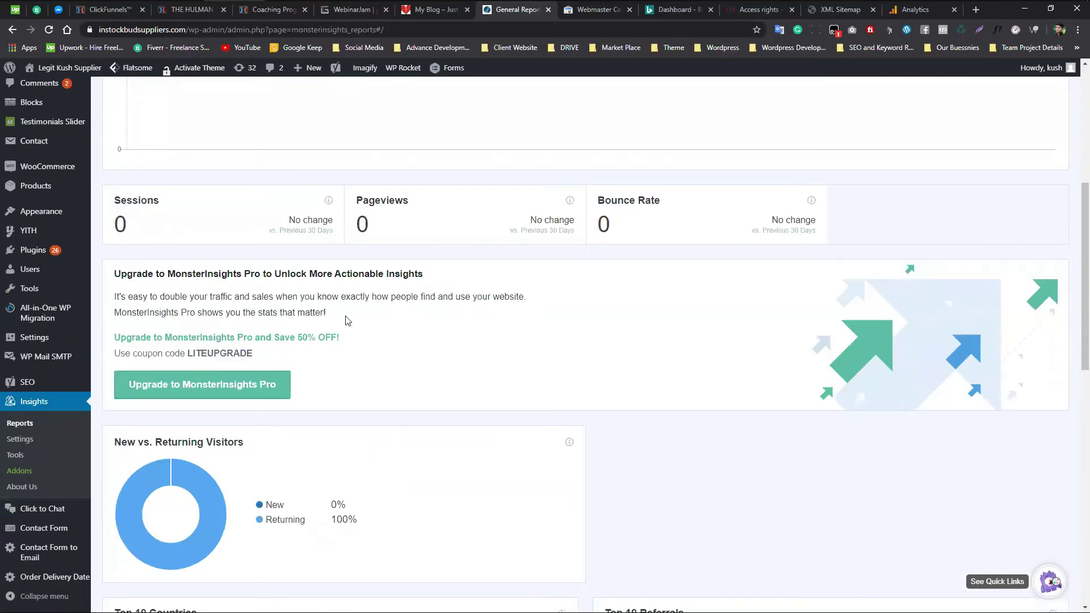
{"action": "left_click_drag", "start_coordinate": [613, 234], "coordinate": [661, 201]}
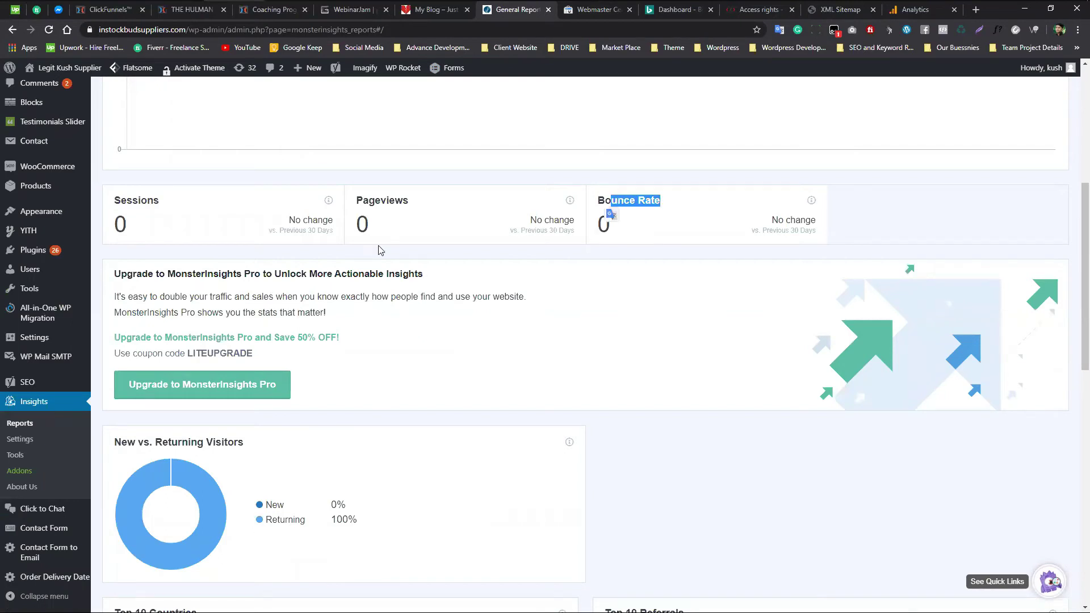
{"action": "left_click", "coordinate": [908, 518]}
{"action": "scroll", "coordinate": [22, 150], "scroll_direction": "up", "scroll_amount": 6}
Open the WordPress dashboard home, dismiss the plugin update notice and look over the MonsterInsights overview widget
{"action": "left_click", "coordinate": [35, 99]}
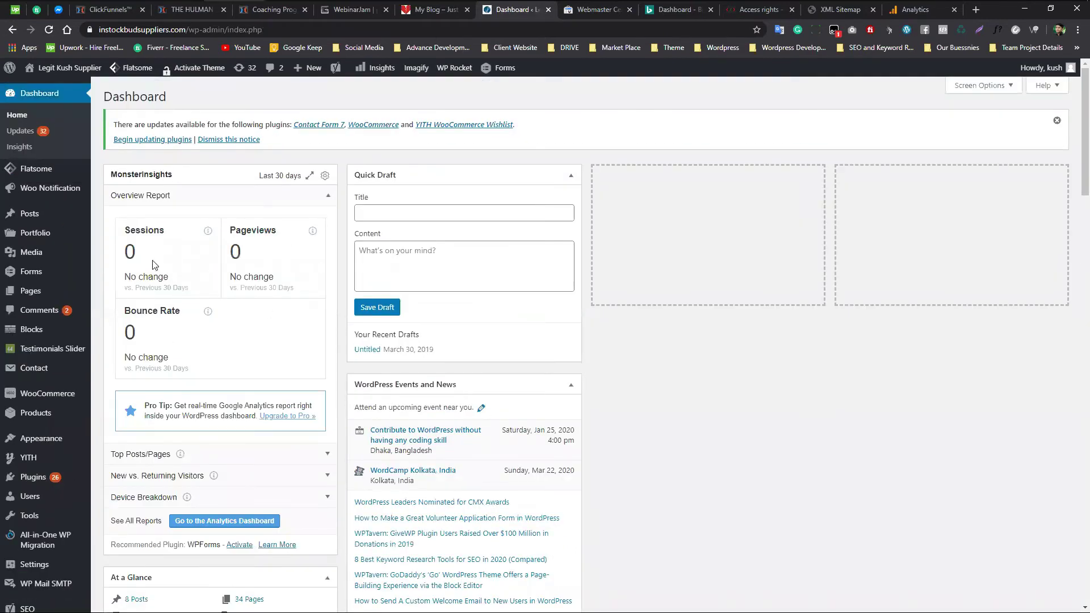
{"action": "left_click", "coordinate": [1057, 121]}
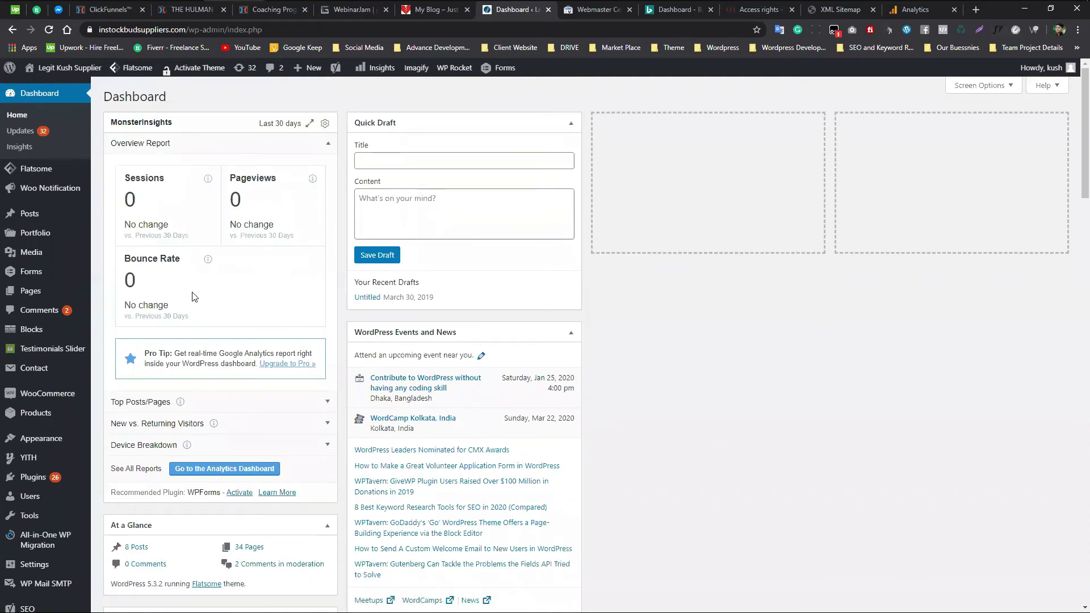
{"action": "scroll", "coordinate": [303, 373], "scroll_direction": "down", "scroll_amount": 3}
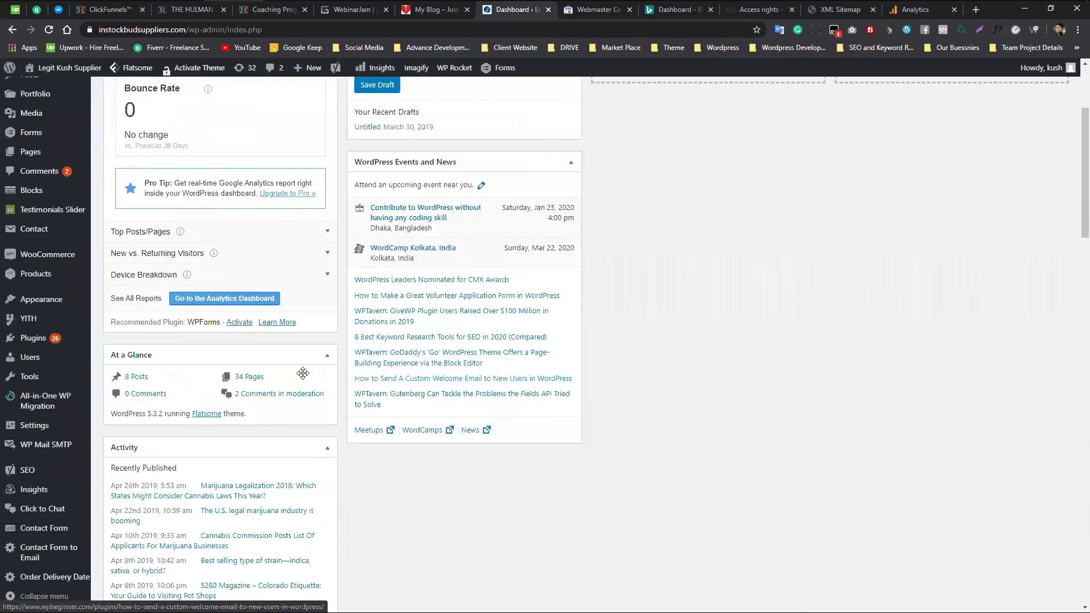
{"action": "scroll", "coordinate": [302, 373], "scroll_direction": "up", "scroll_amount": 3}
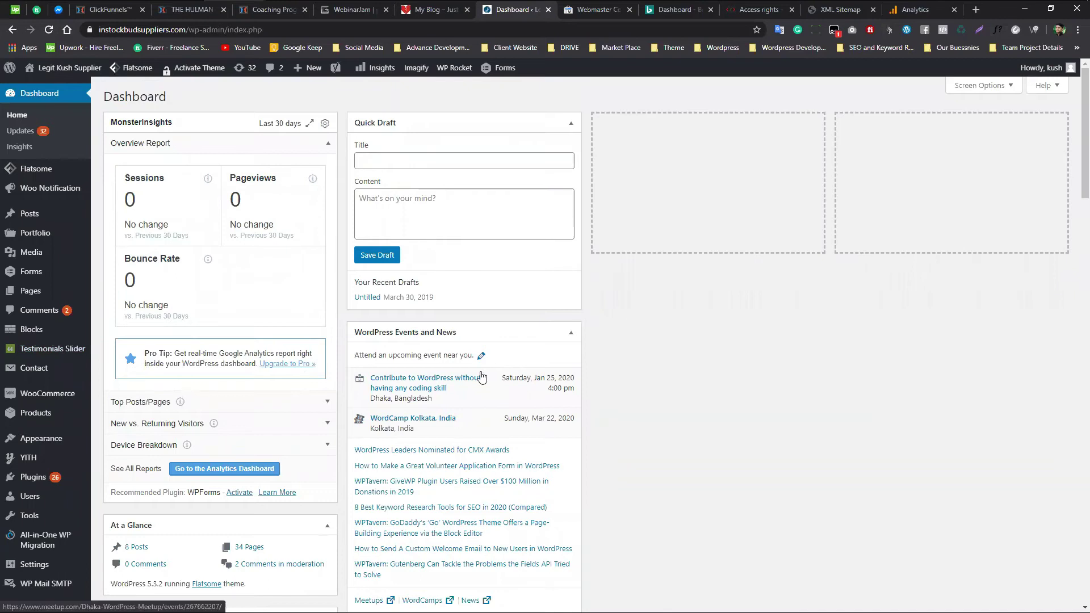
Open the list of all pages in the WordPress admin and look through it
{"action": "mouse_move", "coordinate": [36, 299]}
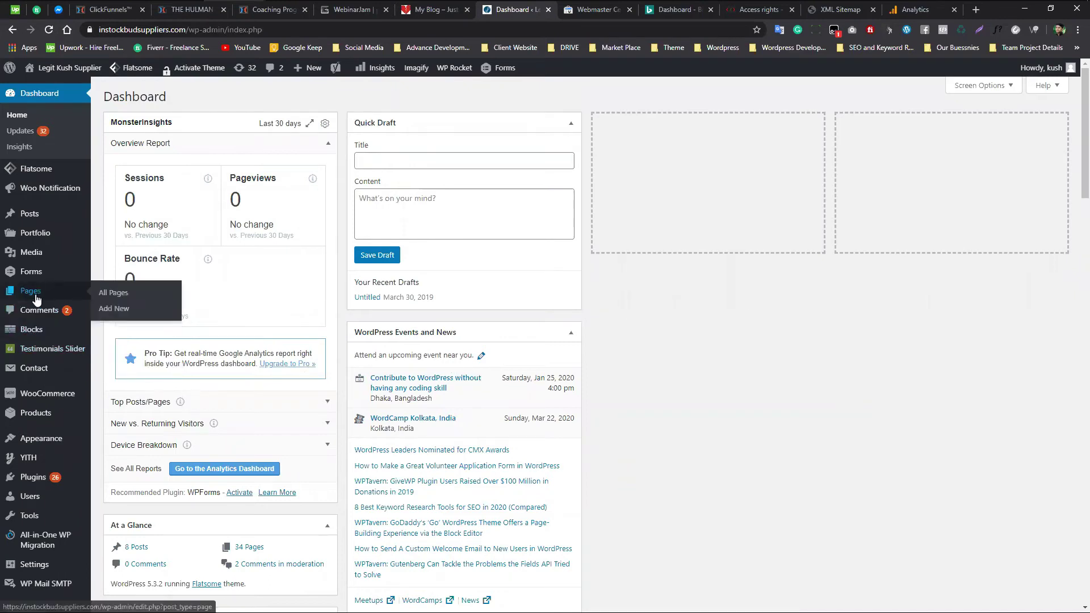
{"action": "left_click", "coordinate": [107, 295]}
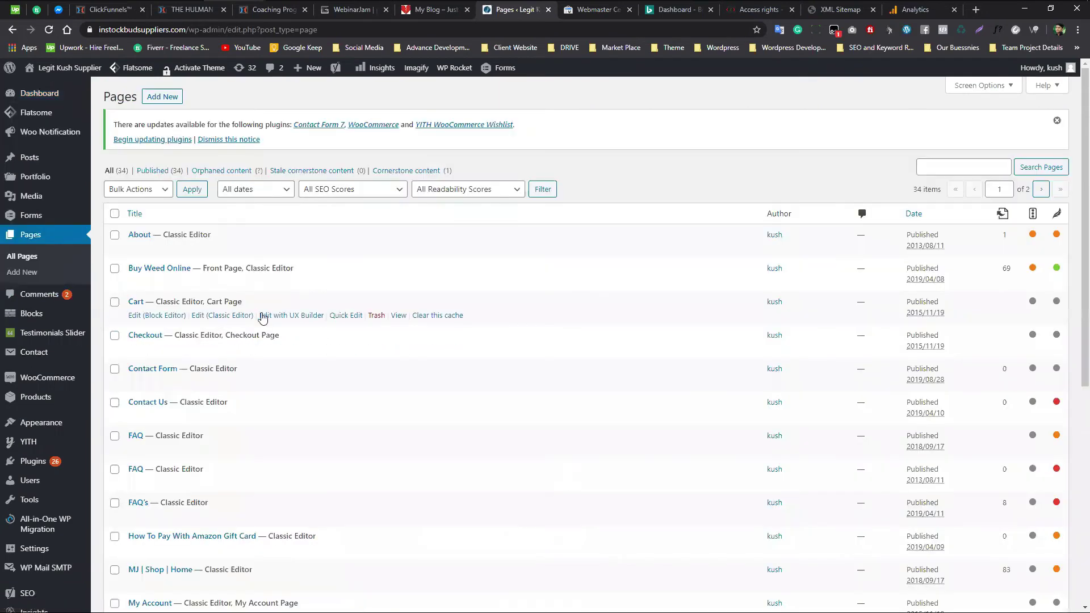
{"action": "scroll", "coordinate": [262, 317], "scroll_direction": "down", "scroll_amount": 4}
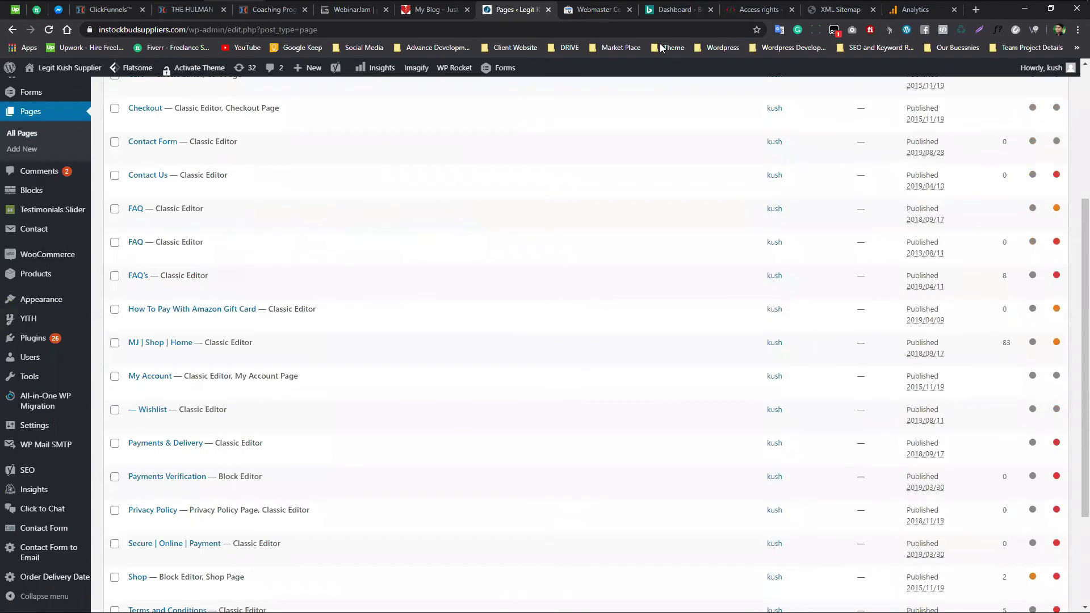
{"action": "left_click", "coordinate": [599, 10]}
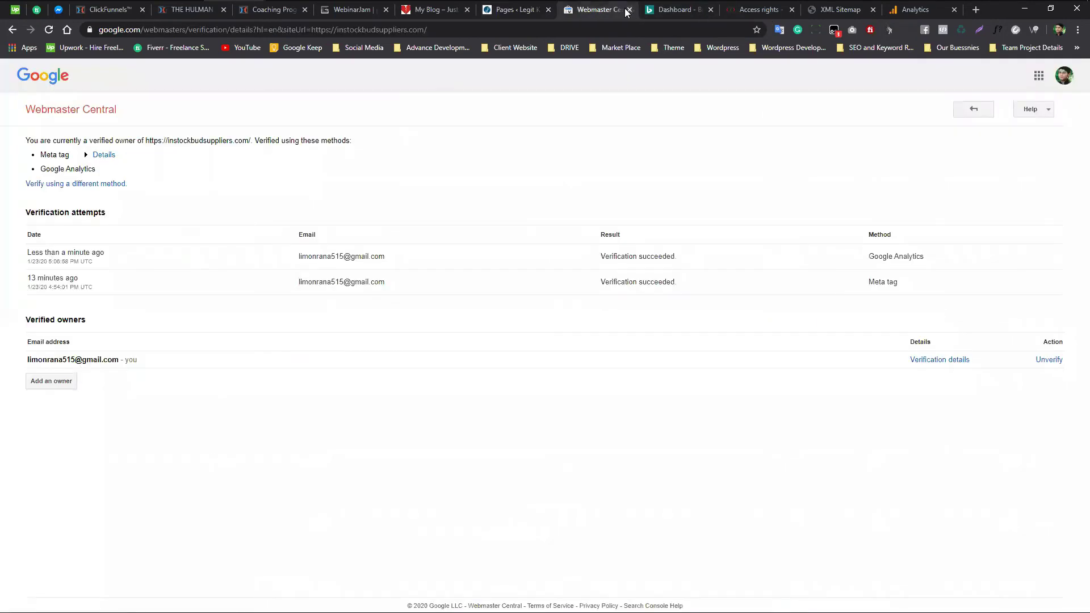
{"action": "left_click", "coordinate": [628, 9]}
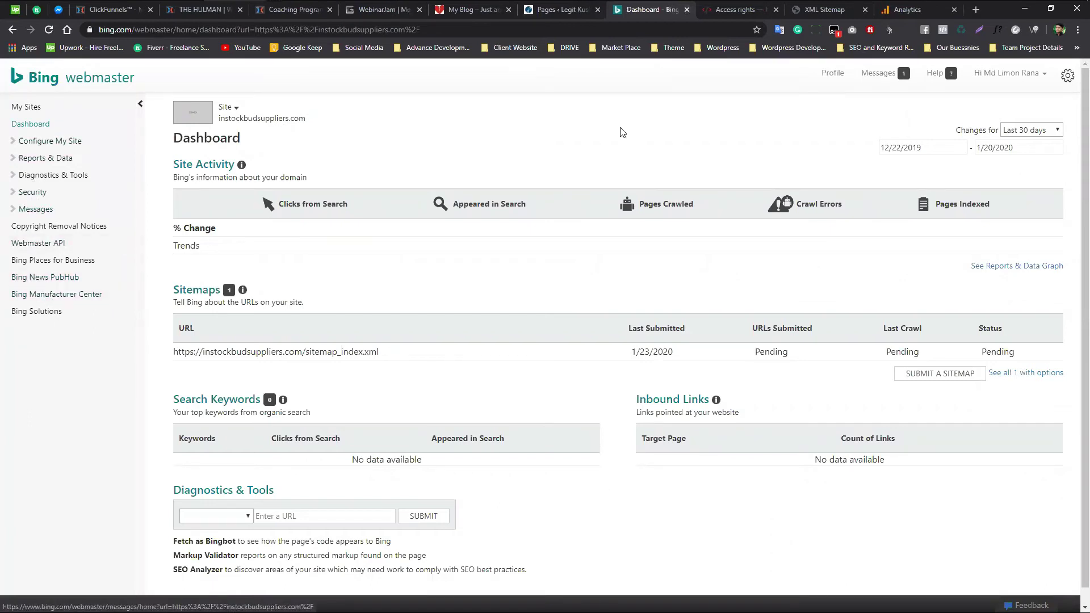
{"action": "left_click", "coordinate": [733, 9]}
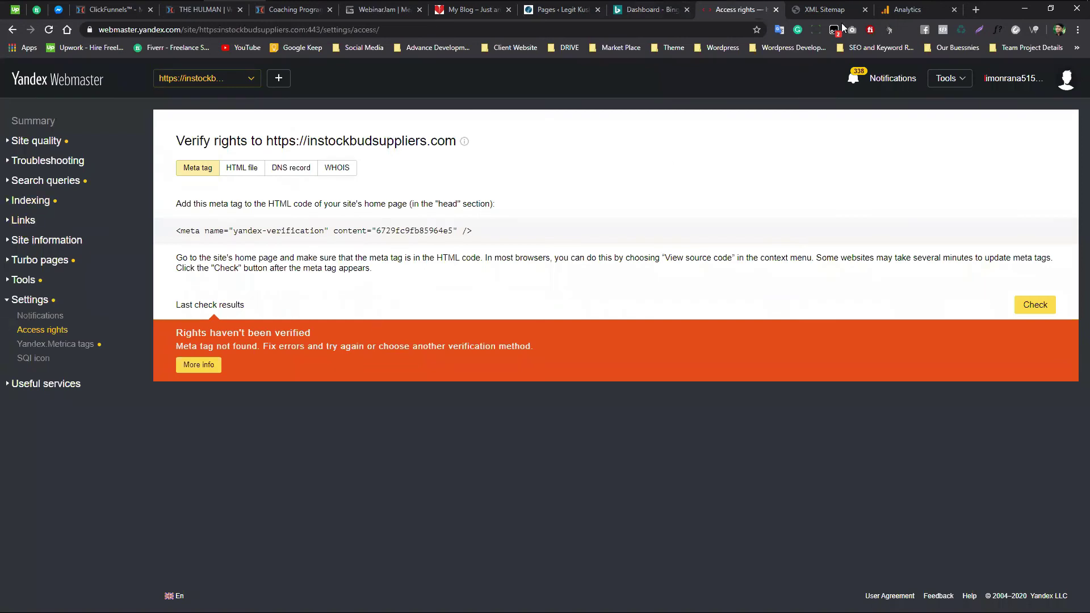
{"action": "left_click", "coordinate": [1039, 305]}
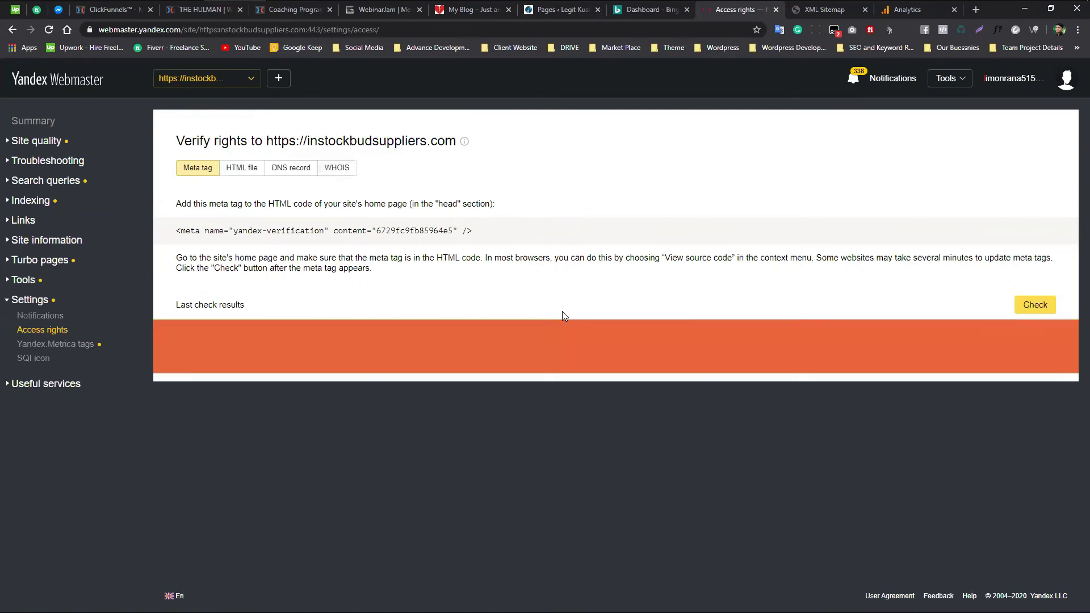
{"action": "left_click", "coordinate": [775, 9]}
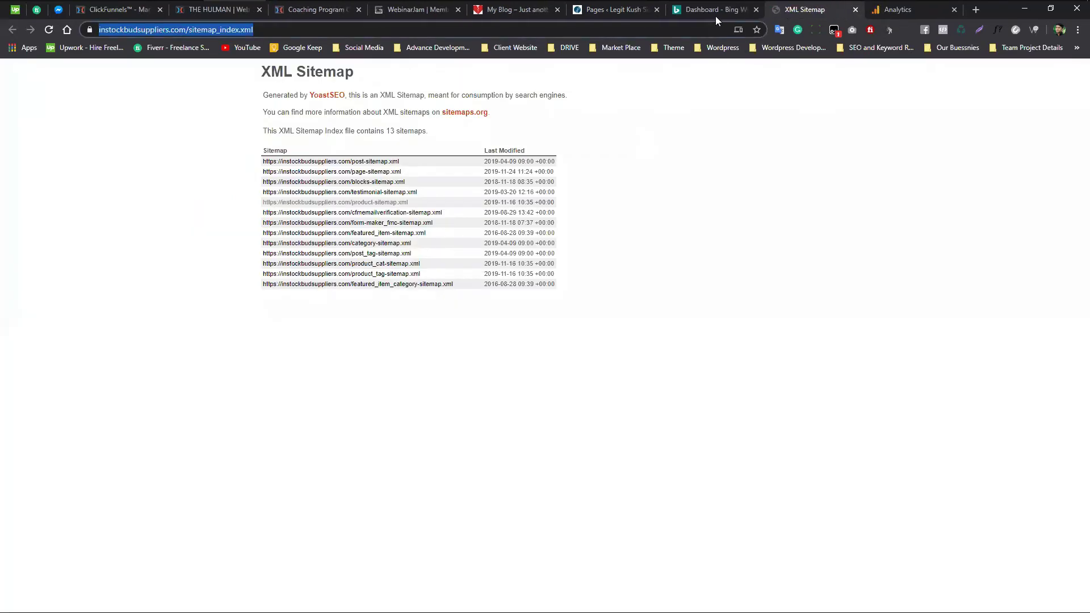
Review the Bing Webmaster dashboard of instockbudsuppliers.com, including its site activity and sitemaps, and close the page
{"action": "key", "text": "ctrl+shift+Tab"}
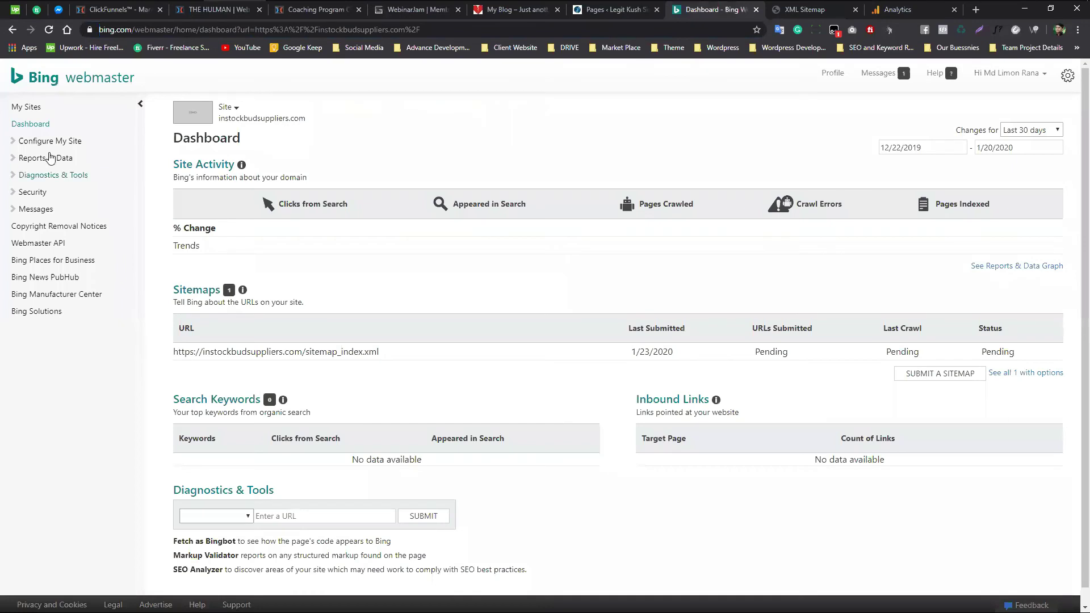
{"action": "left_click", "coordinate": [236, 113]}
{"action": "left_click", "coordinate": [489, 131]}
{"action": "scroll", "coordinate": [495, 321], "scroll_direction": "down", "scroll_amount": 1}
{"action": "scroll", "coordinate": [496, 321], "scroll_direction": "down", "scroll_amount": 1}
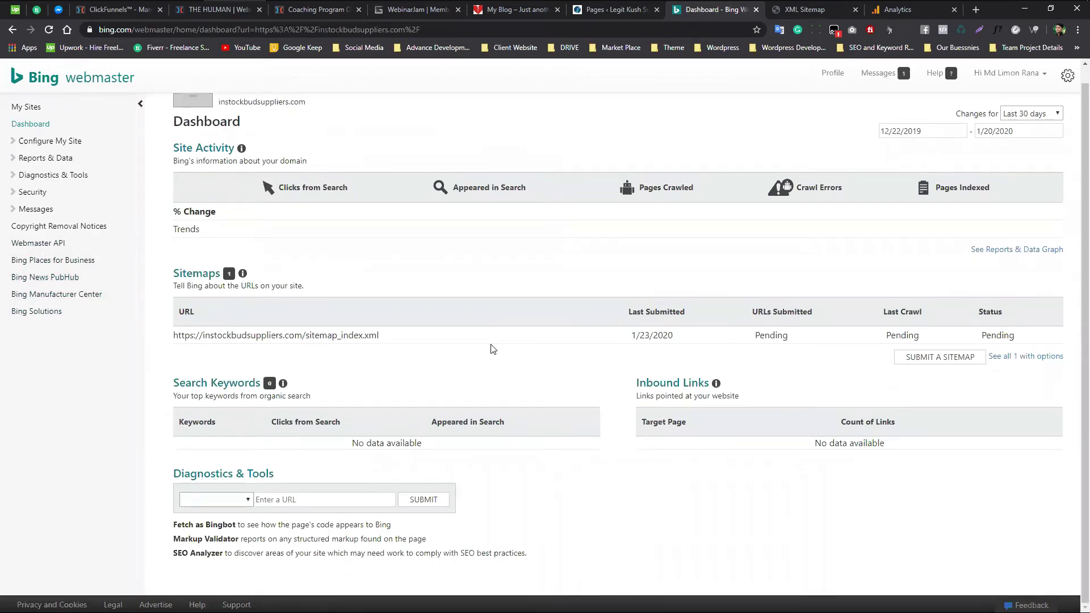
{"action": "scroll", "coordinate": [492, 349], "scroll_direction": "up", "scroll_amount": 1}
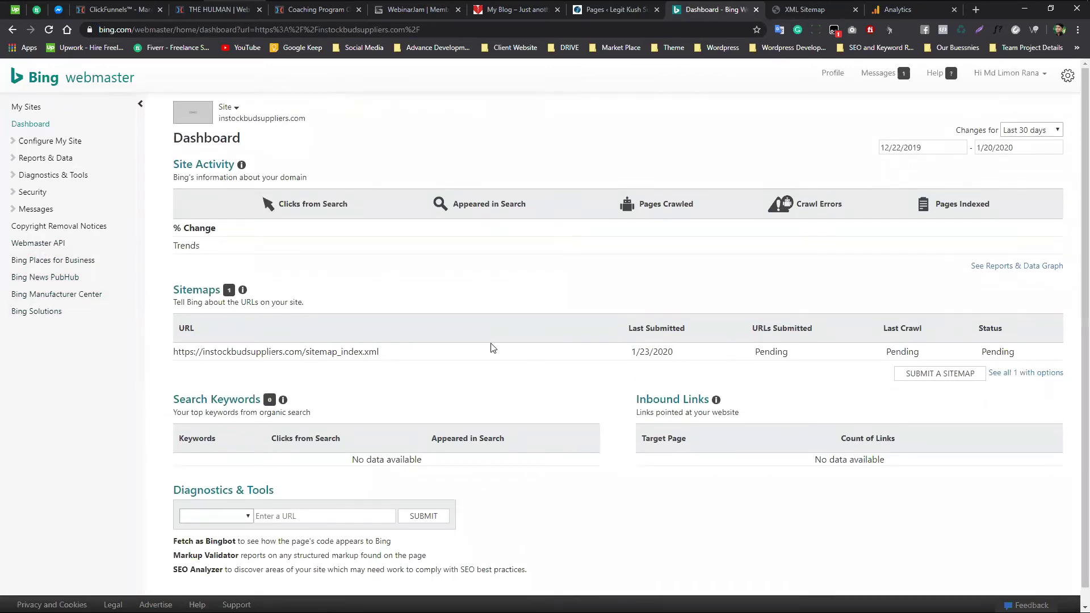
{"action": "left_click", "coordinate": [756, 10]}
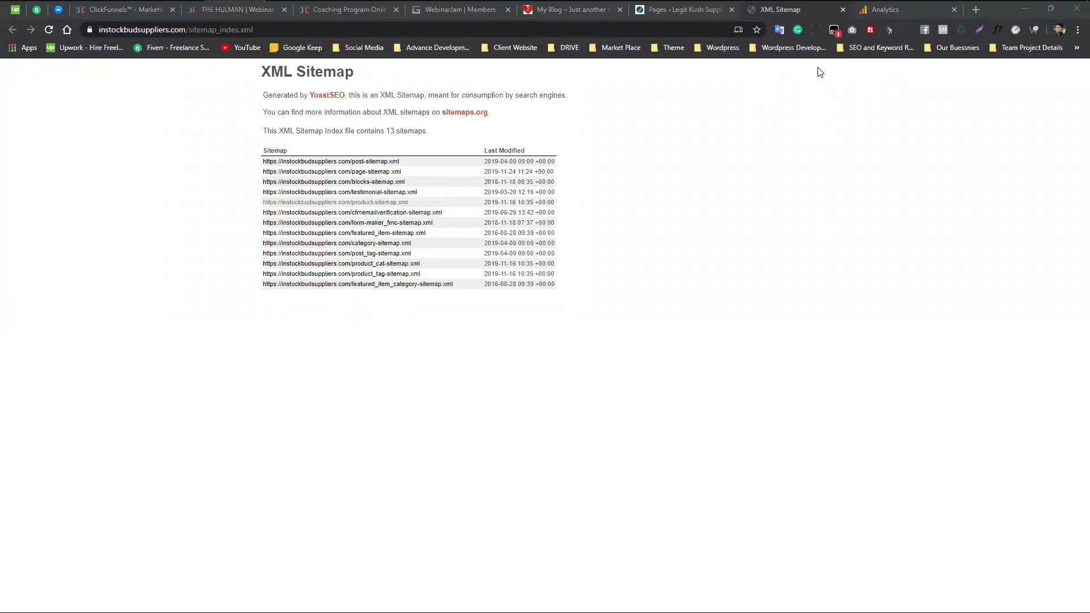
Close the XML sitemap page, view the Google Analytics home report for All Web Site Data and close Analytics
{"action": "left_click", "coordinate": [843, 10]}
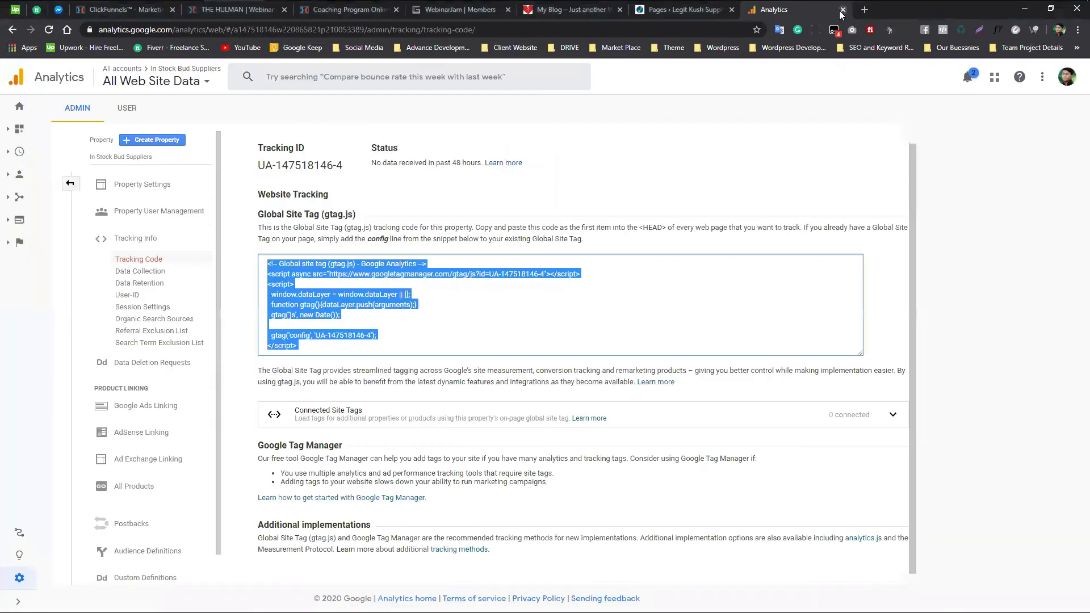
{"action": "left_click", "coordinate": [698, 150]}
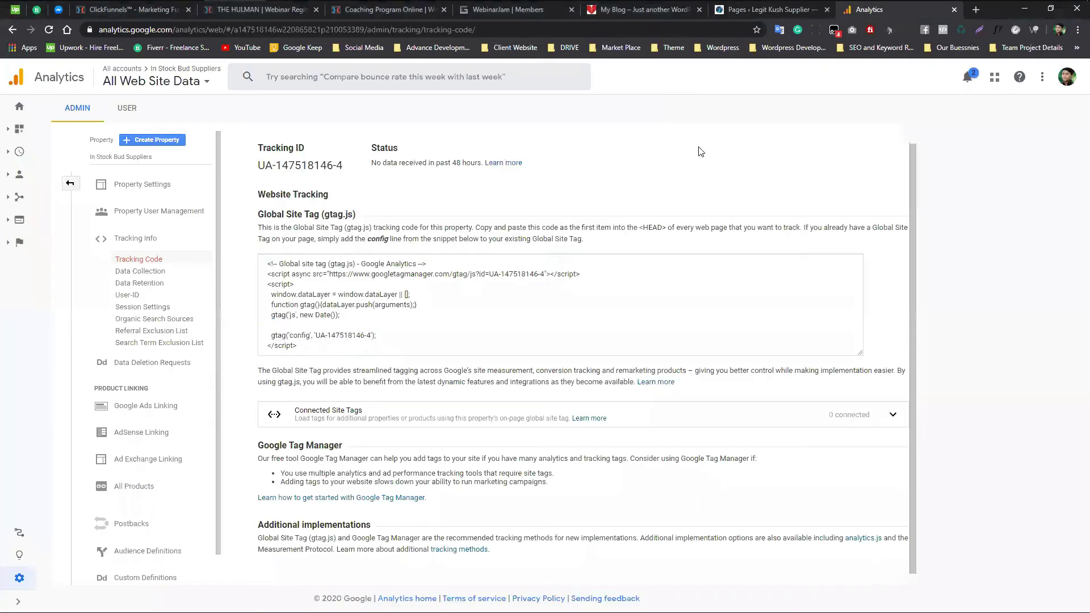
{"action": "left_click", "coordinate": [26, 111]}
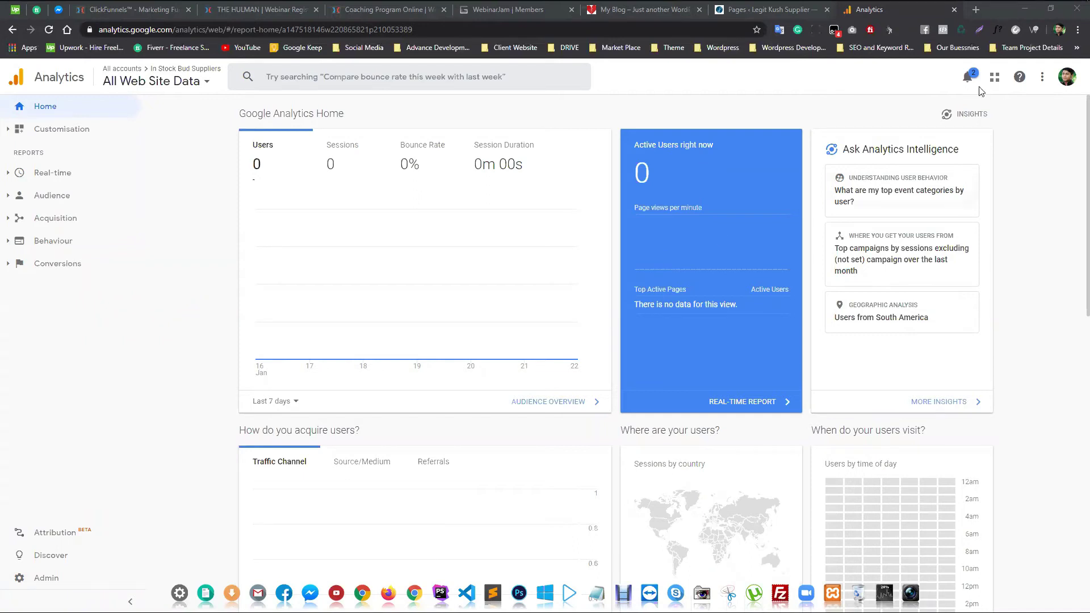
{"action": "left_click", "coordinate": [955, 11]}
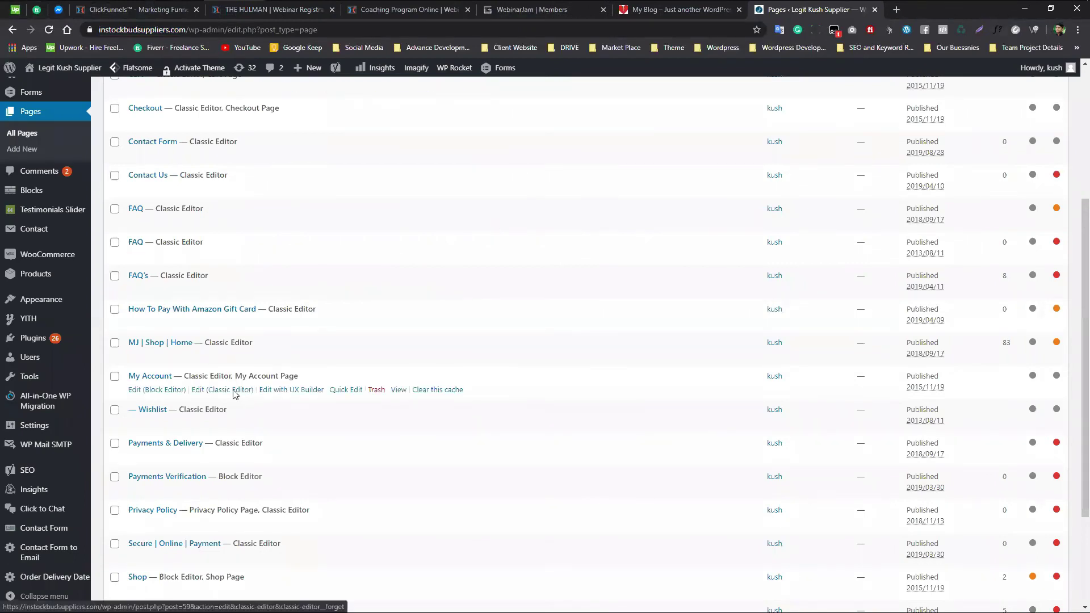
Open an empty browser tab beside the WordPress Pages list
{"action": "scroll", "coordinate": [238, 395], "scroll_direction": "up", "scroll_amount": 4}
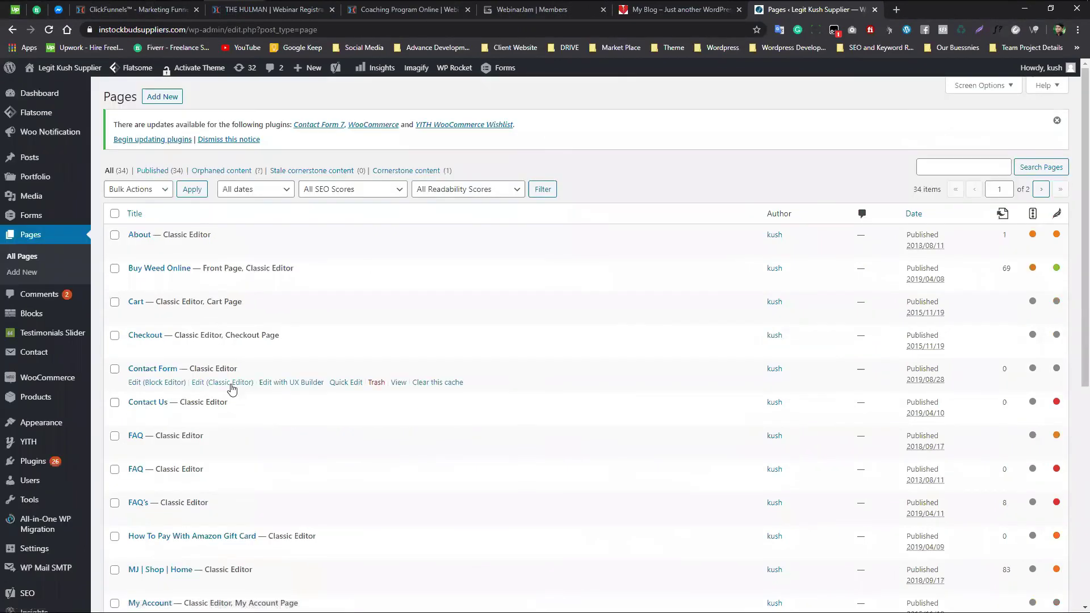
{"action": "left_click", "coordinate": [896, 9]}
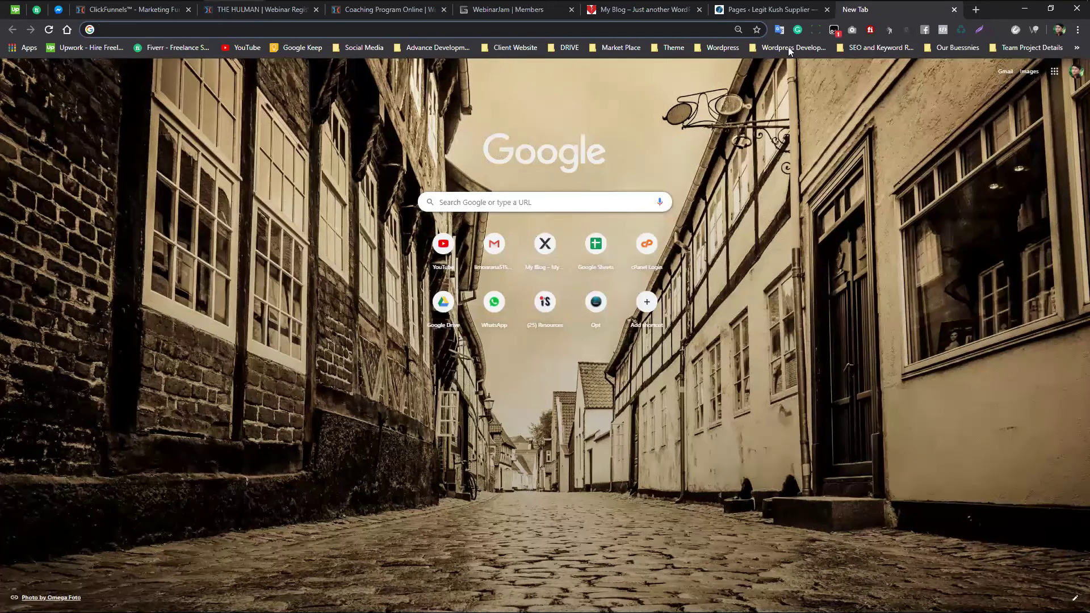
{"action": "left_click", "coordinate": [796, 10]}
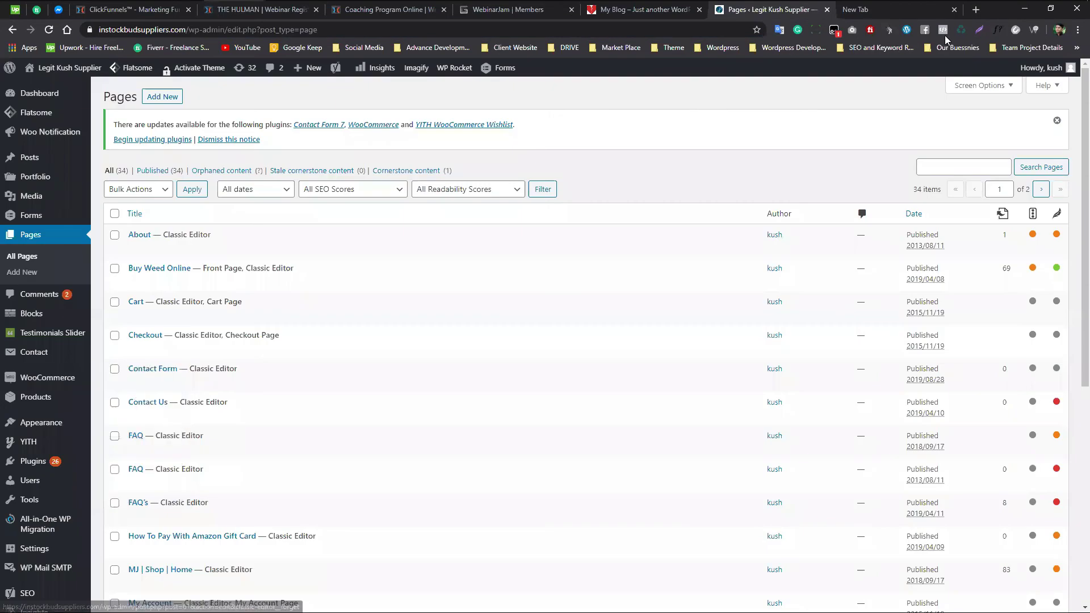
{"action": "left_click", "coordinate": [874, 11]}
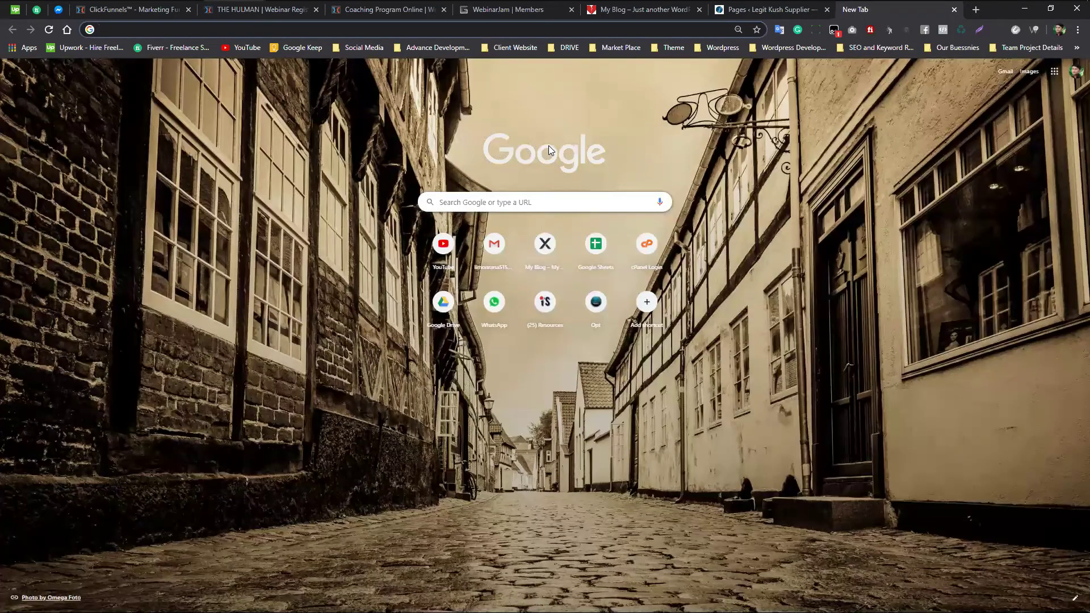
Return to the WordPress Pages list and open the About page for editing in the Classic Editor in its own tab
{"action": "left_click", "coordinate": [768, 10]}
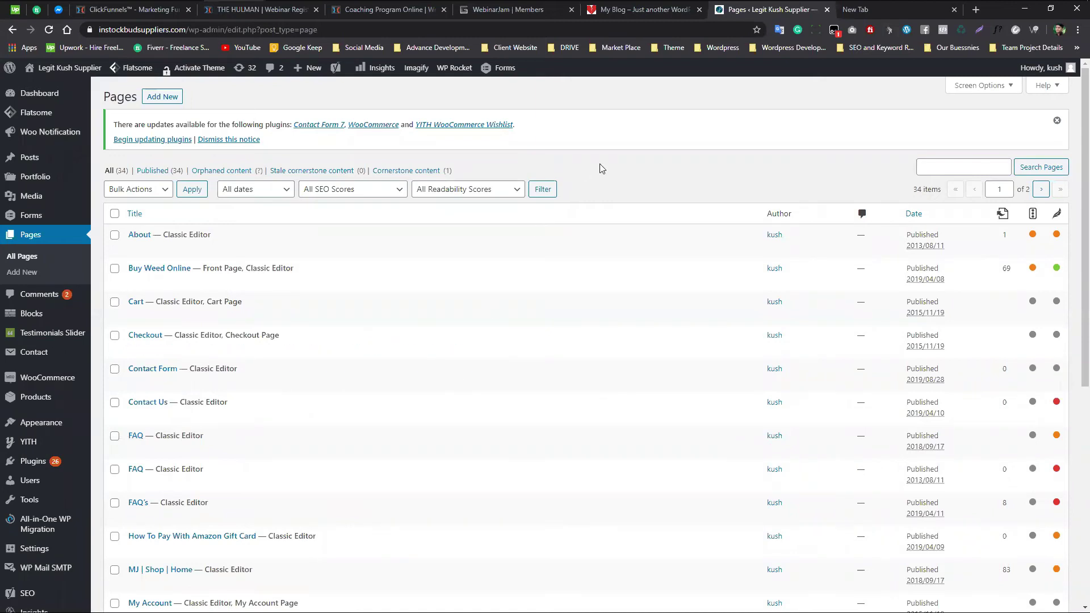
{"action": "scroll", "coordinate": [497, 353], "scroll_direction": "down", "scroll_amount": 4}
{"action": "scroll", "coordinate": [497, 354], "scroll_direction": "up", "scroll_amount": 4}
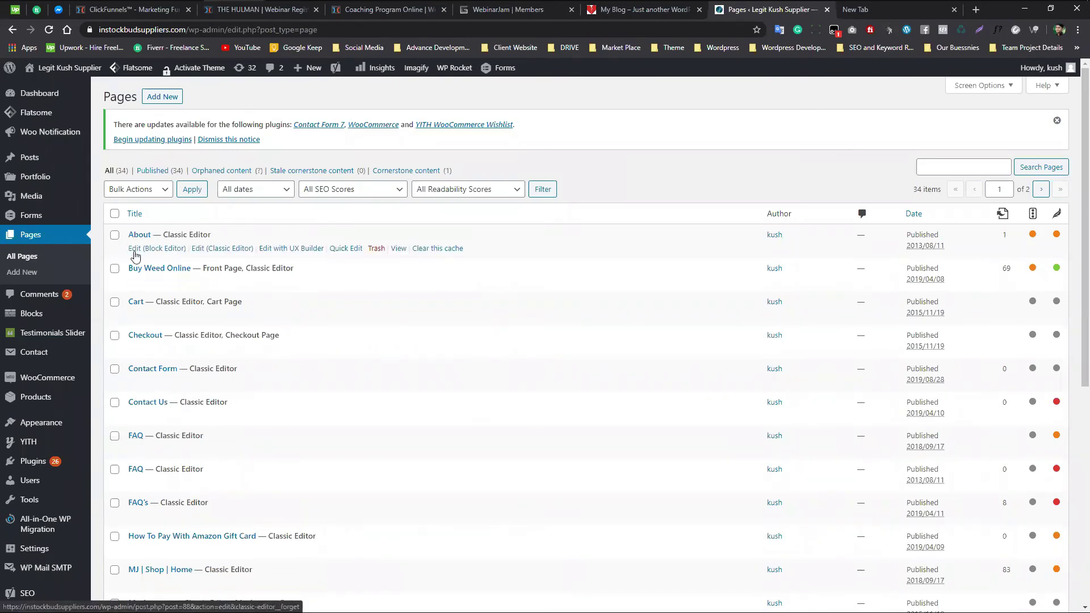
{"action": "left_click", "coordinate": [214, 250]}
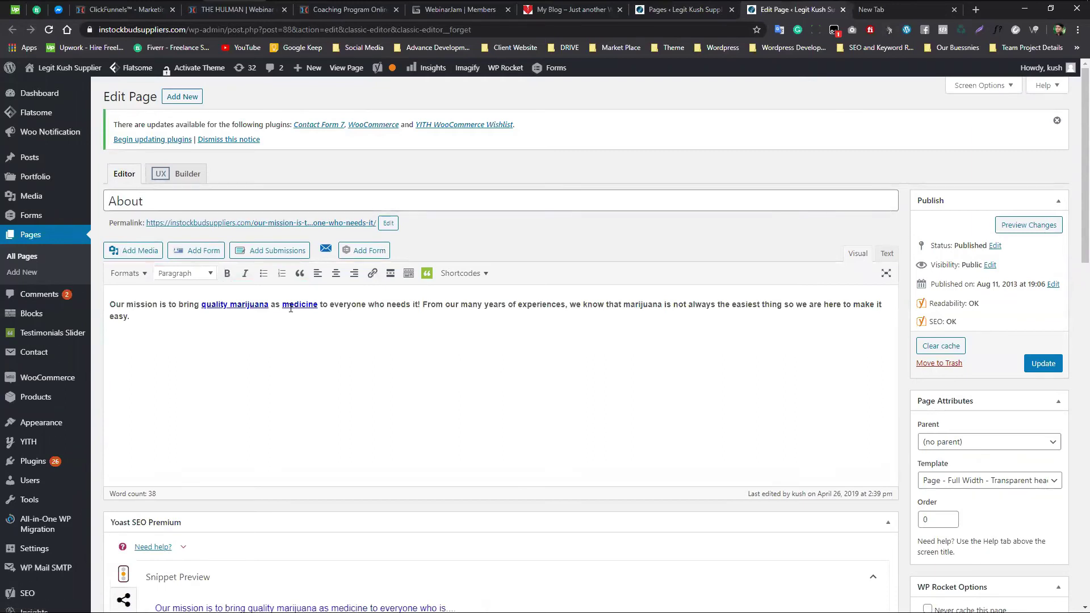
Open the About page's Yoast snippet editor and examine its SEO title, slug and meta description fields
{"action": "scroll", "coordinate": [391, 356], "scroll_direction": "down", "scroll_amount": 3}
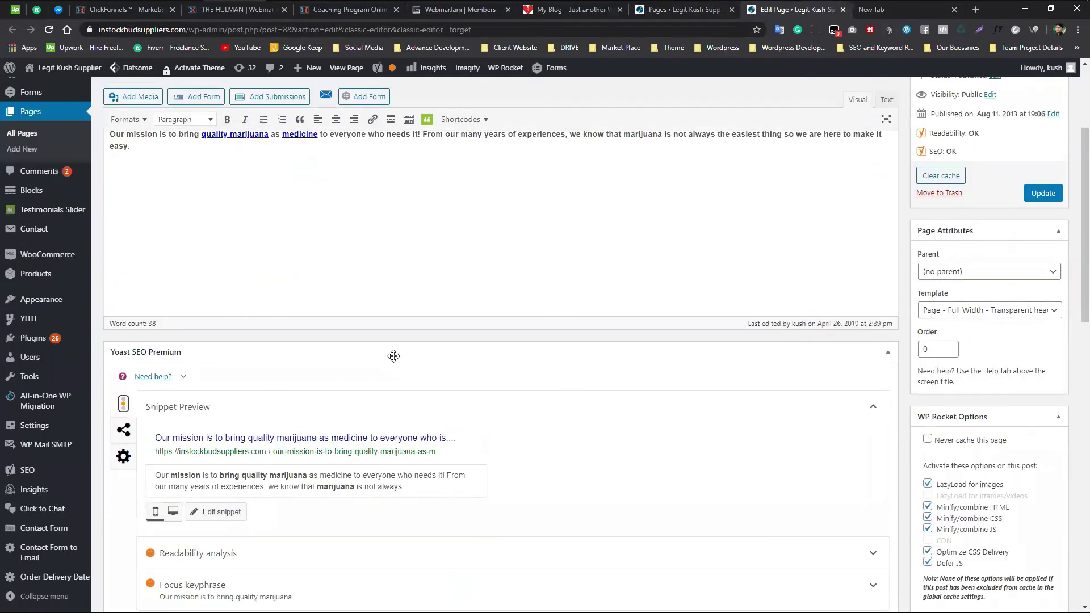
{"action": "scroll", "coordinate": [396, 361], "scroll_direction": "down", "scroll_amount": 3}
{"action": "scroll", "coordinate": [392, 361], "scroll_direction": "down", "scroll_amount": 1}
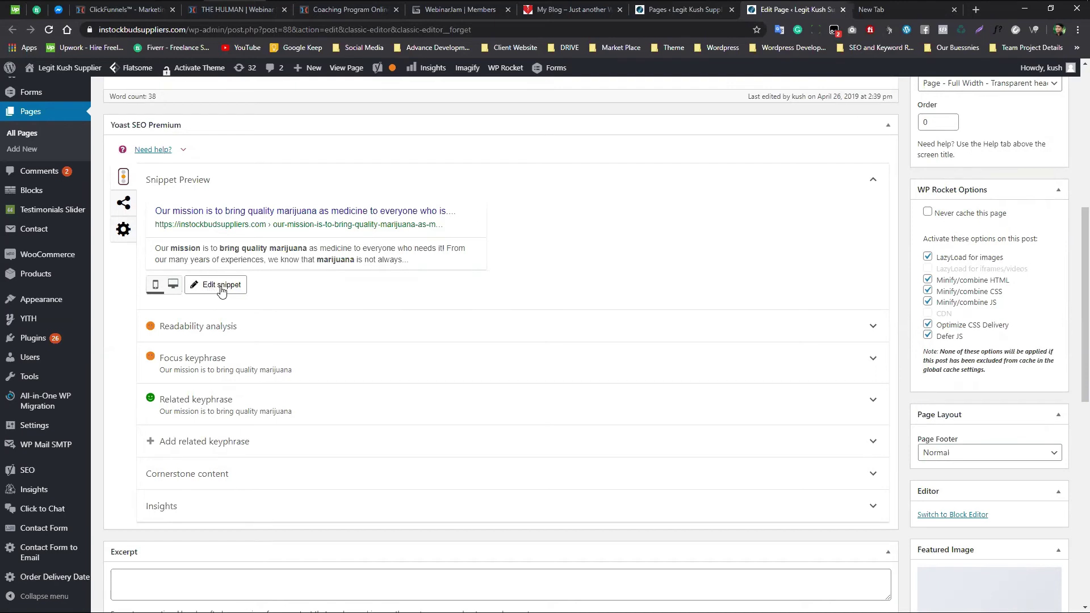
{"action": "left_click", "coordinate": [218, 288]}
{"action": "triple_click", "coordinate": [379, 341]}
{"action": "left_click", "coordinate": [319, 335]}
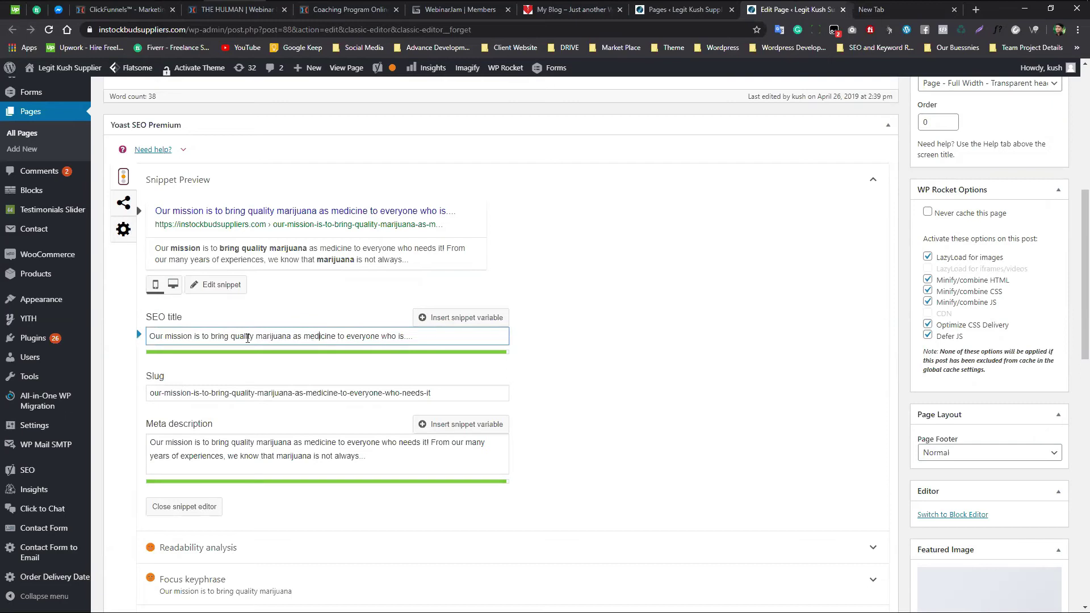
{"action": "double_click", "coordinate": [252, 395]}
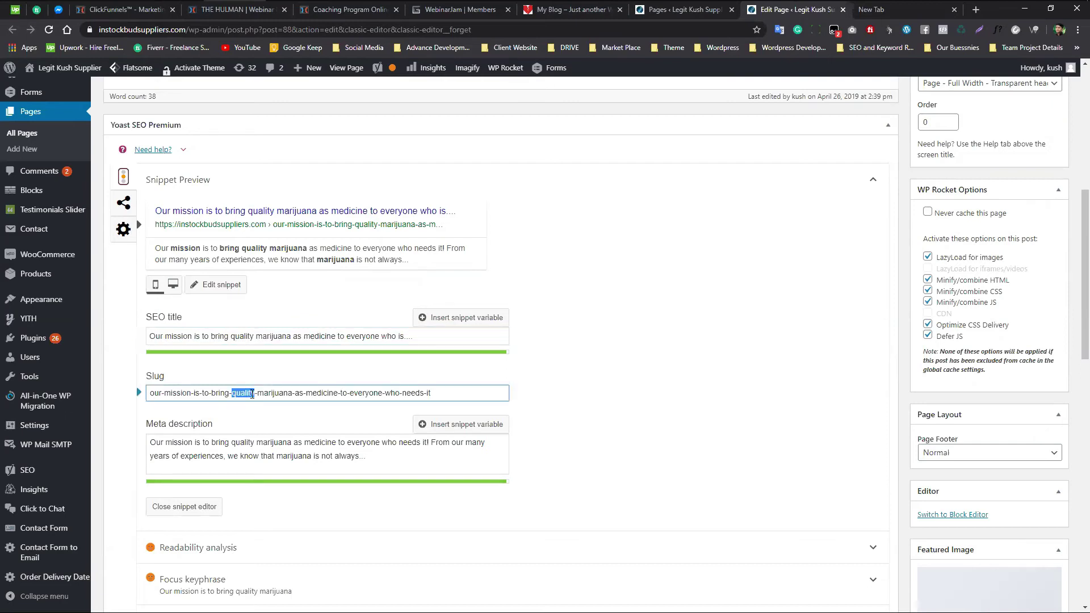
{"action": "triple_click", "coordinate": [279, 449]}
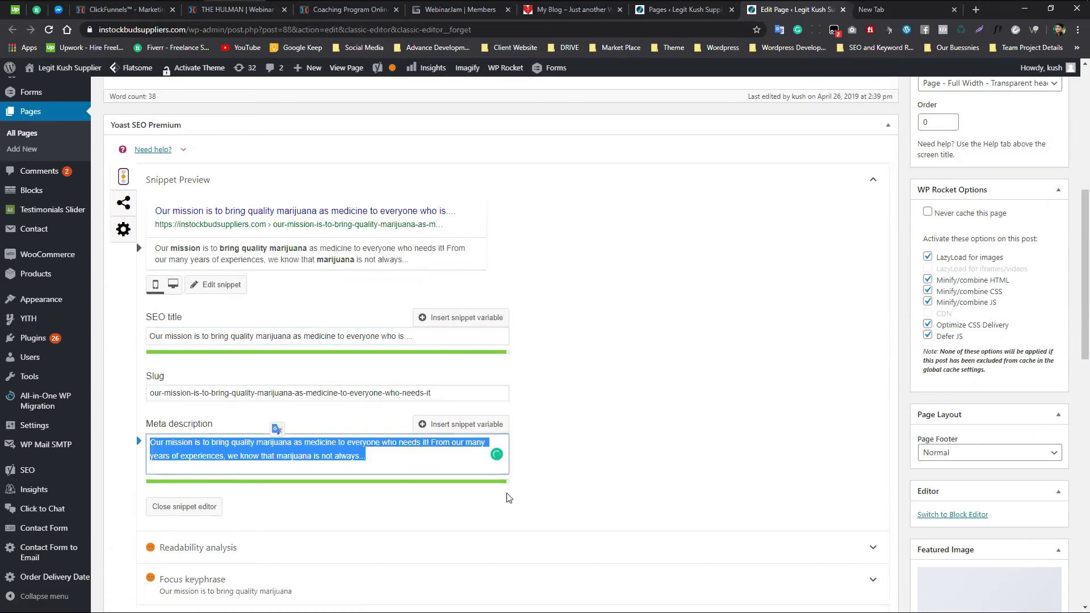
Test the SEO title's length bar by appending "cfgdfgd" and removing it, then point out the meta description and title fields
{"action": "left_click", "coordinate": [454, 335]}
{"action": "type", "text": "cfgdfgd"}
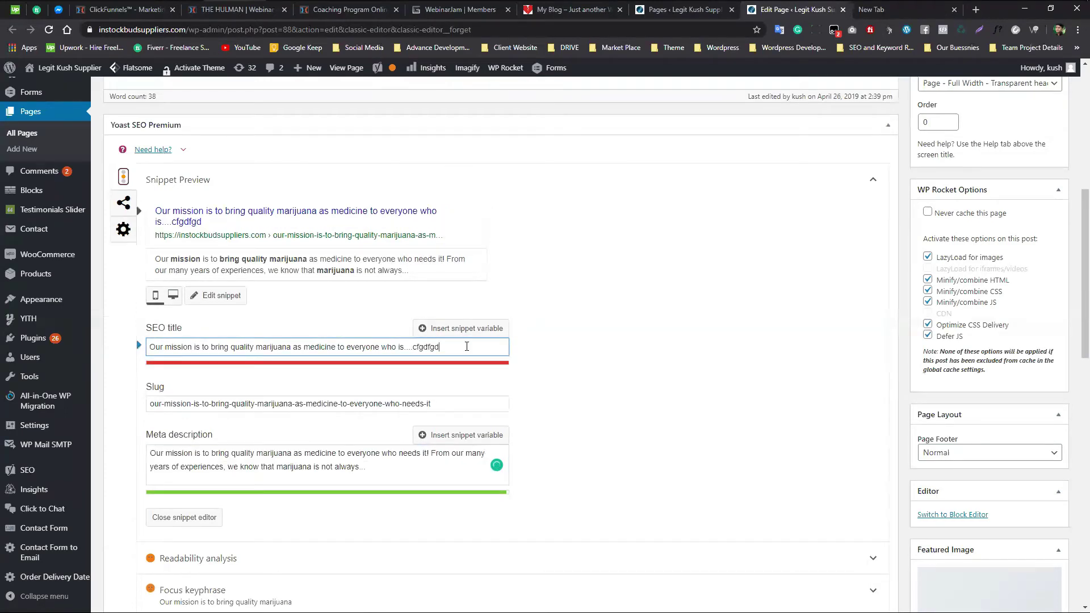
{"action": "key", "text": "BackSpace"}
{"action": "key", "text": "BackSpace"}
{"action": "key", "text": "BackSpace"}
{"action": "key", "text": "BackSpace"}
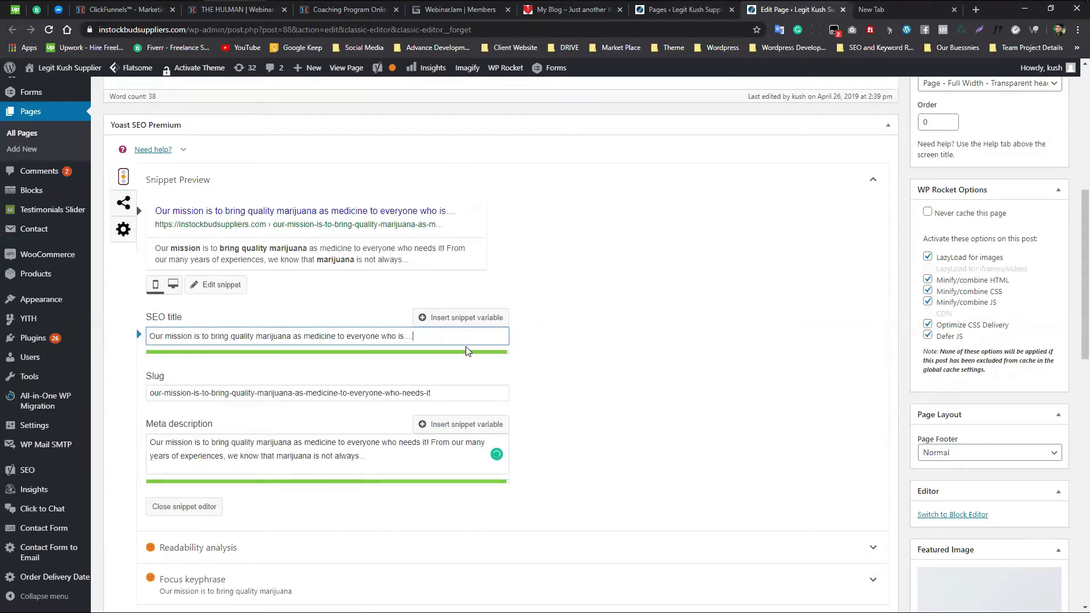
{"action": "left_click", "coordinate": [397, 458]}
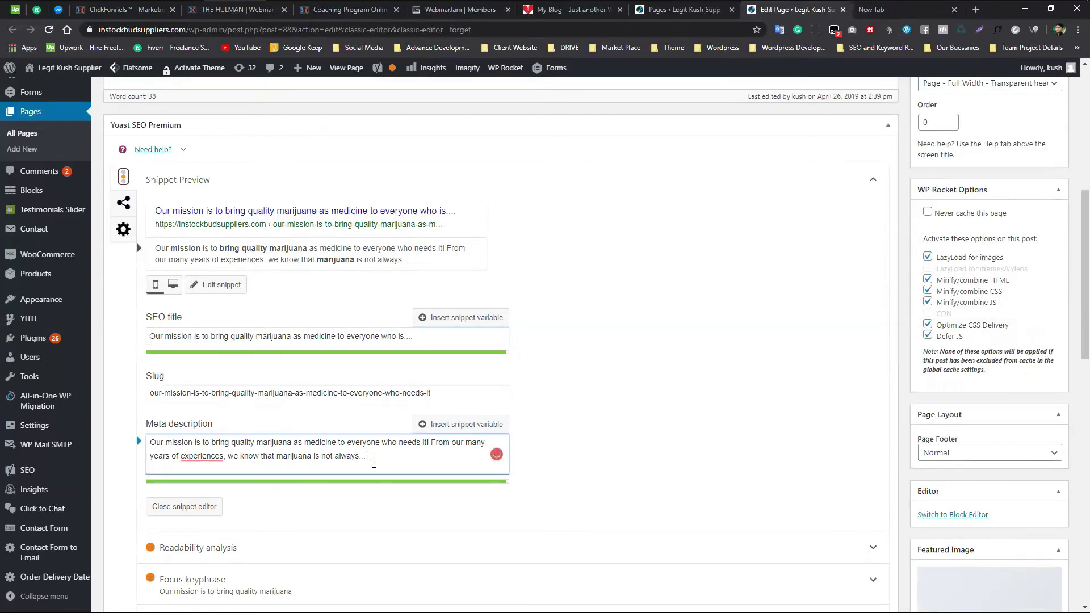
{"action": "left_click", "coordinate": [177, 319]}
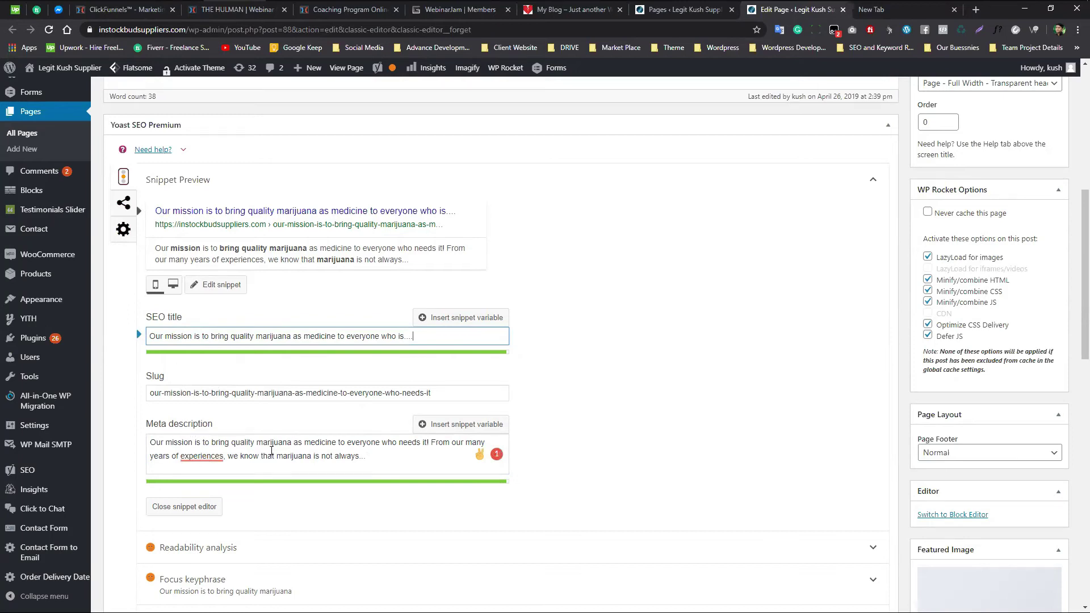
Search Google for "wordpress website designer uk" in the new browser tab
{"action": "left_click", "coordinate": [908, 14]}
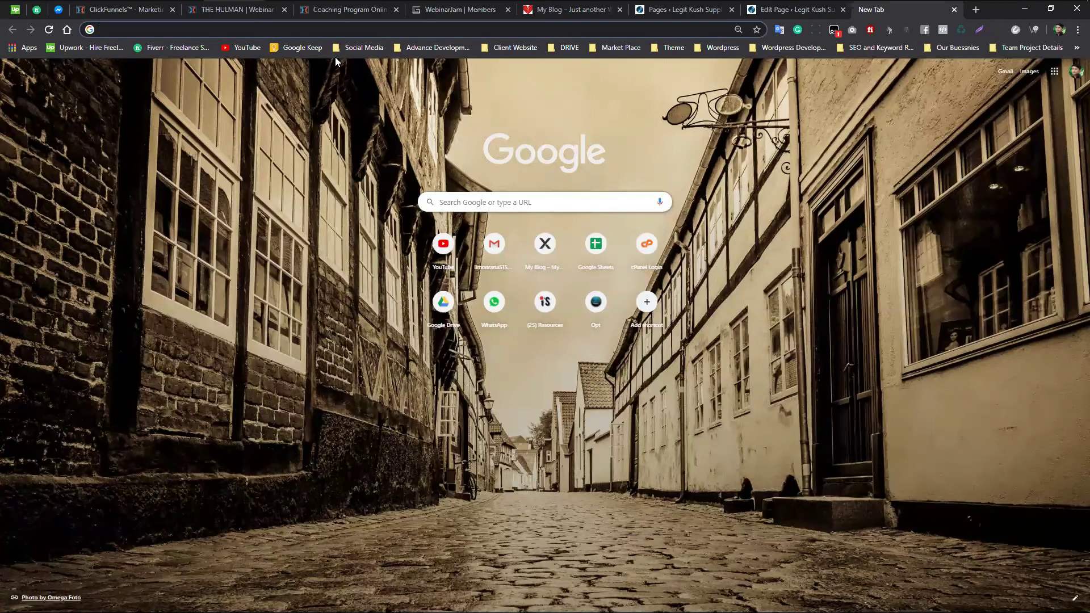
{"action": "type", "text": "web"}
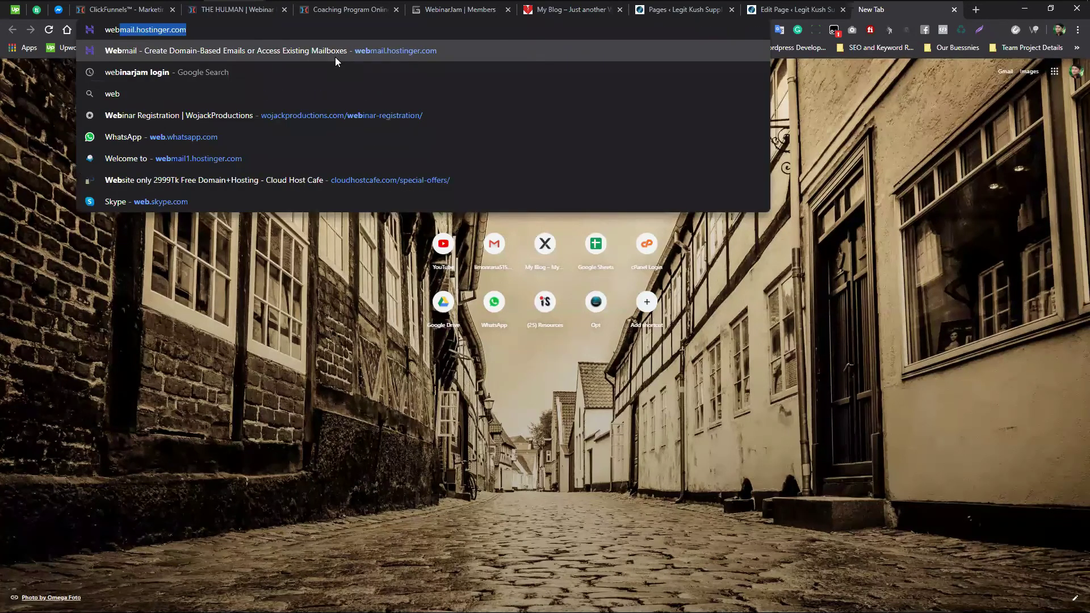
{"action": "key", "text": "BackSpace"}
{"action": "key", "text": "BackSpace"}
{"action": "key", "text": "BackSpace"}
{"action": "type", "text": "ordpre"}
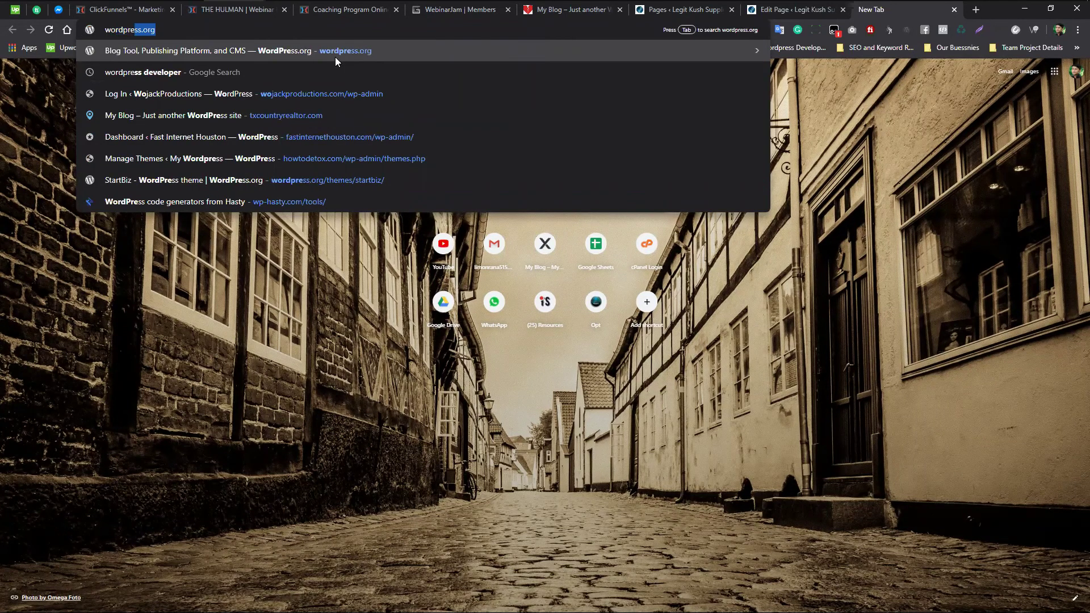
{"action": "type", "text": "ss "}
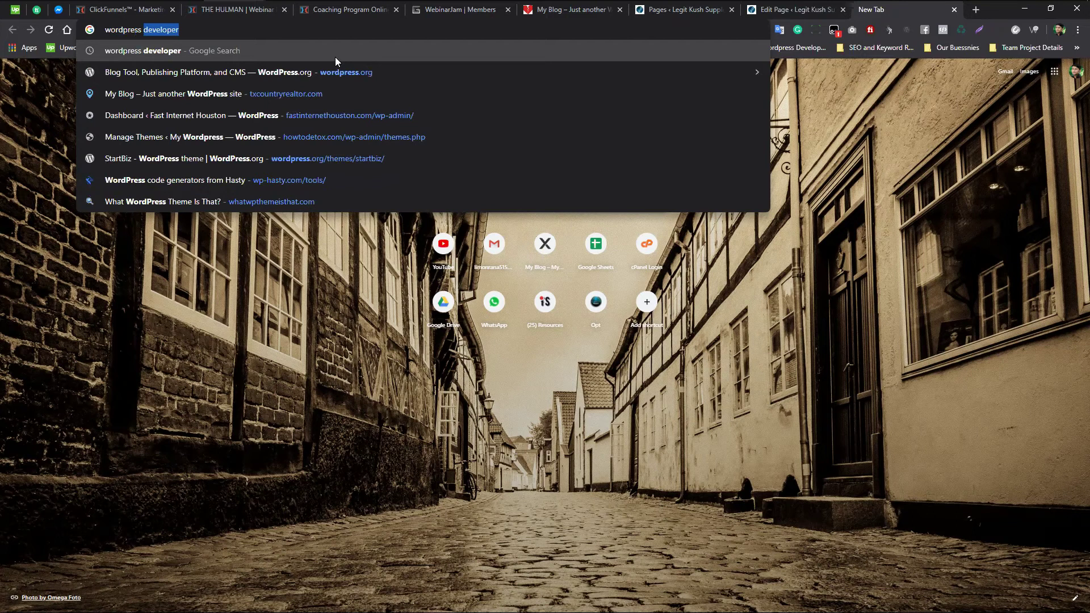
{"action": "type", "text": "website"}
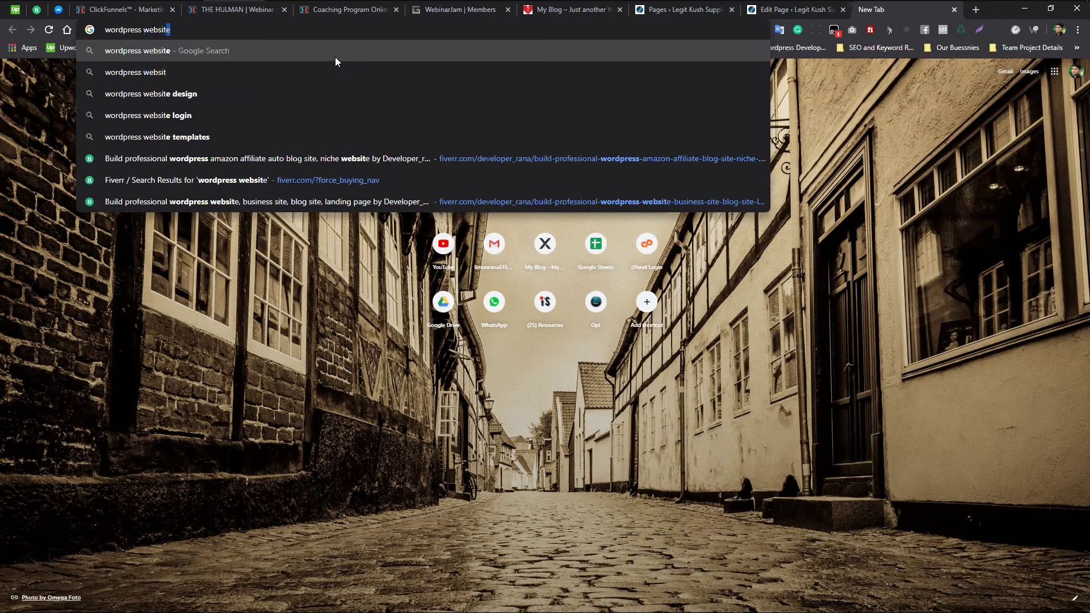
{"action": "key", "text": "Down"}
{"action": "key", "text": "Down"}
{"action": "key", "text": "Down"}
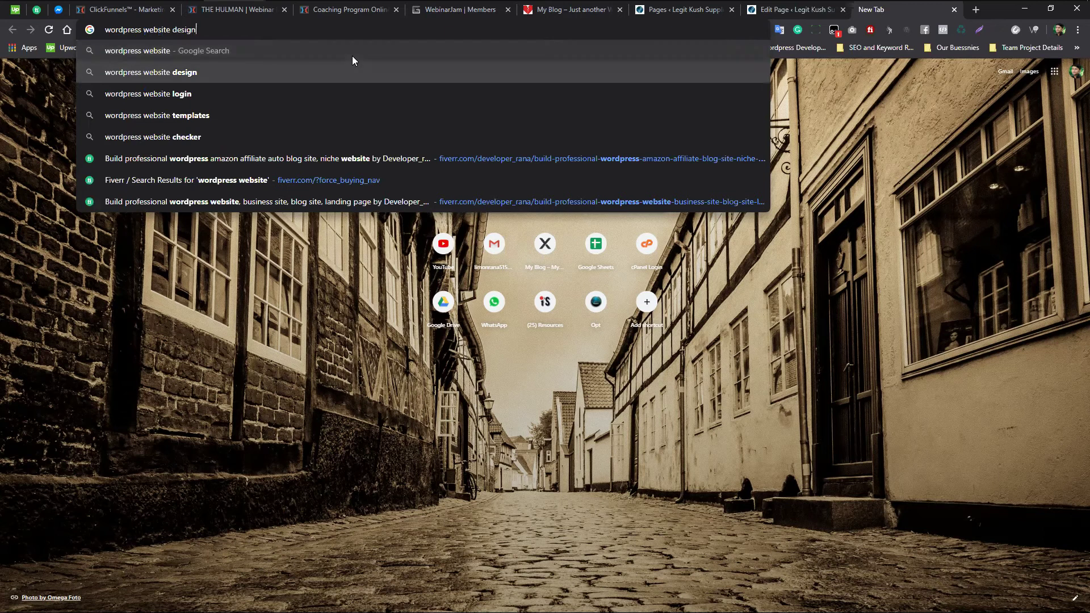
{"action": "key", "text": "Up"}
{"action": "key", "text": "Up"}
{"action": "type", "text": "er"}
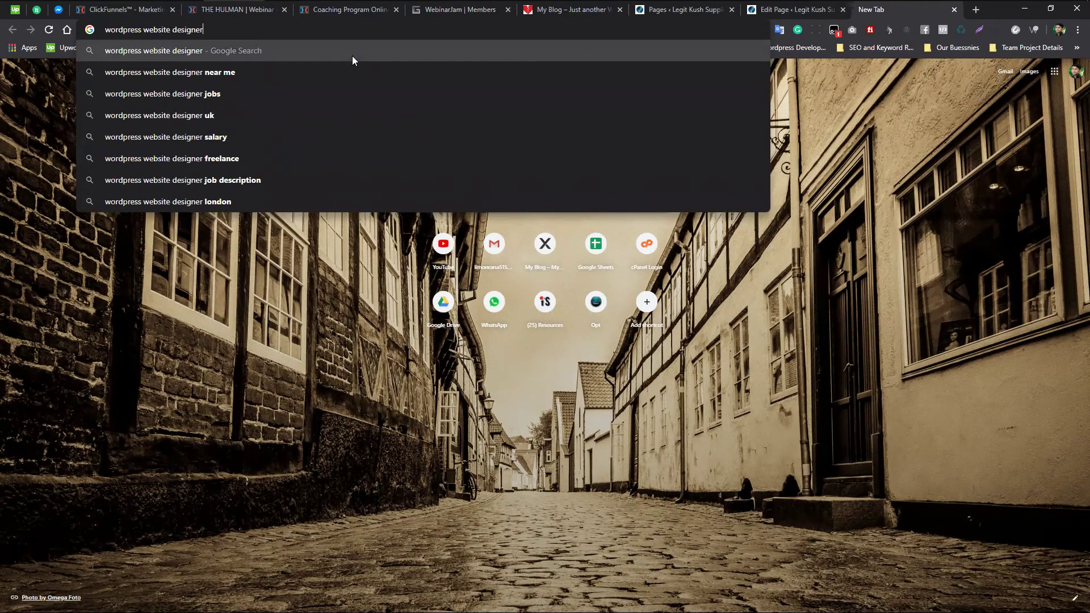
{"action": "key", "text": "Down"}
{"action": "key", "text": "Down"}
{"action": "key", "text": "Down"}
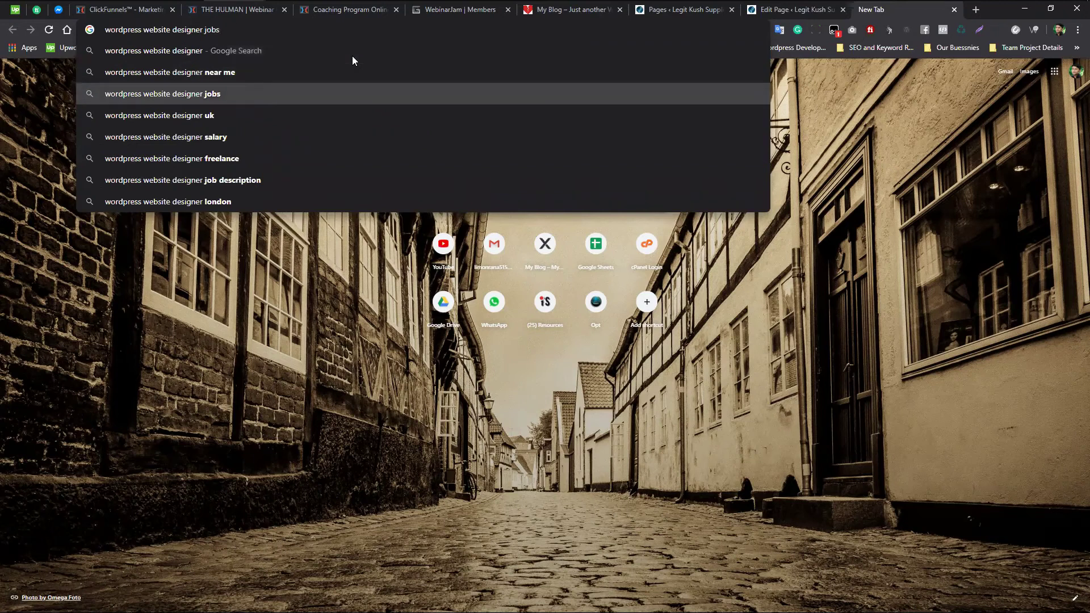
{"action": "key", "text": "Return"}
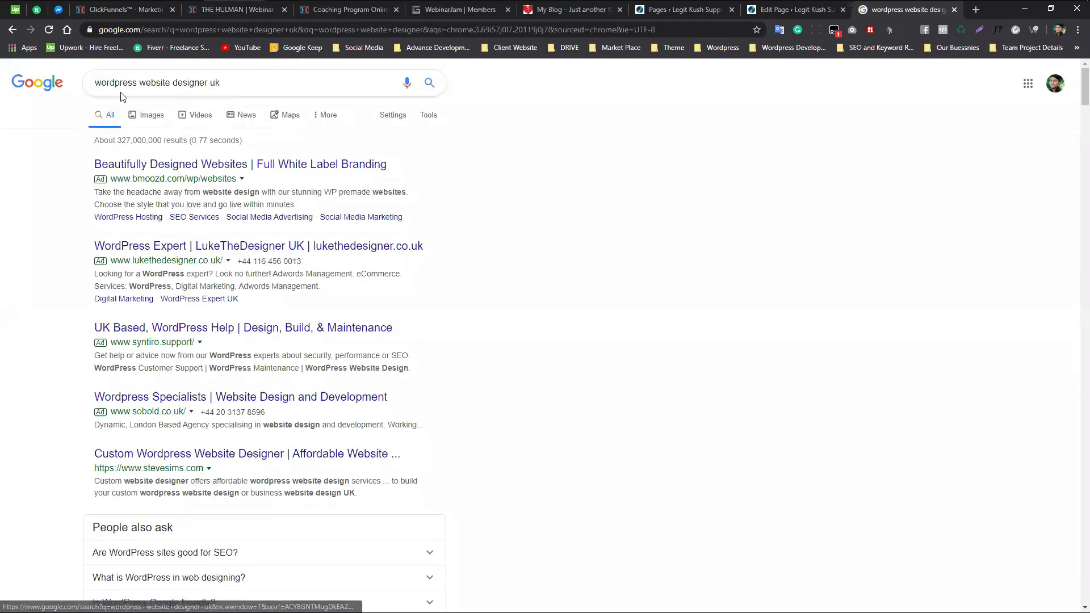
Replace the Google query with "onlinesafemedshop" and run the search
{"action": "left_click", "coordinate": [92, 87]}
{"action": "key", "text": "BackSpace"}
{"action": "type", "text": "online"}
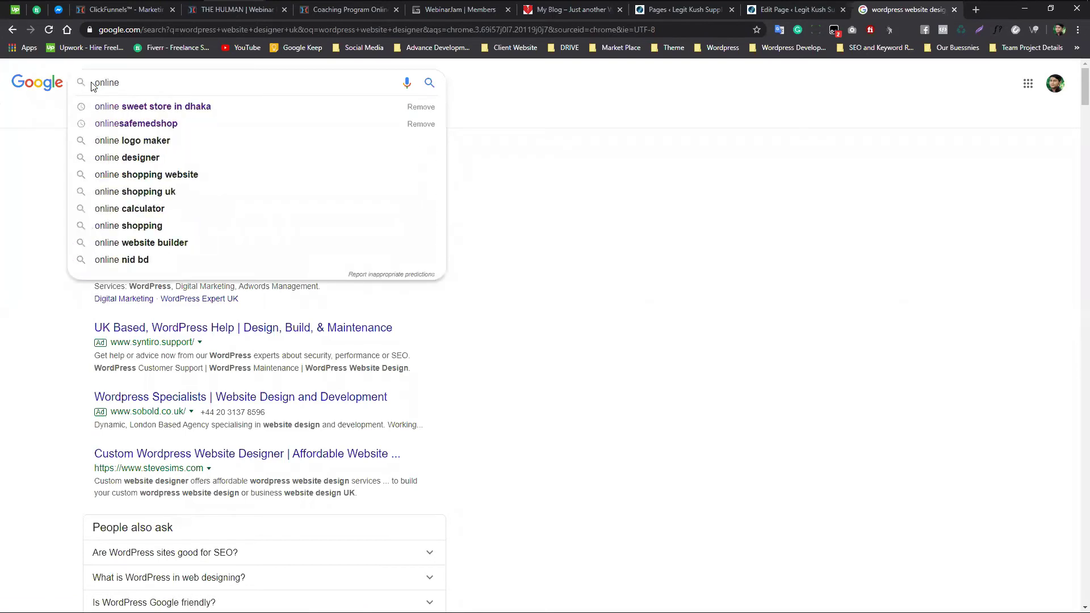
{"action": "key", "text": "Down"}
{"action": "key", "text": "Down"}
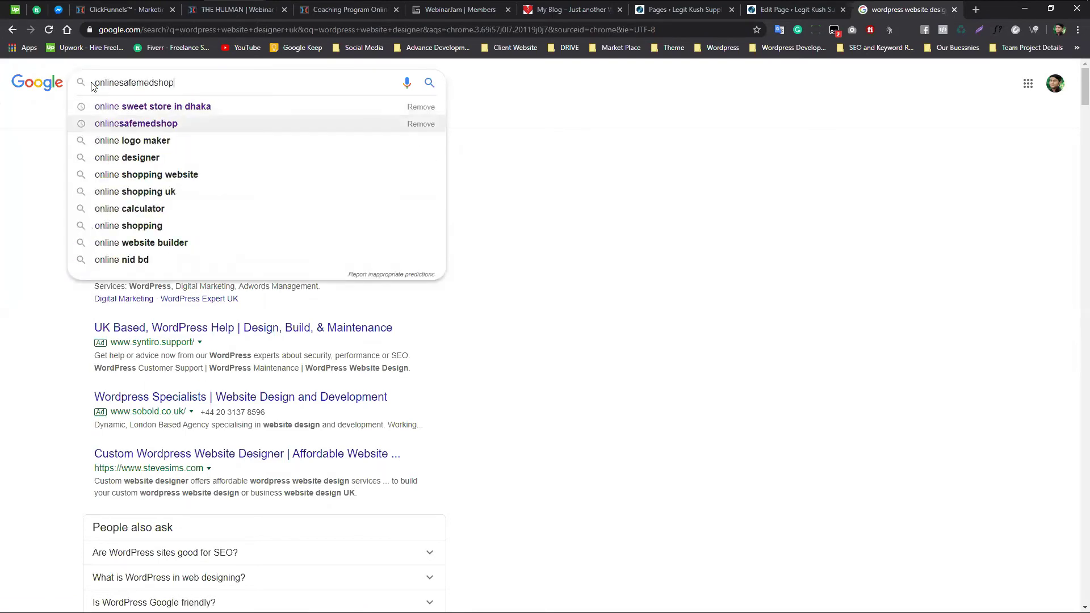
{"action": "key", "text": "Return"}
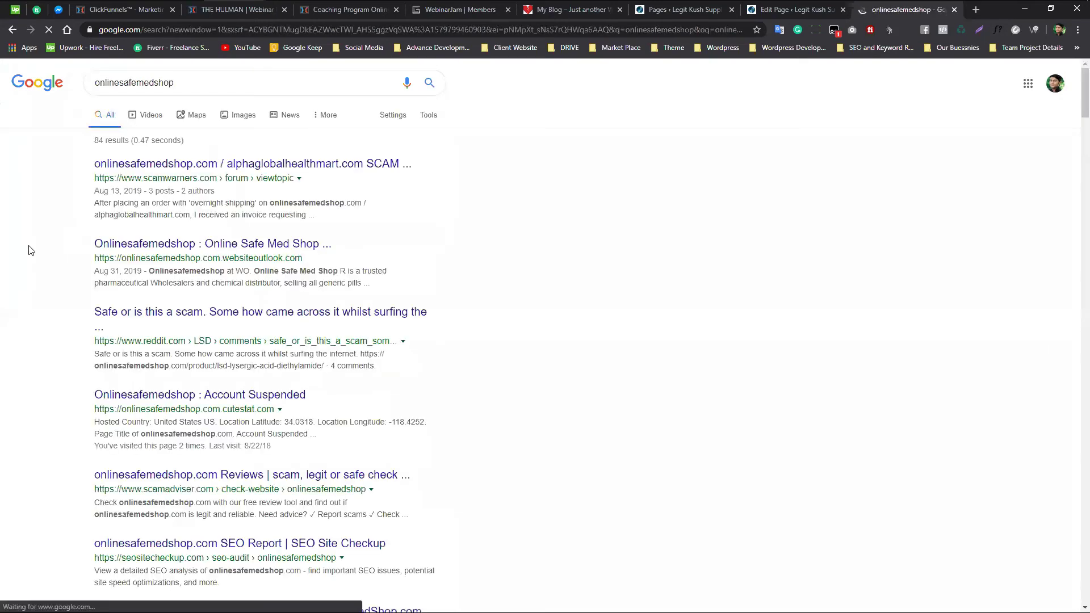
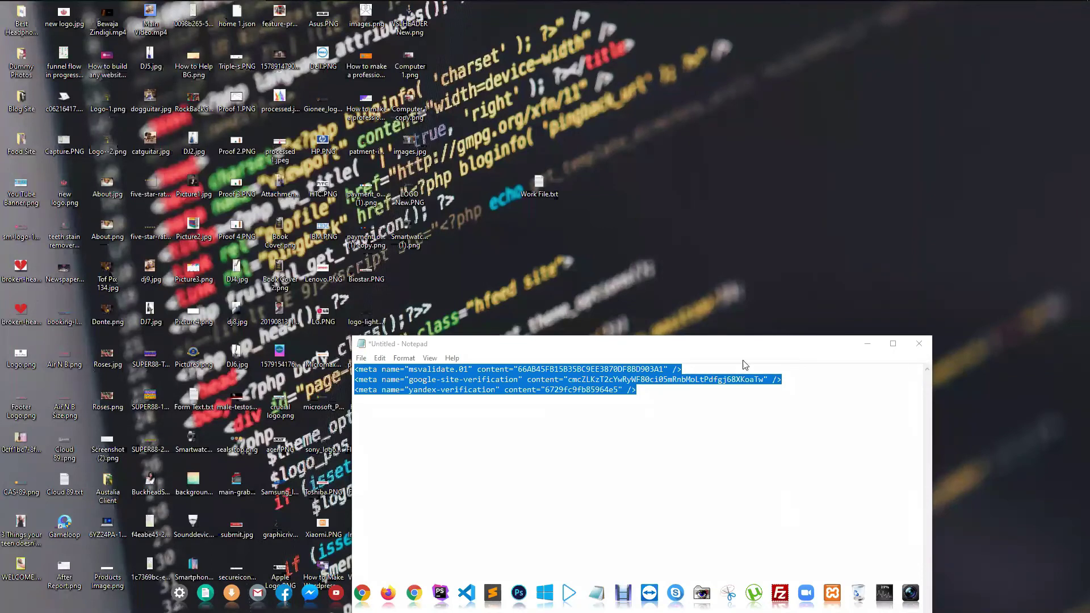
Close the untitled Notepad document without saving and return to the Google results in Chrome
{"action": "left_click", "coordinate": [920, 344]}
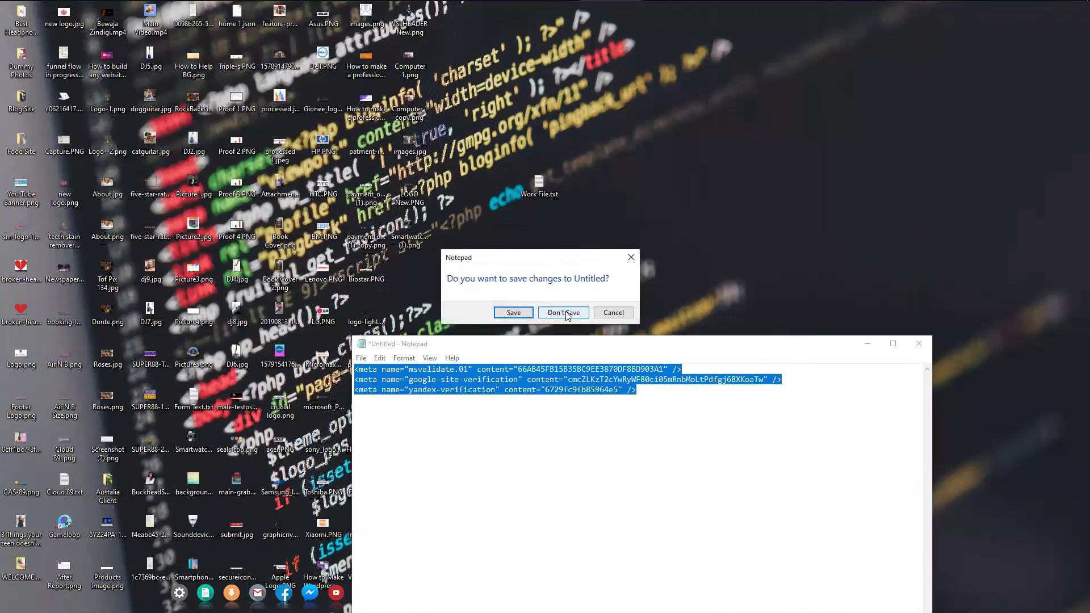
{"action": "left_click", "coordinate": [566, 312]}
{"action": "mouse_move", "coordinate": [332, 4]}
{"action": "left_click", "coordinate": [235, 7]}
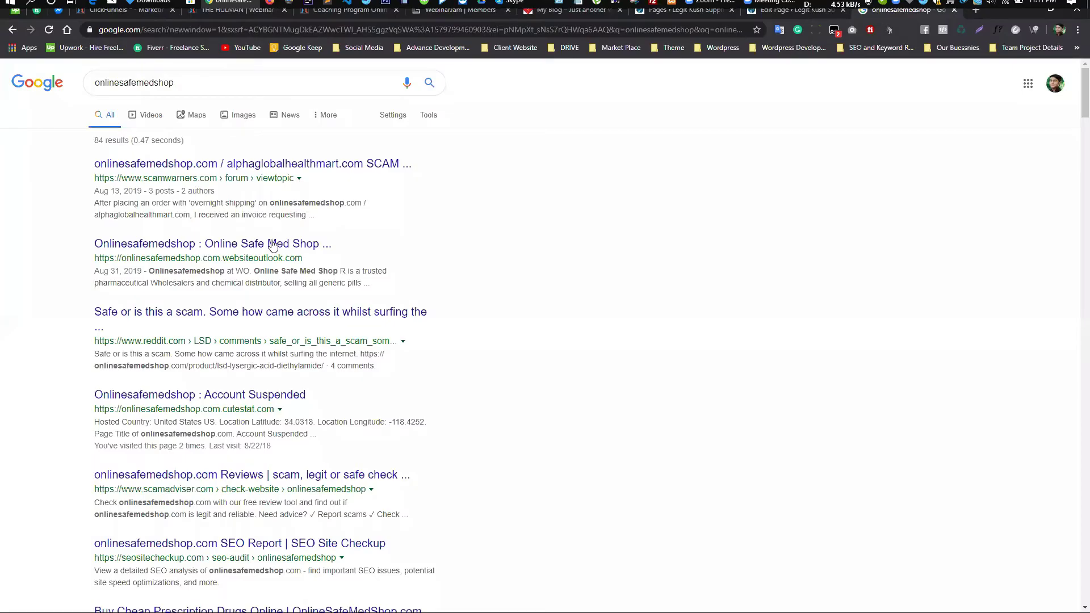
Go to the WordPress Pages list and dismiss its plugin updates notice
{"action": "left_click", "coordinate": [976, 9]}
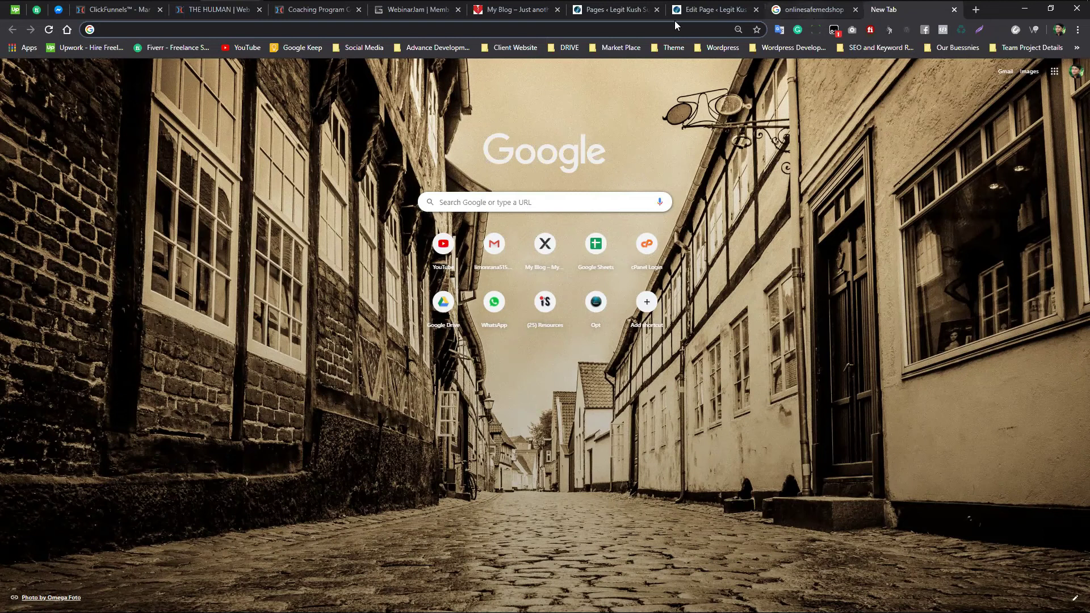
{"action": "left_click", "coordinate": [633, 11]}
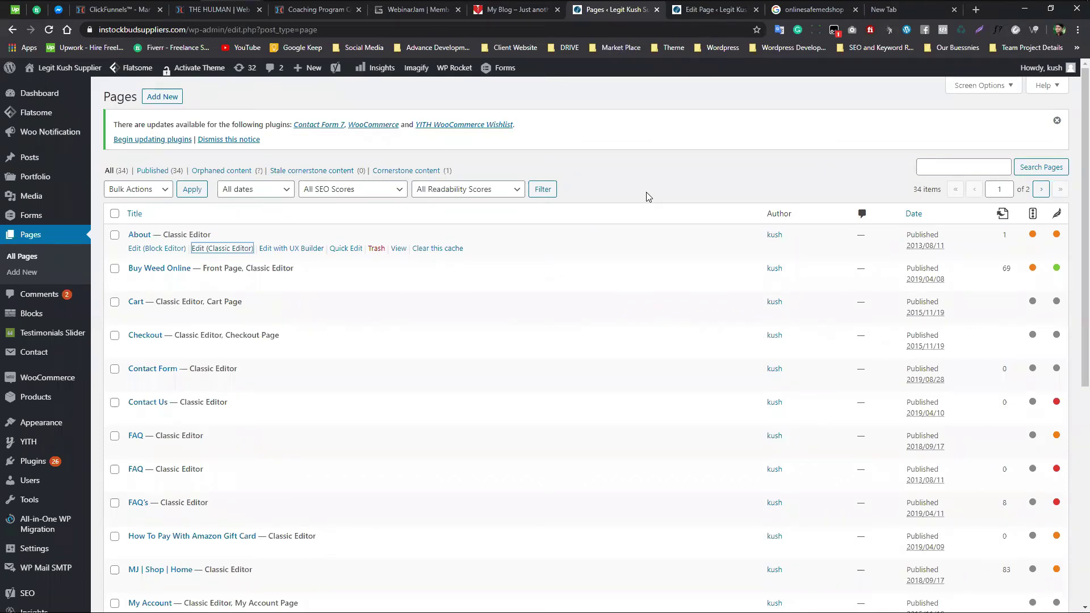
{"action": "key", "text": "super+d"}
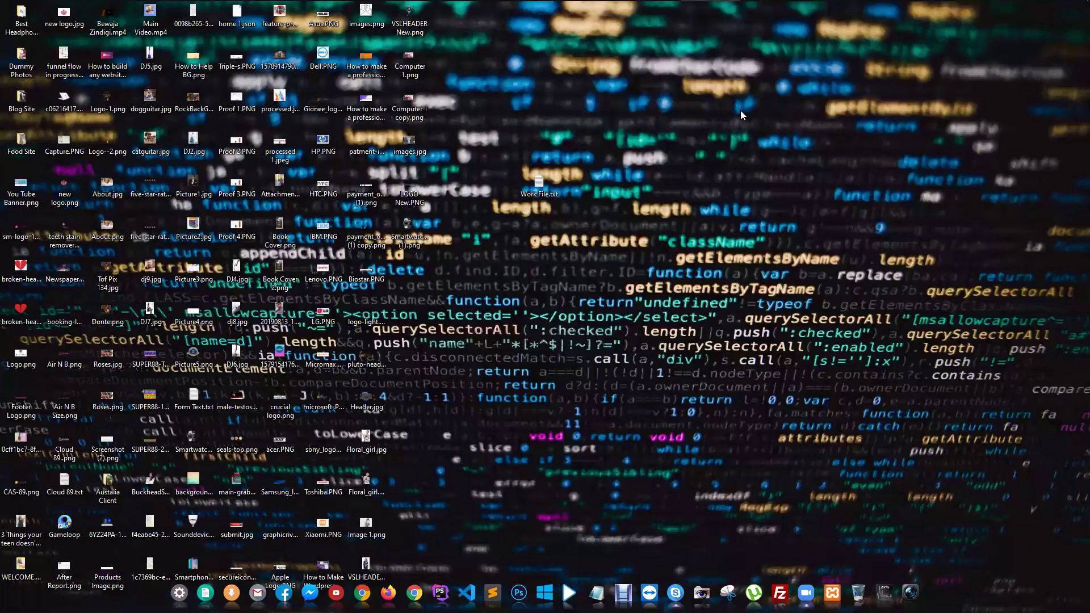
{"action": "mouse_move", "coordinate": [738, 3]}
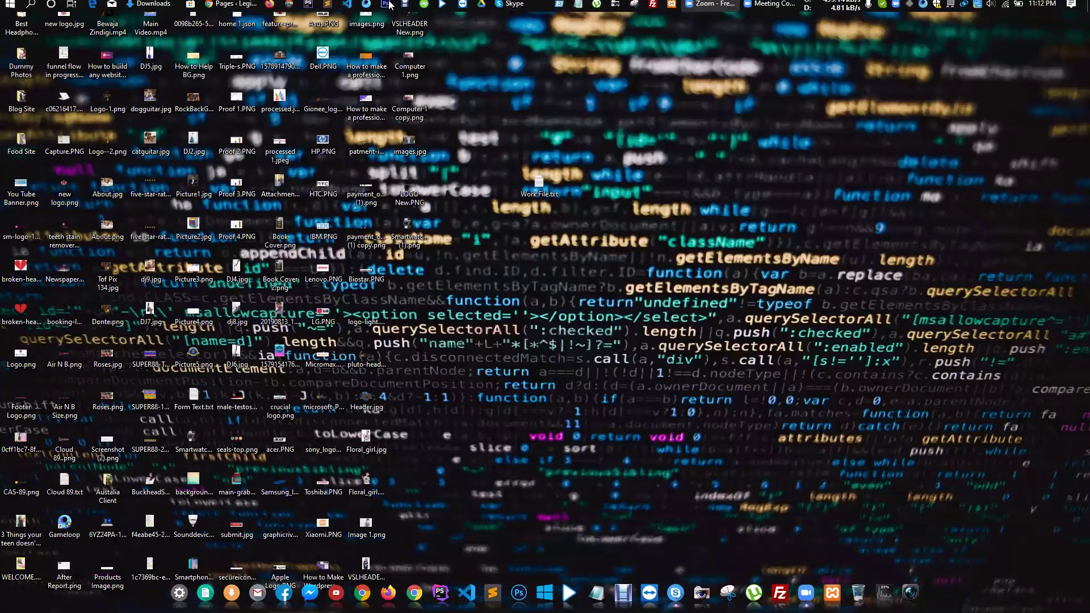
{"action": "left_click", "coordinate": [220, 8]}
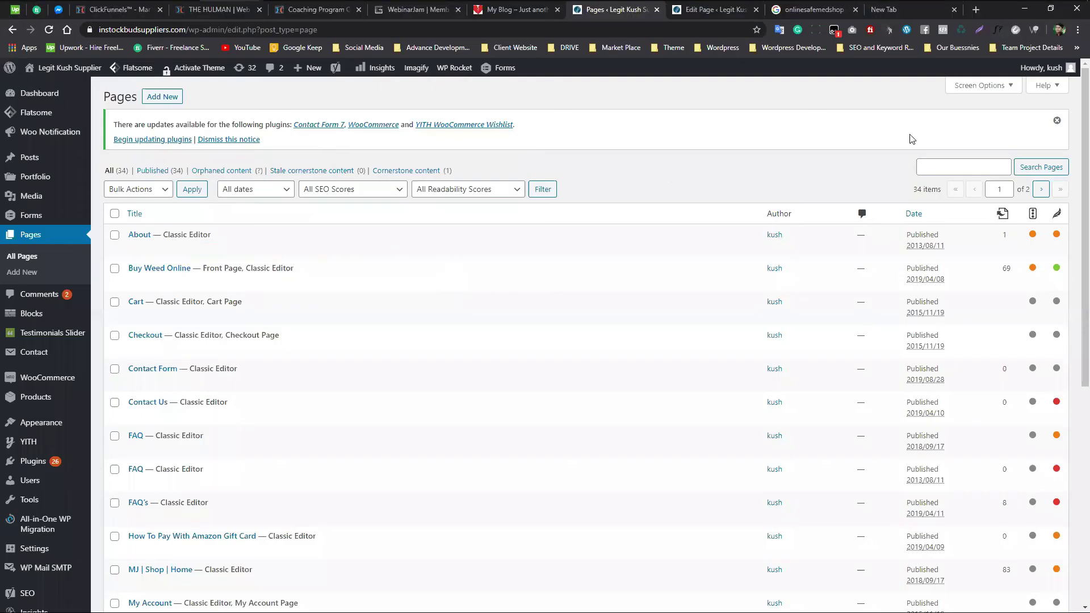
{"action": "left_click", "coordinate": [1057, 120]}
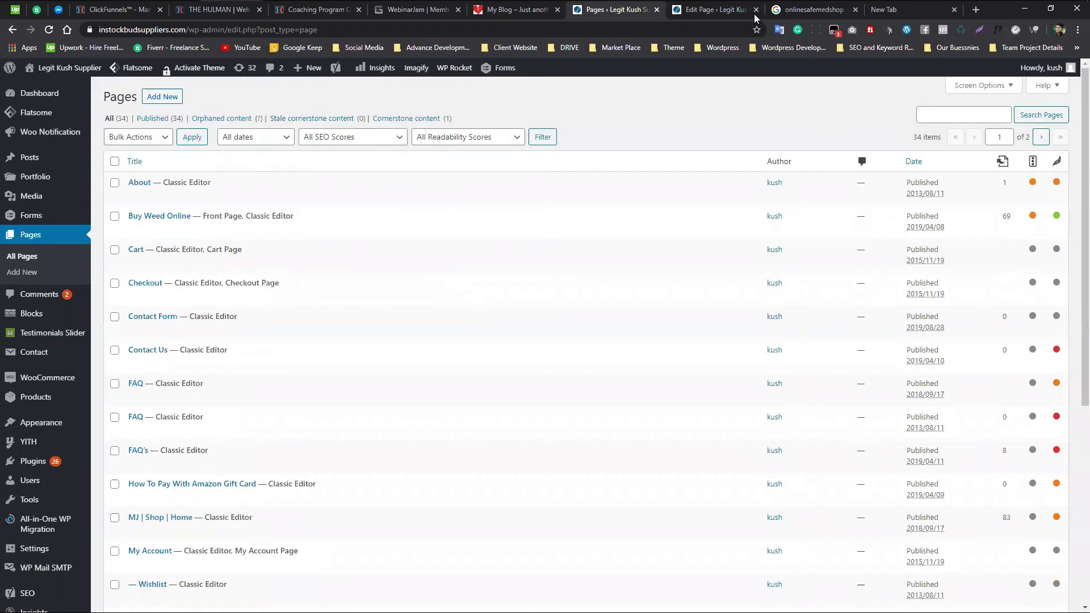
Compare the About page's snippet fields with the titles and descriptions of the first three onlinesafemedshop search results
{"action": "left_click", "coordinate": [717, 12]}
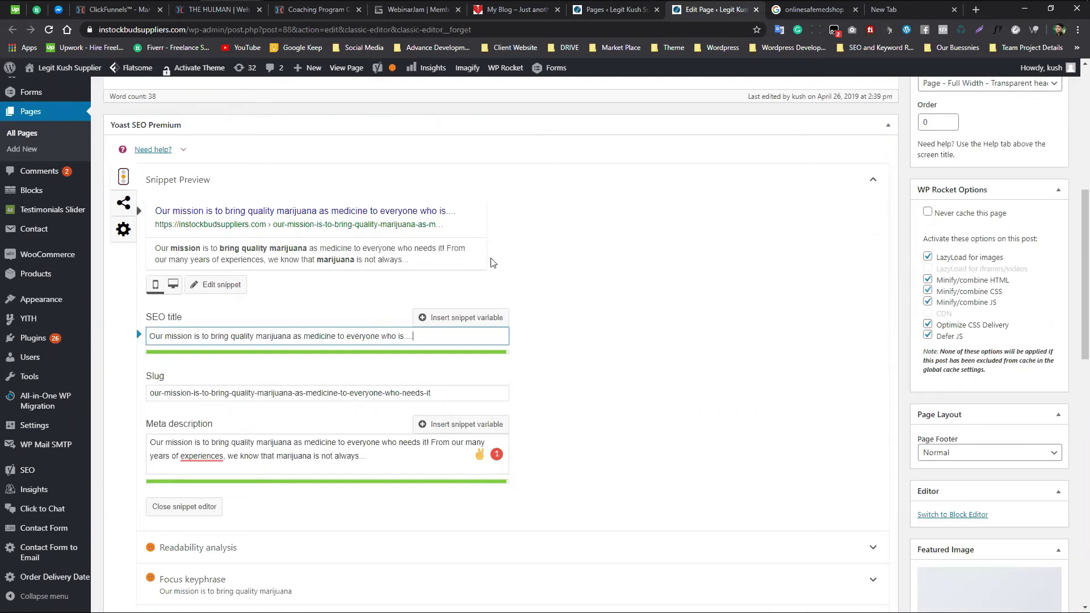
{"action": "left_click", "coordinate": [826, 12]}
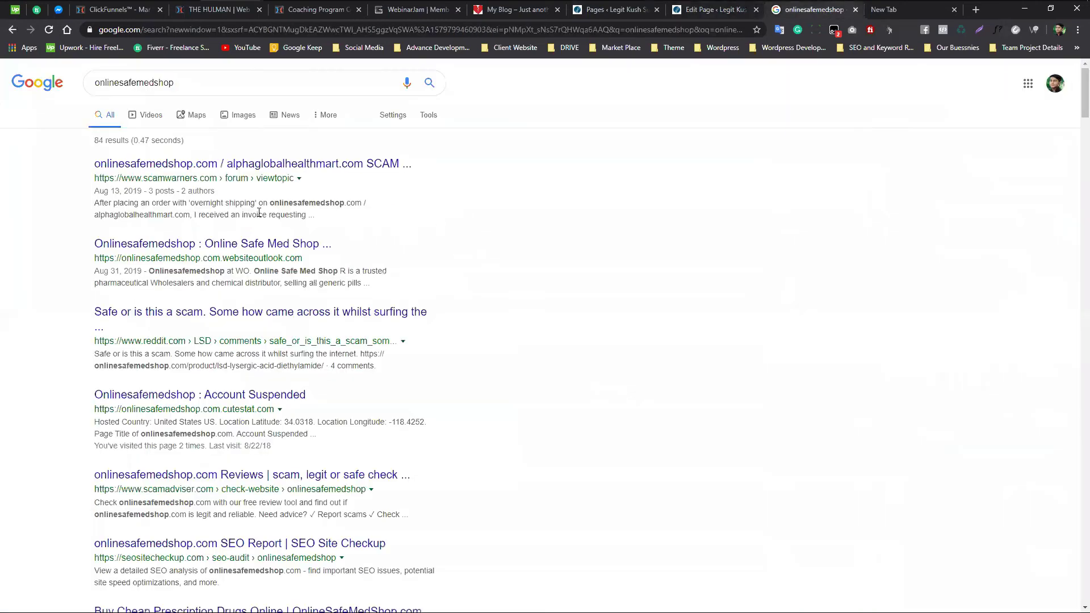
{"action": "left_click_drag", "start_coordinate": [82, 164], "coordinate": [437, 166]}
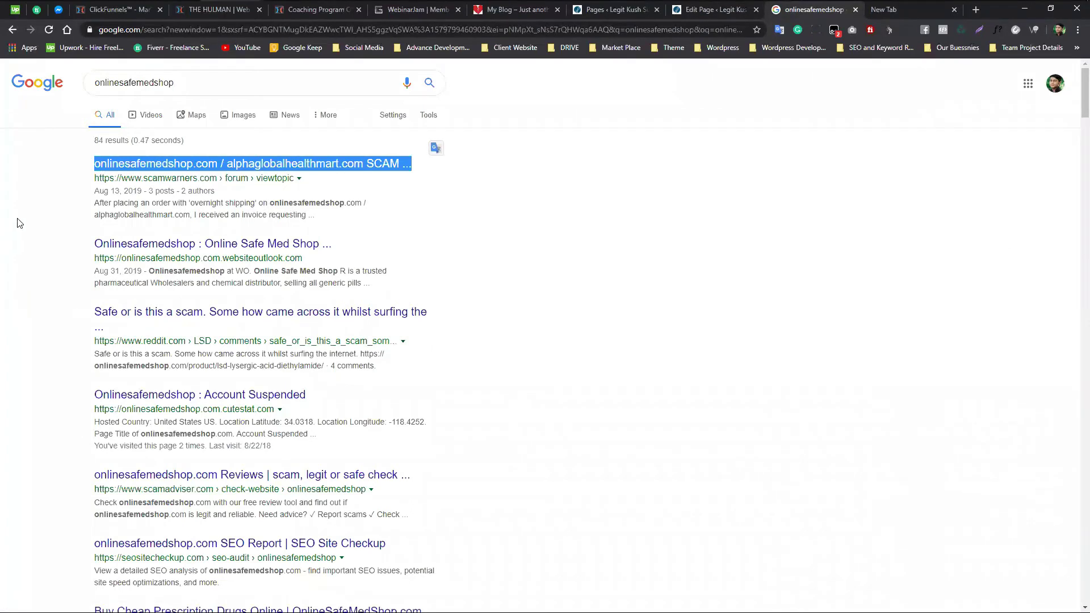
{"action": "left_click", "coordinate": [64, 211]}
{"action": "left_click_drag", "start_coordinate": [96, 202], "coordinate": [320, 215]}
{"action": "left_click", "coordinate": [53, 282]}
{"action": "left_click_drag", "start_coordinate": [92, 244], "coordinate": [341, 248]}
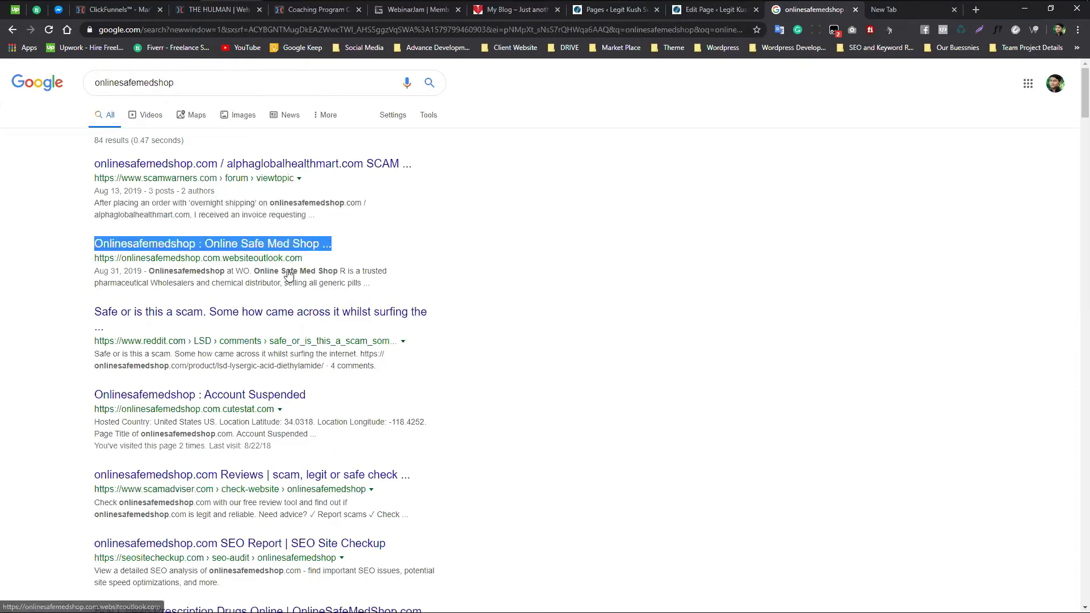
{"action": "left_click", "coordinate": [63, 294]}
{"action": "left_click_drag", "start_coordinate": [99, 283], "coordinate": [352, 287]}
{"action": "left_click", "coordinate": [75, 315]}
{"action": "left_click_drag", "start_coordinate": [94, 312], "coordinate": [435, 324]}
{"action": "left_click", "coordinate": [86, 353]}
{"action": "left_click_drag", "start_coordinate": [89, 354], "coordinate": [321, 368]}
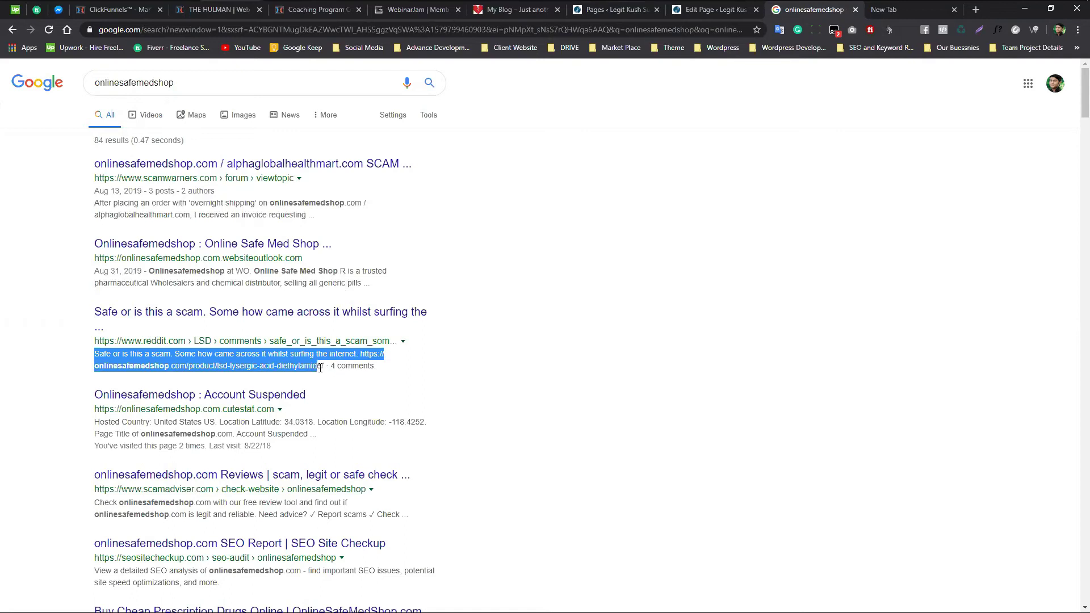
Close the onlinesafemedshop search results and the blank new tab to return to the About page's editor
{"action": "mouse_move", "coordinate": [5, 445]}
{"action": "left_mouse_down"}
{"action": "mouse_move", "coordinate": [1, 422]}
{"action": "mouse_move", "coordinate": [2, 443]}
{"action": "left_mouse_up"}
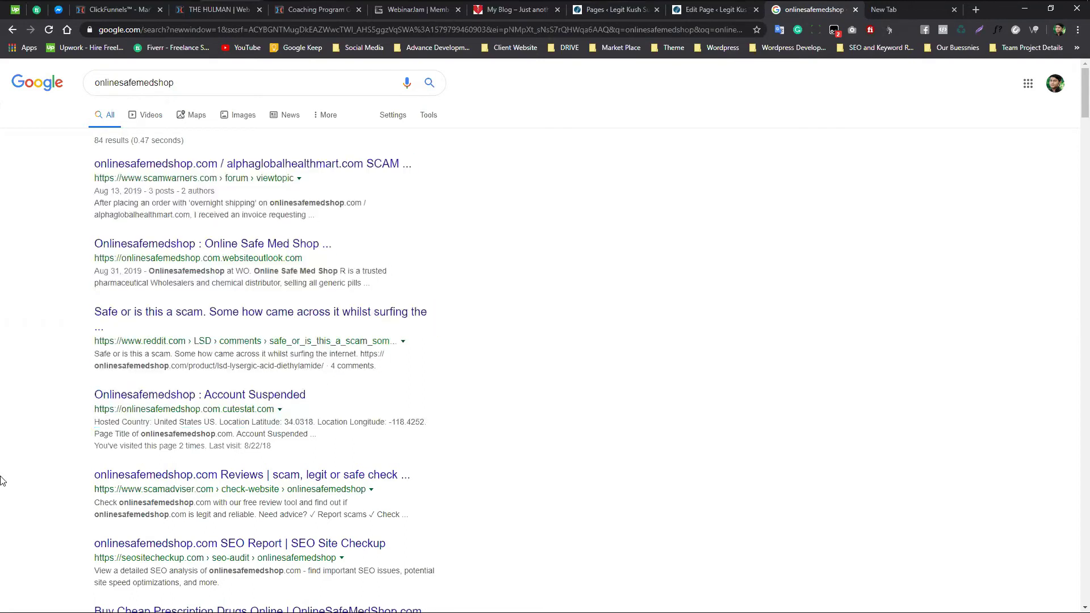
{"action": "left_click", "coordinate": [856, 10]}
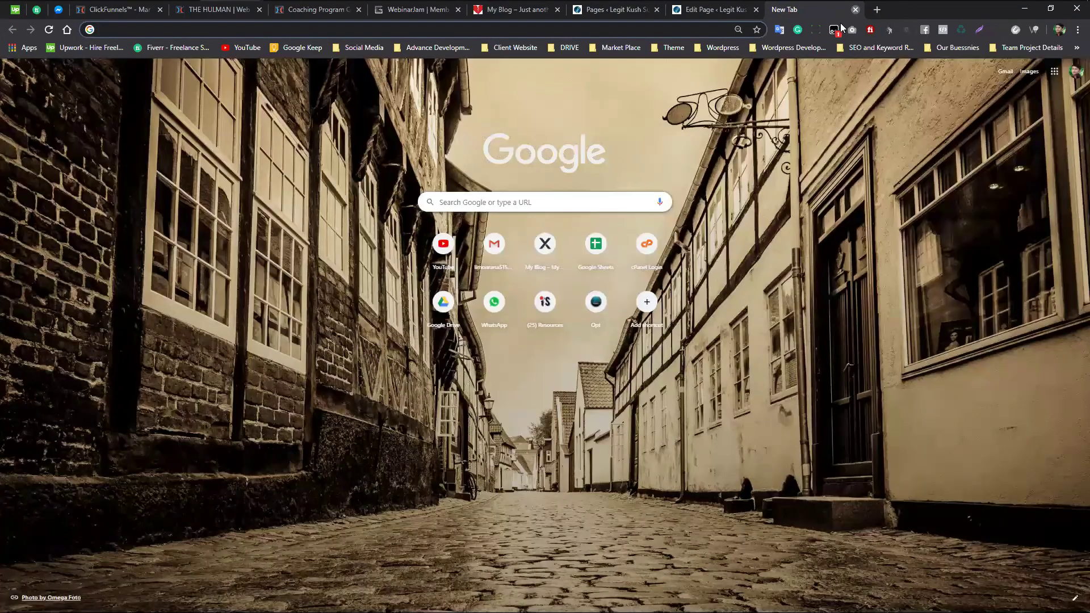
{"action": "left_click", "coordinate": [856, 9]}
Examine the About page's SEO title and meta description in the Yoast snippet fields
{"action": "double_click", "coordinate": [218, 336]}
{"action": "key", "text": "ctrl+a"}
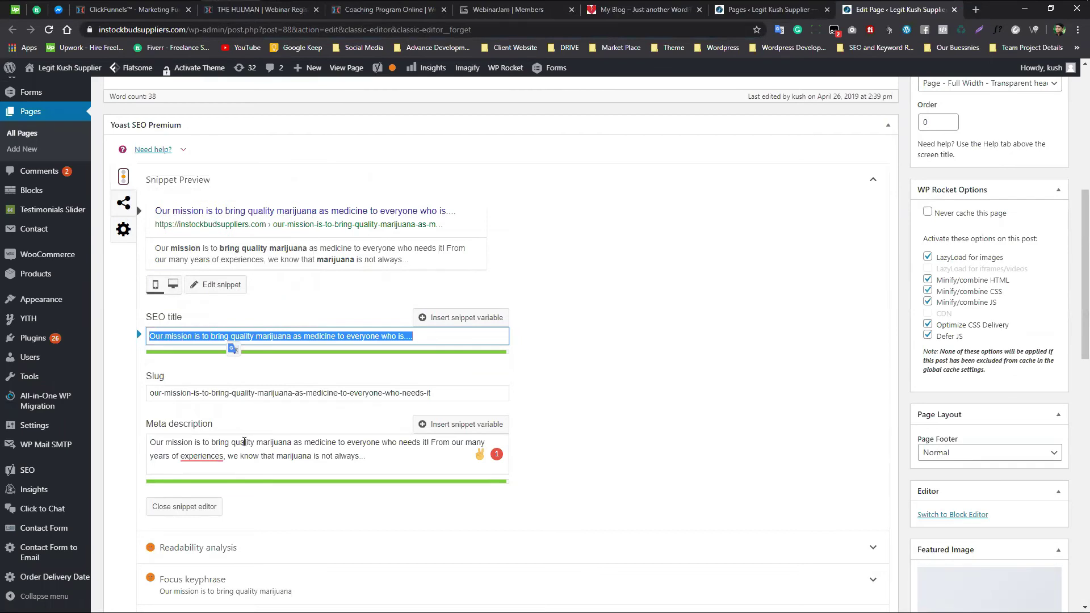
{"action": "double_click", "coordinate": [248, 456]}
{"action": "left_click", "coordinate": [310, 456]}
{"action": "key", "text": "ctrl+a"}
{"action": "left_click", "coordinate": [738, 391]}
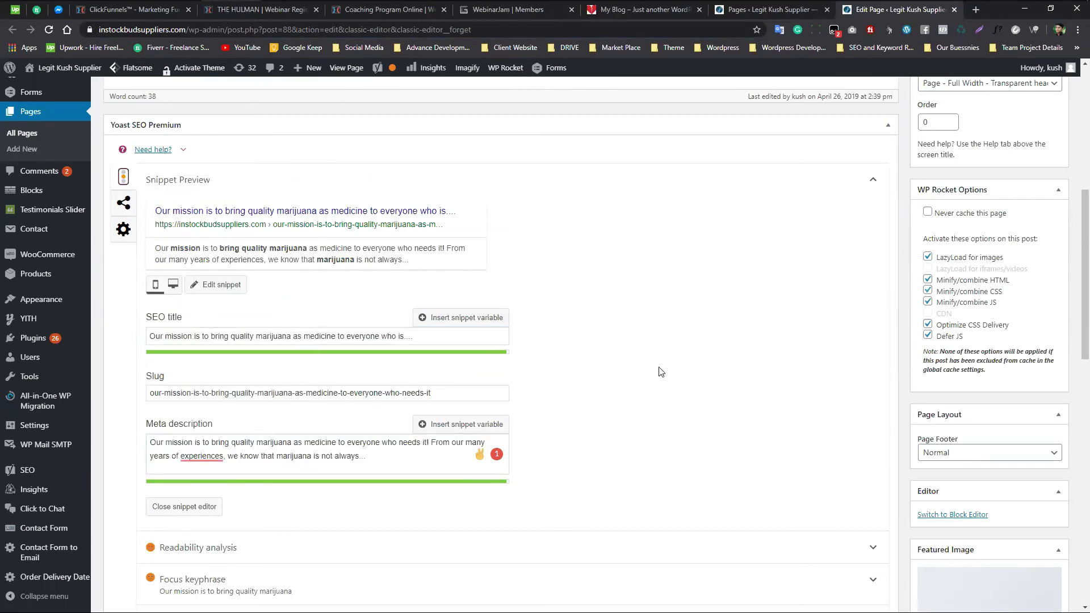
{"action": "scroll", "coordinate": [657, 375], "scroll_direction": "up", "scroll_amount": 2}
{"action": "scroll", "coordinate": [657, 378], "scroll_direction": "down", "scroll_amount": 1}
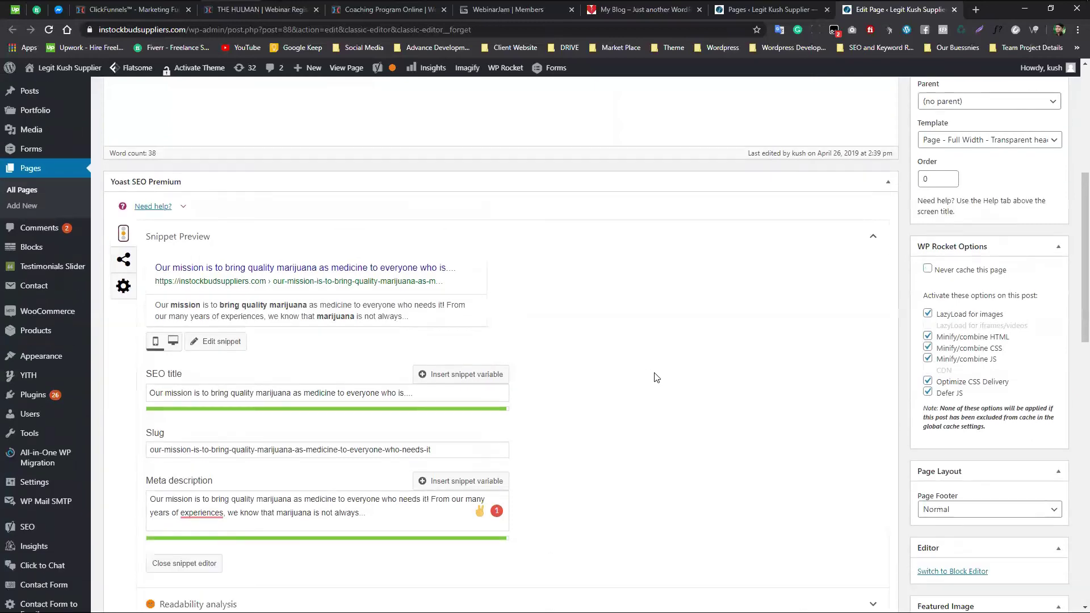
{"action": "scroll", "coordinate": [630, 384], "scroll_direction": "down", "scroll_amount": 2}
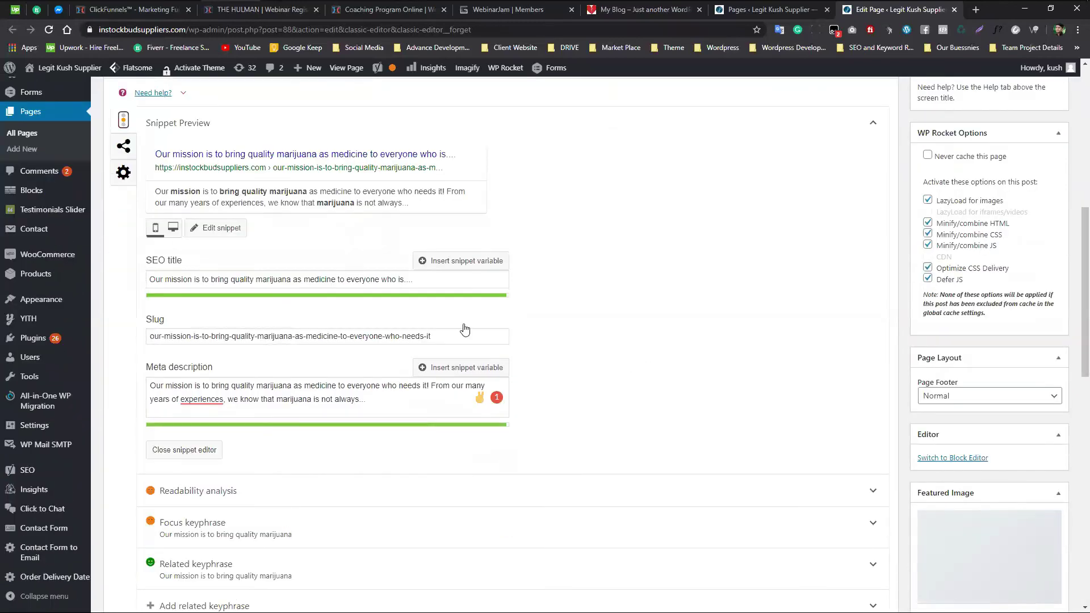
Close the snippet editor and expand the Focus keyphrase section
{"action": "left_click", "coordinate": [202, 457]}
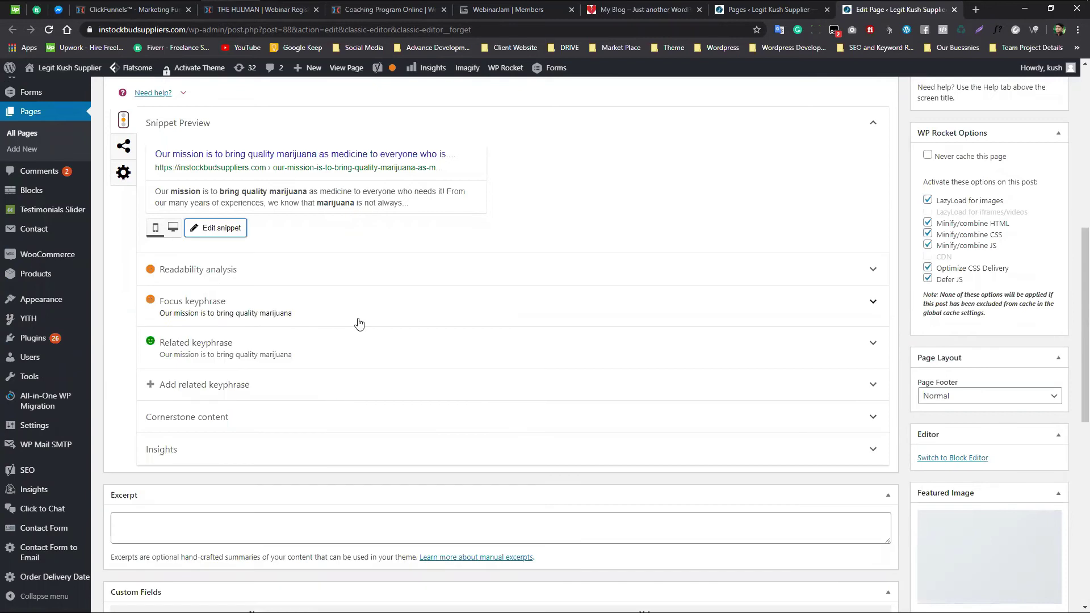
{"action": "scroll", "coordinate": [250, 363], "scroll_direction": "up", "scroll_amount": 1}
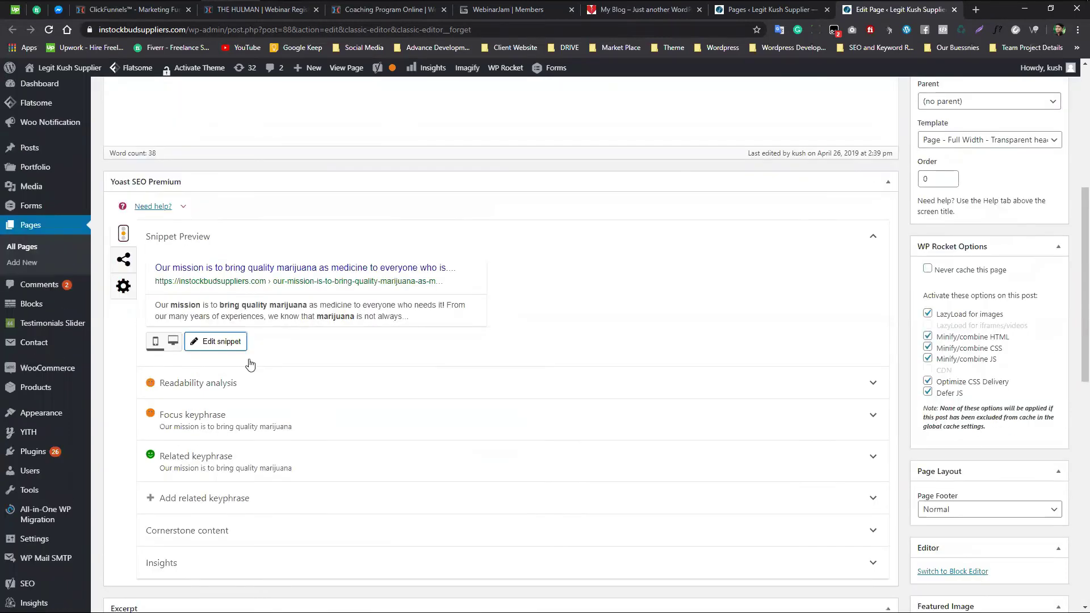
{"action": "left_click", "coordinate": [873, 361]}
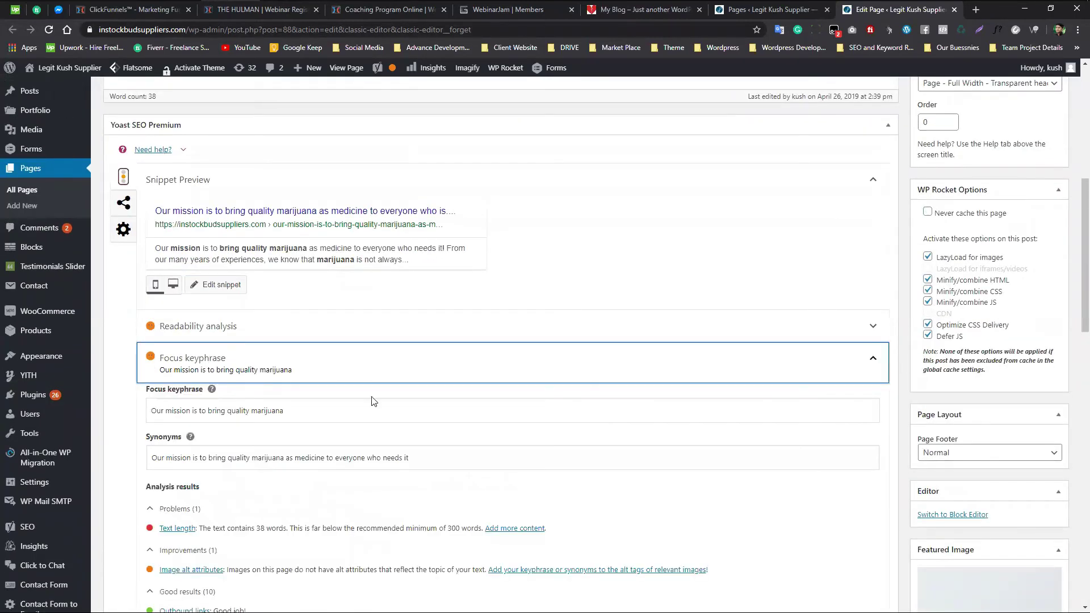
{"action": "scroll", "coordinate": [340, 358], "scroll_direction": "down", "scroll_amount": 1}
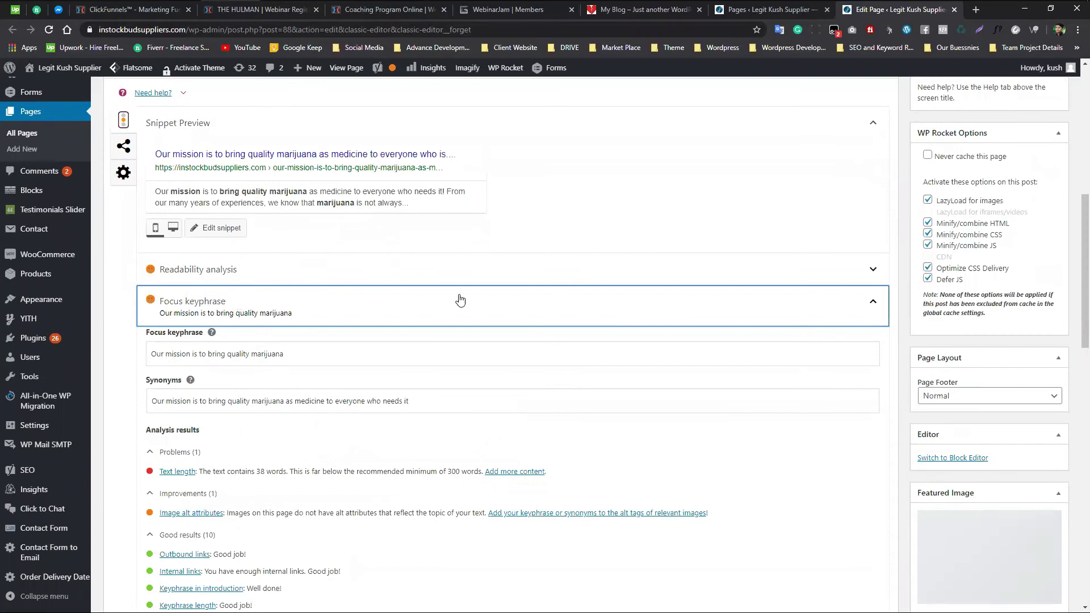
Review the focus keyphrase and its synonyms on the About page
{"action": "scroll", "coordinate": [250, 341], "scroll_direction": "down", "scroll_amount": 2}
{"action": "triple_click", "coordinate": [238, 244]}
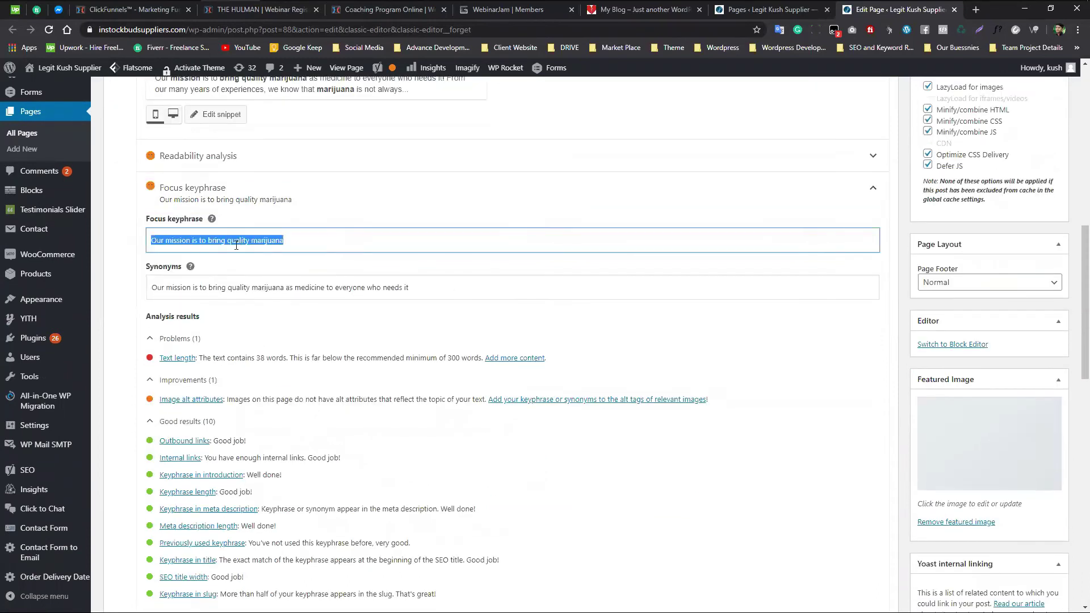
{"action": "triple_click", "coordinate": [217, 289]}
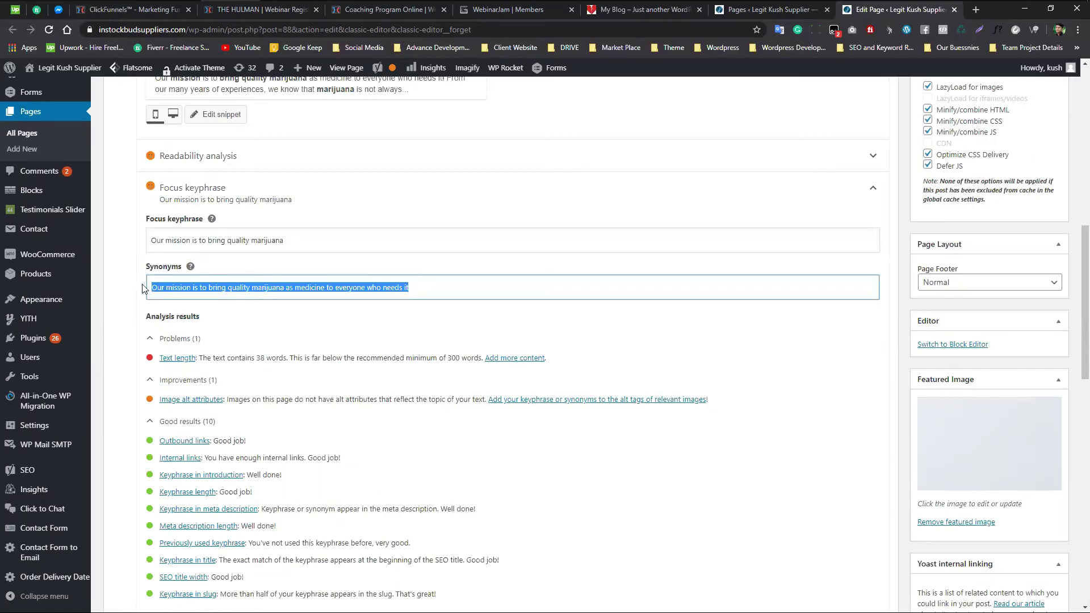
{"action": "left_click", "coordinate": [348, 304]}
{"action": "triple_click", "coordinate": [350, 288]}
{"action": "left_click", "coordinate": [275, 282]}
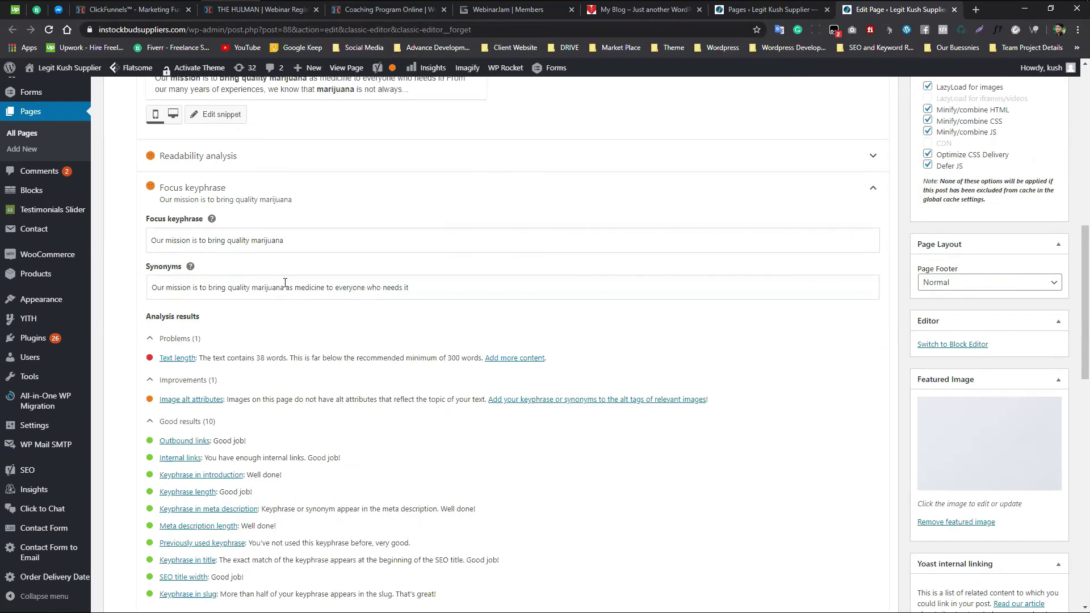
Expand the existing related keyphrase, review its text and collapse it again
{"action": "scroll", "coordinate": [285, 282], "scroll_direction": "down", "scroll_amount": 5}
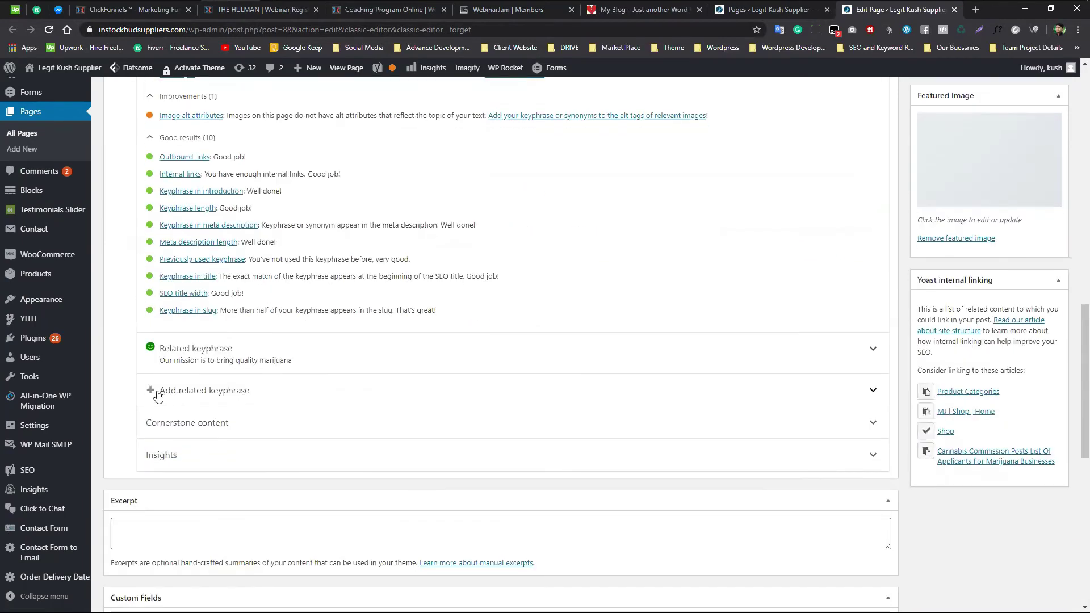
{"action": "left_click", "coordinate": [872, 349]}
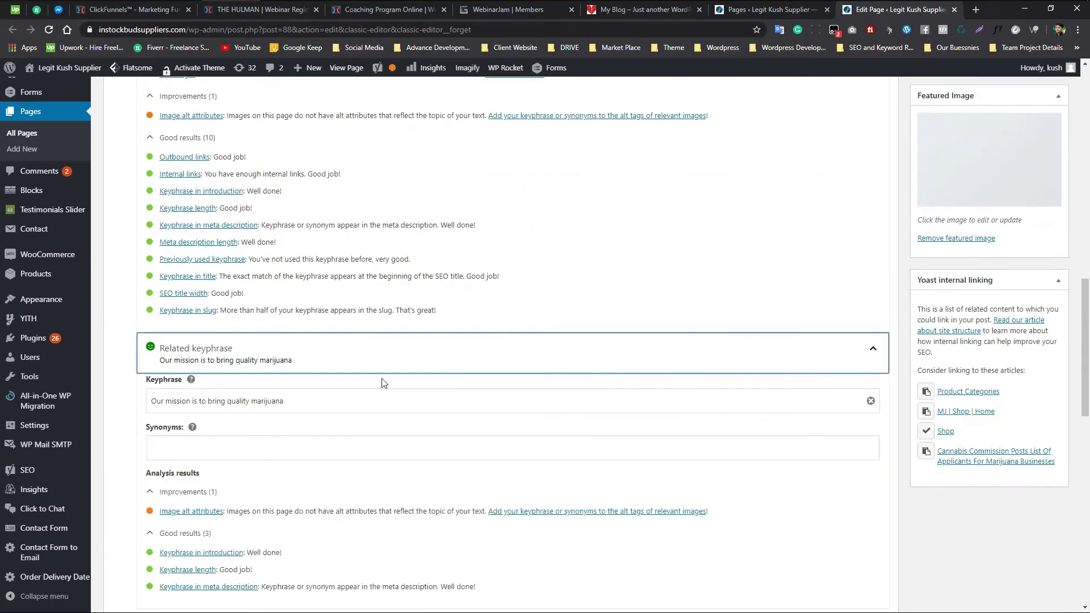
{"action": "scroll", "coordinate": [247, 372], "scroll_direction": "down", "scroll_amount": 1}
{"action": "triple_click", "coordinate": [252, 337]}
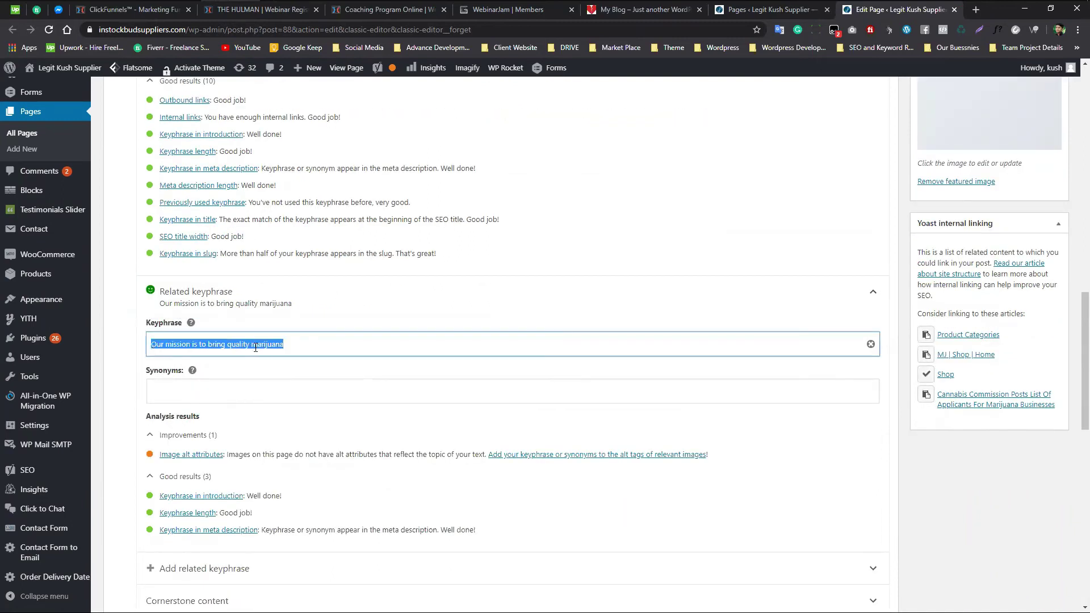
{"action": "left_click", "coordinate": [862, 297]}
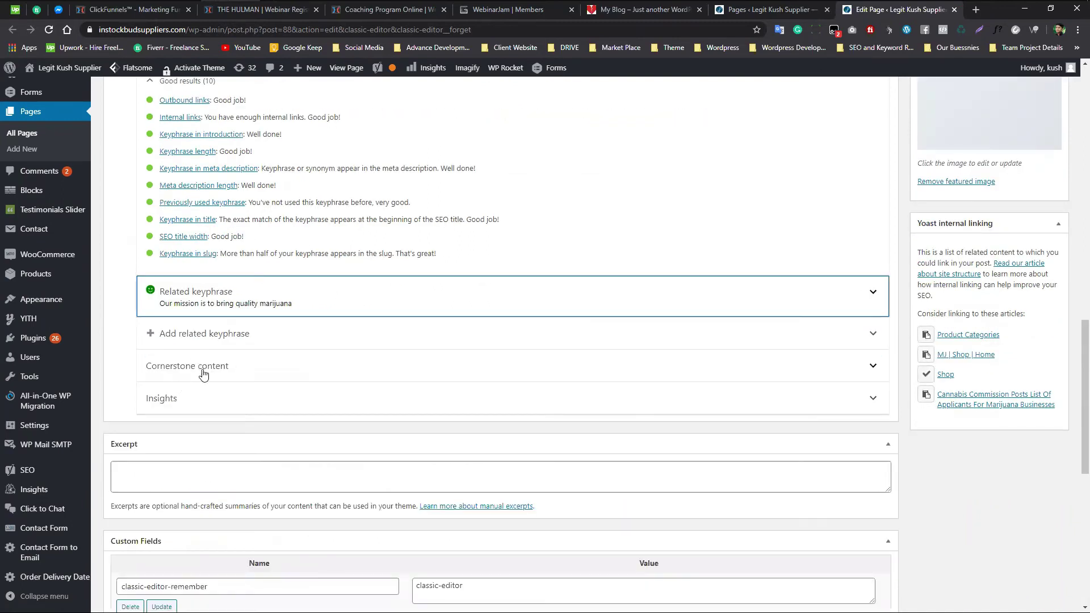
Add the related keyphrase "Wordpress Developer" to the About page and collapse its section
{"action": "left_click", "coordinate": [204, 336]}
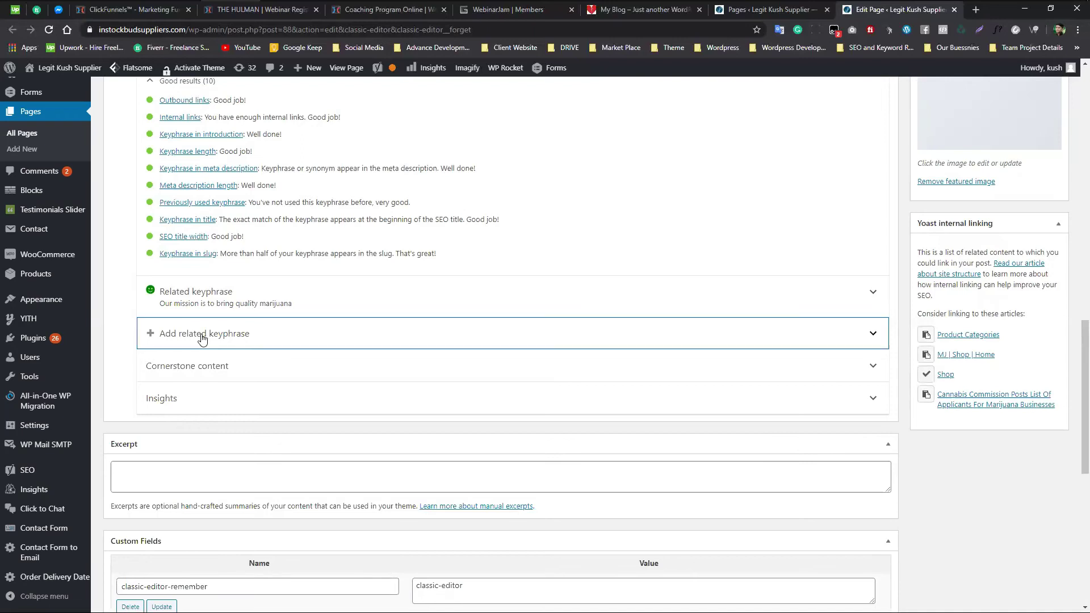
{"action": "left_click", "coordinate": [195, 375]}
{"action": "scroll", "coordinate": [210, 379], "scroll_direction": "up", "scroll_amount": 5}
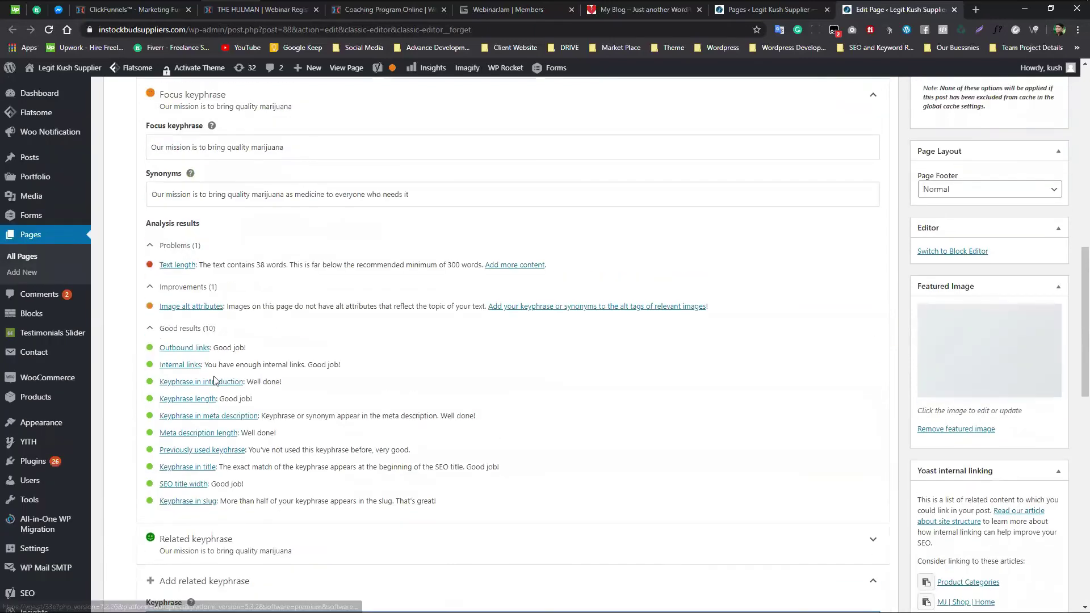
{"action": "scroll", "coordinate": [214, 380], "scroll_direction": "down", "scroll_amount": 4}
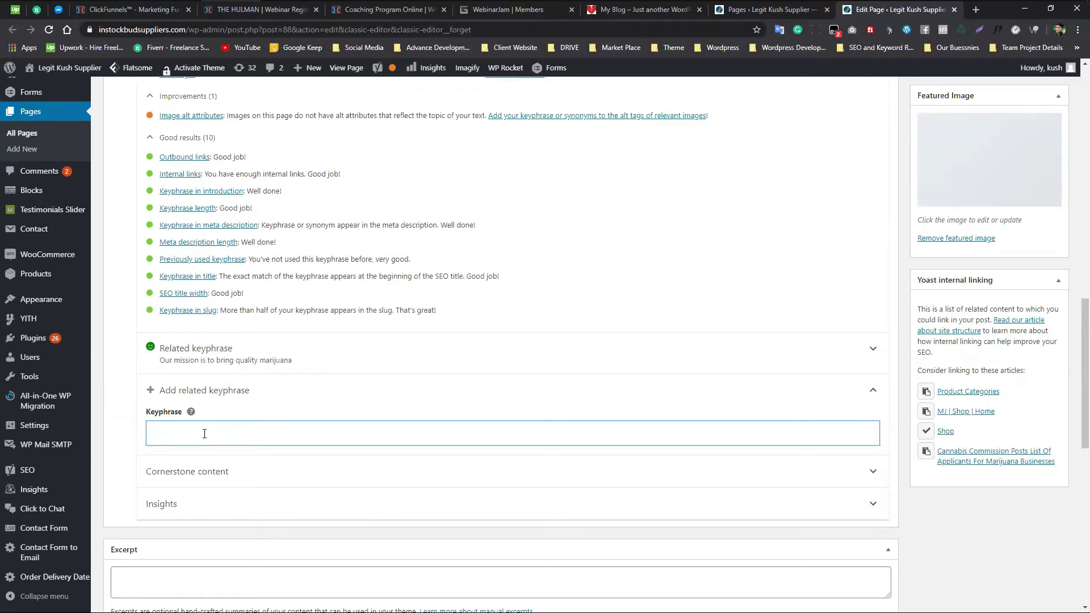
{"action": "type", "text": "Wordpress Developeer"}
{"action": "key", "text": "BackSpace"}
{"action": "key", "text": "BackSpace"}
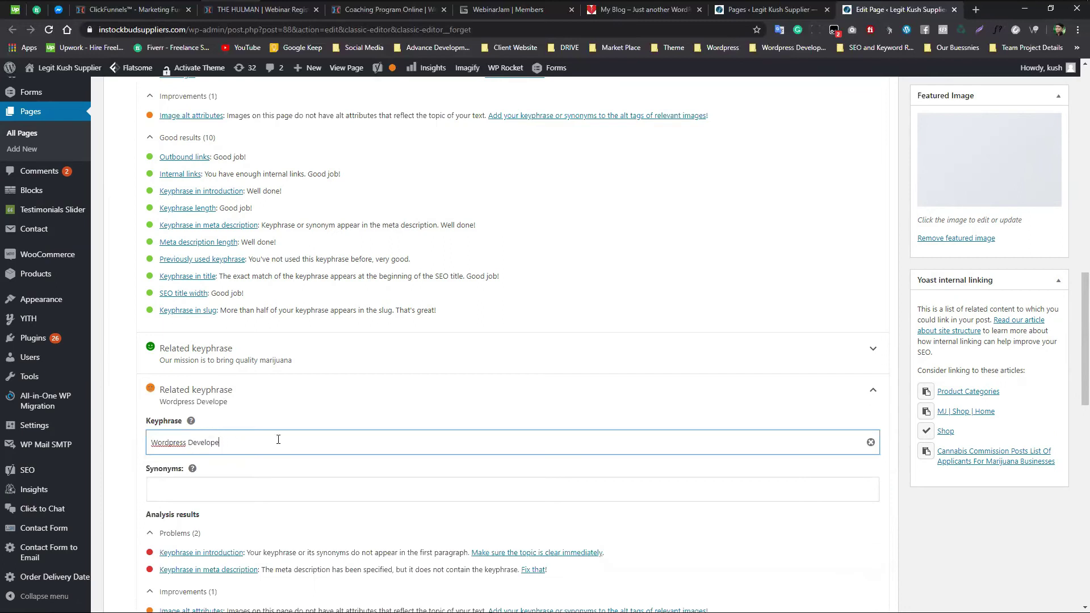
{"action": "type", "text": "r"}
{"action": "left_click", "coordinate": [874, 394]}
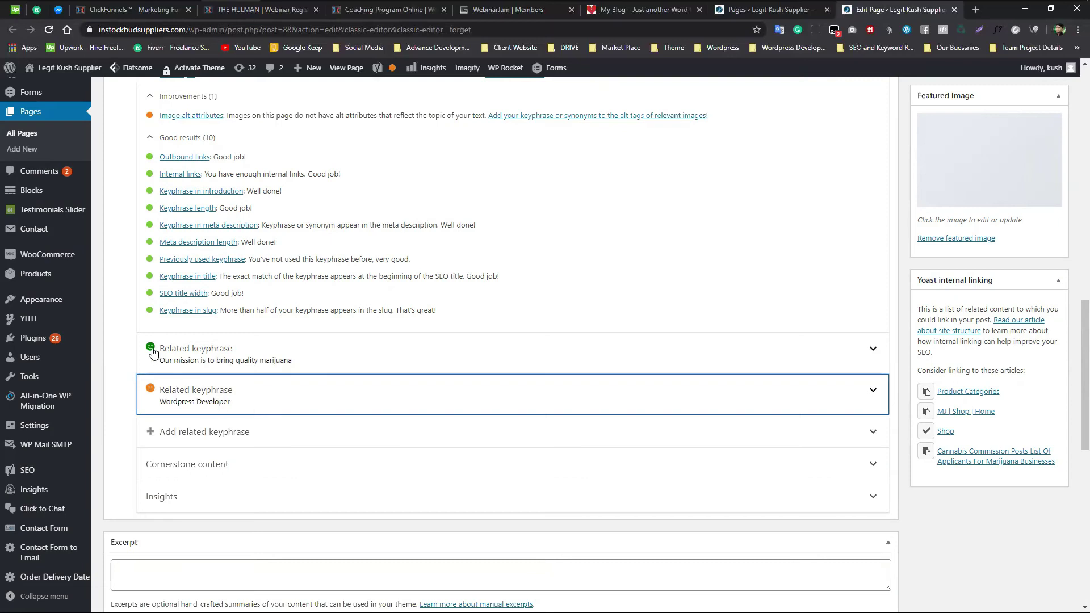
Reopen the related keyphrase "Our mission is to bring quality marijuana" to check its analysis, then collapse it
{"action": "left_click", "coordinate": [872, 350]}
{"action": "left_click", "coordinate": [260, 402]}
{"action": "key", "text": "ctrl+a"}
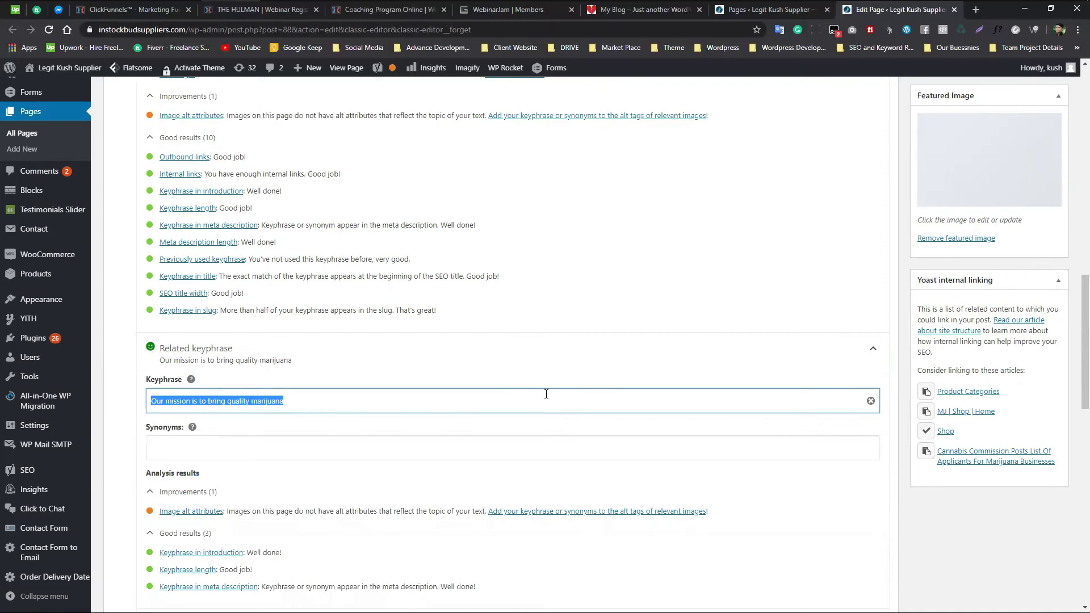
{"action": "left_click", "coordinate": [875, 350]}
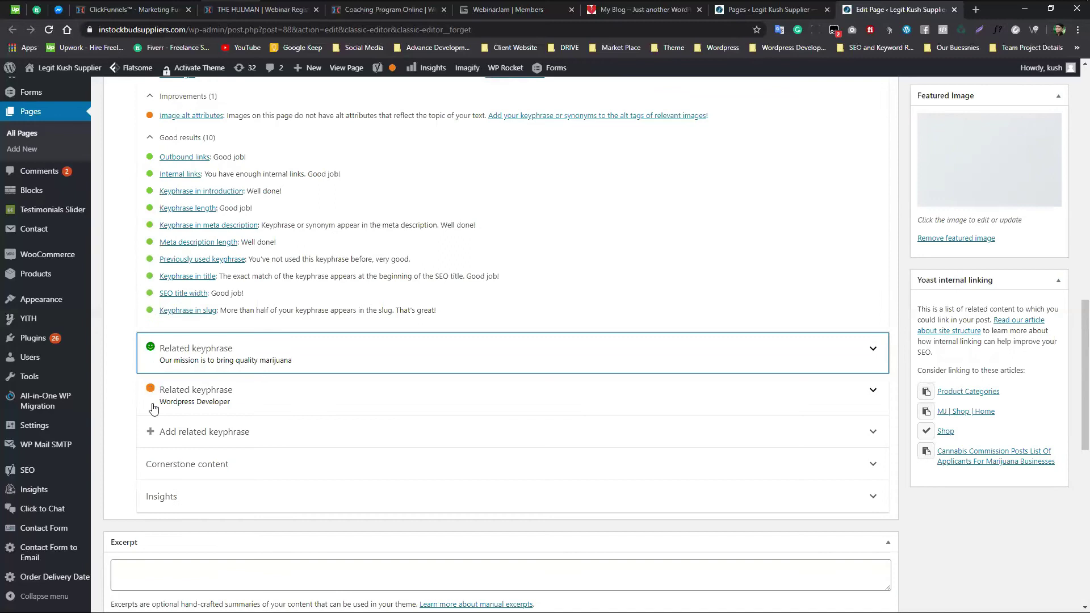
Add another related keyphrase, "Wordpress Designer", and collapse its section
{"action": "scroll", "coordinate": [152, 398], "scroll_direction": "up", "scroll_amount": 1}
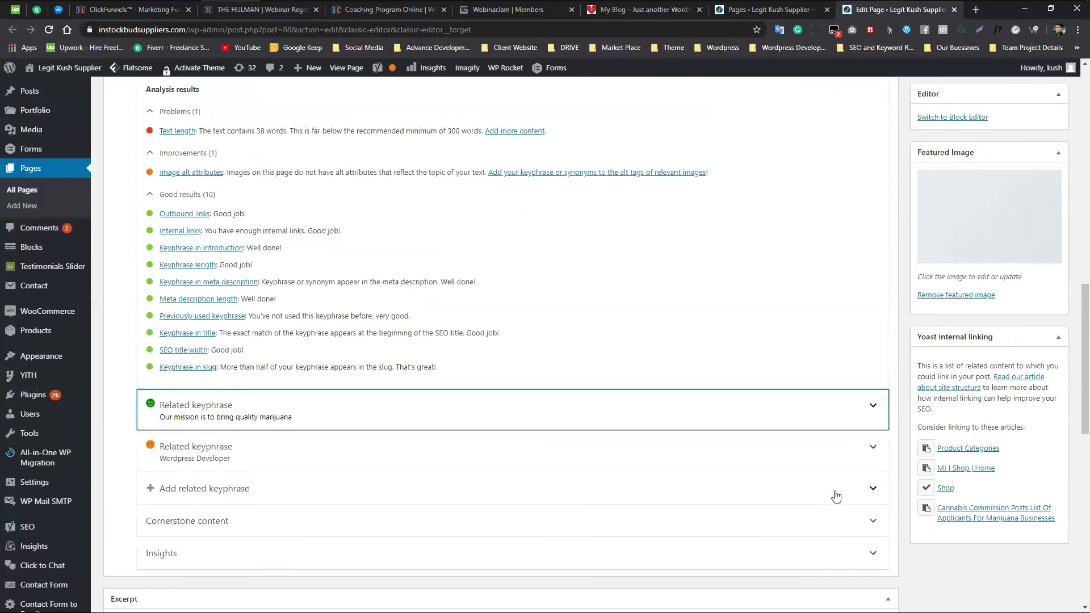
{"action": "left_click", "coordinate": [870, 489]}
{"action": "scroll", "coordinate": [341, 502], "scroll_direction": "down", "scroll_amount": 2}
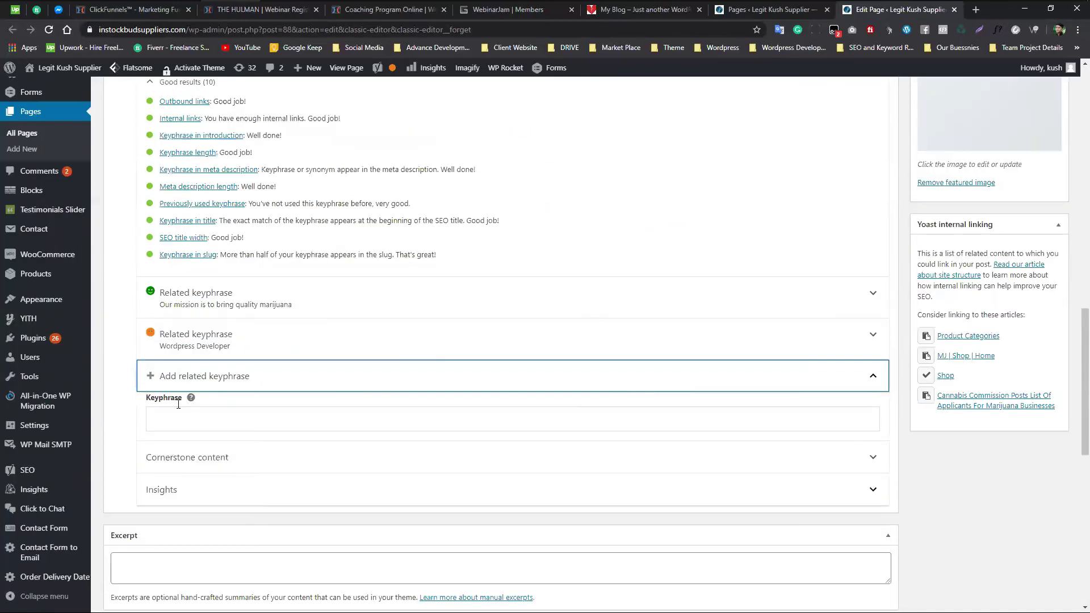
{"action": "left_click", "coordinate": [195, 417]}
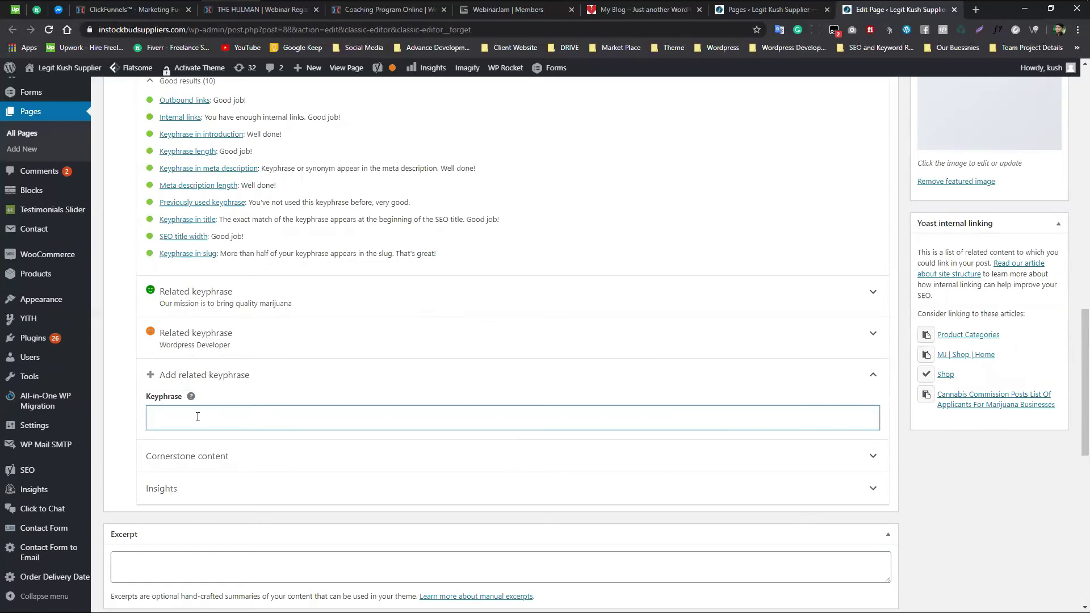
{"action": "type", "text": "Wordpre"}
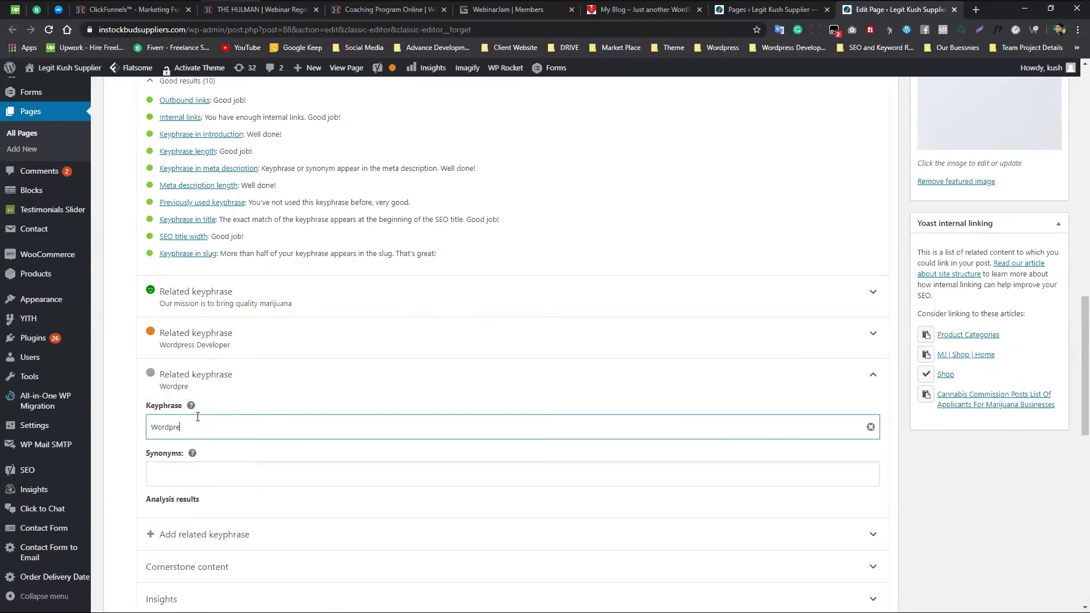
{"action": "type", "text": "ss Designer"}
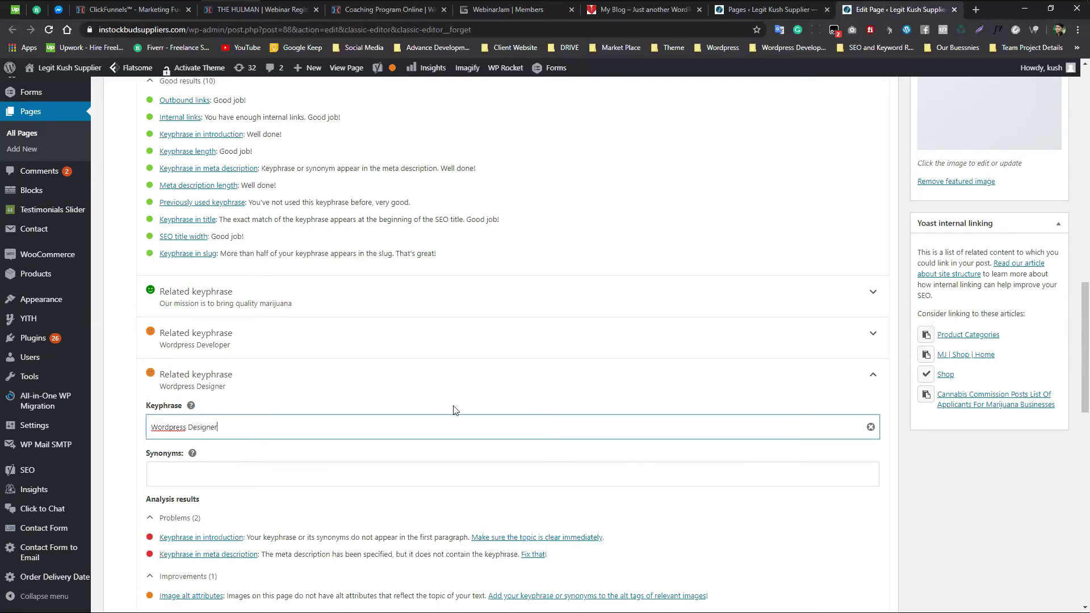
{"action": "left_click", "coordinate": [873, 374]}
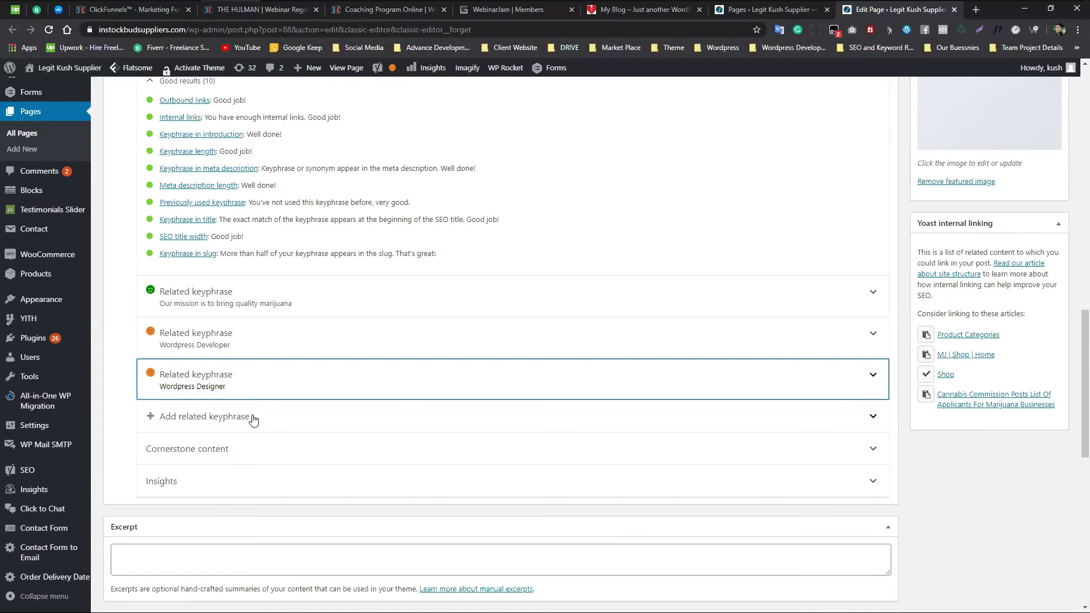
Open a blank related keyphrase entry, then examine the About page's body text and the SEO status in its publishing details
{"action": "left_click", "coordinate": [219, 426]}
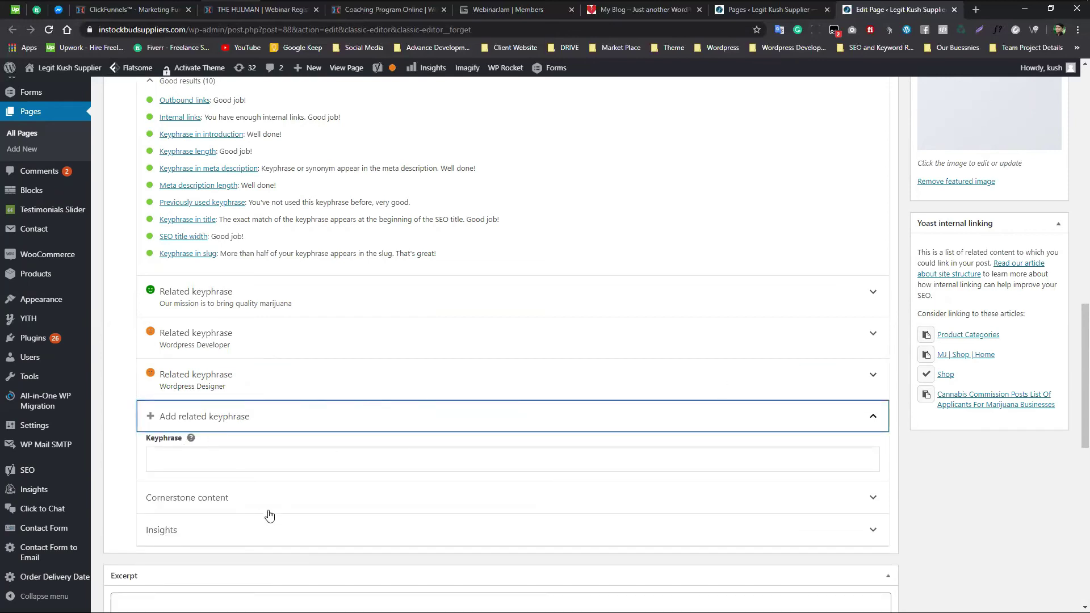
{"action": "scroll", "coordinate": [285, 478], "scroll_direction": "down", "scroll_amount": 3}
{"action": "scroll", "coordinate": [311, 428], "scroll_direction": "down", "scroll_amount": 2}
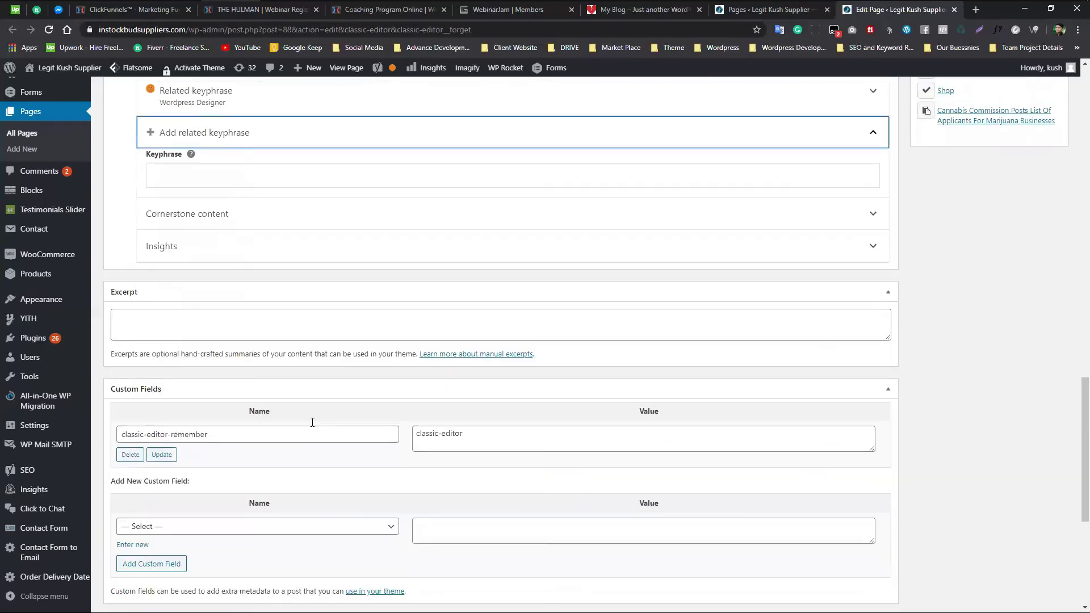
{"action": "scroll", "coordinate": [311, 420], "scroll_direction": "up", "scroll_amount": 15}
{"action": "scroll", "coordinate": [437, 482], "scroll_direction": "up", "scroll_amount": 6}
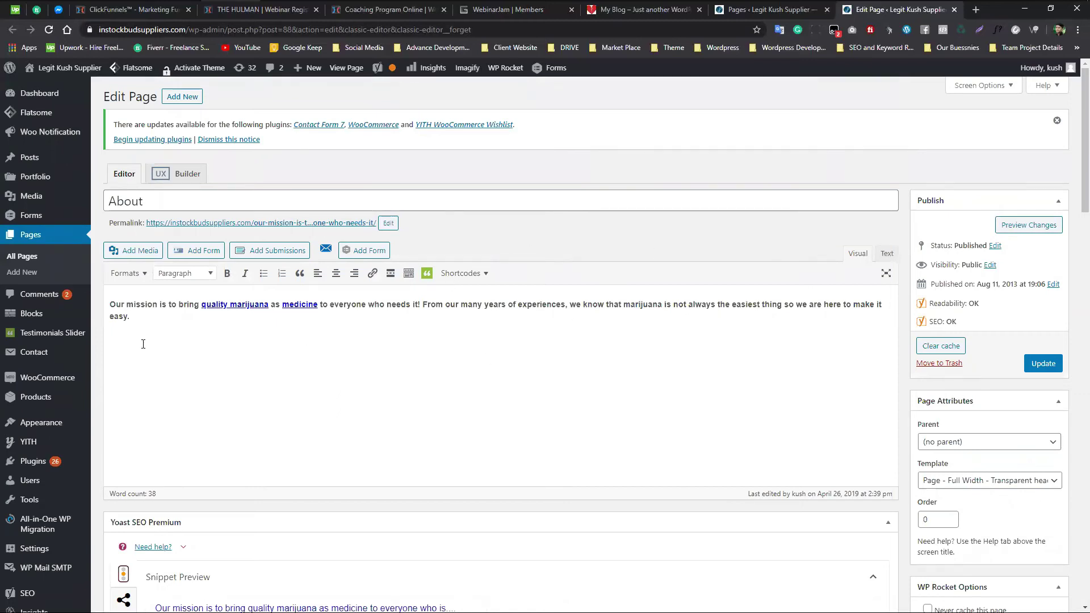
{"action": "left_click", "coordinate": [139, 319]}
{"action": "left_click_drag", "start_coordinate": [933, 321], "coordinate": [962, 323]}
{"action": "left_click", "coordinate": [740, 240]}
Switch to the WordPress Pages list and examine the SEO score indicators of the listed pages
{"action": "left_click", "coordinate": [772, 10]}
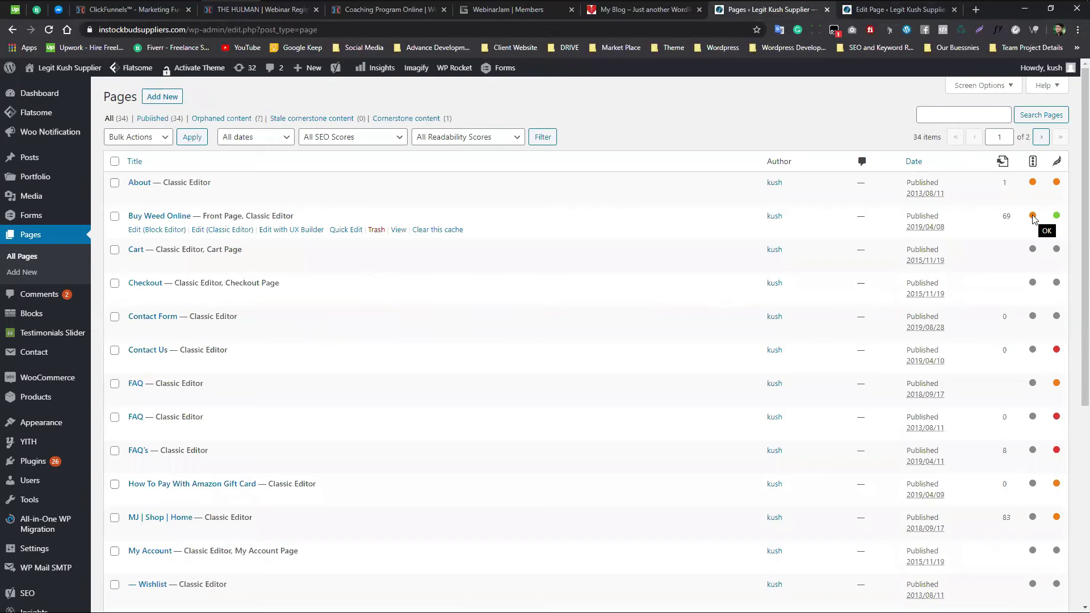
{"action": "scroll", "coordinate": [1042, 227], "scroll_direction": "down", "scroll_amount": 6}
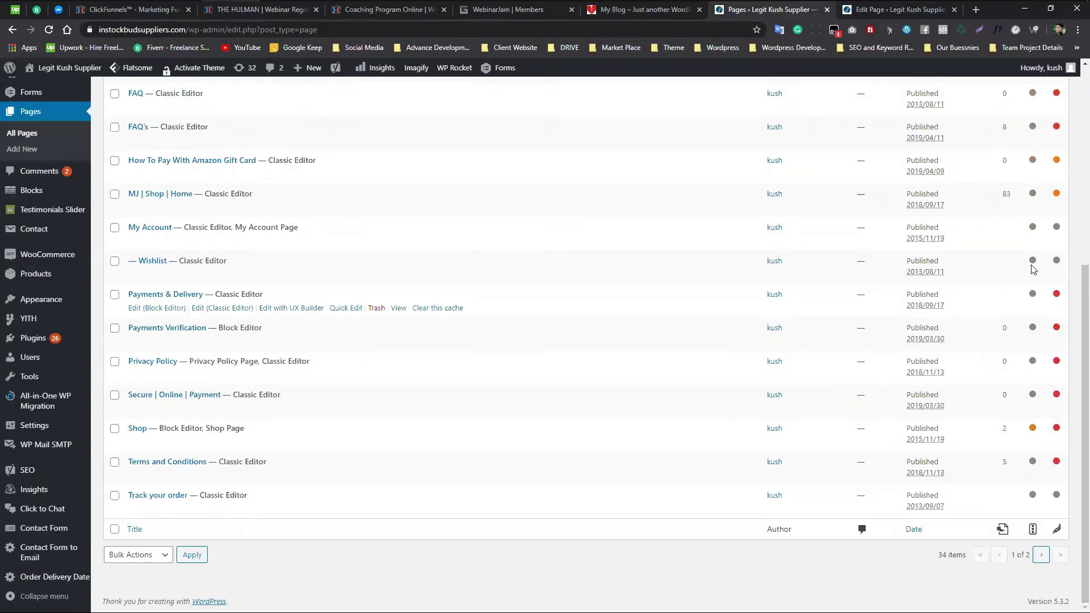
Review the SEO and readability score indicators of the listed pages, then return to the About page's editor
{"action": "scroll", "coordinate": [1032, 213], "scroll_direction": "up", "scroll_amount": 5}
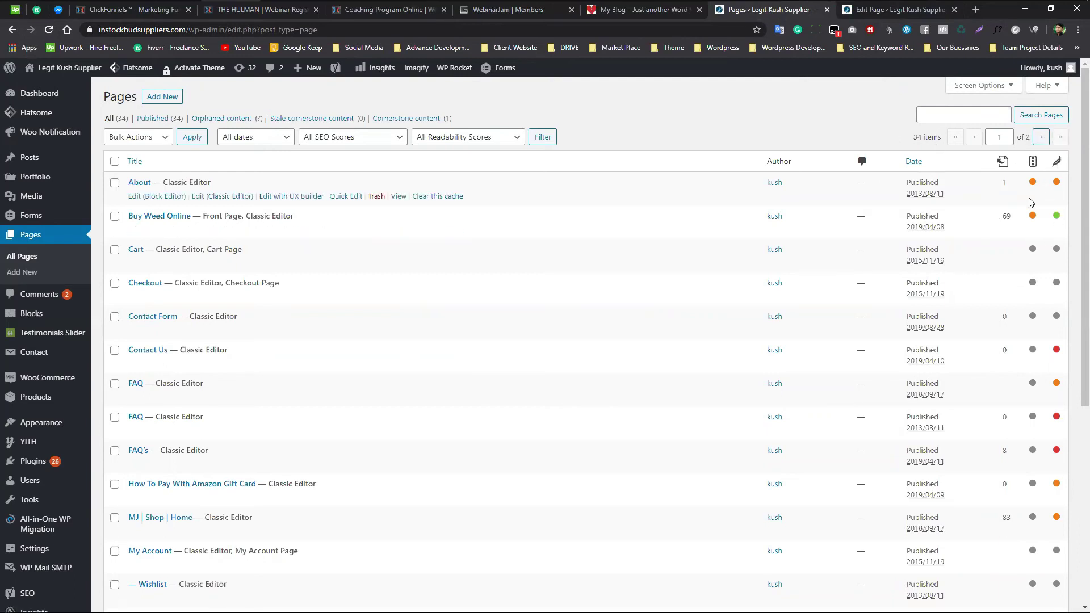
{"action": "scroll", "coordinate": [1032, 363], "scroll_direction": "down", "scroll_amount": 1}
{"action": "scroll", "coordinate": [1032, 363], "scroll_direction": "up", "scroll_amount": 1}
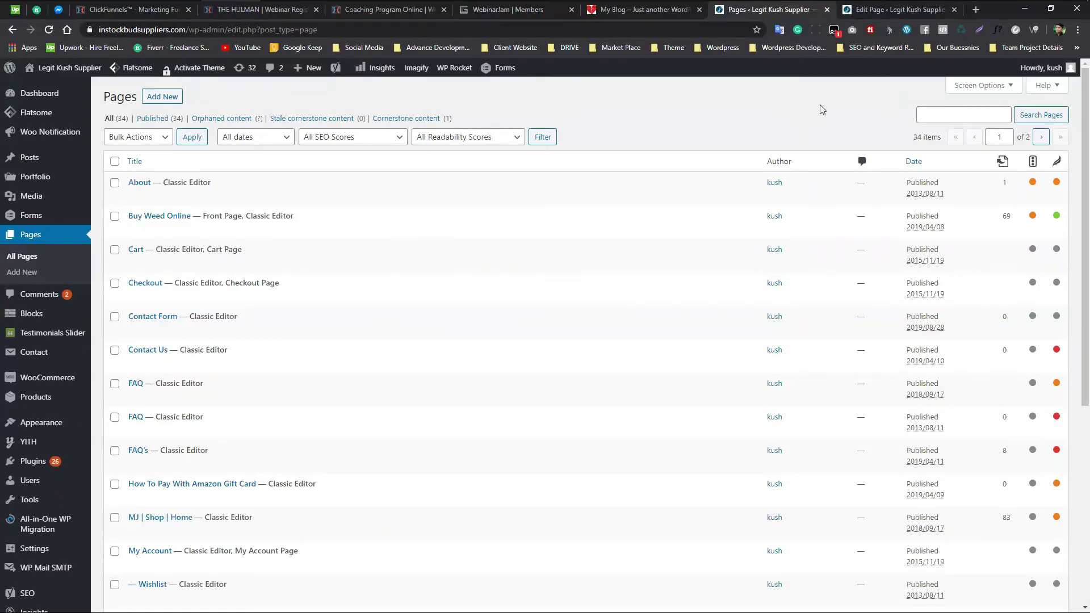
{"action": "left_click", "coordinate": [881, 14]}
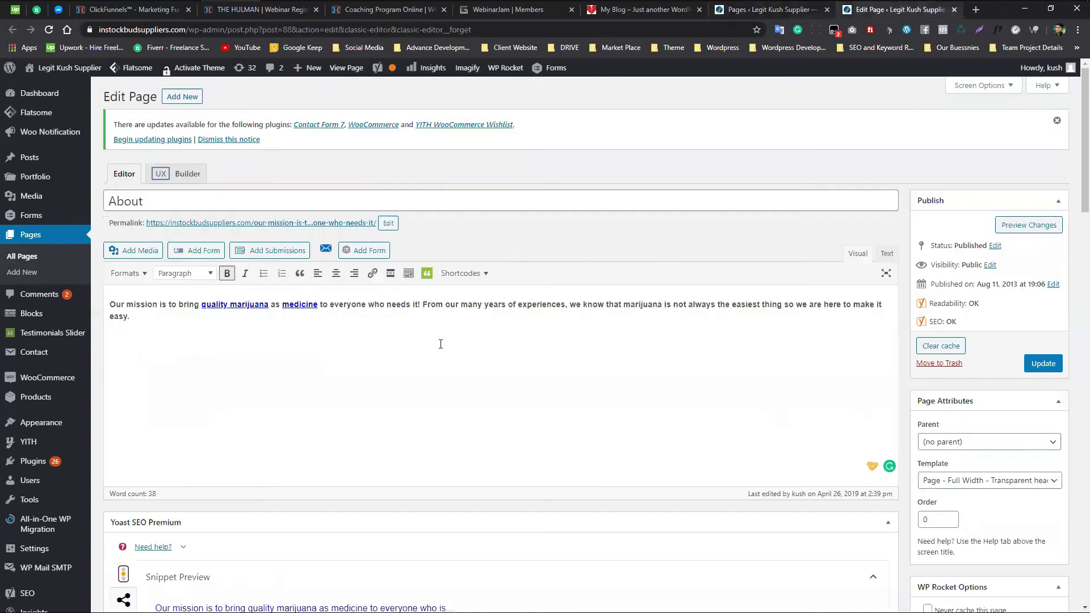
Examine the About page's body text and the analysis results for its focus keyphrase
{"action": "double_click", "coordinate": [542, 305]}
{"action": "triple_click", "coordinate": [552, 305]}
{"action": "left_click", "coordinate": [552, 305]}
{"action": "scroll", "coordinate": [400, 390], "scroll_direction": "down", "scroll_amount": 9}
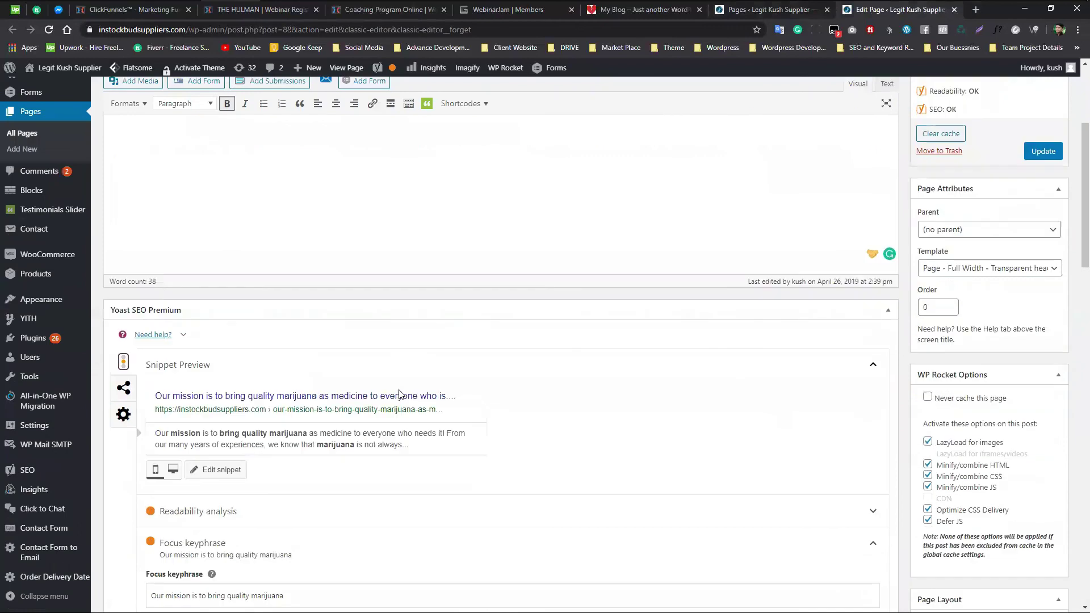
{"action": "scroll", "coordinate": [221, 375], "scroll_direction": "down", "scroll_amount": 6}
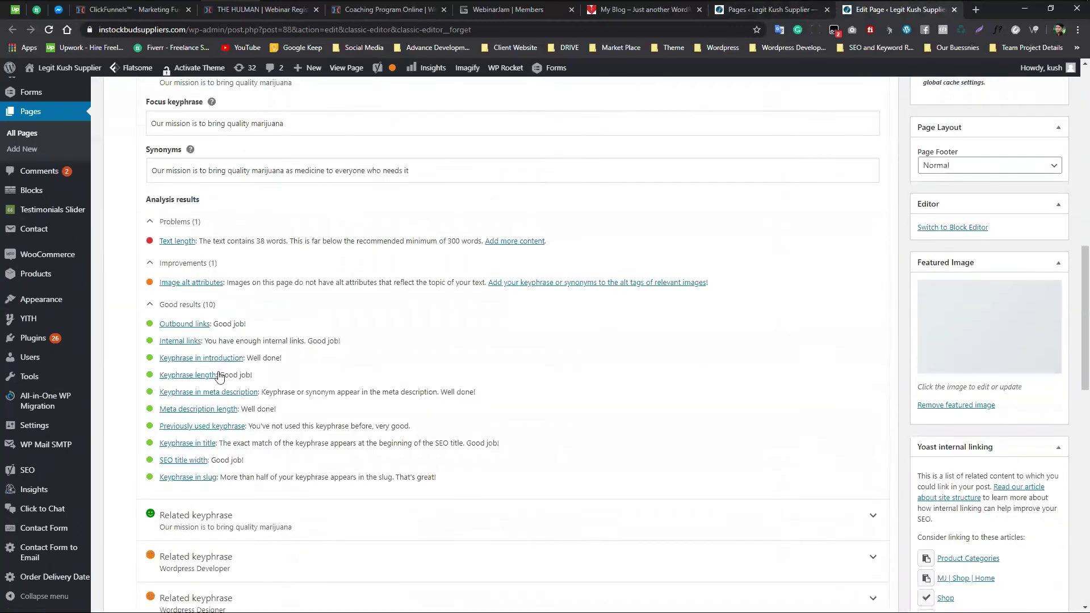
{"action": "scroll", "coordinate": [193, 352], "scroll_direction": "up", "scroll_amount": 4}
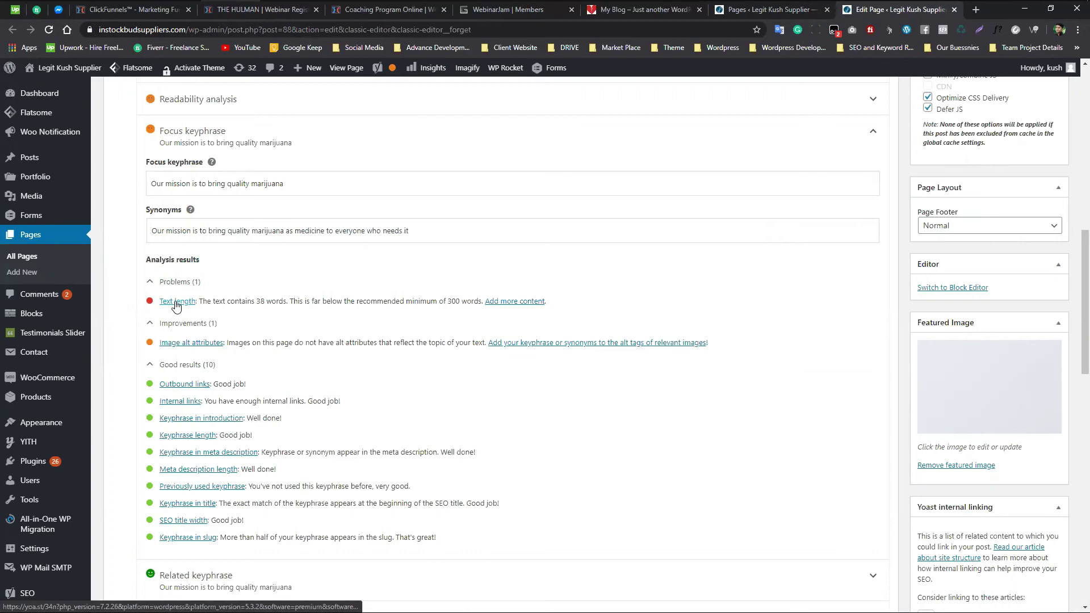
Compare the recommended word minimum in the text length problem with the About page's body text
{"action": "double_click", "coordinate": [455, 301]}
{"action": "scroll", "coordinate": [396, 325], "scroll_direction": "up", "scroll_amount": 10}
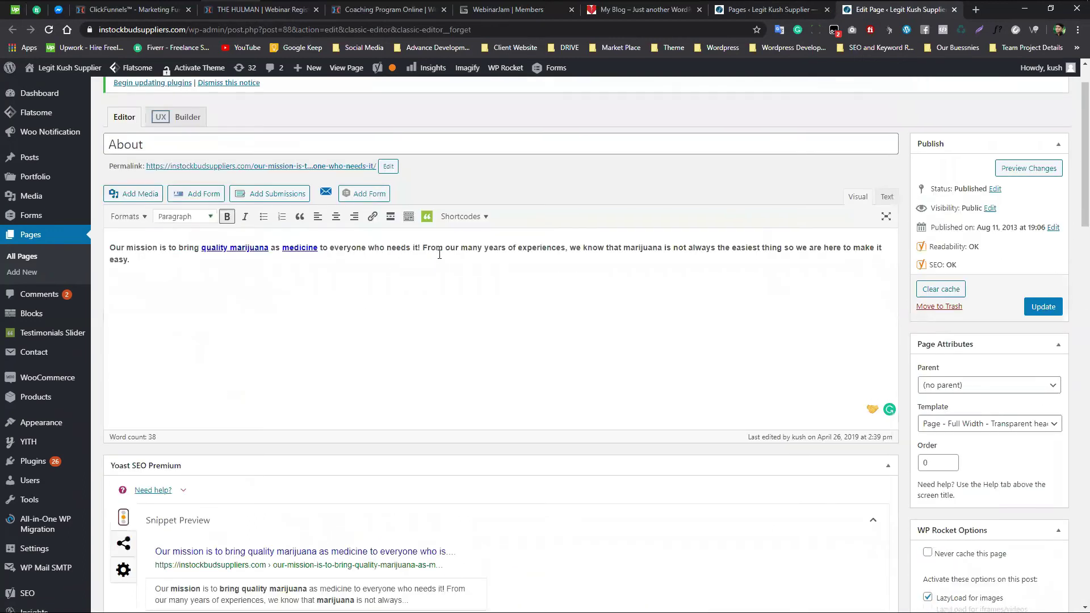
{"action": "triple_click", "coordinate": [443, 249]}
{"action": "left_click", "coordinate": [360, 358]}
{"action": "scroll", "coordinate": [364, 359], "scroll_direction": "down", "scroll_amount": 13}
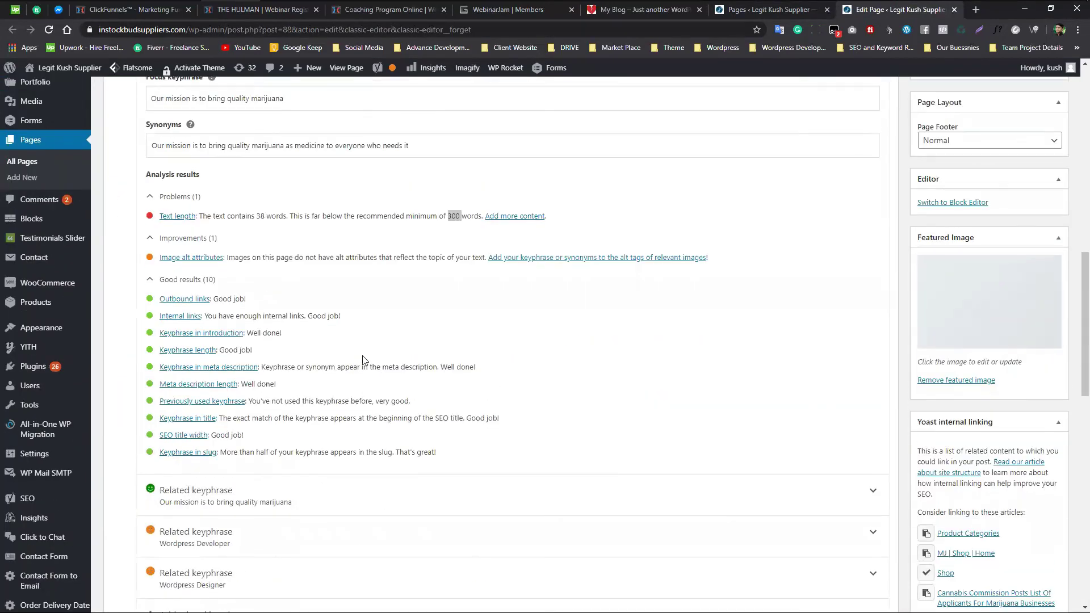
{"action": "scroll", "coordinate": [363, 359], "scroll_direction": "up", "scroll_amount": 1}
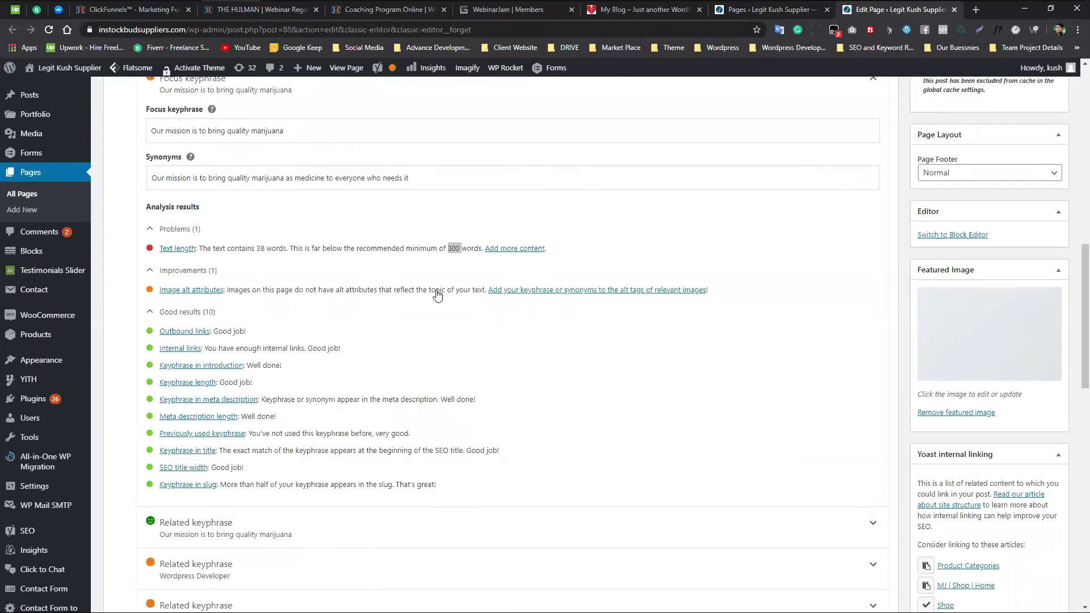
Choose Logo-Kush-Trans.png from the media library for the About page and enter the alt text "Wordpress Developer"
{"action": "scroll", "coordinate": [436, 296], "scroll_direction": "up", "scroll_amount": 12}
{"action": "scroll", "coordinate": [753, 357], "scroll_direction": "down", "scroll_amount": 10}
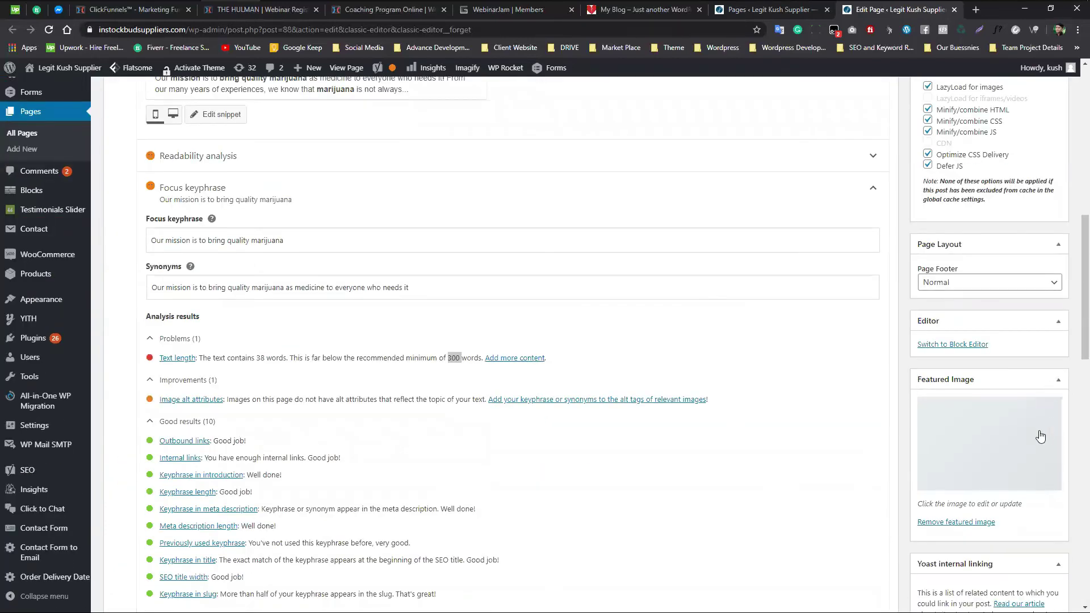
{"action": "scroll", "coordinate": [650, 323], "scroll_direction": "up", "scroll_amount": 8}
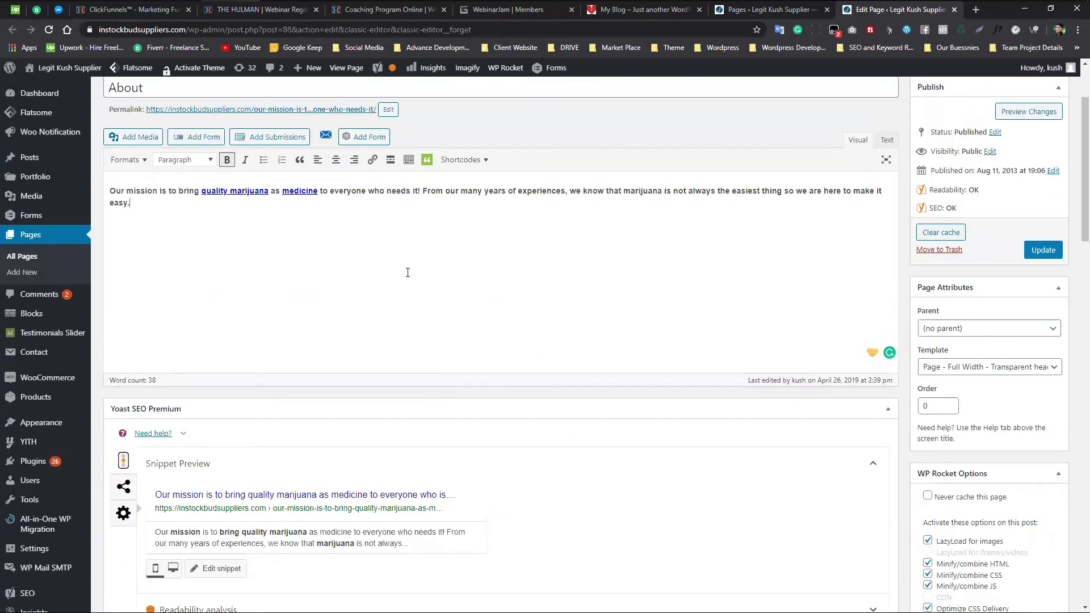
{"action": "scroll", "coordinate": [404, 258], "scroll_direction": "up", "scroll_amount": 1}
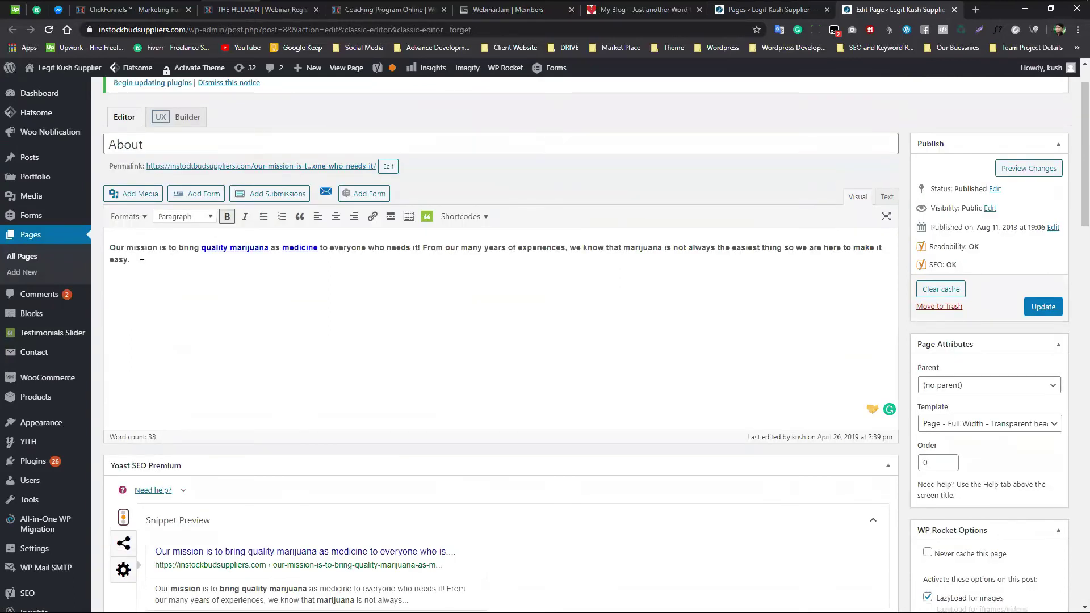
{"action": "left_click", "coordinate": [129, 194]}
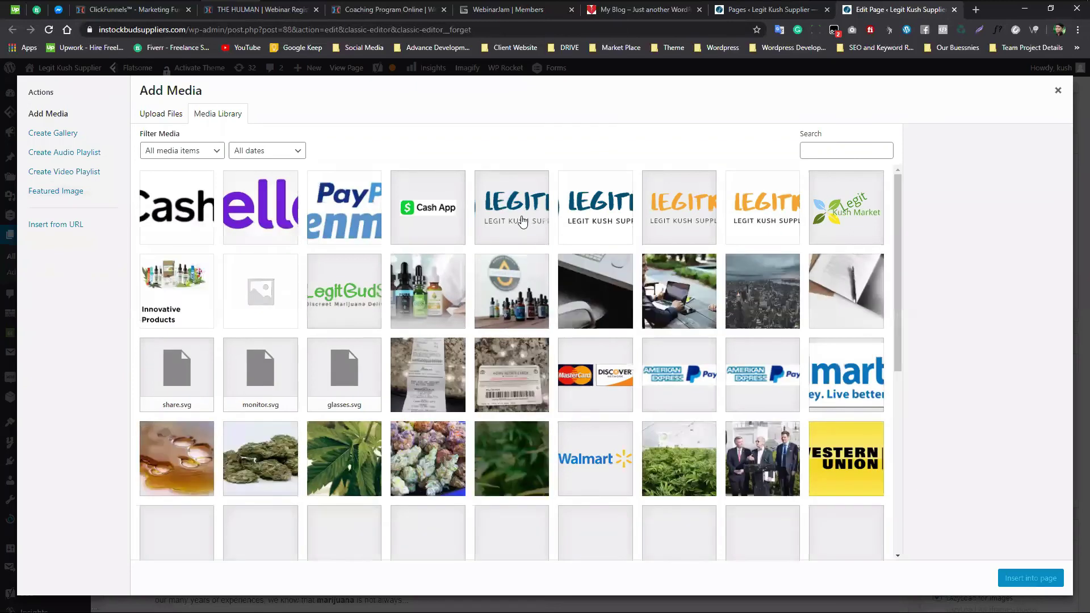
{"action": "left_click", "coordinate": [526, 215]}
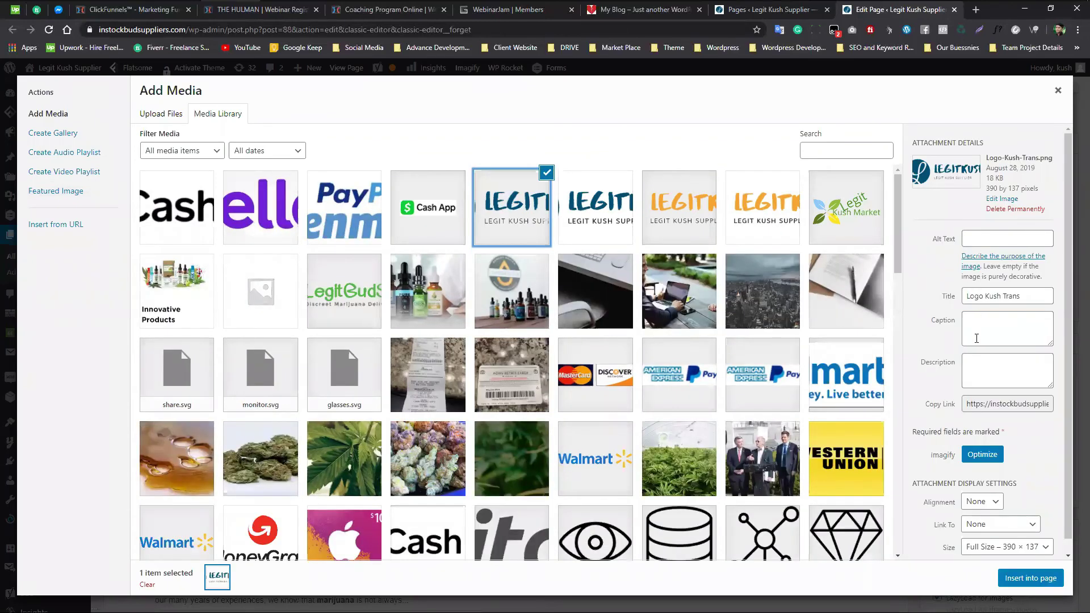
{"action": "left_click", "coordinate": [977, 239]}
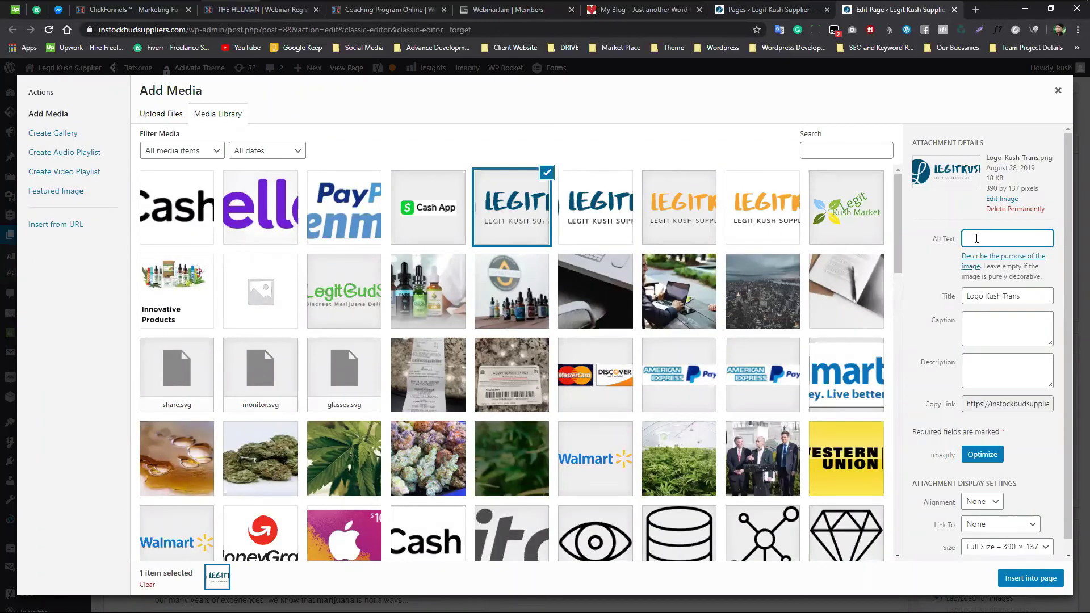
{"action": "type", "text": "gg"}
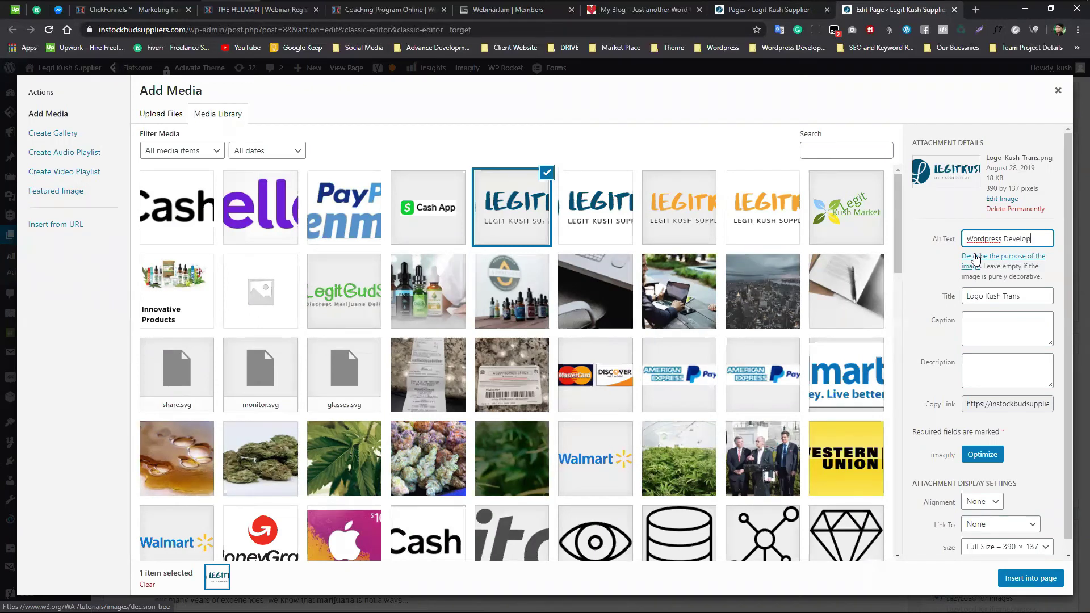
{"action": "type", "text": "er"}
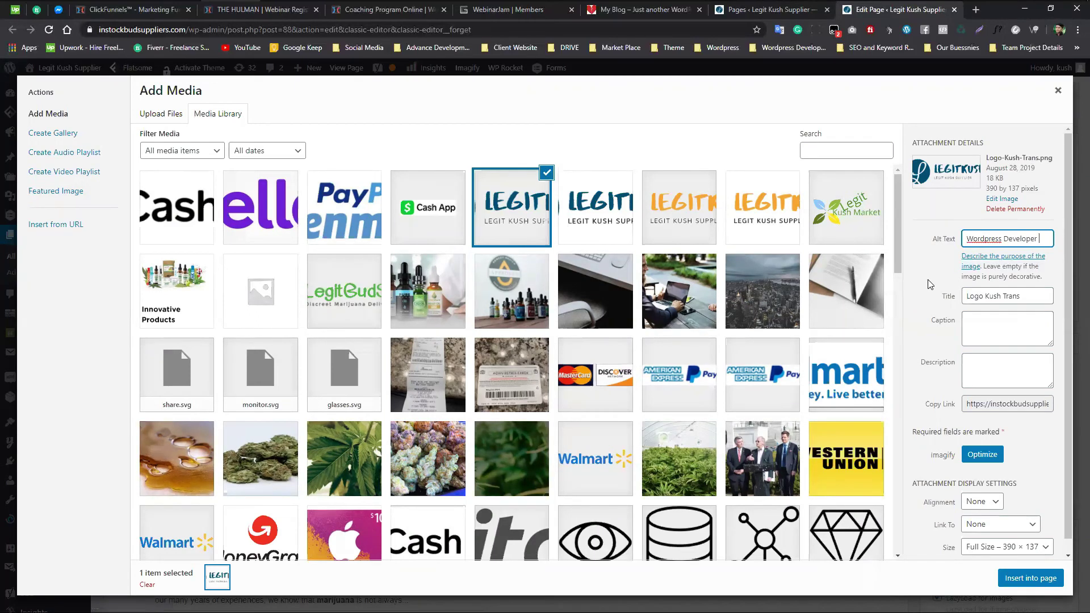
Clear the logo image's alt text and close the media library without inserting anything
{"action": "triple_click", "coordinate": [1029, 242]}
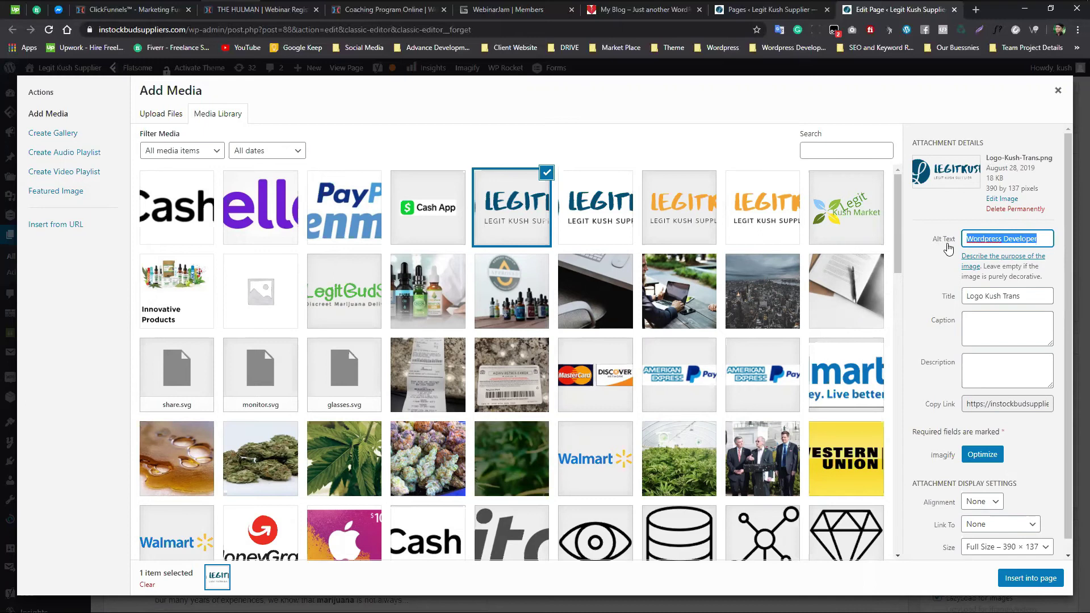
{"action": "key", "text": "BackSpace"}
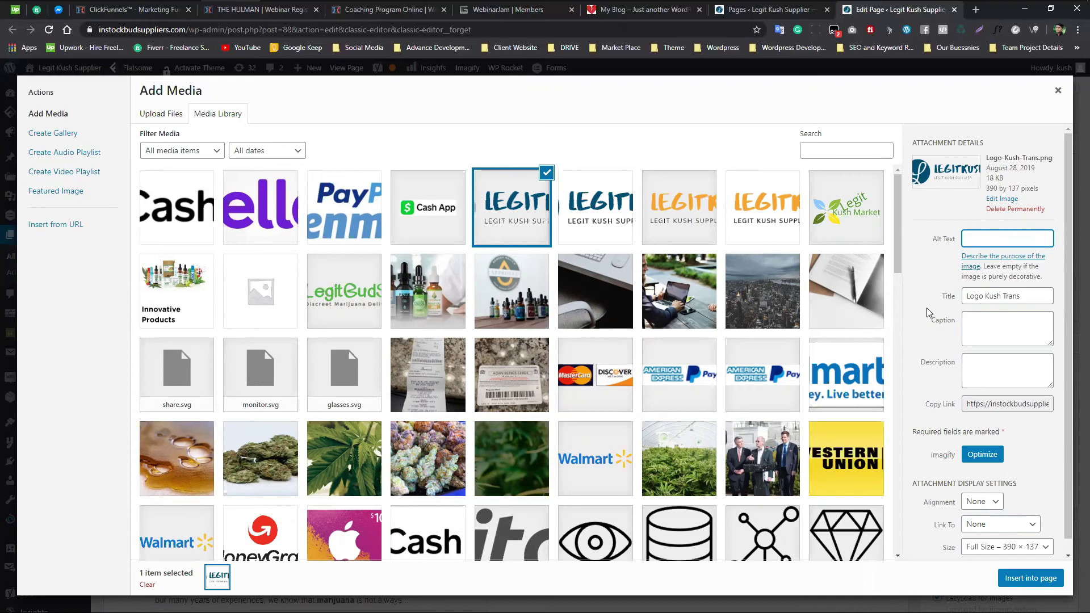
{"action": "left_click", "coordinate": [1057, 94]}
Remove the related keyphrases "Wordpress Designer" and "Wordpress Developer" from the About page
{"action": "scroll", "coordinate": [380, 435], "scroll_direction": "down", "scroll_amount": 10}
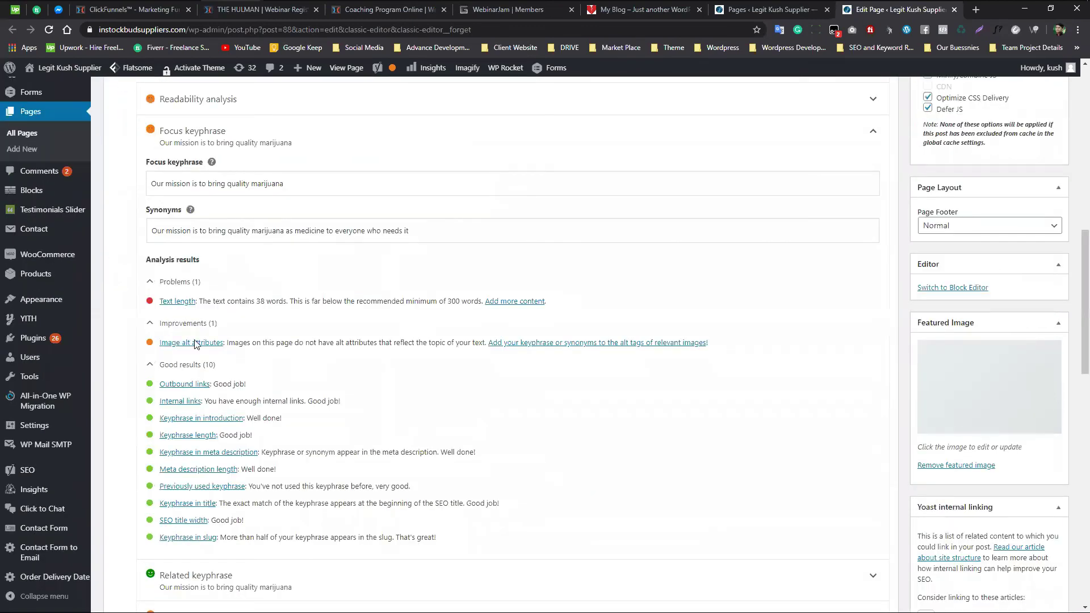
{"action": "scroll", "coordinate": [206, 379], "scroll_direction": "down", "scroll_amount": 5}
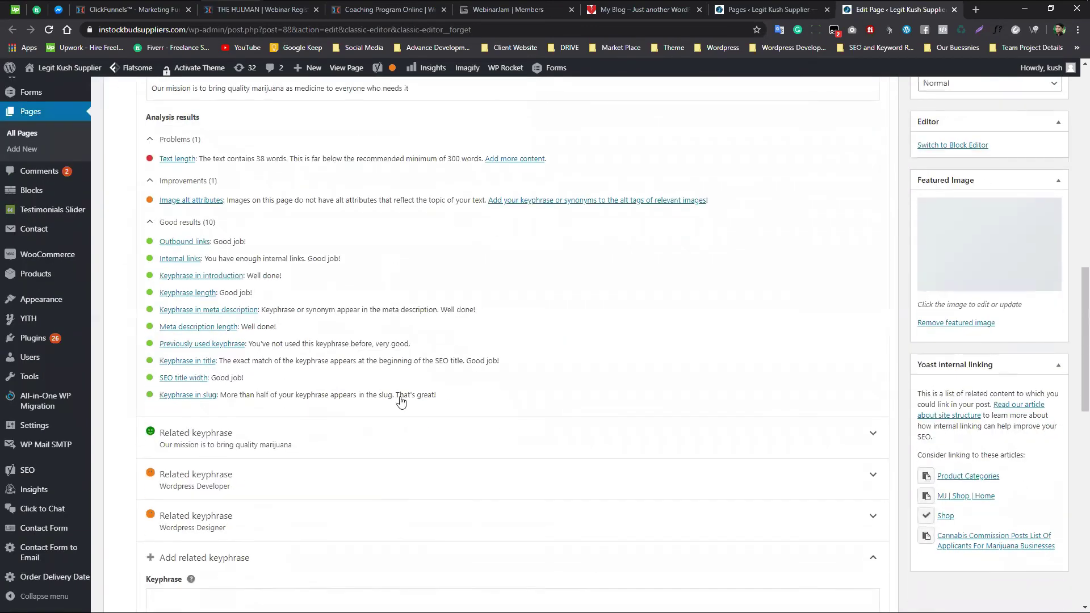
{"action": "left_click", "coordinate": [872, 374]}
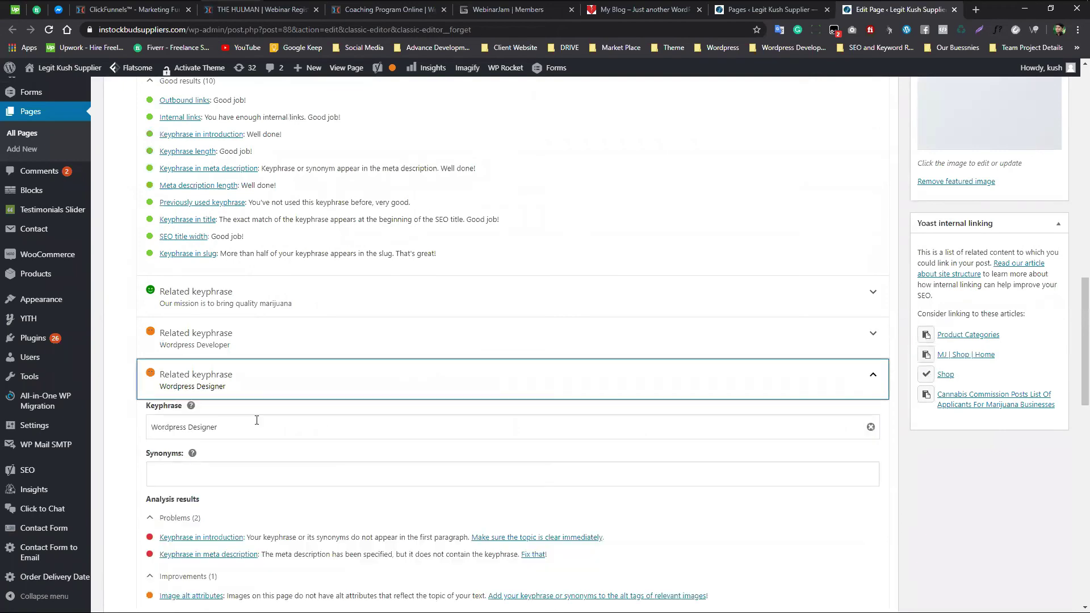
{"action": "triple_click", "coordinate": [202, 427]}
{"action": "key", "text": "BackSpace"}
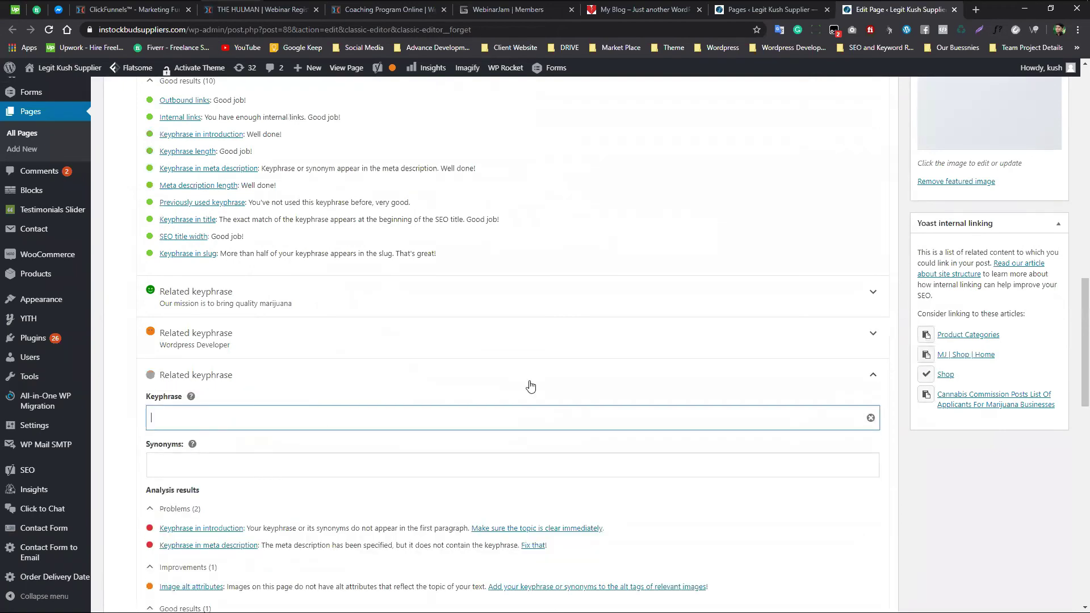
{"action": "left_click", "coordinate": [873, 333]}
{"action": "triple_click", "coordinate": [214, 390]}
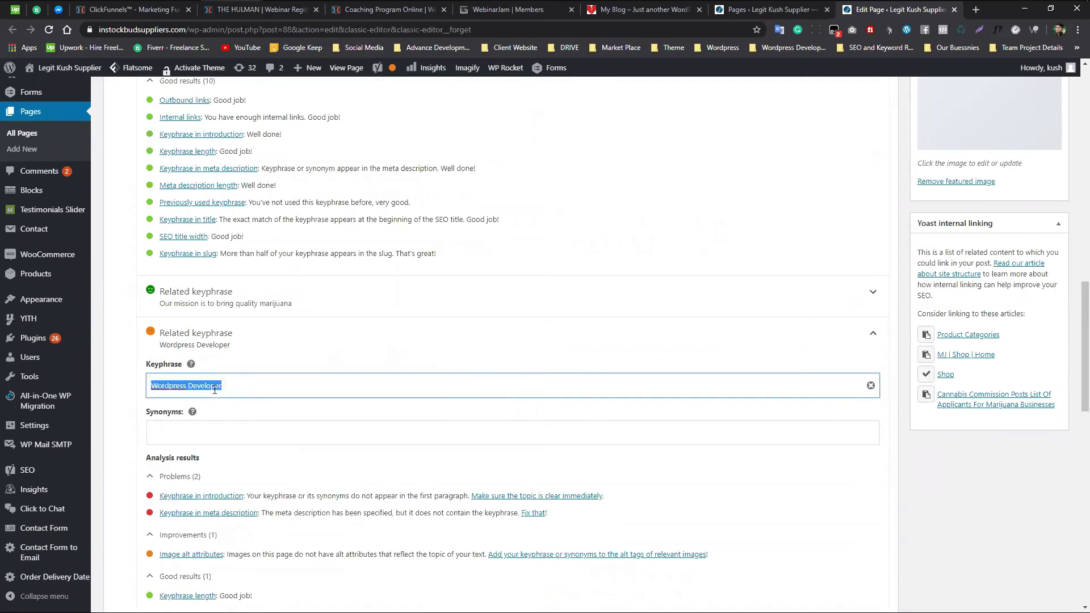
{"action": "key", "text": "BackSpace"}
{"action": "left_click", "coordinate": [869, 335]}
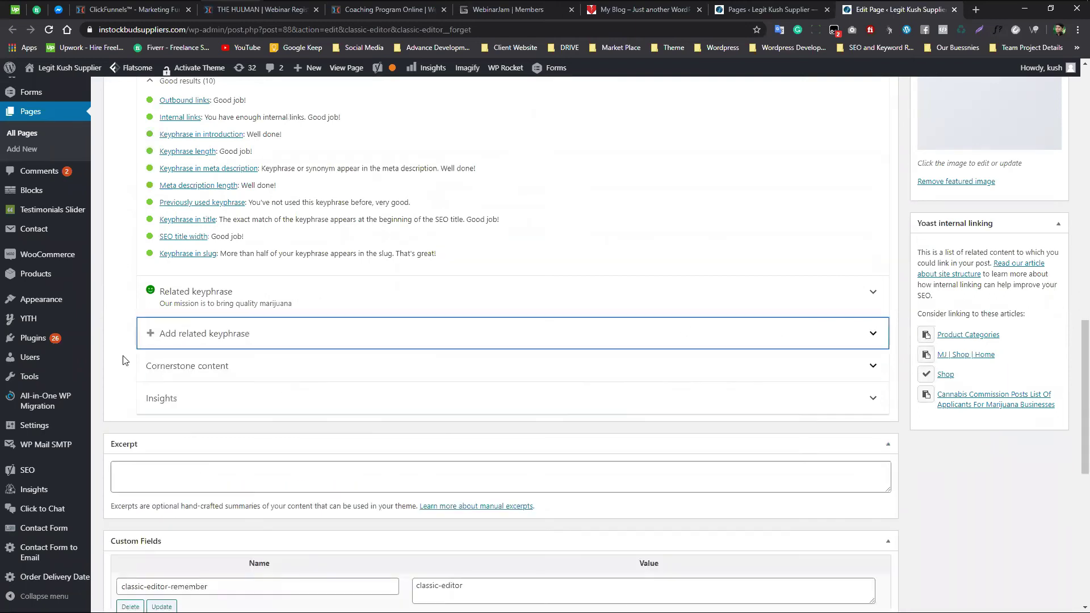
Check the Insights and Cornerstone content sections, collapsing each one after viewing it
{"action": "left_click", "coordinate": [863, 402]}
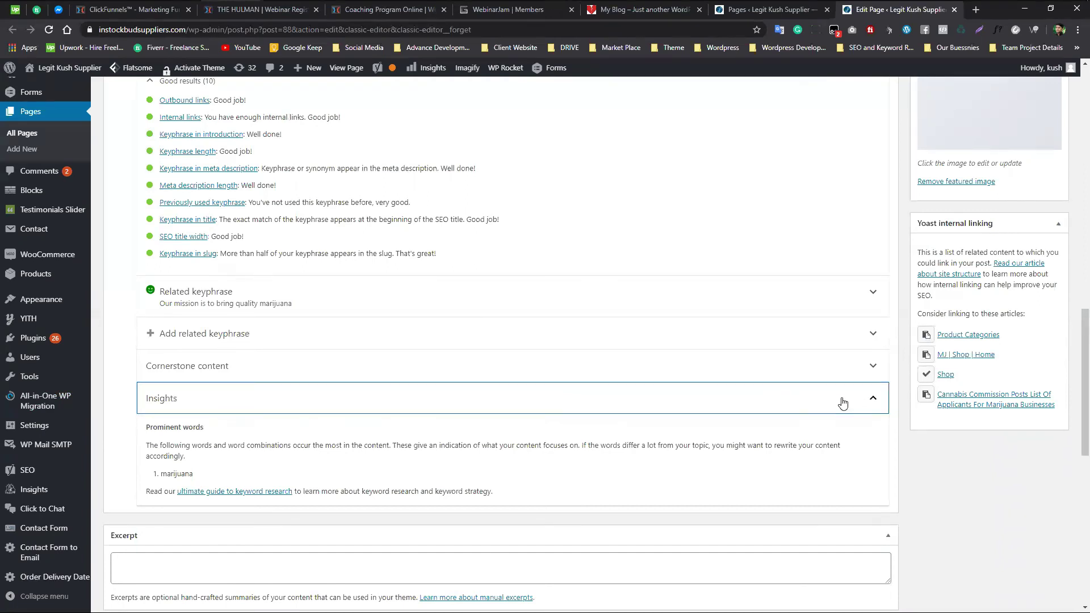
{"action": "left_click", "coordinate": [843, 402]}
{"action": "left_click", "coordinate": [853, 371]}
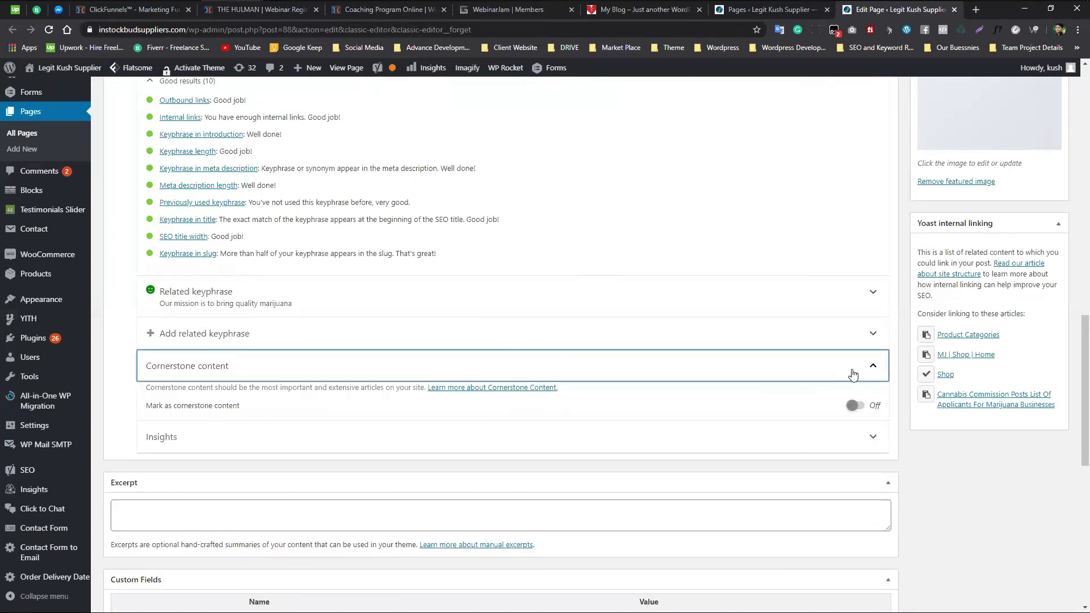
{"action": "left_click", "coordinate": [853, 373]}
Open the snippet editor and examine the About page's SEO title, meta description and slug
{"action": "scroll", "coordinate": [227, 321], "scroll_direction": "up", "scroll_amount": 7}
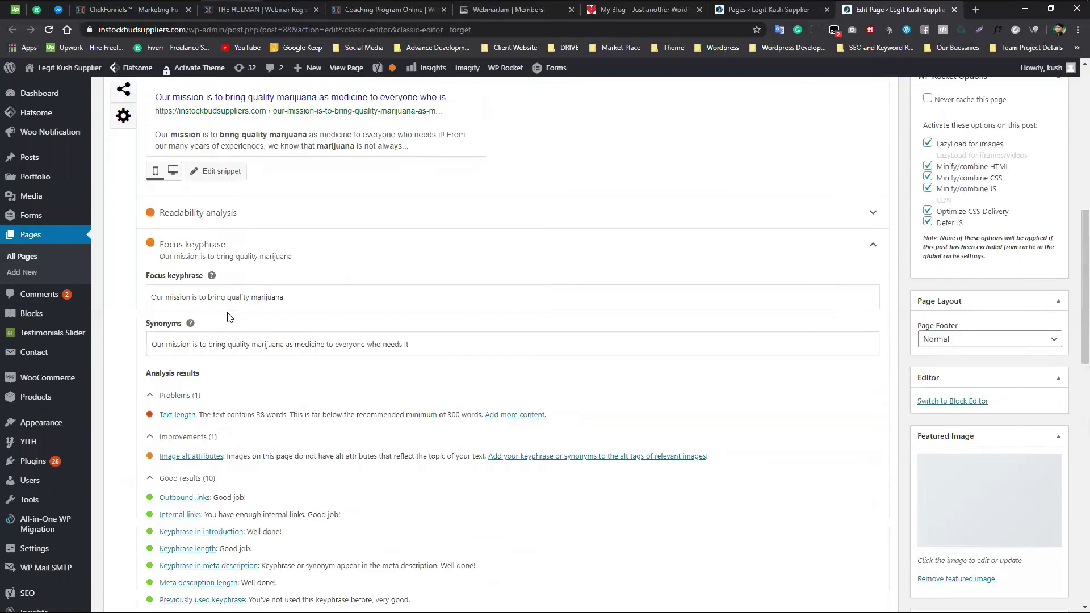
{"action": "scroll", "coordinate": [227, 317], "scroll_direction": "up", "scroll_amount": 3}
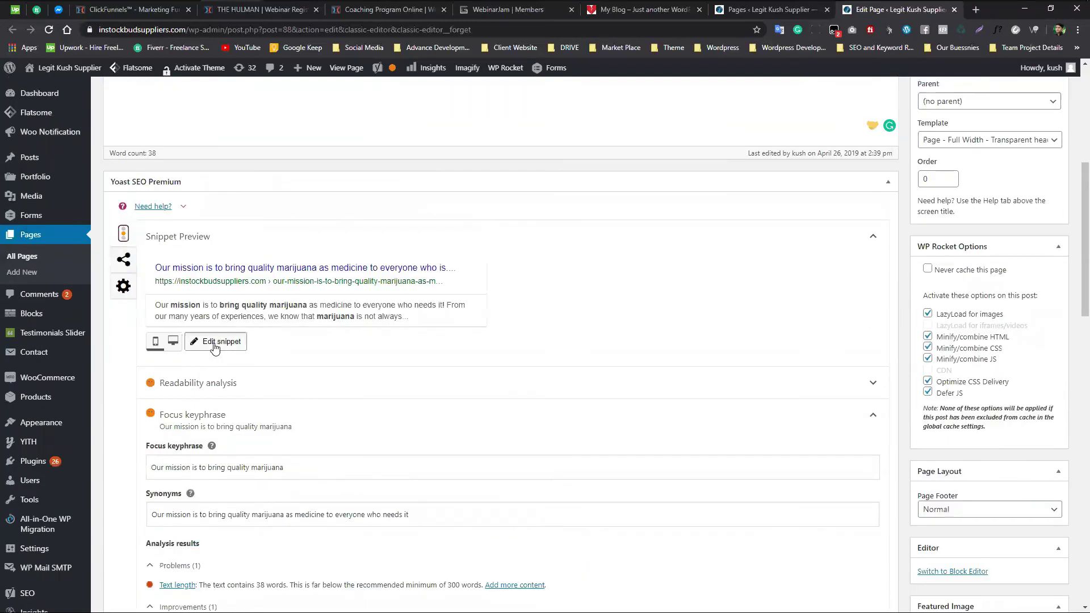
{"action": "left_click", "coordinate": [215, 343]}
{"action": "triple_click", "coordinate": [266, 391]}
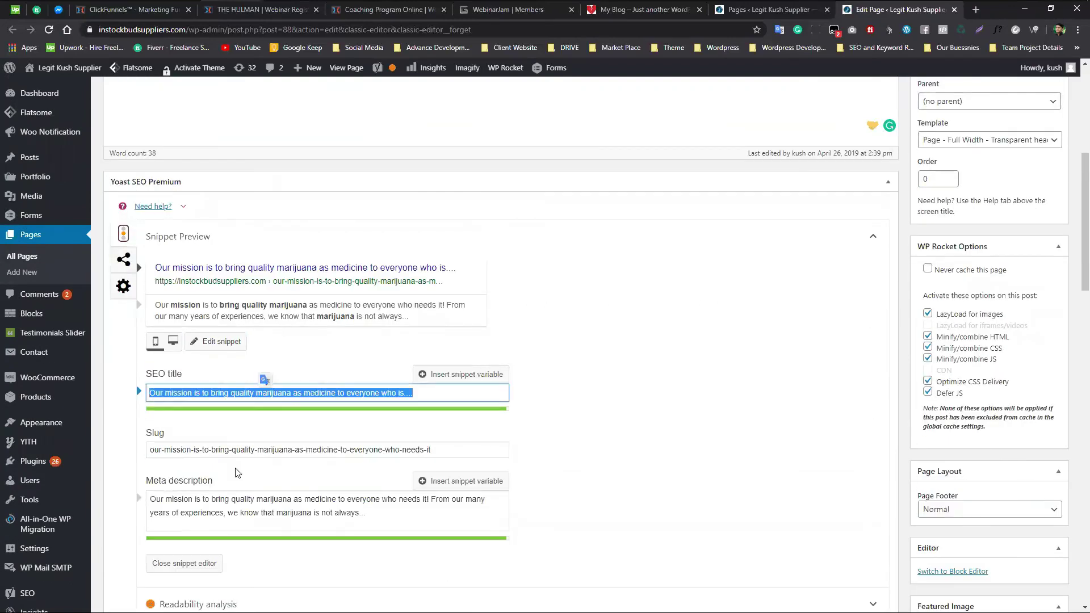
{"action": "triple_click", "coordinate": [238, 500]}
{"action": "triple_click", "coordinate": [273, 450]}
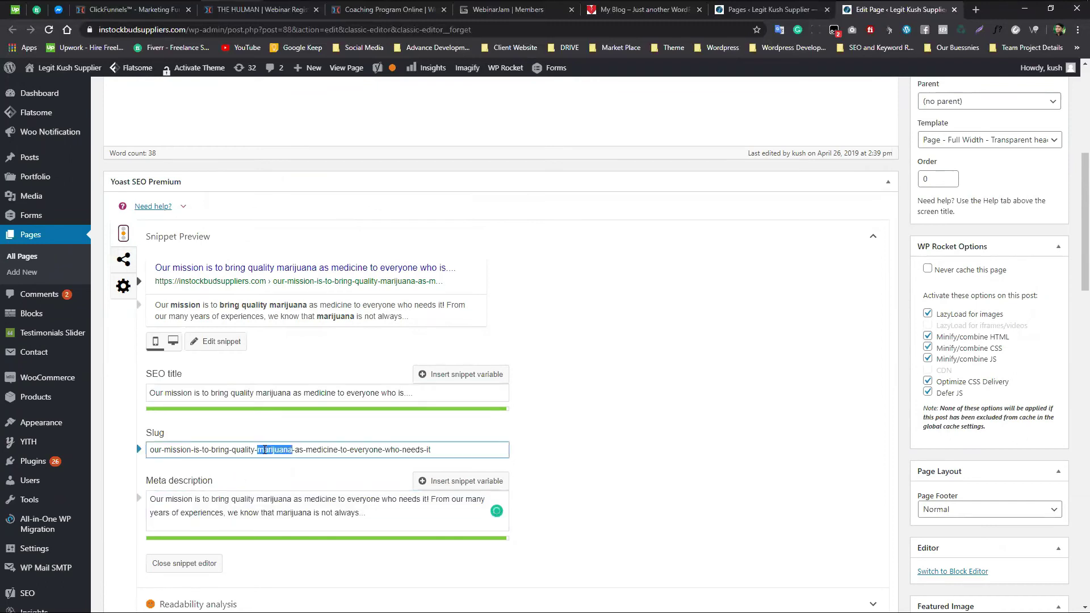
{"action": "left_click", "coordinate": [121, 444]}
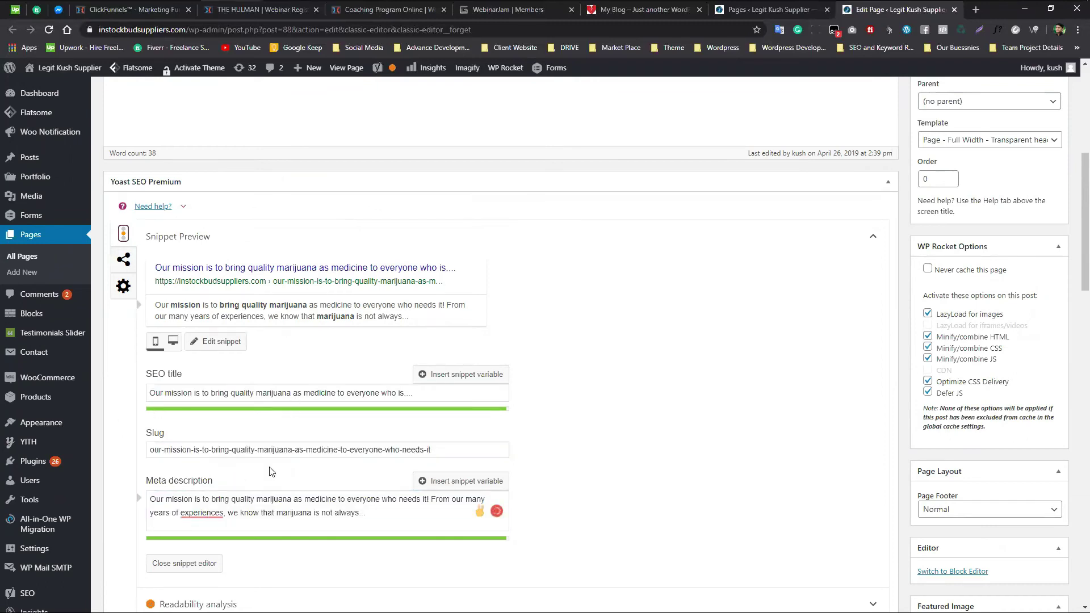
Review the focus keyphrase analysis results again and select the page title text "About"
{"action": "scroll", "coordinate": [270, 463], "scroll_direction": "down", "scroll_amount": 15}
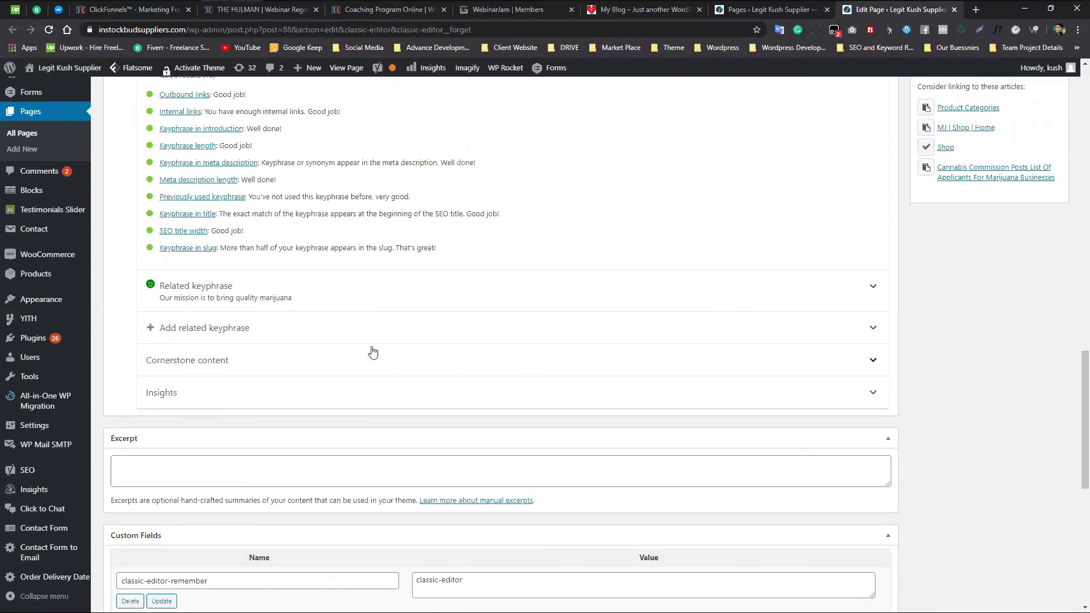
{"action": "scroll", "coordinate": [313, 418], "scroll_direction": "up", "scroll_amount": 15}
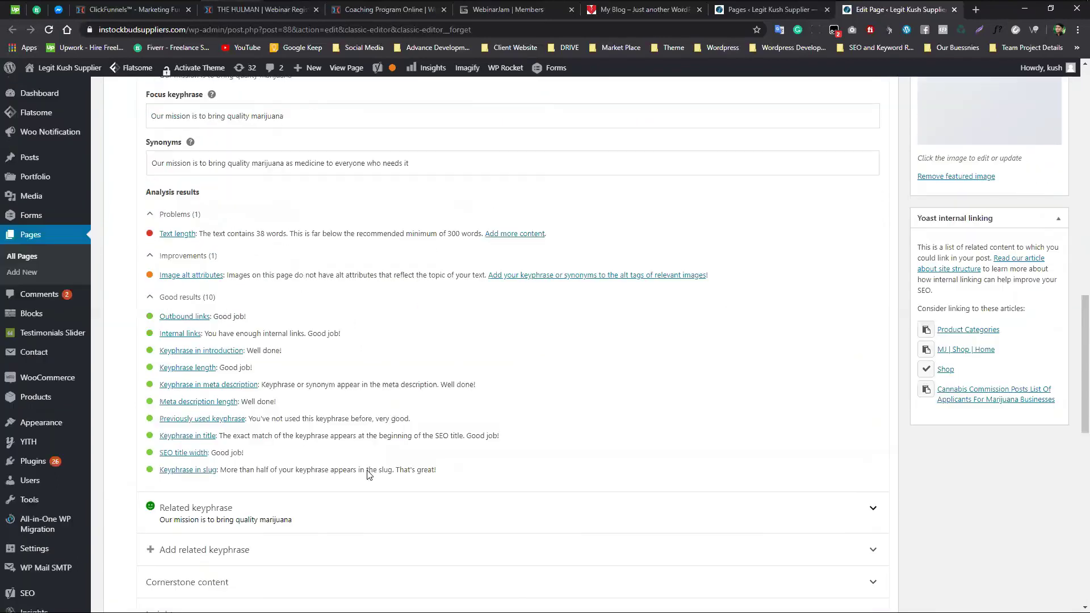
{"action": "left_click", "coordinate": [149, 199]}
{"action": "key", "text": "ctrl+a"}
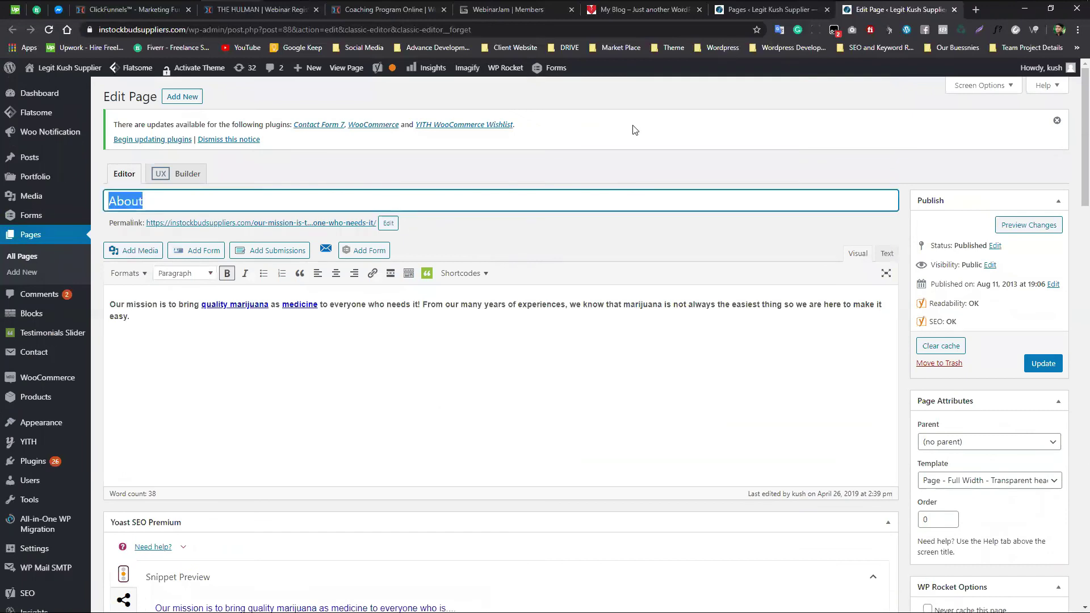
Look over the pages list and the About page's Yoast SEO snippet fields and analysis results again
{"action": "left_click", "coordinate": [802, 12]}
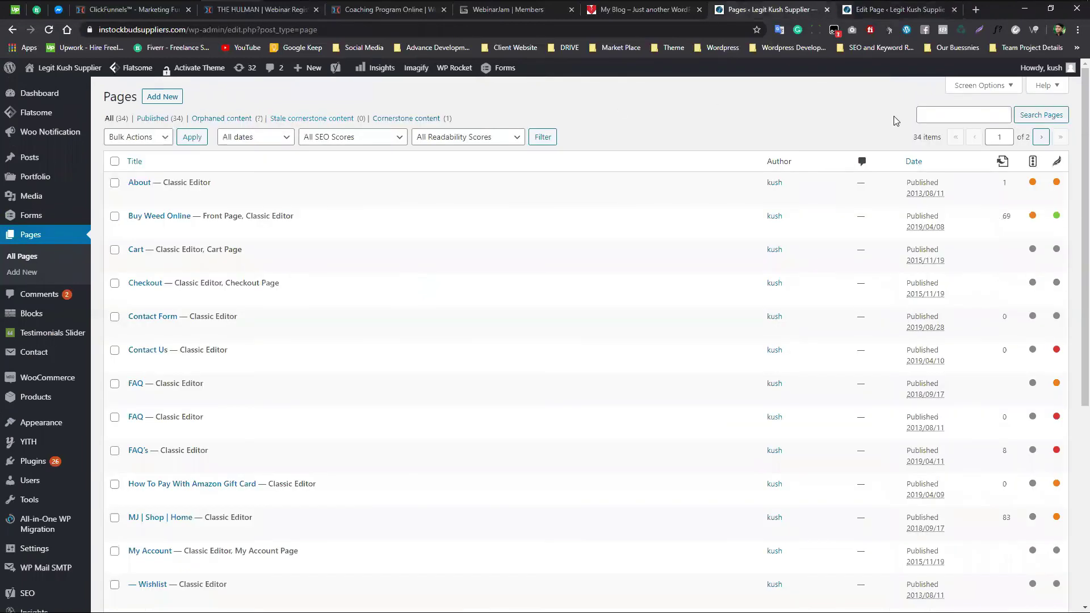
{"action": "left_click", "coordinate": [977, 9]}
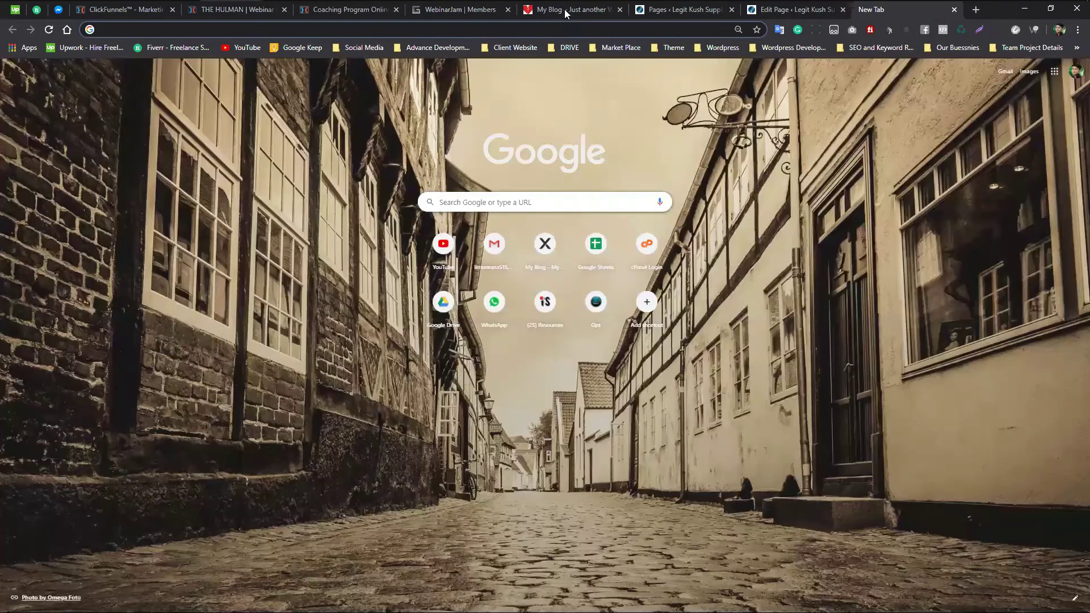
{"action": "left_click", "coordinate": [564, 9]}
{"action": "left_click", "coordinate": [667, 11]}
{"action": "scroll", "coordinate": [284, 324], "scroll_direction": "down", "scroll_amount": 2}
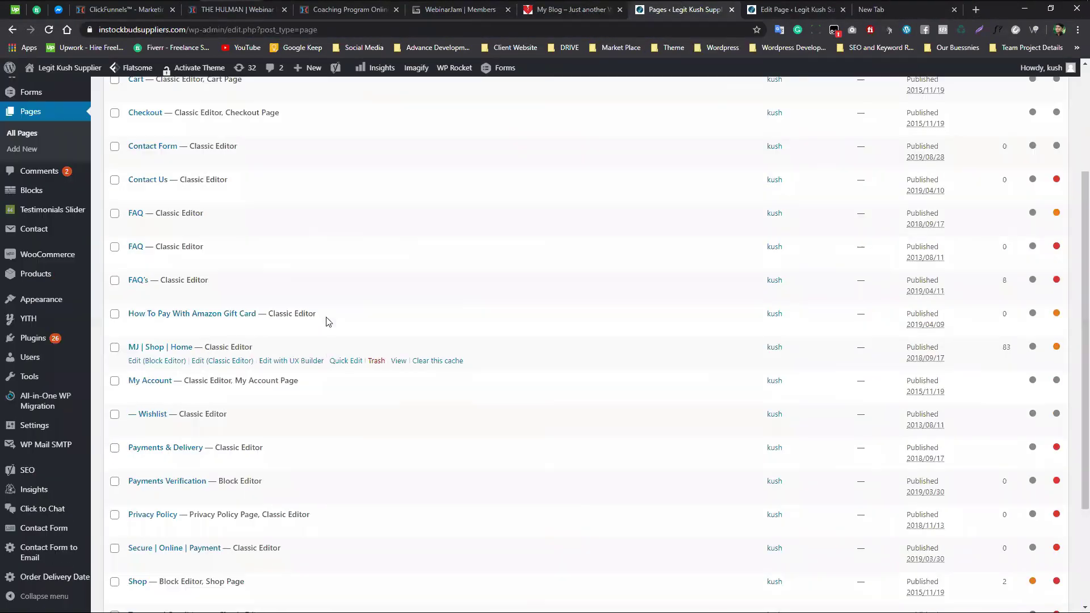
{"action": "left_click", "coordinate": [815, 12]}
{"action": "scroll", "coordinate": [284, 409], "scroll_direction": "down", "scroll_amount": 15}
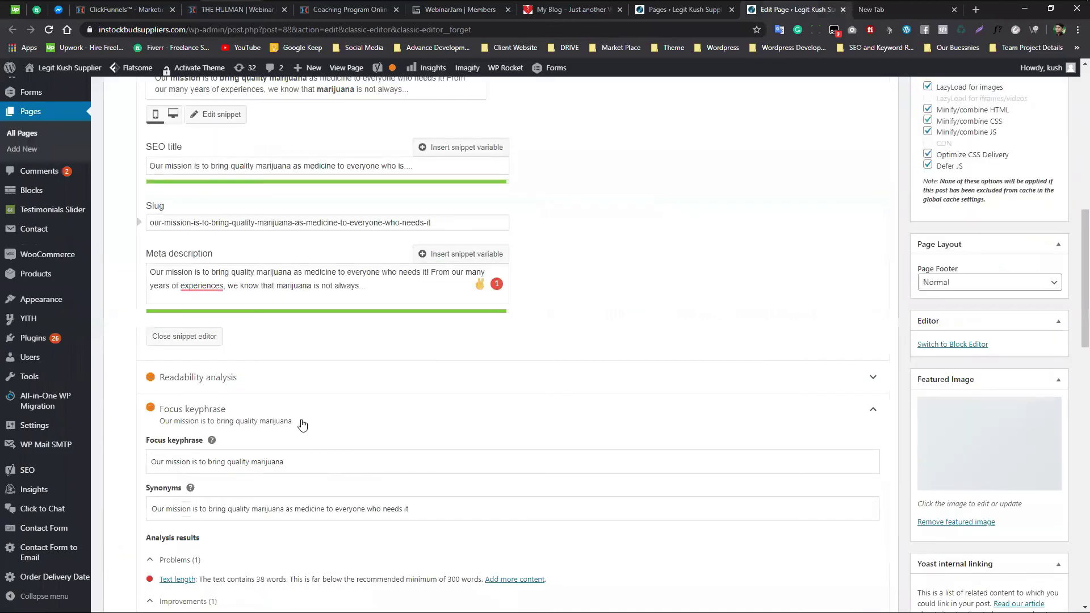
{"action": "scroll", "coordinate": [257, 396], "scroll_direction": "down", "scroll_amount": 4}
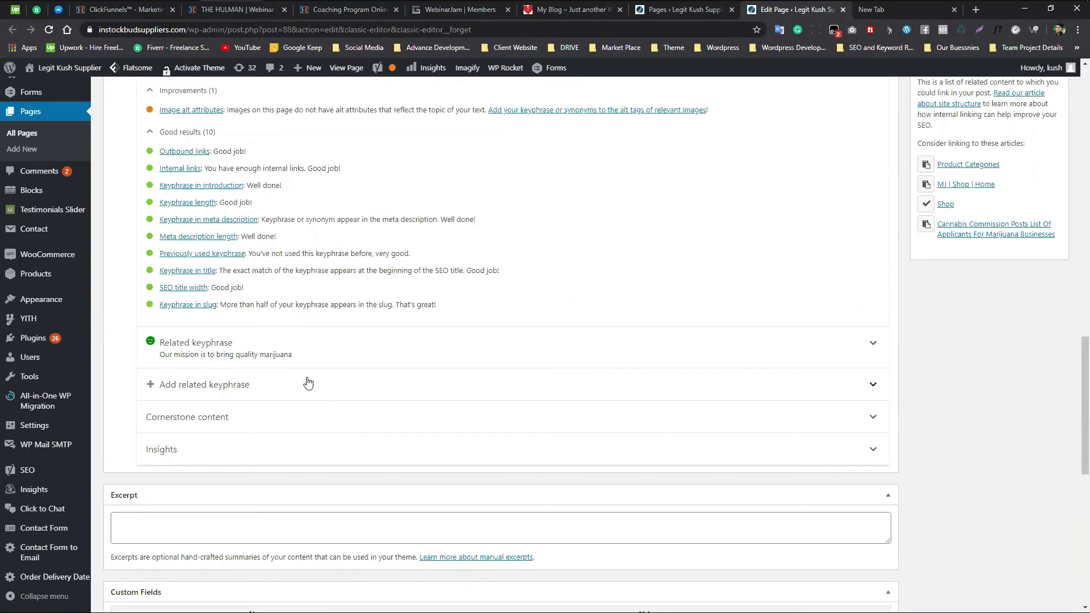
{"action": "scroll", "coordinate": [562, 430], "scroll_direction": "up", "scroll_amount": 15}
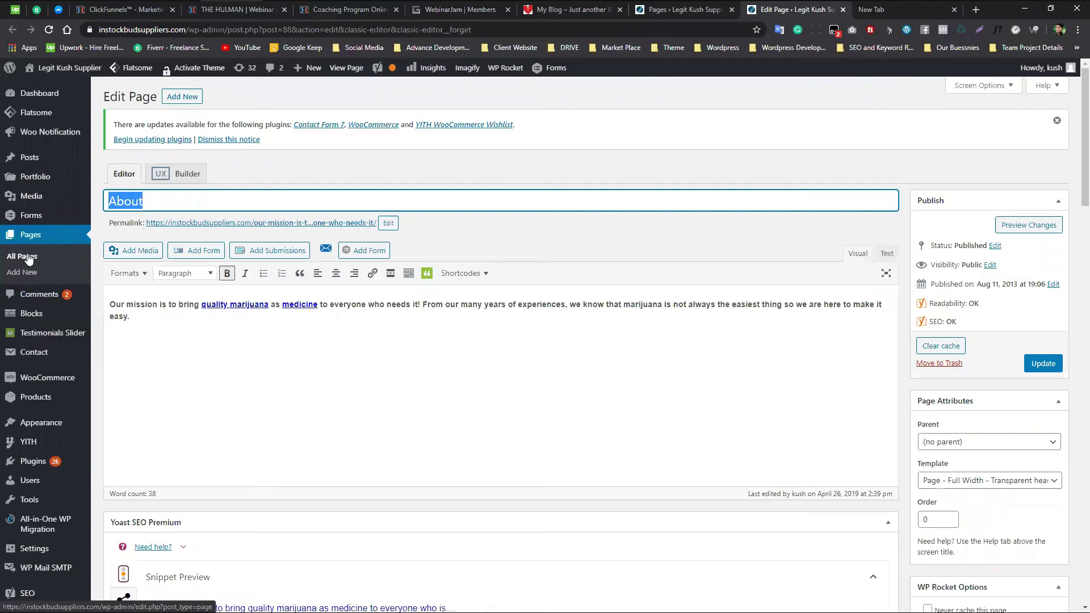
Return to the list of all pages and open the "Buy Weed Online" front page in the Classic Editor
{"action": "left_click", "coordinate": [29, 259]}
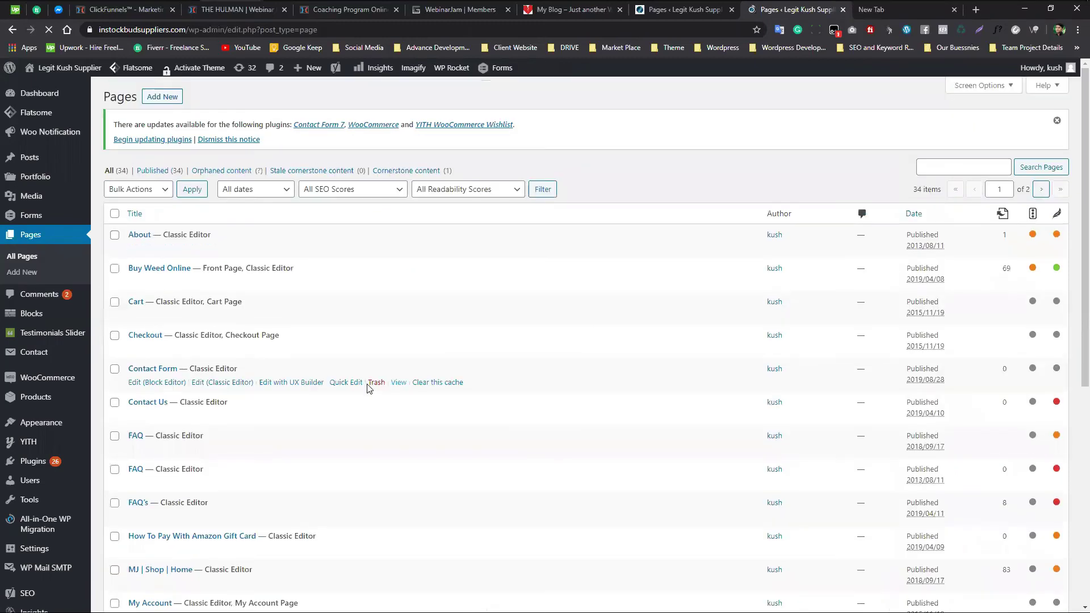
{"action": "scroll", "coordinate": [353, 385], "scroll_direction": "down", "scroll_amount": 3}
{"action": "scroll", "coordinate": [246, 341], "scroll_direction": "up", "scroll_amount": 3}
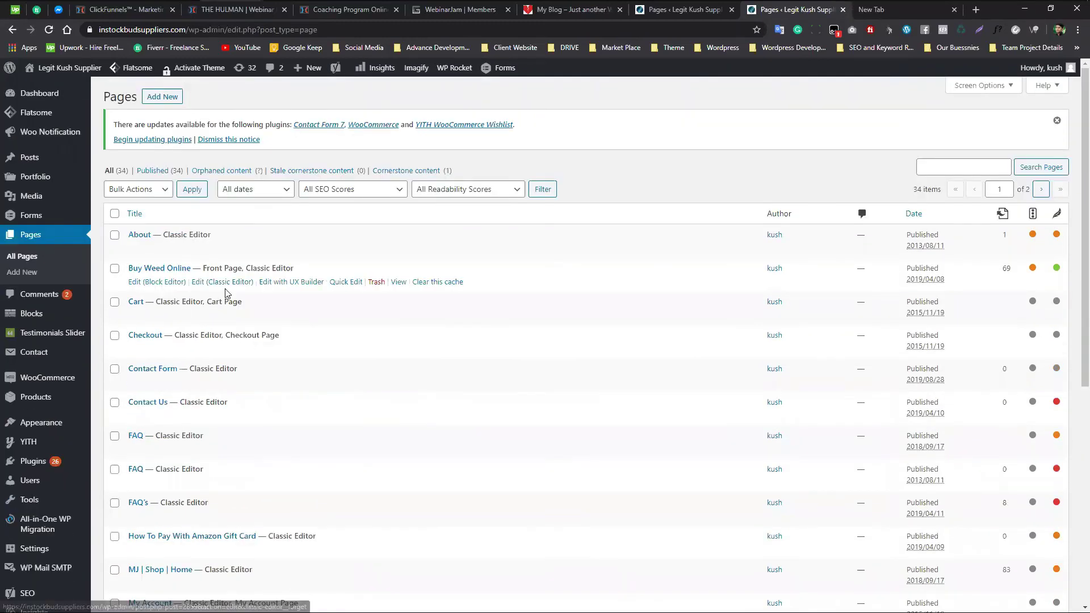
{"action": "left_click", "coordinate": [226, 283]}
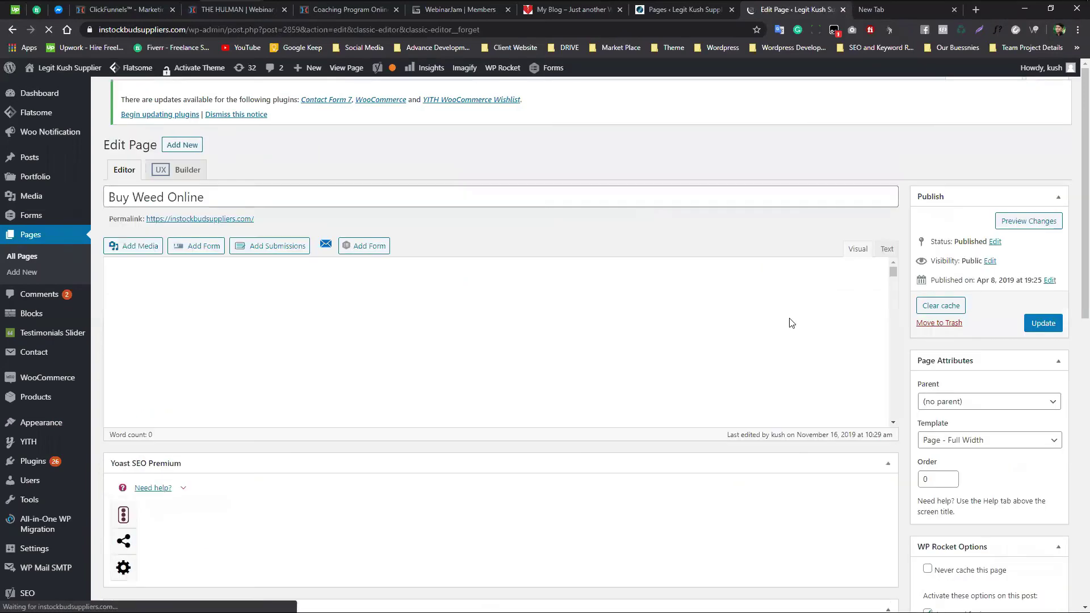
Examine the front page's content and its Yoast focus keyphrase analysis, then collapse the keyphrase section
{"action": "scroll", "coordinate": [929, 273], "scroll_direction": "down", "scroll_amount": 2}
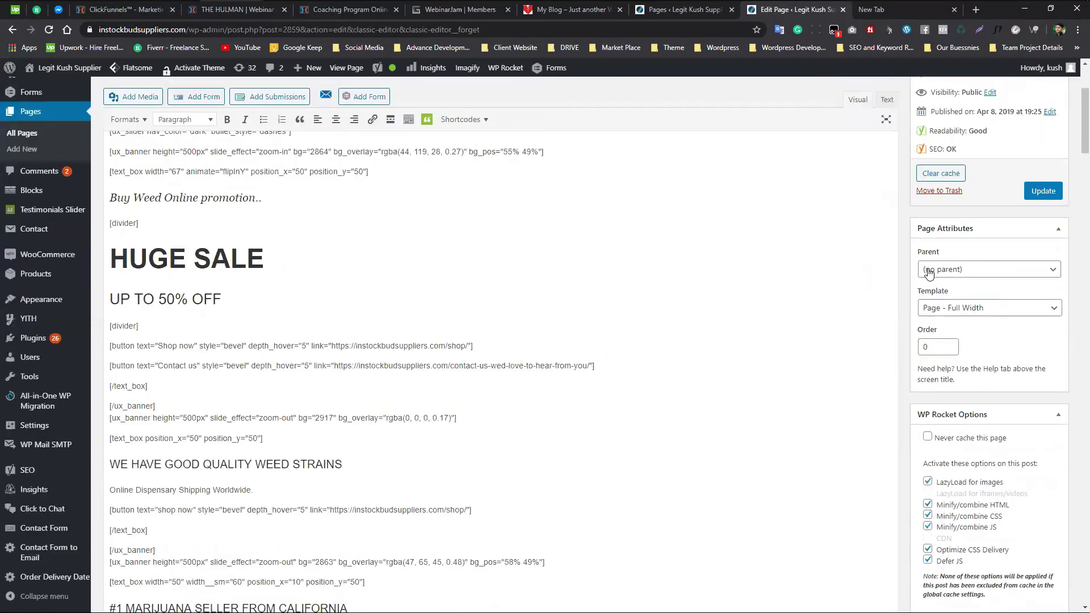
{"action": "scroll", "coordinate": [929, 273], "scroll_direction": "down", "scroll_amount": 15}
{"action": "scroll", "coordinate": [603, 378], "scroll_direction": "up", "scroll_amount": 3}
{"action": "scroll", "coordinate": [603, 378], "scroll_direction": "down", "scroll_amount": 15}
{"action": "scroll", "coordinate": [602, 374], "scroll_direction": "down", "scroll_amount": 15}
{"action": "scroll", "coordinate": [584, 390], "scroll_direction": "up", "scroll_amount": 3}
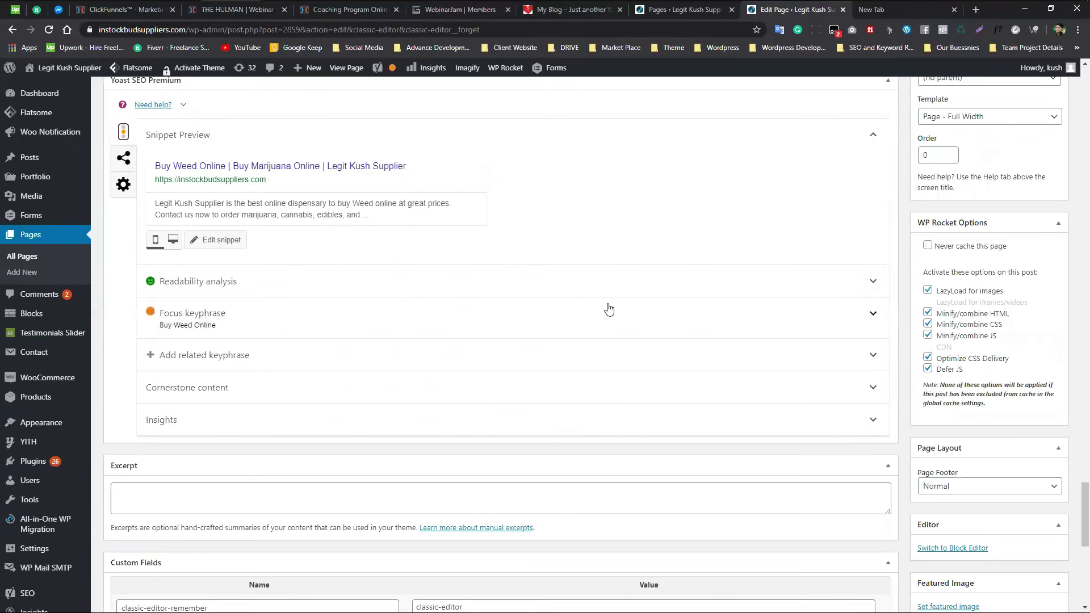
{"action": "left_click", "coordinate": [867, 315]}
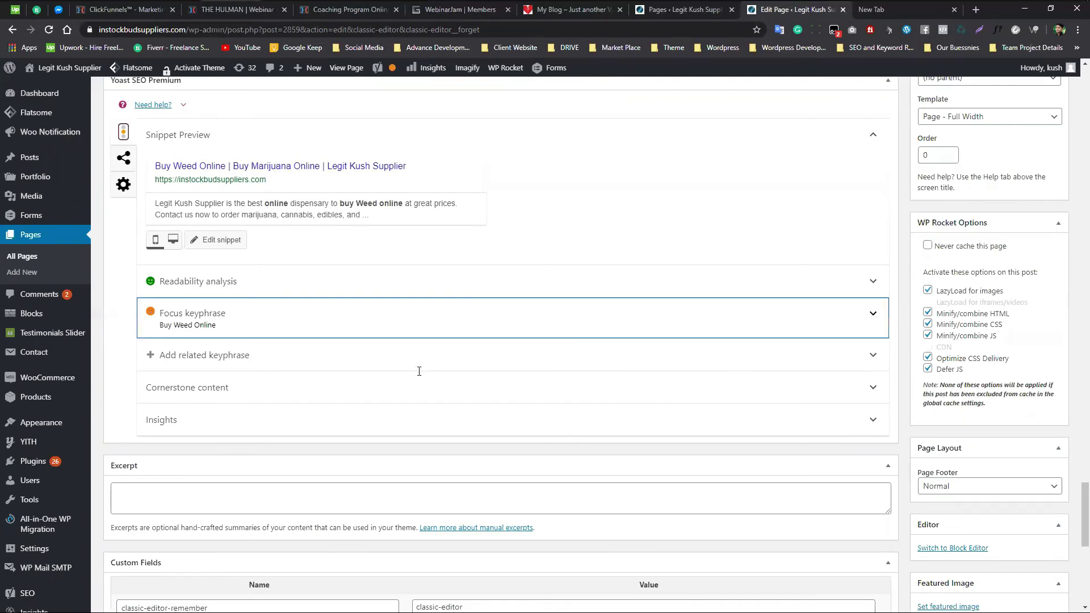
{"action": "triple_click", "coordinate": [198, 366]}
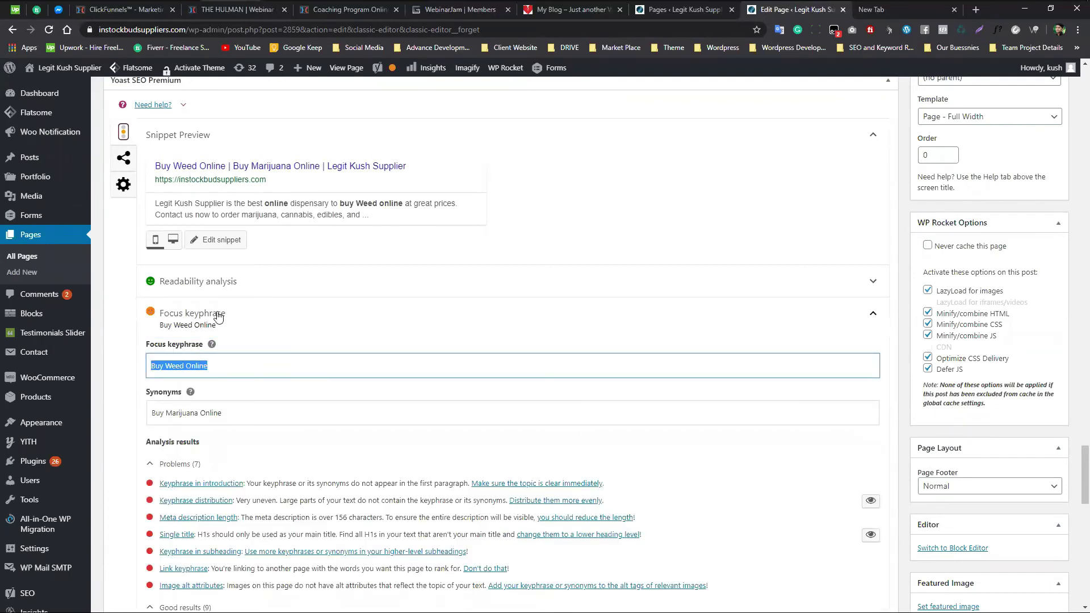
{"action": "left_click", "coordinate": [873, 314]}
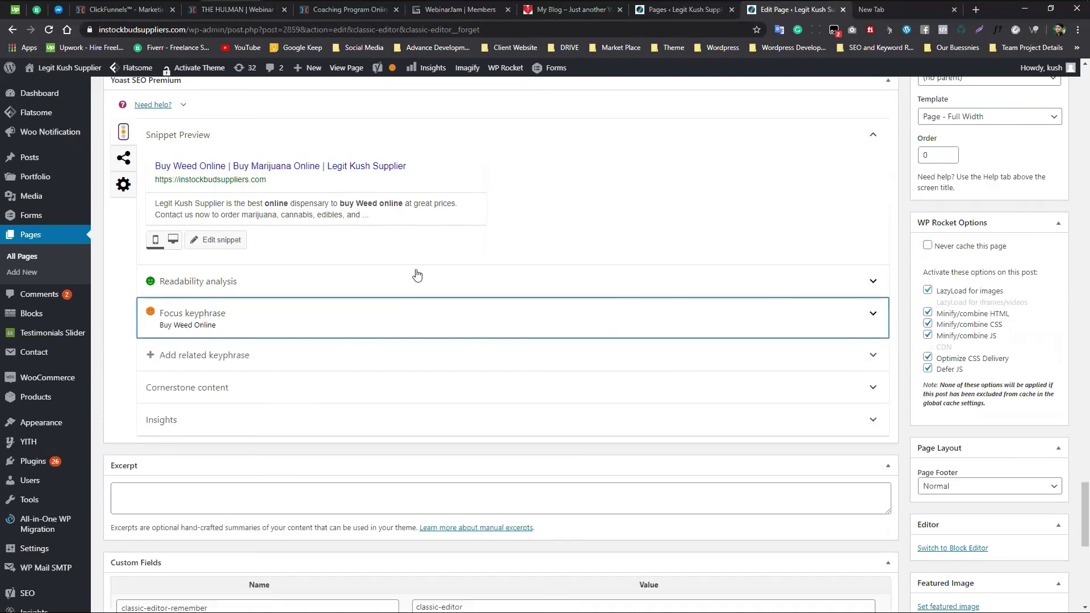
Open the snippet editor and examine the front page's SEO title, slug and meta description
{"action": "left_click", "coordinate": [219, 241]}
{"action": "triple_click", "coordinate": [265, 293]}
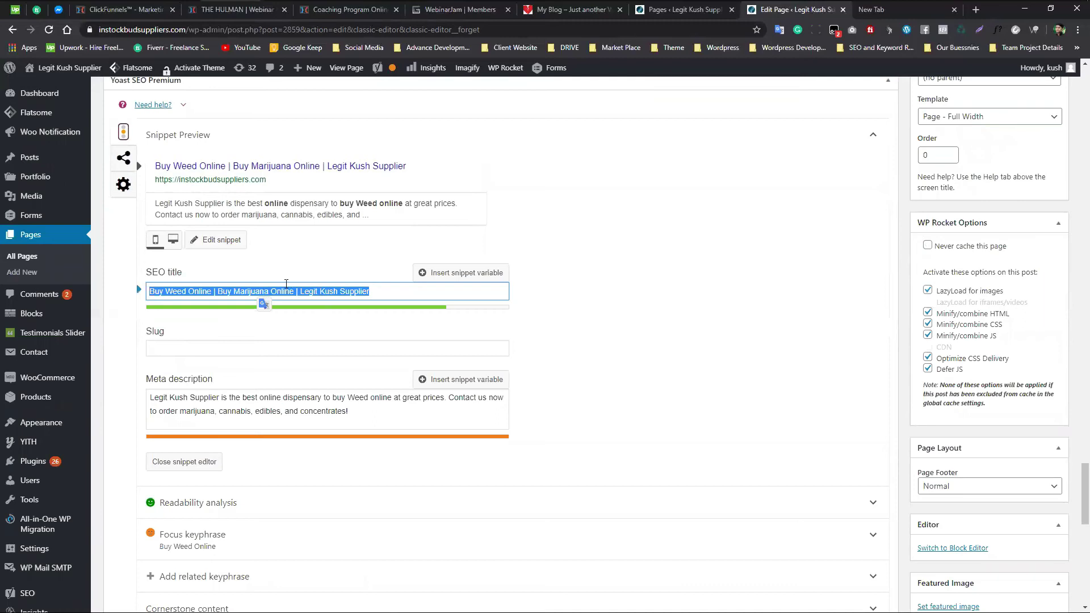
{"action": "left_click", "coordinate": [287, 285]}
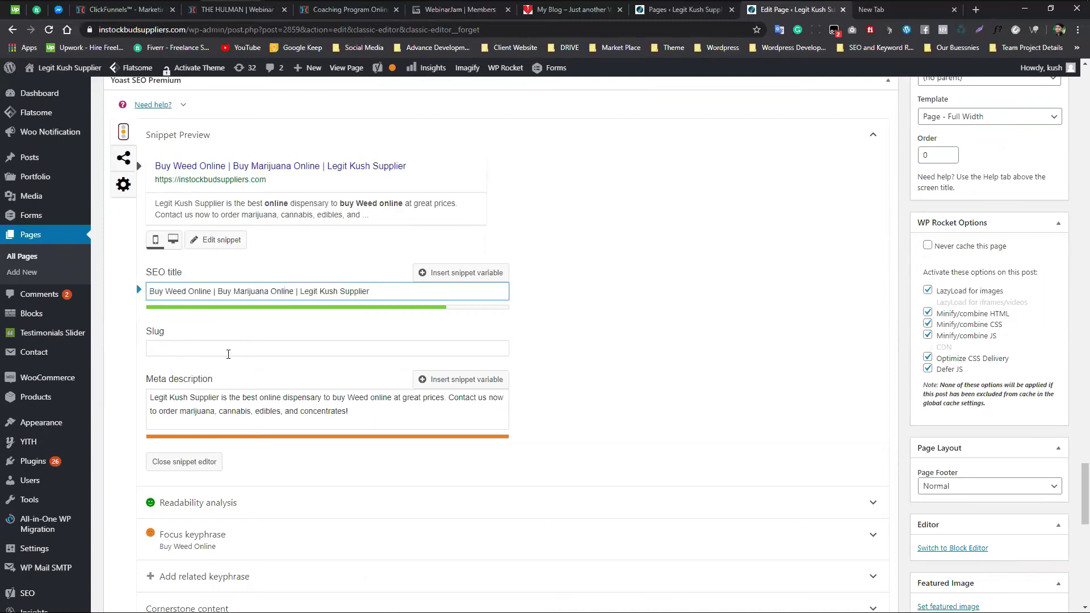
{"action": "triple_click", "coordinate": [276, 410]}
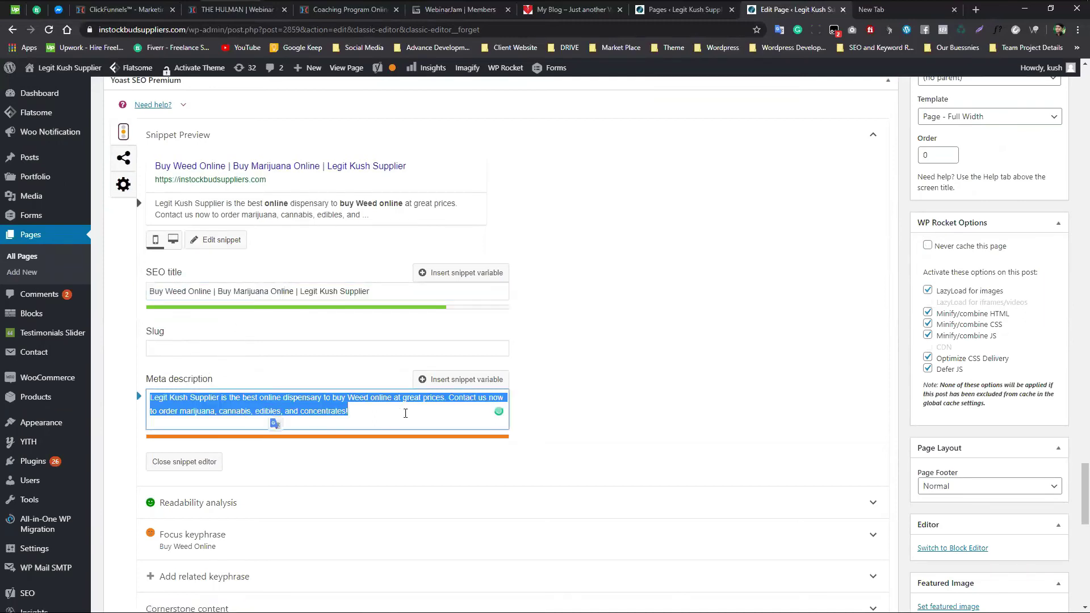
{"action": "left_click", "coordinate": [375, 407]}
{"action": "left_click", "coordinate": [643, 396]}
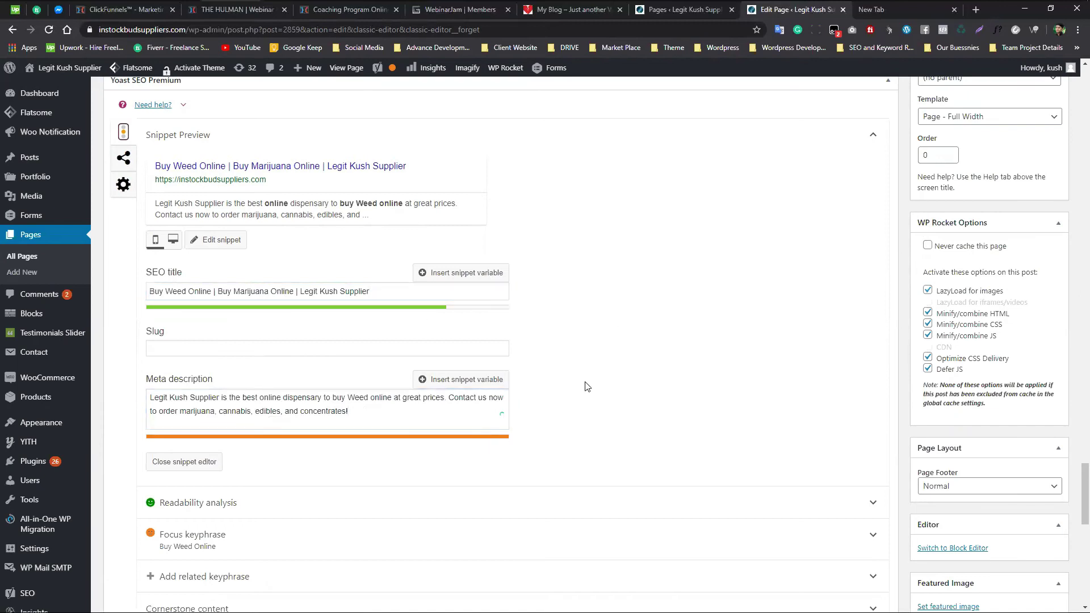
Replace "Legit Kush Supplier" in the SEO title with the site's domain name, written as "Instockbudsuppliers"
{"action": "scroll", "coordinate": [586, 388], "scroll_direction": "up", "scroll_amount": 4}
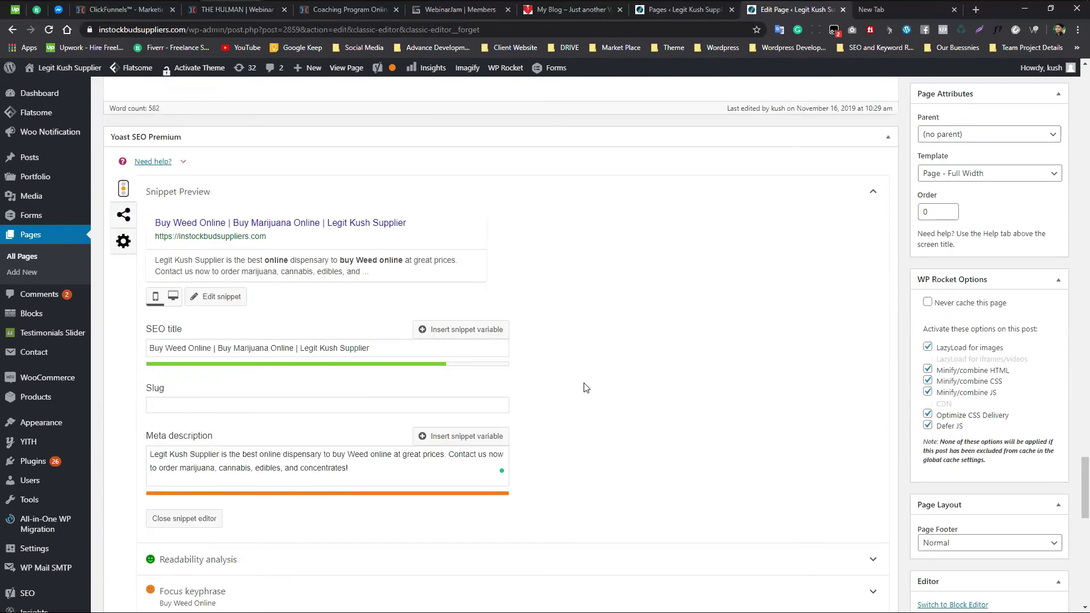
{"action": "left_click_drag", "start_coordinate": [99, 30], "coordinate": [171, 30]}
{"action": "key", "text": "ctrl+c"}
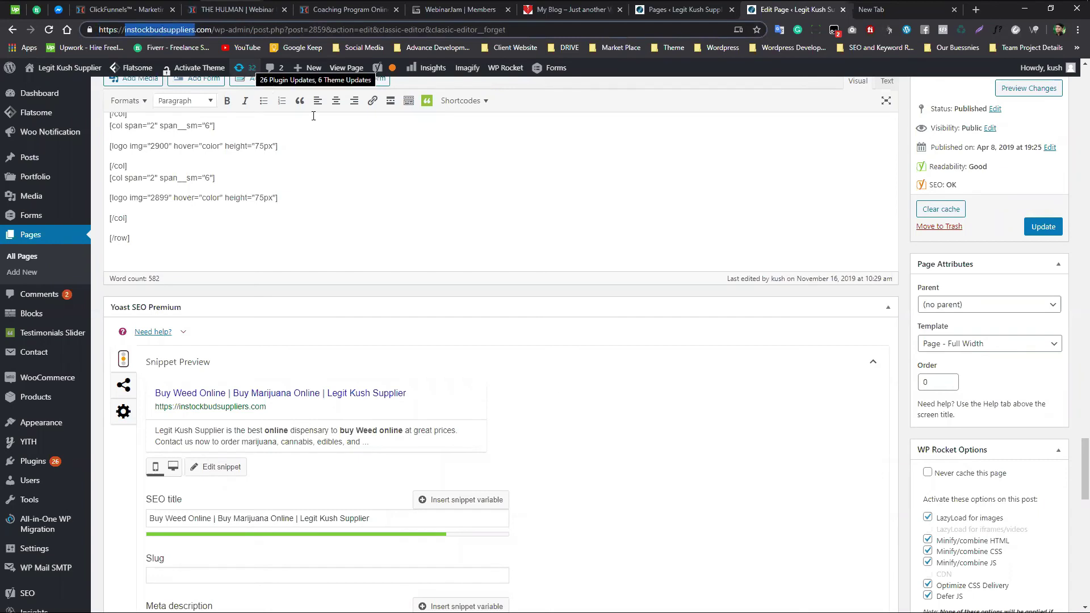
{"action": "scroll", "coordinate": [409, 202], "scroll_direction": "down", "scroll_amount": 5}
{"action": "left_click_drag", "start_coordinate": [375, 236], "coordinate": [303, 235]}
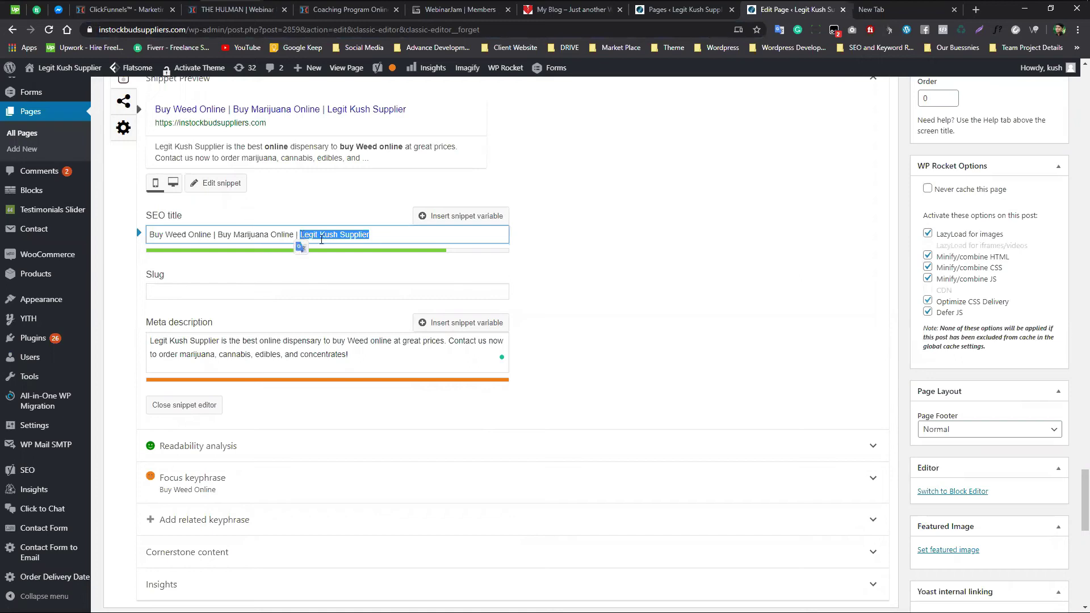
{"action": "key", "text": "ctrl+v"}
{"action": "key", "text": "BackSpace"}
{"action": "type", "text": "I"}
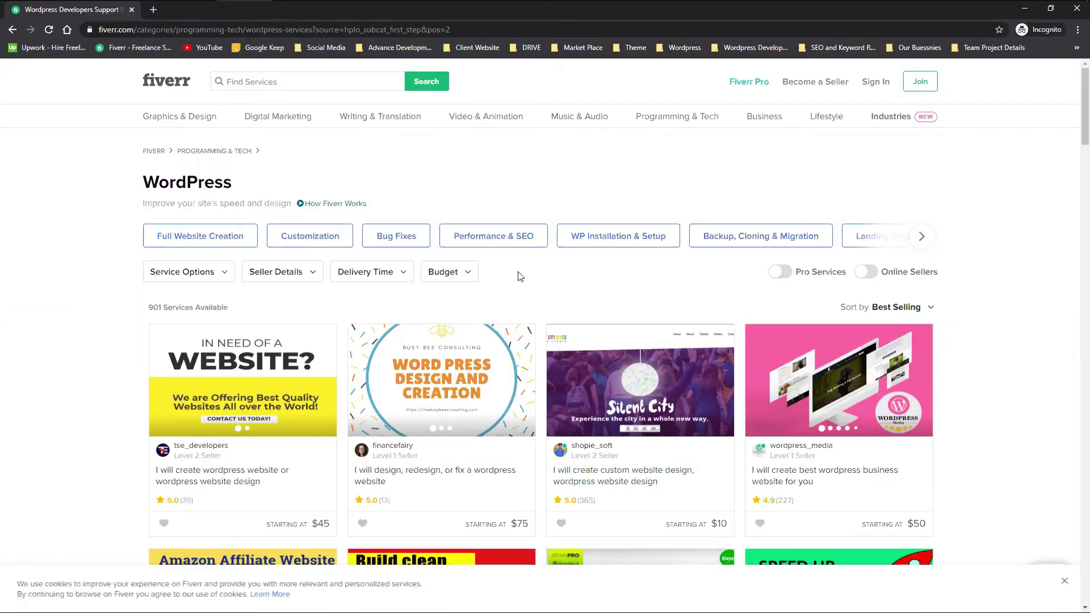
On Fiverr, open the Performance & SEO category of WordPress services, dismiss the sign-up dialog and browse the gigs
{"action": "left_click", "coordinate": [516, 242]}
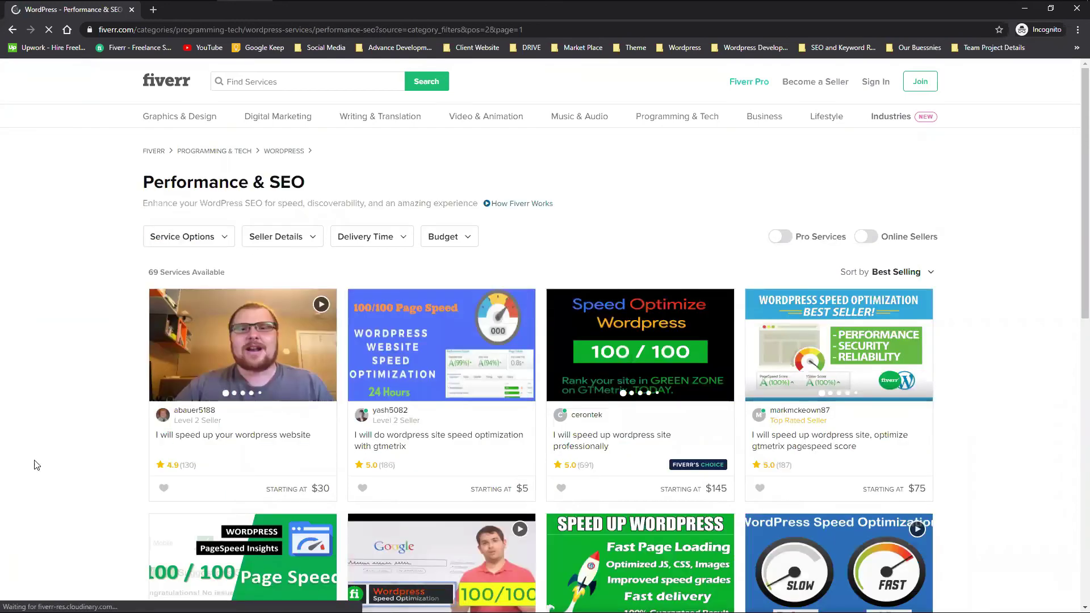
{"action": "scroll", "coordinate": [44, 458], "scroll_direction": "down", "scroll_amount": 2}
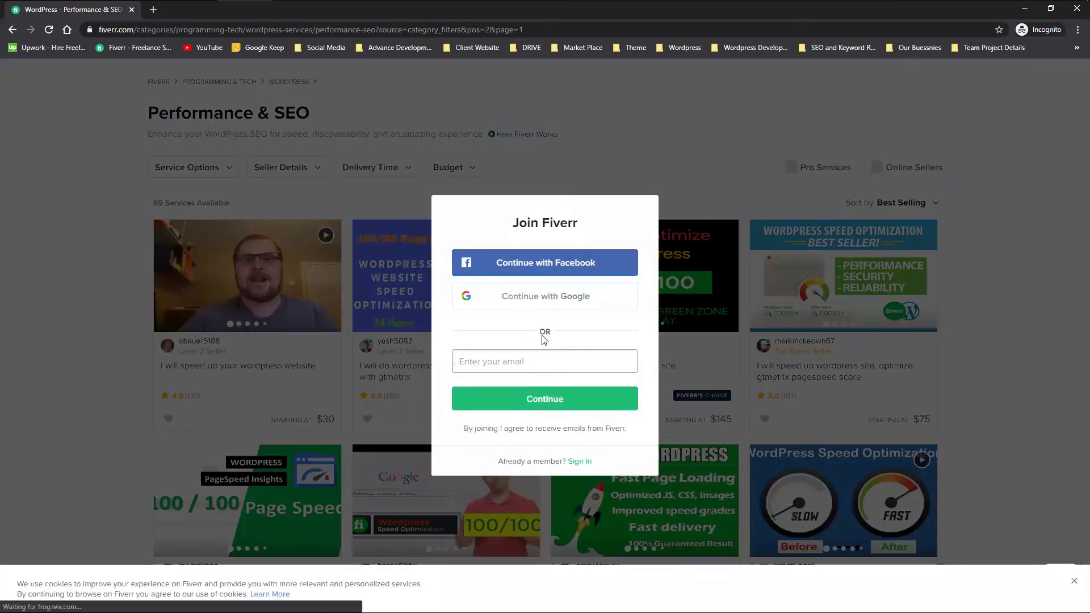
{"action": "left_click", "coordinate": [29, 346]}
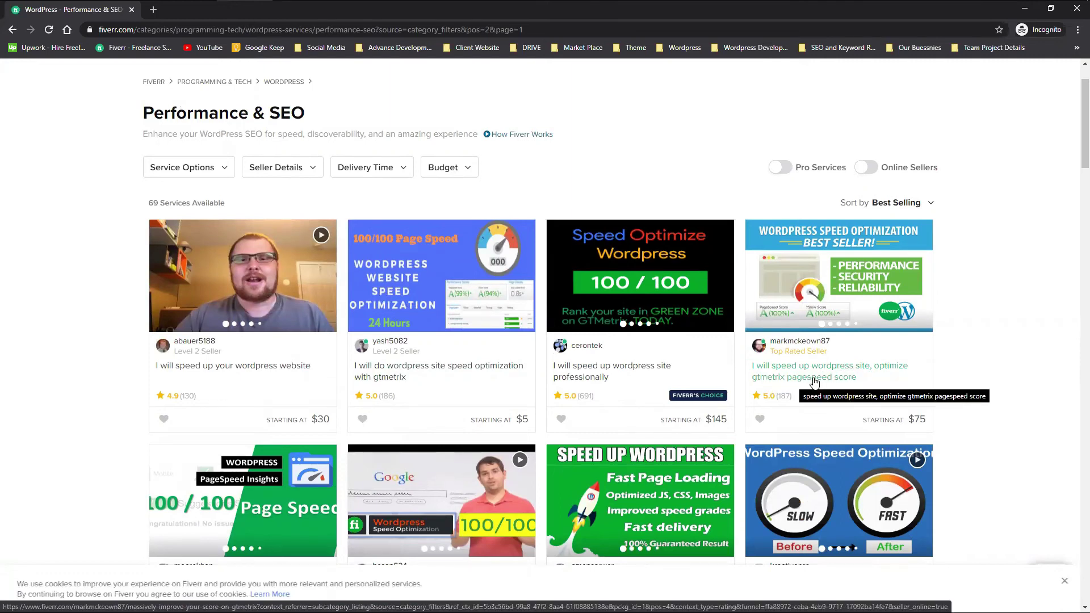
{"action": "scroll", "coordinate": [832, 382], "scroll_direction": "down", "scroll_amount": 3}
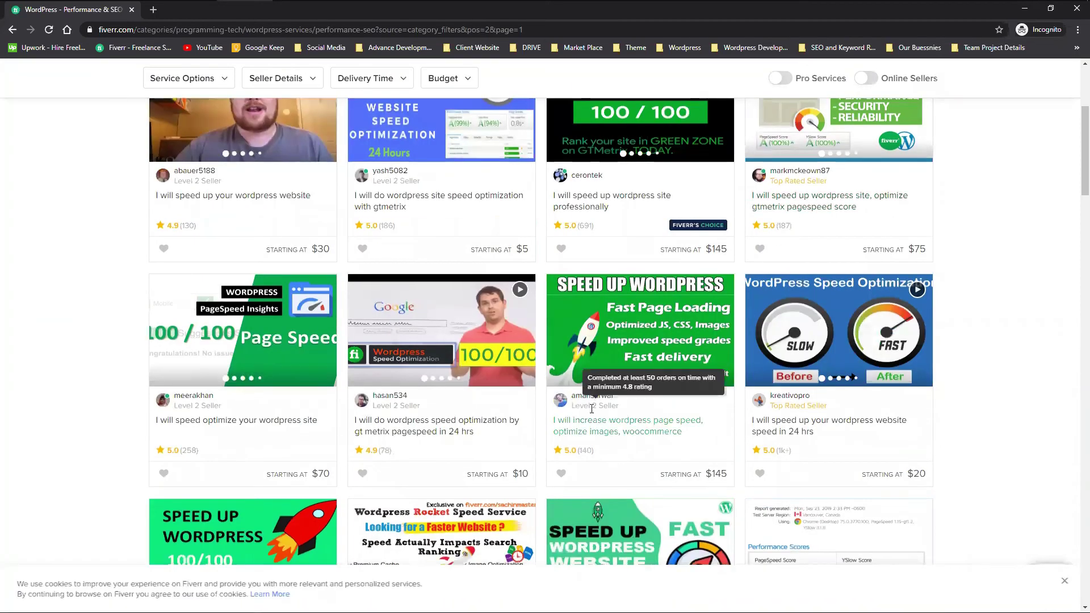
Open the $75 gig for WordPress speed and GTmetrix optimization and review its Basic, Standard and Premium packages and seller details
{"action": "left_click", "coordinate": [820, 204]}
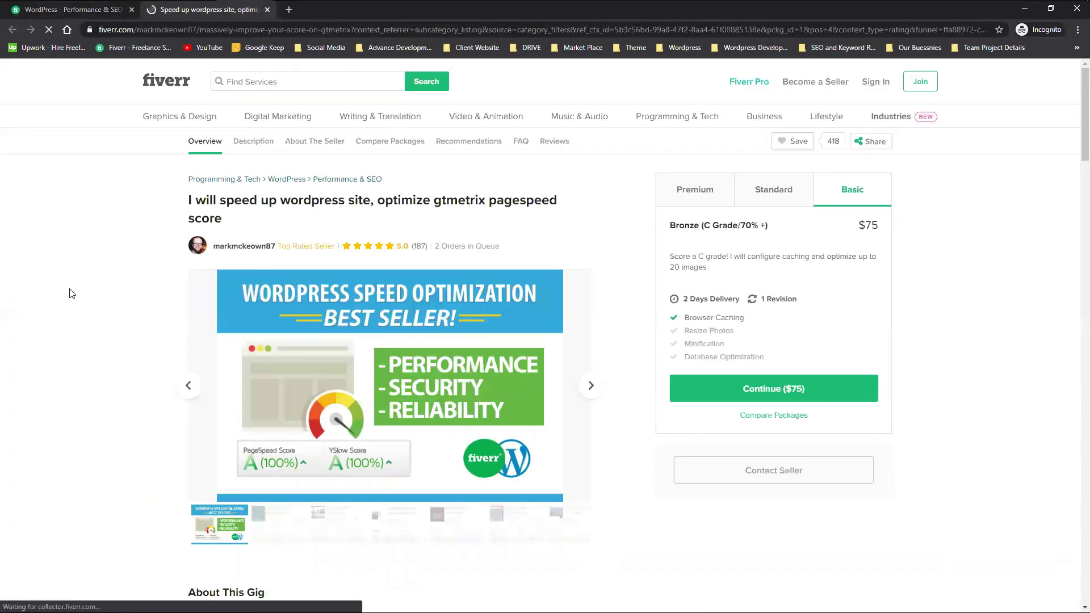
{"action": "left_click", "coordinate": [784, 195]}
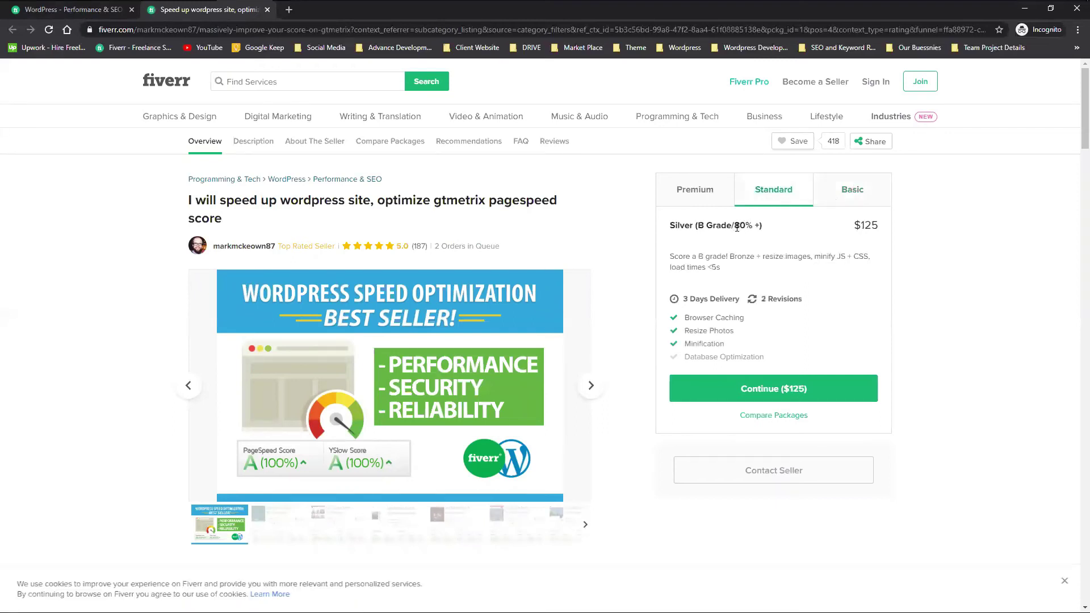
{"action": "left_click", "coordinate": [697, 196]}
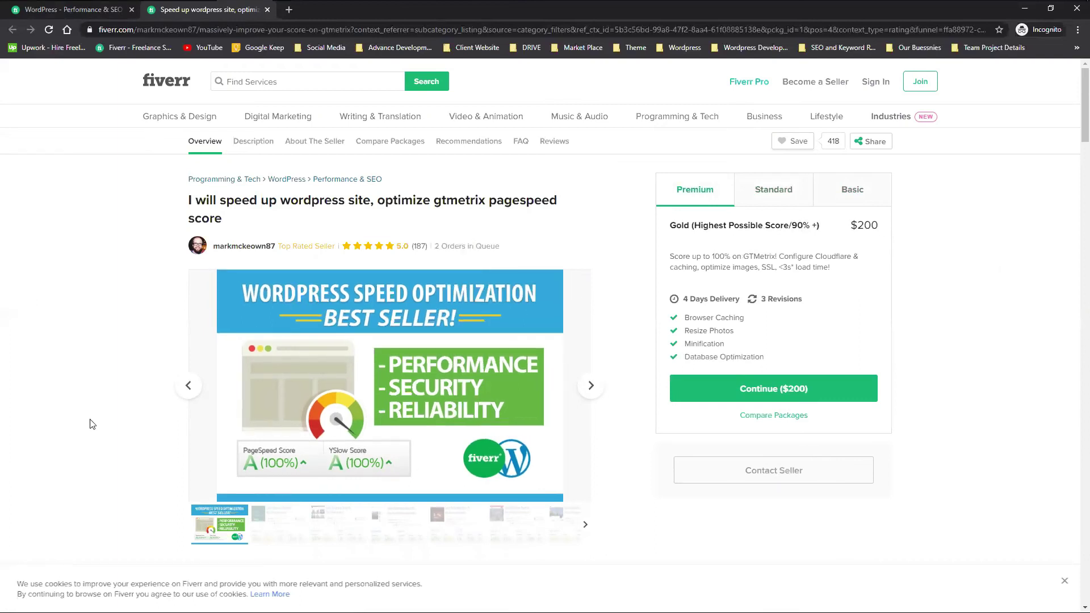
{"action": "scroll", "coordinate": [91, 423], "scroll_direction": "down", "scroll_amount": 15}
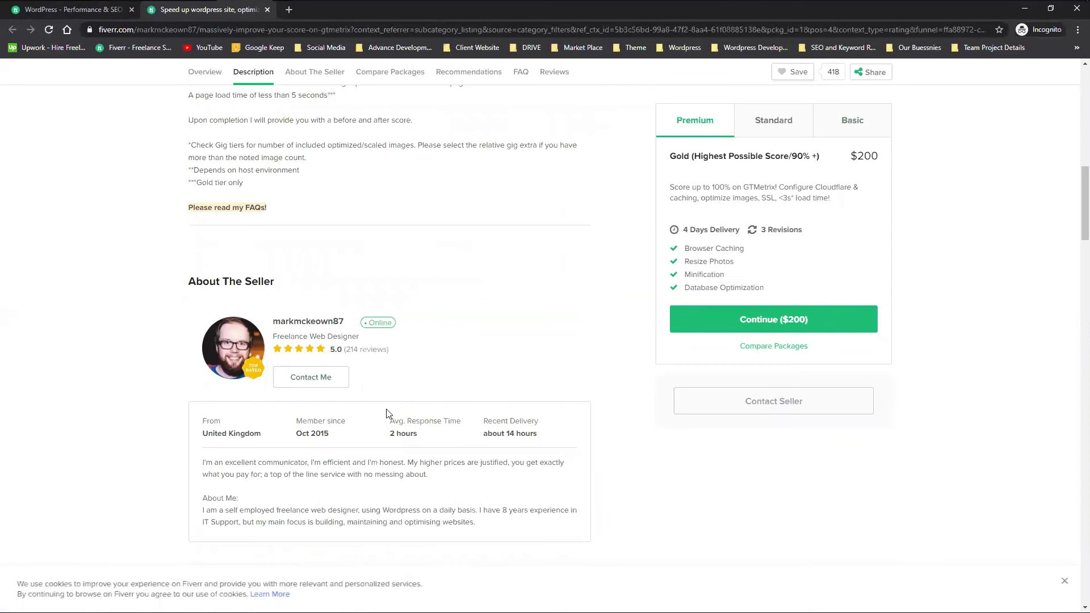
{"action": "scroll", "coordinate": [388, 413], "scroll_direction": "down", "scroll_amount": 1}
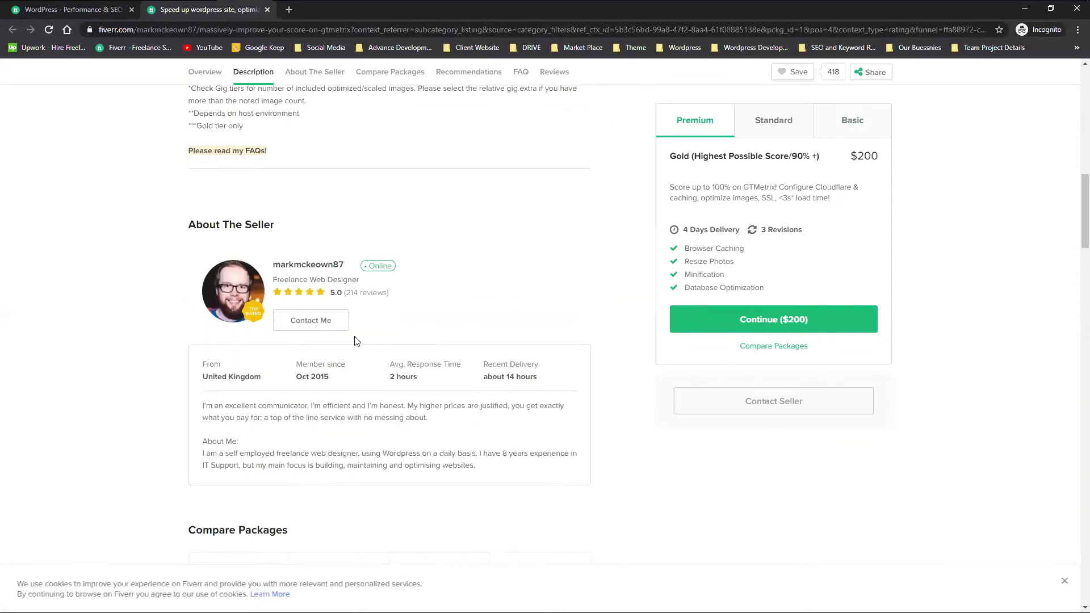
{"action": "scroll", "coordinate": [2, 461], "scroll_direction": "up", "scroll_amount": 15}
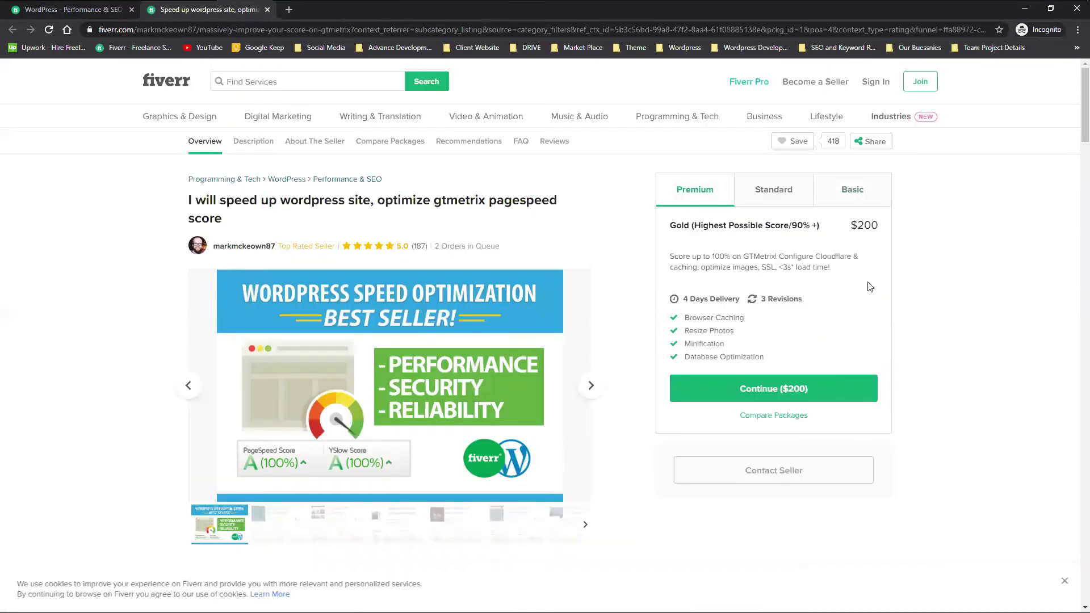
{"action": "left_click", "coordinate": [838, 202]}
{"action": "left_click", "coordinate": [767, 200]}
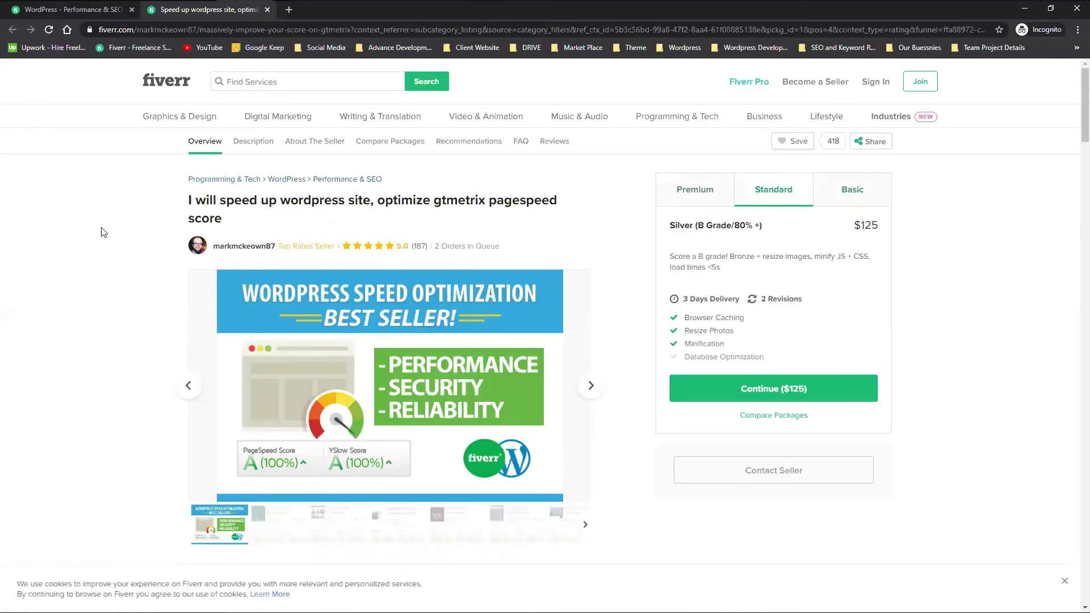
Return to the Performance & SEO listing and browse further WordPress speed optimization gigs
{"action": "left_click", "coordinate": [104, 14]}
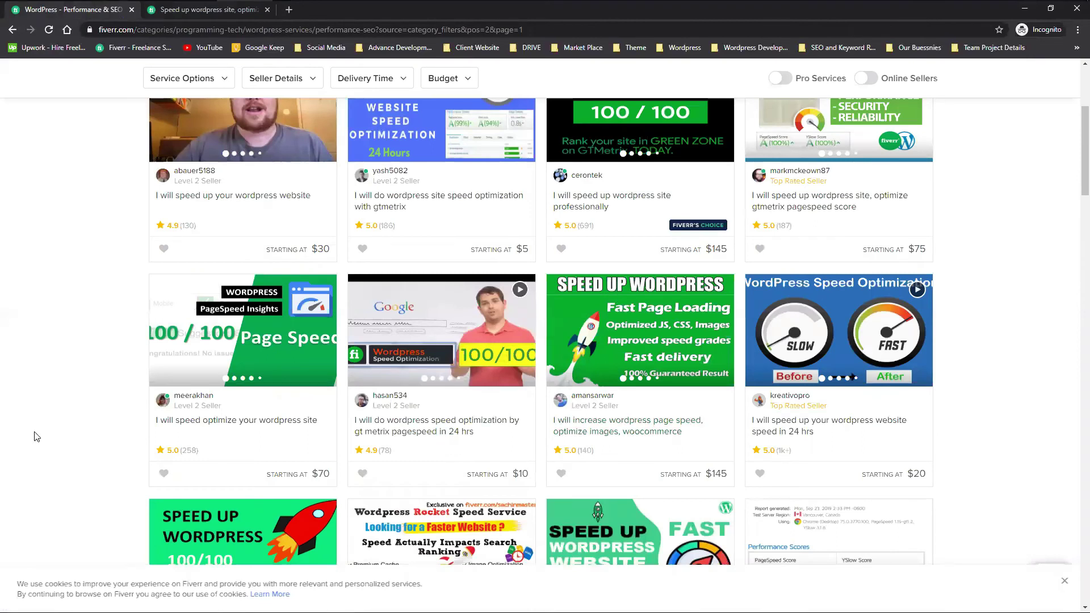
{"action": "scroll", "coordinate": [35, 436], "scroll_direction": "down", "scroll_amount": 4}
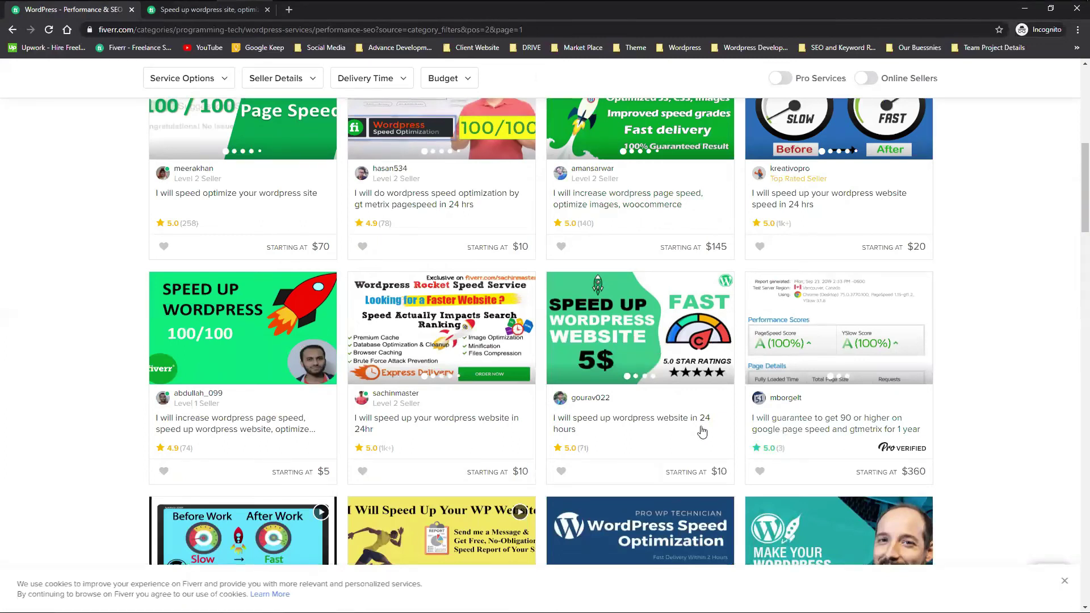
Browse the Performance & SEO gigs and open the $10 gig for WordPress Yoast SEO on-page optimization with schema markup
{"action": "scroll", "coordinate": [869, 426], "scroll_direction": "down", "scroll_amount": 4}
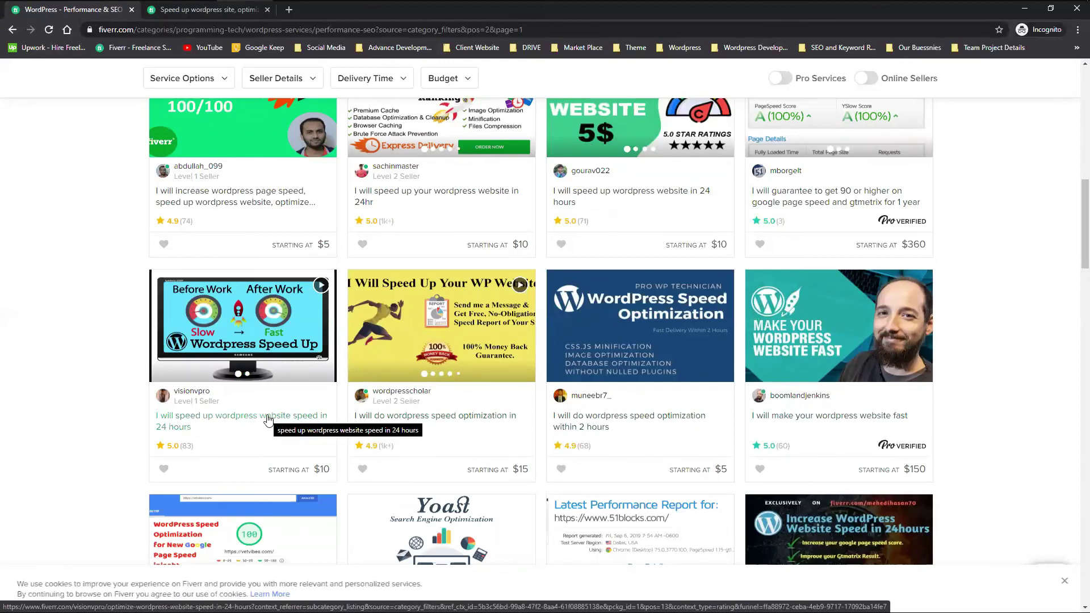
{"action": "scroll", "coordinate": [268, 420], "scroll_direction": "down", "scroll_amount": 3}
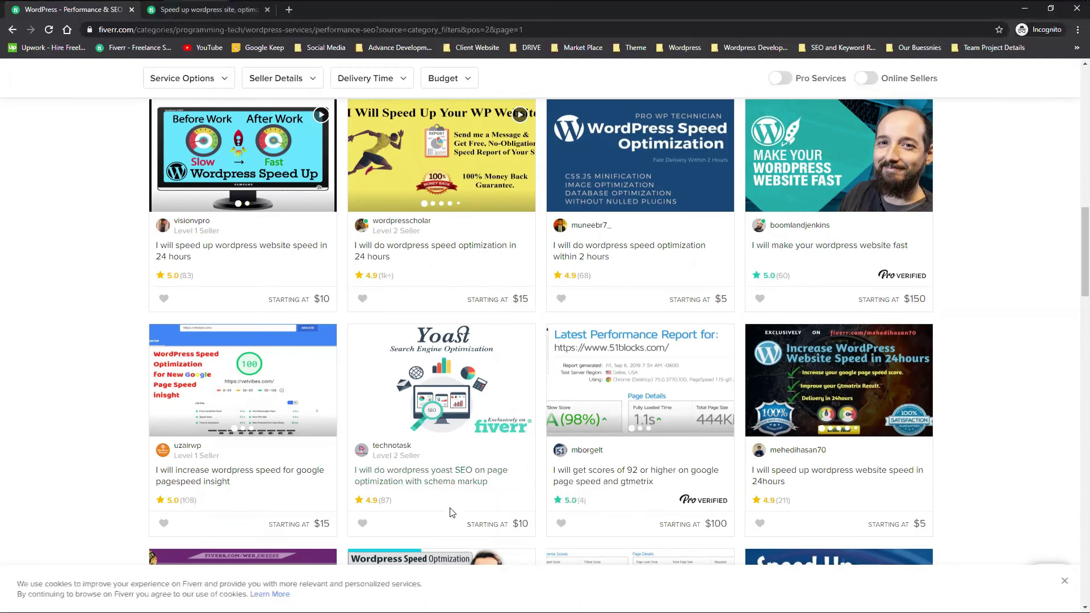
{"action": "mouse_move", "coordinate": [322, 7]}
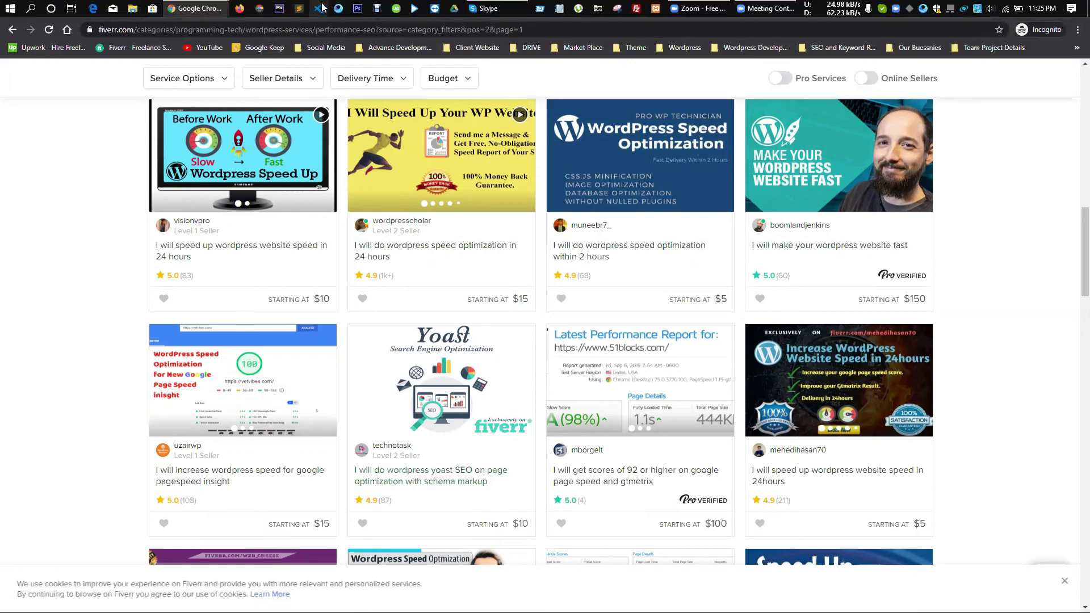
{"action": "left_click", "coordinate": [346, 13]}
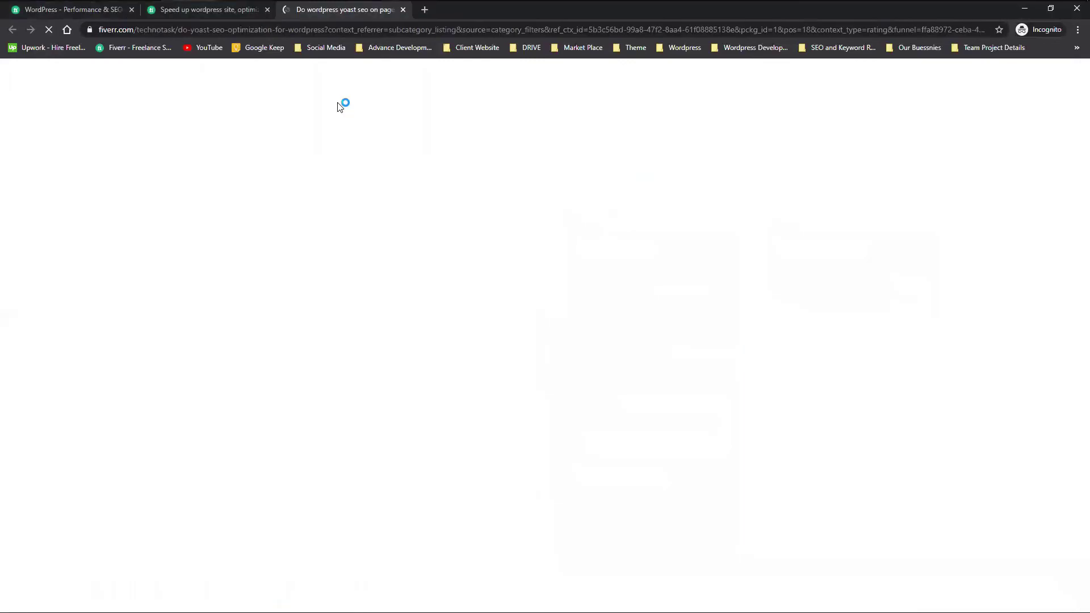
{"action": "scroll", "coordinate": [390, 261], "scroll_direction": "down", "scroll_amount": 3}
{"action": "scroll", "coordinate": [388, 252], "scroll_direction": "up", "scroll_amount": 2}
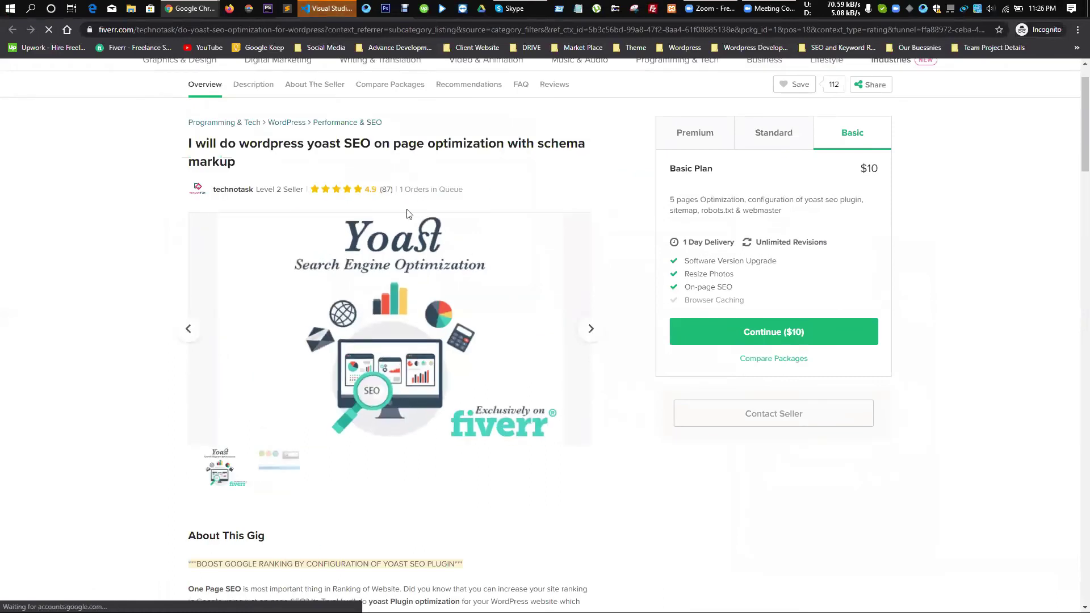
{"action": "scroll", "coordinate": [407, 213], "scroll_direction": "down", "scroll_amount": 1}
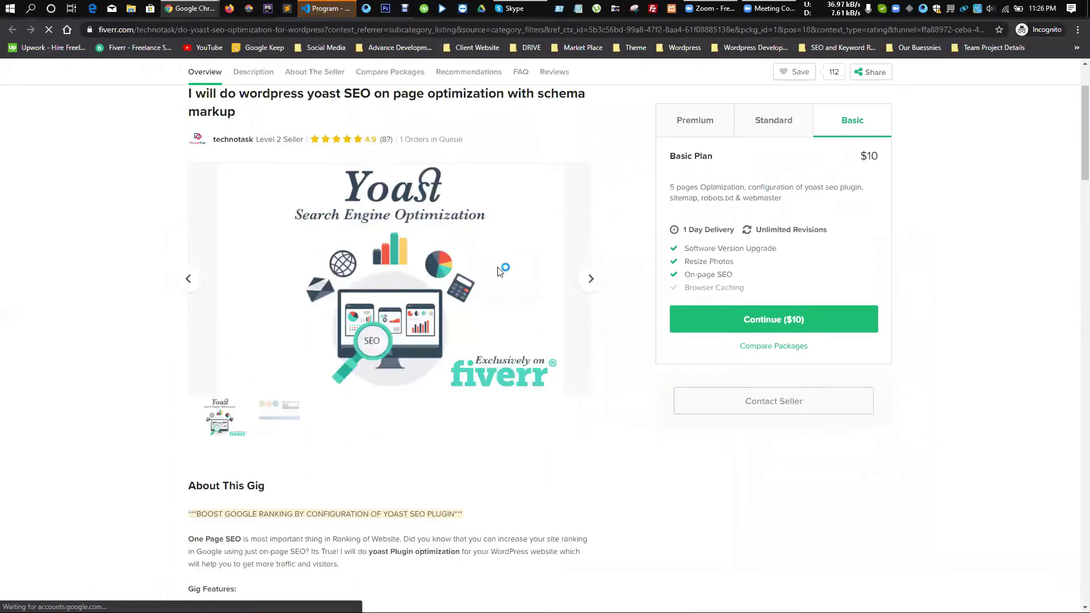
{"action": "left_click", "coordinate": [319, 9]}
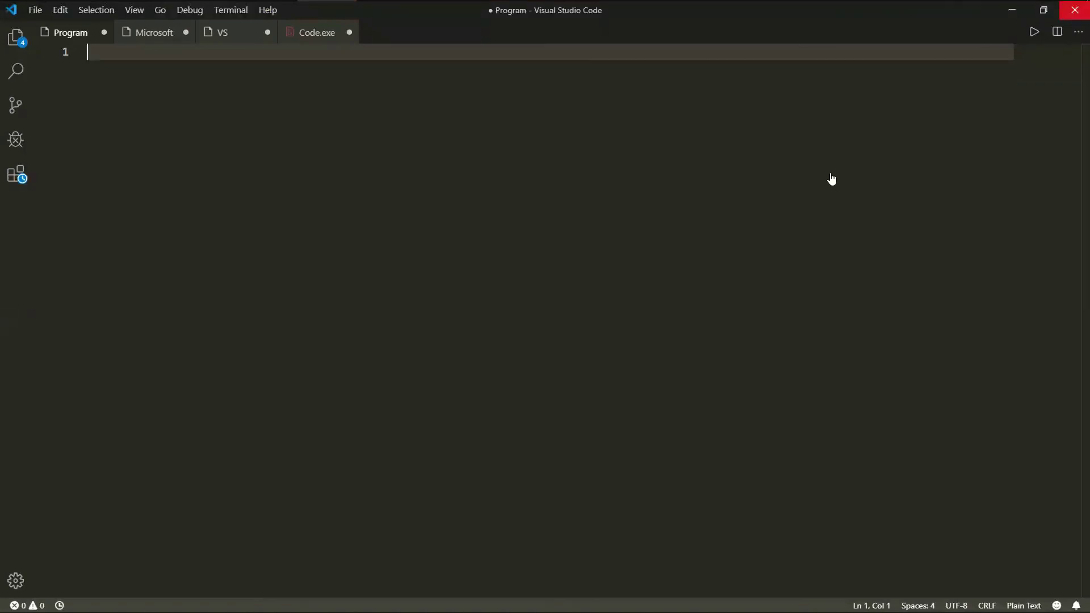
{"action": "key", "text": "alt+Tab"}
Review what the Yoast SEO gig's Basic, Standard and Premium plans each include
{"action": "left_click_drag", "start_coordinate": [672, 187], "coordinate": [863, 188]}
{"action": "left_click", "coordinate": [756, 189]}
{"action": "left_click_drag", "start_coordinate": [660, 218], "coordinate": [796, 205]}
{"action": "left_click", "coordinate": [769, 201]}
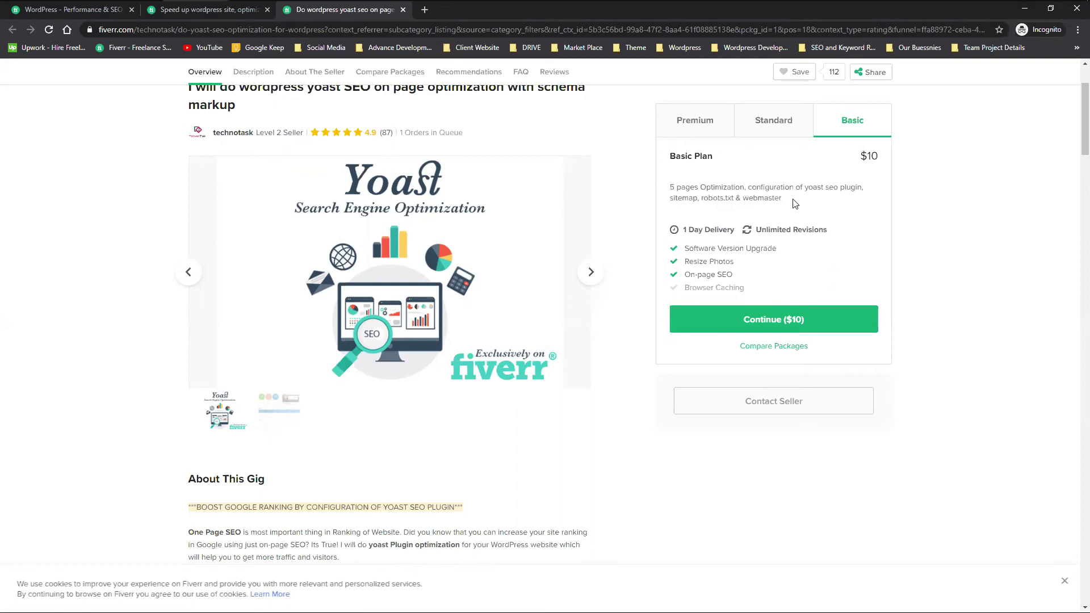
{"action": "left_click", "coordinate": [778, 134]}
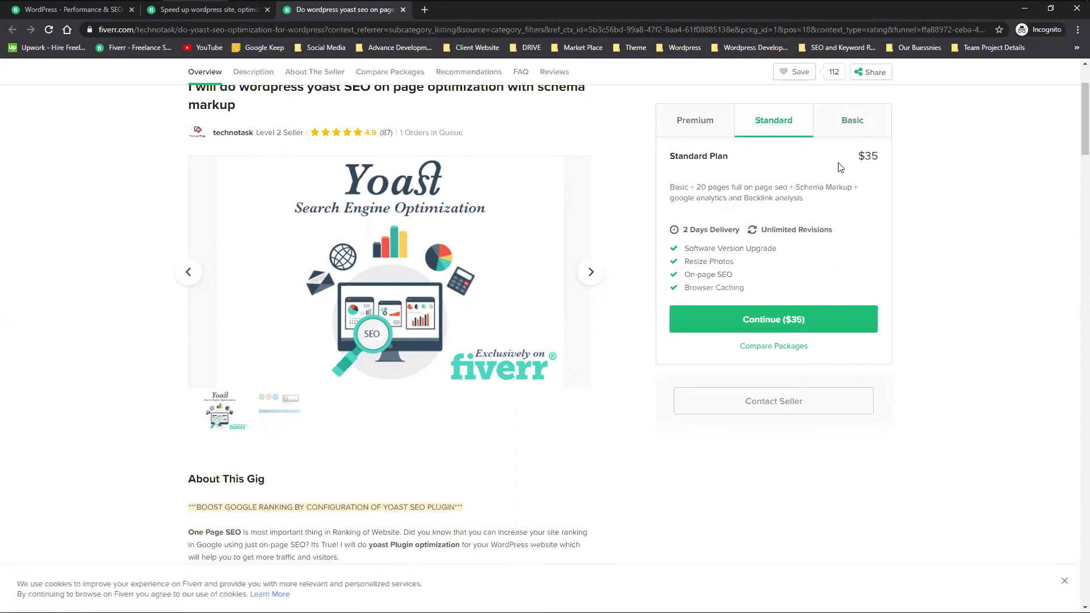
{"action": "left_click_drag", "start_coordinate": [755, 187], "coordinate": [760, 187]}
{"action": "left_click", "coordinate": [707, 123]}
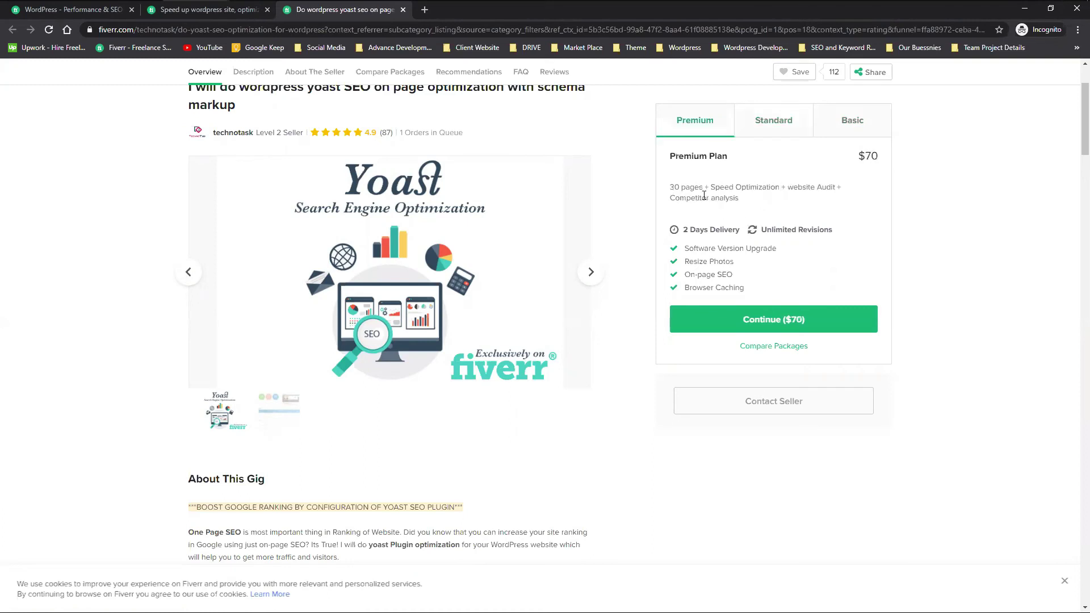
{"action": "left_click_drag", "start_coordinate": [700, 187], "coordinate": [670, 187]}
{"action": "left_click", "coordinate": [941, 251]}
{"action": "scroll", "coordinate": [556, 450], "scroll_direction": "down", "scroll_amount": 3}
{"action": "scroll", "coordinate": [876, 211], "scroll_direction": "up", "scroll_amount": 3}
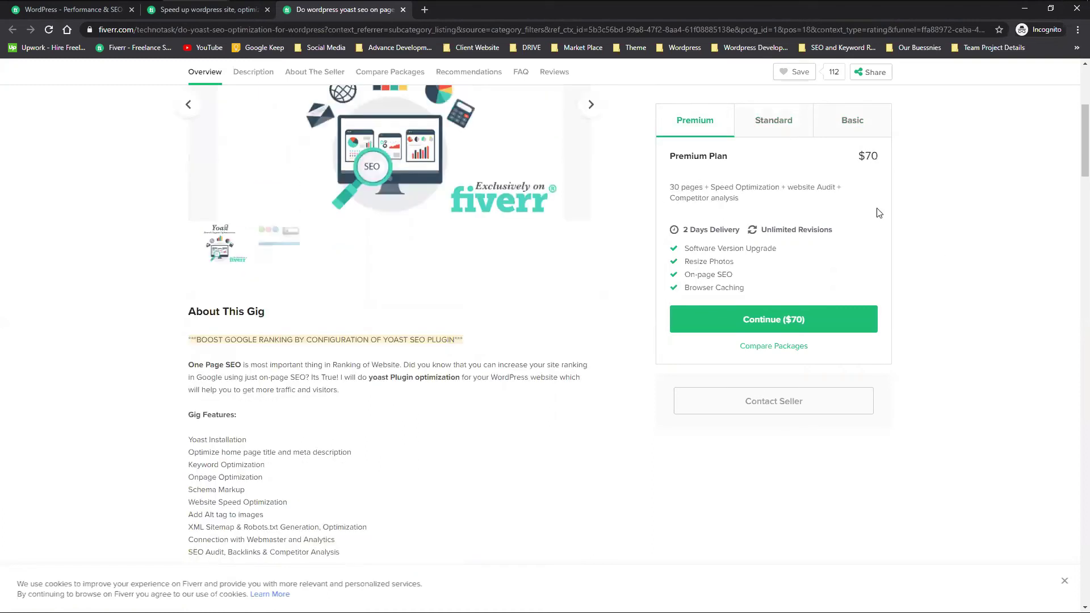
Go back to the gig's Basic plan and examine its price and webmaster coverage
{"action": "left_click", "coordinate": [859, 125]}
{"action": "left_click_drag", "start_coordinate": [863, 155], "coordinate": [884, 157]}
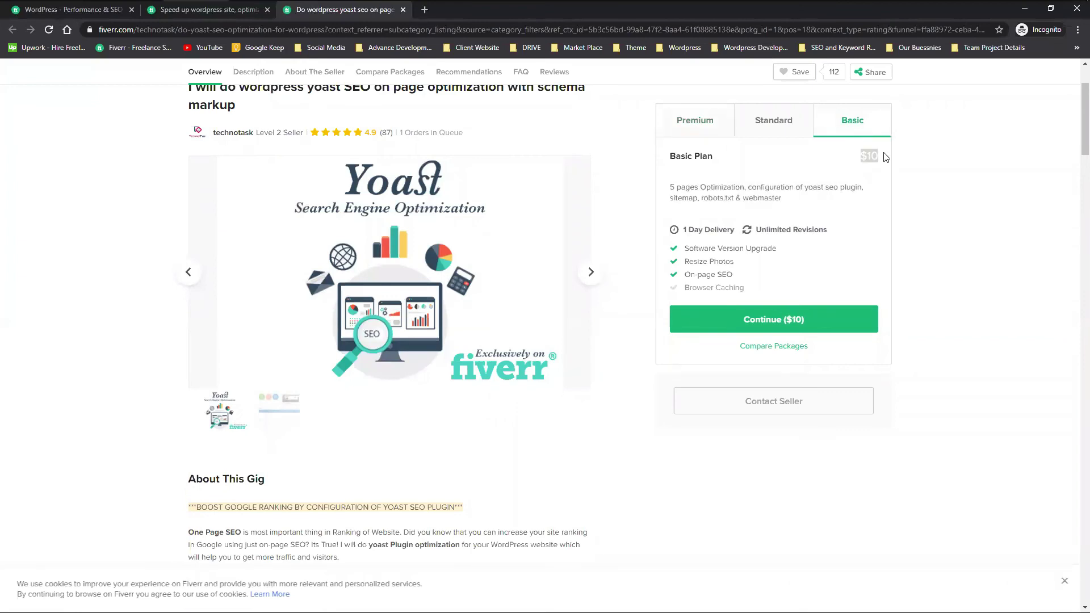
{"action": "left_click", "coordinate": [790, 209]}
{"action": "left_click_drag", "start_coordinate": [742, 199], "coordinate": [788, 203]}
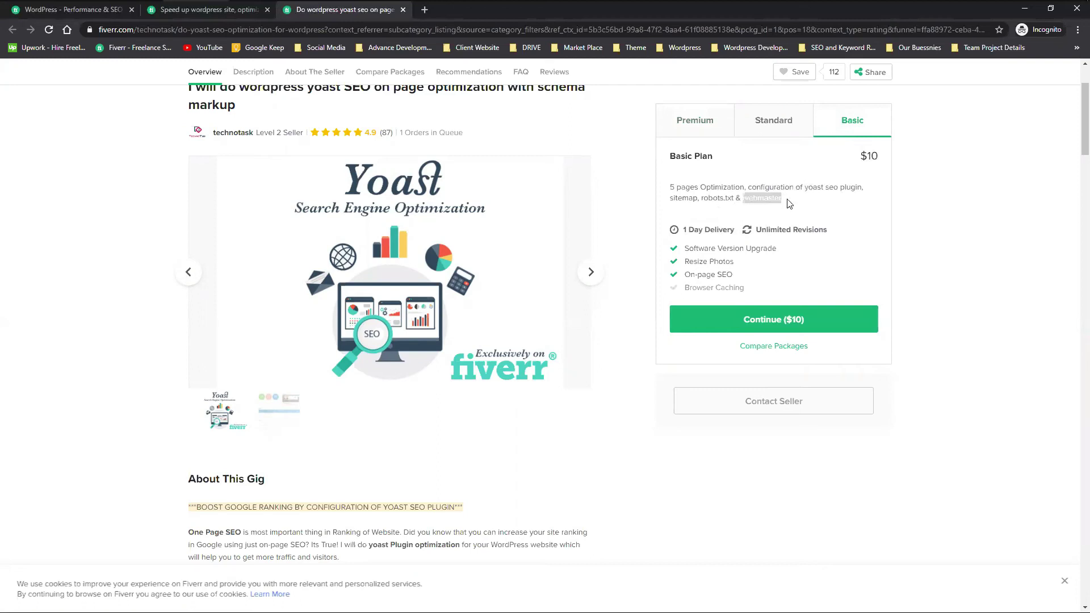
{"action": "left_click", "coordinate": [732, 191]}
Show the gig's Standard plan and examine its price and the number of pages covered by on-page SEO
{"action": "left_click", "coordinate": [771, 132]}
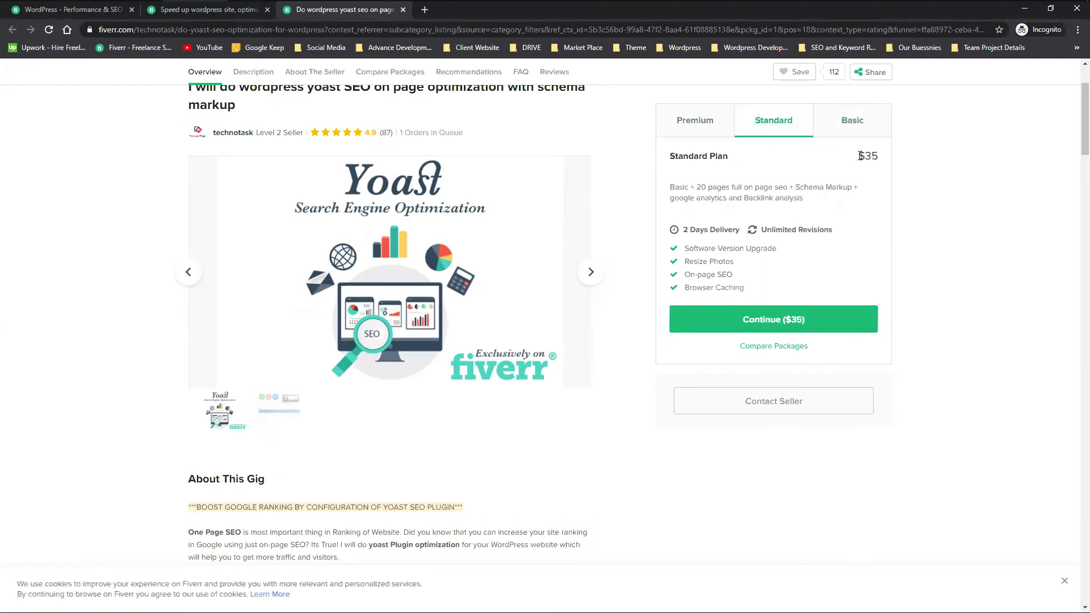
{"action": "left_click_drag", "start_coordinate": [867, 155], "coordinate": [879, 159]}
{"action": "left_click", "coordinate": [714, 193]}
{"action": "left_click_drag", "start_coordinate": [728, 187], "coordinate": [783, 187]}
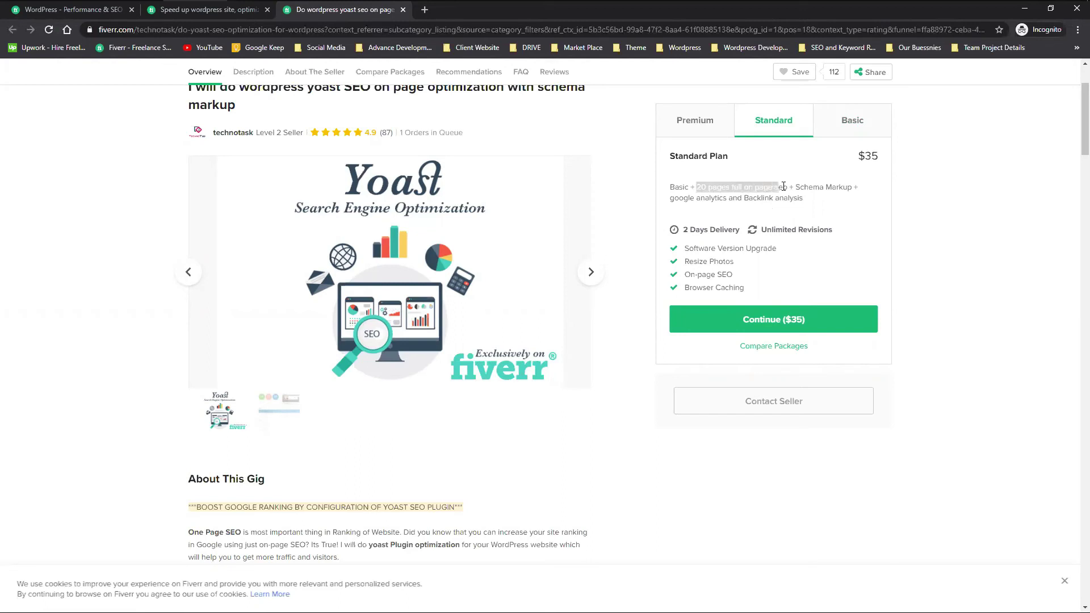
{"action": "left_click", "coordinate": [705, 192]}
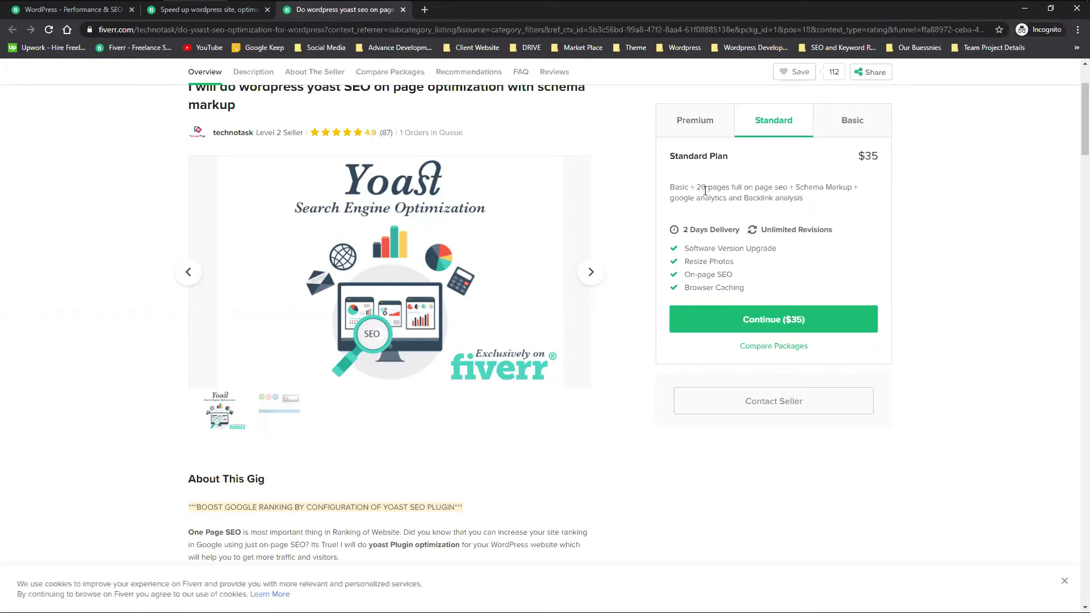
{"action": "left_click_drag", "start_coordinate": [714, 189], "coordinate": [788, 189]}
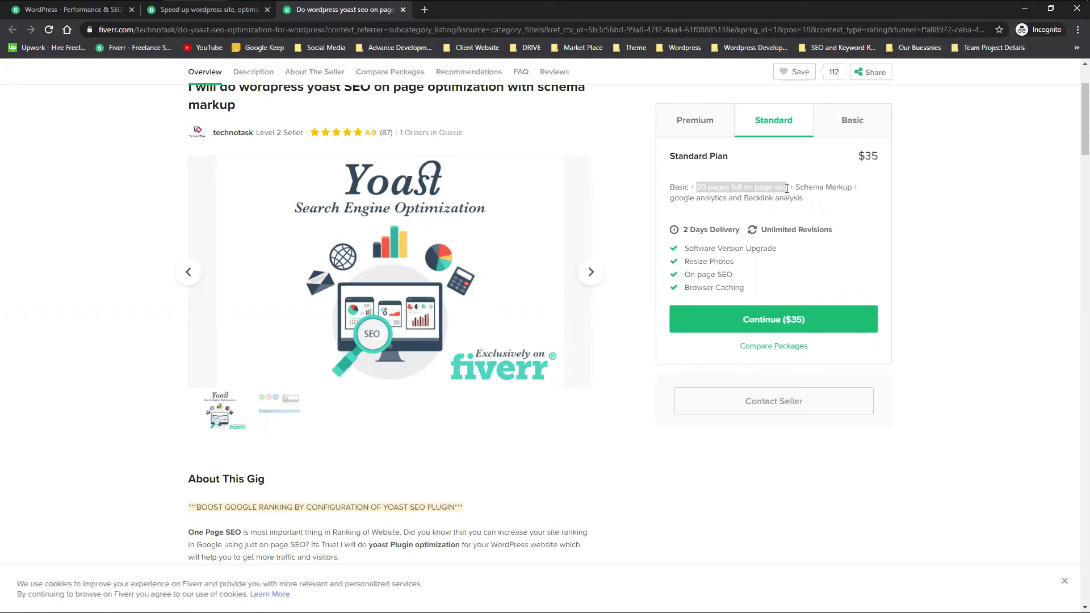
{"action": "left_click", "coordinate": [754, 189]}
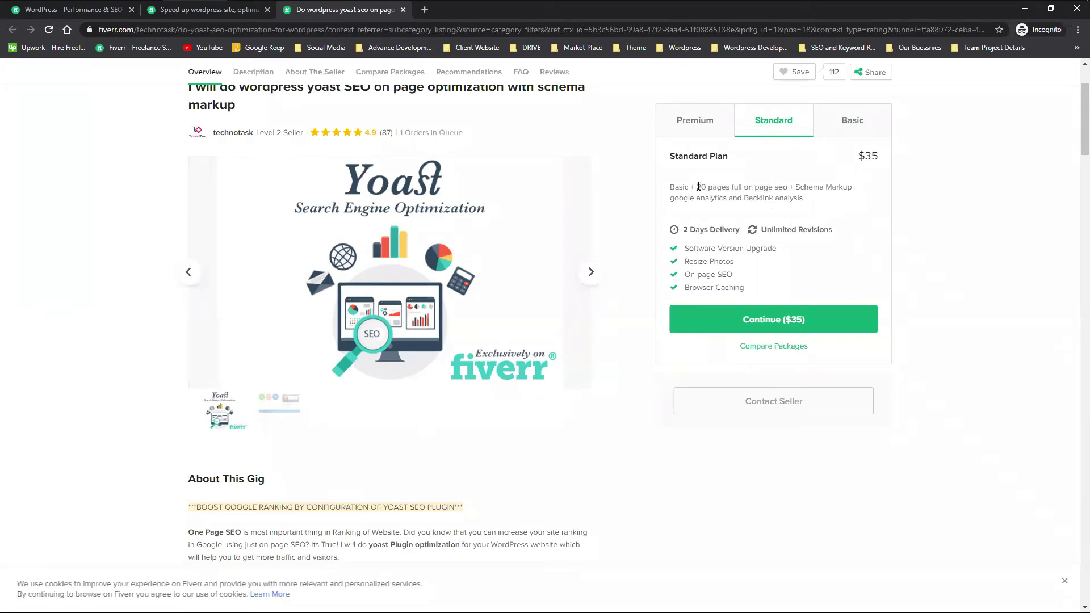
{"action": "left_click_drag", "start_coordinate": [673, 189], "coordinate": [789, 189]}
{"action": "left_click", "coordinate": [739, 197]}
Show the gig's Premium plan and read its page allowance and speed optimization offer
{"action": "left_click", "coordinate": [698, 138]}
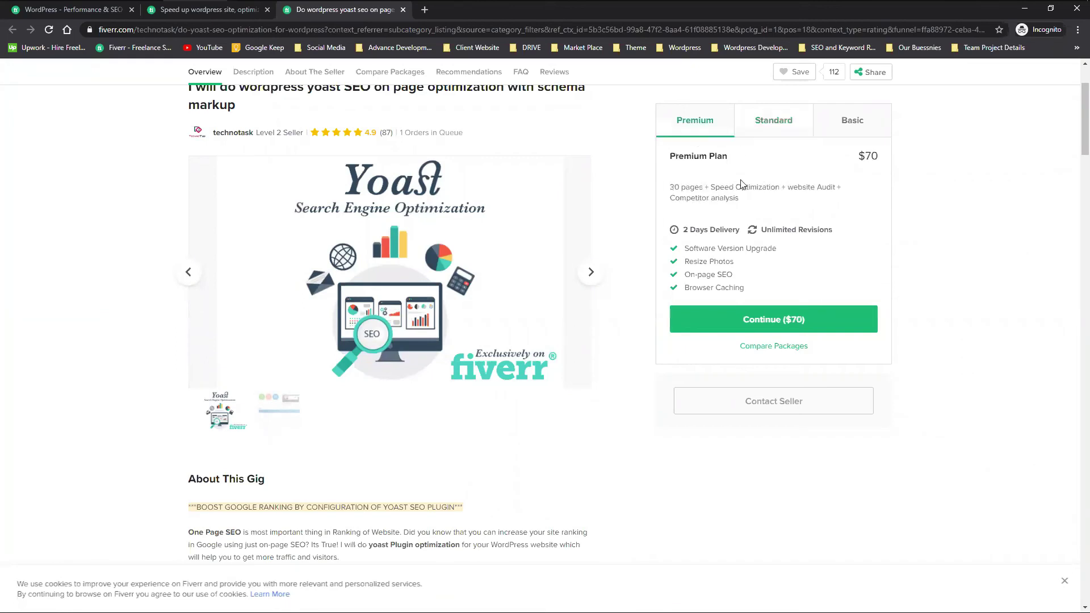
{"action": "left_click_drag", "start_coordinate": [670, 190], "coordinate": [767, 188]}
{"action": "left_click", "coordinate": [676, 187]}
{"action": "scroll", "coordinate": [93, 445], "scroll_direction": "up", "scroll_amount": 3}
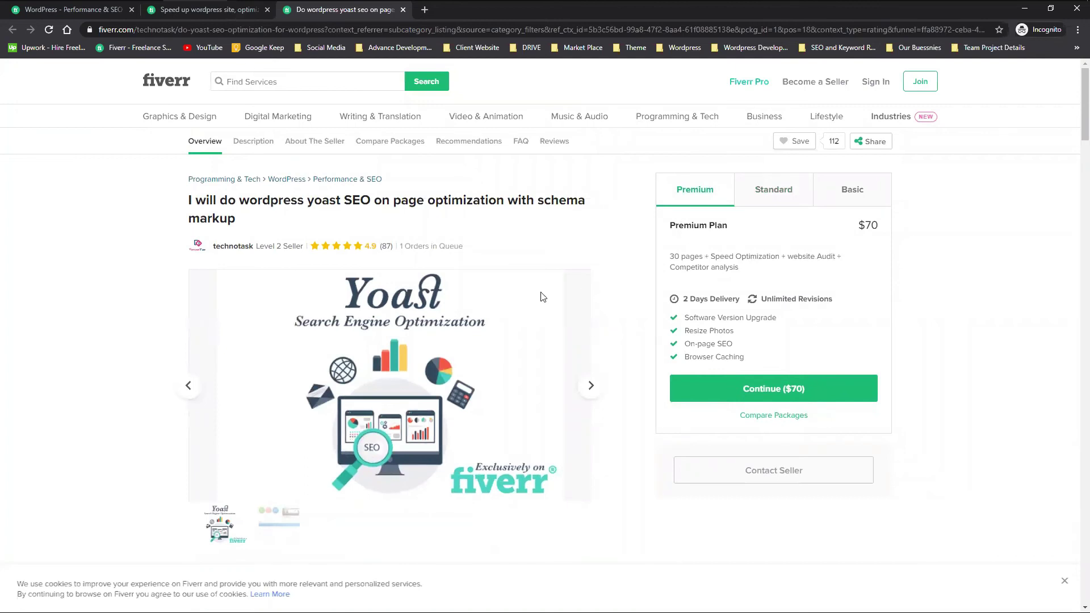
Close the GTmetrix speed optimization gig page and return to the Performance & SEO listing
{"action": "key", "text": "ctrl+shift+Tab"}
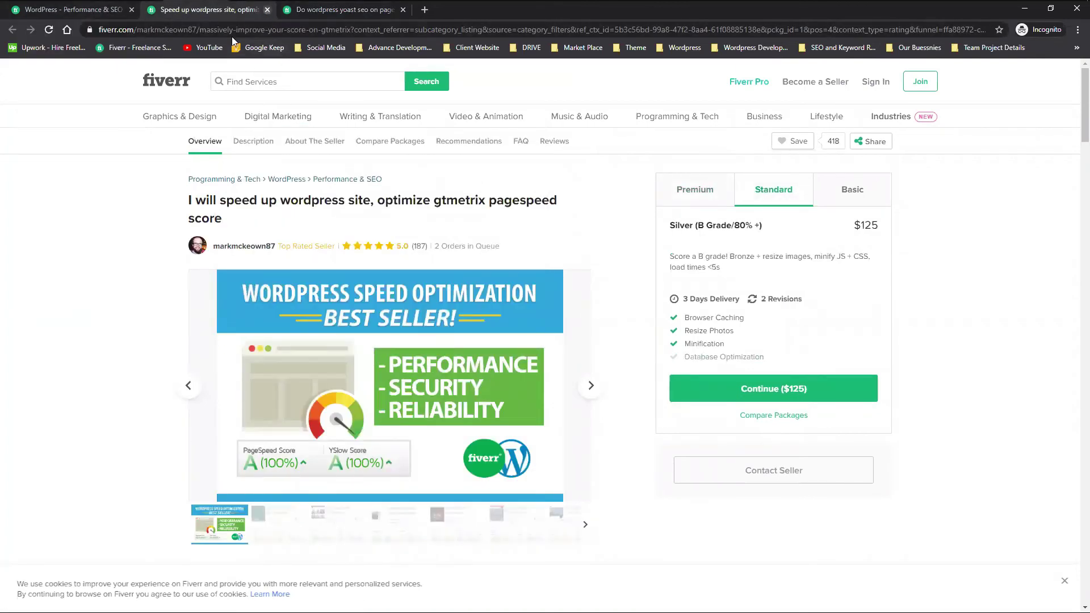
{"action": "key", "text": "ctrl+w"}
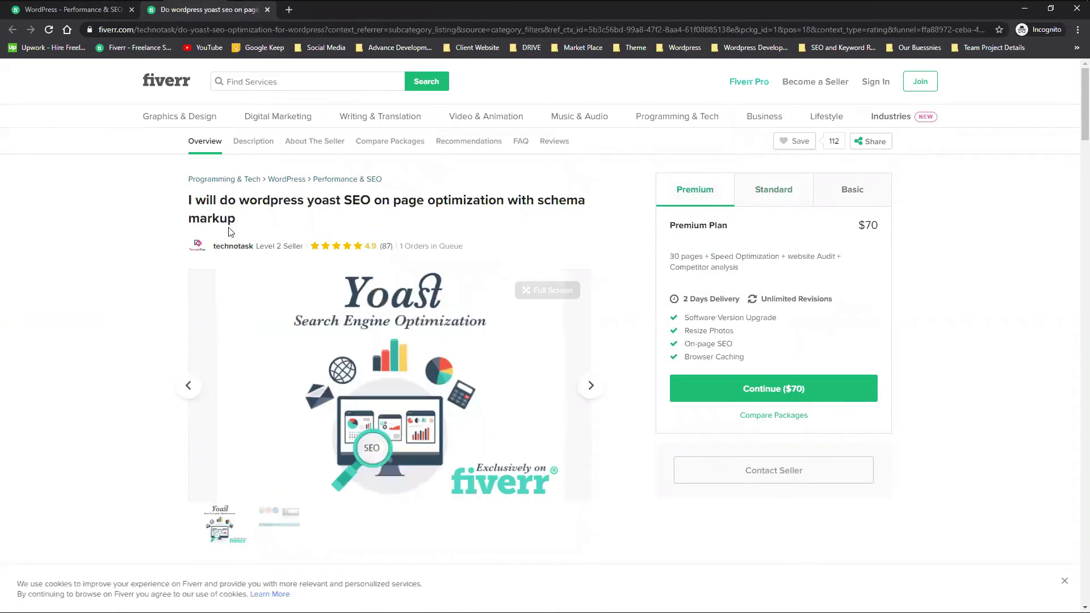
{"action": "left_click", "coordinate": [74, 10]}
Examine the remaining gigs in the Performance & SEO listing, comparing their WordPress speed, SEO and setup services
{"action": "scroll", "coordinate": [401, 233], "scroll_direction": "down", "scroll_amount": 6}
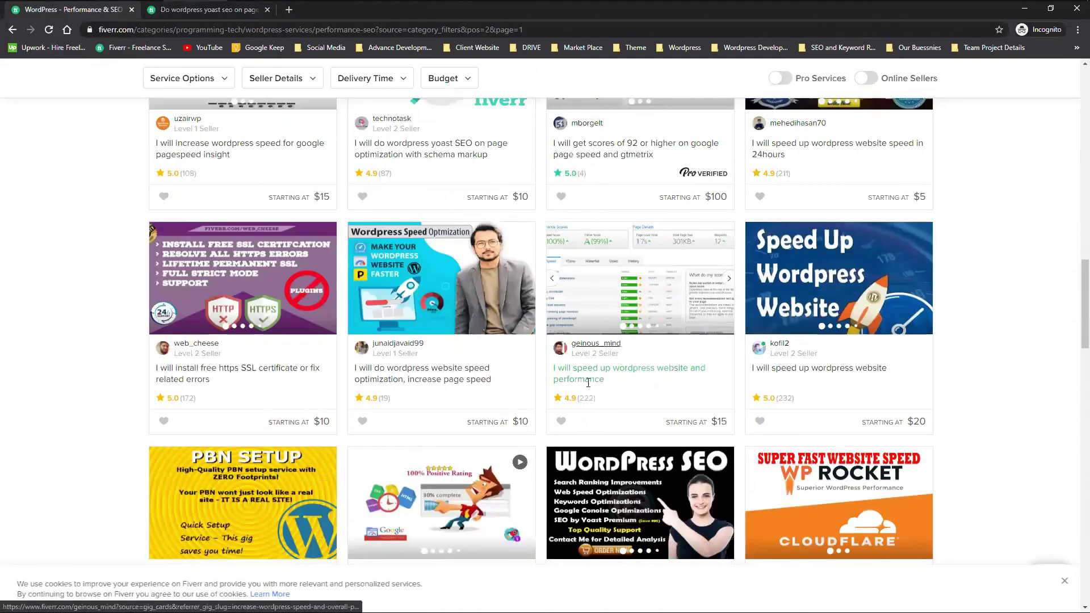
{"action": "scroll", "coordinate": [603, 408], "scroll_direction": "up", "scroll_amount": 3}
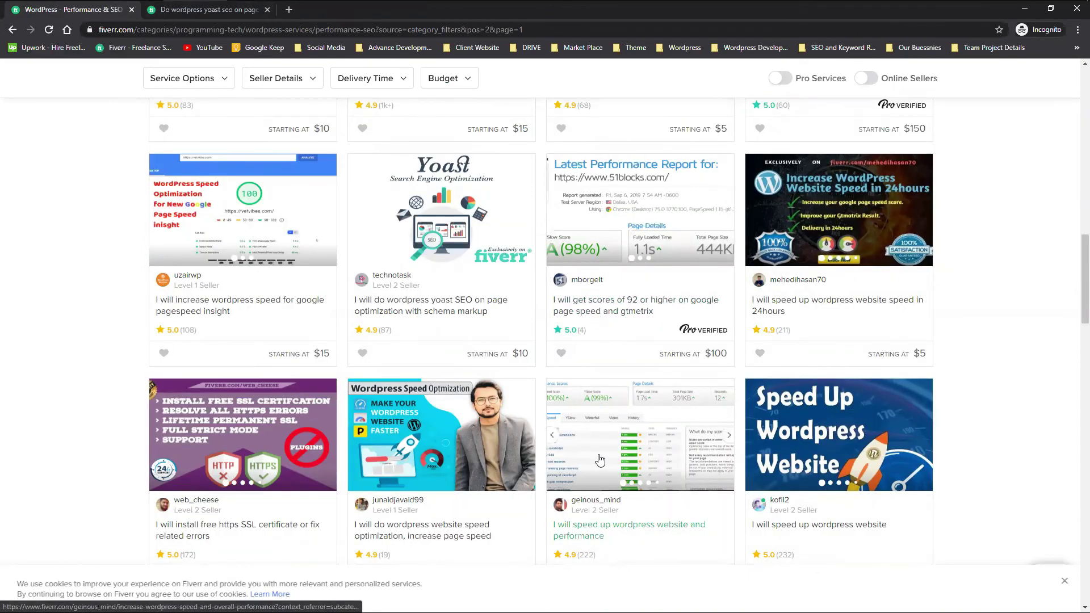
{"action": "scroll", "coordinate": [600, 460], "scroll_direction": "down", "scroll_amount": 1}
{"action": "scroll", "coordinate": [306, 439], "scroll_direction": "down", "scroll_amount": 3}
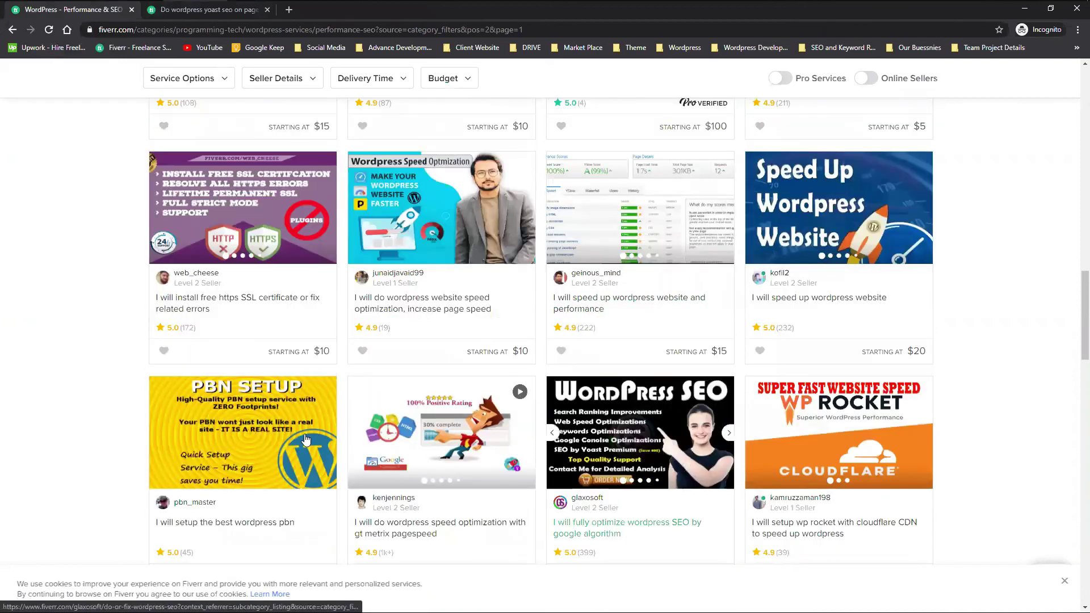
{"action": "scroll", "coordinate": [543, 470], "scroll_direction": "down", "scroll_amount": 4}
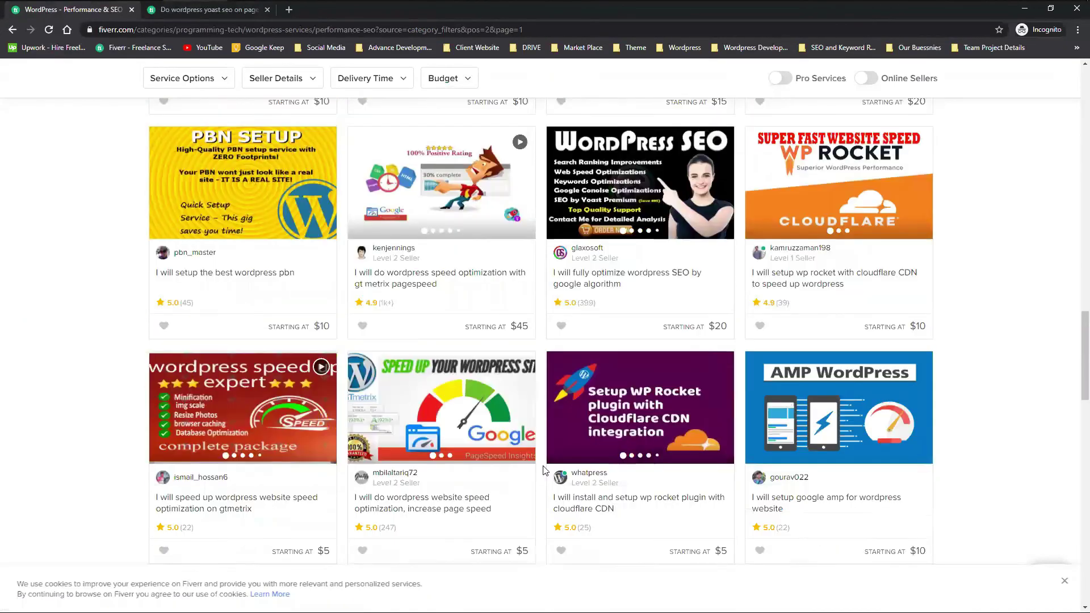
{"action": "scroll", "coordinate": [543, 471], "scroll_direction": "down", "scroll_amount": 2}
{"action": "scroll", "coordinate": [1020, 427], "scroll_direction": "down", "scroll_amount": 3}
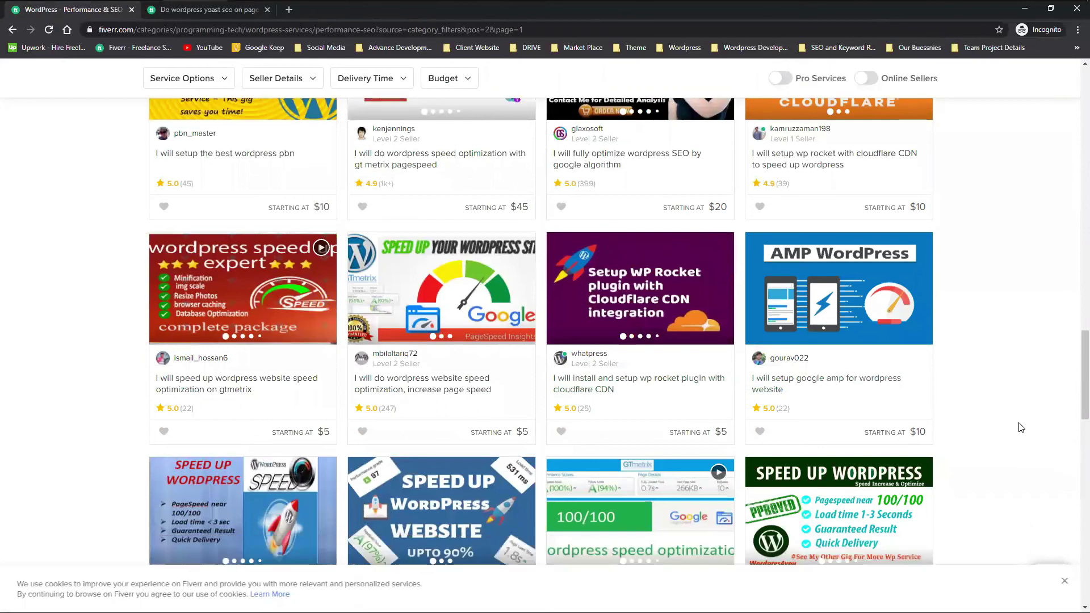
{"action": "scroll", "coordinate": [1011, 435], "scroll_direction": "down", "scroll_amount": 2}
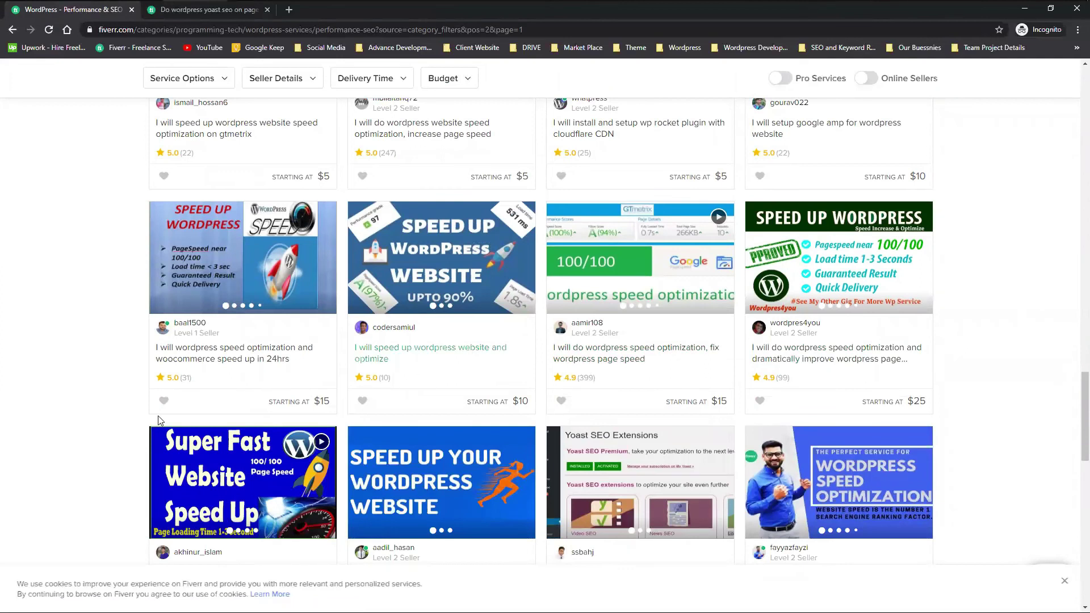
{"action": "scroll", "coordinate": [110, 594], "scroll_direction": "down", "scroll_amount": 5}
Search Fiverr services for "wordpress seo" using the matching suggestion and browse the resulting gigs to the end of the page
{"action": "scroll", "coordinate": [279, 167], "scroll_direction": "up", "scroll_amount": 10}
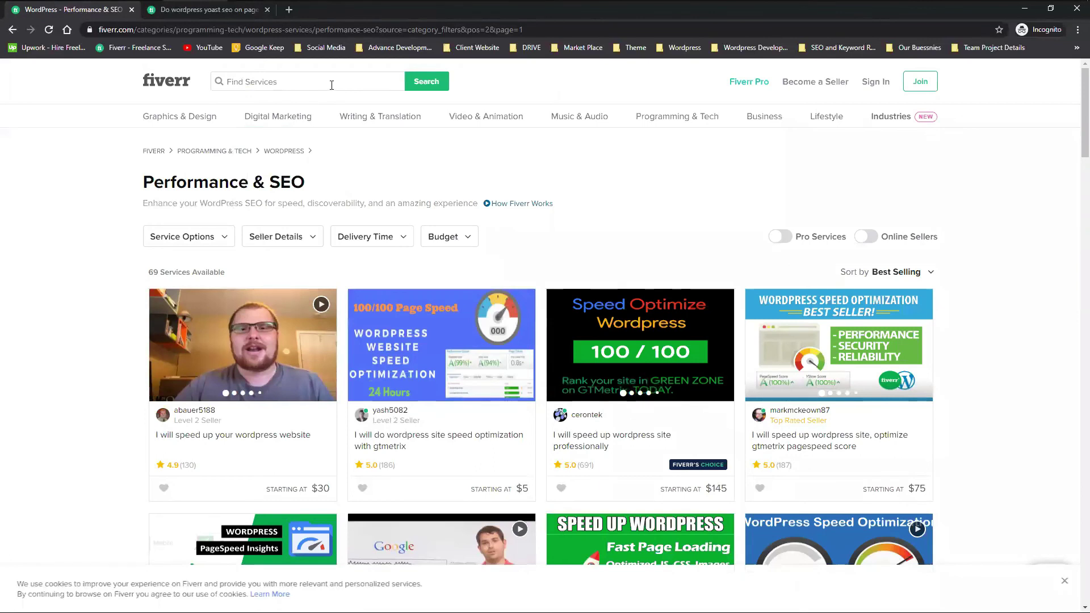
{"action": "type", "text": "wordpr"}
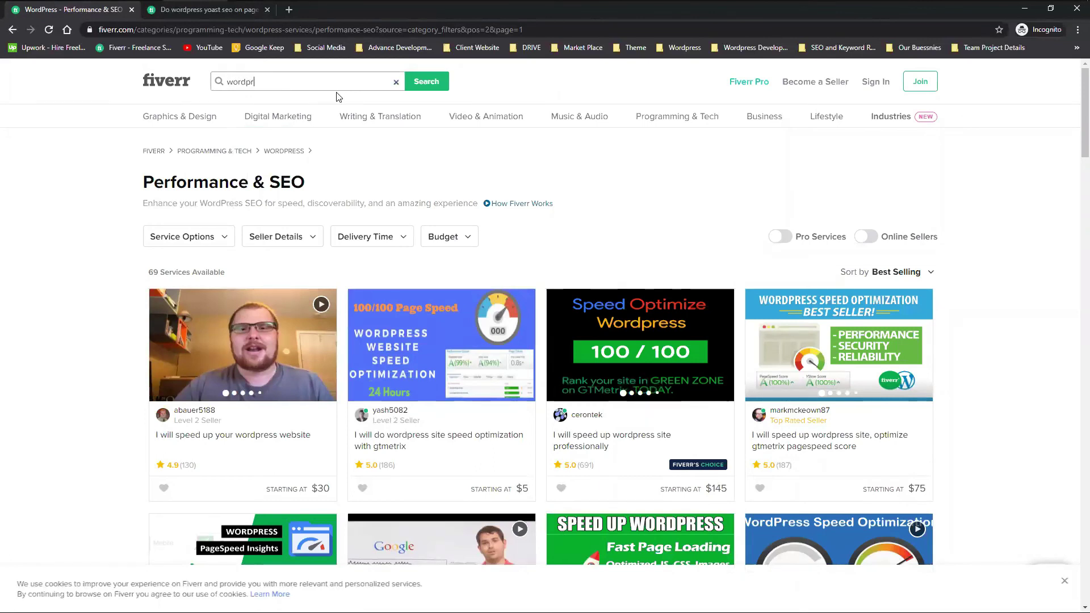
{"action": "type", "text": "ess seo"}
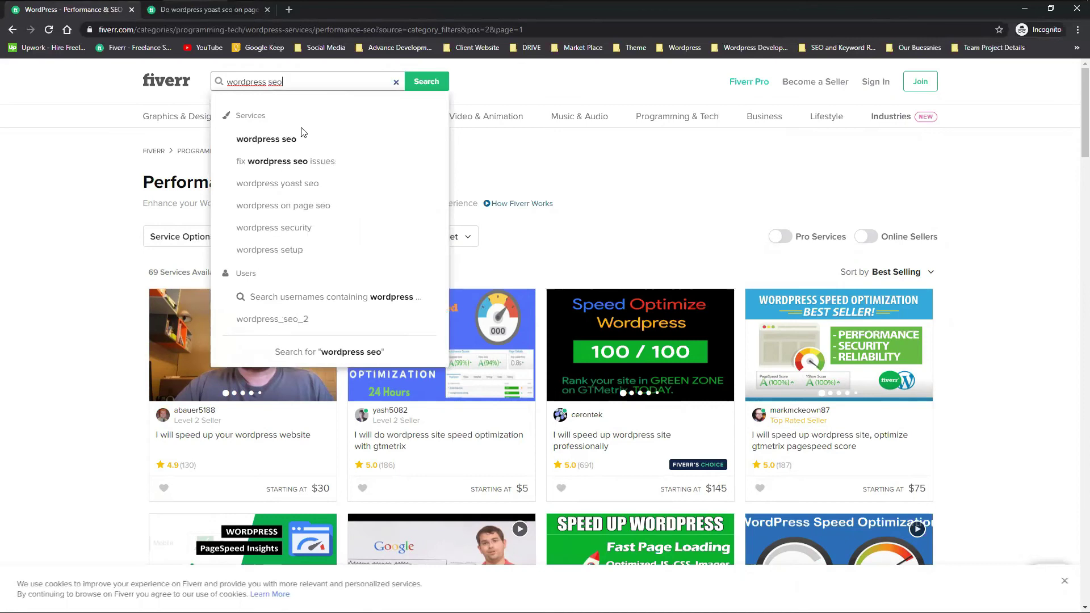
{"action": "left_click", "coordinate": [293, 140]}
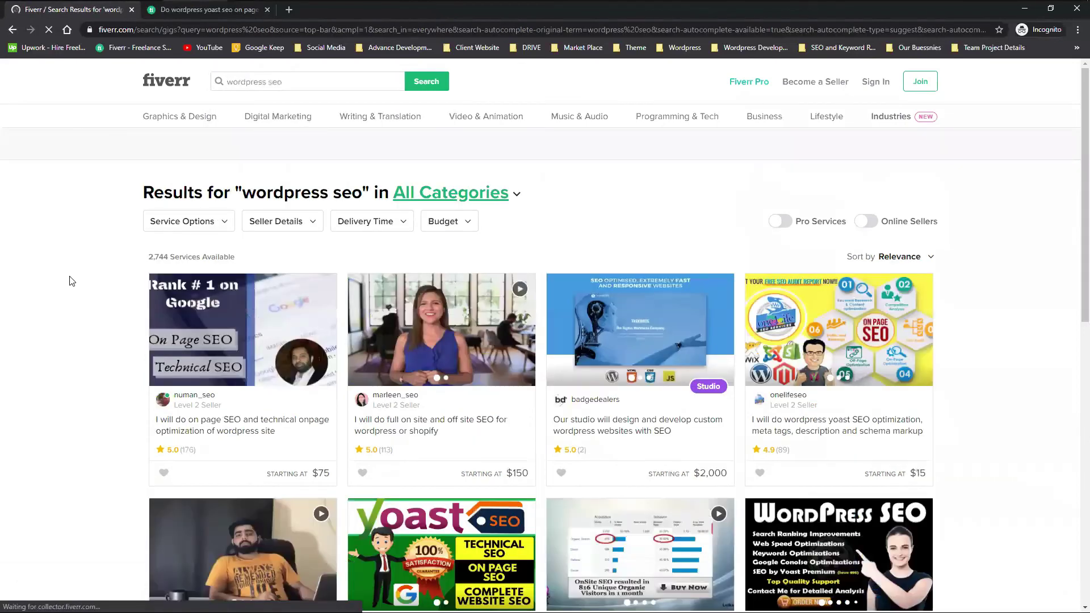
{"action": "scroll", "coordinate": [97, 382], "scroll_direction": "down", "scroll_amount": 1}
{"action": "scroll", "coordinate": [206, 286], "scroll_direction": "down", "scroll_amount": 2}
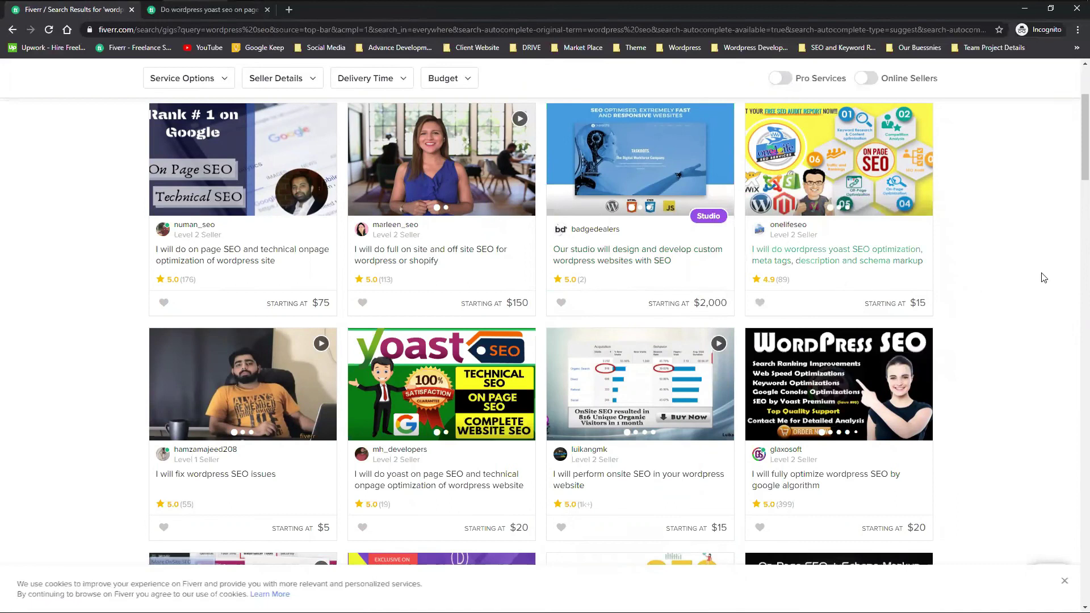
{"action": "scroll", "coordinate": [196, 344], "scroll_direction": "down", "scroll_amount": 3}
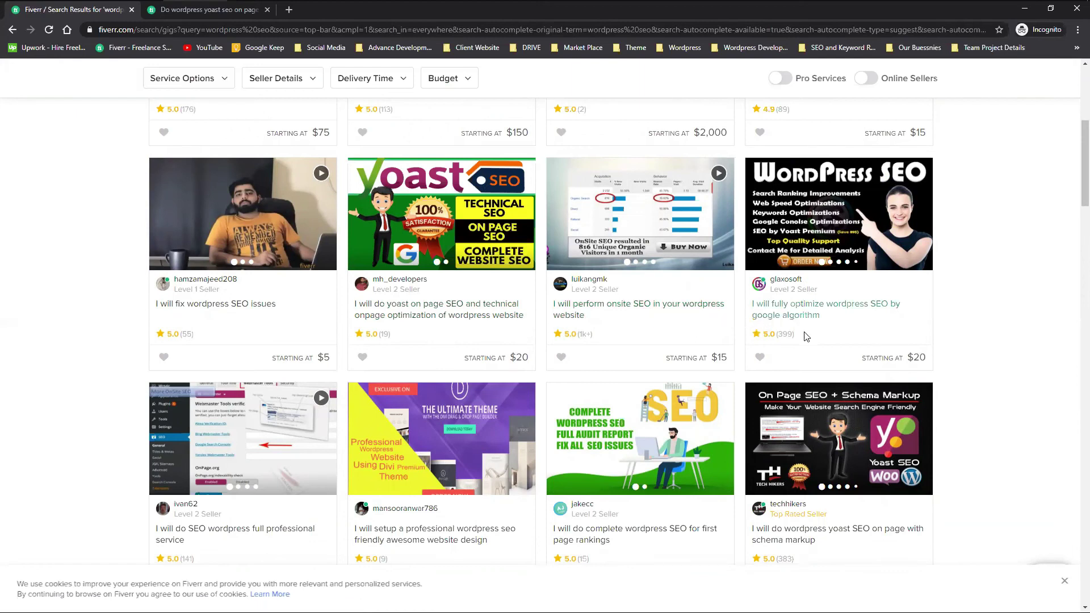
{"action": "scroll", "coordinate": [935, 334], "scroll_direction": "down", "scroll_amount": 4}
{"action": "scroll", "coordinate": [198, 345], "scroll_direction": "down", "scroll_amount": 15}
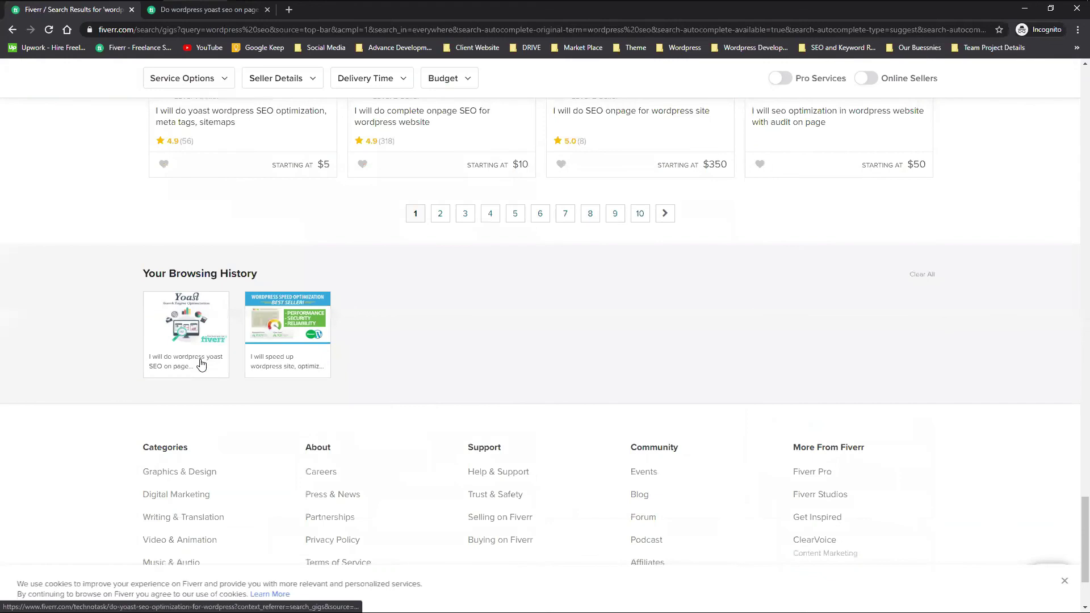
Return to the start of the "wordpress seo" results and close both the search results page and the Yoast gig page
{"action": "left_click_drag", "start_coordinate": [1075, 511], "coordinate": [1073, 138]}
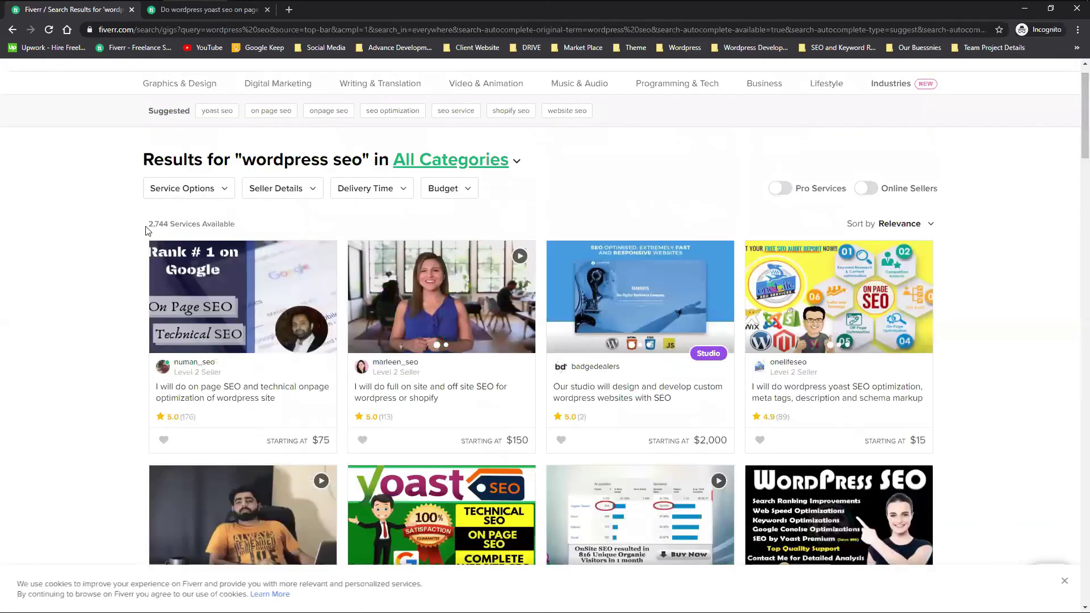
{"action": "scroll", "coordinate": [43, 290], "scroll_direction": "up", "scroll_amount": 1}
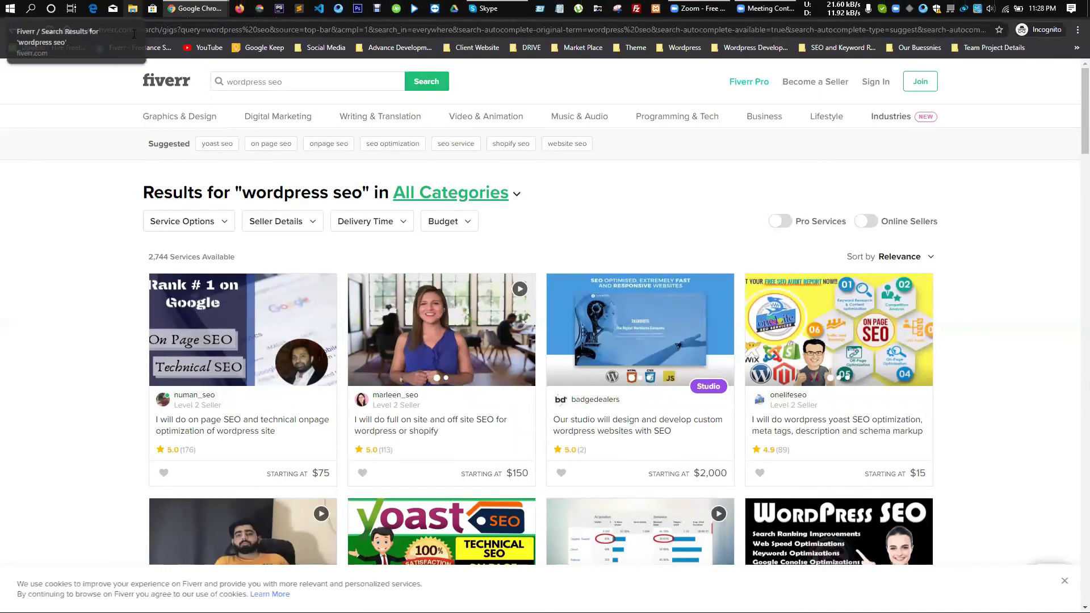
{"action": "left_click", "coordinate": [131, 9]}
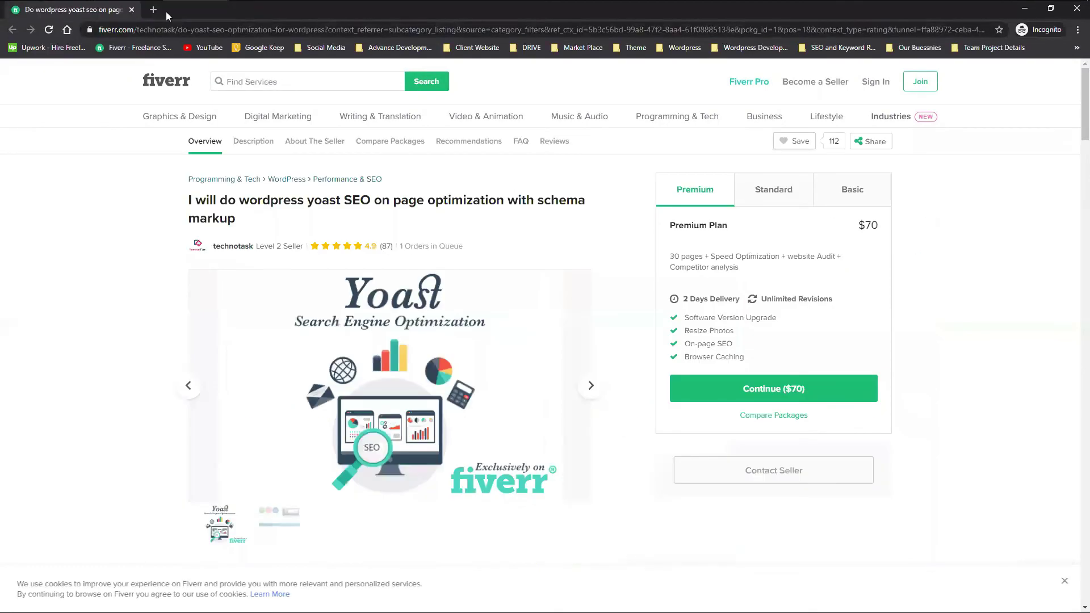
{"action": "left_click", "coordinate": [131, 10]}
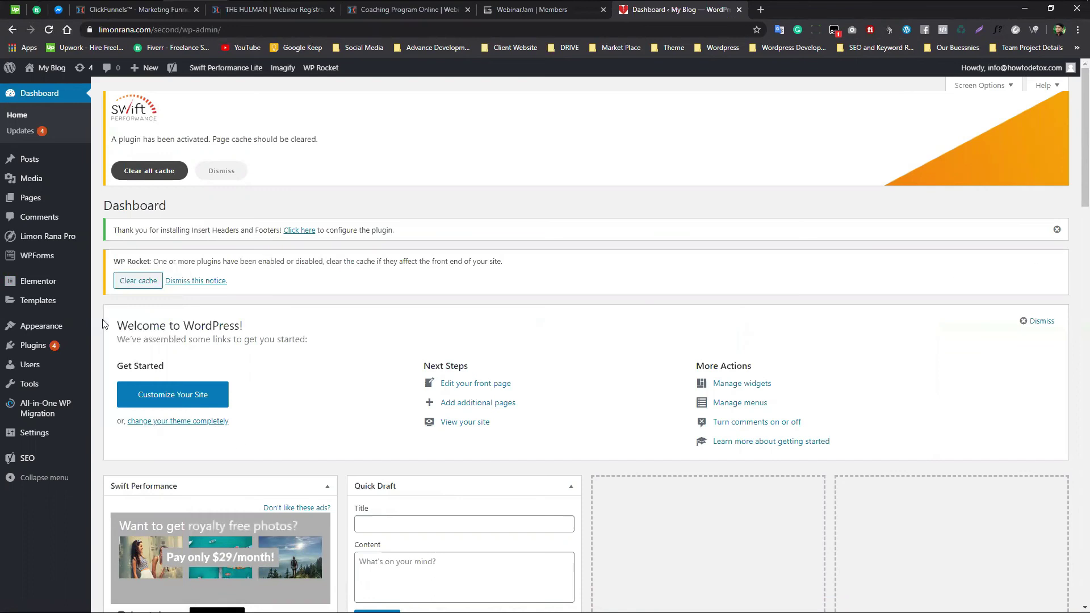
Open the WordPress site's installed plugins list and dismiss the WP Rocket, Insert Headers and Footers, and Swift Performance notices
{"action": "mouse_move", "coordinate": [55, 356]}
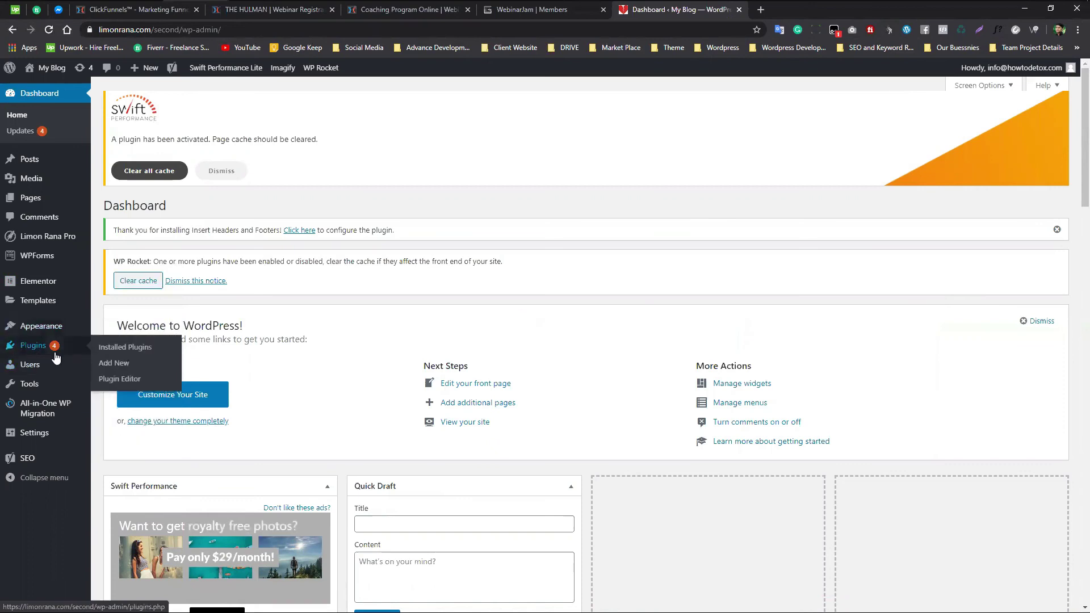
{"action": "left_click", "coordinate": [113, 350]}
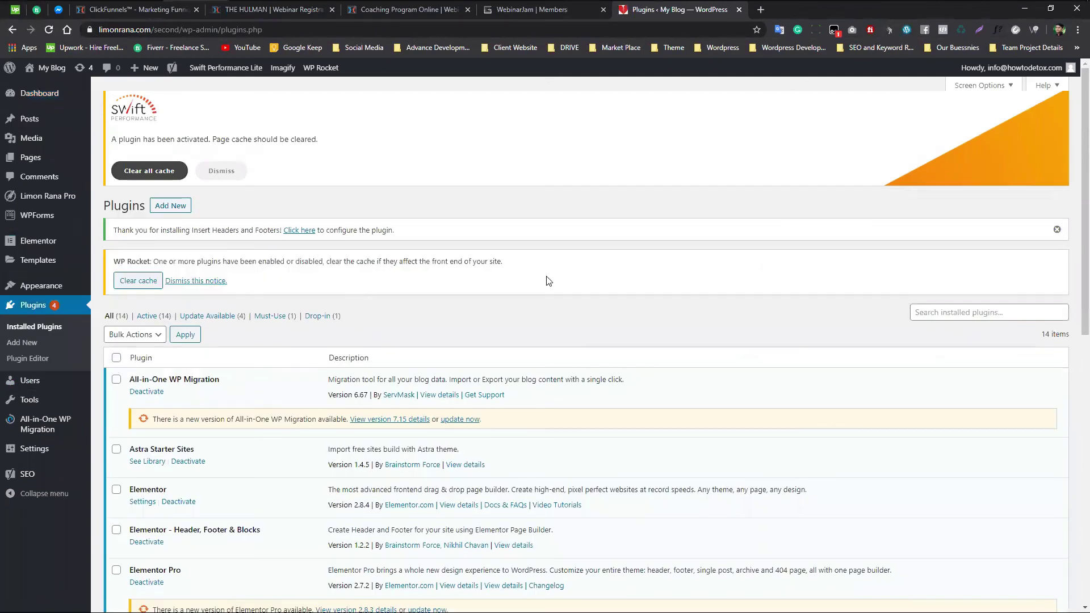
{"action": "left_click", "coordinate": [216, 281]}
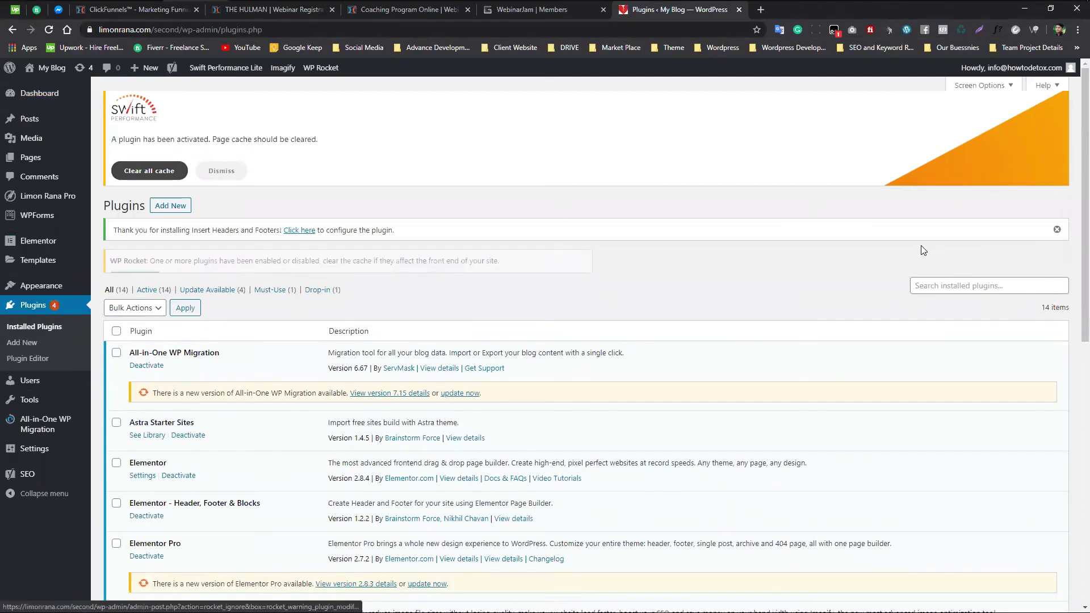
{"action": "left_click", "coordinate": [1056, 229]}
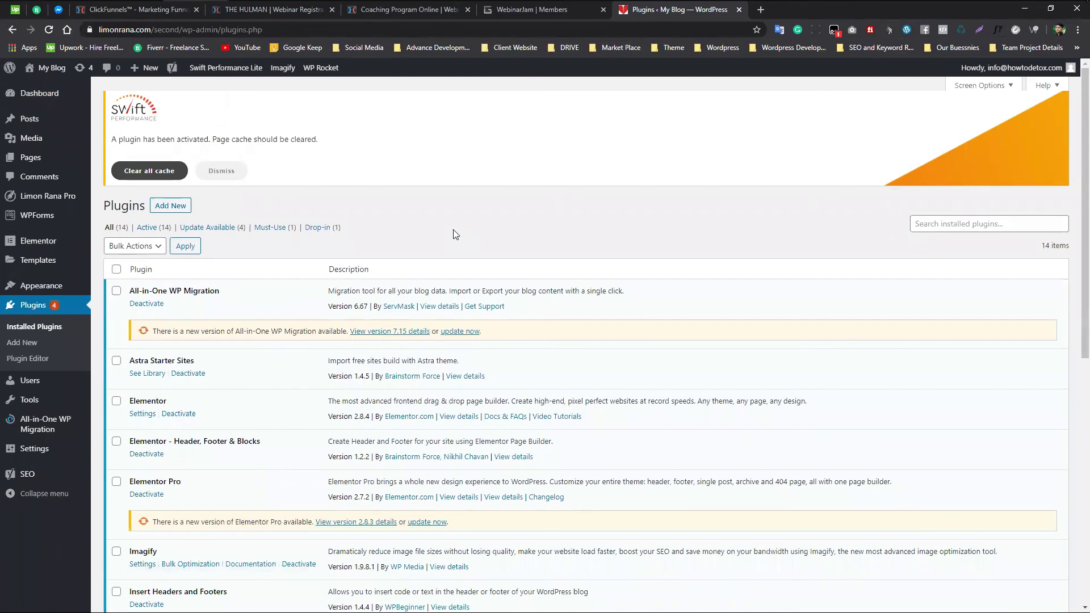
{"action": "left_click", "coordinate": [232, 171]}
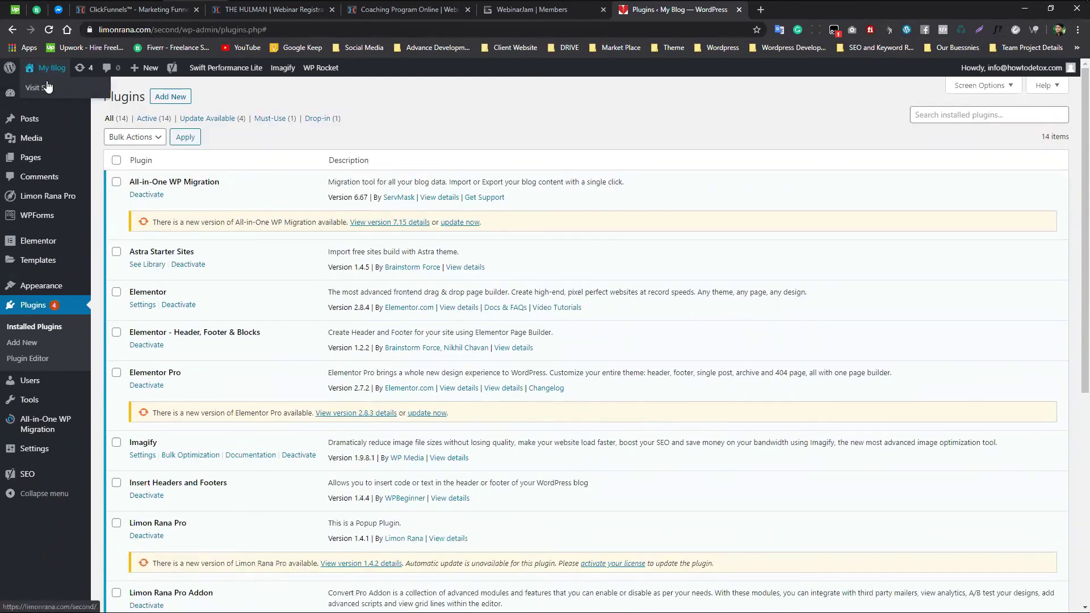
Open the live site in a new tab and examine the home page's Message Us form and Contact Us link, closing the email popup
{"action": "left_click", "coordinate": [43, 87]}
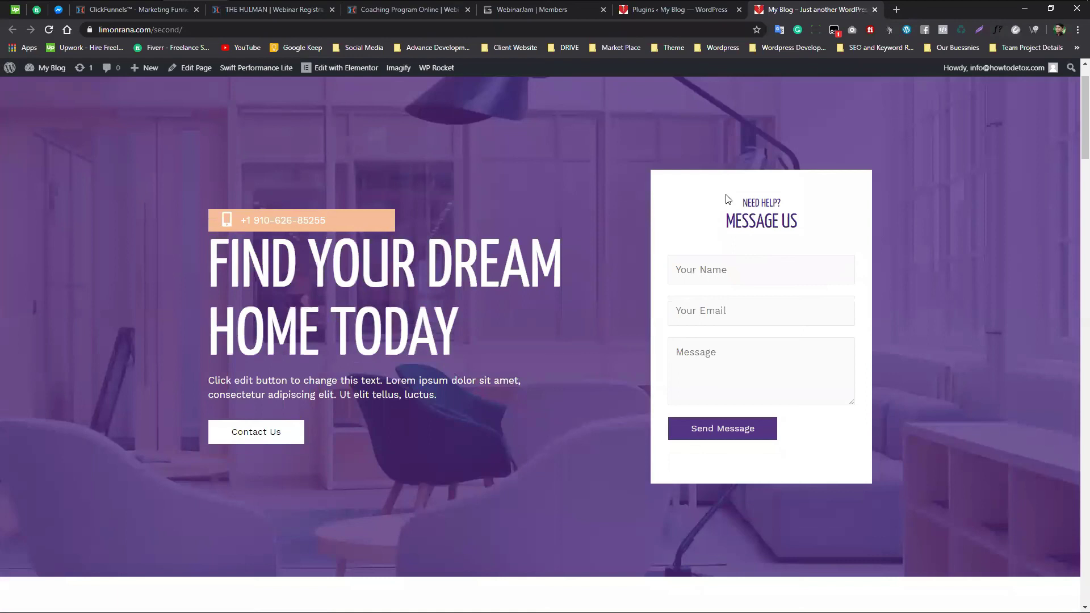
{"action": "left_click_drag", "start_coordinate": [729, 199], "coordinate": [808, 360]}
{"action": "left_click", "coordinate": [725, 273]}
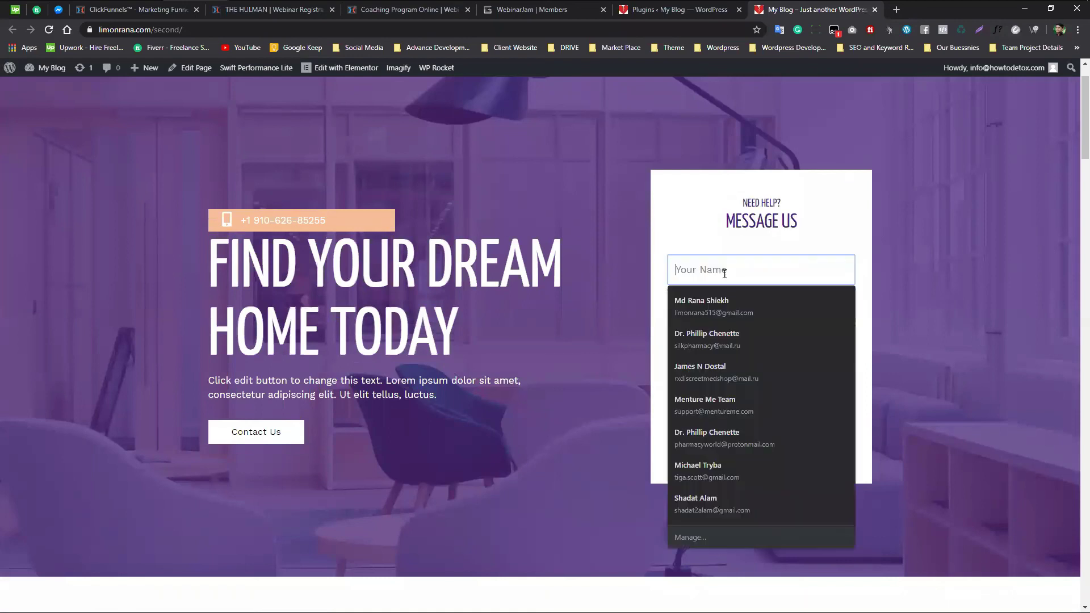
{"action": "left_click", "coordinate": [737, 316]}
{"action": "left_click", "coordinate": [826, 299]}
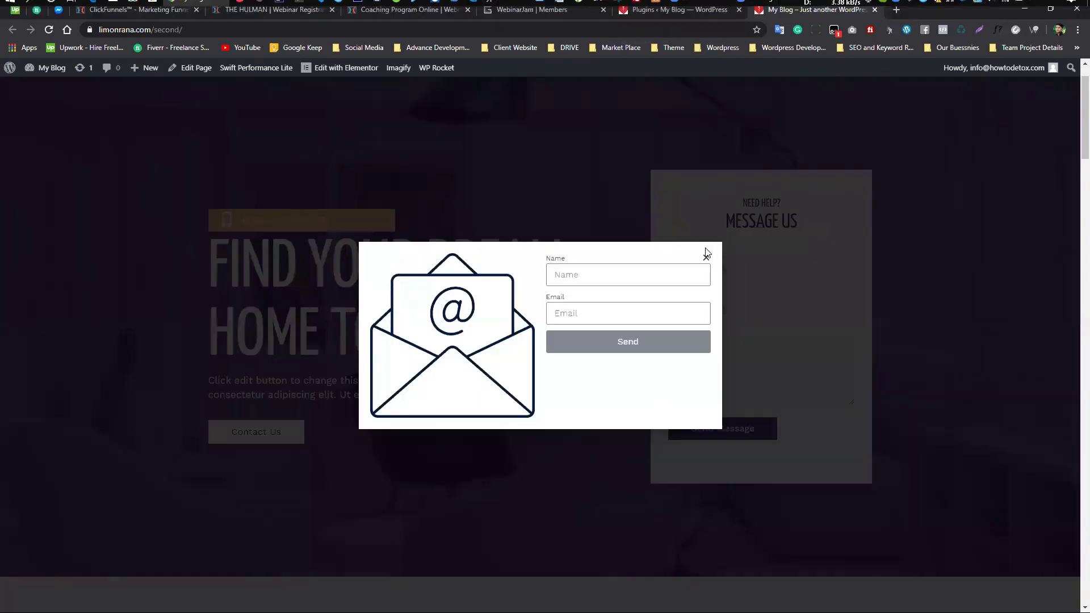
{"action": "left_click", "coordinate": [706, 257]}
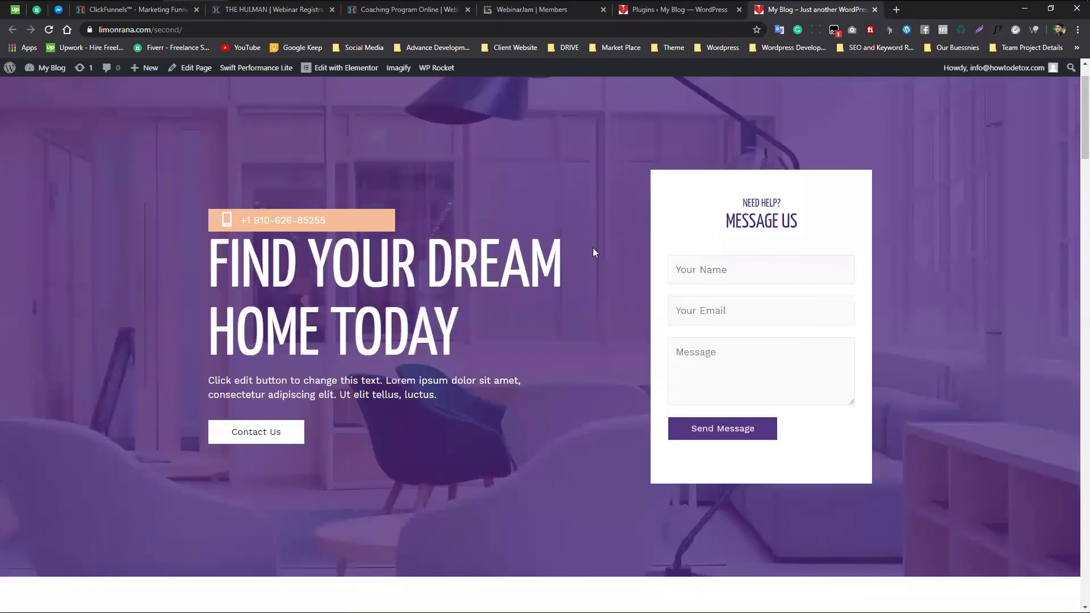
{"action": "scroll", "coordinate": [1074, 171], "scroll_direction": "up", "scroll_amount": 1}
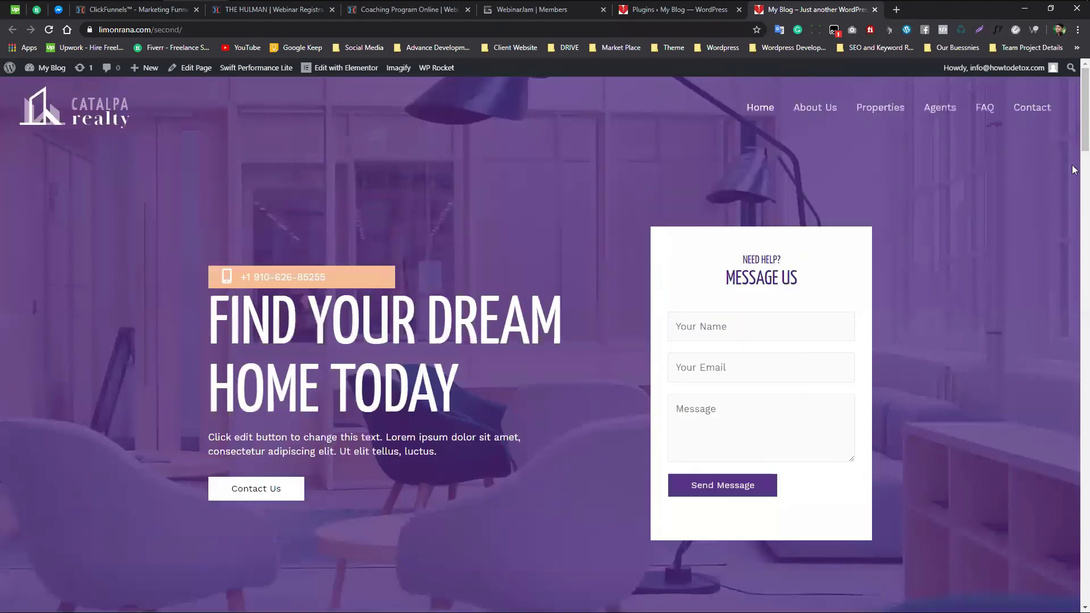
{"action": "left_click", "coordinate": [276, 492]}
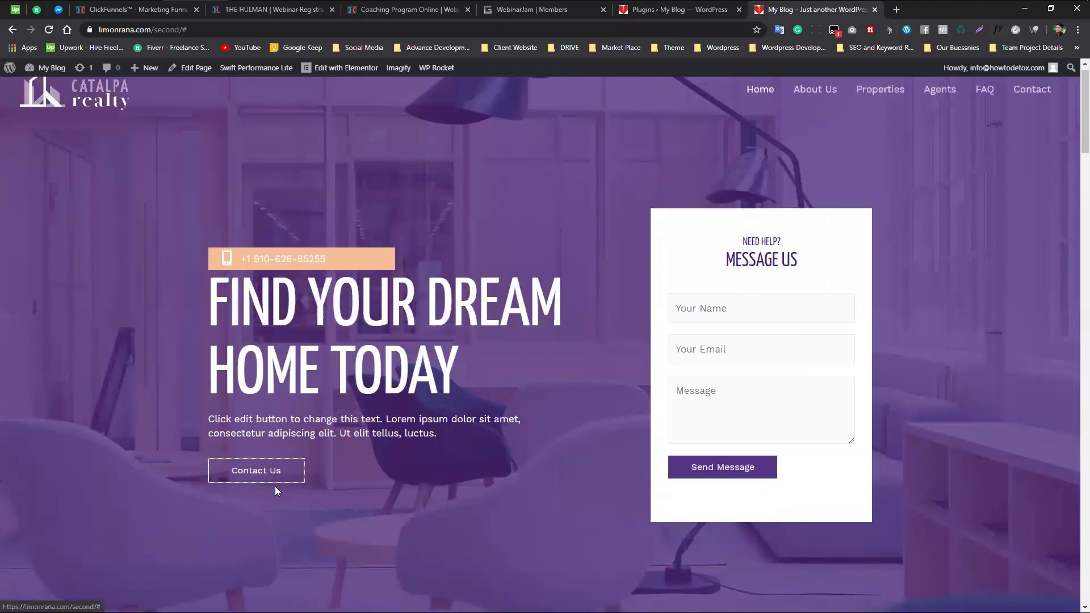
Open the site's Contact page and examine the Send Us a Message form fields, dismissing the email popup
{"action": "left_click", "coordinate": [1035, 91]}
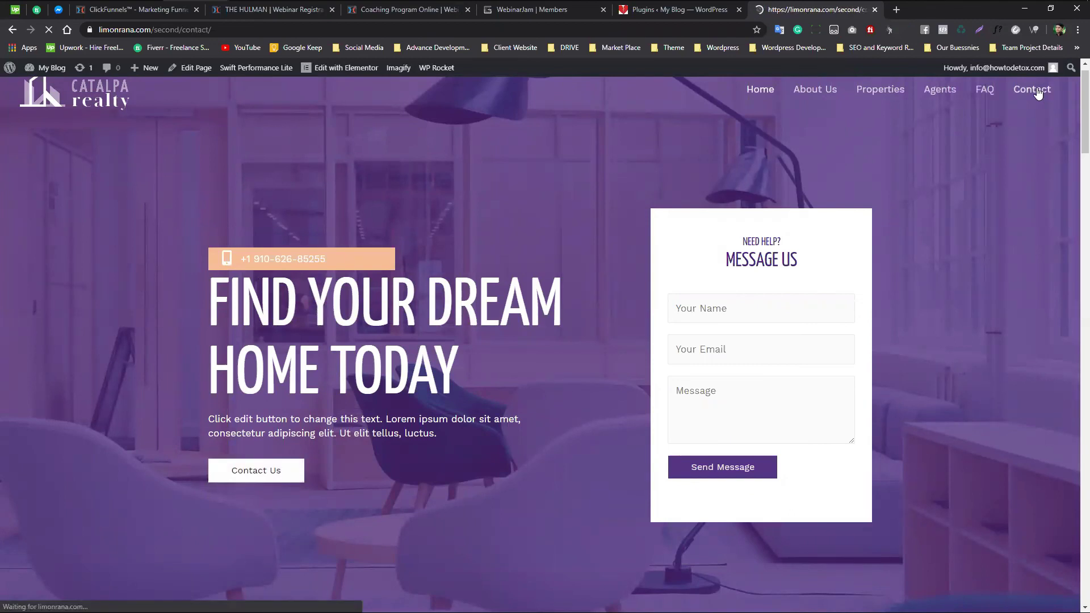
{"action": "scroll", "coordinate": [682, 353], "scroll_direction": "down", "scroll_amount": 4}
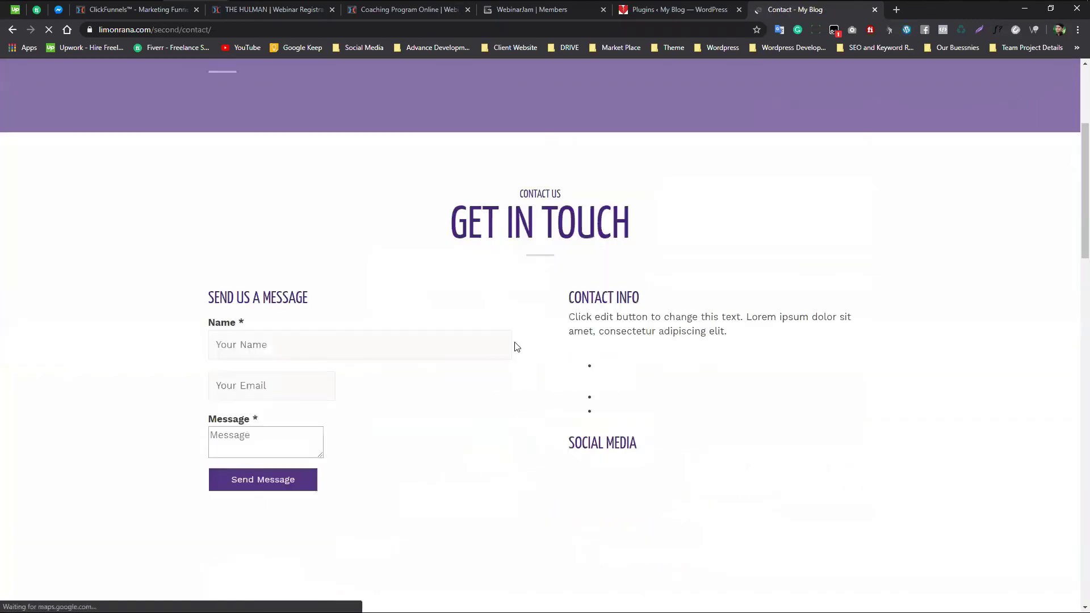
{"action": "left_click", "coordinate": [262, 345]}
{"action": "left_click", "coordinate": [137, 377]}
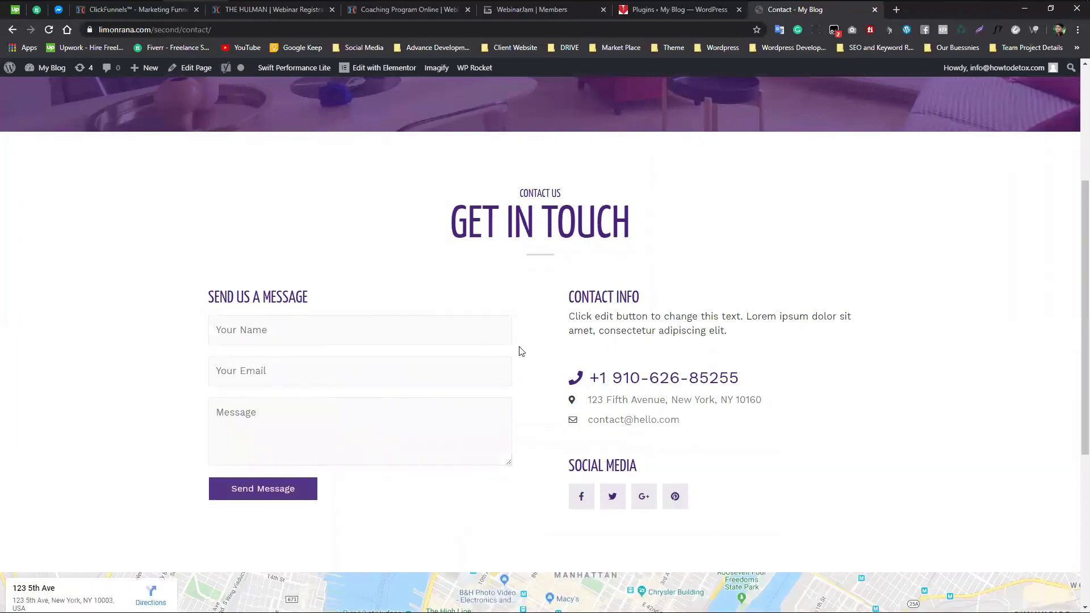
{"action": "scroll", "coordinate": [79, 309], "scroll_direction": "down", "scroll_amount": 5}
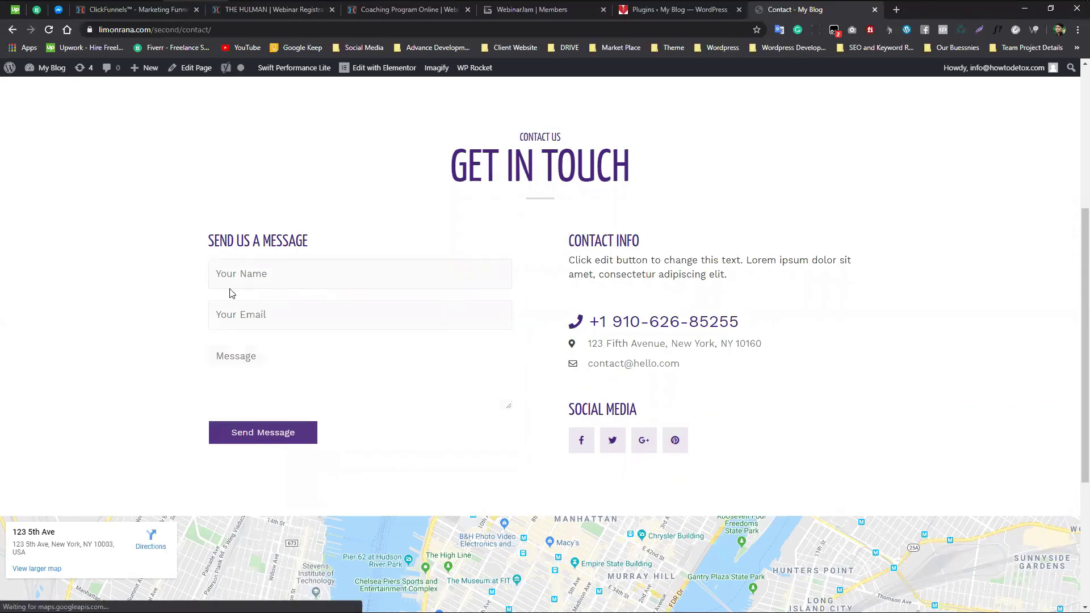
{"action": "left_click", "coordinate": [292, 309]}
{"action": "left_click", "coordinate": [348, 181]}
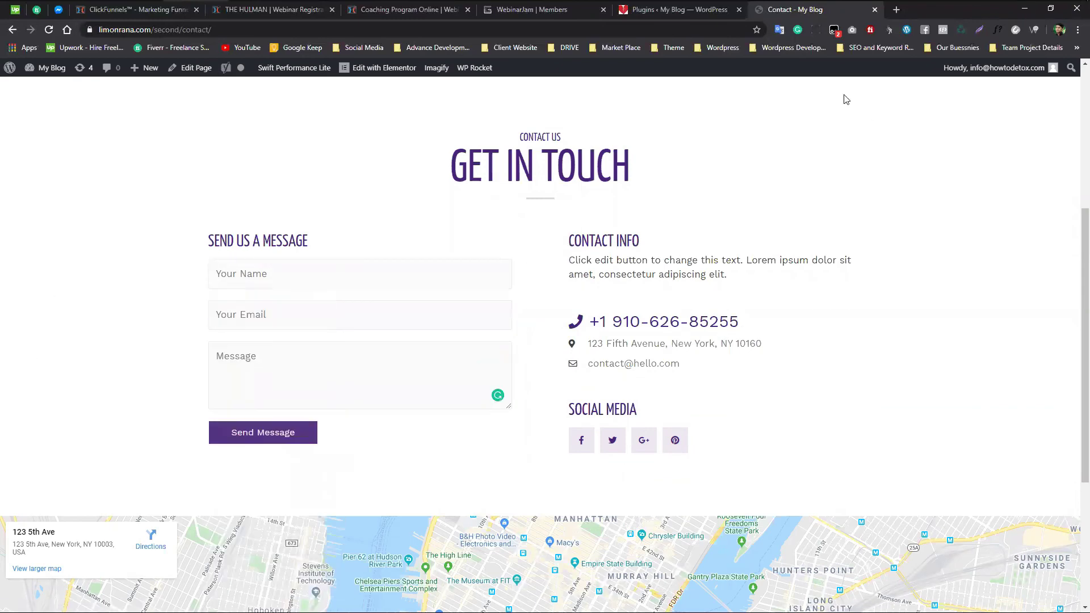
{"action": "scroll", "coordinate": [442, 158], "scroll_direction": "up", "scroll_amount": 1}
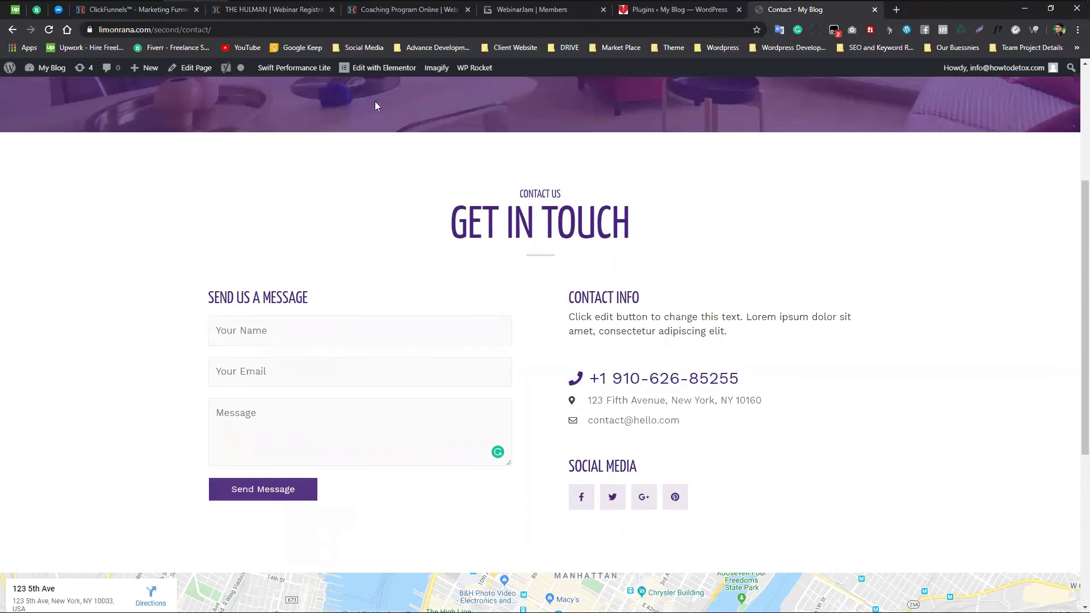
{"action": "scroll", "coordinate": [374, 196], "scroll_direction": "down", "scroll_amount": 1}
{"action": "left_click", "coordinate": [307, 272]}
{"action": "key", "text": "Tab"}
{"action": "left_click", "coordinate": [79, 315]}
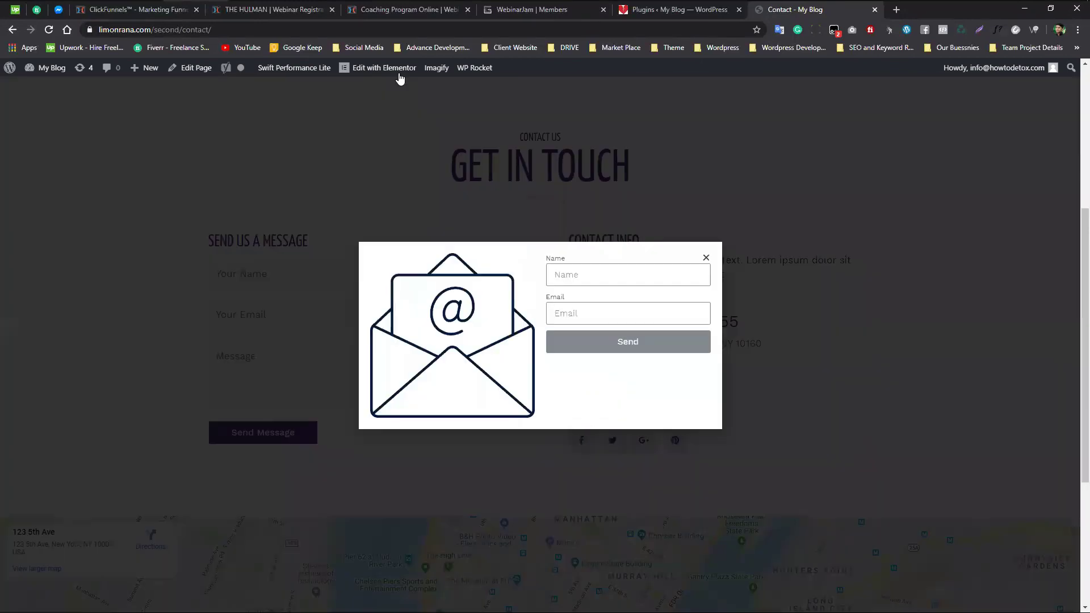
{"action": "left_click", "coordinate": [706, 254]}
Open the Contact page in Elementor, look up the form widgets, and inspect the existing contact form's shortcode settings
{"action": "left_click", "coordinate": [399, 69]}
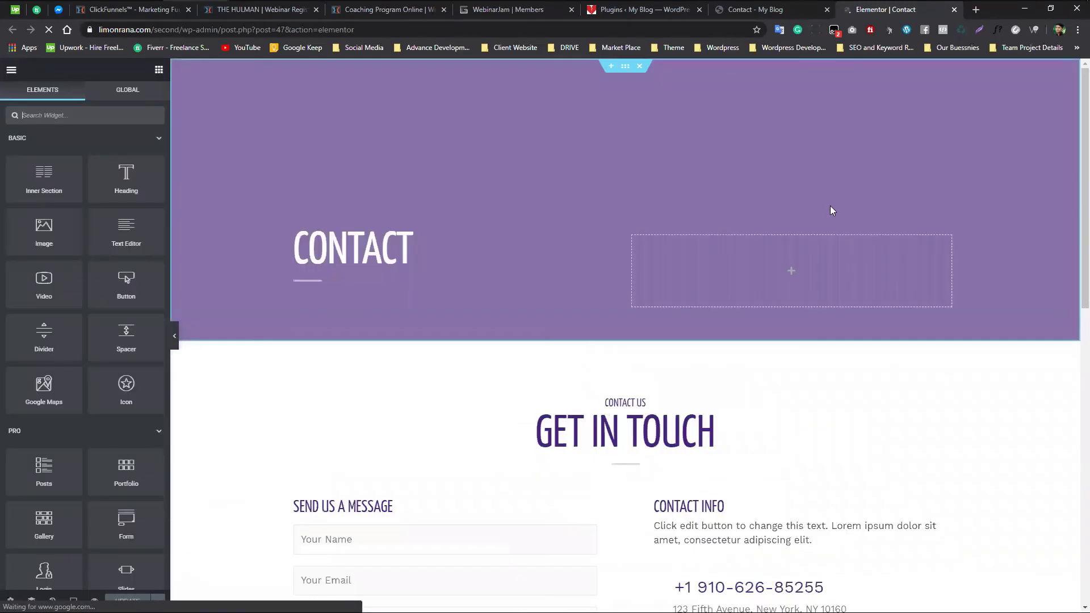
{"action": "scroll", "coordinate": [528, 321], "scroll_direction": "down", "scroll_amount": 5}
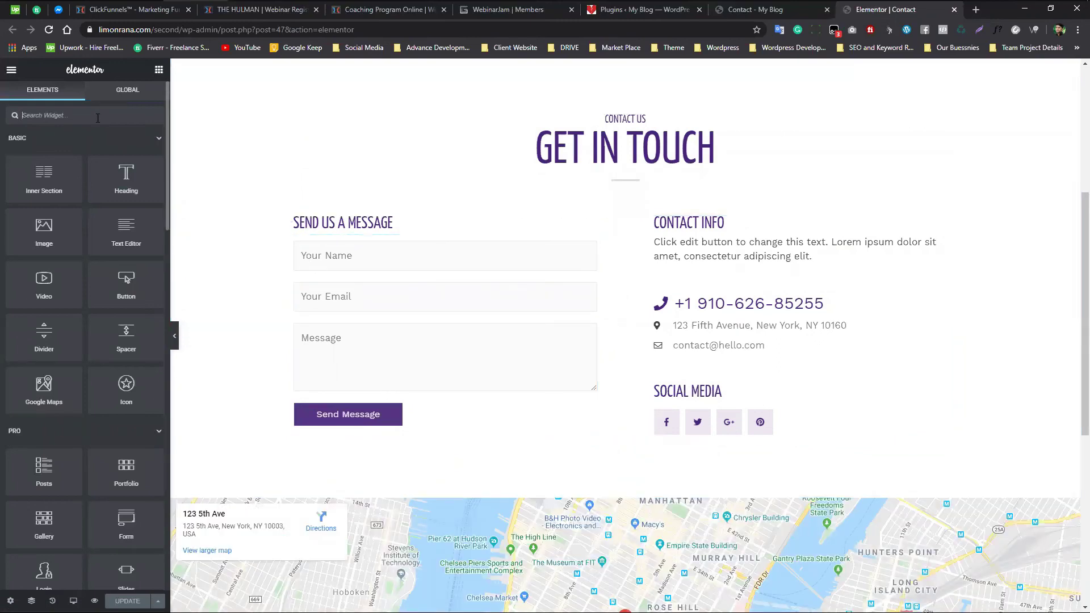
{"action": "type", "text": "form"}
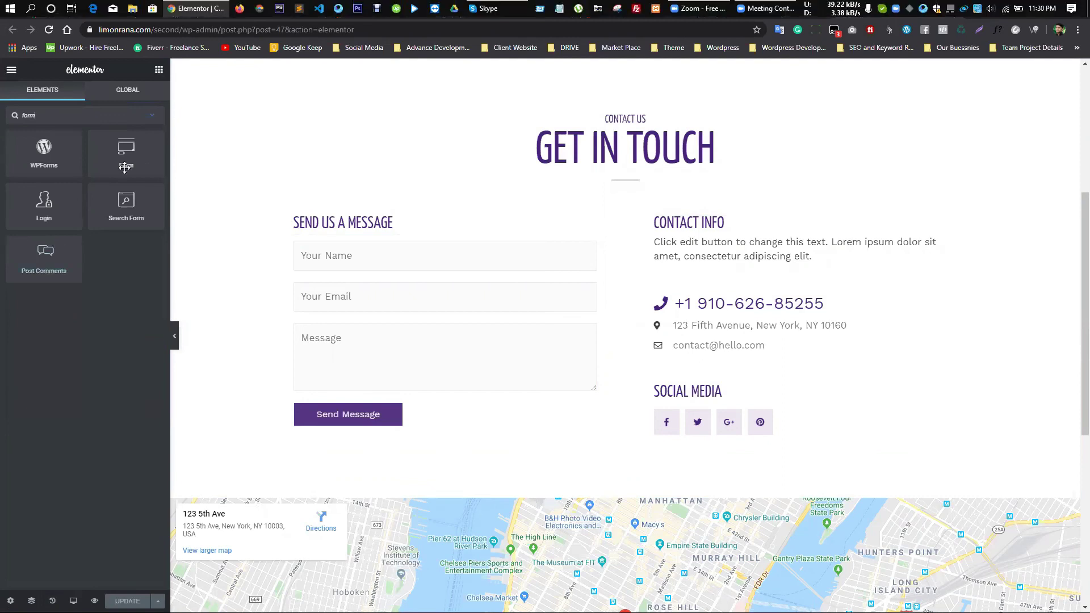
{"action": "left_click_drag", "start_coordinate": [125, 152], "coordinate": [133, 157]}
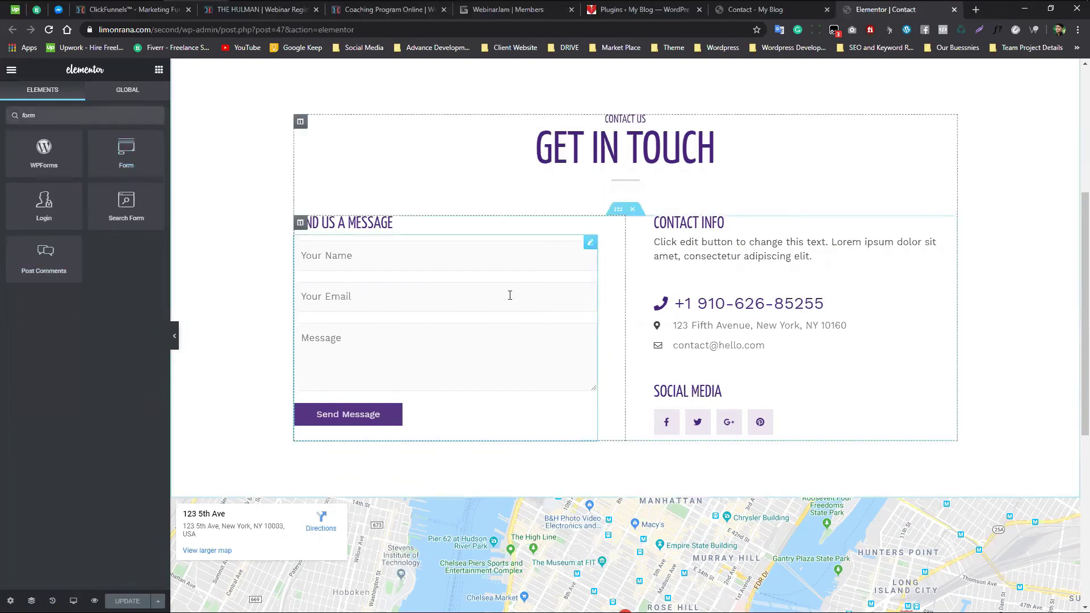
{"action": "left_click", "coordinate": [589, 243]}
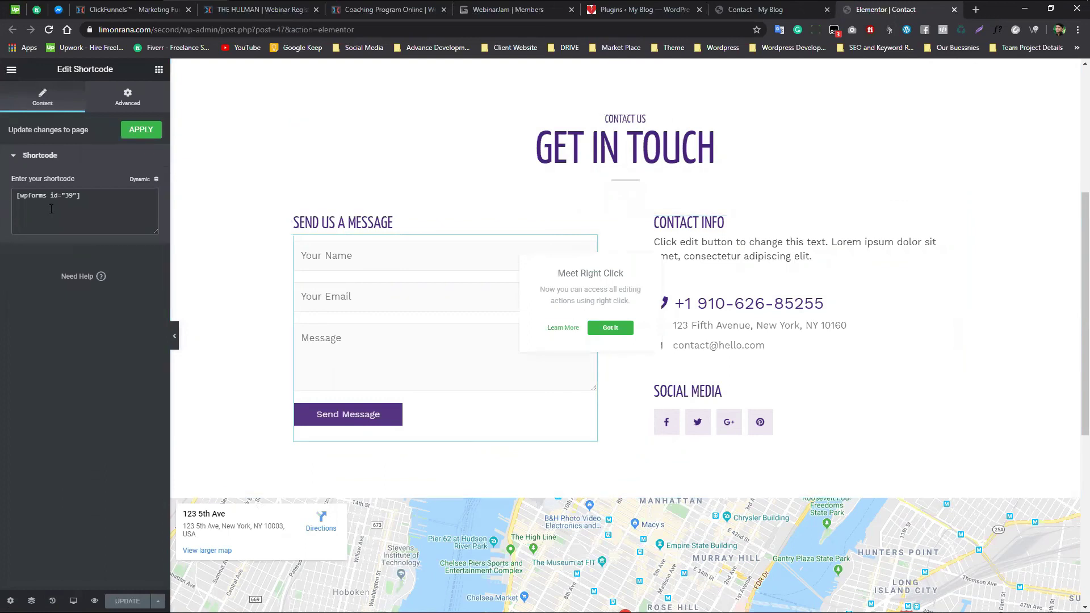
Search the widgets for "form" and place a Form widget directly beneath the Send Us a Message heading
{"action": "left_click", "coordinate": [158, 70]}
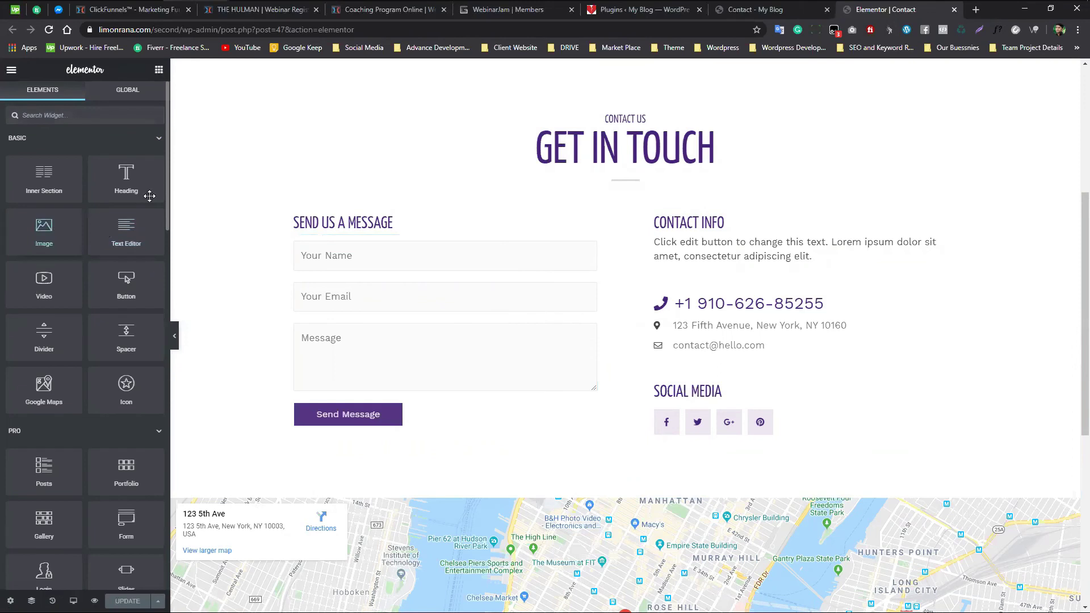
{"action": "left_click", "coordinate": [92, 114]}
{"action": "type", "text": "form"}
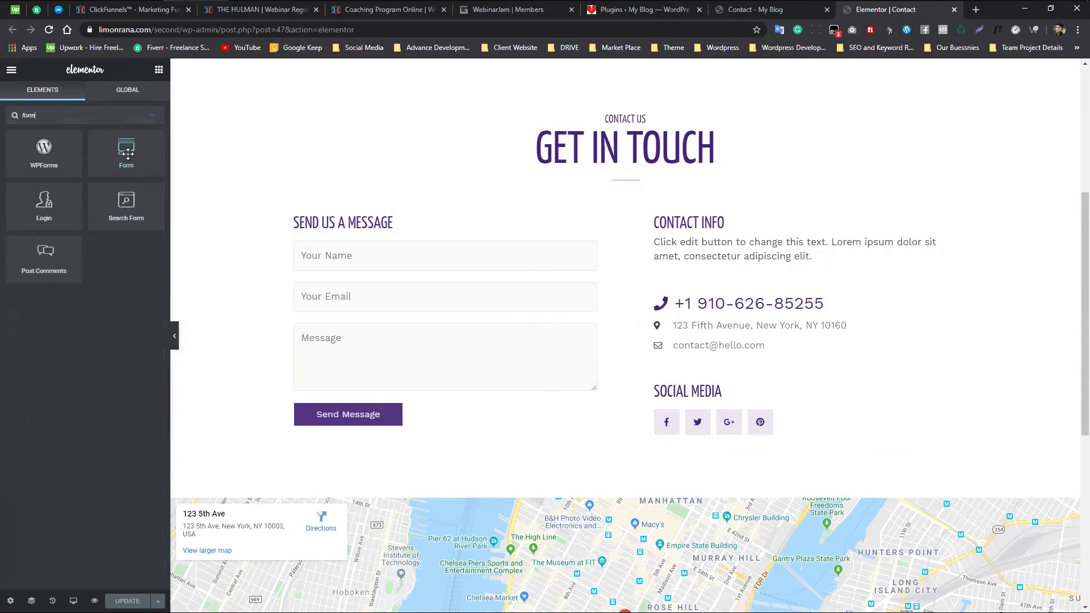
{"action": "left_click_drag", "start_coordinate": [126, 152], "coordinate": [437, 237]}
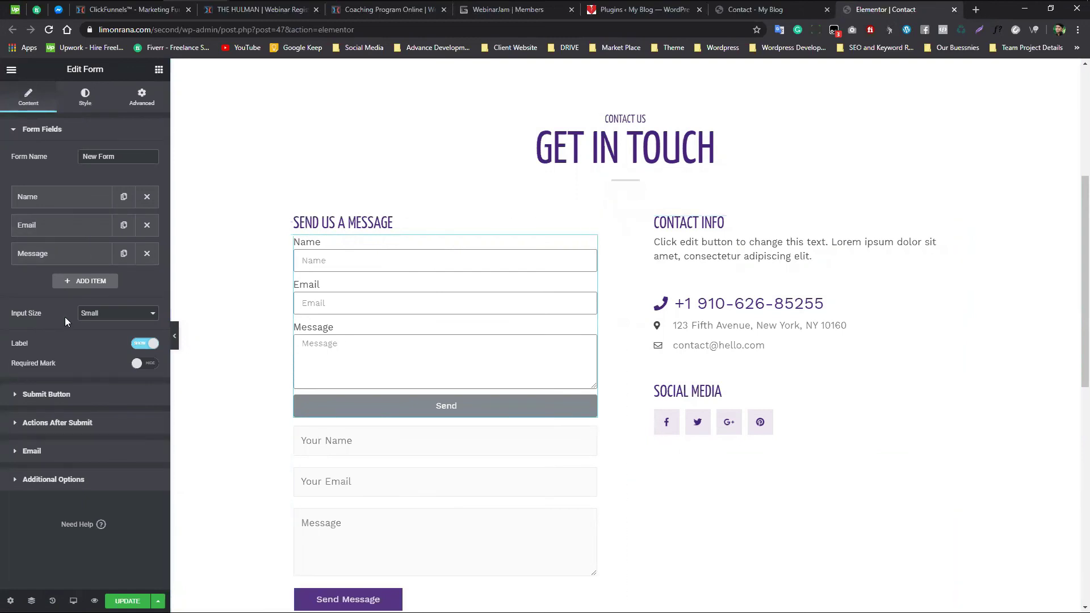
Add Redirect to the new form's actions after submit and look through the other available integrations
{"action": "left_click", "coordinate": [15, 424]}
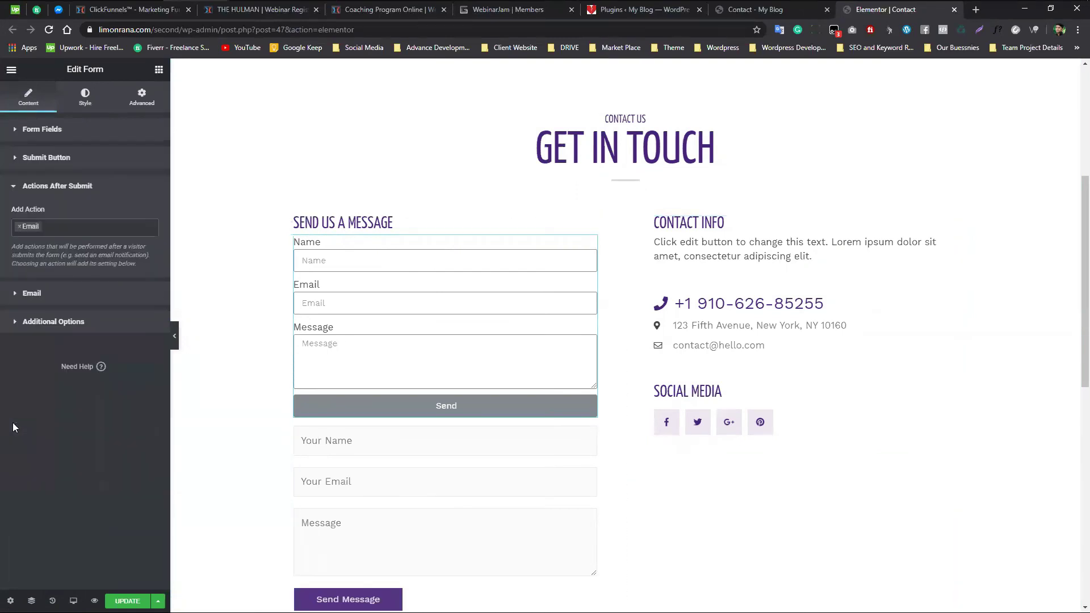
{"action": "left_click", "coordinate": [83, 227]}
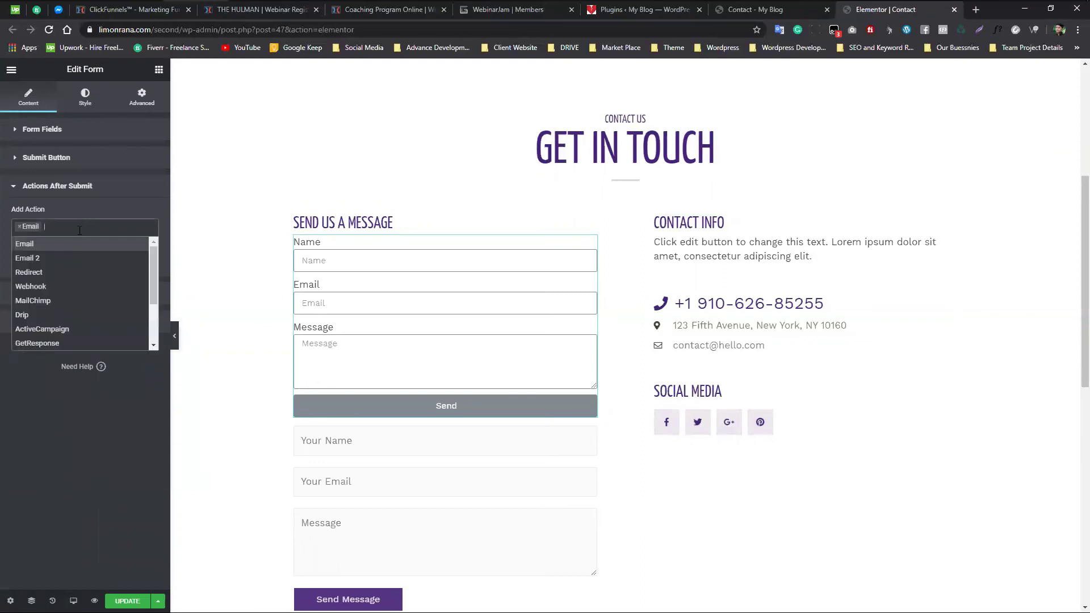
{"action": "left_click", "coordinate": [54, 273]}
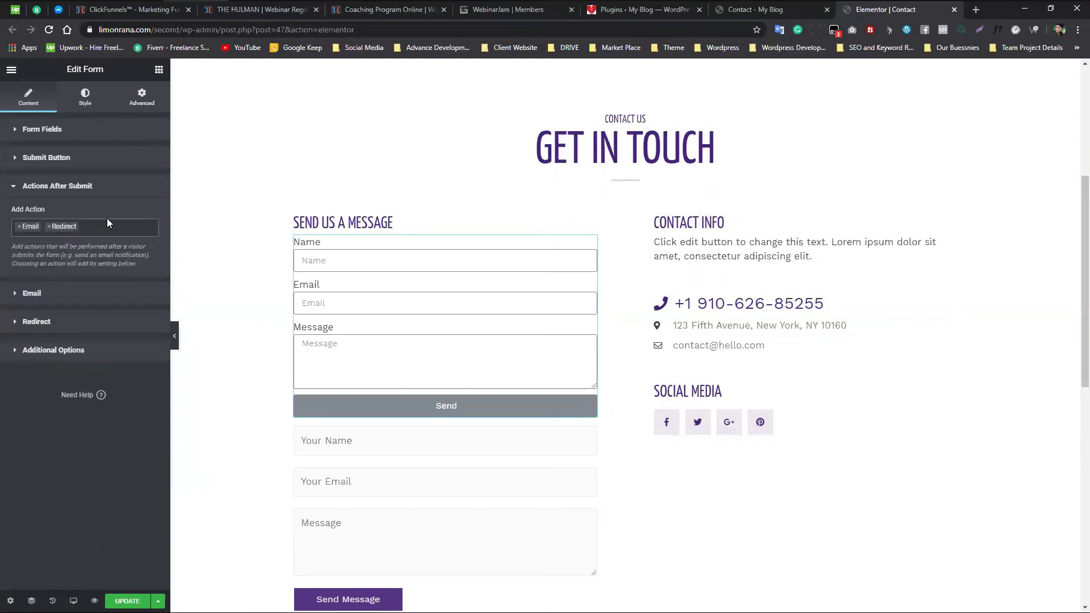
{"action": "left_click", "coordinate": [103, 230]}
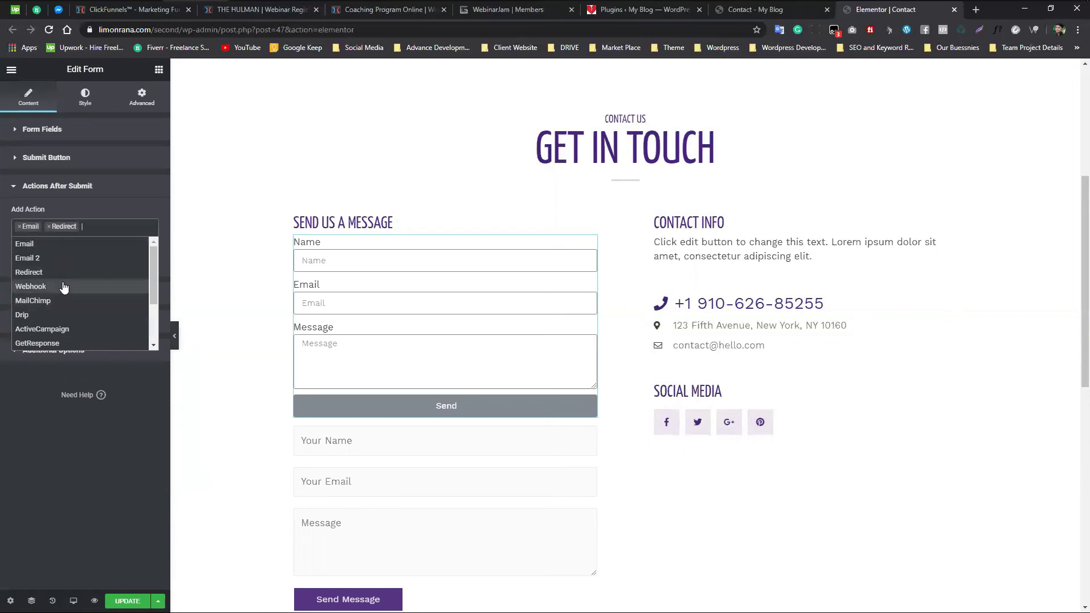
{"action": "scroll", "coordinate": [65, 307], "scroll_direction": "down", "scroll_amount": 2}
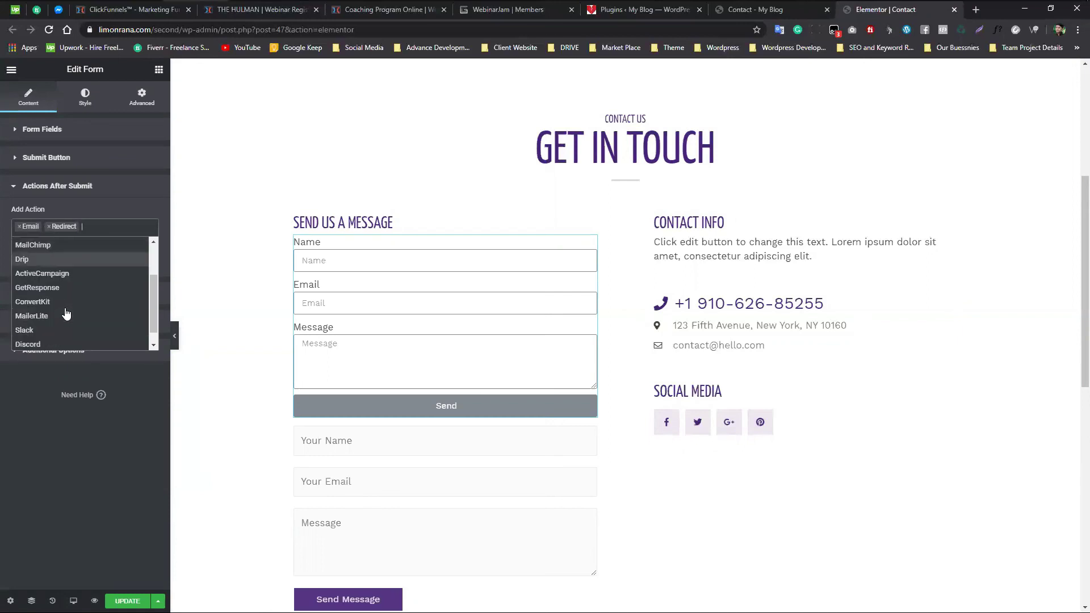
{"action": "scroll", "coordinate": [72, 329], "scroll_direction": "up", "scroll_amount": 3}
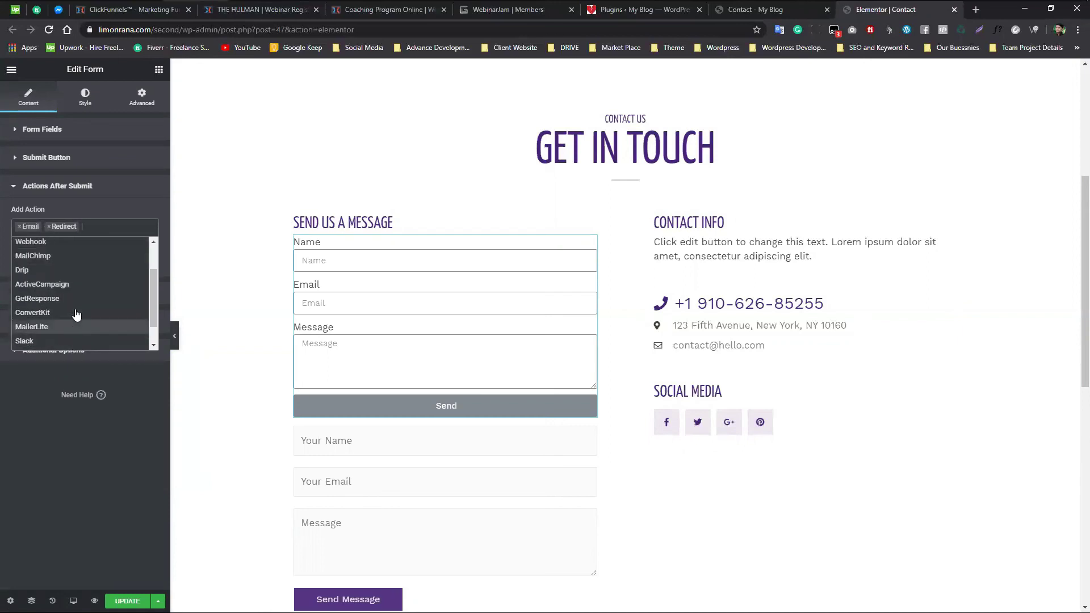
{"action": "left_click", "coordinate": [46, 224]}
Examine the new form's Email action settings, including recipient, subject and message, and check the Redirect settings
{"action": "left_click", "coordinate": [17, 293]}
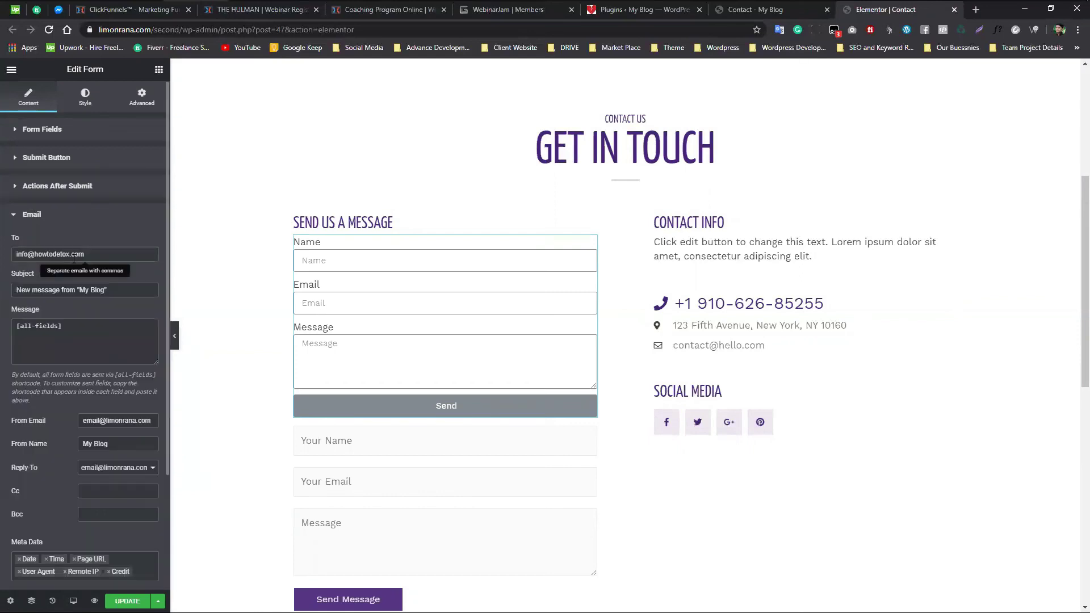
{"action": "triple_click", "coordinate": [55, 253]}
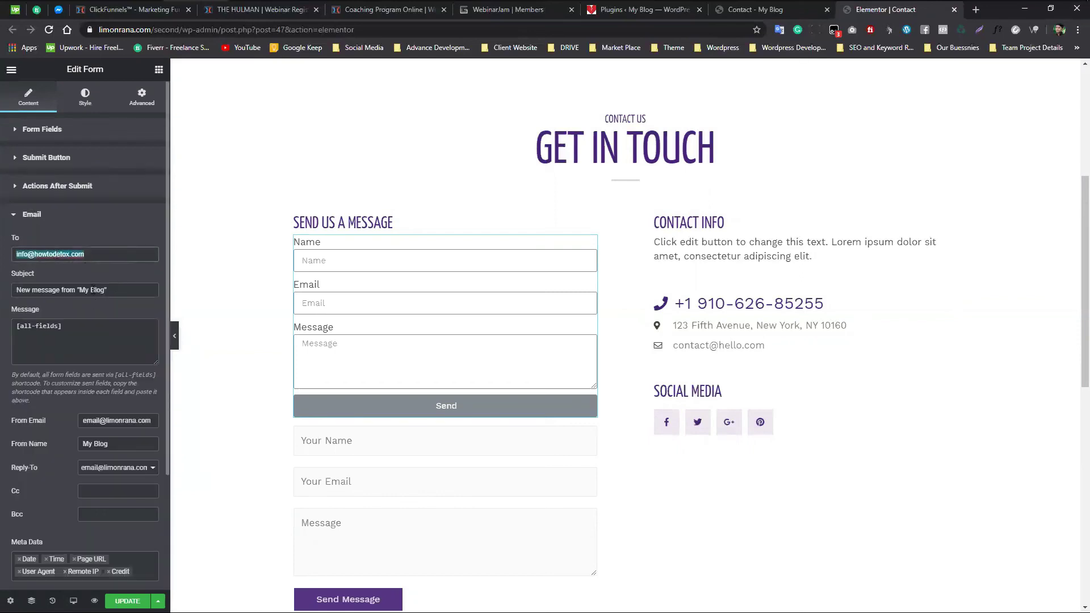
{"action": "triple_click", "coordinate": [92, 290]}
{"action": "left_click", "coordinate": [75, 326]}
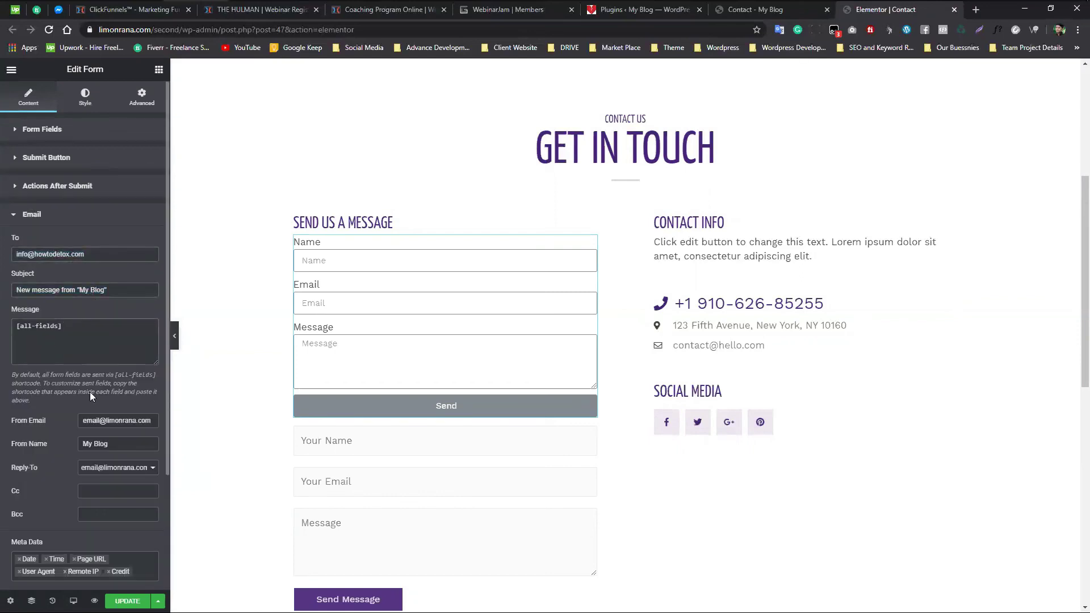
{"action": "scroll", "coordinate": [76, 443], "scroll_direction": "down", "scroll_amount": 3}
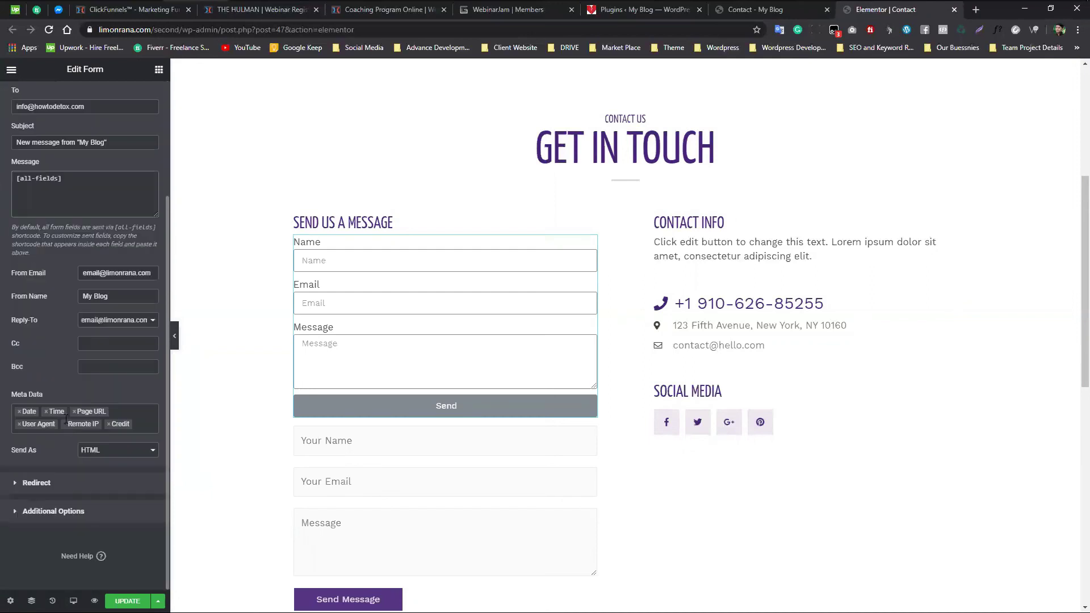
{"action": "left_click", "coordinate": [50, 483]}
{"action": "left_click", "coordinate": [10, 250]}
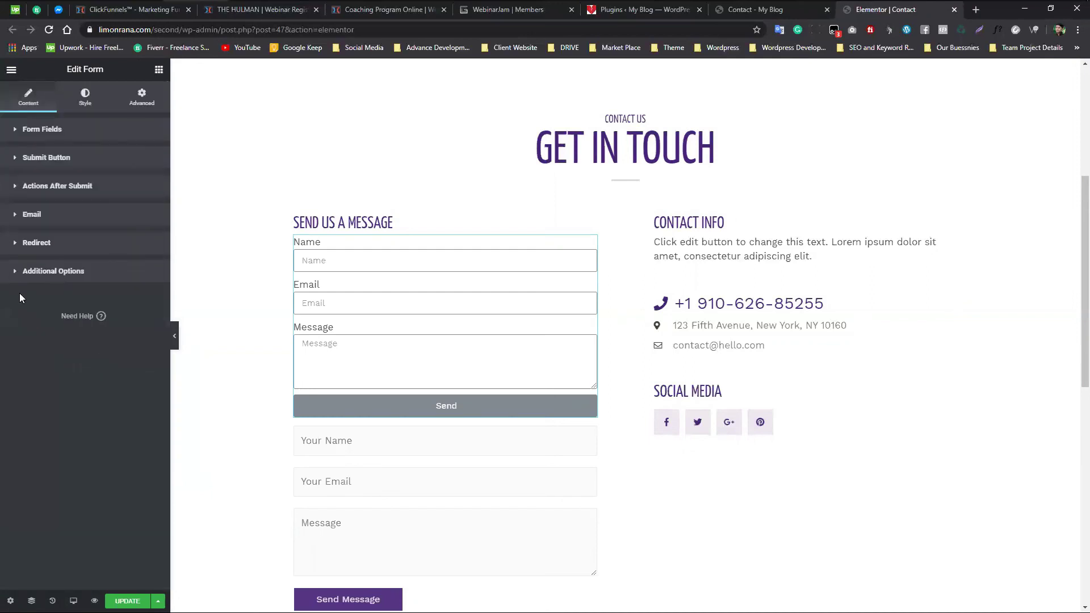
{"action": "left_click", "coordinate": [19, 214]}
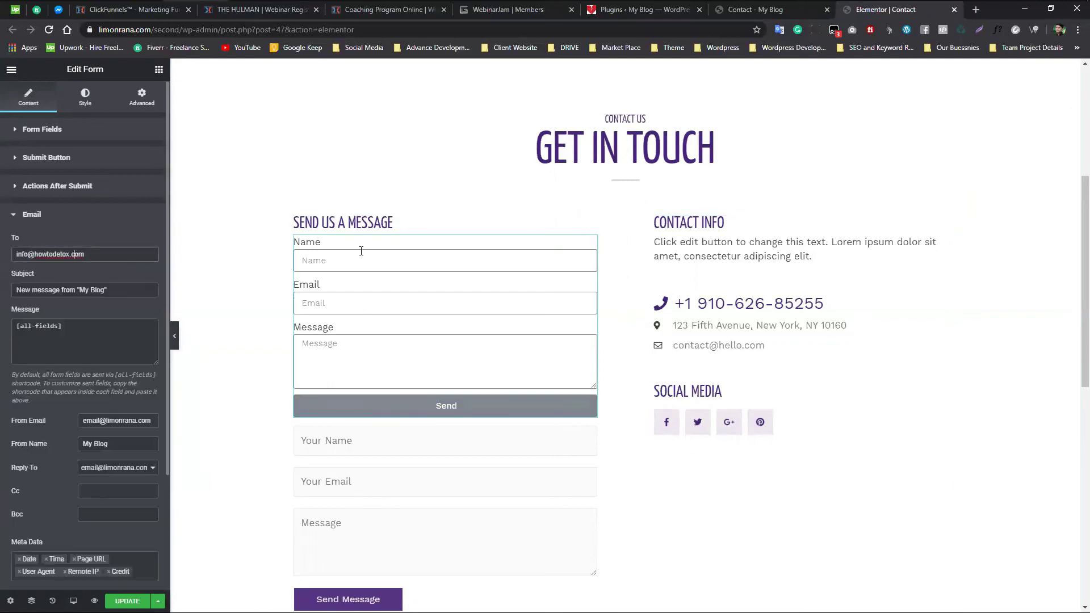
{"action": "triple_click", "coordinate": [85, 254]}
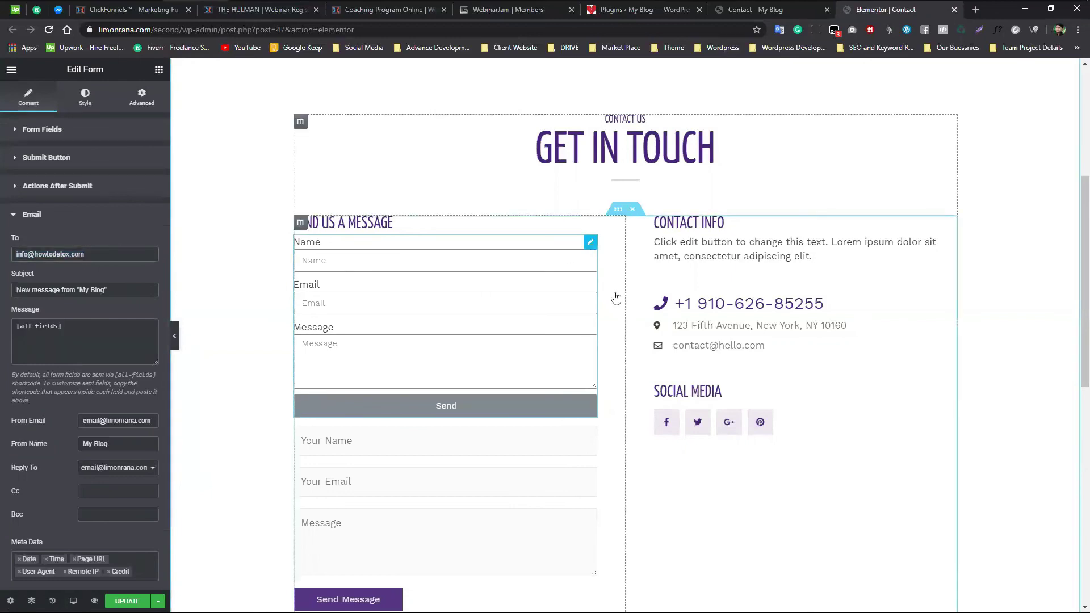
Delete the new Form widget above the existing contact form and go back to the site's Plugins page
{"action": "right_click", "coordinate": [585, 246]}
{"action": "left_click", "coordinate": [638, 409]}
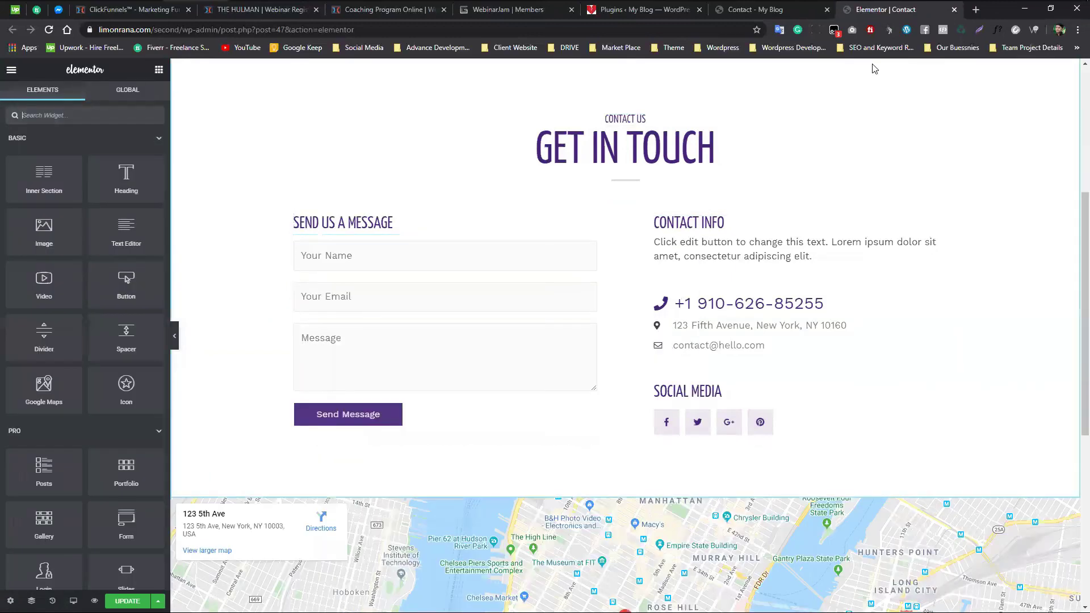
{"action": "left_click", "coordinate": [746, 11]}
{"action": "left_click", "coordinate": [641, 11]}
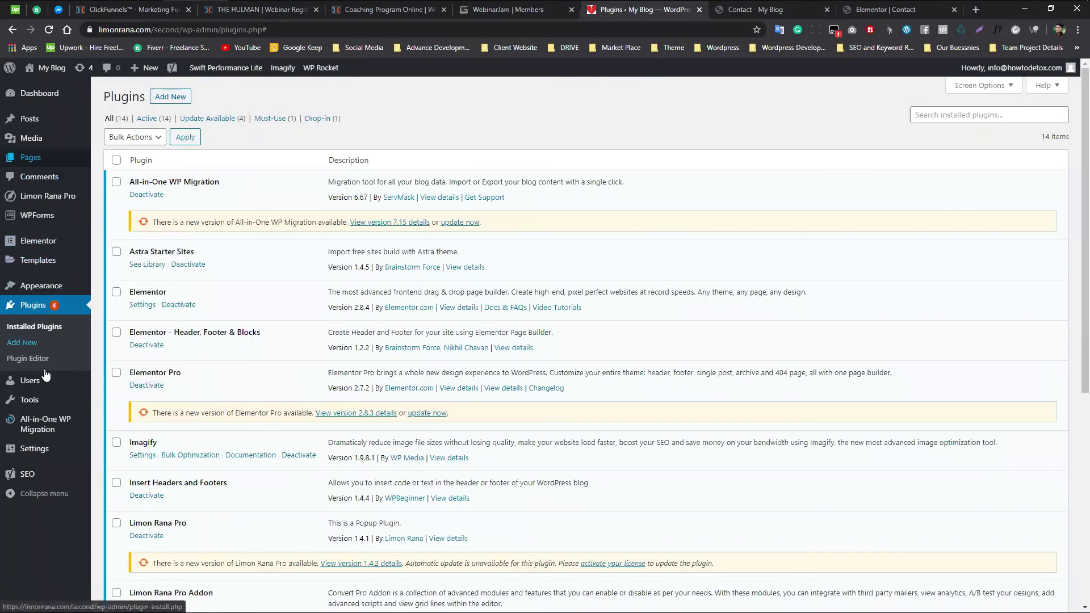
Go to adding a new plugin and search the plugin directory for "contact form 7"
{"action": "mouse_move", "coordinate": [37, 449]}
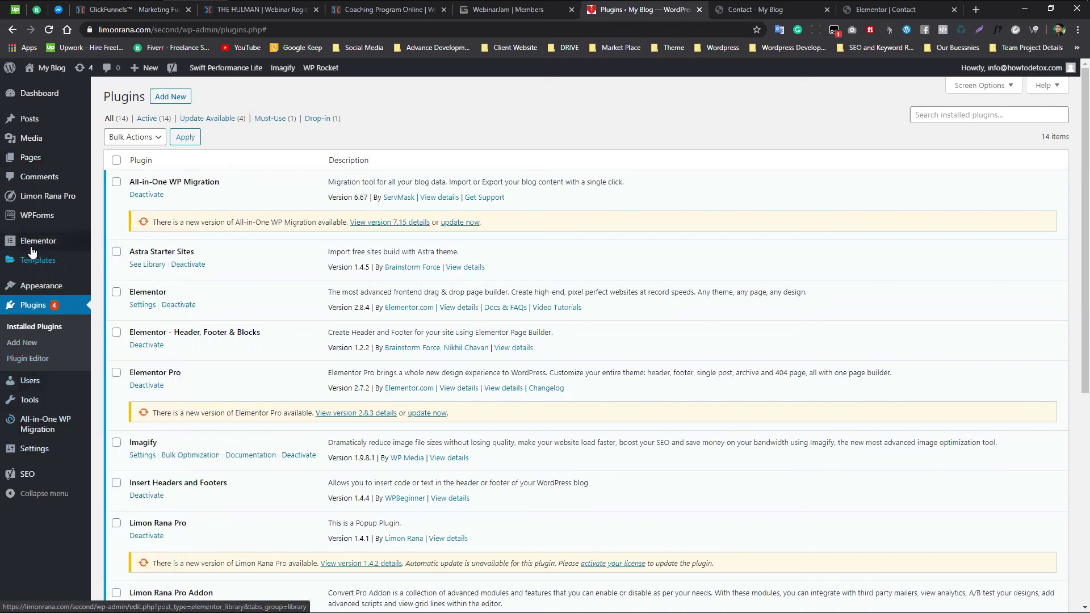
{"action": "mouse_move", "coordinate": [35, 219]}
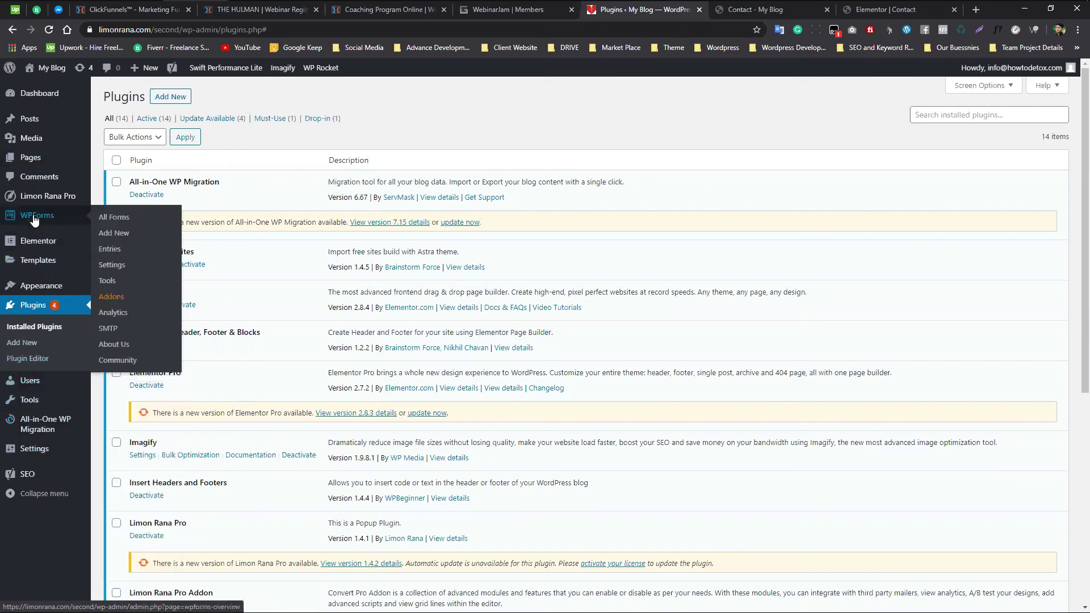
{"action": "left_click", "coordinate": [176, 97]}
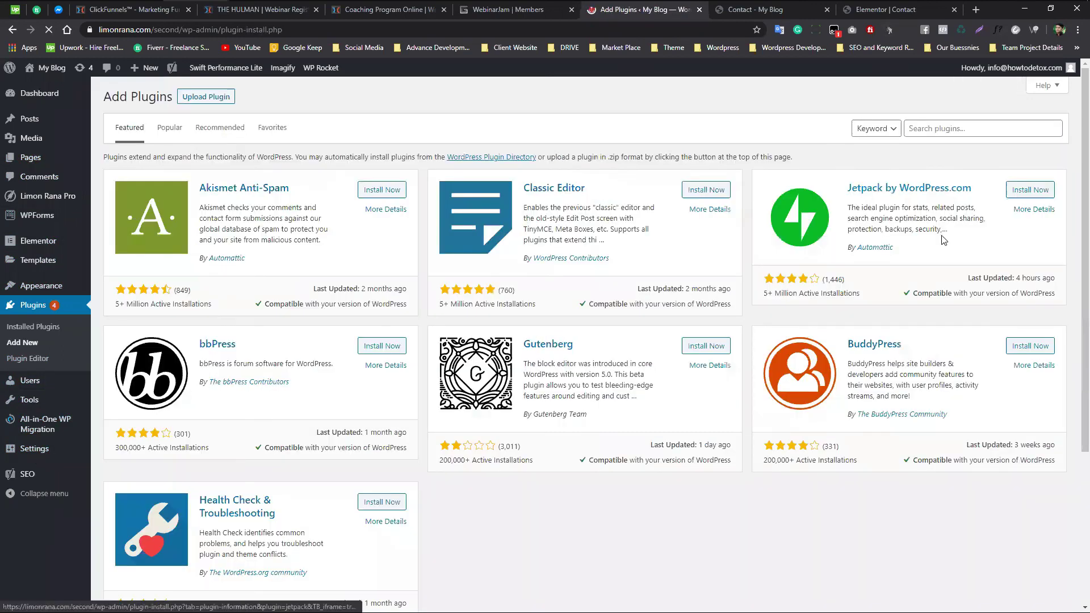
{"action": "left_click", "coordinate": [958, 123]}
{"action": "type", "text": "contact"}
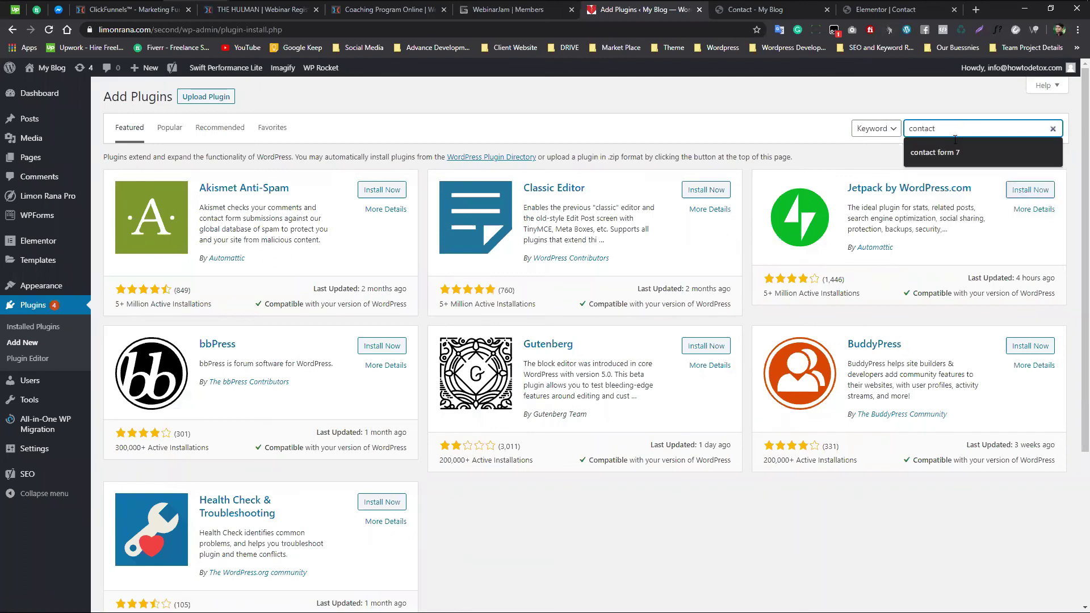
{"action": "type", "text": " form 7"}
{"action": "left_click", "coordinate": [960, 148]}
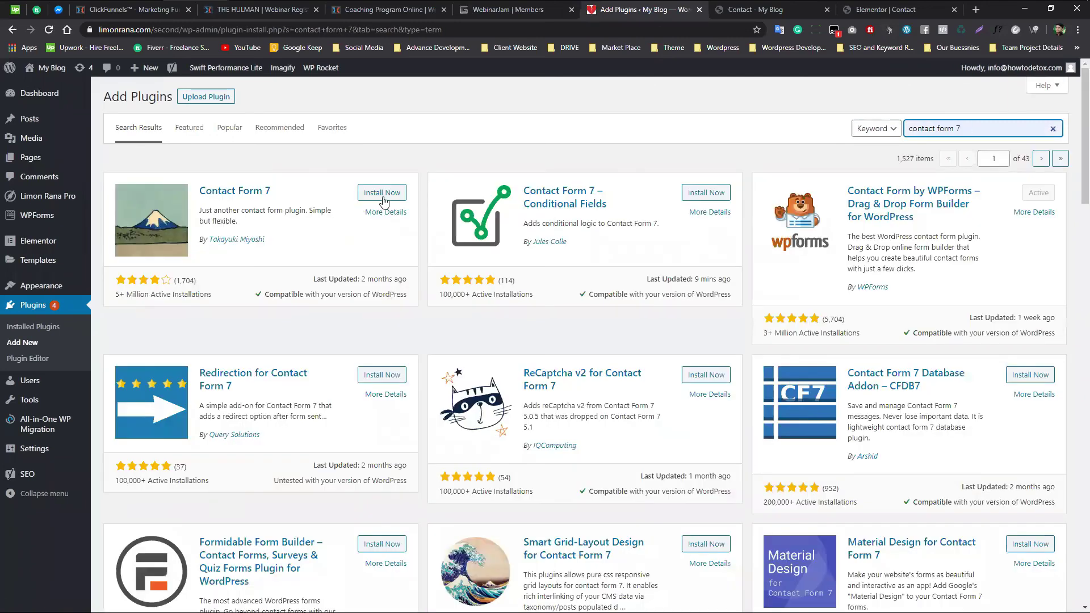
Install and activate the Contact Form 7 plugin, dismissing the Swift Performance cache notice
{"action": "left_click", "coordinate": [382, 193]}
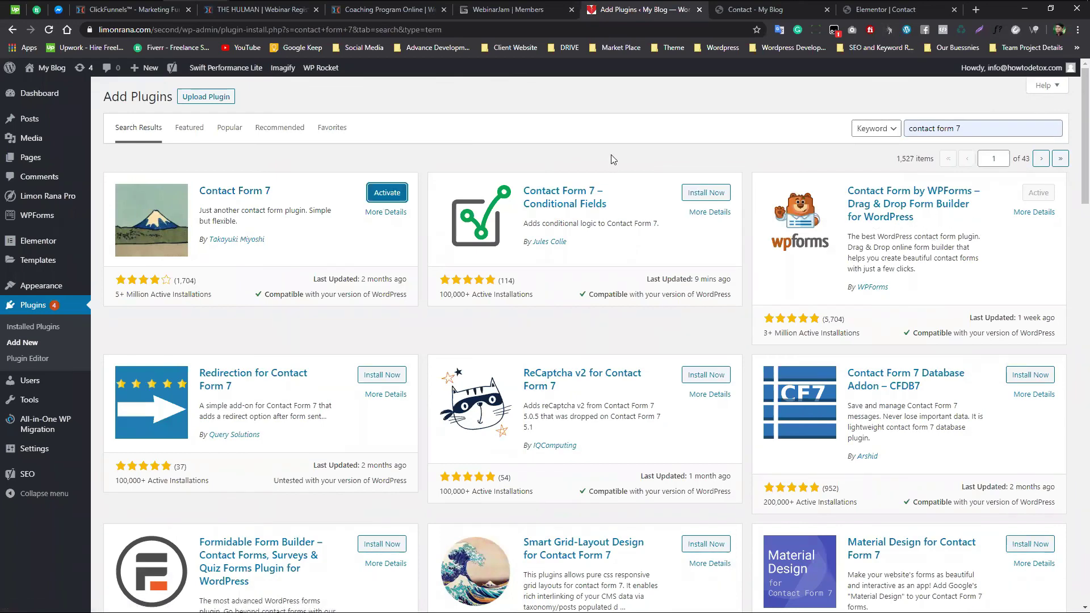
{"action": "left_click", "coordinate": [392, 194]}
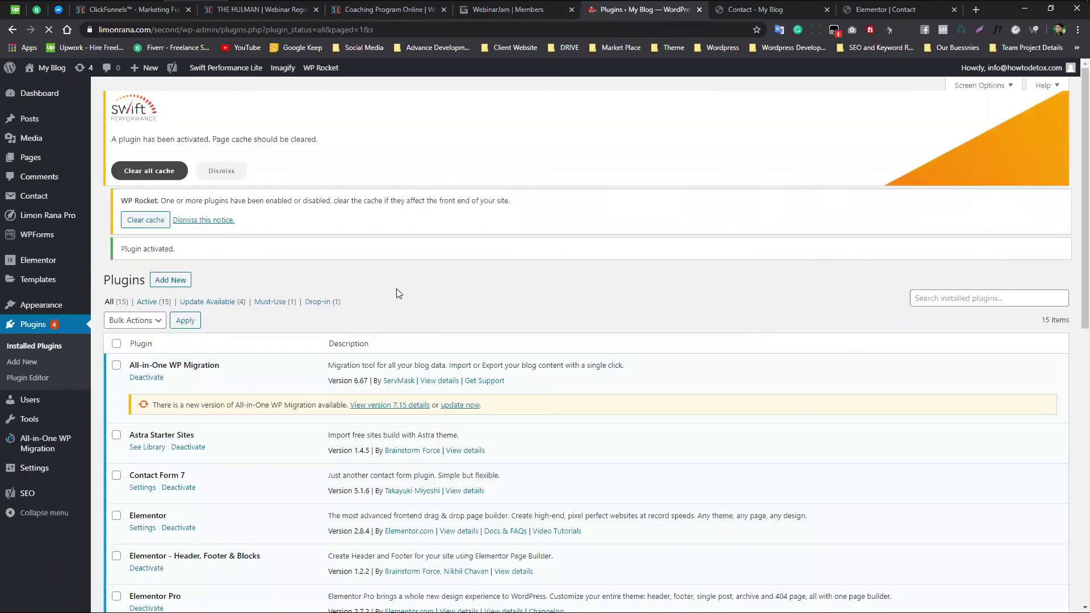
{"action": "left_click", "coordinate": [202, 254]}
{"action": "left_click", "coordinate": [218, 171]}
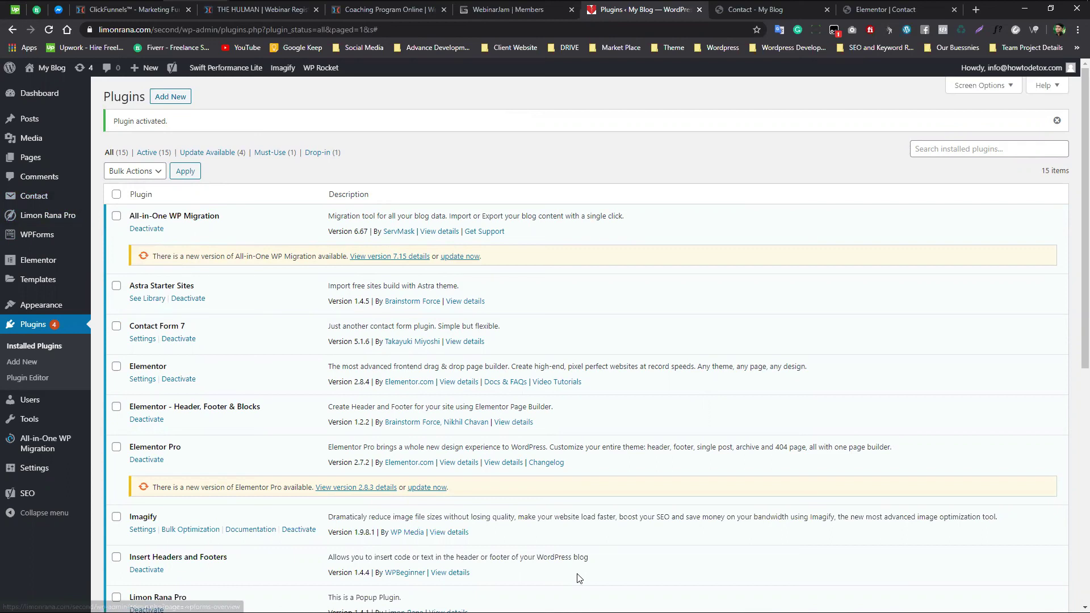
Open the Contact Form 7 form list and open "Contact form 1" for editing
{"action": "mouse_move", "coordinate": [34, 157]}
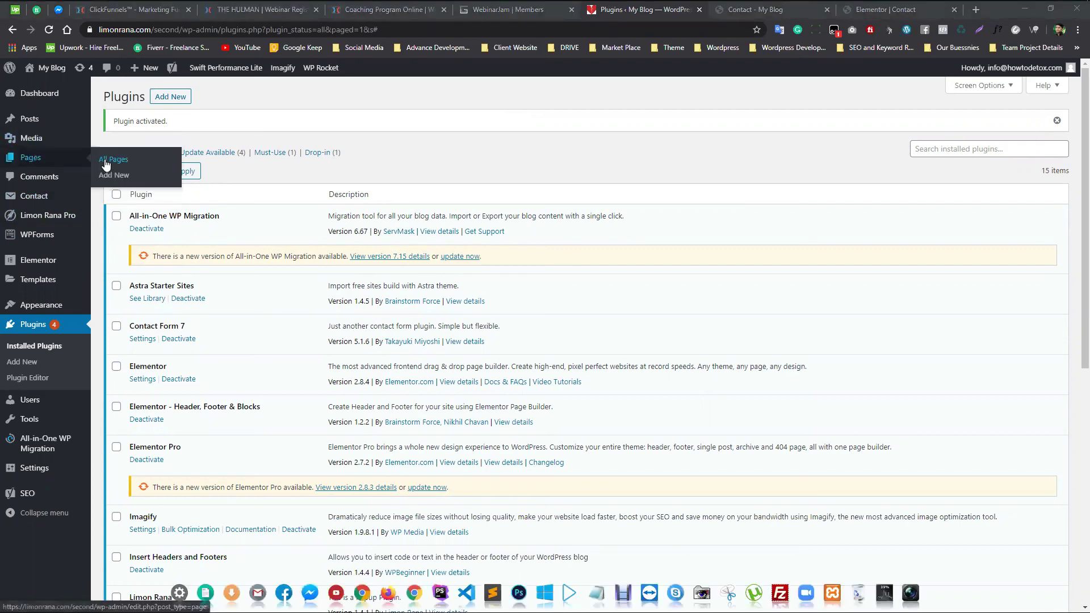
{"action": "mouse_move", "coordinate": [34, 196]}
{"action": "left_click", "coordinate": [114, 200]}
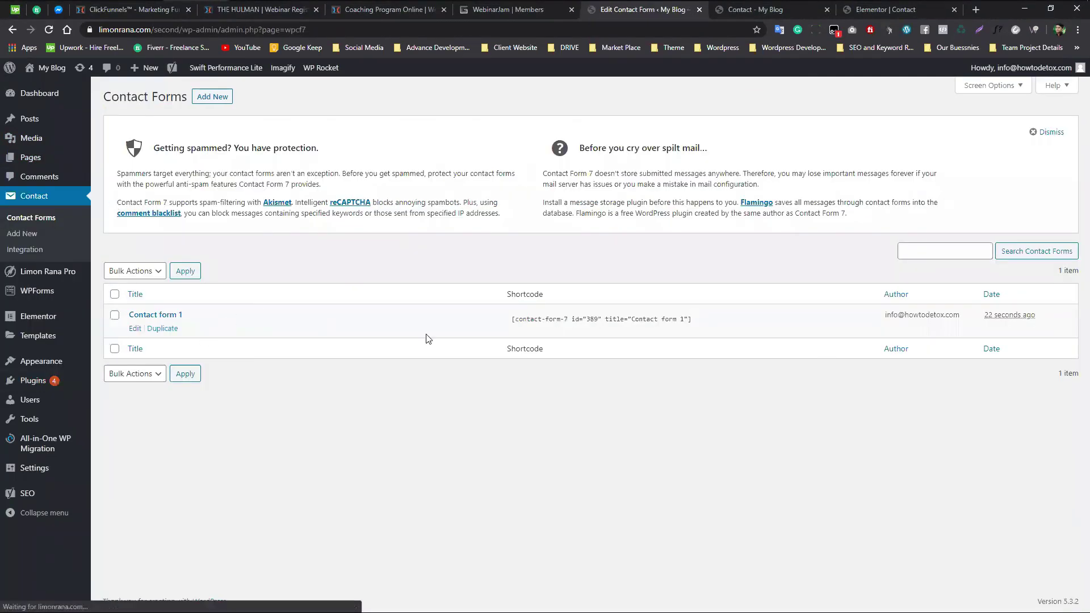
{"action": "left_click", "coordinate": [136, 330]}
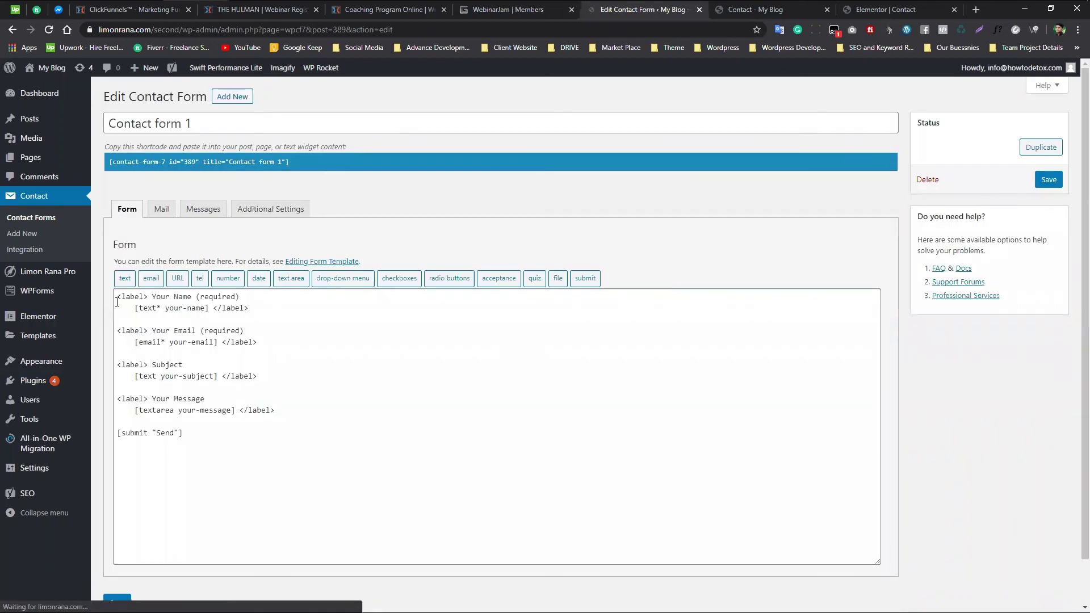
Set up a number form tag named PhoneNumber for the end of the template, using "Phone Number" as the default value and placeholder
{"action": "left_click", "coordinate": [158, 311]}
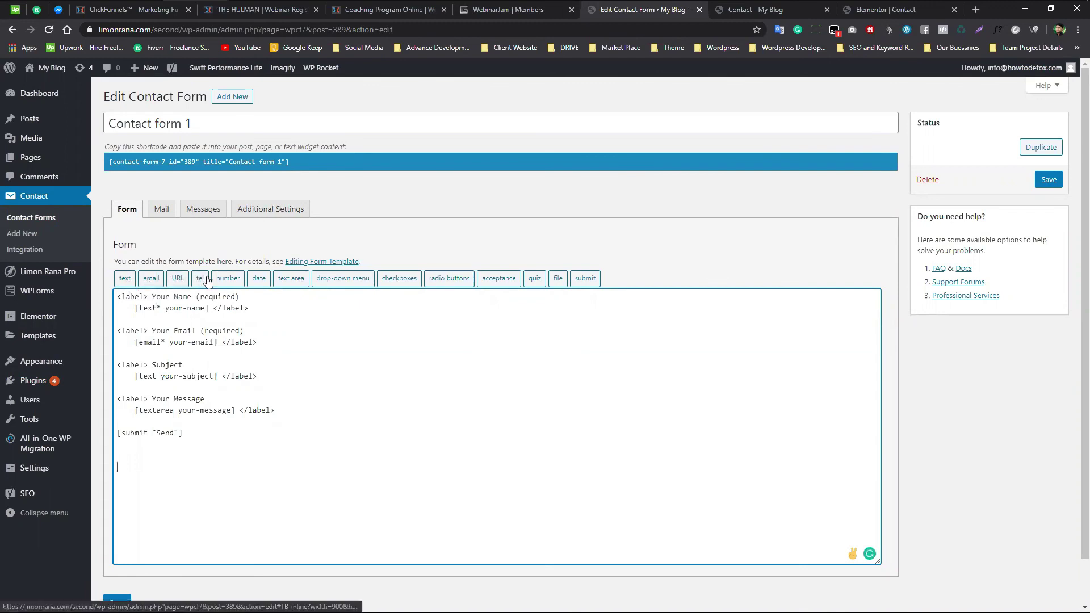
{"action": "left_click", "coordinate": [226, 278]}
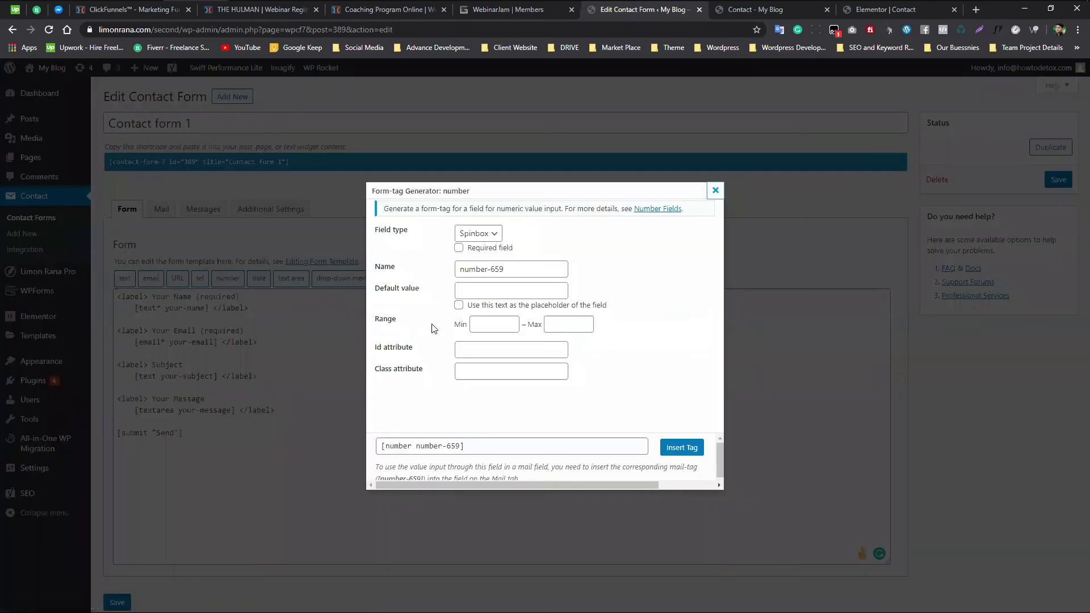
{"action": "left_click", "coordinate": [495, 234]}
{"action": "left_click", "coordinate": [476, 248]}
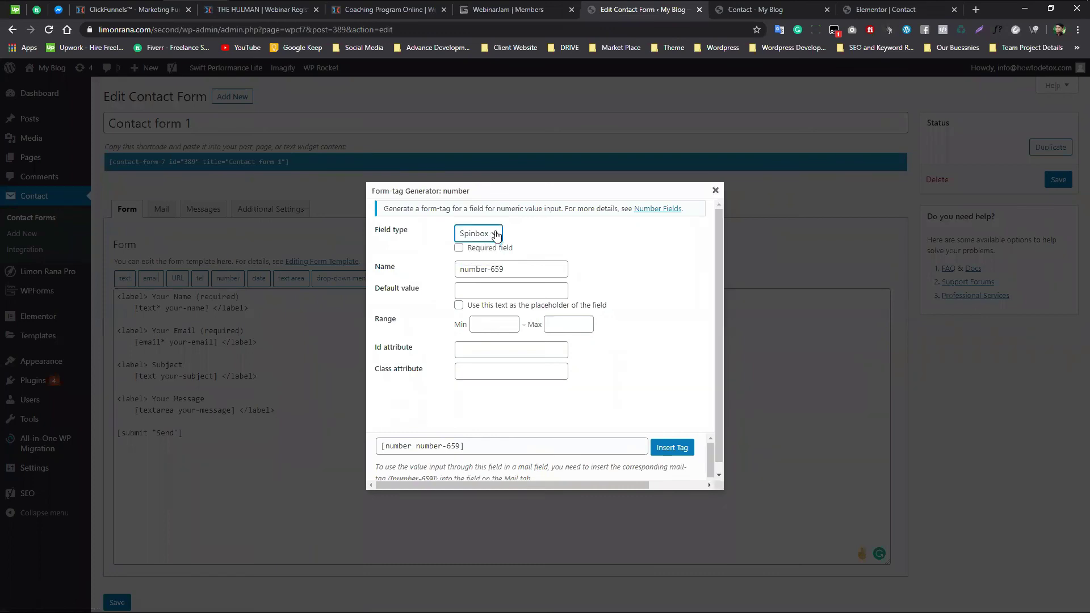
{"action": "left_click", "coordinate": [484, 271]}
{"action": "triple_click", "coordinate": [484, 271]}
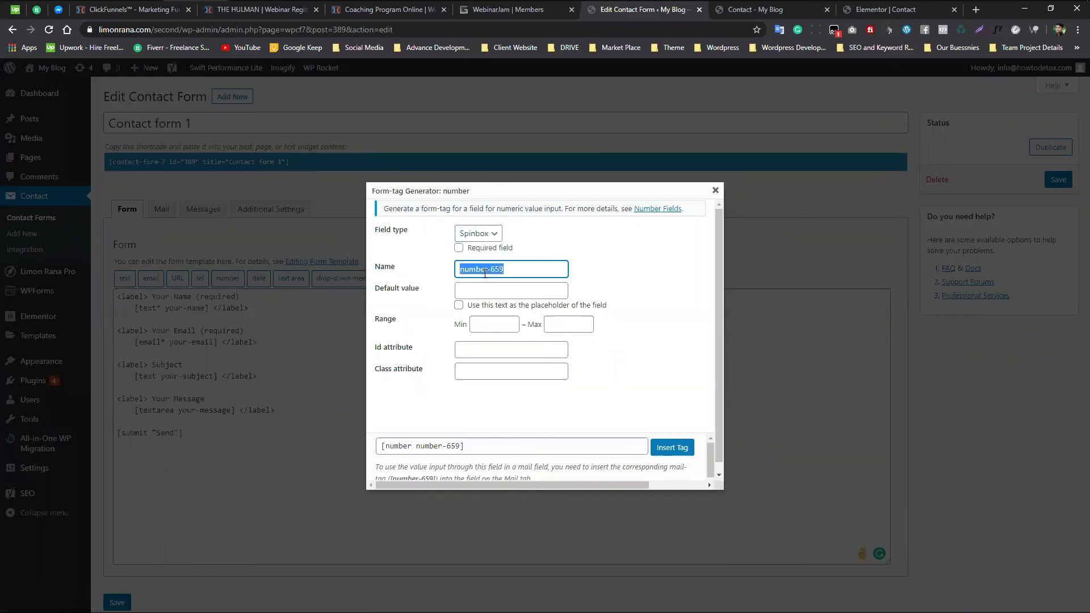
{"action": "type", "text": "Phone-Numb"}
{"action": "left_click", "coordinate": [486, 288]}
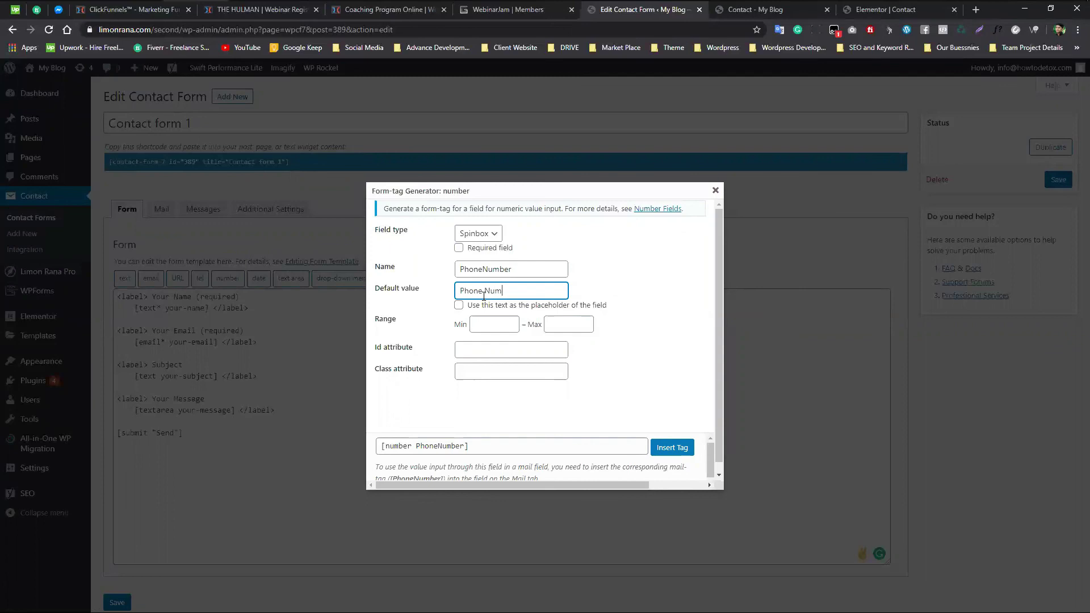
{"action": "type", "text": "Phone Number"}
{"action": "left_click", "coordinate": [459, 305]}
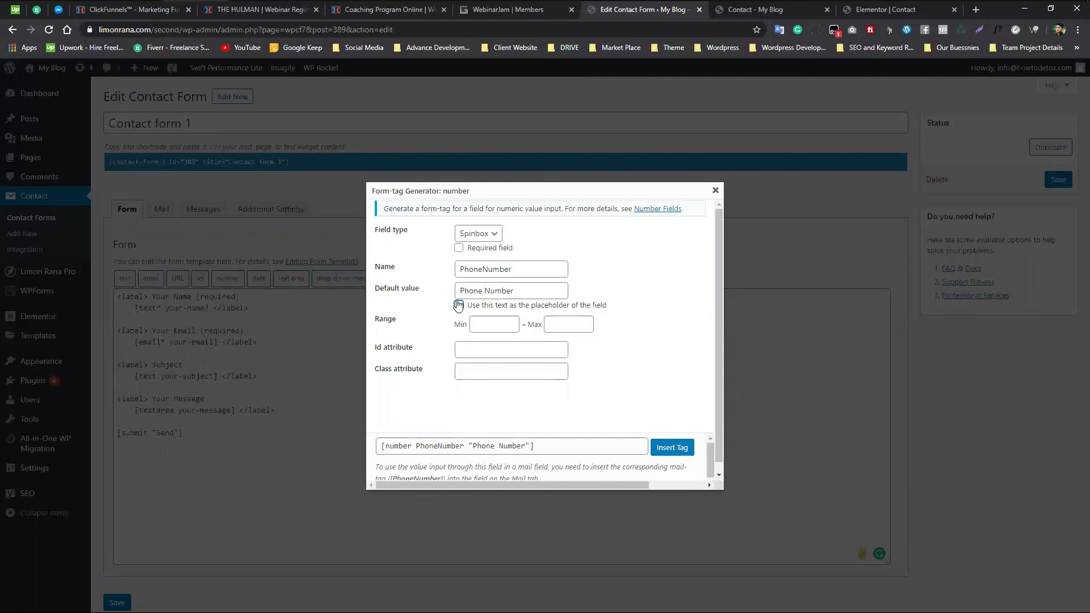
{"action": "left_click_drag", "start_coordinate": [460, 291], "coordinate": [640, 298]}
Examine the placeholder texts in the live Contact page's message form and return to the form-tag generator
{"action": "left_click", "coordinate": [738, 10]}
{"action": "left_click", "coordinate": [256, 314]}
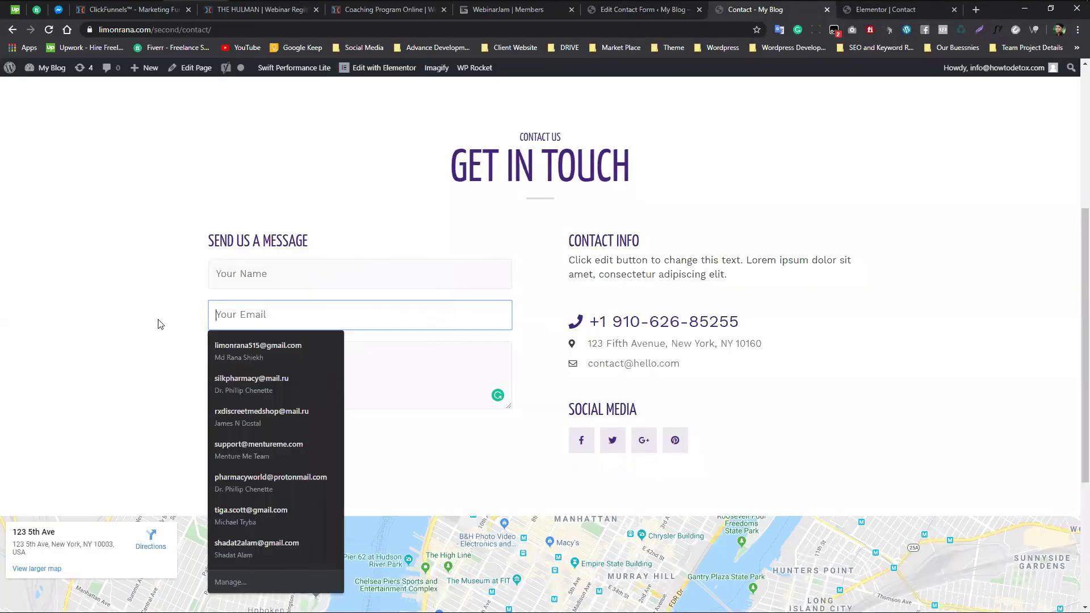
{"action": "left_click", "coordinate": [270, 262]}
{"action": "left_click", "coordinate": [97, 308]}
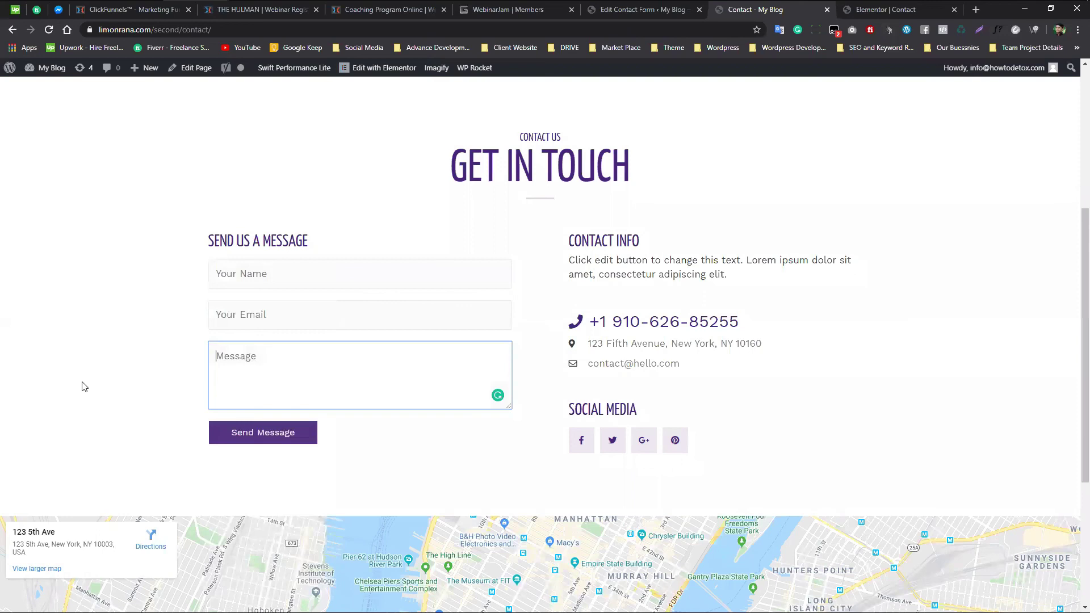
{"action": "left_click", "coordinate": [624, 9]}
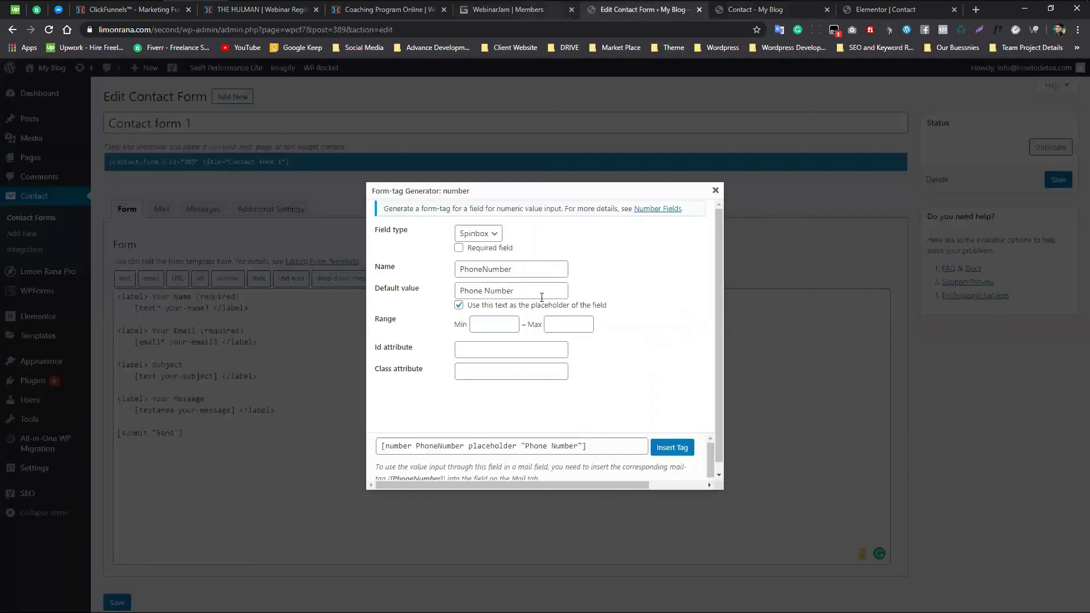
Set the PhoneNumber tag's range to minimum 8 and maximum 13 and insert it at the end of the form template
{"action": "left_click", "coordinate": [488, 328]}
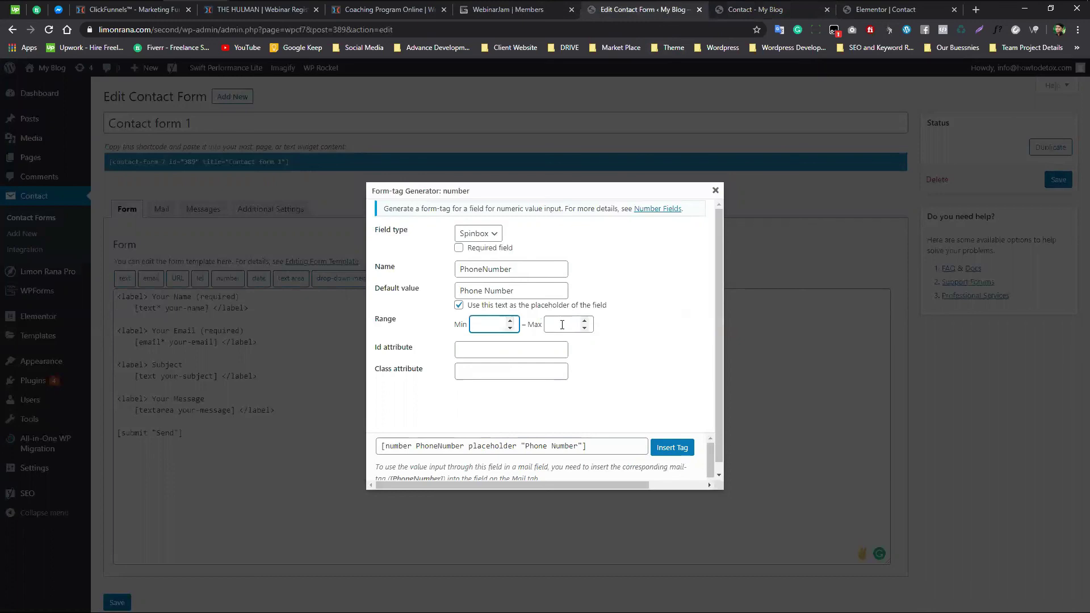
{"action": "type", "text": "8"}
{"action": "left_click", "coordinate": [561, 327]}
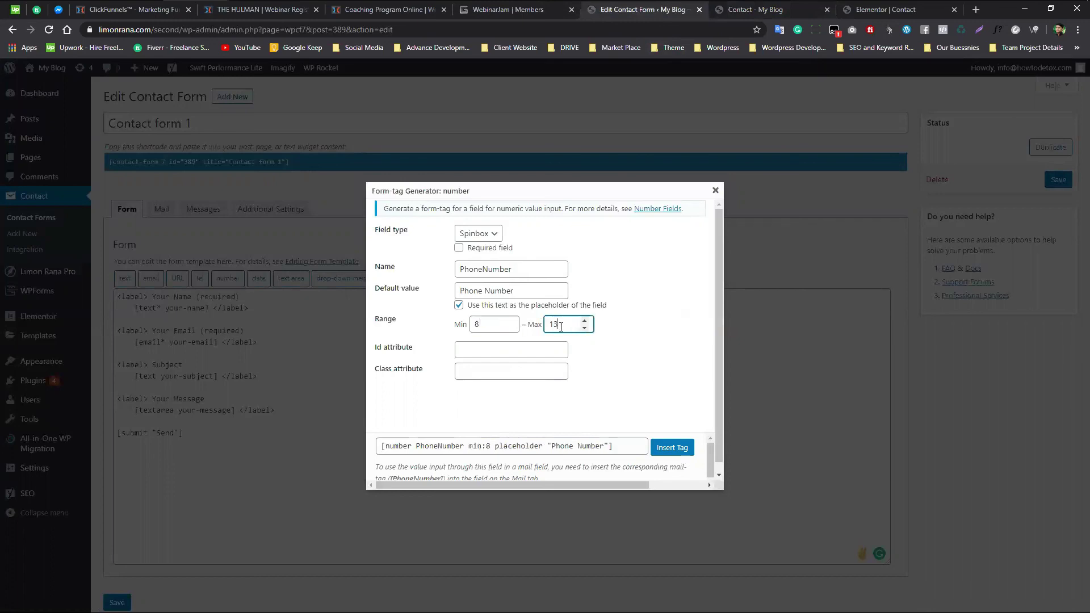
{"action": "left_click", "coordinate": [480, 372]}
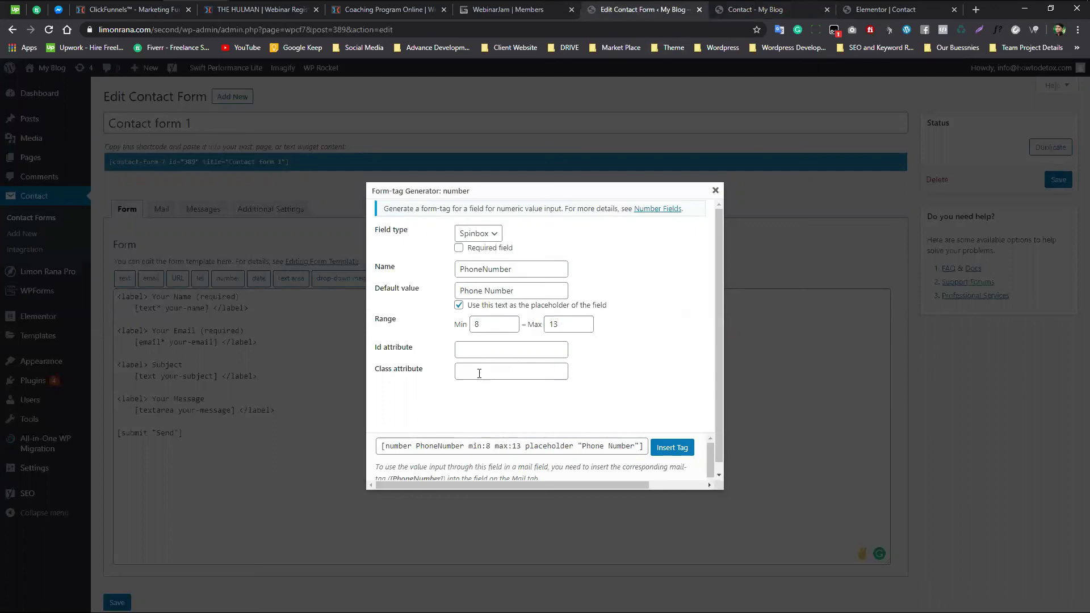
{"action": "left_click", "coordinate": [433, 398]}
{"action": "left_click", "coordinate": [672, 448]}
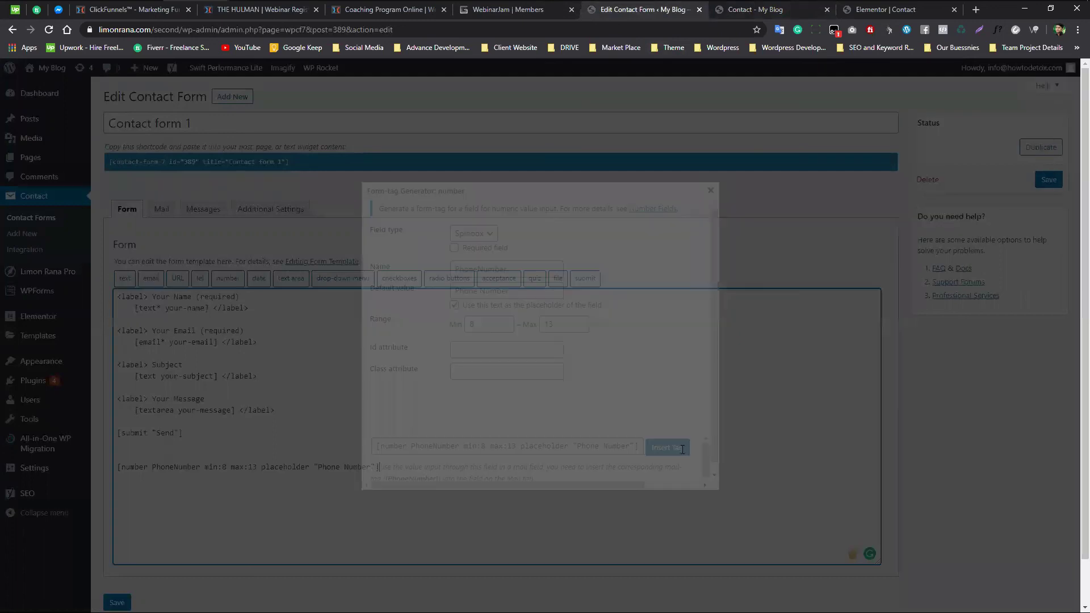
{"action": "triple_click", "coordinate": [212, 471]}
{"action": "left_click", "coordinate": [421, 471]}
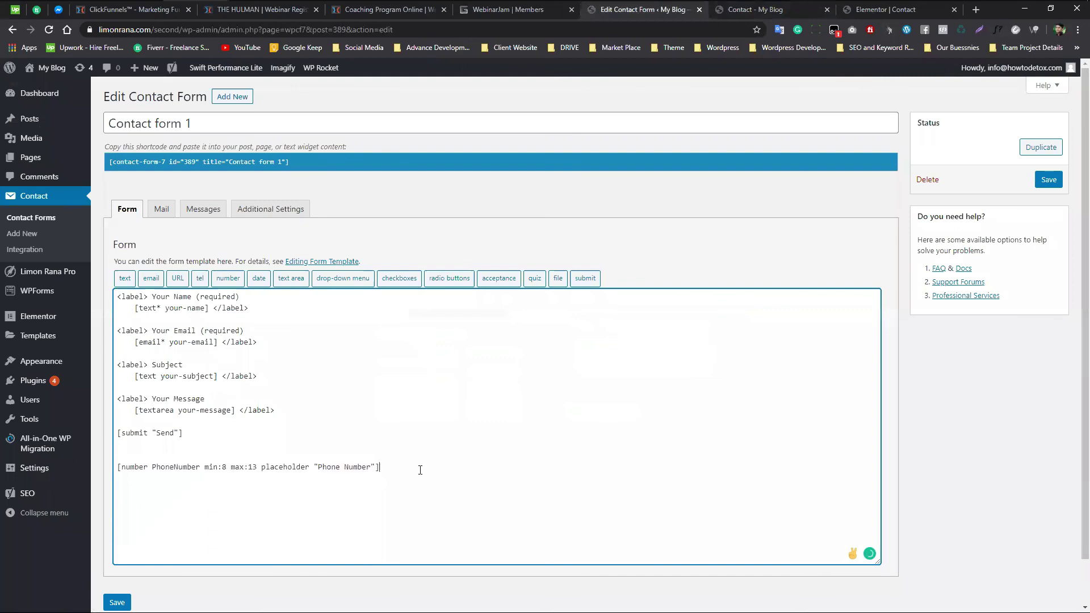
{"action": "left_click", "coordinate": [142, 458]}
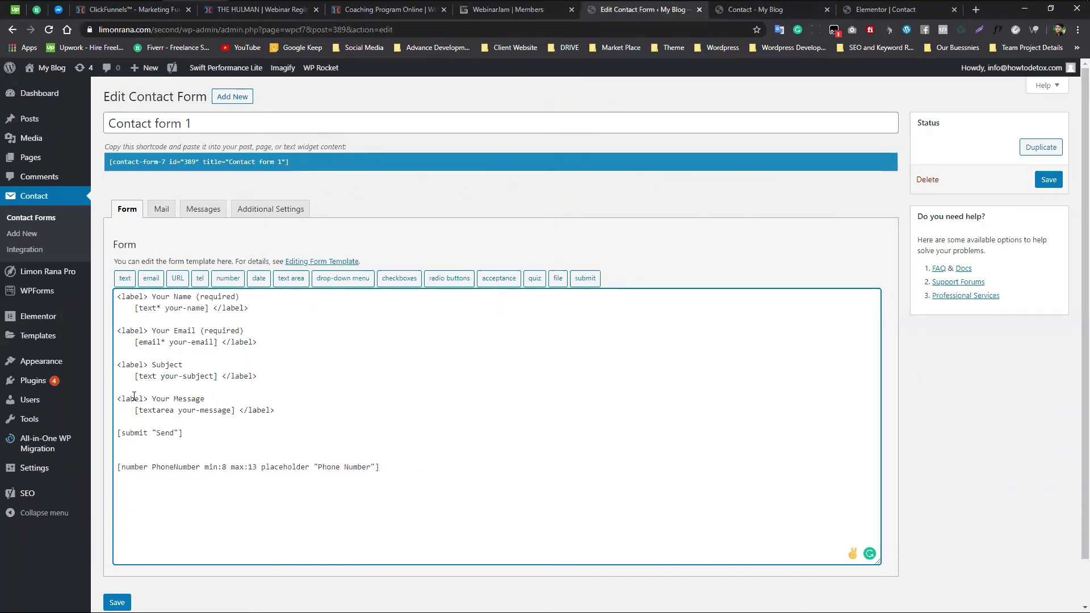
Configure a text form tag named Your-Name, using "Name" as the default value and placeholder
{"action": "left_click_drag", "start_coordinate": [120, 299], "coordinate": [264, 307]}
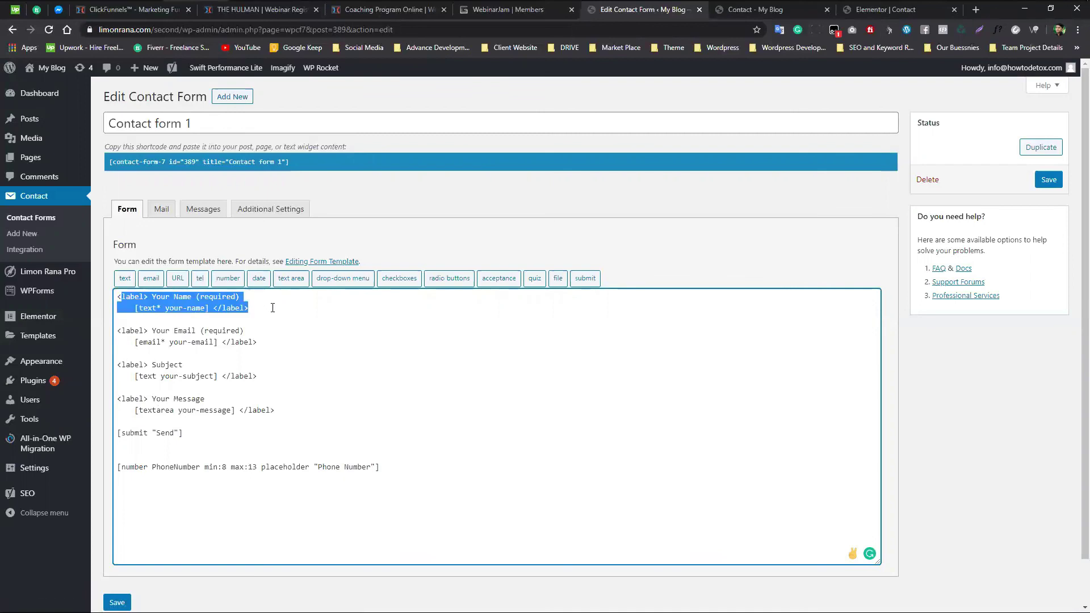
{"action": "left_click", "coordinate": [295, 305]}
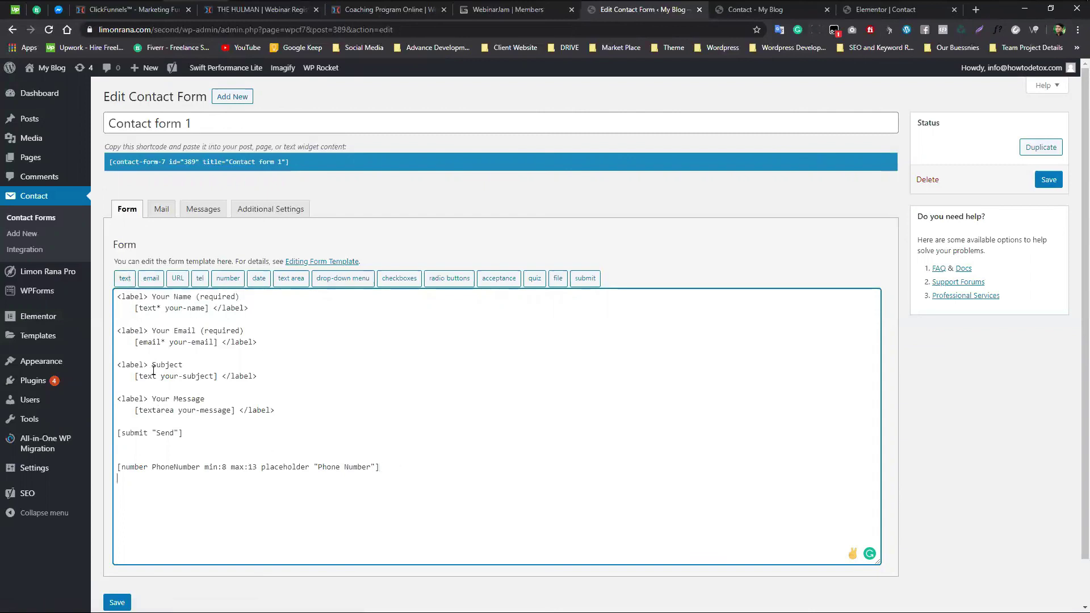
{"action": "left_click", "coordinate": [125, 278]}
{"action": "triple_click", "coordinate": [487, 252]}
{"action": "type", "text": "You"}
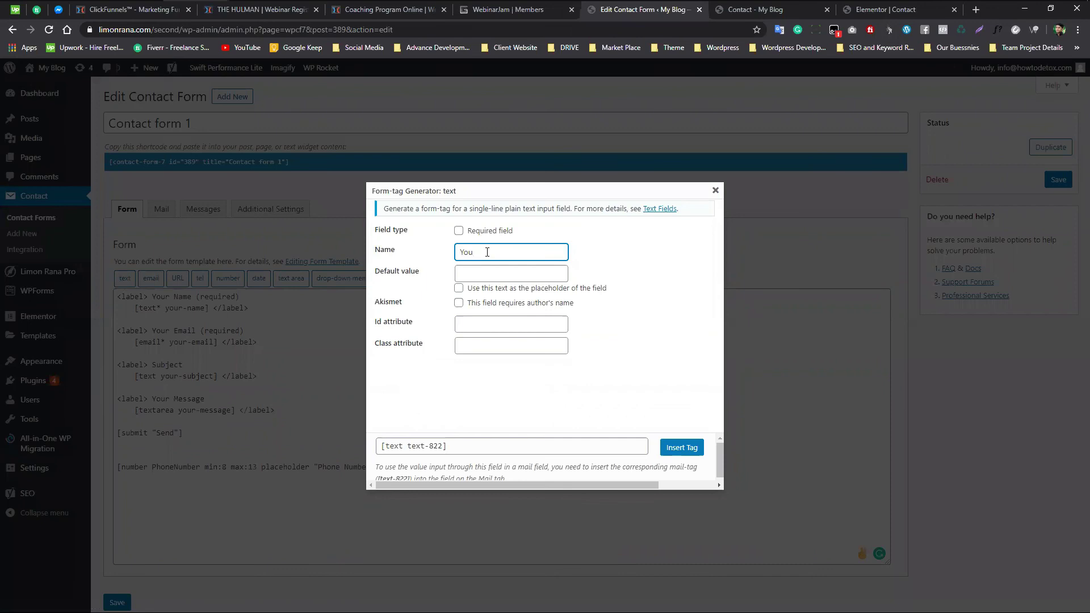
{"action": "type", "text": "r-Name"}
{"action": "left_click", "coordinate": [487, 272]}
{"action": "type", "text": "Namer"}
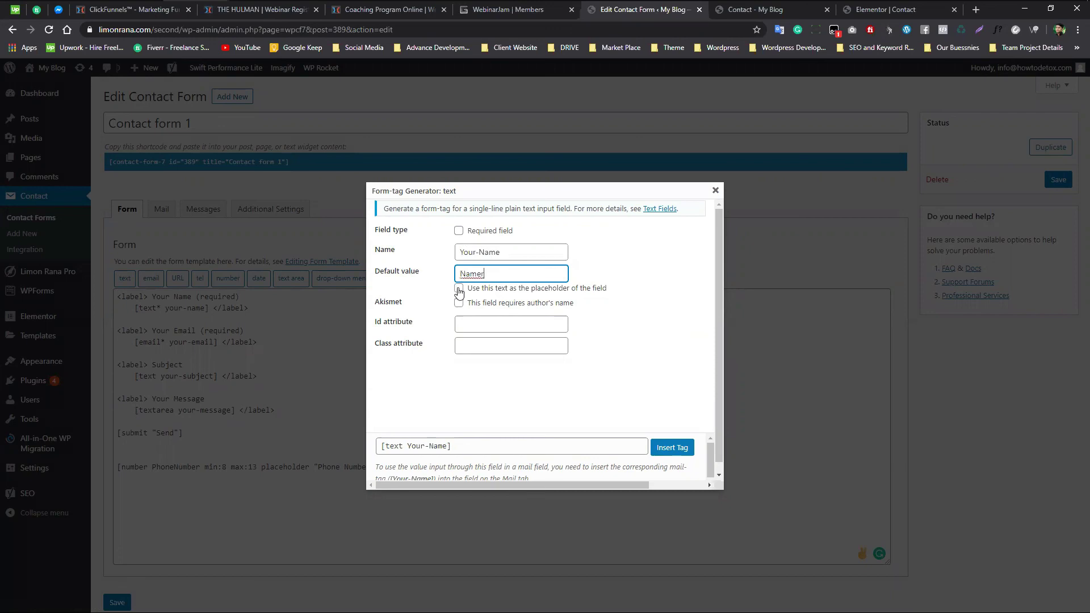
{"action": "key", "text": "BackSpace"}
{"action": "left_click", "coordinate": [459, 289]}
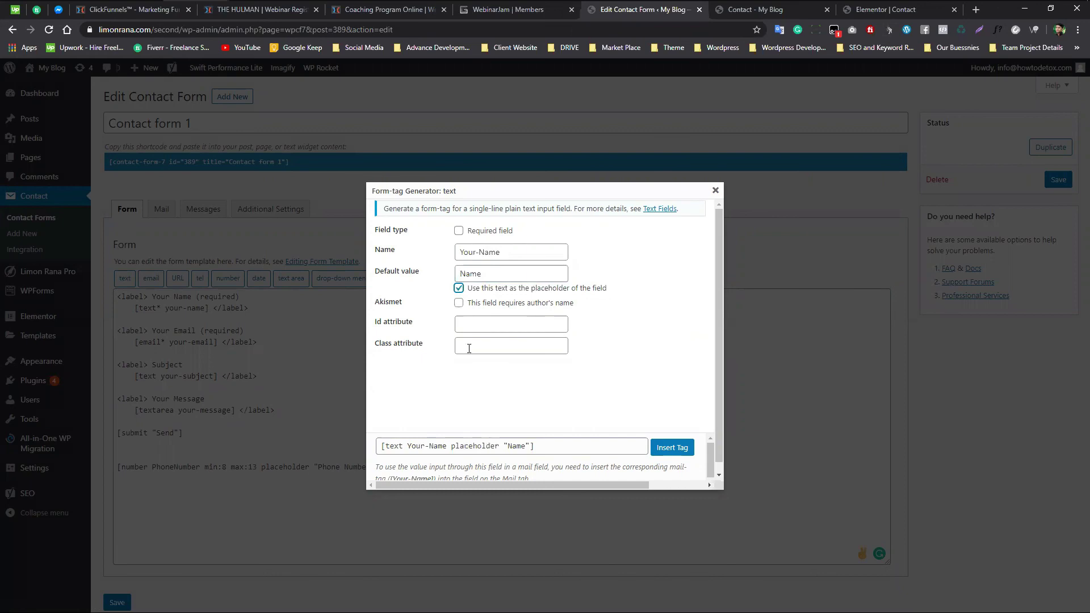
Insert the Your-Name text tag below the PhoneNumber tag and separate the two tags with blank lines
{"action": "left_click", "coordinate": [673, 447]}
{"action": "double_click", "coordinate": [173, 478]}
{"action": "triple_click", "coordinate": [267, 480]}
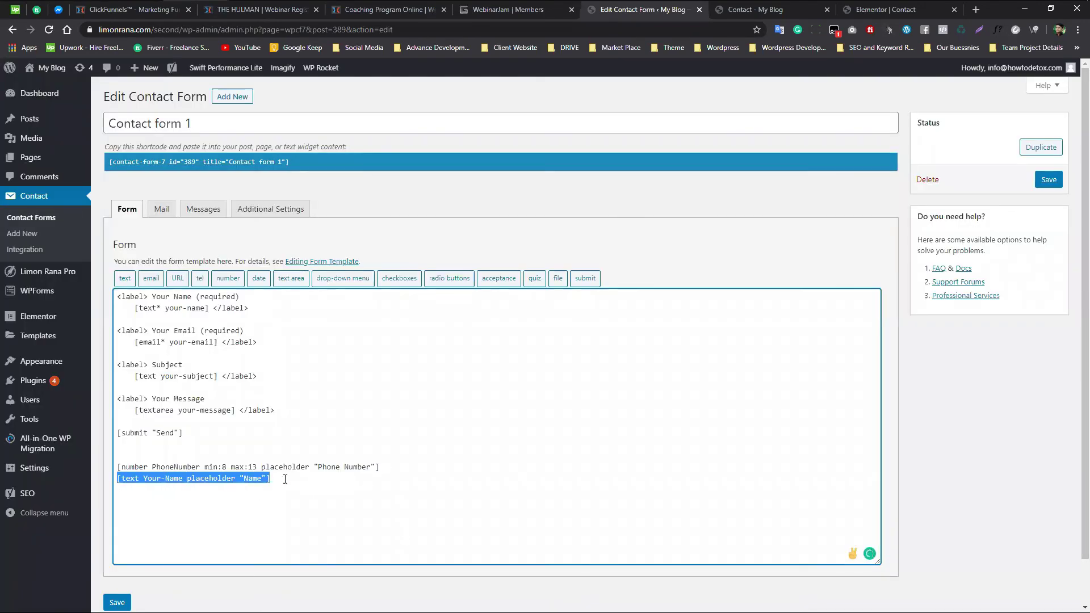
{"action": "left_click", "coordinate": [285, 480]}
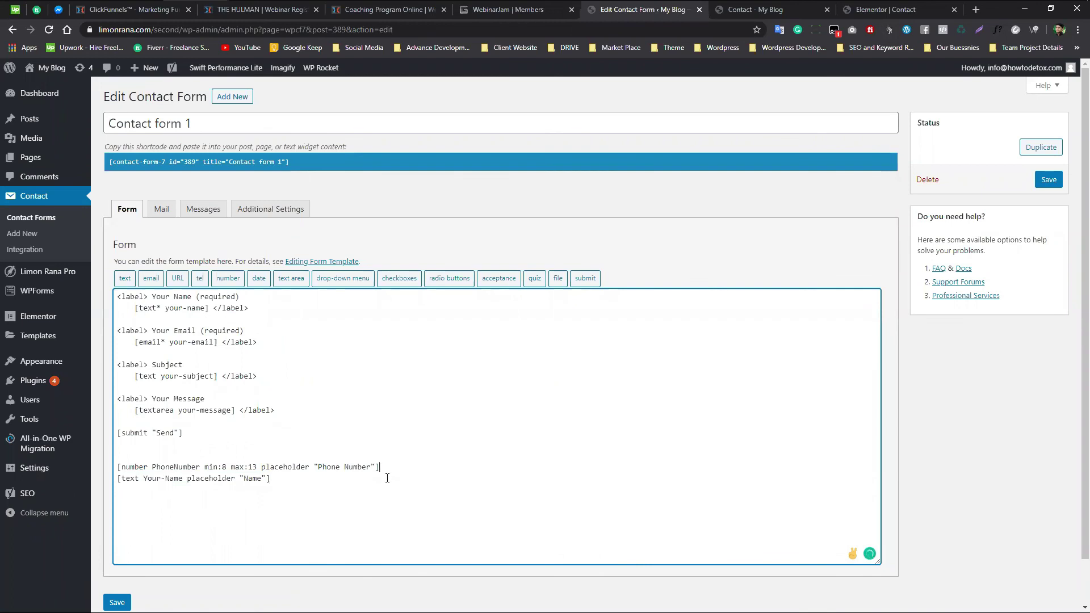
{"action": "key", "text": "Return"}
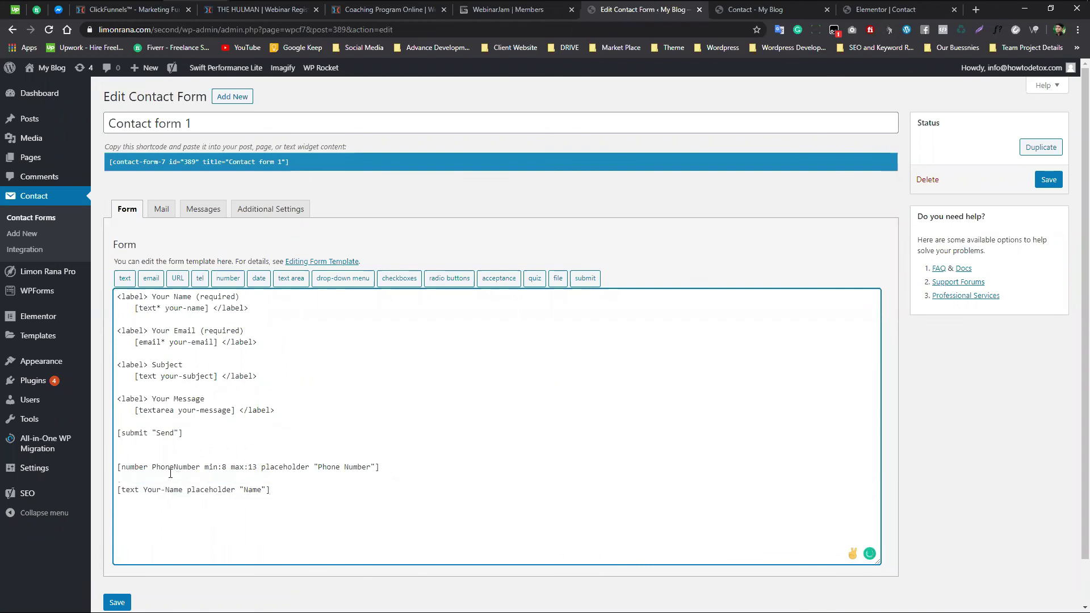
Examine the name field's placeholder on the live Contact page and compare the form with its Elementor version and the form template
{"action": "left_click", "coordinate": [776, 15]}
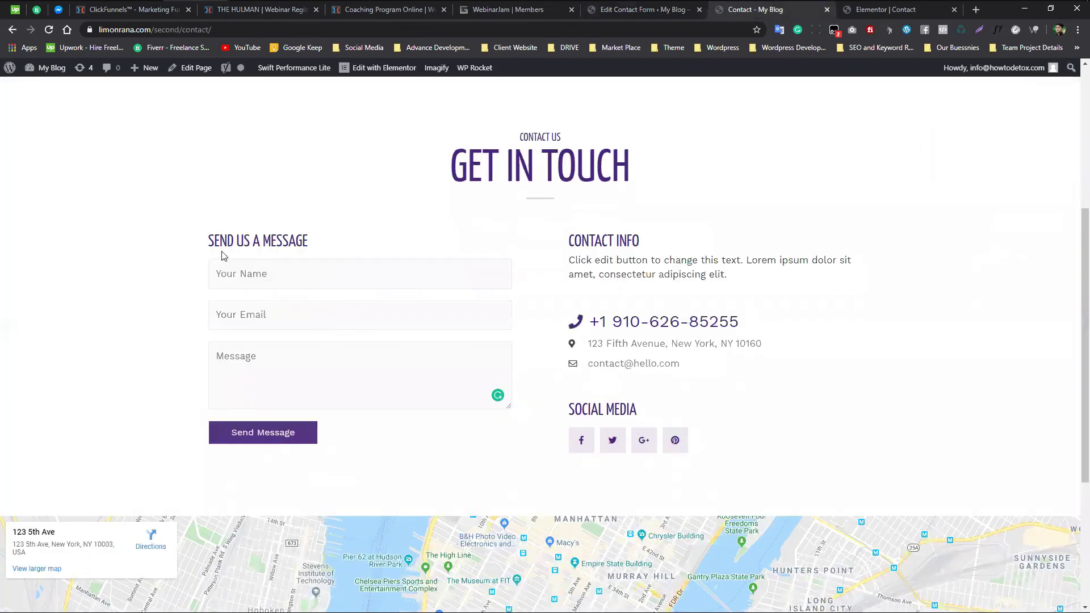
{"action": "left_click_drag", "start_coordinate": [210, 257], "coordinate": [292, 256]}
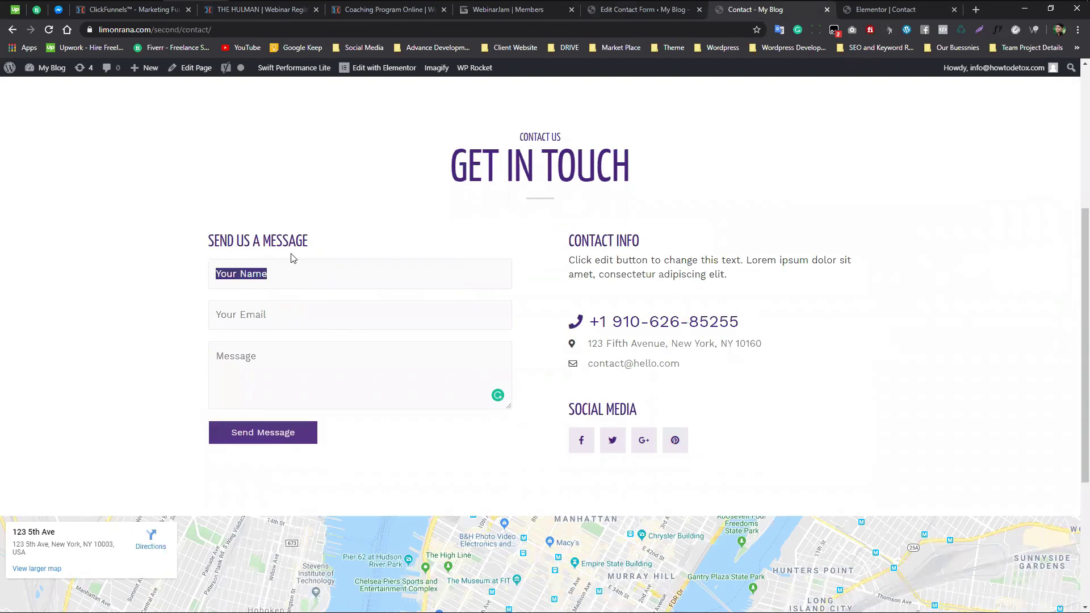
{"action": "left_click", "coordinate": [185, 287]}
{"action": "left_click", "coordinate": [886, 10]}
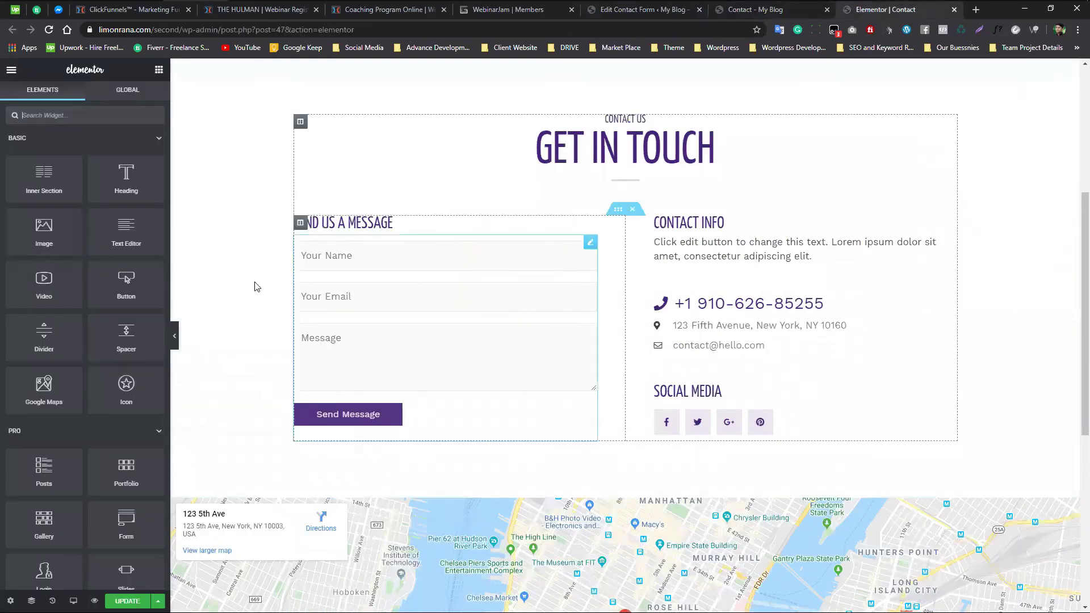
{"action": "left_click", "coordinate": [656, 12]}
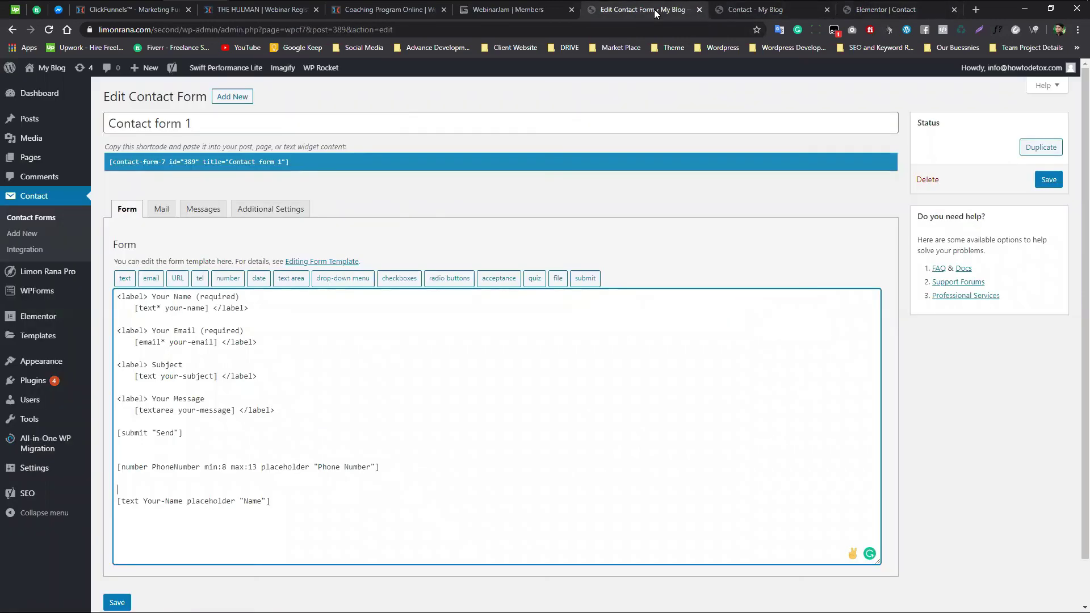
{"action": "left_click", "coordinate": [774, 10]}
In the Elementor editor, try a Form widget directly under the "Send Us a Message" heading and delete it after checking its Name field
{"action": "left_click", "coordinate": [869, 10]}
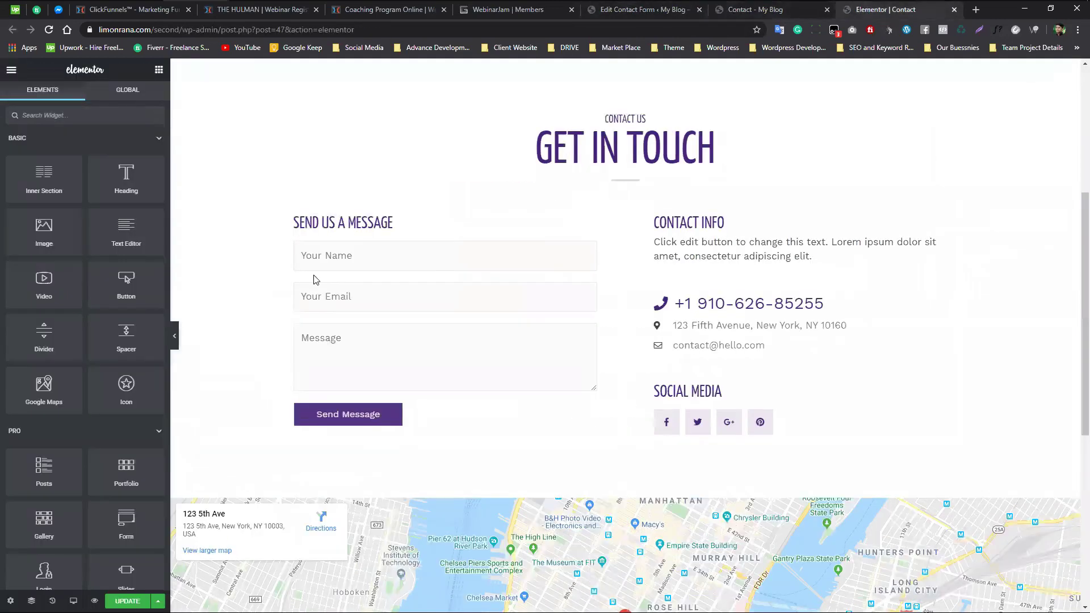
{"action": "left_click", "coordinate": [86, 116]}
{"action": "type", "text": "form"}
{"action": "left_click_drag", "start_coordinate": [123, 148], "coordinate": [376, 236]}
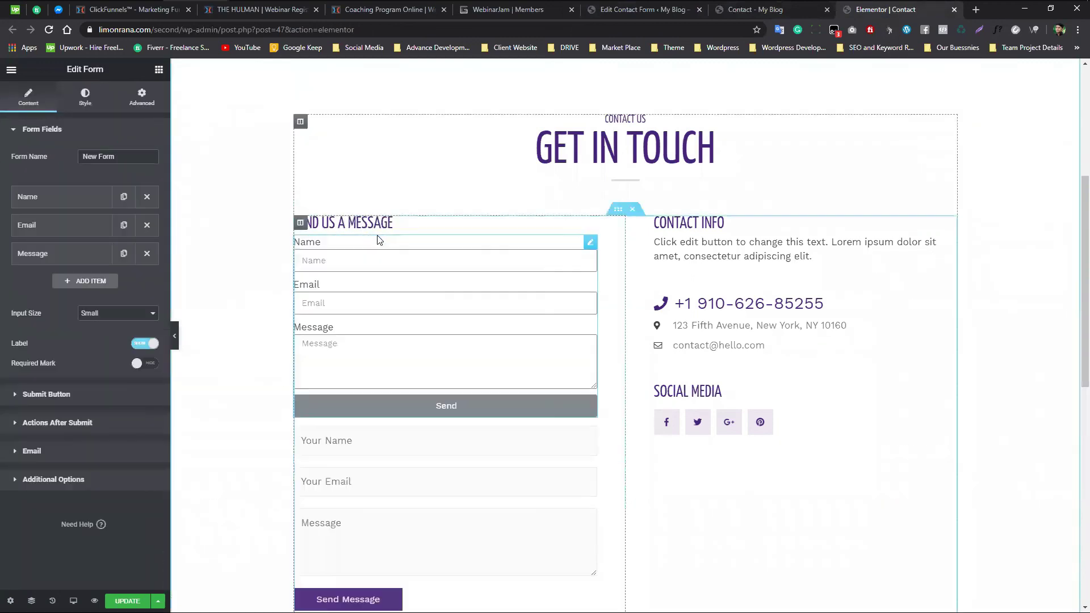
{"action": "left_click", "coordinate": [319, 258]}
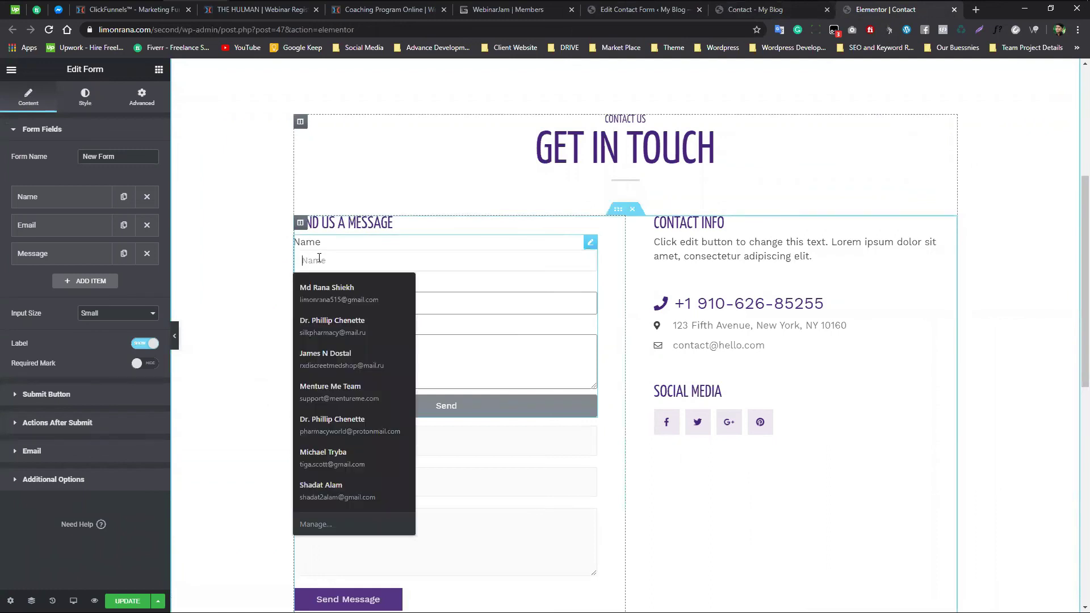
{"action": "left_click", "coordinate": [254, 250]}
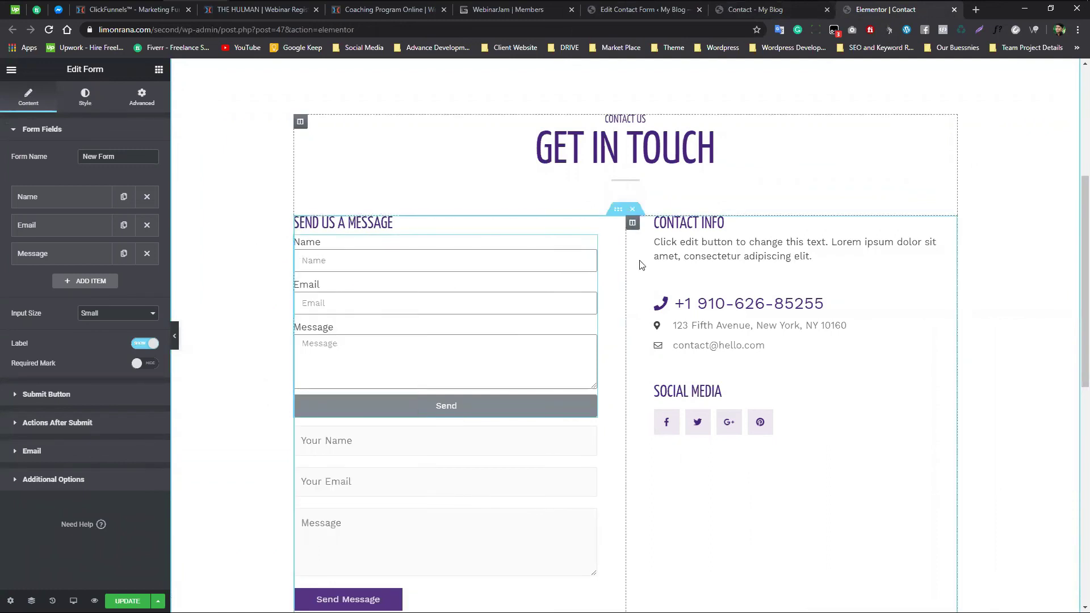
{"action": "right_click", "coordinate": [588, 265]}
{"action": "left_click", "coordinate": [624, 414]}
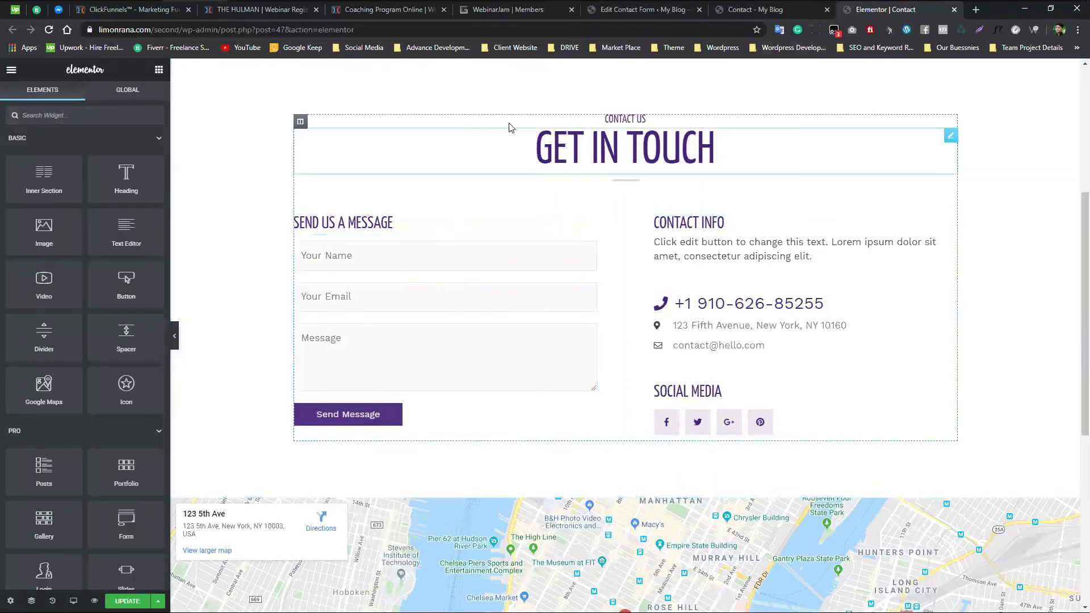
Return to the Contact Form 7 editor and delete the PhoneNumber and Your-Name tags from the end of the template
{"action": "left_click", "coordinate": [622, 11]}
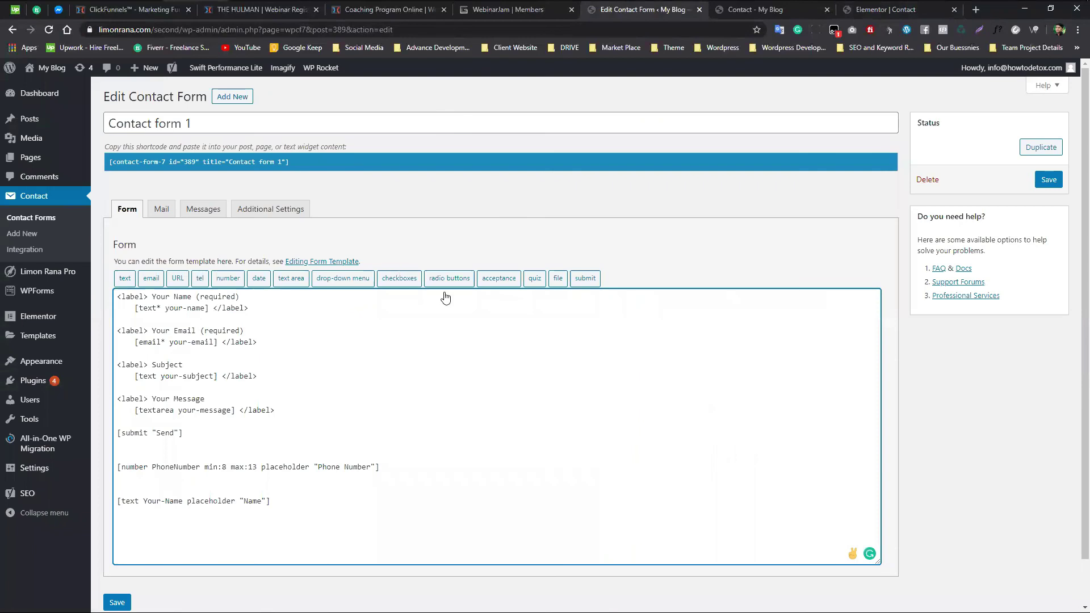
{"action": "left_click_drag", "start_coordinate": [271, 501], "coordinate": [118, 441]}
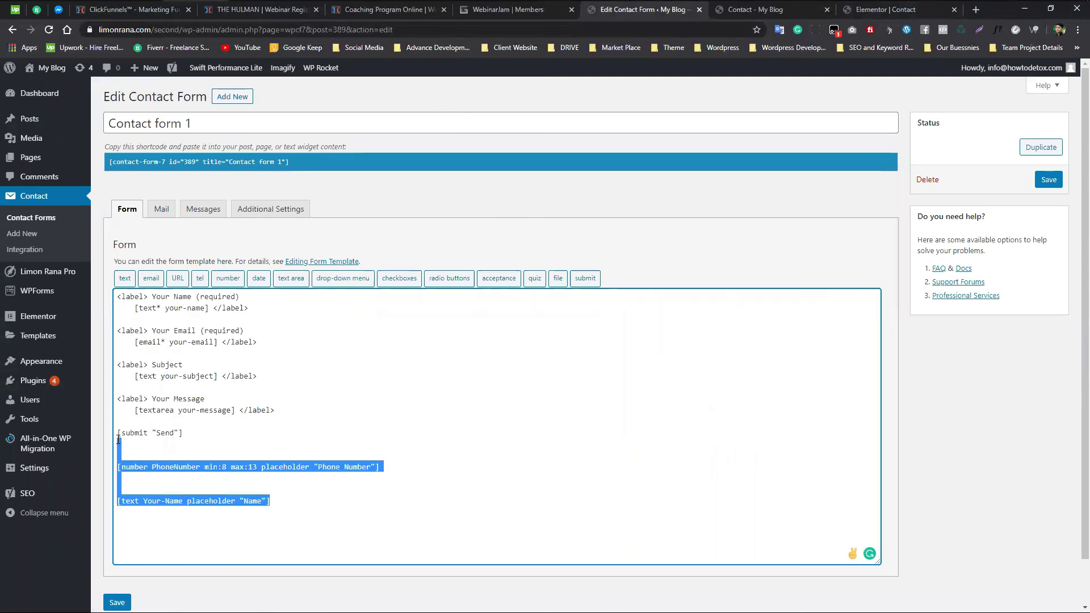
{"action": "key", "text": "BackSpace"}
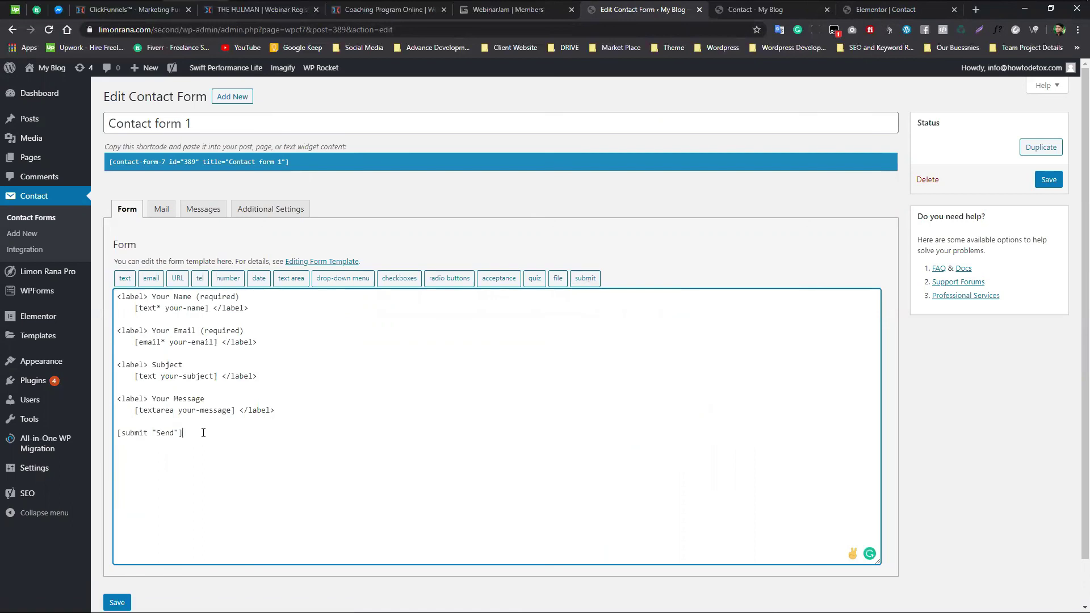
Insert a submit form tag labelled "SUBMIT" below the existing "Send" submit tag
{"action": "left_click", "coordinate": [586, 278]}
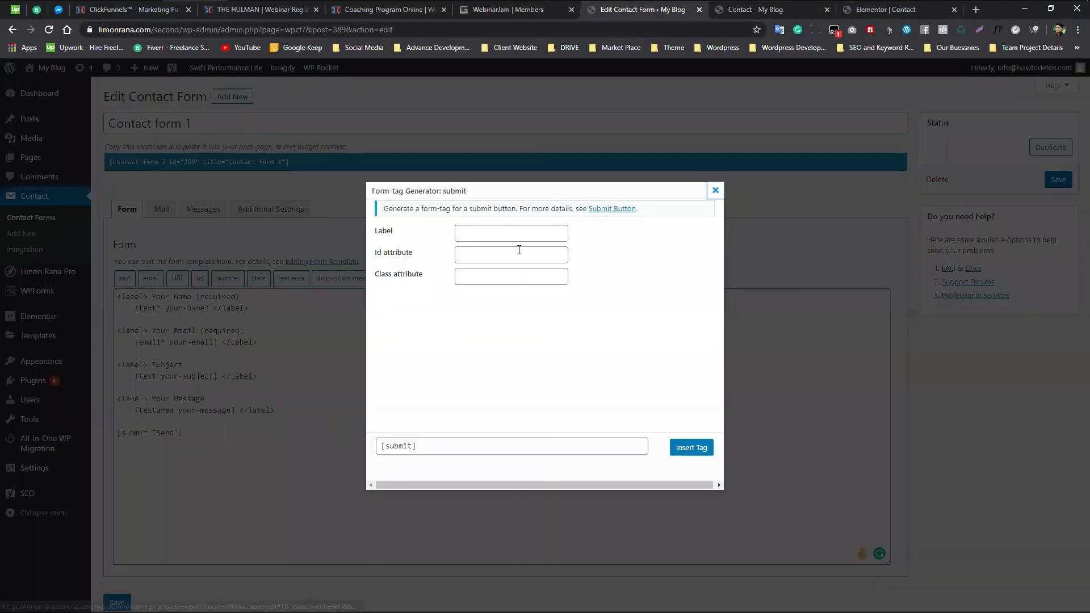
{"action": "left_click", "coordinate": [503, 237]}
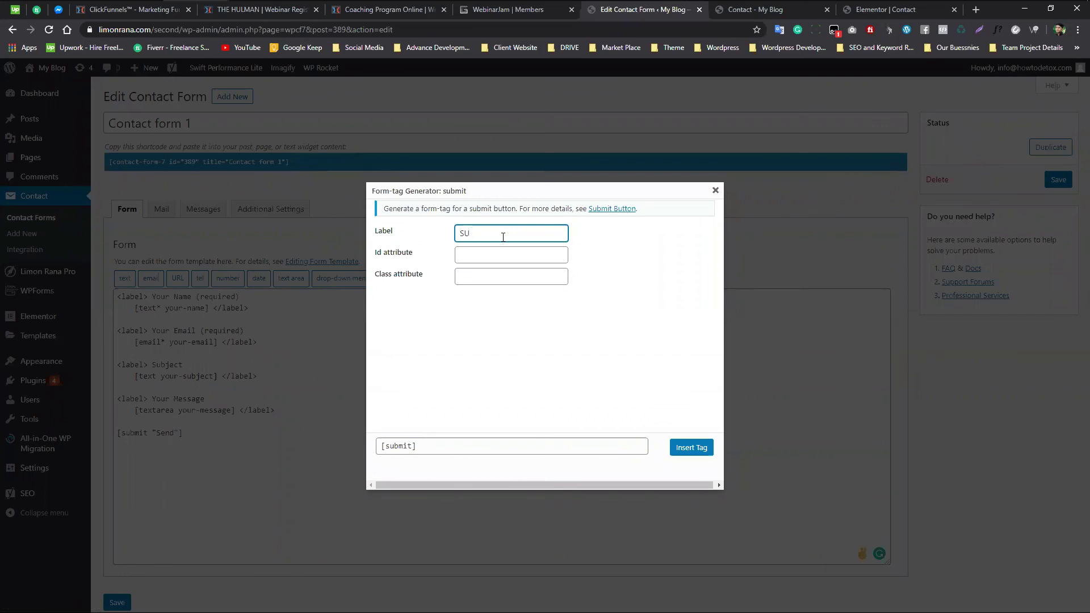
{"action": "left_click", "coordinate": [491, 255]}
{"action": "left_click", "coordinate": [621, 308]}
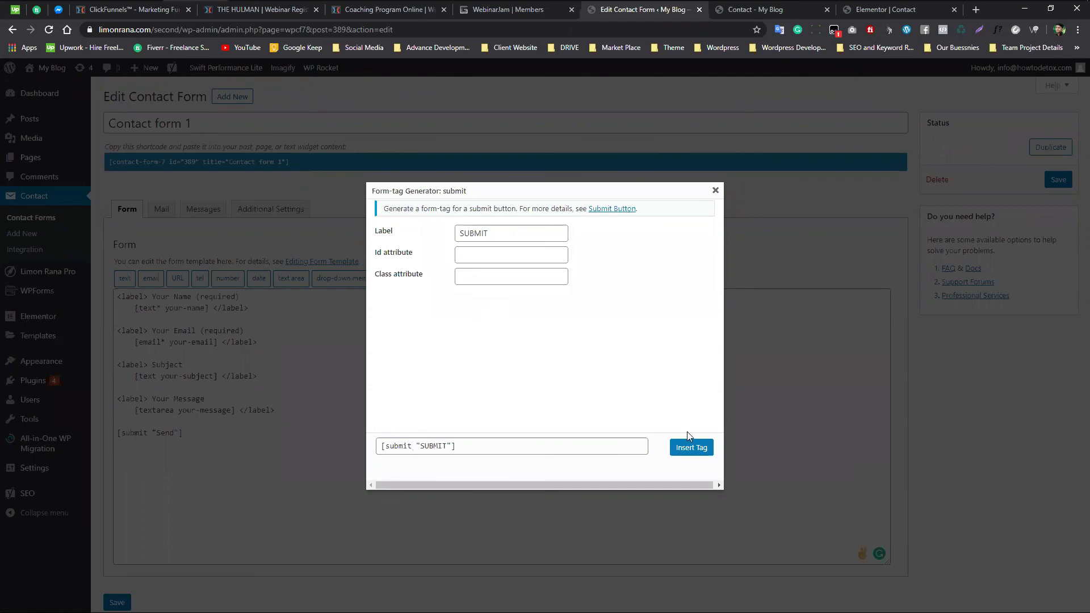
{"action": "left_click", "coordinate": [703, 449]}
Delete the extra "SUBMIT" tag from the template and save the contact form
{"action": "left_click_drag", "start_coordinate": [200, 446], "coordinate": [117, 448]}
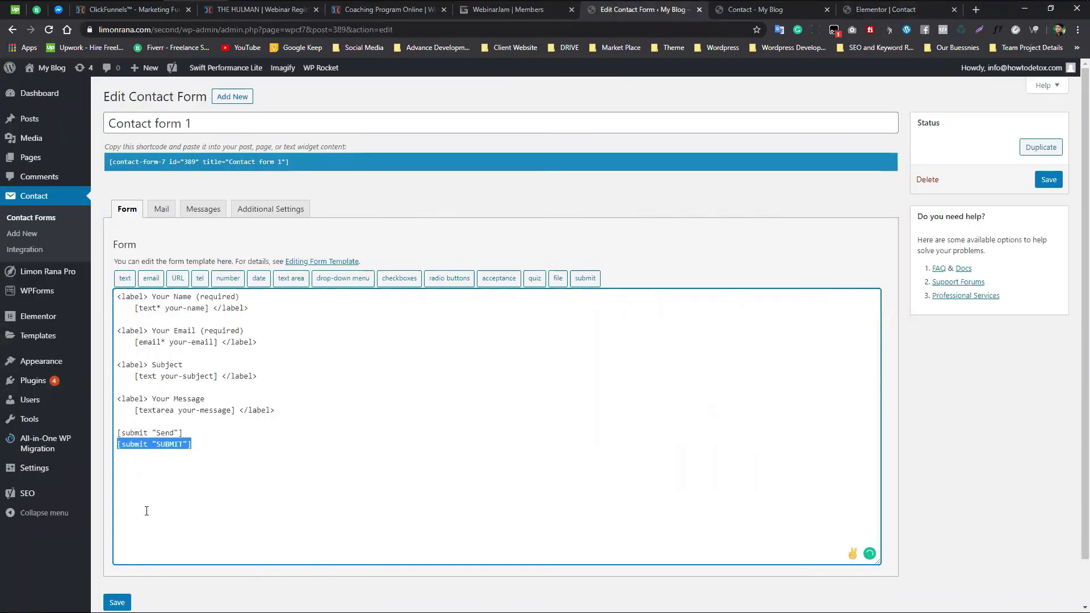
{"action": "key", "text": "BackSpace"}
{"action": "key", "text": "BackSpace"}
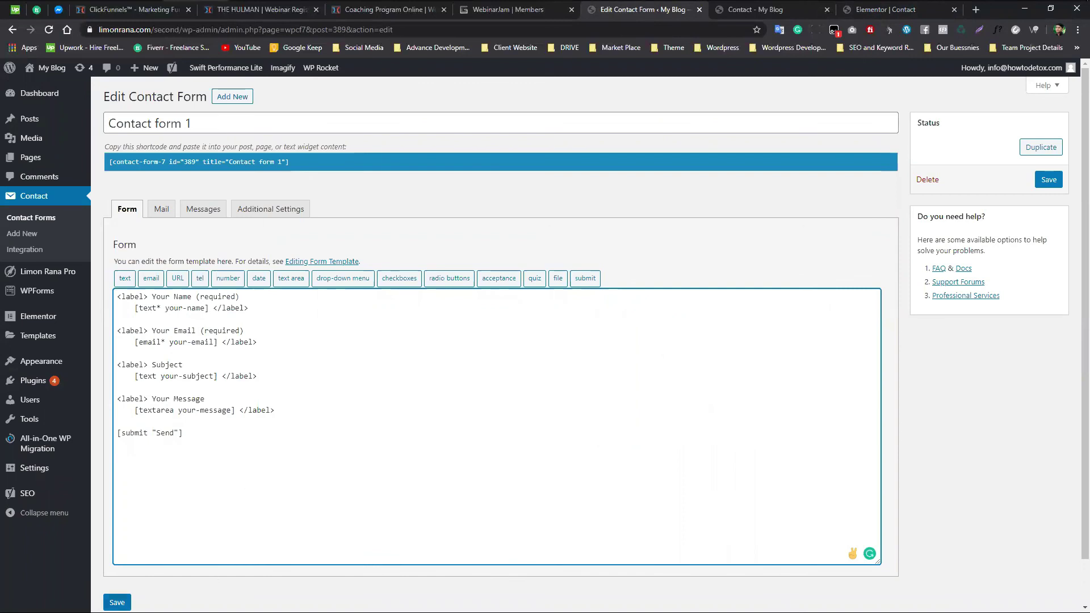
{"action": "key", "text": "Tab"}
{"action": "key", "text": "Return"}
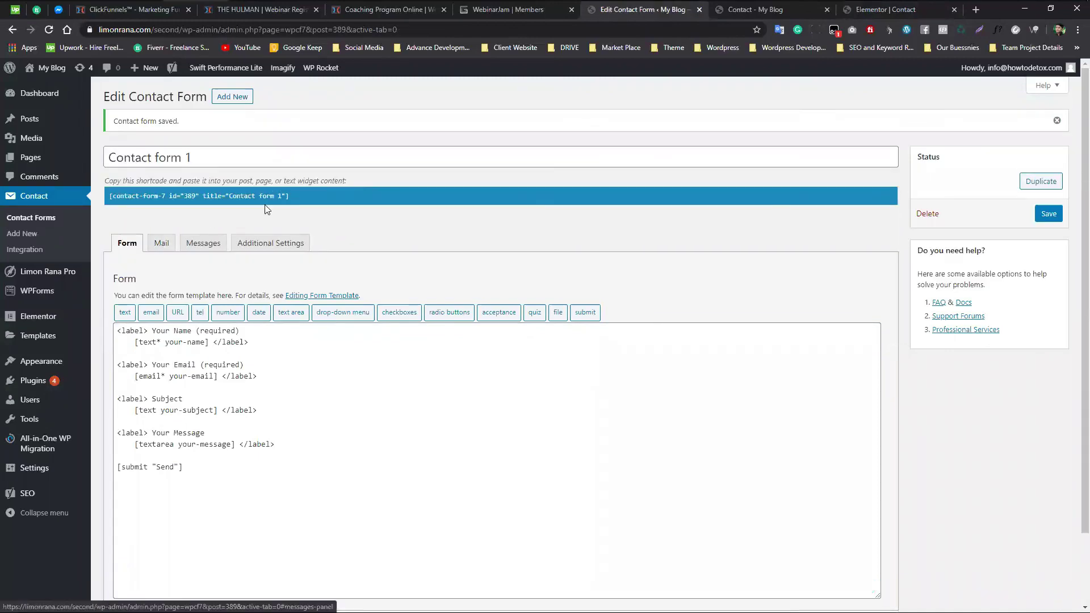
Copy the shortcode of "Contact form 1" and switch to the Elementor editor of the Contact page
{"action": "left_click", "coordinate": [265, 200]}
{"action": "right_click", "coordinate": [266, 200]}
{"action": "left_click", "coordinate": [307, 208]}
{"action": "left_click", "coordinate": [836, 16]}
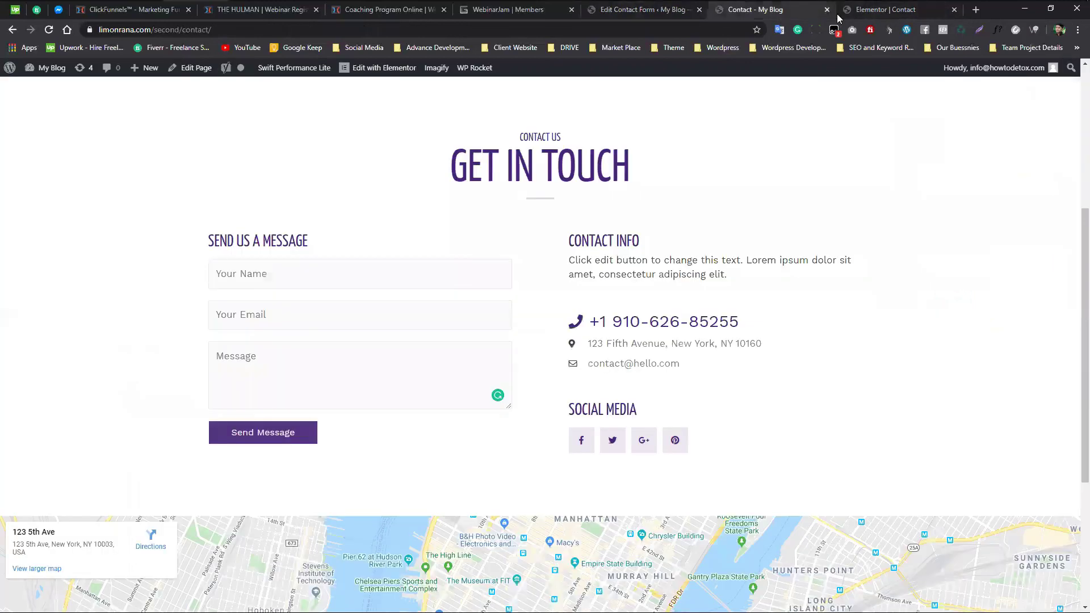
{"action": "left_click", "coordinate": [872, 17]}
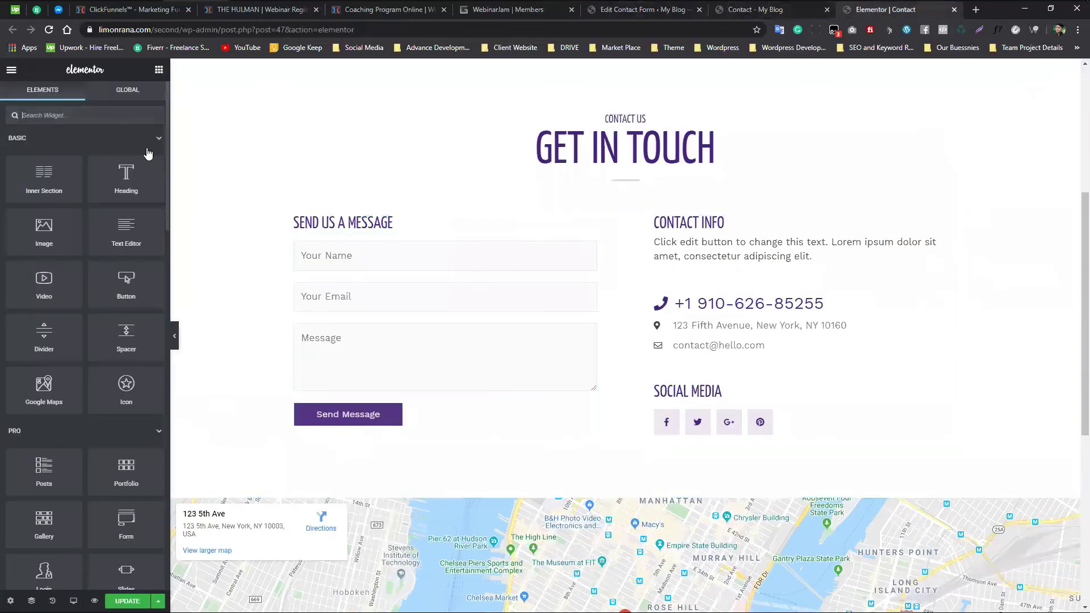